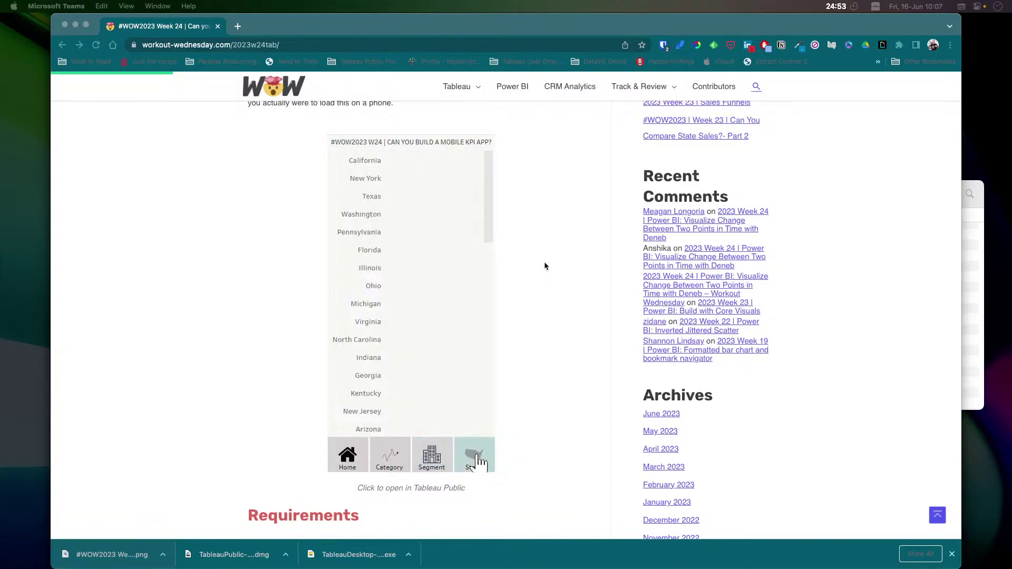
Review the challenge page's dashboard preview and its requirements, dataset and icon sections
{"action": "scroll", "coordinate": [530, 371], "scroll_direction": "down", "scroll_amount": 3}
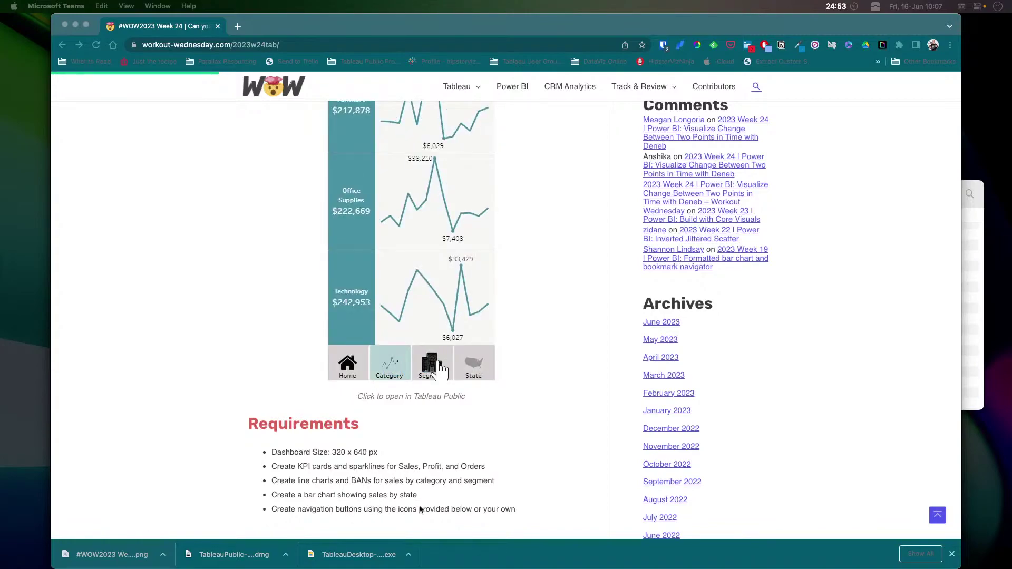
{"action": "scroll", "coordinate": [531, 485], "scroll_direction": "down", "scroll_amount": 3}
{"action": "scroll", "coordinate": [531, 485], "scroll_direction": "down", "scroll_amount": 1}
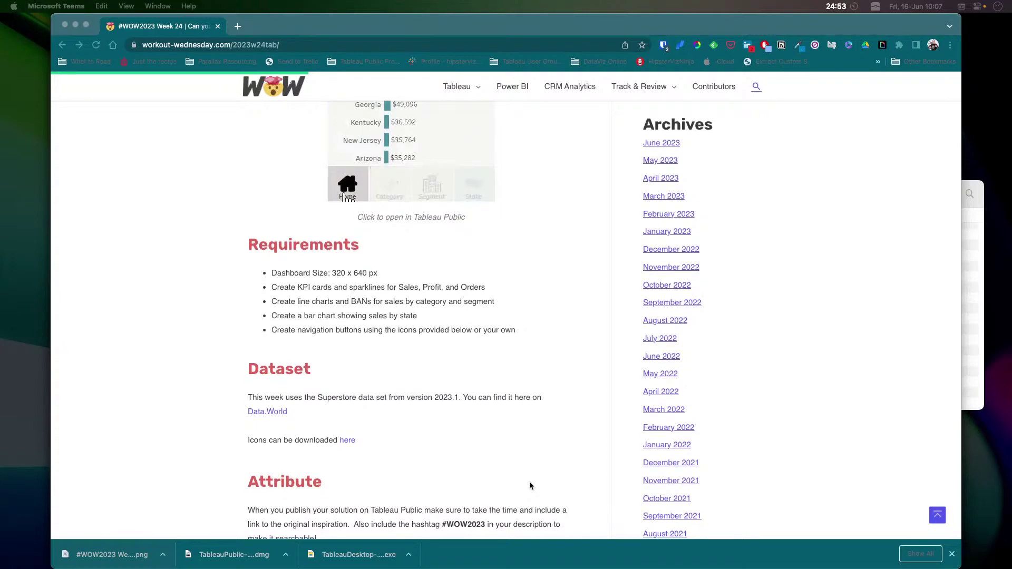
{"action": "scroll", "coordinate": [531, 485], "scroll_direction": "up", "scroll_amount": 7}
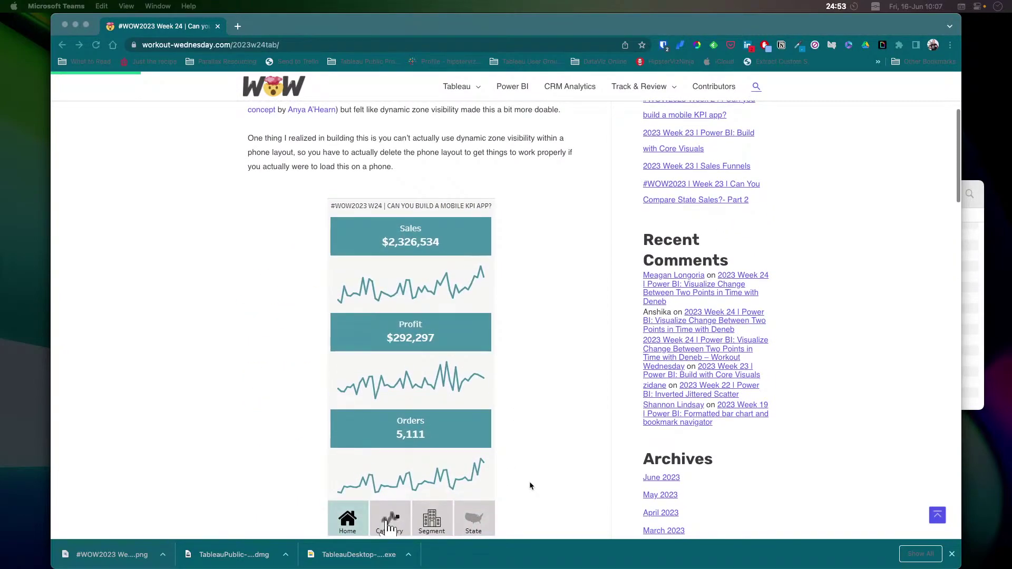
{"action": "scroll", "coordinate": [531, 485], "scroll_direction": "up", "scroll_amount": 1}
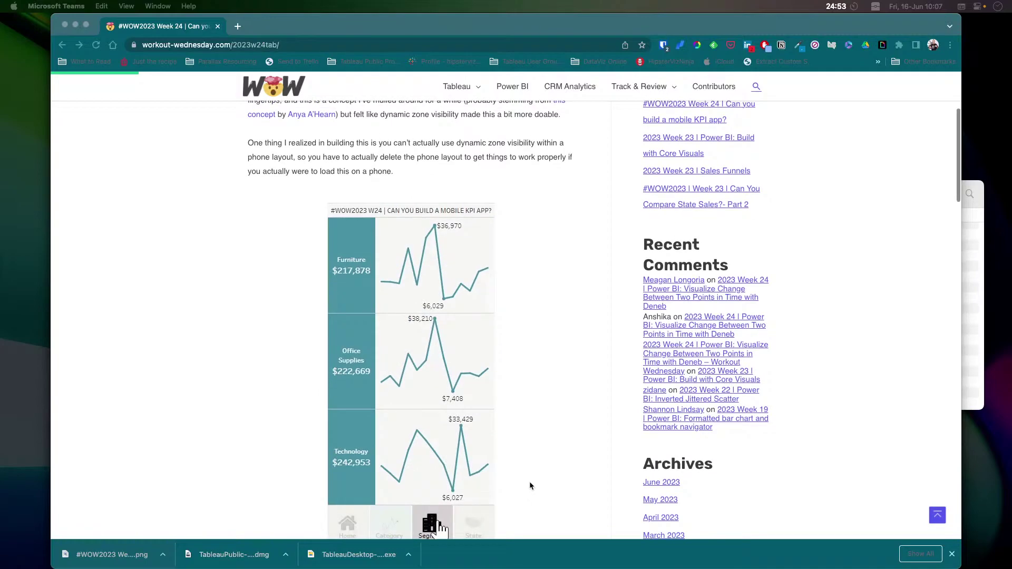
Switch to Tableau Public, connect to the 2023.2 en_US-US Excel file Sample - Superstore.xls, add the Orders table and open Sheet 1
{"action": "key", "text": "super+Tab"}
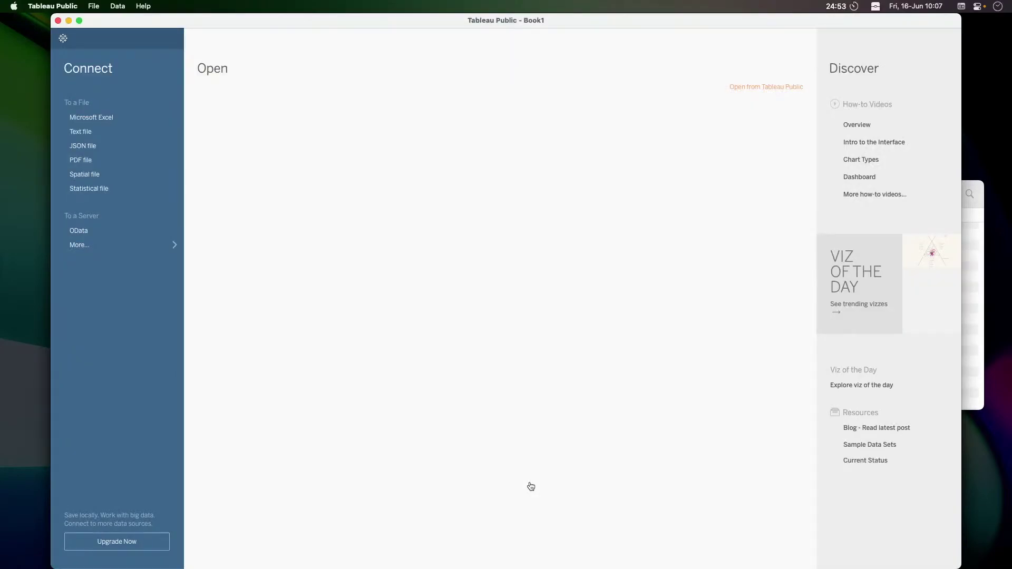
{"action": "left_click", "coordinate": [122, 117]}
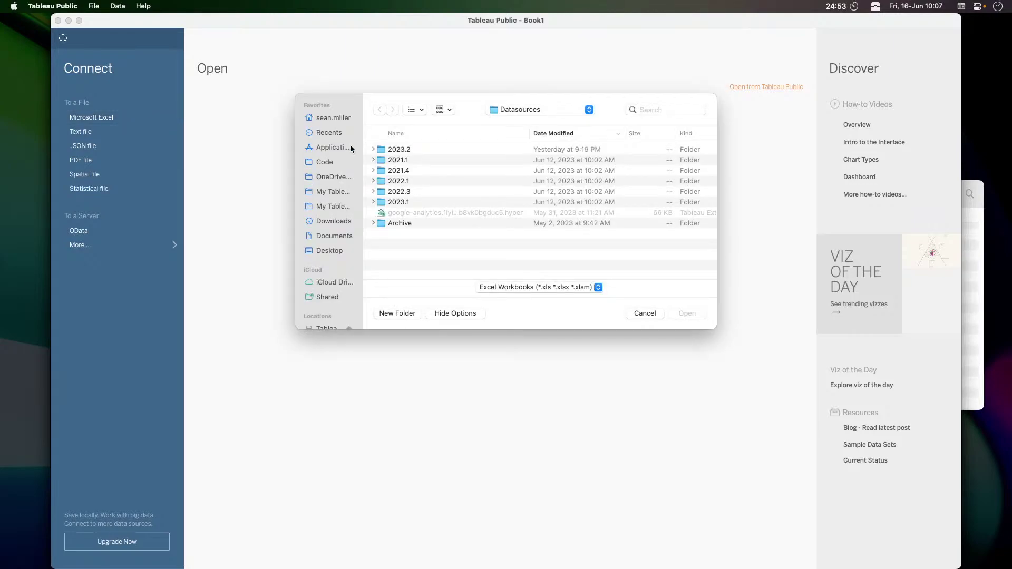
{"action": "double_click", "coordinate": [430, 150]}
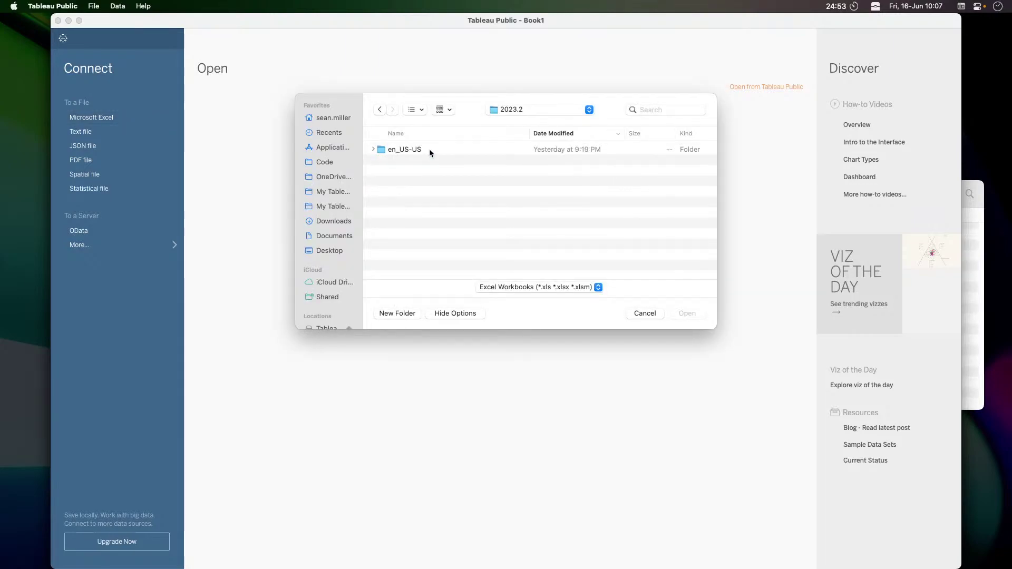
{"action": "double_click", "coordinate": [430, 150]}
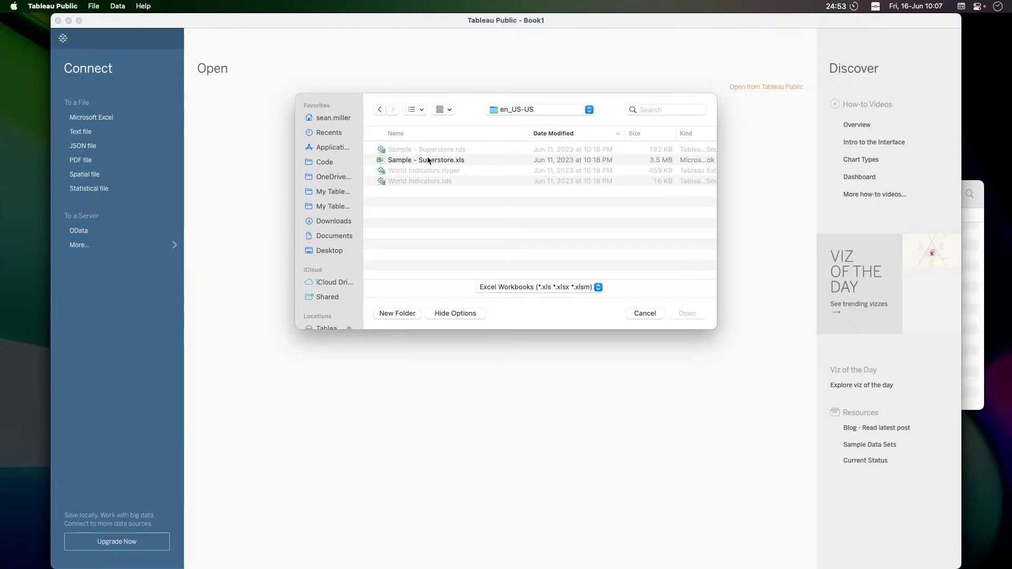
{"action": "double_click", "coordinate": [427, 160]}
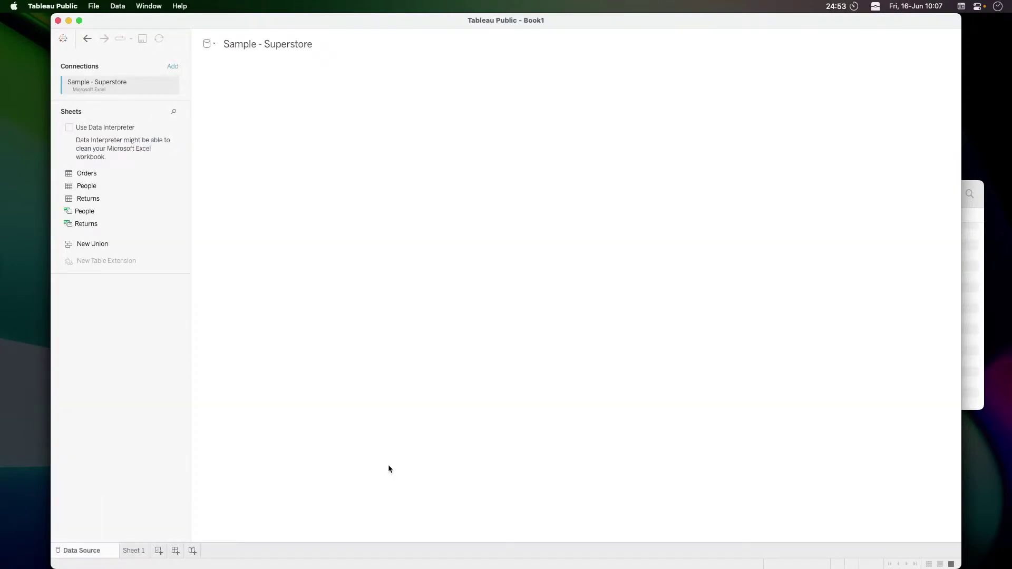
{"action": "double_click", "coordinate": [106, 173]}
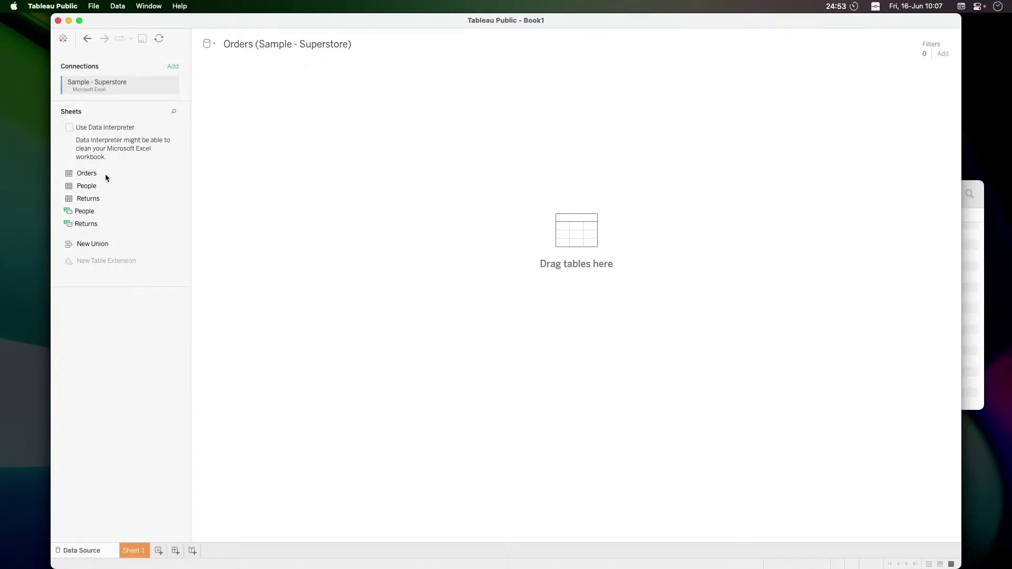
{"action": "left_click", "coordinate": [138, 551]}
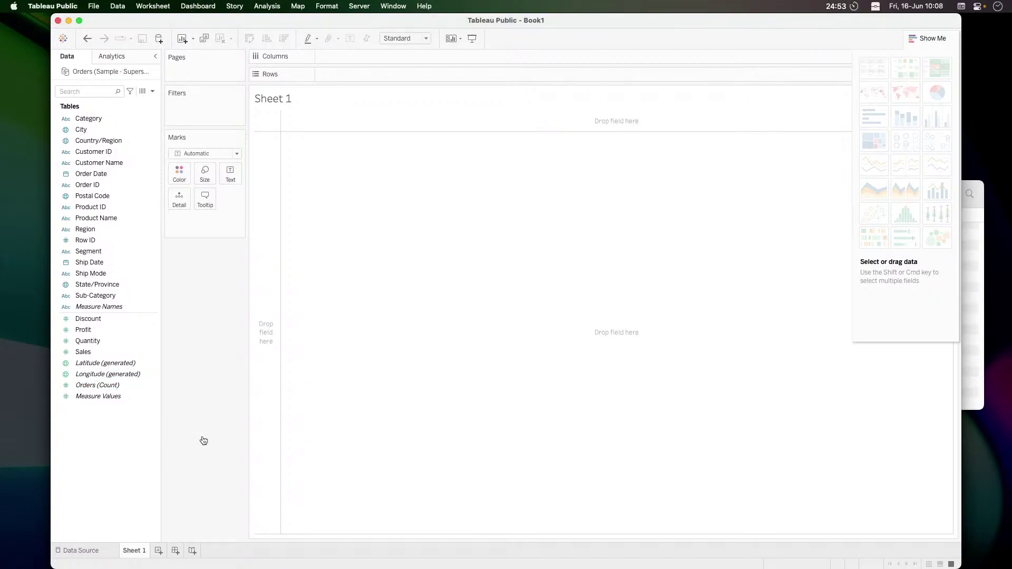
Switch to Chrome and open the challenge's example KPI dashboard on Tableau Public to examine its Home view
{"action": "key", "text": "super+Tab"}
{"action": "scroll", "coordinate": [212, 409], "scroll_direction": "down", "scroll_amount": 1}
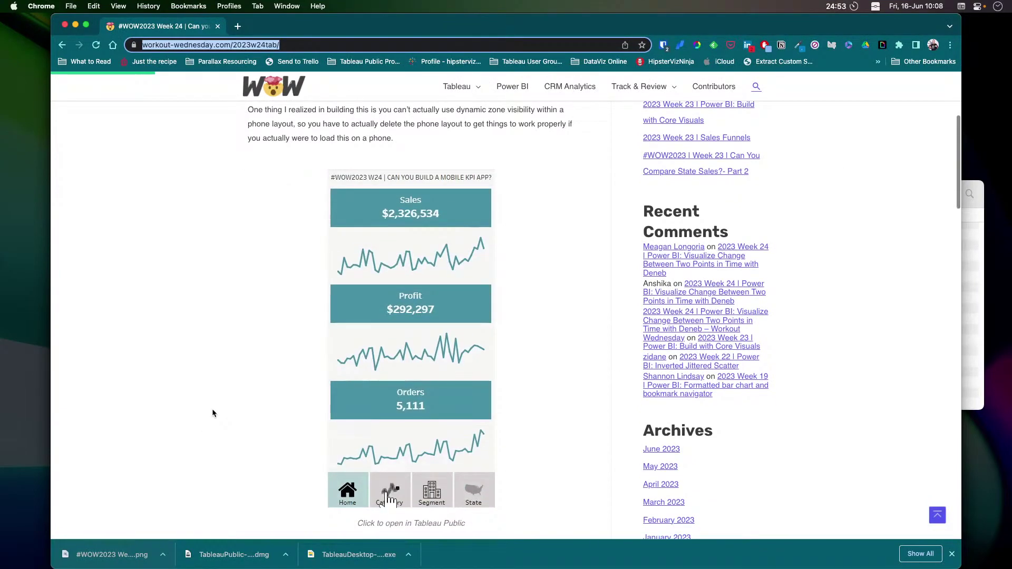
{"action": "scroll", "coordinate": [232, 393], "scroll_direction": "down", "scroll_amount": 5}
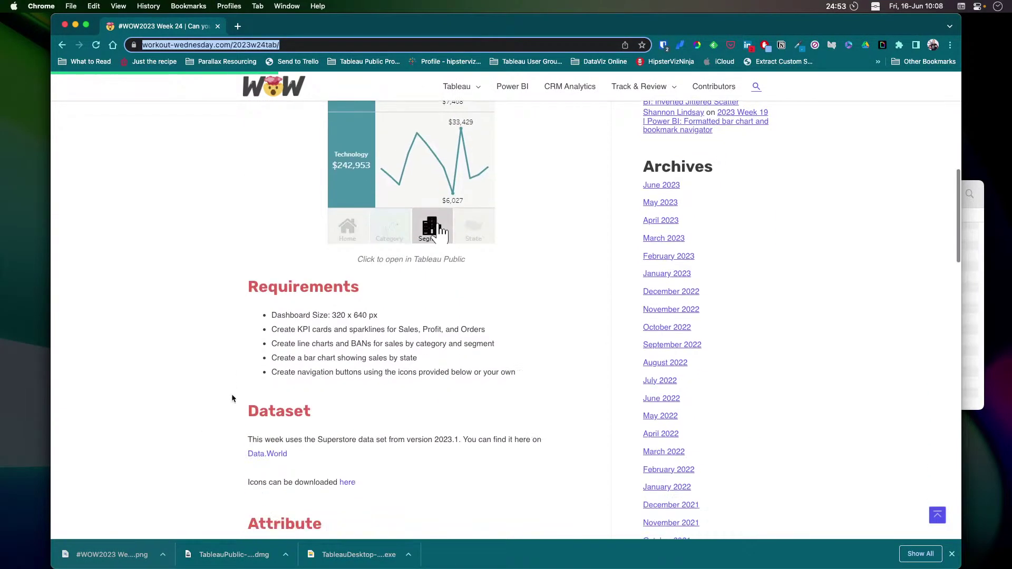
{"action": "scroll", "coordinate": [232, 397], "scroll_direction": "up", "scroll_amount": 2}
{"action": "left_click", "coordinate": [400, 375]}
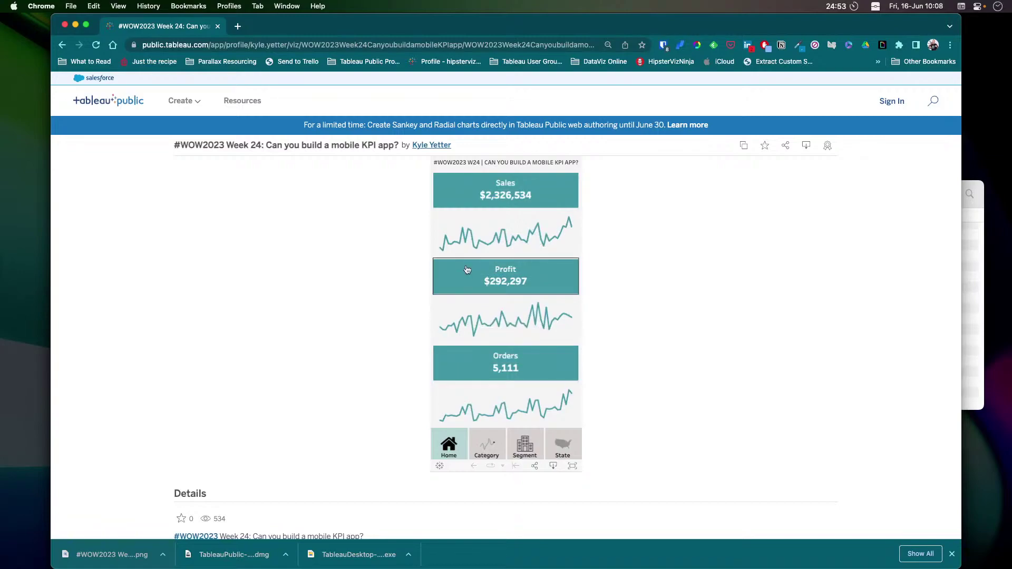
Switch back to the Tableau Public workbook and place Sales and Measure Names as text marks on Sheet 1
{"action": "key", "text": "super+Tab"}
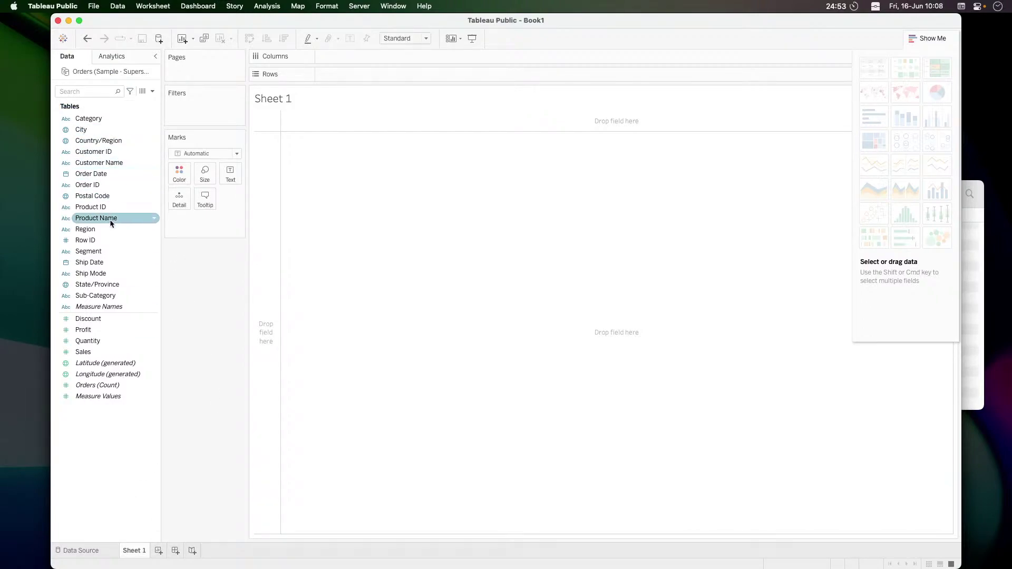
{"action": "left_click_drag", "start_coordinate": [85, 352], "coordinate": [227, 182]}
{"action": "left_click", "coordinate": [117, 307]}
{"action": "left_click_drag", "start_coordinate": [117, 306], "coordinate": [231, 171]}
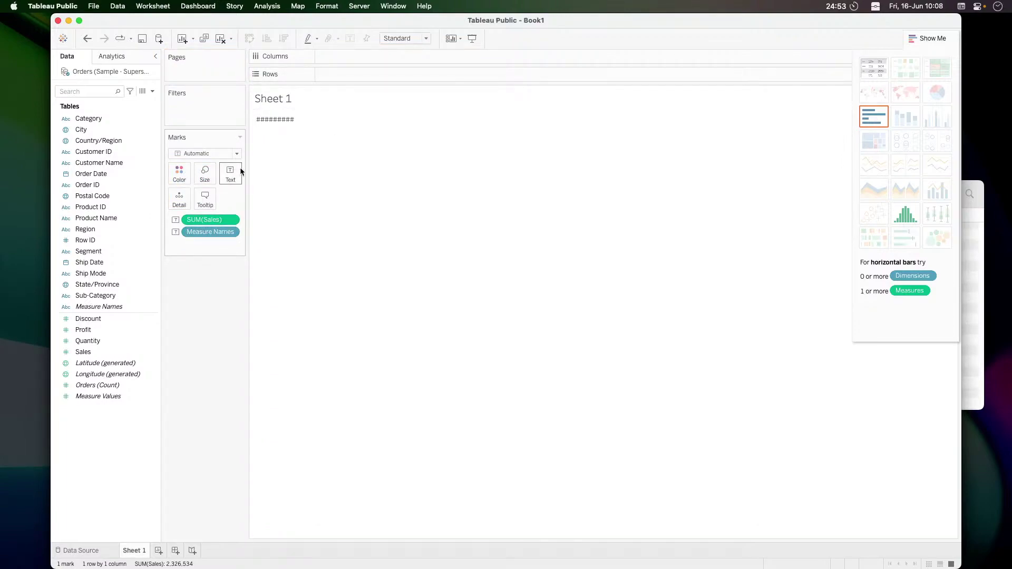
Fit the worksheet to Entire View and hide the Show Me chart suggestions
{"action": "left_click", "coordinate": [422, 38]}
{"action": "left_click", "coordinate": [402, 74]}
{"action": "left_click", "coordinate": [926, 37]}
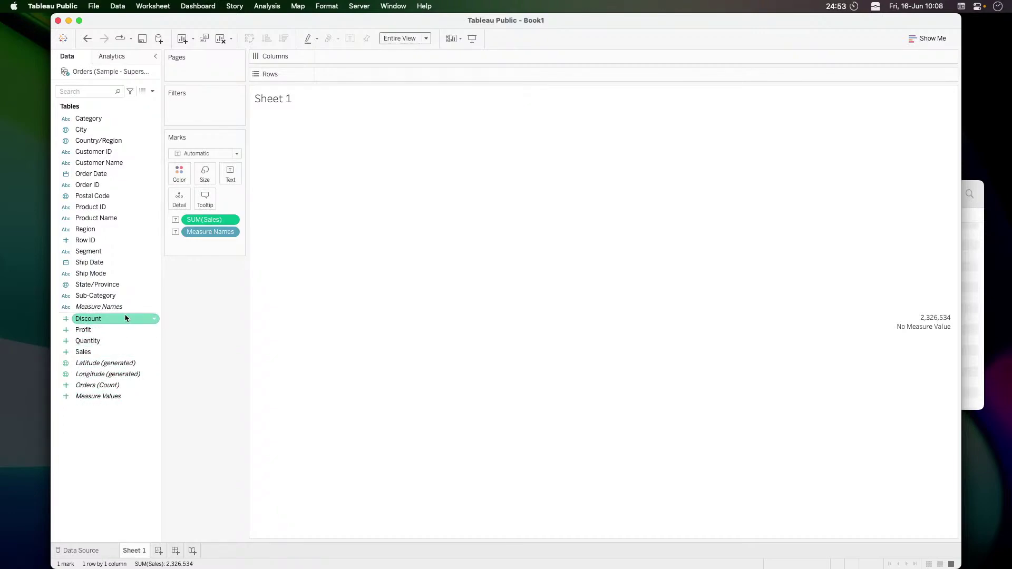
Filter Measure Names to Sales only and replace the SUM(Sales) text mark with Measure Values
{"action": "left_click", "coordinate": [231, 232]}
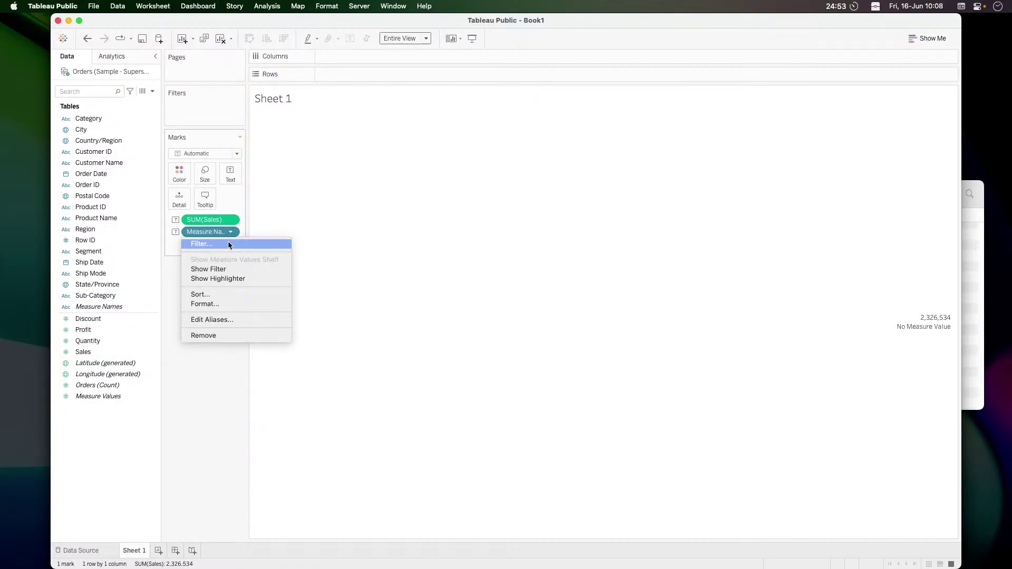
{"action": "left_click", "coordinate": [229, 244]}
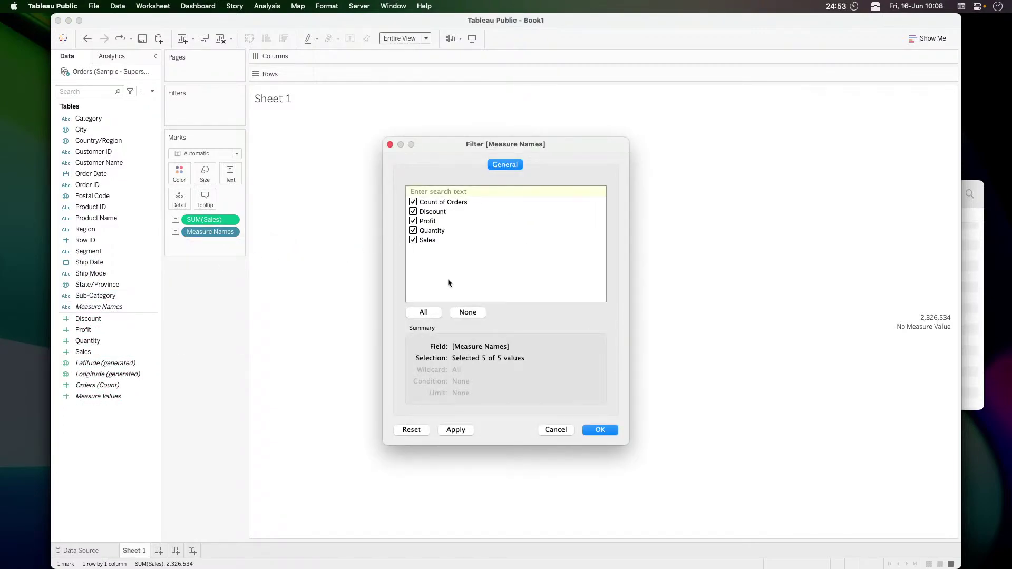
{"action": "left_click", "coordinate": [413, 241]}
{"action": "left_click", "coordinate": [600, 430]}
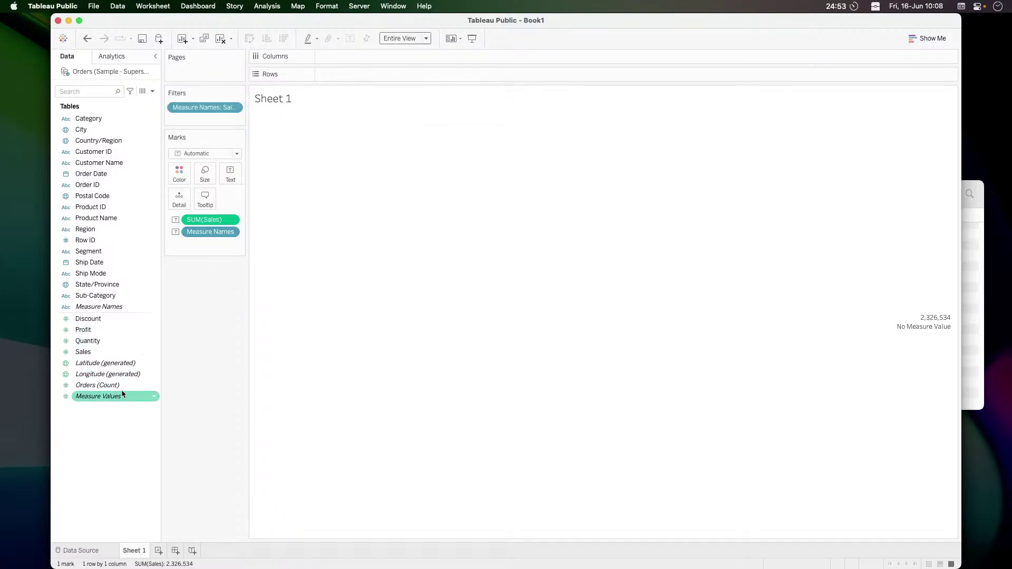
{"action": "left_click_drag", "start_coordinate": [106, 400], "coordinate": [211, 221]}
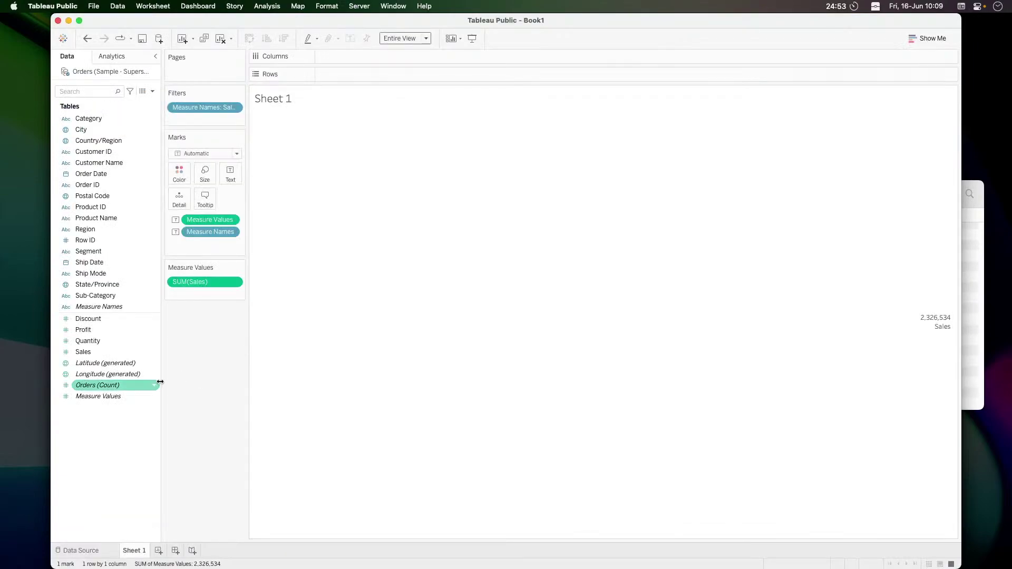
Set the default number format of Profit and Sales to Currency (Custom) with 0 decimal places
{"action": "left_click", "coordinate": [98, 319]}
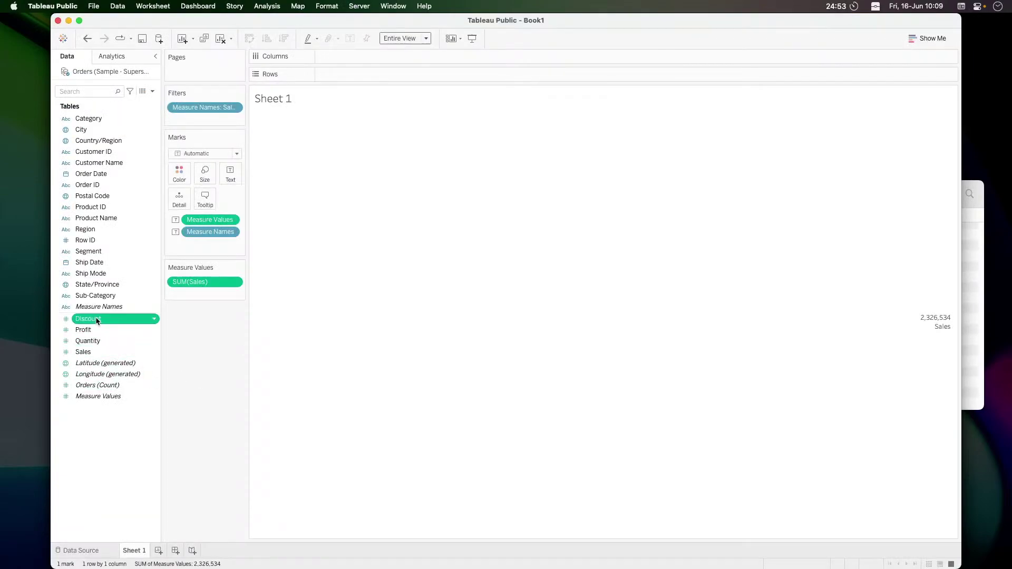
{"action": "left_click", "coordinate": [97, 330]}
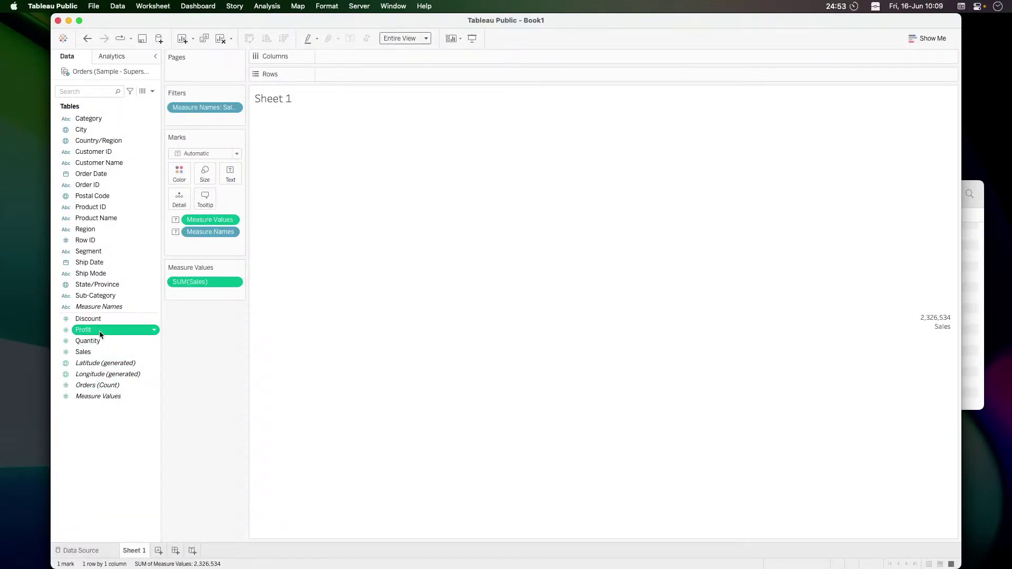
{"action": "left_click", "coordinate": [90, 352], "text": "super"}
{"action": "right_click", "coordinate": [91, 353]}
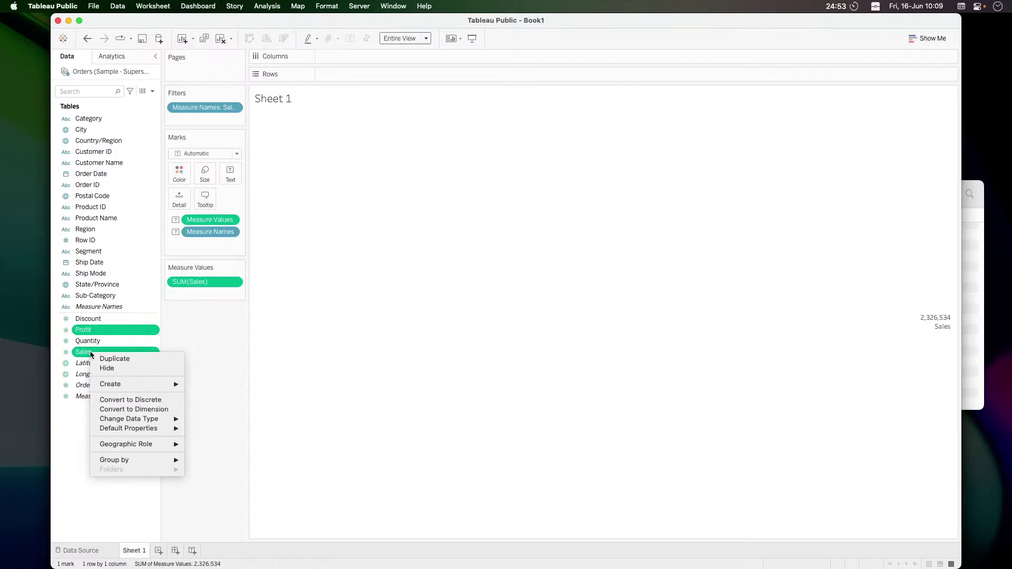
{"action": "mouse_move", "coordinate": [168, 428]}
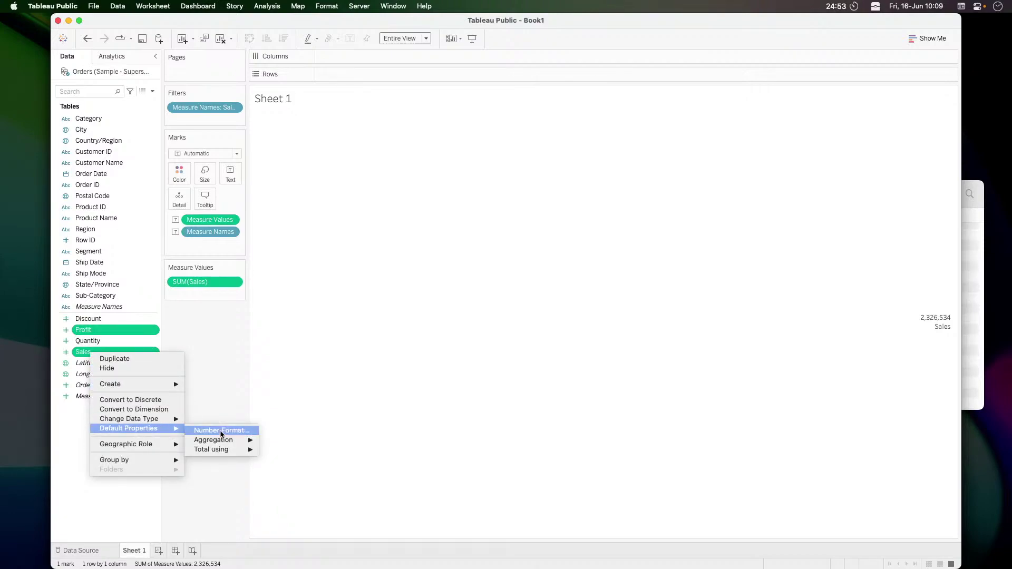
{"action": "left_click", "coordinate": [221, 431]}
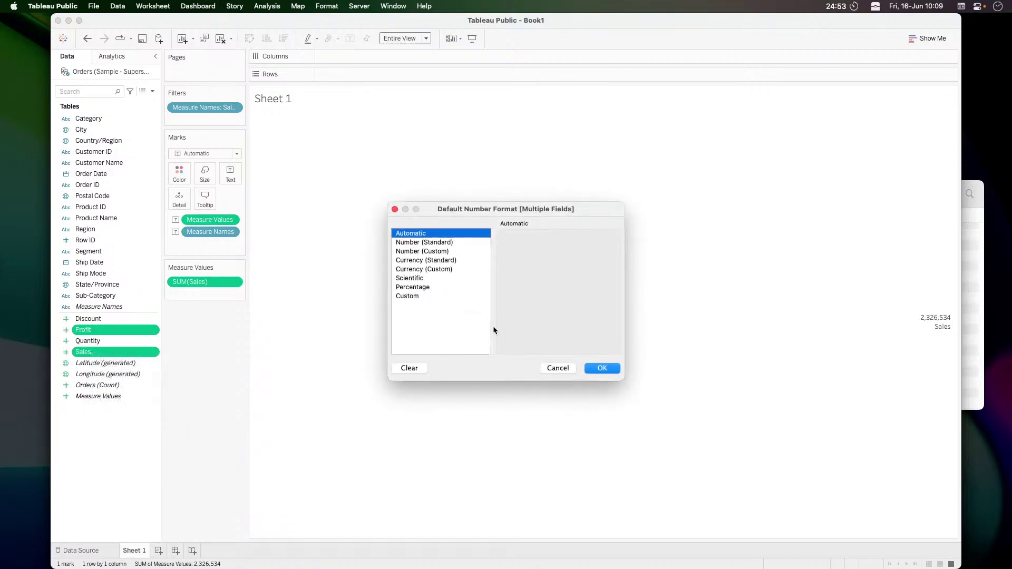
{"action": "left_click", "coordinate": [437, 270]}
{"action": "left_click", "coordinate": [533, 252]}
{"action": "left_click", "coordinate": [533, 252]}
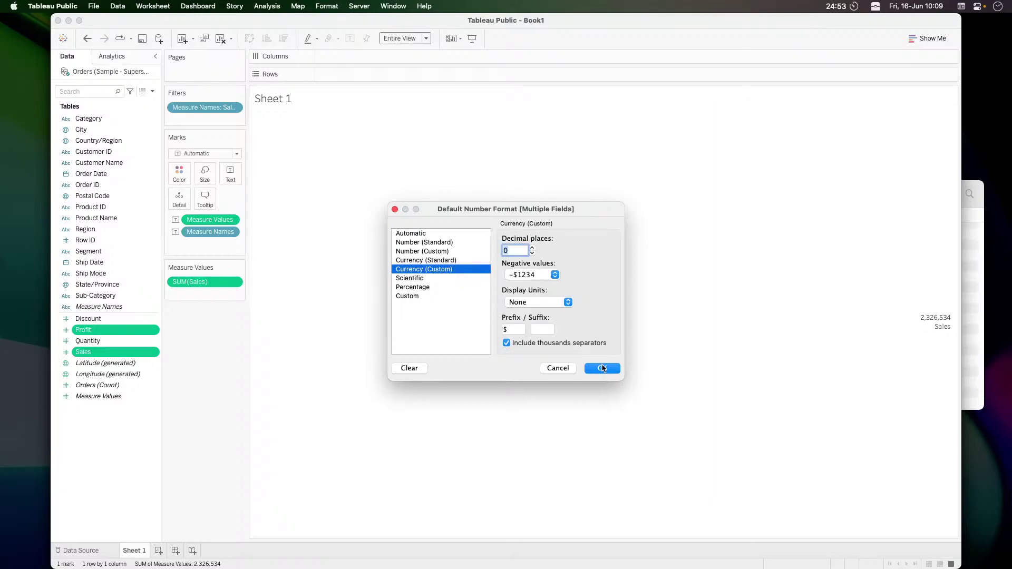
{"action": "left_click", "coordinate": [603, 369]}
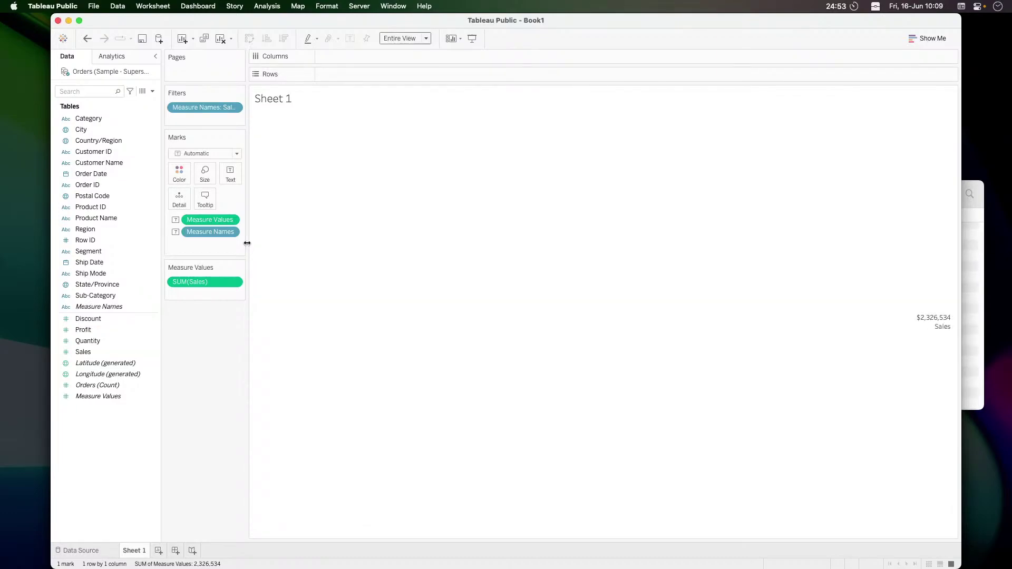
Open the text mark's label for editing, check the example dashboard in Chrome, and move Measure Names below Measure Values
{"action": "left_click", "coordinate": [230, 174]}
{"action": "left_click", "coordinate": [321, 199]}
{"action": "key", "text": "super+Tab"}
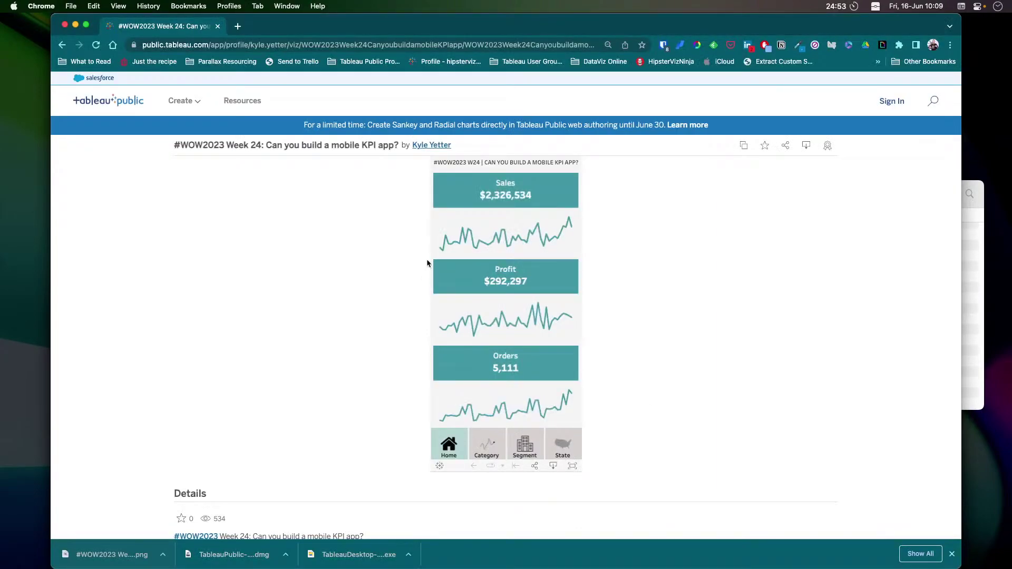
{"action": "key", "text": "super+Tab"}
{"action": "key", "text": "super+Tab"}
{"action": "key", "text": "super+Tab"}
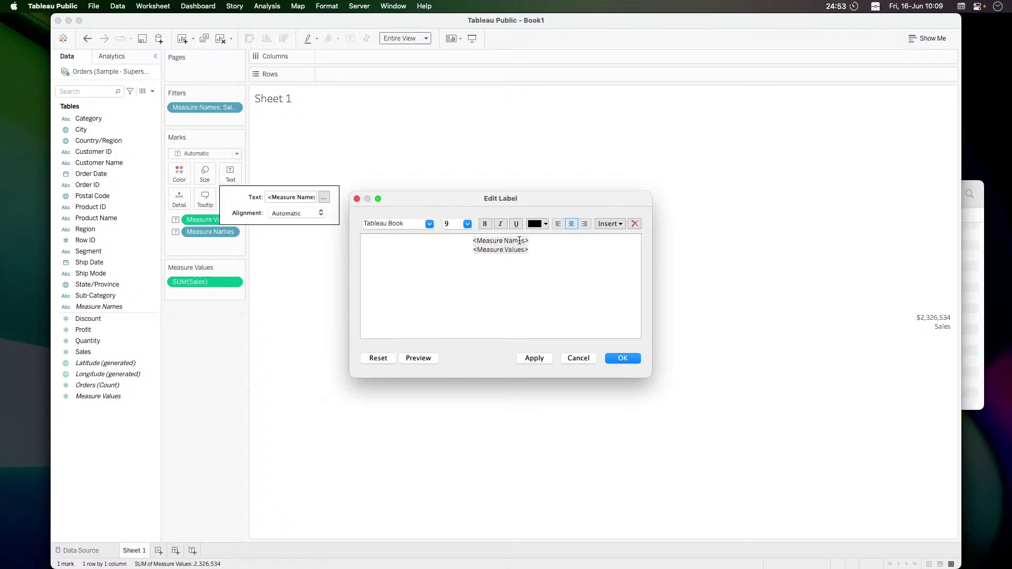
{"action": "left_click_drag", "start_coordinate": [540, 242], "coordinate": [392, 241]}
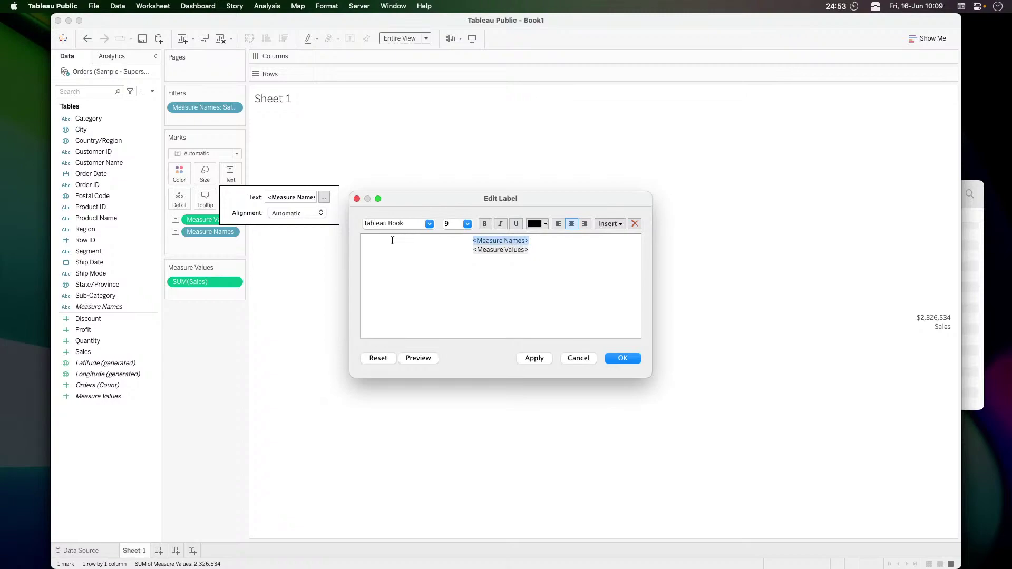
{"action": "left_click_drag", "start_coordinate": [506, 241], "coordinate": [562, 278]}
{"action": "key", "text": "Return"}
{"action": "key", "text": "BackSpace"}
Set the Measure Values line of the label to font size 18 and compare with the example dashboard in Chrome
{"action": "triple_click", "coordinate": [499, 243]}
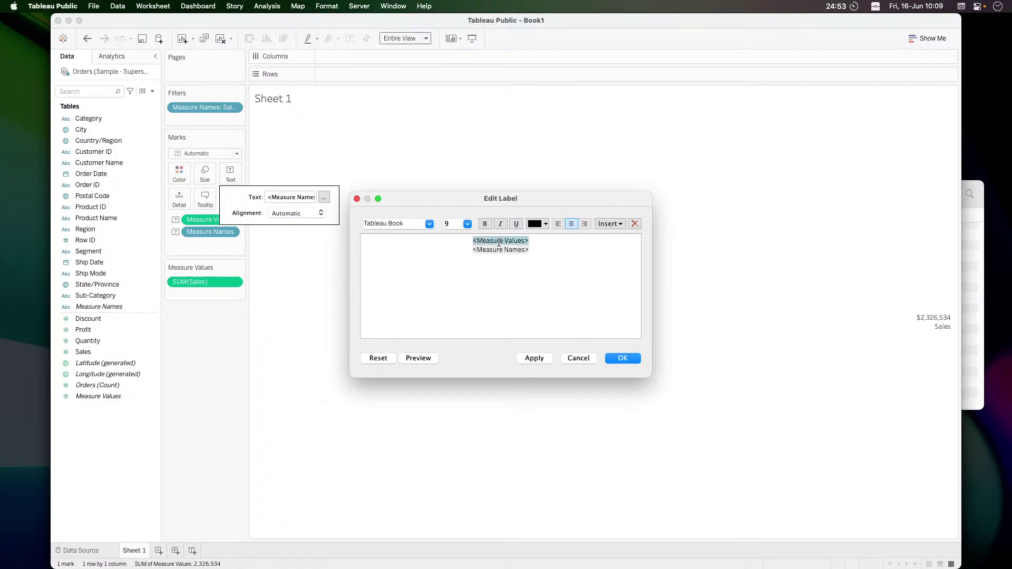
{"action": "left_click", "coordinate": [467, 224]}
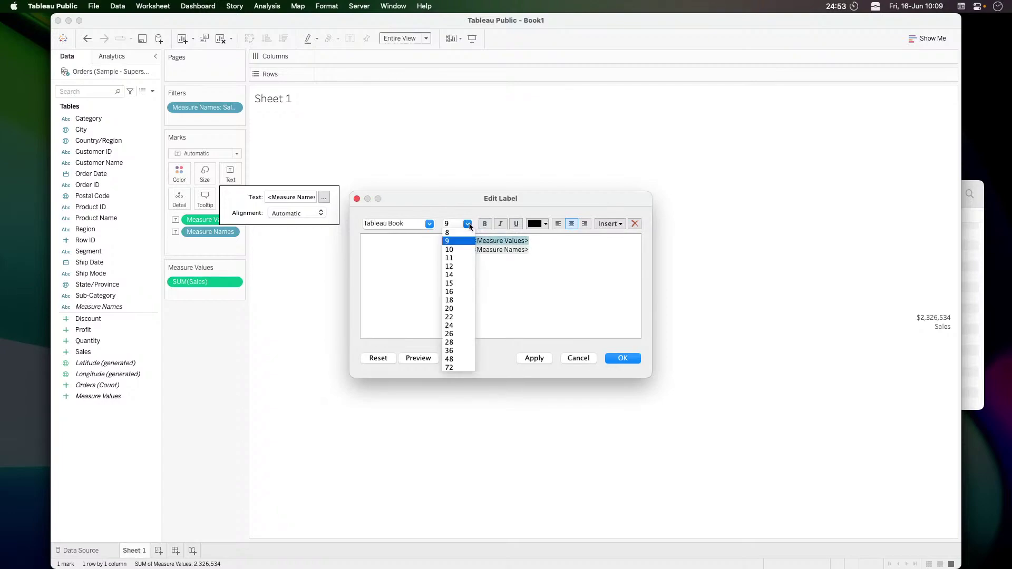
{"action": "left_click", "coordinate": [453, 300]}
{"action": "key", "text": "super+Tab"}
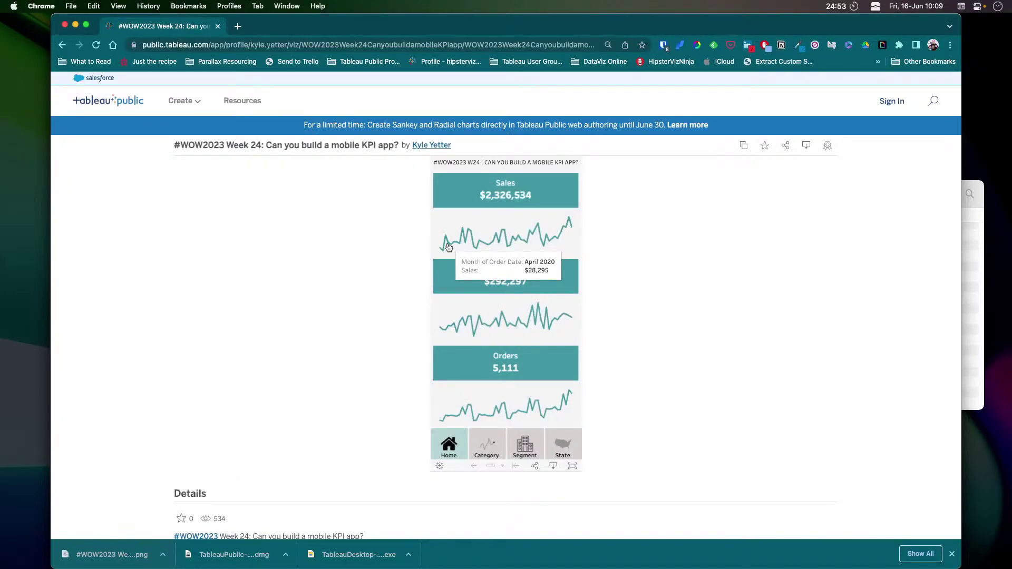
{"action": "key", "text": "super+Tab"}
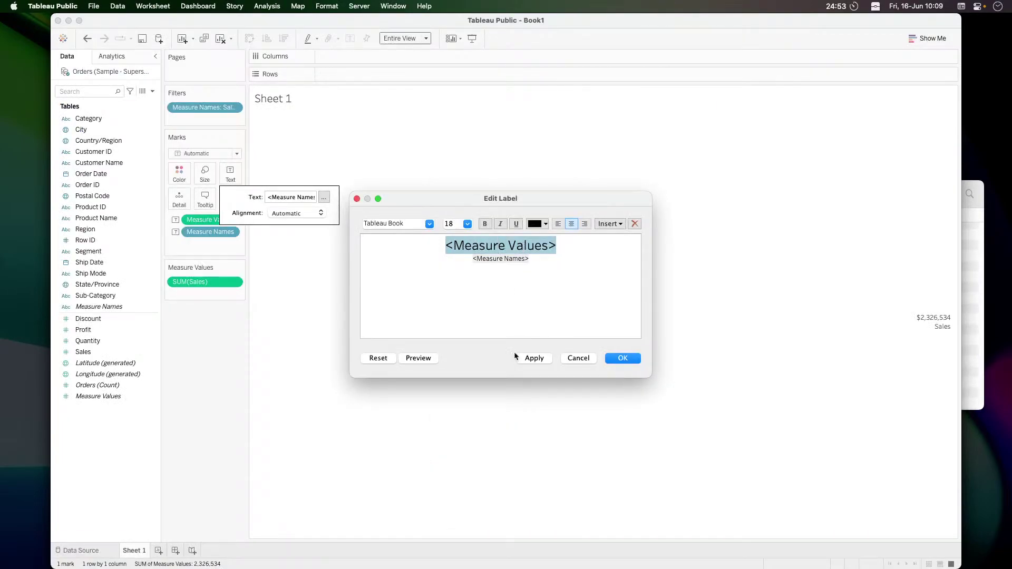
Discard the pending label edit, reopen the label for editing, and set the Measure Names line to font size 12
{"action": "left_click", "coordinate": [579, 358]}
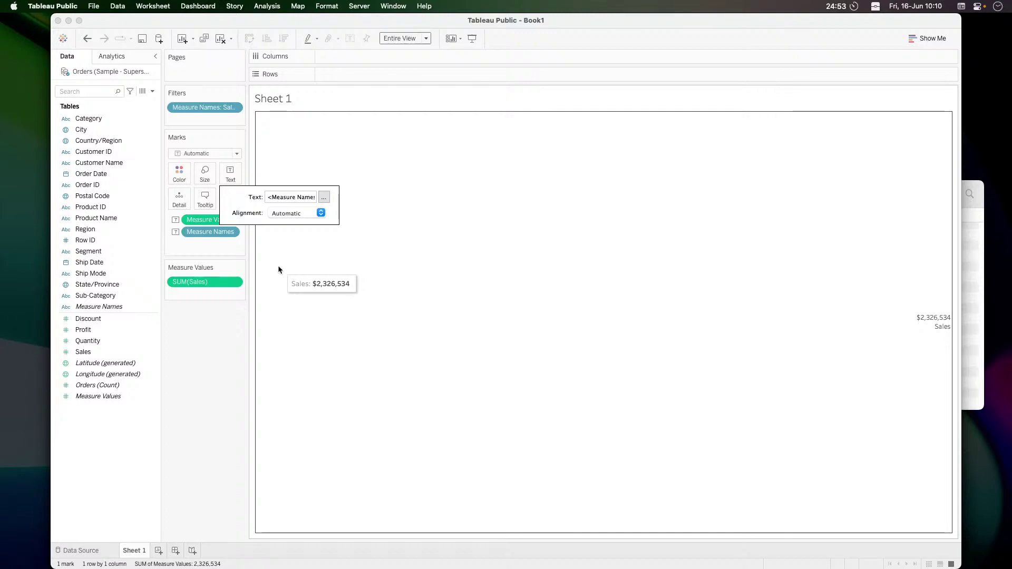
{"action": "left_click", "coordinate": [325, 198]}
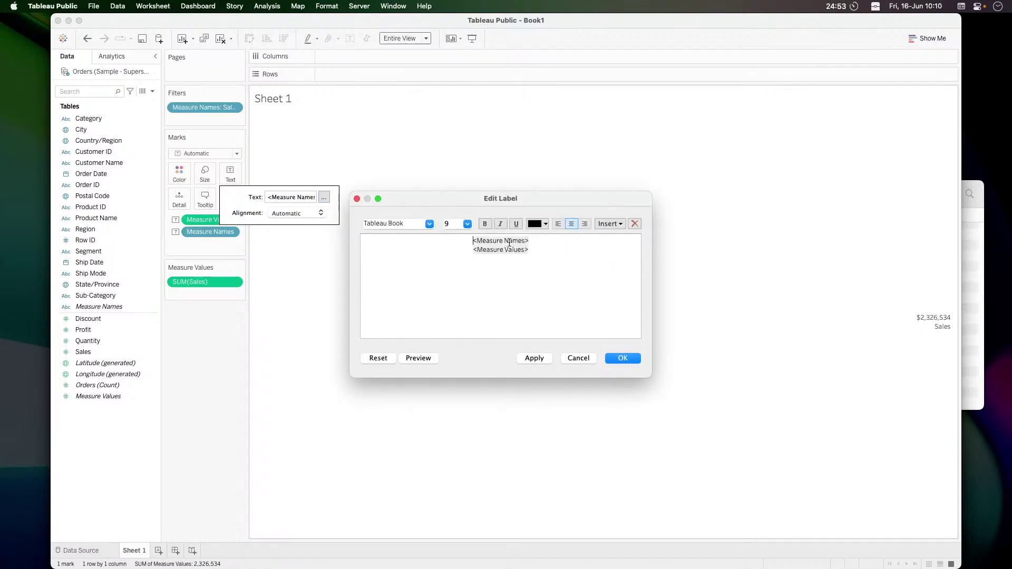
{"action": "double_click", "coordinate": [509, 242]}
{"action": "left_click", "coordinate": [467, 226]}
{"action": "left_click", "coordinate": [462, 256]}
{"action": "left_click", "coordinate": [467, 225]}
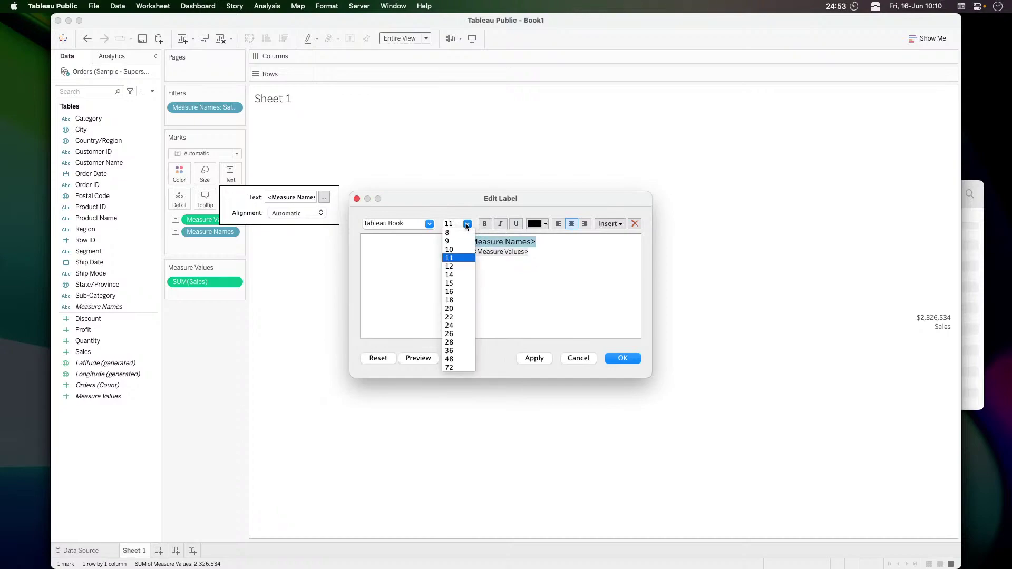
{"action": "left_click", "coordinate": [460, 266]}
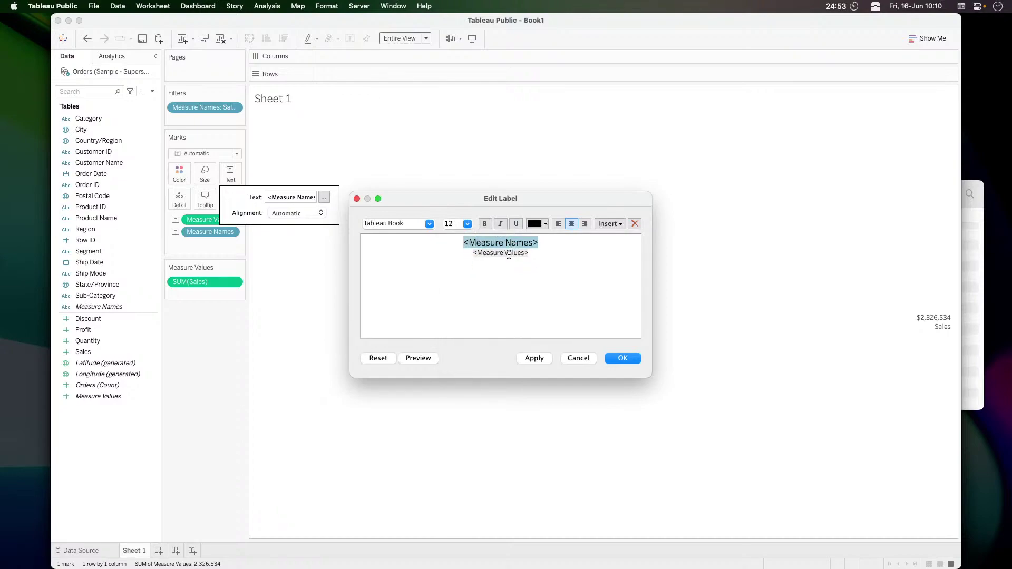
Set the Measure Values line of the label to Tableau Semibold at font size 18
{"action": "left_click", "coordinate": [509, 255]}
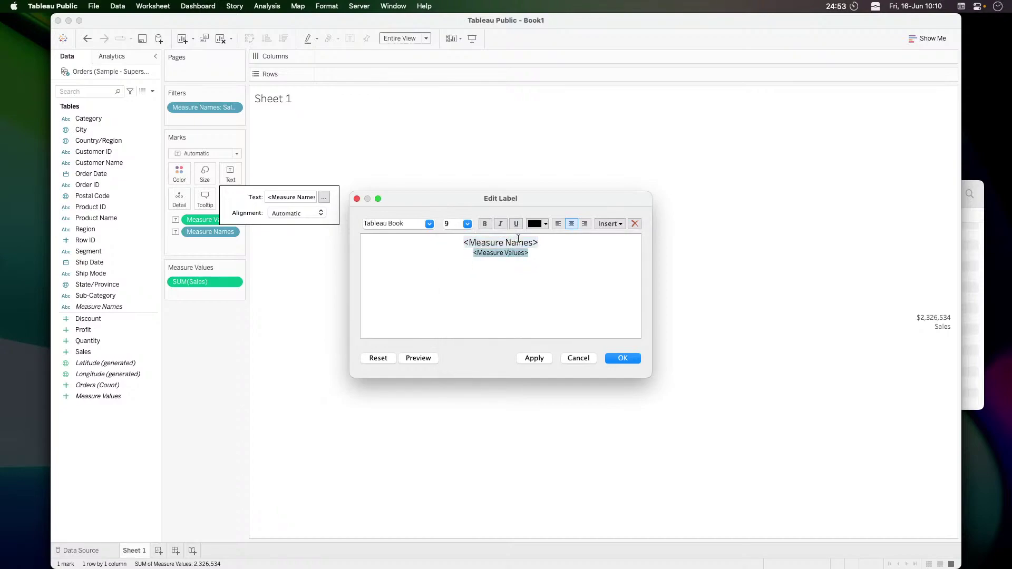
{"action": "left_click", "coordinate": [467, 224]}
{"action": "left_click", "coordinate": [460, 298]}
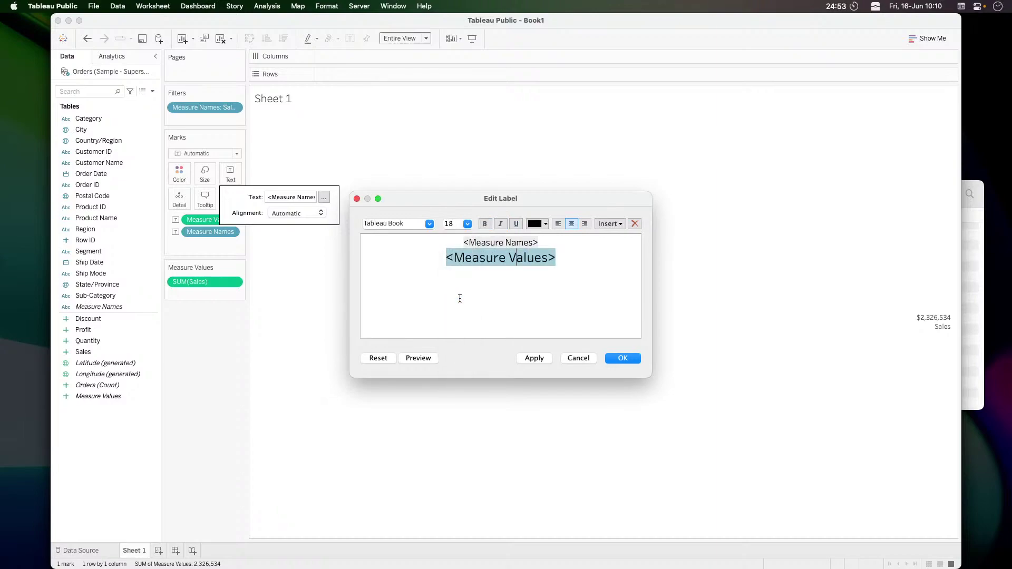
{"action": "left_click", "coordinate": [431, 227]}
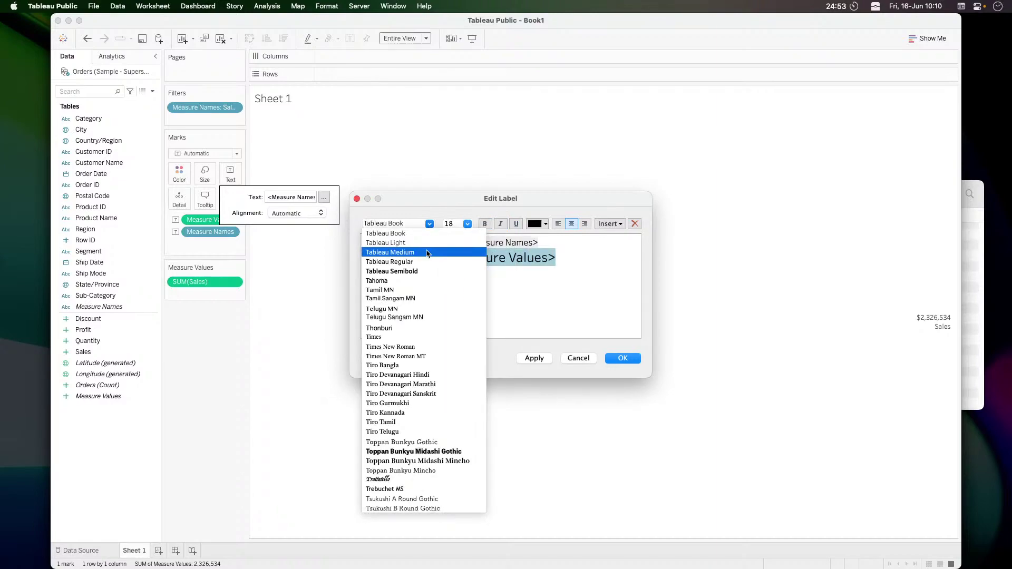
{"action": "left_click", "coordinate": [416, 270]}
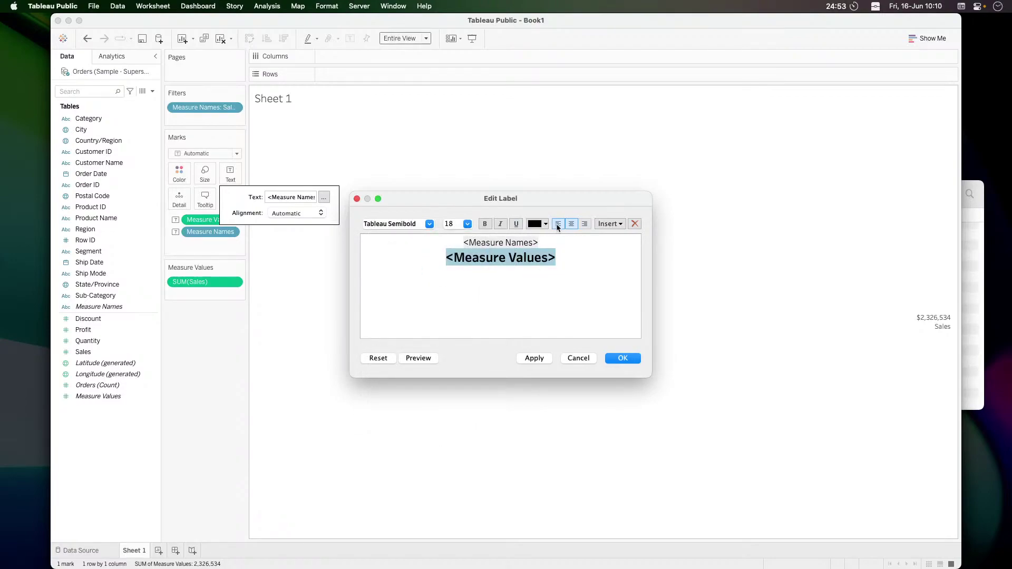
Color both lines of the label white and apply the label changes
{"action": "key", "text": "super+a"}
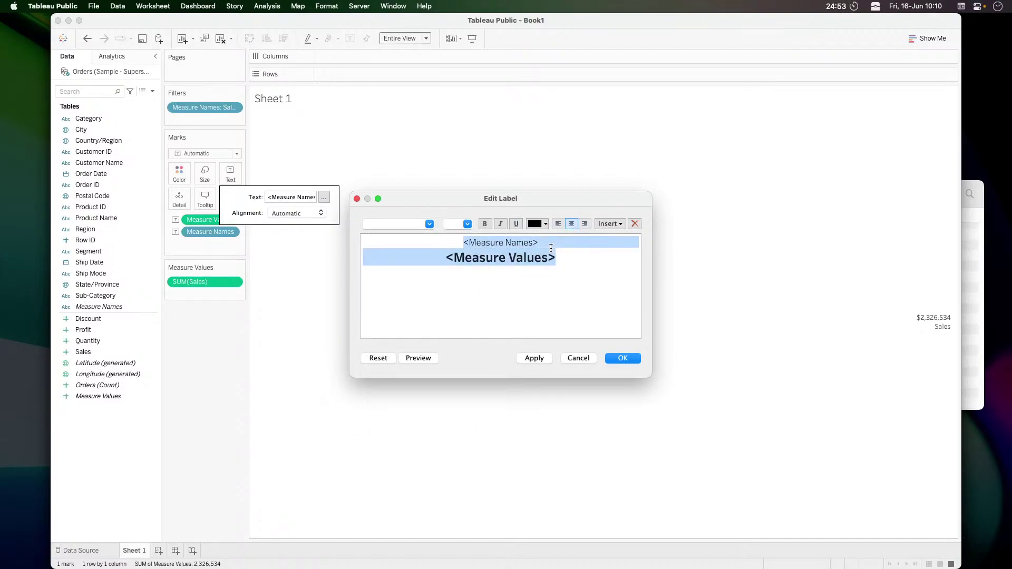
{"action": "left_click", "coordinate": [538, 227]}
{"action": "left_click", "coordinate": [545, 235]}
{"action": "left_click", "coordinate": [539, 359]}
{"action": "left_click", "coordinate": [589, 278]}
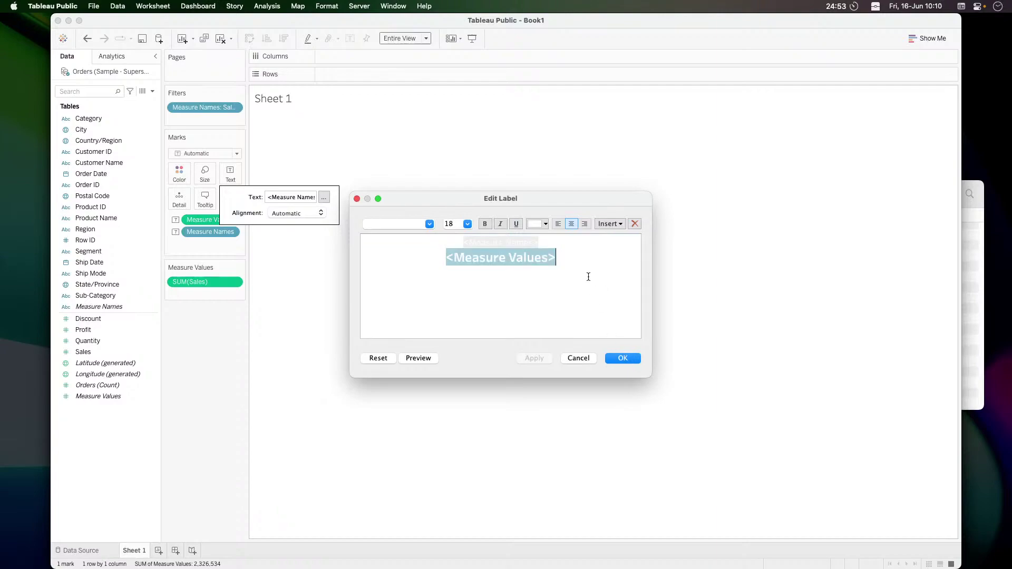
{"action": "left_click", "coordinate": [618, 358]}
Set the horizontal alignment of the text mark to center
{"action": "left_click", "coordinate": [302, 214]}
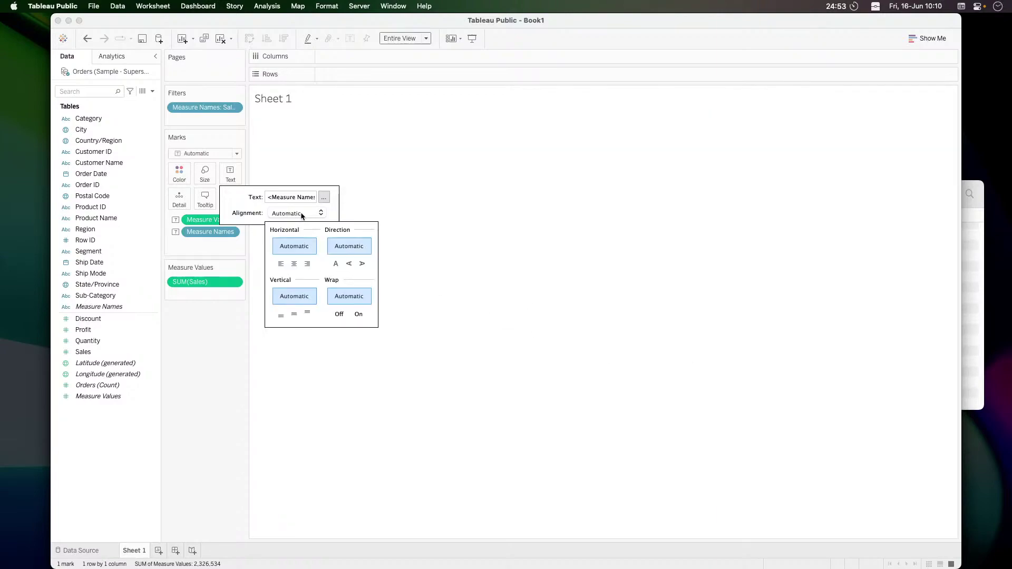
{"action": "left_click", "coordinate": [294, 264]}
{"action": "left_click", "coordinate": [334, 261]}
Open the shading format settings for Sheet 1
{"action": "right_click", "coordinate": [335, 261]}
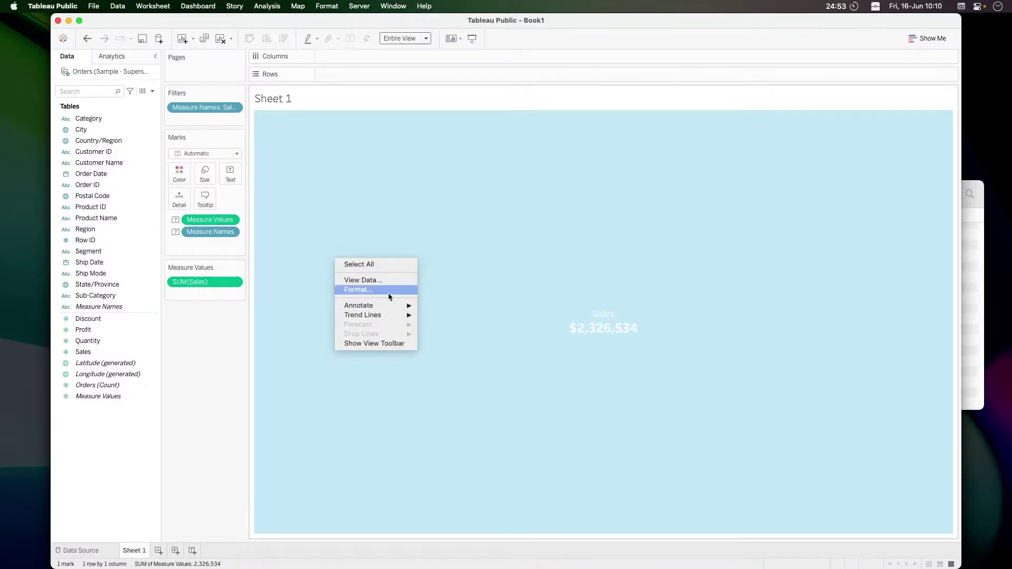
{"action": "left_click", "coordinate": [350, 289]}
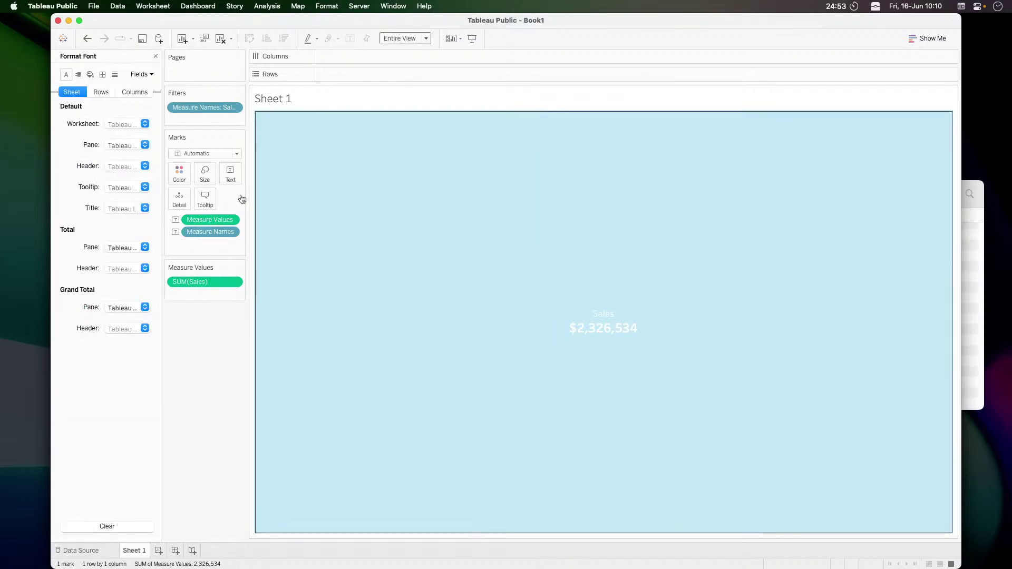
{"action": "left_click", "coordinate": [91, 75]}
Switch to the example dashboard in Chrome and open the ColorZilla extension's options
{"action": "key", "text": "super+Tab"}
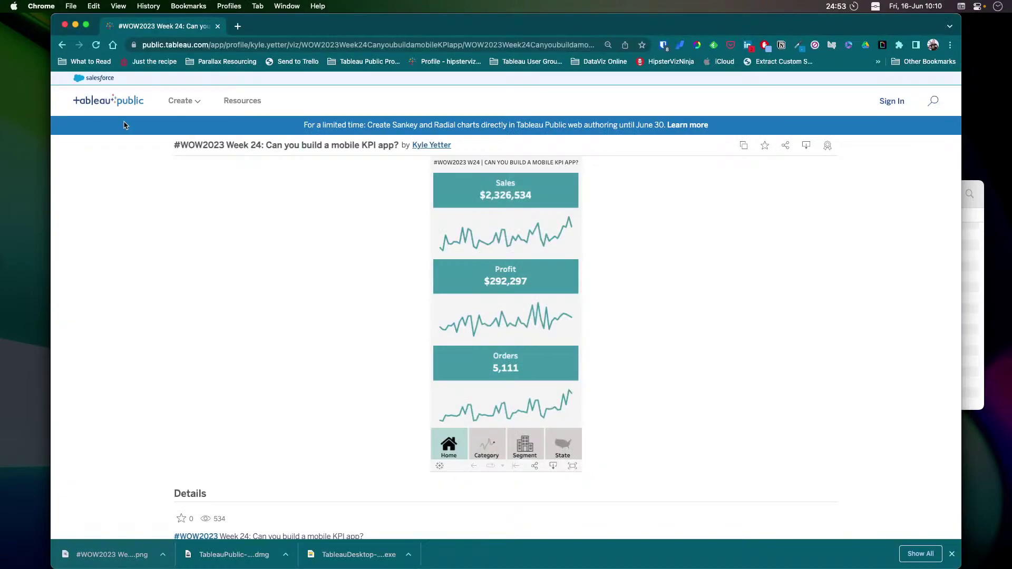
{"action": "scroll", "coordinate": [350, 436], "scroll_direction": "down", "scroll_amount": 1}
{"action": "scroll", "coordinate": [350, 436], "scroll_direction": "up", "scroll_amount": 1}
{"action": "left_click", "coordinate": [799, 45]}
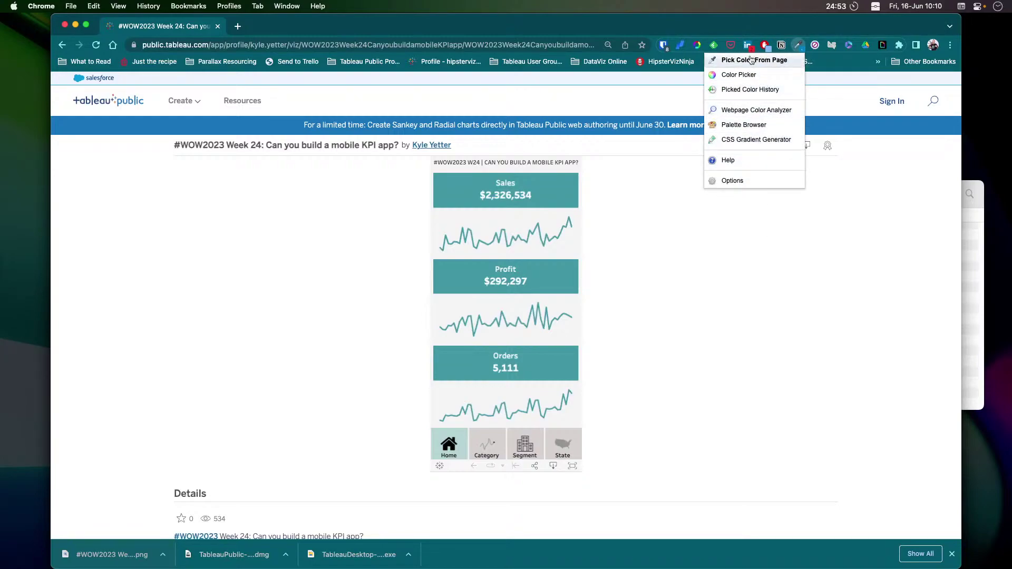
Look through Chrome's list of installed extensions to locate the ColorZilla color picker, then close the list
{"action": "left_click", "coordinate": [900, 45]}
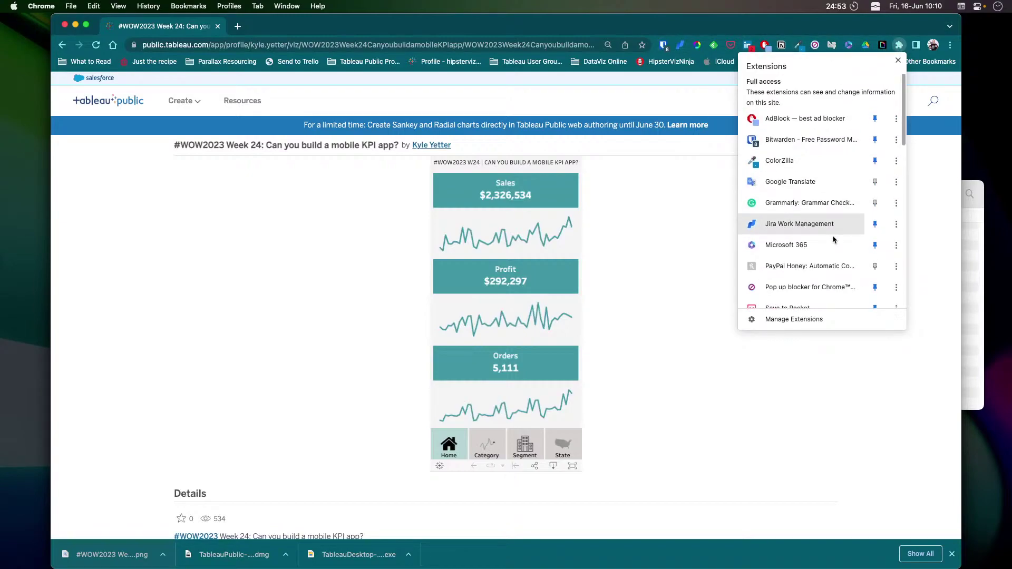
{"action": "scroll", "coordinate": [833, 235], "scroll_direction": "down", "scroll_amount": 3}
{"action": "scroll", "coordinate": [833, 235], "scroll_direction": "down", "scroll_amount": 3}
{"action": "scroll", "coordinate": [833, 235], "scroll_direction": "up", "scroll_amount": 10}
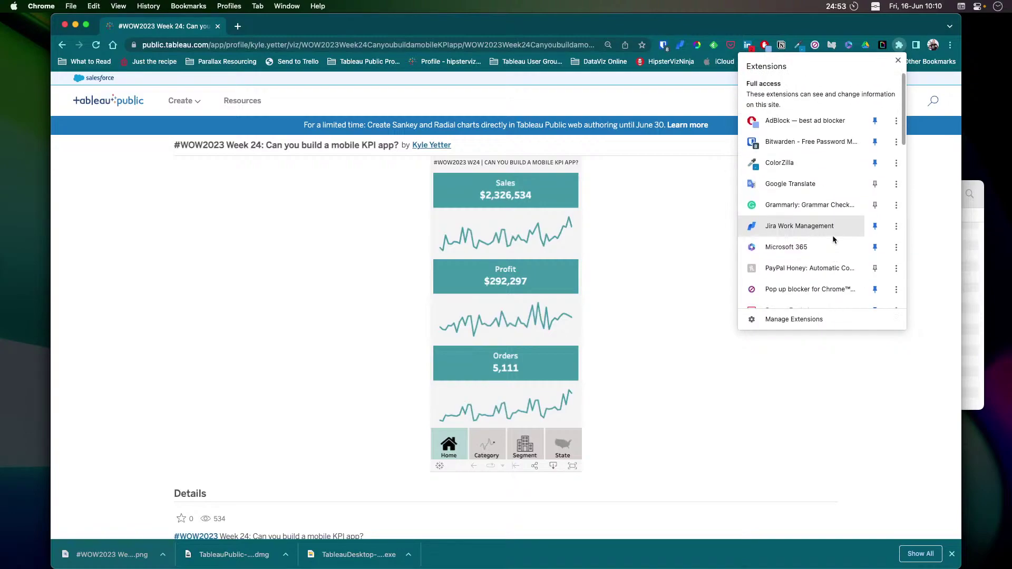
{"action": "scroll", "coordinate": [824, 259], "scroll_direction": "down", "scroll_amount": 1}
{"action": "scroll", "coordinate": [823, 268], "scroll_direction": "down", "scroll_amount": 12}
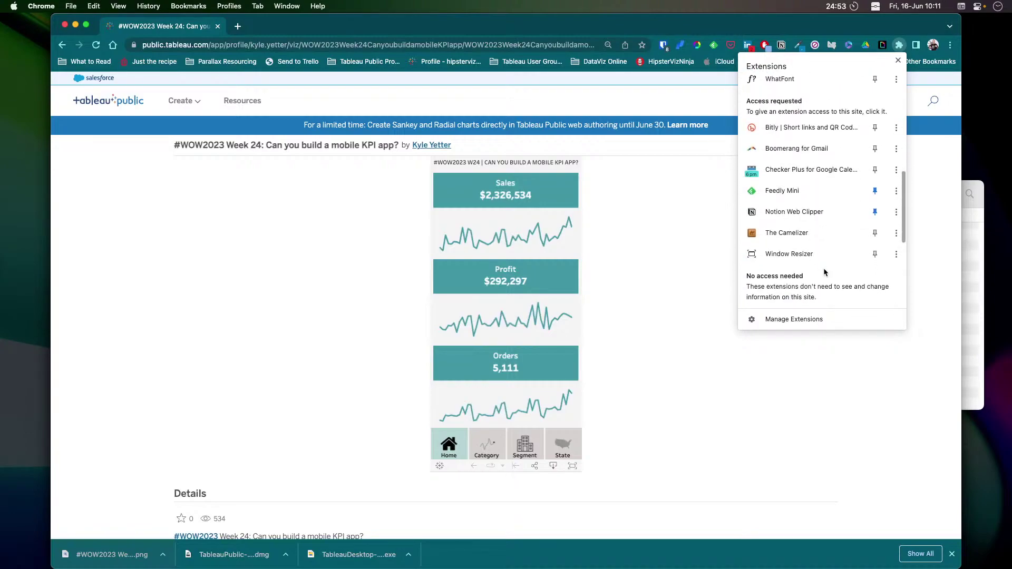
{"action": "scroll", "coordinate": [828, 213], "scroll_direction": "down", "scroll_amount": 8}
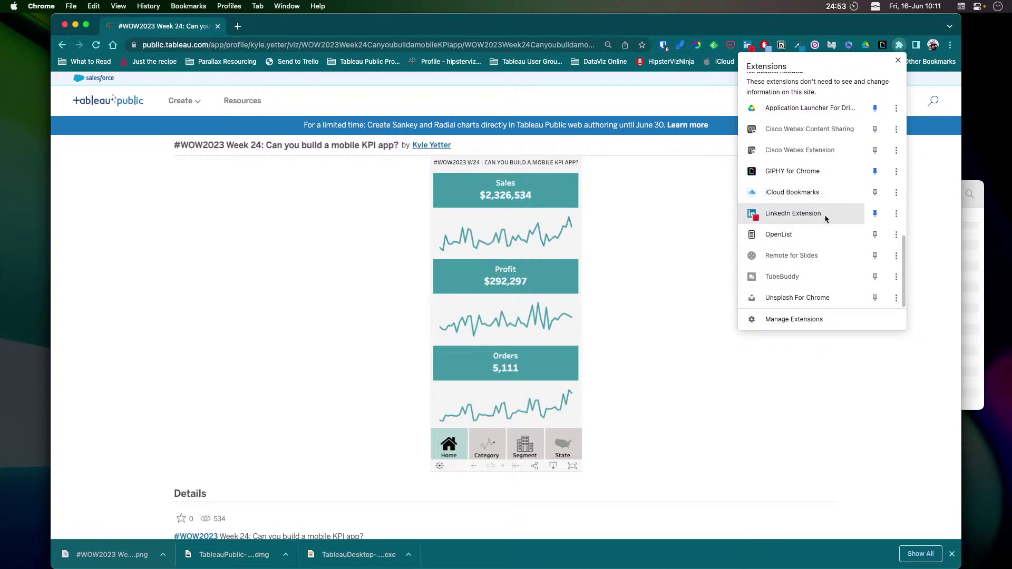
{"action": "scroll", "coordinate": [823, 211], "scroll_direction": "up", "scroll_amount": 4}
{"action": "scroll", "coordinate": [816, 201], "scroll_direction": "up", "scroll_amount": 8}
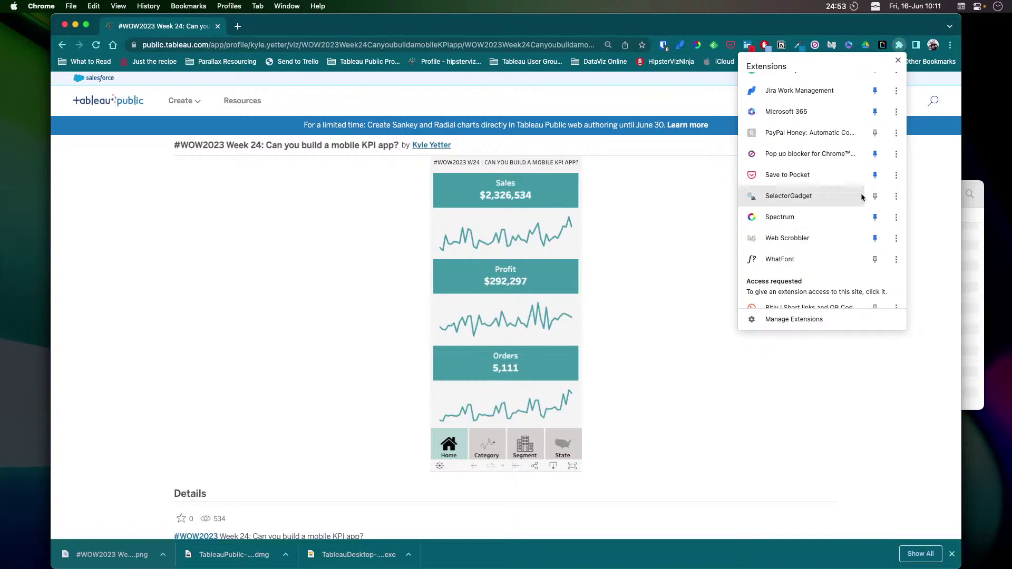
{"action": "scroll", "coordinate": [812, 193], "scroll_direction": "up", "scroll_amount": 4}
{"action": "scroll", "coordinate": [811, 191], "scroll_direction": "up", "scroll_amount": 3}
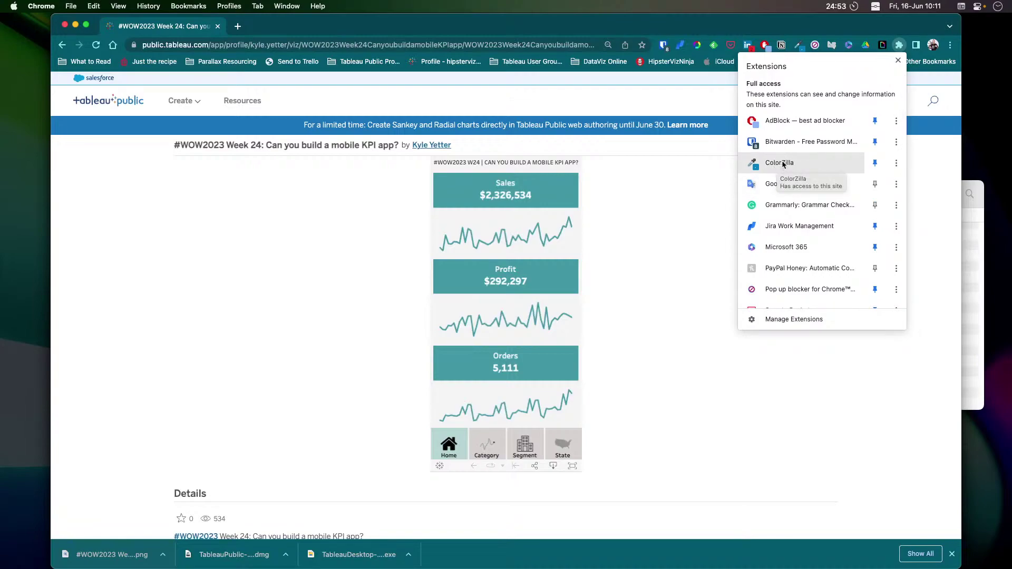
{"action": "left_click", "coordinate": [700, 191]}
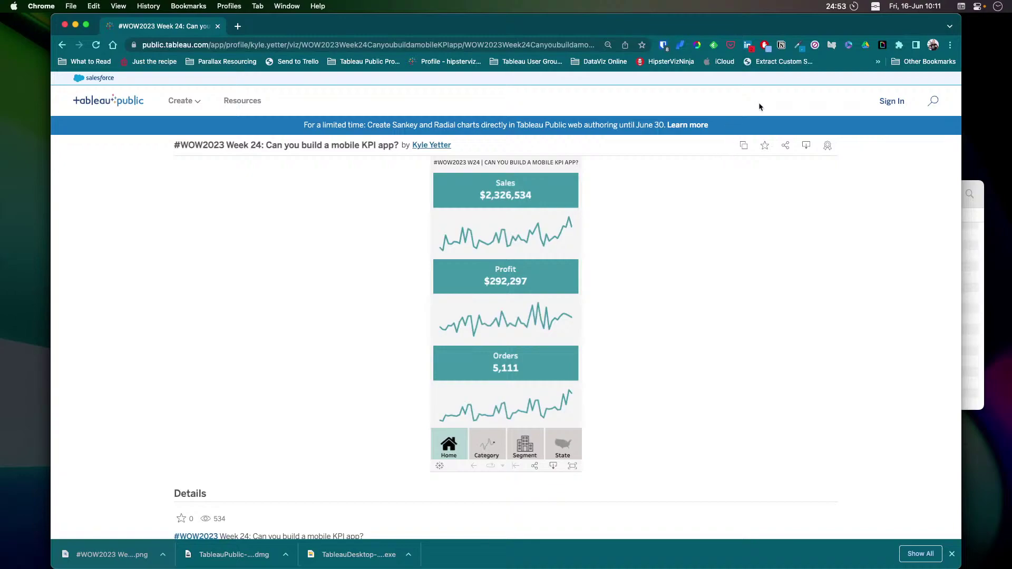
Pick the teal background color of the example's Sales card from the page with ColorZilla
{"action": "left_click", "coordinate": [798, 45]}
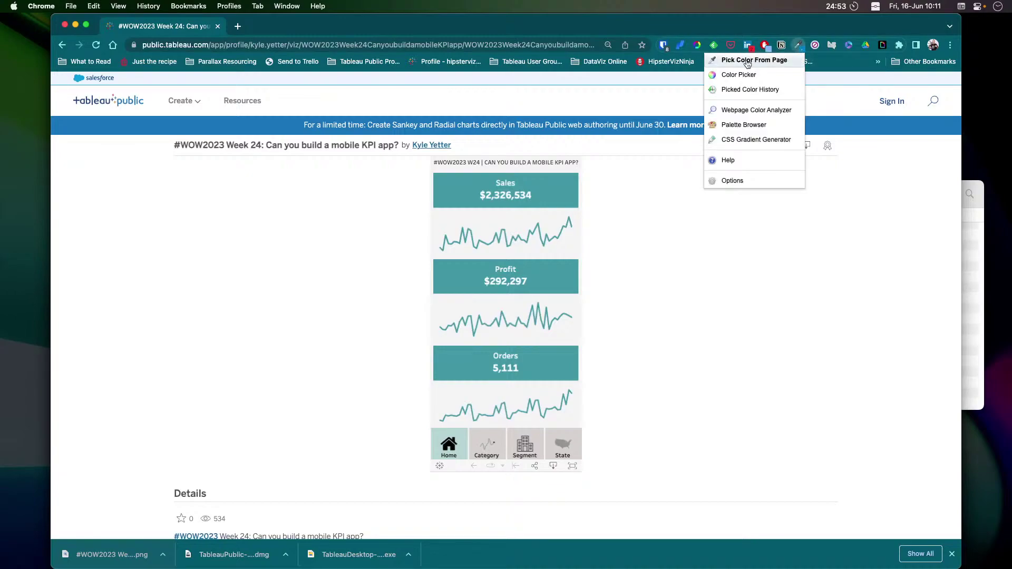
{"action": "left_click", "coordinate": [766, 64]}
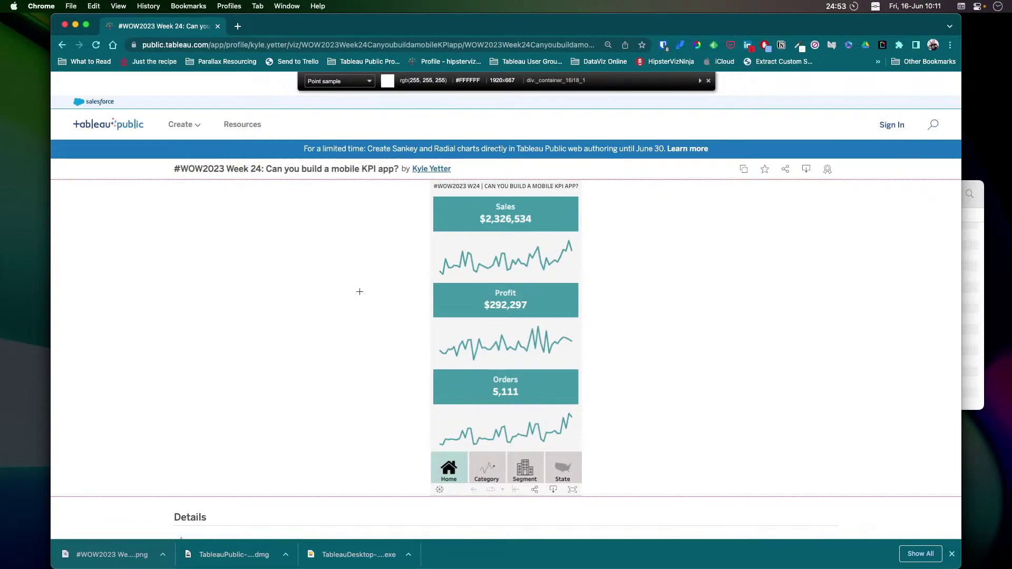
{"action": "left_click", "coordinate": [495, 213]}
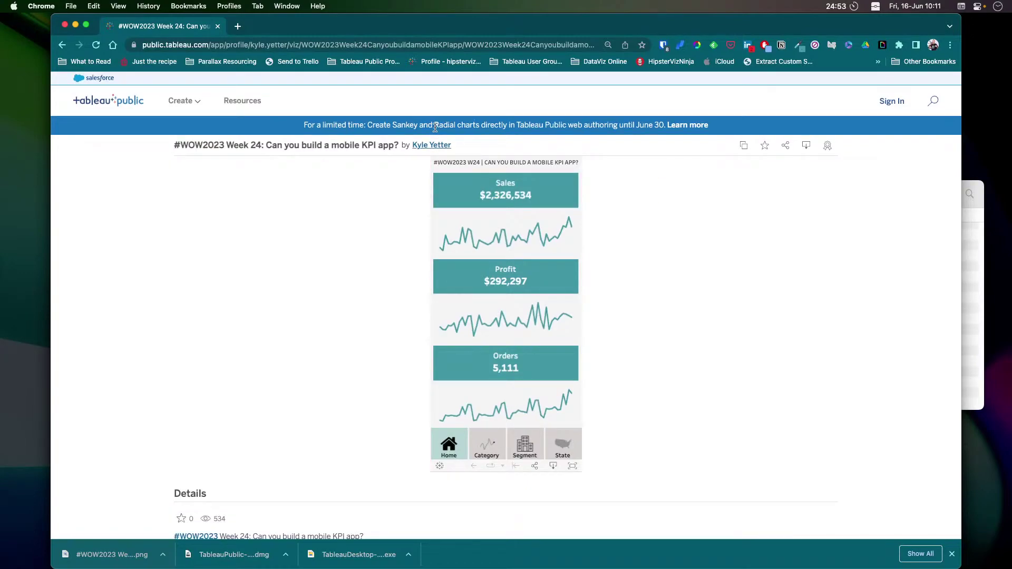
Switch back to Tableau Public and set the default worksheet shading to the copied hex color 4197A4
{"action": "key", "text": "super+Tab"}
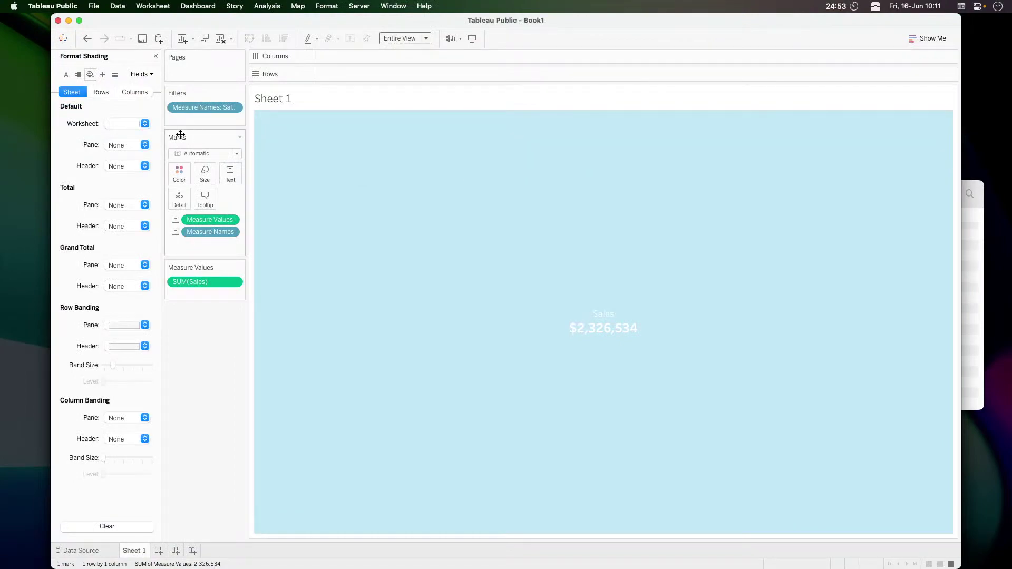
{"action": "left_click", "coordinate": [135, 124]}
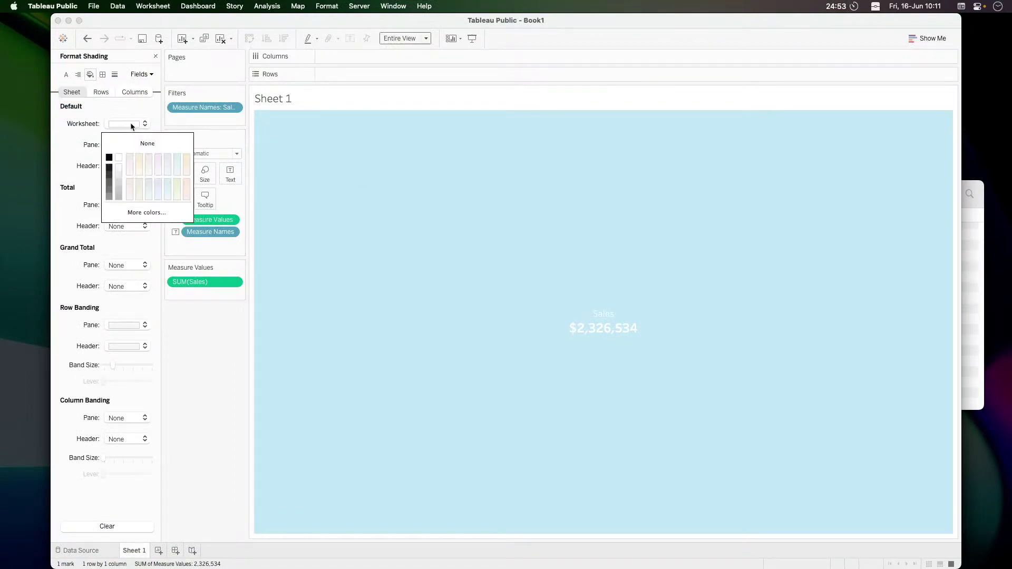
{"action": "left_click", "coordinate": [136, 213]}
{"action": "double_click", "coordinate": [202, 512]}
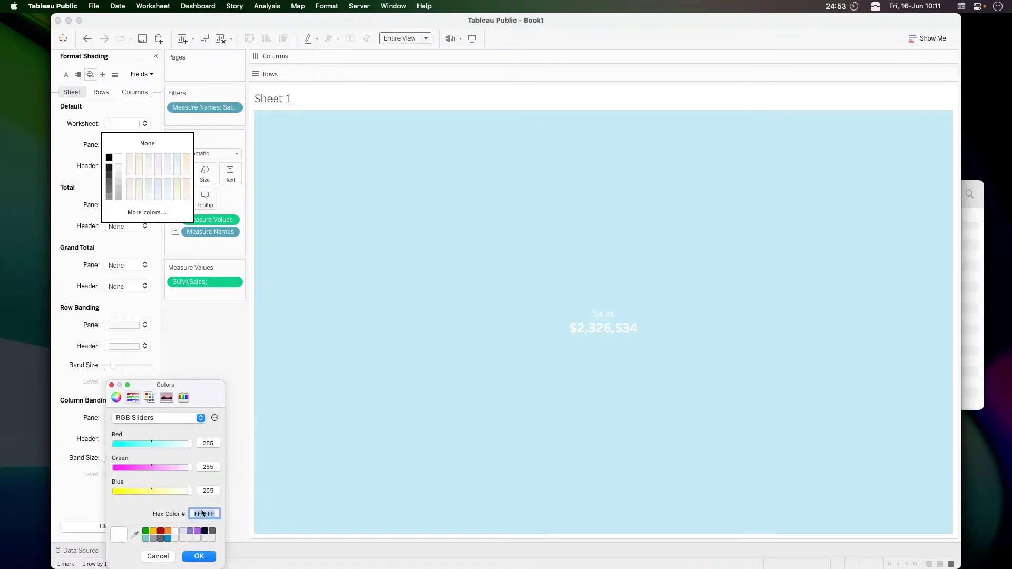
{"action": "right_click", "coordinate": [202, 514]}
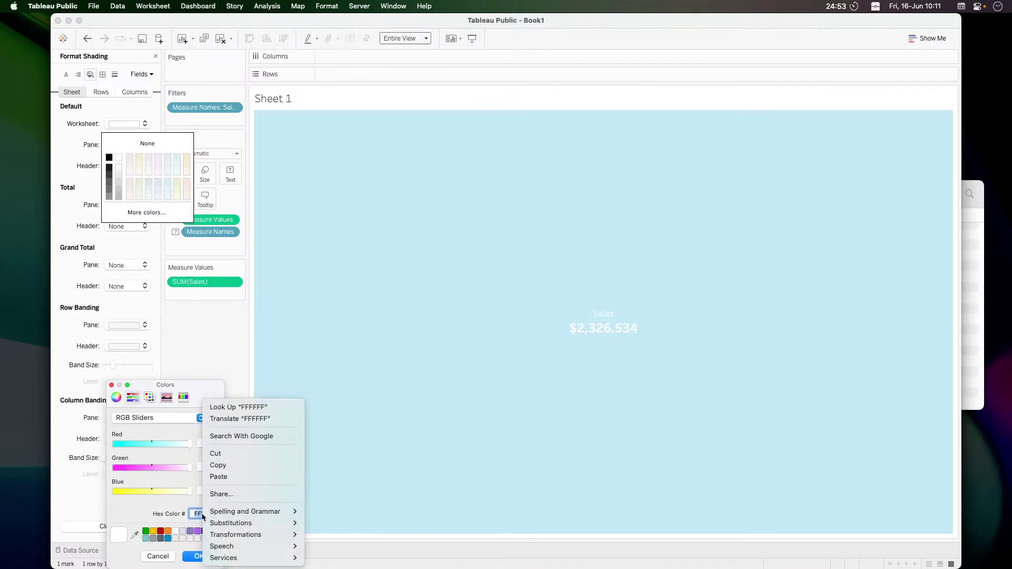
{"action": "left_click", "coordinate": [221, 476]}
{"action": "key", "text": "Return"}
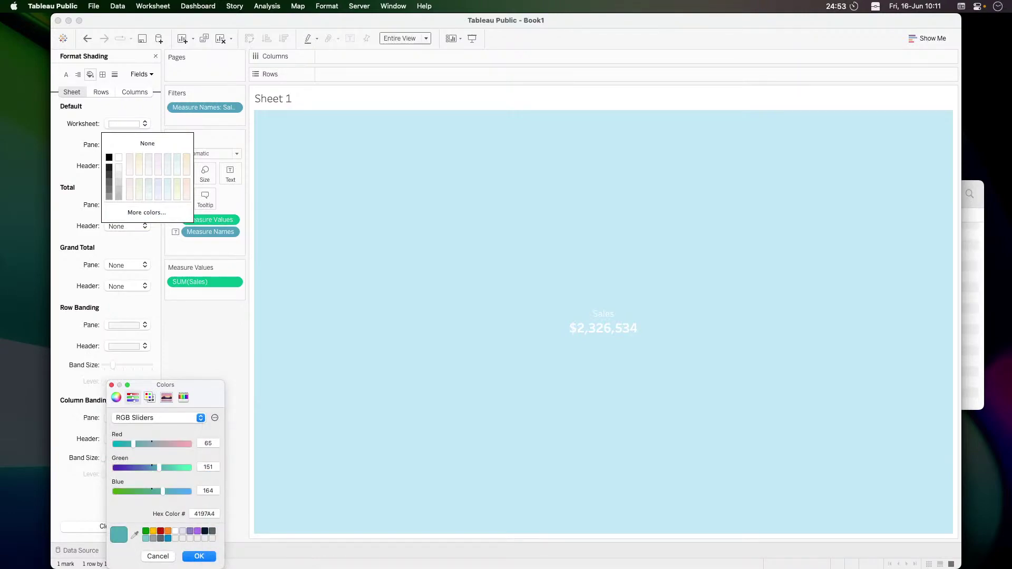
{"action": "left_click", "coordinate": [193, 558]}
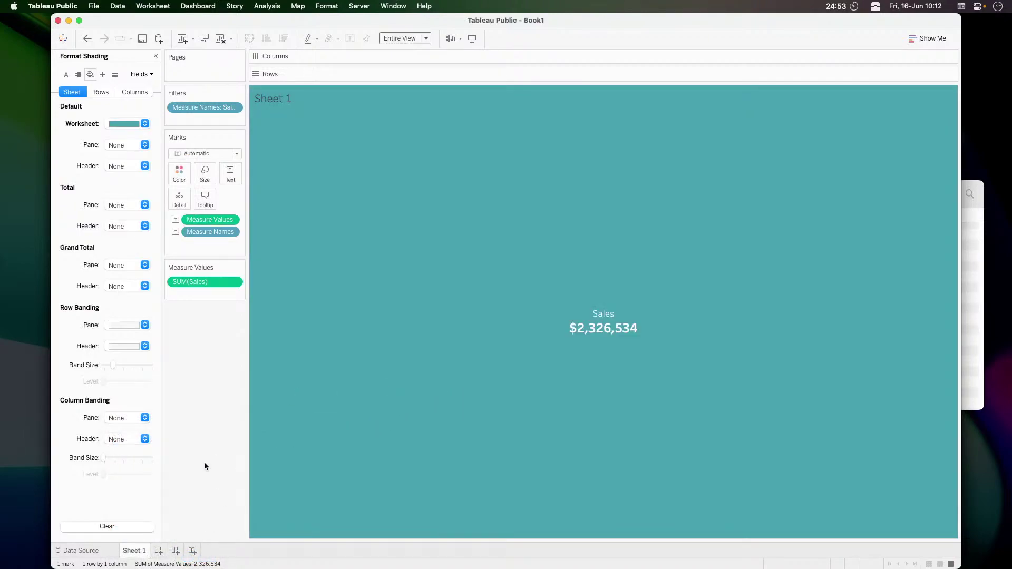
Turn off Show tooltips for the sheet and compare the Sales card with the example dashboard in Chrome
{"action": "left_click", "coordinate": [205, 199]}
{"action": "left_click", "coordinate": [402, 336]}
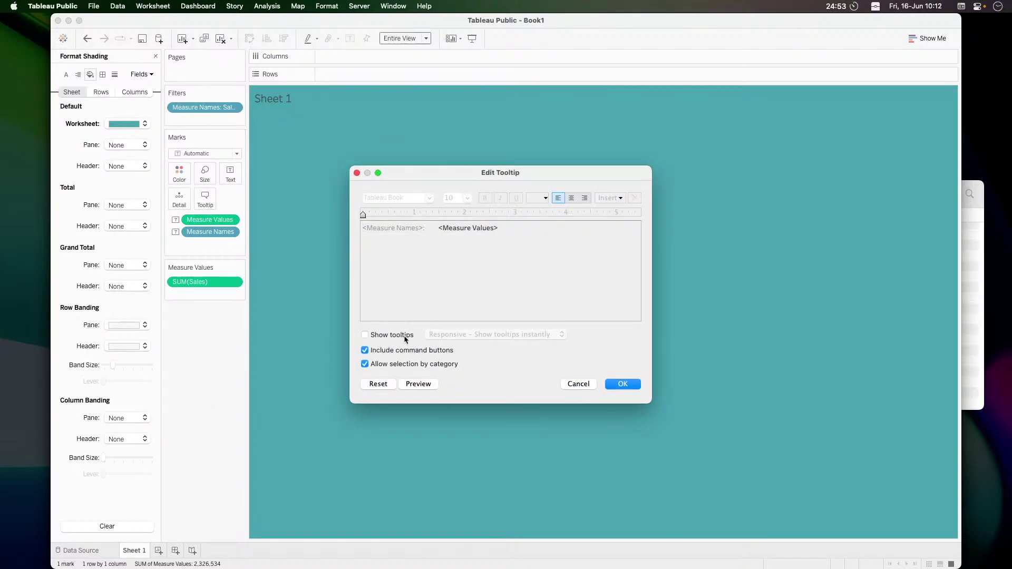
{"action": "left_click", "coordinate": [622, 385]}
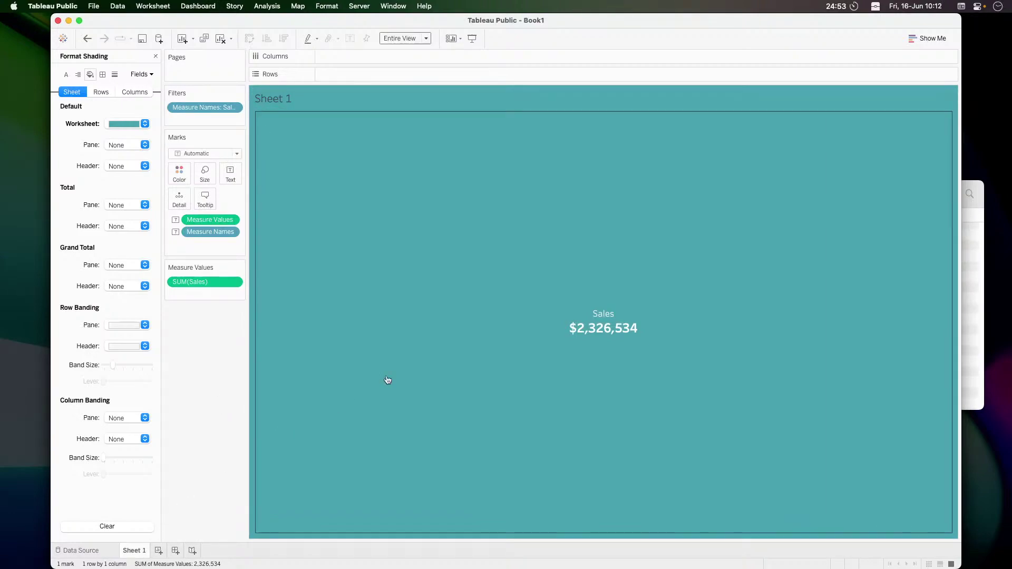
{"action": "key", "text": "super+Tab"}
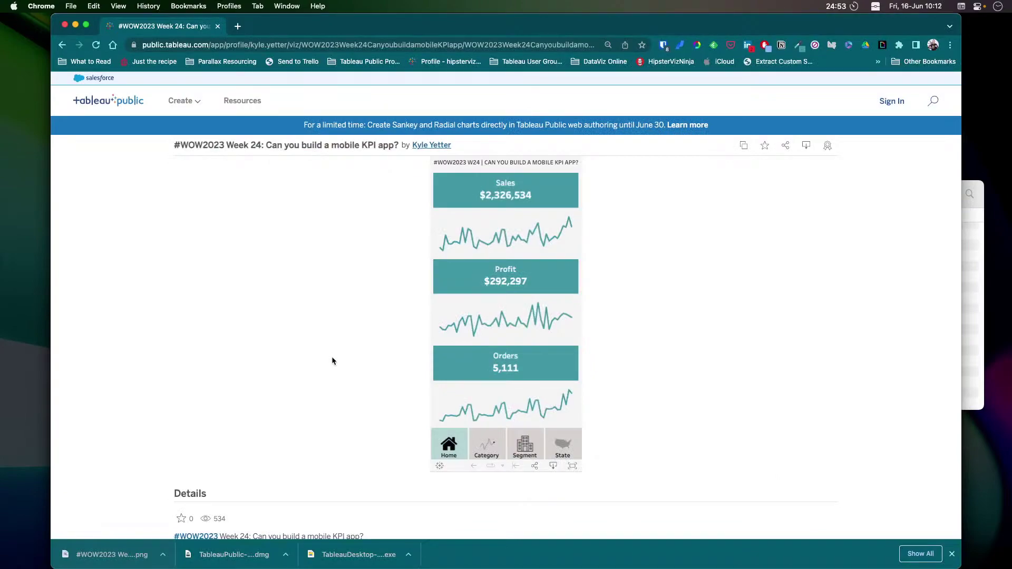
{"action": "key", "text": "super+Tab"}
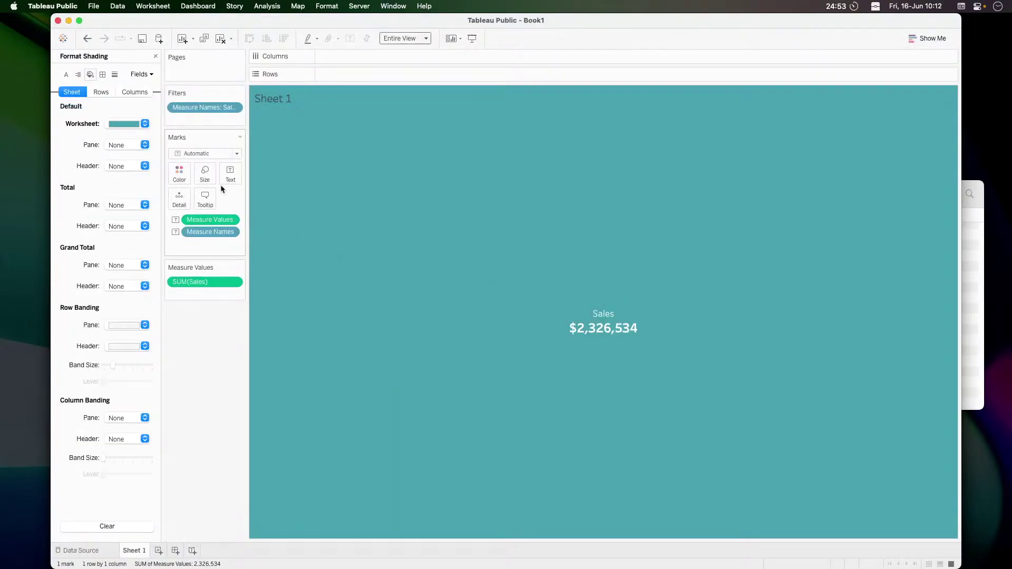
Make the Measure Names line bold in the Sales card's text label
{"action": "left_click", "coordinate": [229, 174]}
{"action": "left_click", "coordinate": [324, 200]}
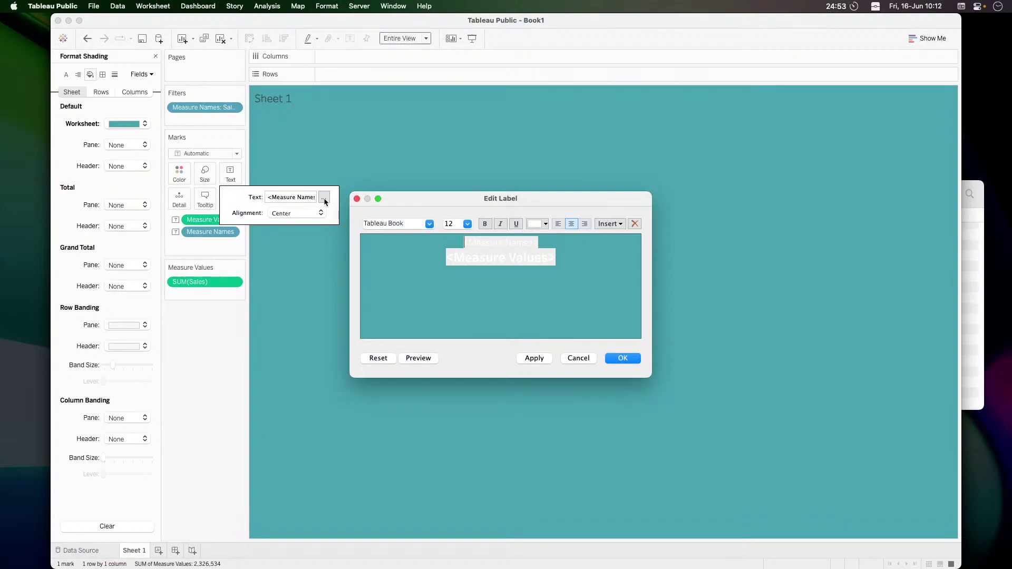
{"action": "left_click_drag", "start_coordinate": [464, 243], "coordinate": [536, 243]}
{"action": "left_click", "coordinate": [483, 224]}
{"action": "left_click", "coordinate": [622, 358]}
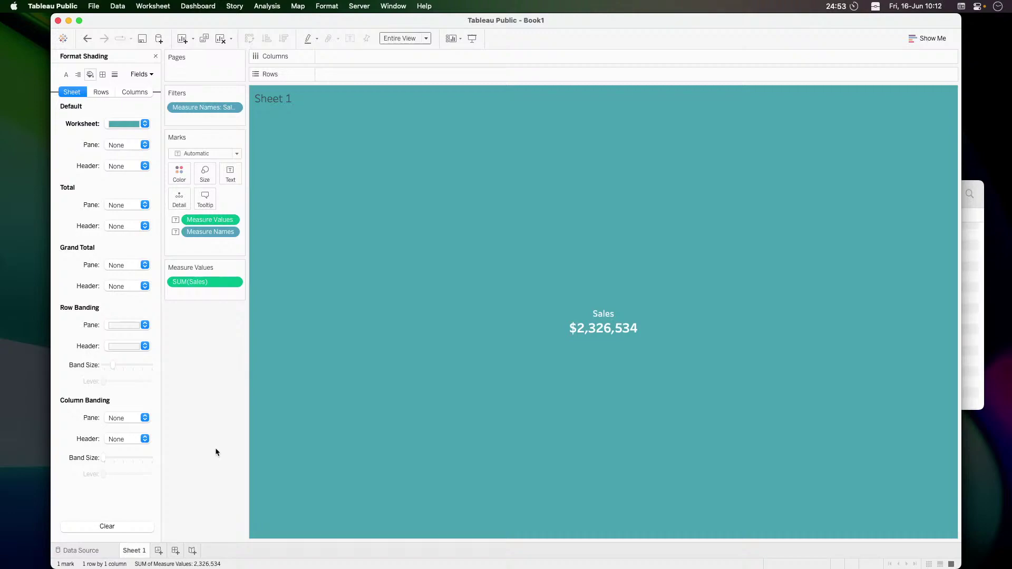
Rename Sheet 1 as Sales KPI
{"action": "double_click", "coordinate": [134, 551]}
{"action": "type", "text": "Sales KPI"}
{"action": "key", "text": "Return"}
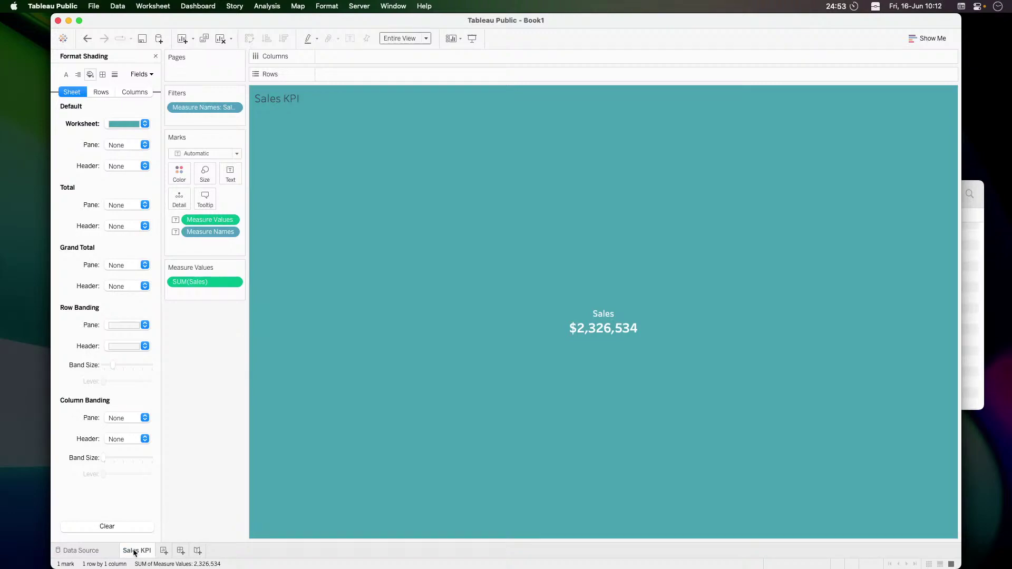
Duplicate the Sales KPI sheet and rename the copy Profit KPI
{"action": "right_click", "coordinate": [134, 552]}
{"action": "left_click", "coordinate": [158, 464]}
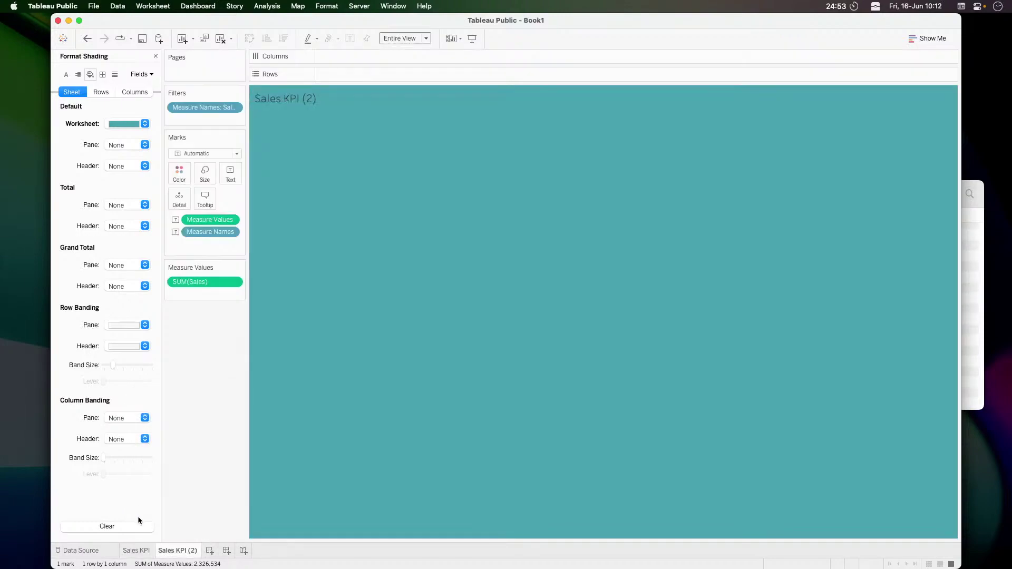
{"action": "double_click", "coordinate": [178, 552]}
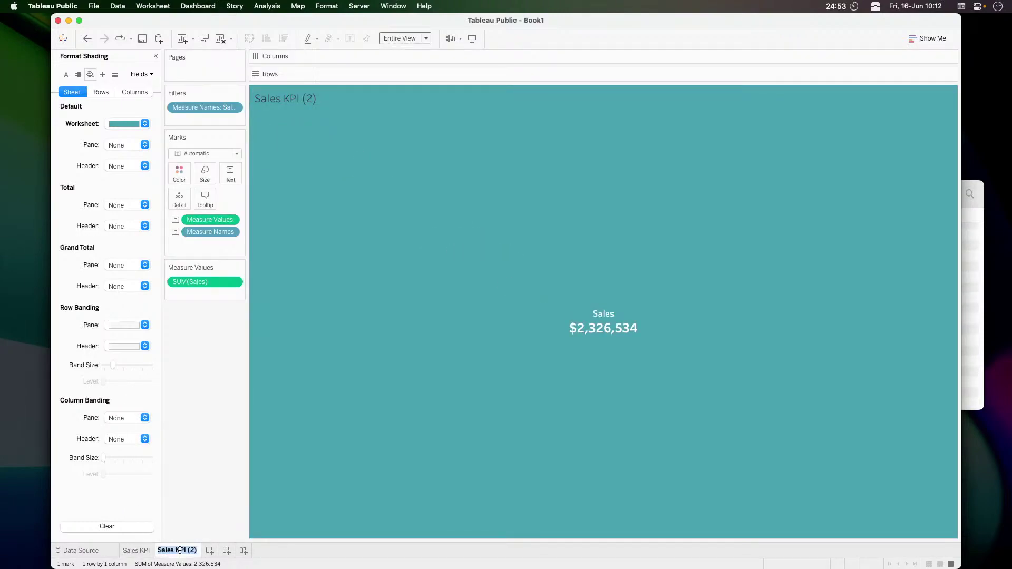
{"action": "type", "text": "Profit KPI"}
{"action": "key", "text": "Return"}
Duplicate the Profit KPI sheet, rename the copy Order KPI, and close the shading format settings
{"action": "right_click", "coordinate": [181, 553]}
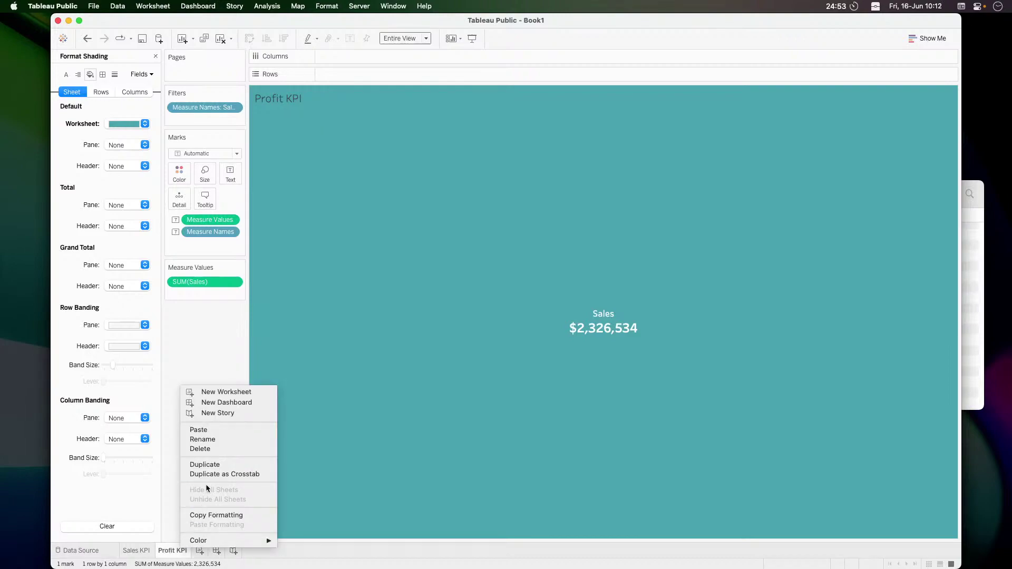
{"action": "left_click", "coordinate": [206, 467]}
{"action": "double_click", "coordinate": [205, 551]}
{"action": "type", "text": "Or"}
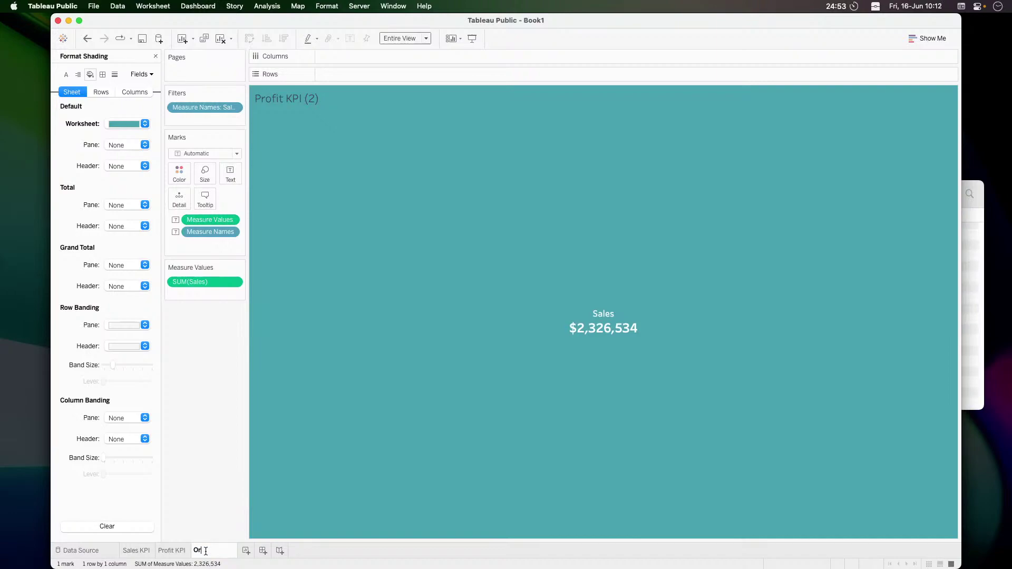
{"action": "type", "text": "der KPI"}
{"action": "key", "text": "Return"}
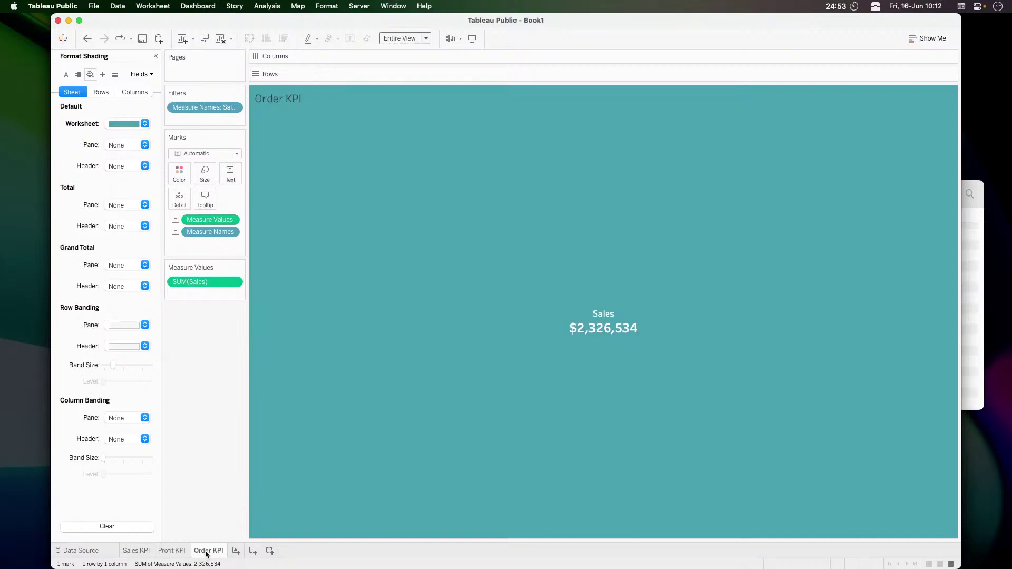
{"action": "left_click", "coordinate": [155, 56]}
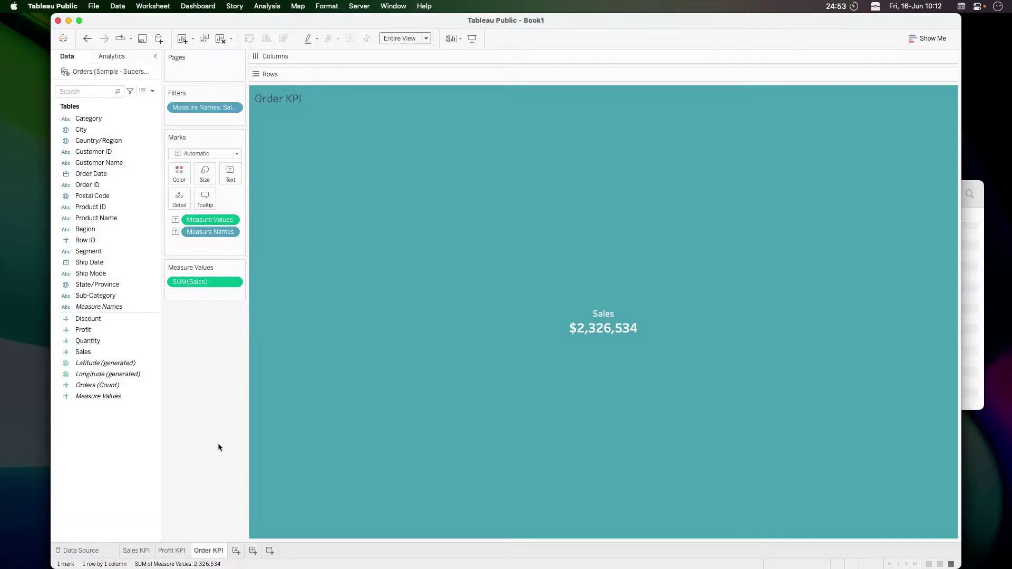
On the Profit KPI sheet, edit the Measure Names filter to keep only Profit instead of Sales
{"action": "left_click", "coordinate": [179, 546]}
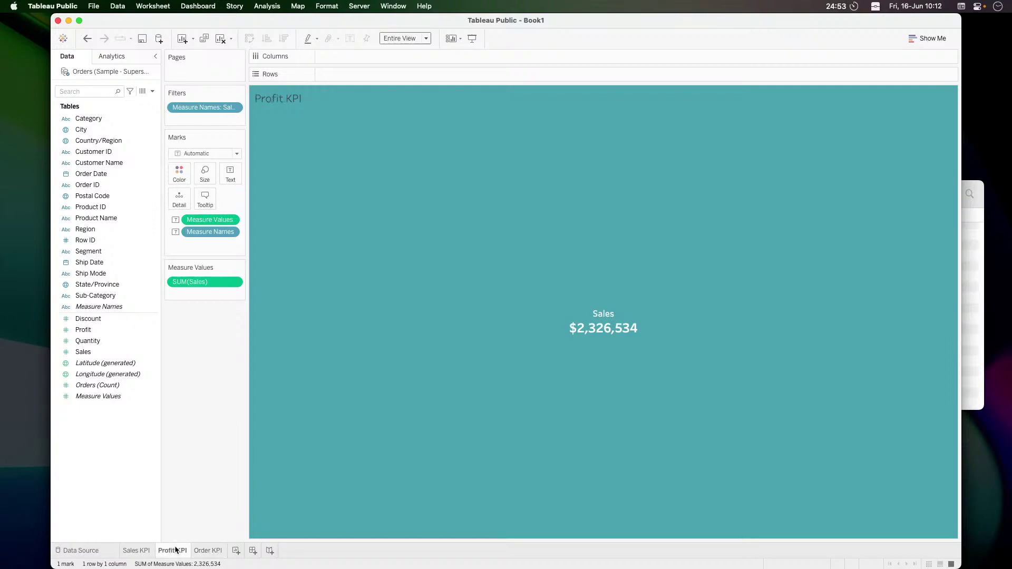
{"action": "left_click", "coordinate": [235, 109]}
{"action": "left_click", "coordinate": [230, 119]}
{"action": "left_click", "coordinate": [413, 240]}
{"action": "left_click", "coordinate": [413, 213]}
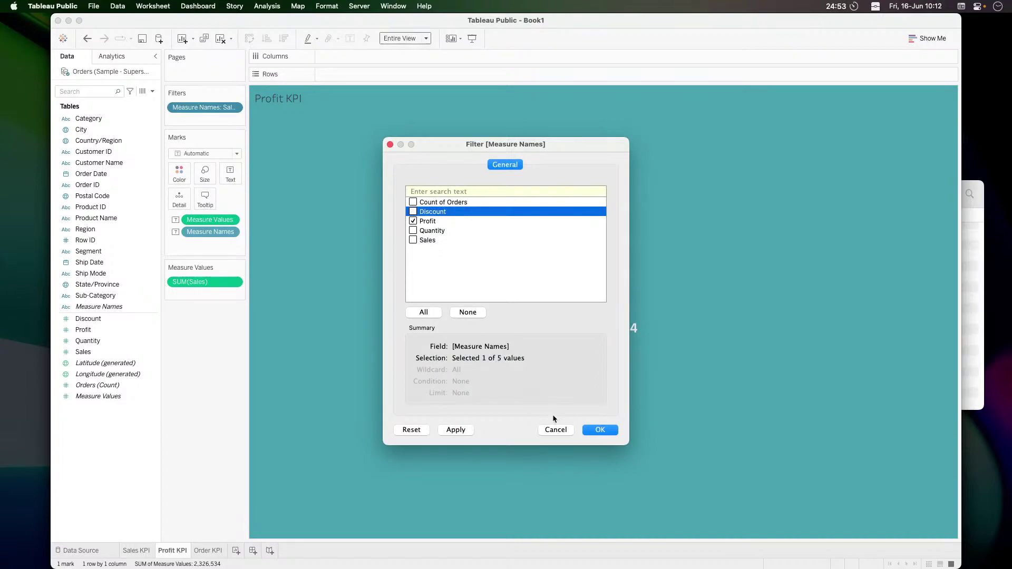
{"action": "left_click", "coordinate": [599, 431]}
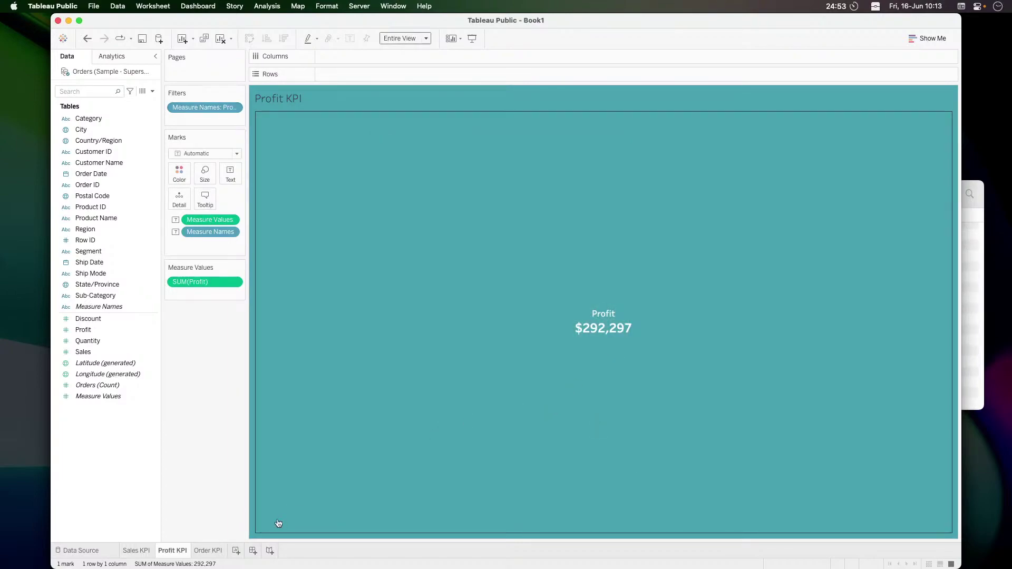
From the Order KPI sheet, create a calculated field named Orders with the formula COUNTD([Order ID])
{"action": "left_click", "coordinate": [209, 551]}
{"action": "right_click", "coordinate": [108, 475]}
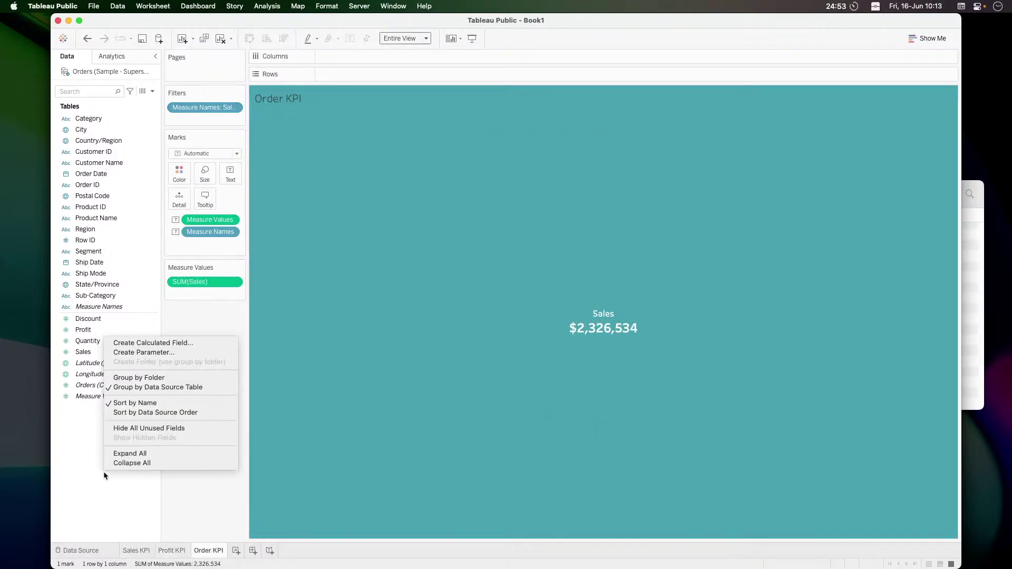
{"action": "left_click", "coordinate": [156, 343]}
{"action": "type", "text": "Orders"}
{"action": "key", "text": "Tab"}
{"action": "type", "text": "COUNTD(ord"}
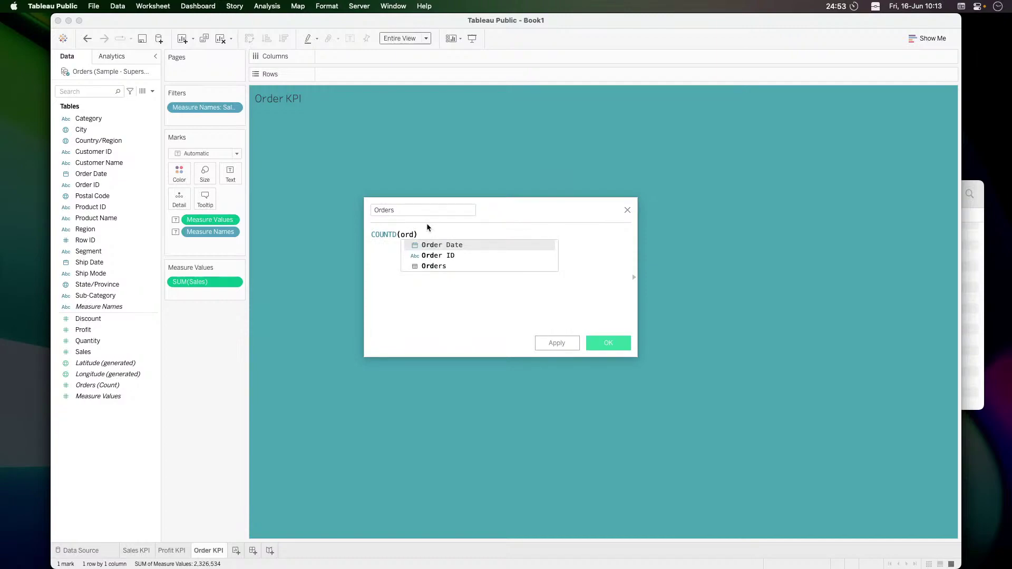
{"action": "key", "text": "Down"}
{"action": "key", "text": "Return"}
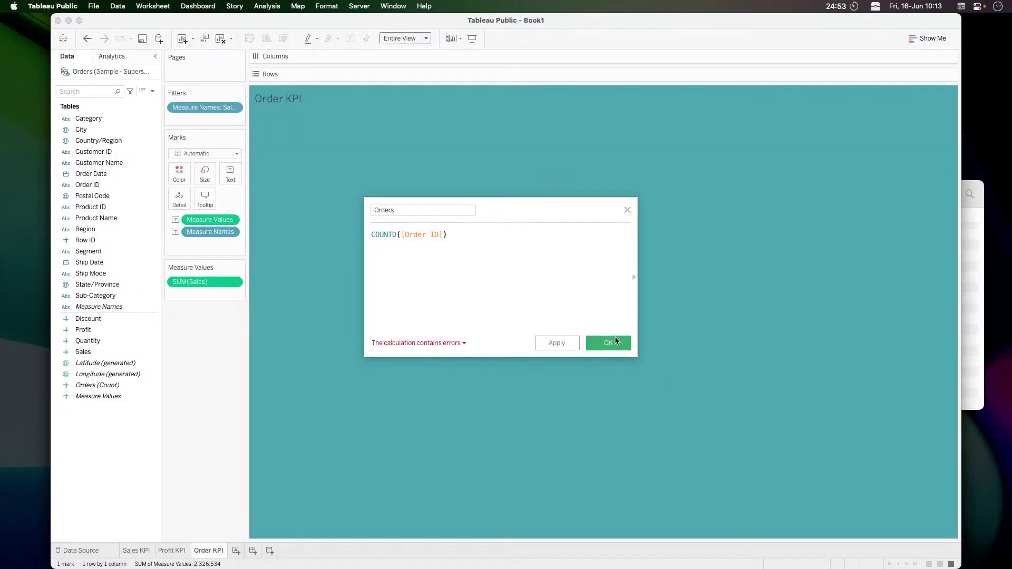
{"action": "left_click", "coordinate": [609, 343]}
{"action": "left_click", "coordinate": [579, 310]}
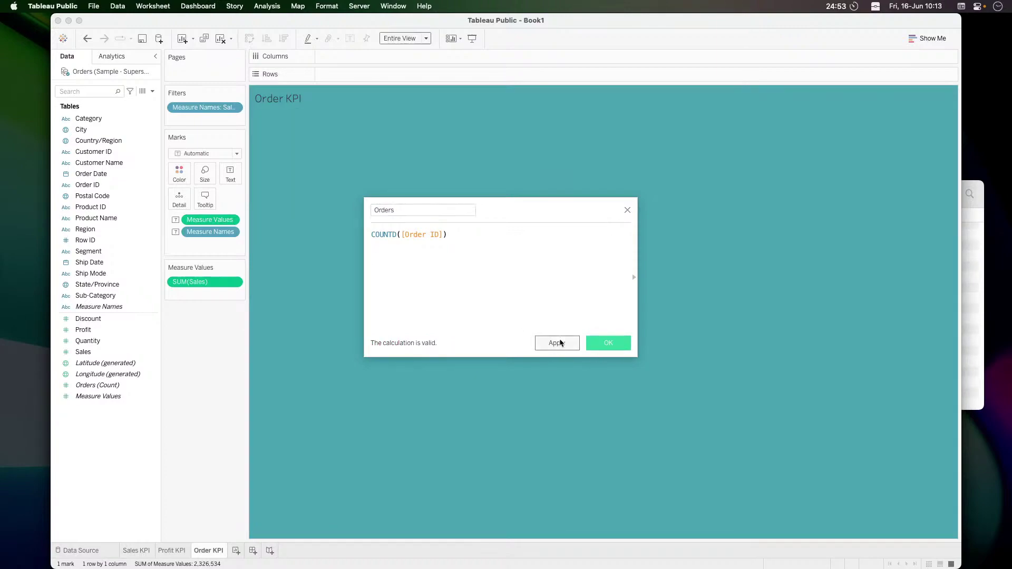
{"action": "left_click", "coordinate": [557, 343]}
{"action": "left_click", "coordinate": [592, 348]}
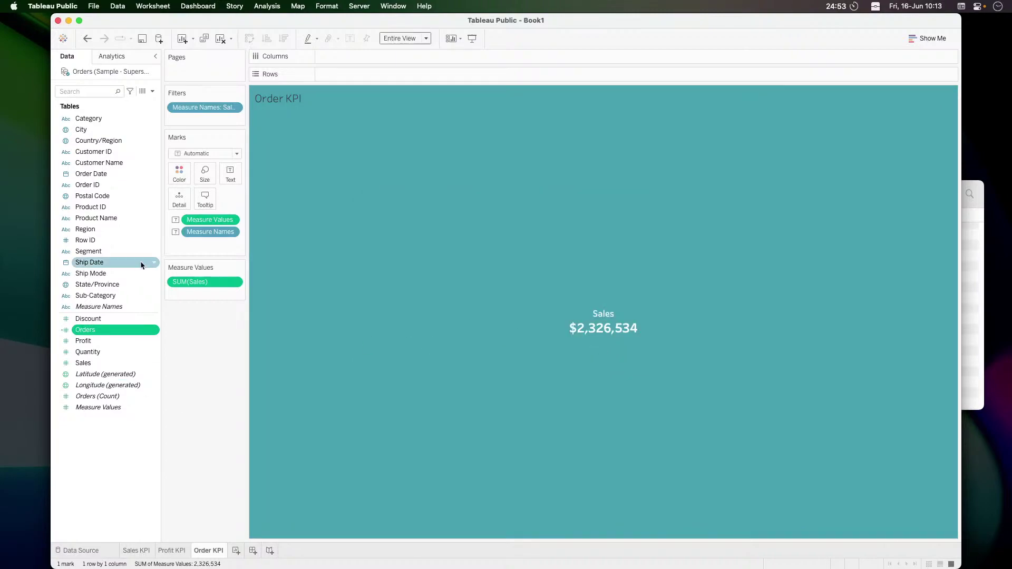
Edit the Order KPI sheet's Measure Names filter to keep only Orders instead of Sales
{"action": "left_click", "coordinate": [234, 108]}
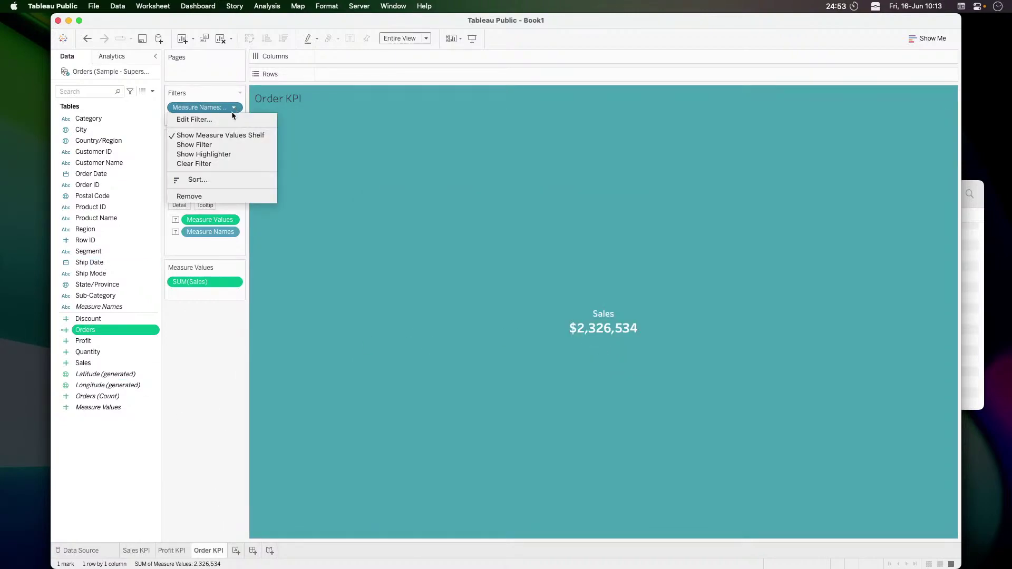
{"action": "left_click", "coordinate": [226, 120]}
{"action": "left_click", "coordinate": [415, 250]}
{"action": "left_click", "coordinate": [414, 222]}
{"action": "left_click", "coordinate": [600, 430]}
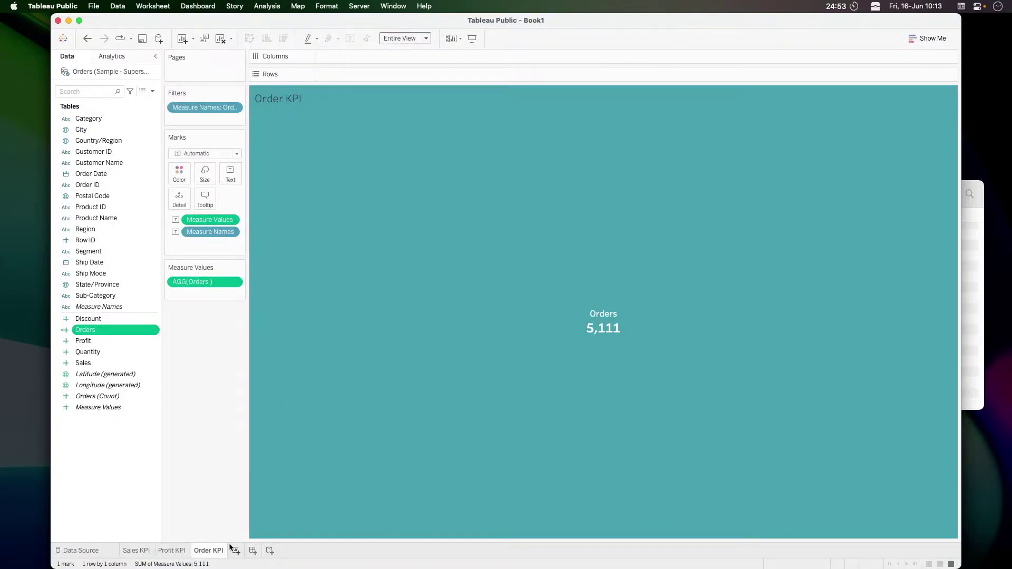
Add a new worksheet and place Order Date on Columns as a continuous month
{"action": "left_click", "coordinate": [235, 550]}
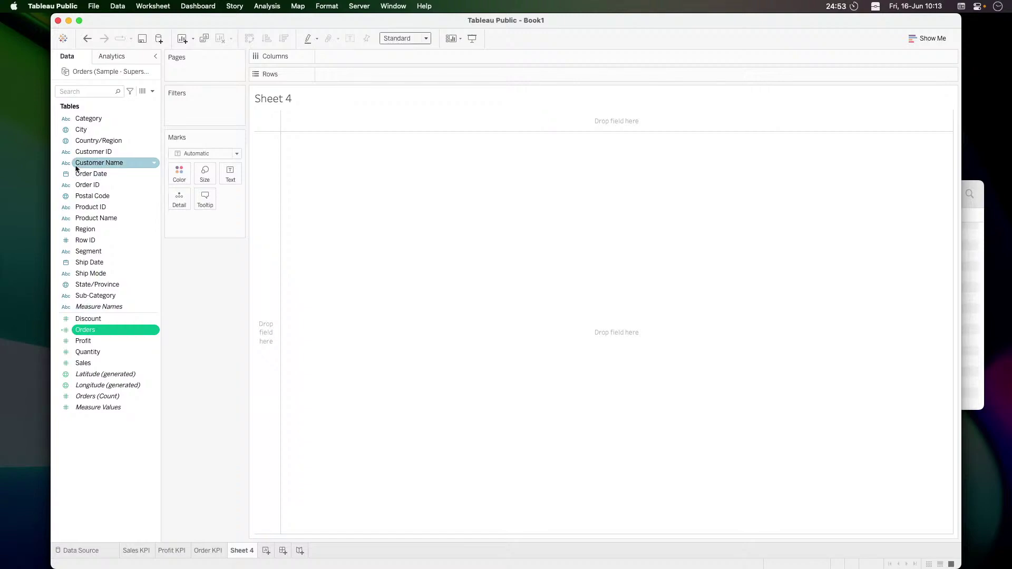
{"action": "left_click_drag", "start_coordinate": [103, 175], "coordinate": [376, 57]}
{"action": "left_click", "coordinate": [385, 57]}
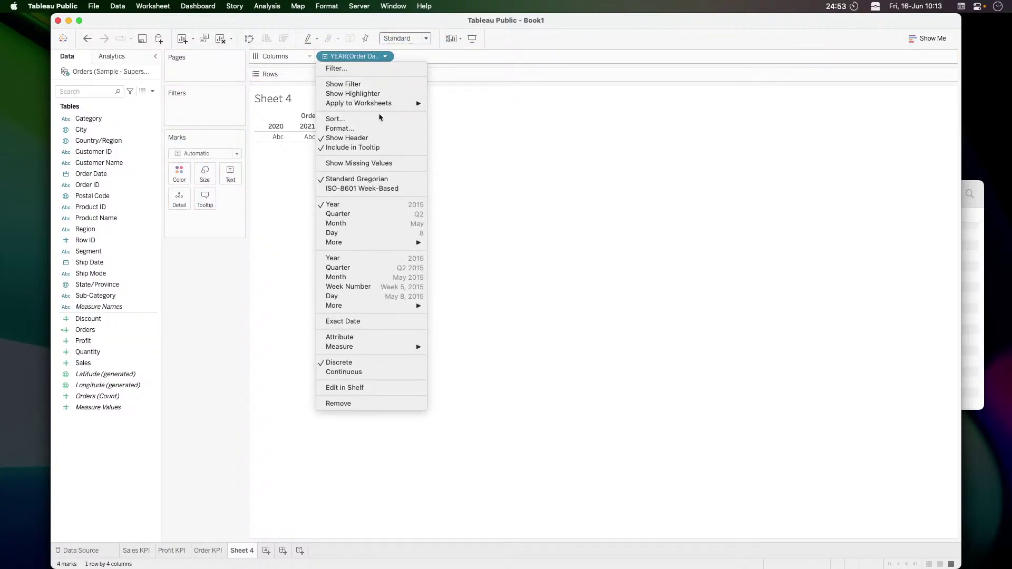
{"action": "left_click", "coordinate": [357, 277]}
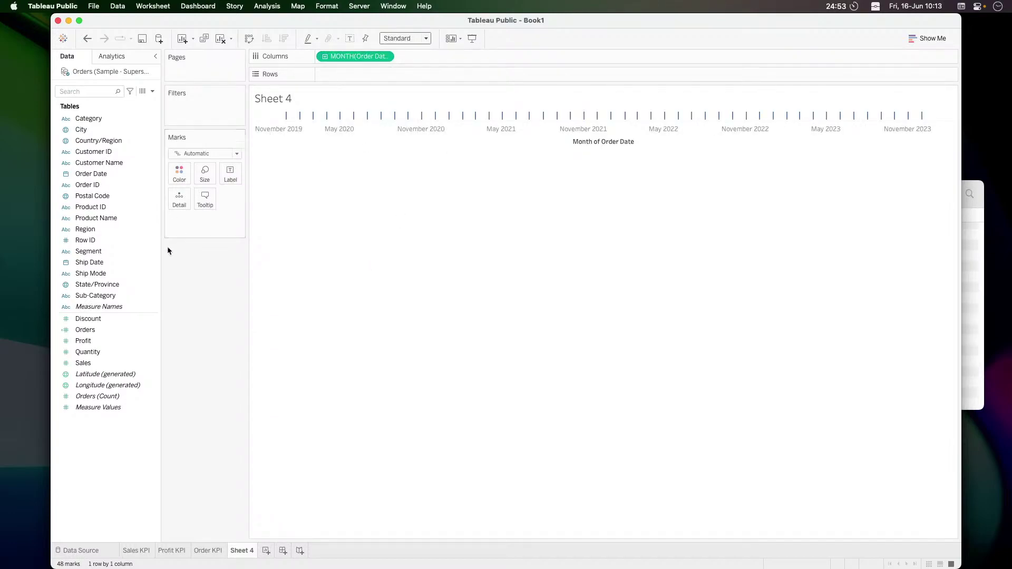
Filter Measure Names to Sales only and place Measure Values on Rows to plot the monthly sales line
{"action": "left_click_drag", "start_coordinate": [90, 307], "coordinate": [186, 119]}
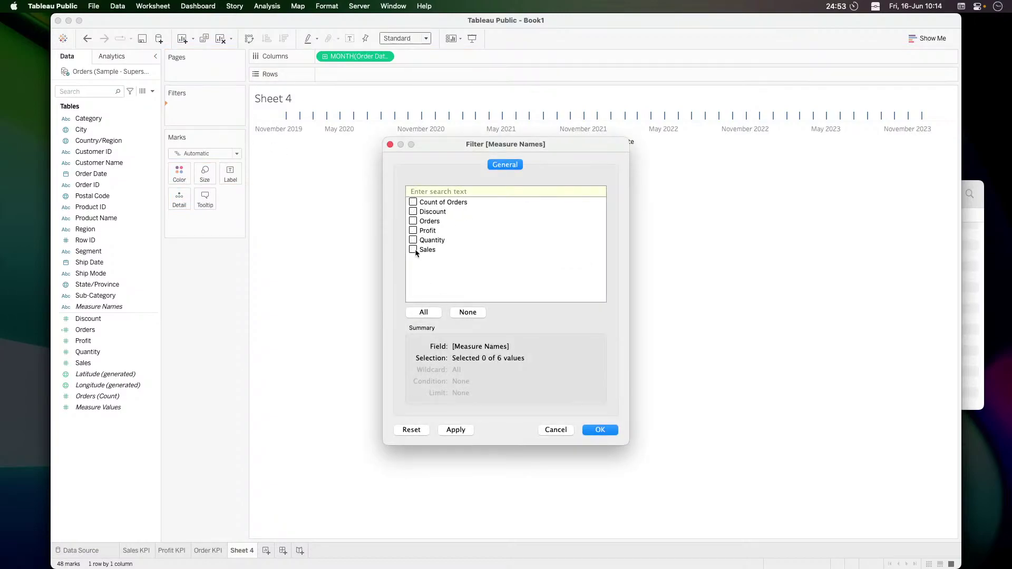
{"action": "left_click", "coordinate": [599, 429]}
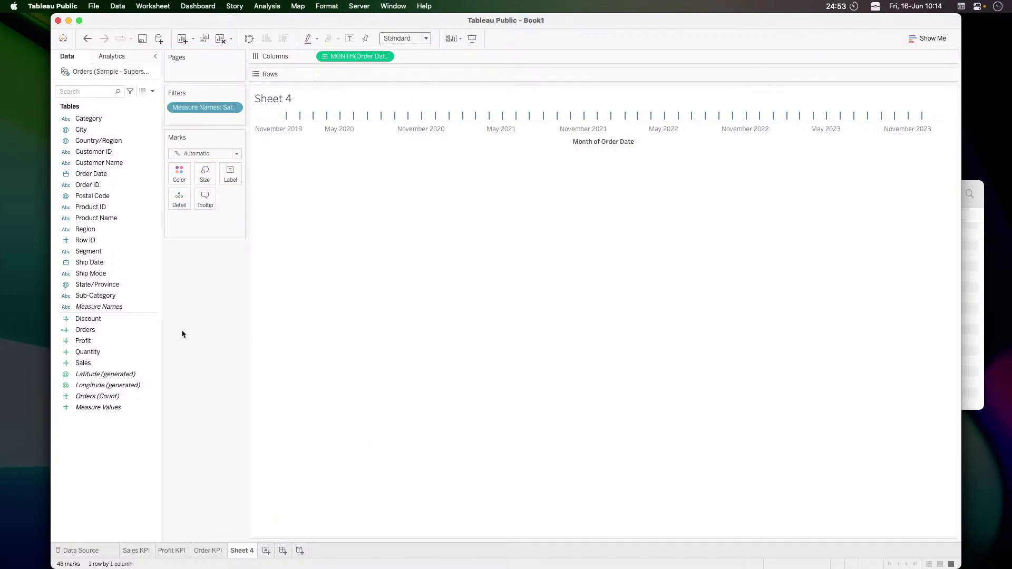
{"action": "left_click_drag", "start_coordinate": [95, 407], "coordinate": [374, 74]}
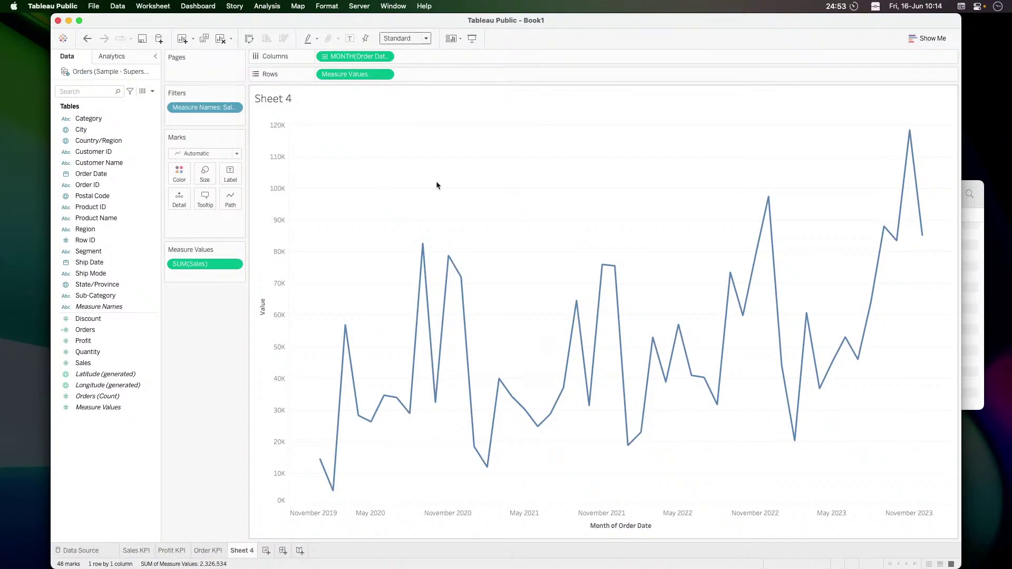
Color the sales line with the saved custom teal and compare it with the example dashboard in Chrome
{"action": "left_click", "coordinate": [179, 174]}
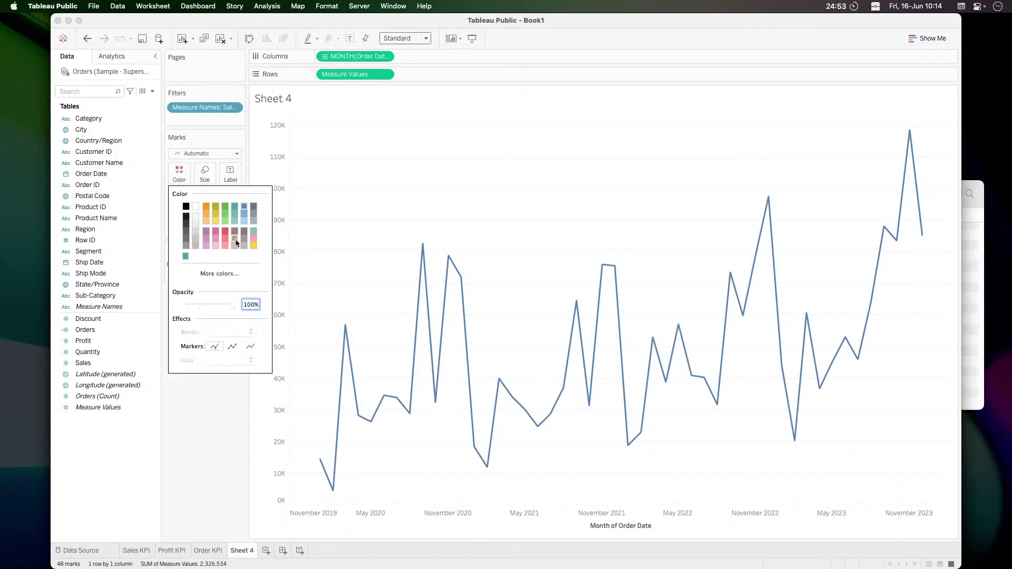
{"action": "left_click", "coordinate": [186, 256]}
{"action": "left_click", "coordinate": [198, 425]}
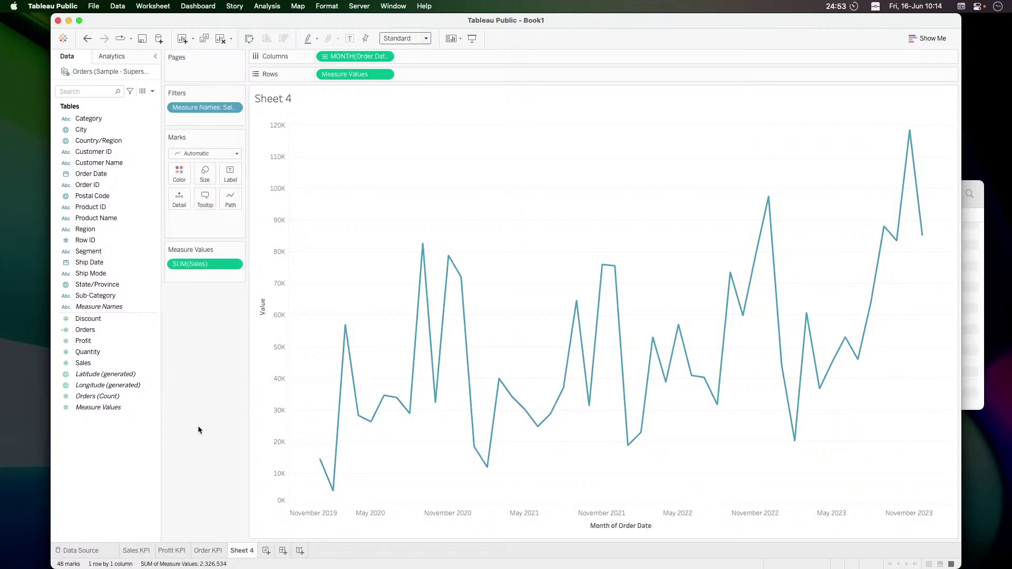
{"action": "key", "text": "super+Tab"}
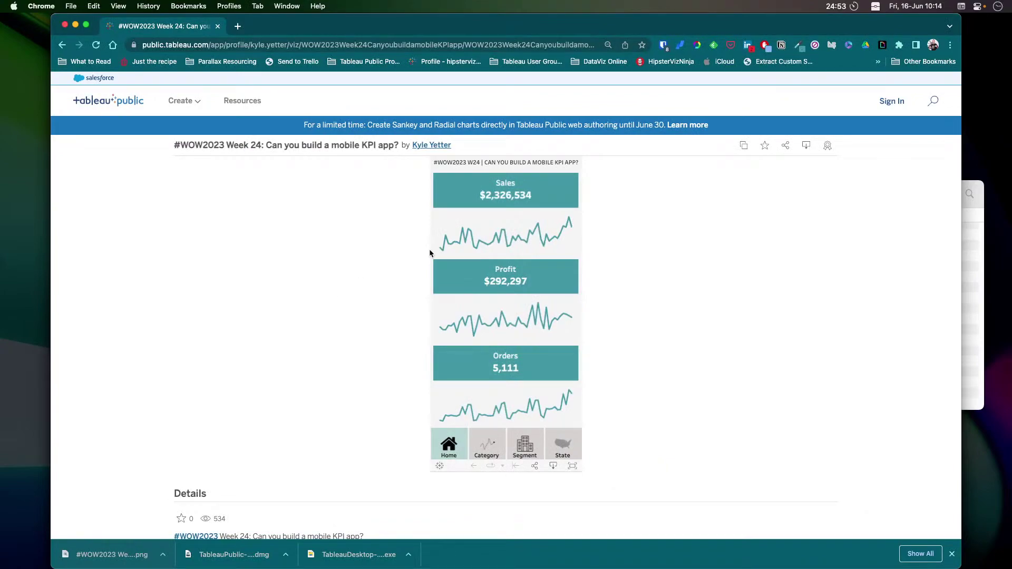
{"action": "key", "text": "super+Tab"}
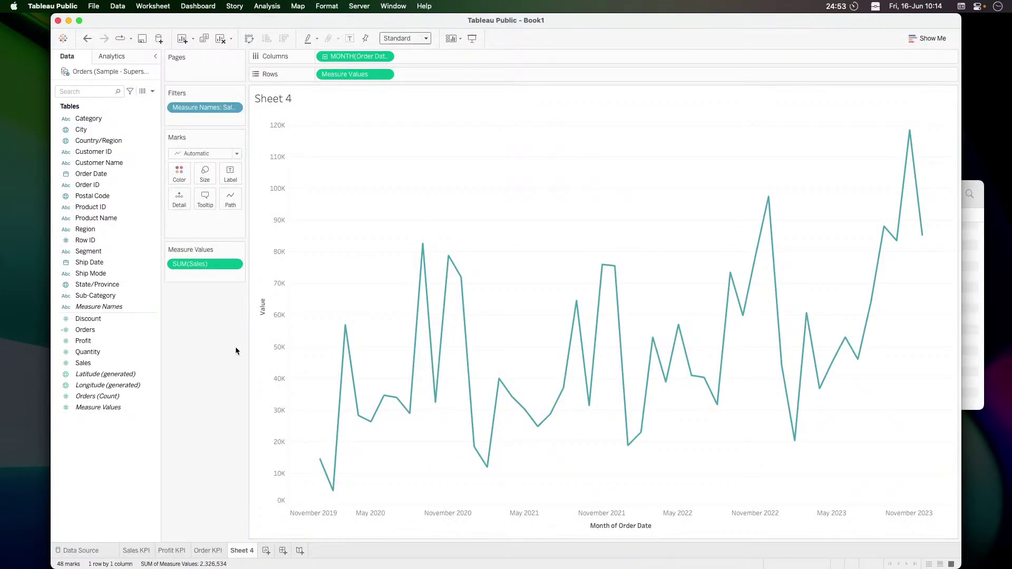
Rename Sheet 4 as Sales Month
{"action": "double_click", "coordinate": [246, 552]}
{"action": "key", "text": "BackSpace"}
{"action": "type", "text": "Sales Month"}
{"action": "key", "text": "Return"}
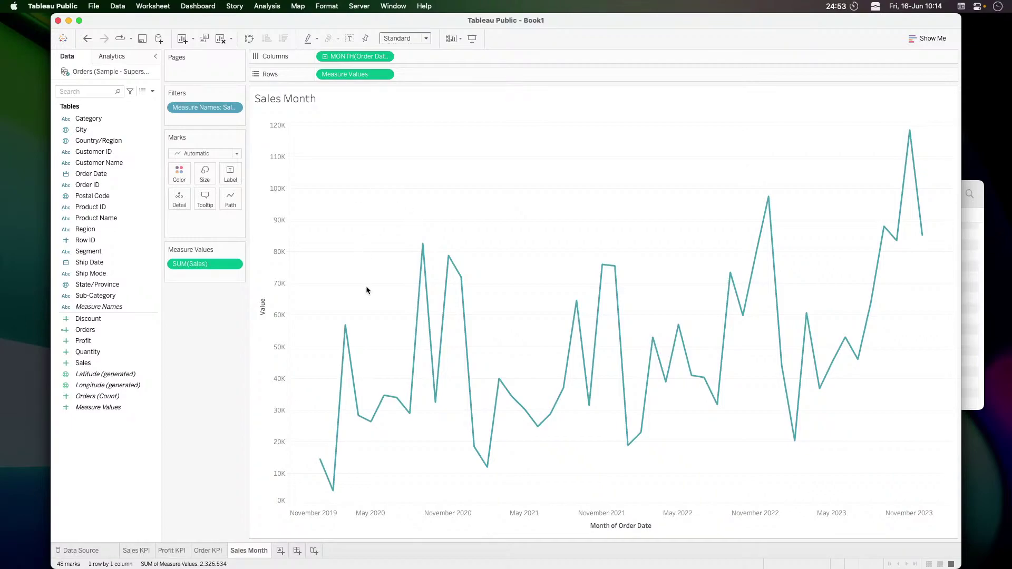
Check the example dashboard again, then hide the Value and Month of Order Date axis headers on the Sales Month chart
{"action": "key", "text": "super+Tab"}
{"action": "key", "text": "super+Tab"}
{"action": "right_click", "coordinate": [262, 277]}
{"action": "left_click", "coordinate": [294, 328]}
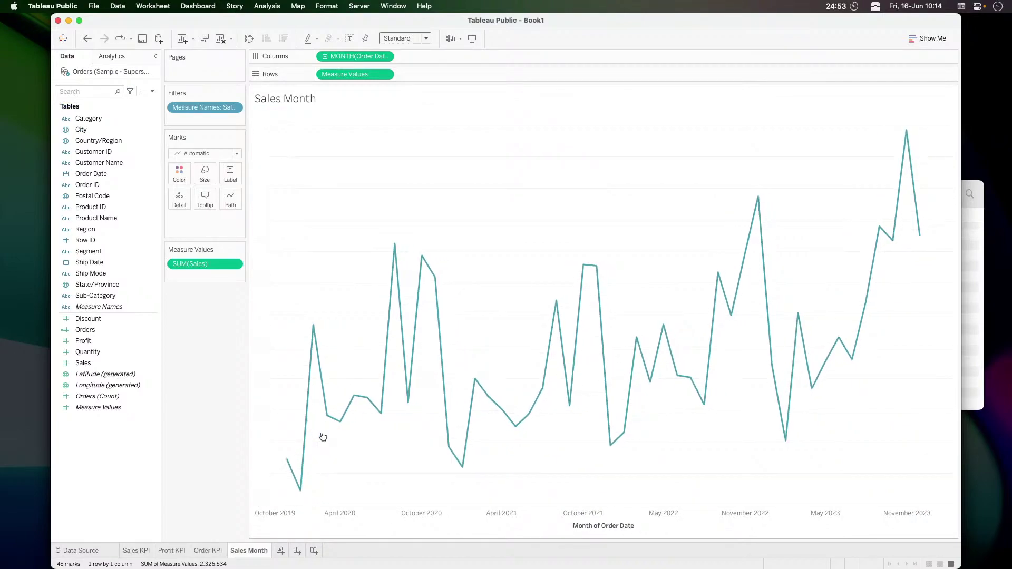
{"action": "right_click", "coordinate": [362, 516]}
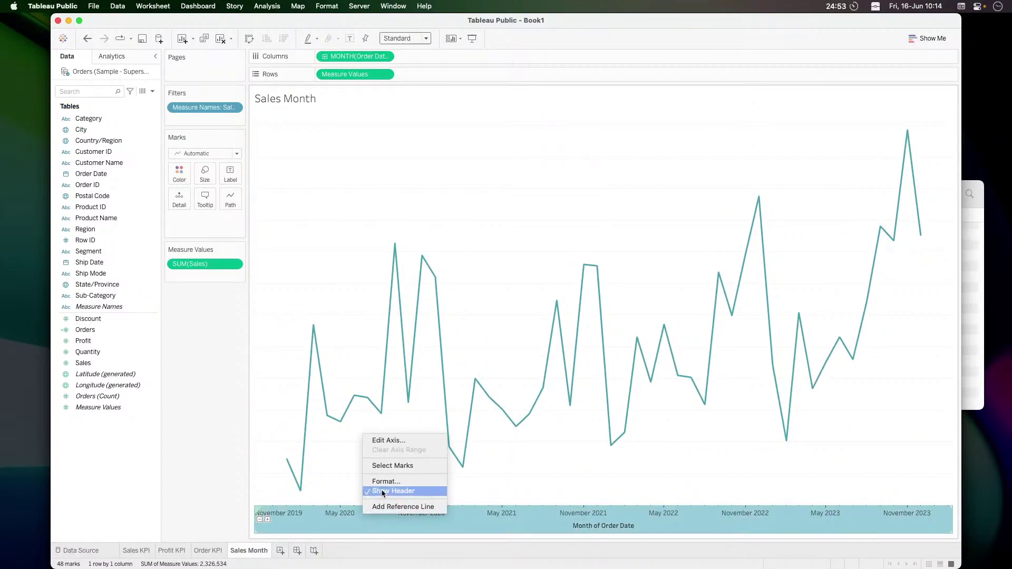
{"action": "left_click", "coordinate": [383, 492]}
Set the grid lines, zero lines and axis rulers of the Sales Month chart to None
{"action": "right_click", "coordinate": [334, 273]}
{"action": "left_click", "coordinate": [359, 306]}
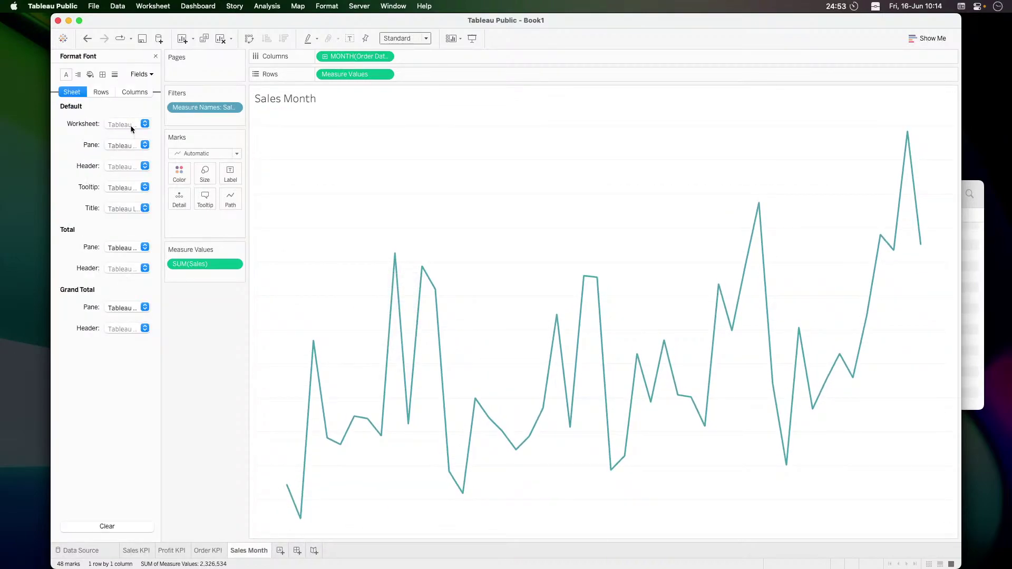
{"action": "left_click", "coordinate": [115, 74]}
{"action": "left_click", "coordinate": [114, 124]}
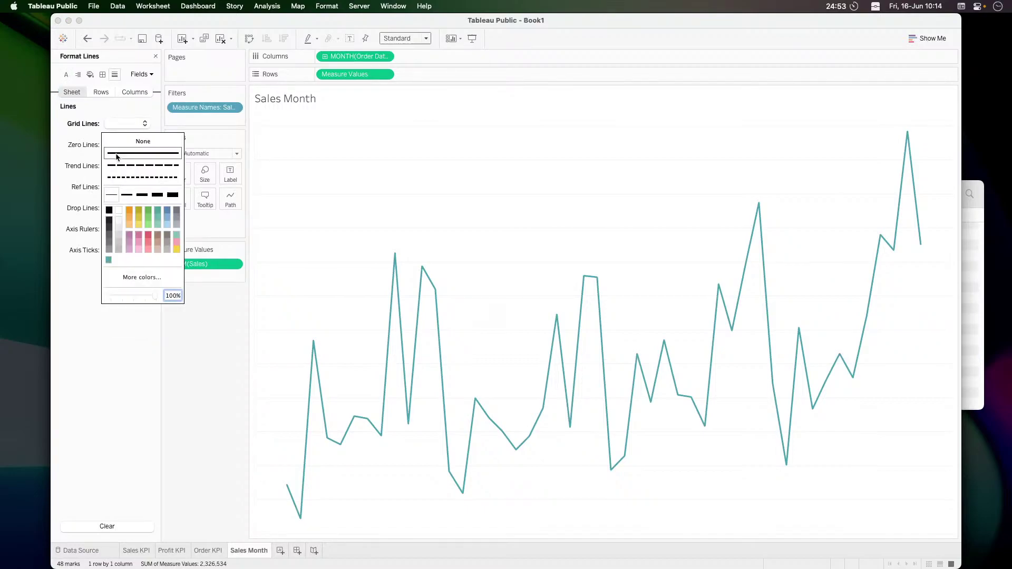
{"action": "left_click", "coordinate": [92, 142]}
{"action": "left_click", "coordinate": [115, 147]}
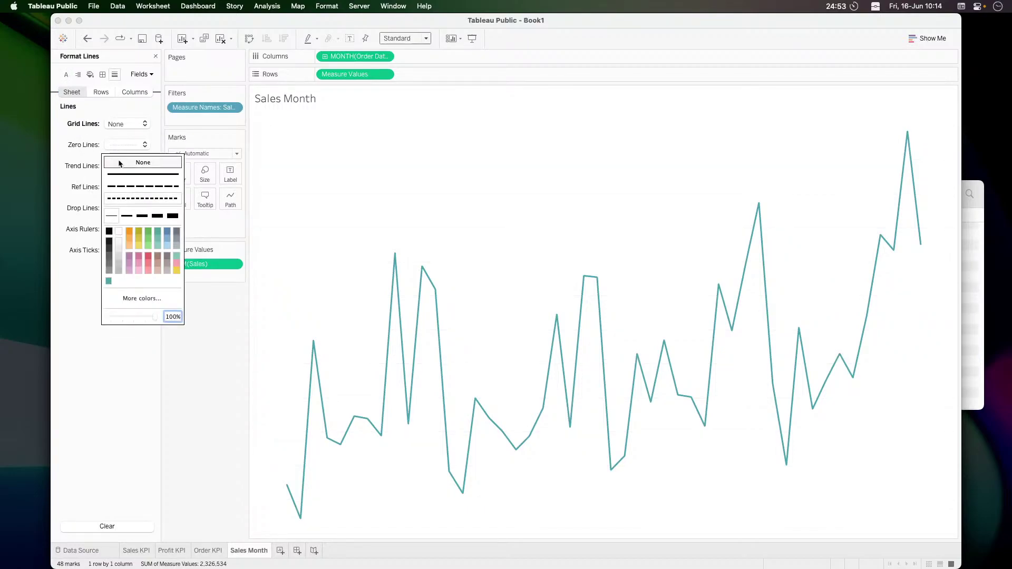
{"action": "left_click", "coordinate": [107, 162]}
{"action": "left_click", "coordinate": [143, 229]}
{"action": "left_click", "coordinate": [138, 243]}
{"action": "left_click", "coordinate": [65, 290]}
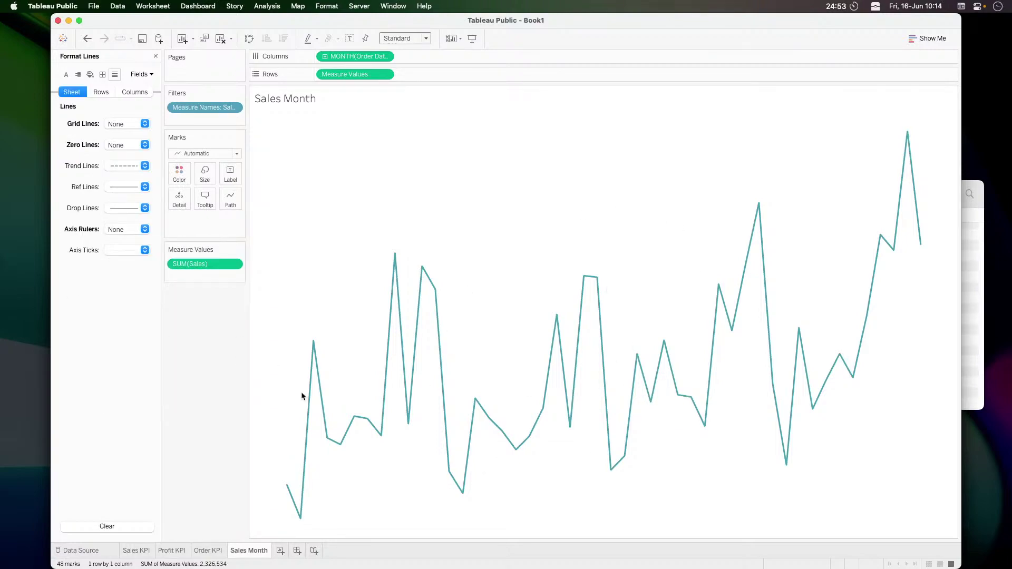
Set the Sales Month worksheet shading to None and compare the chart with the example dashboard in Chrome
{"action": "left_click", "coordinate": [90, 74]}
{"action": "left_click", "coordinate": [132, 145]}
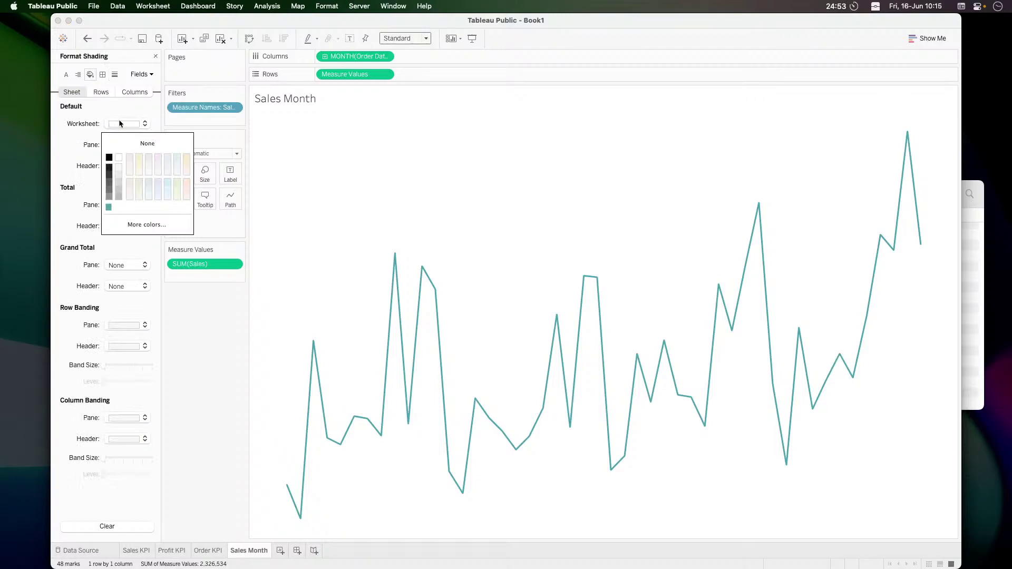
{"action": "left_click", "coordinate": [135, 145]}
{"action": "key", "text": "super+Tab"}
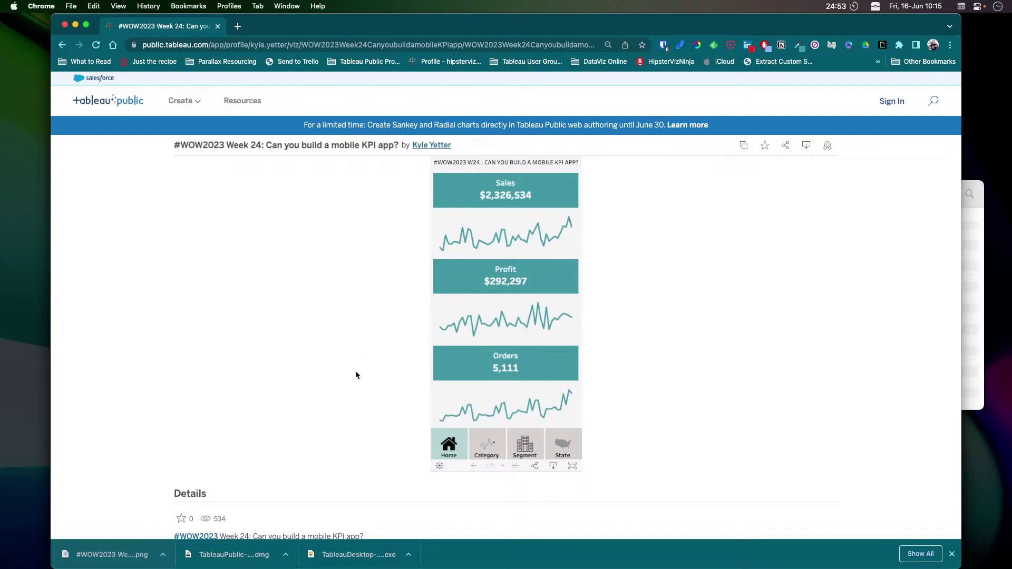
{"action": "key", "text": "super+Tab"}
Duplicate the Sales Month sheet twice
{"action": "right_click", "coordinate": [253, 553]}
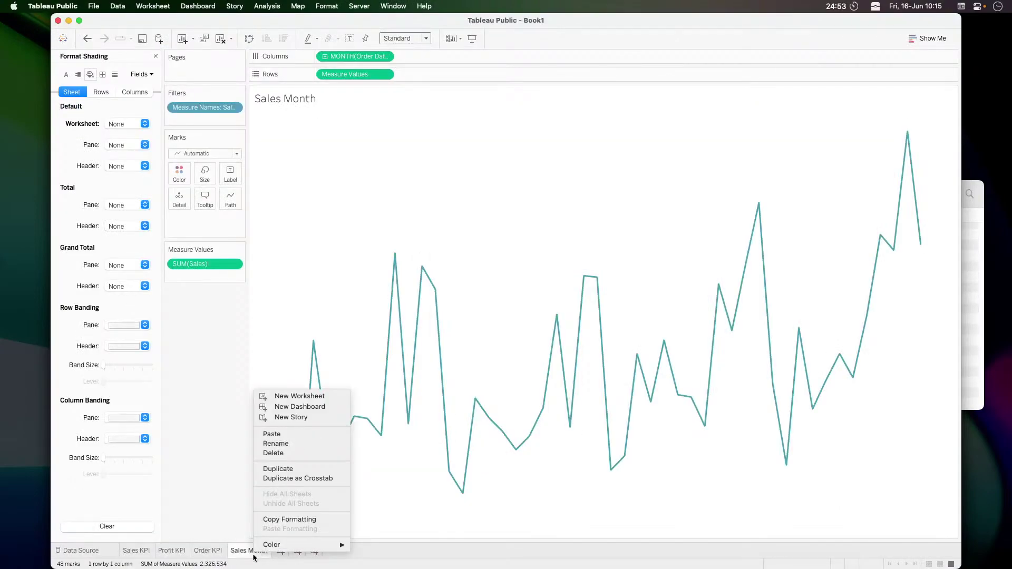
{"action": "left_click", "coordinate": [279, 466]}
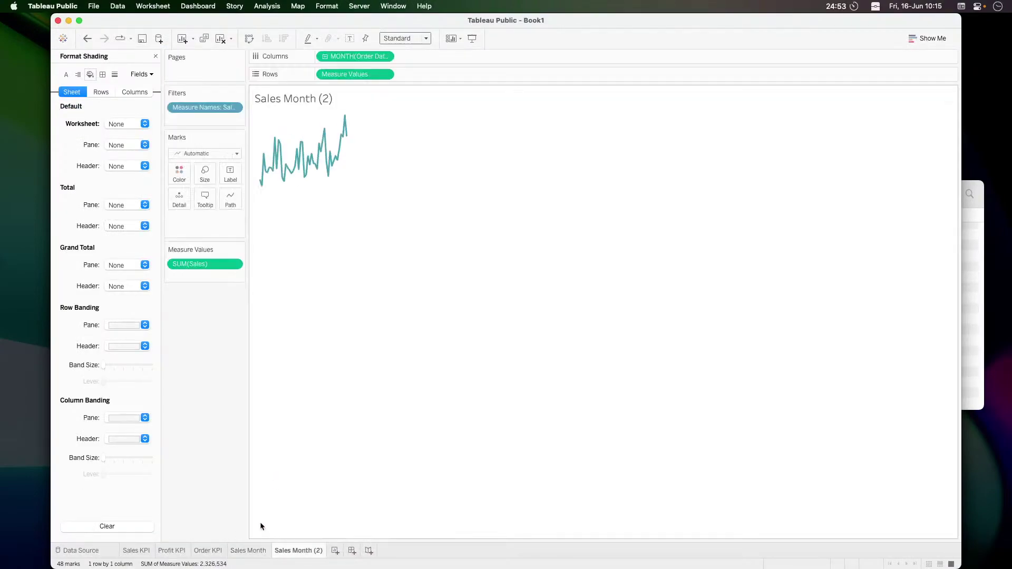
{"action": "right_click", "coordinate": [296, 550]}
{"action": "left_click", "coordinate": [320, 464]}
Rename the two Sales Month copies as Profit Month and Orders Month
{"action": "double_click", "coordinate": [315, 550]}
{"action": "type", "text": "Profit Month"}
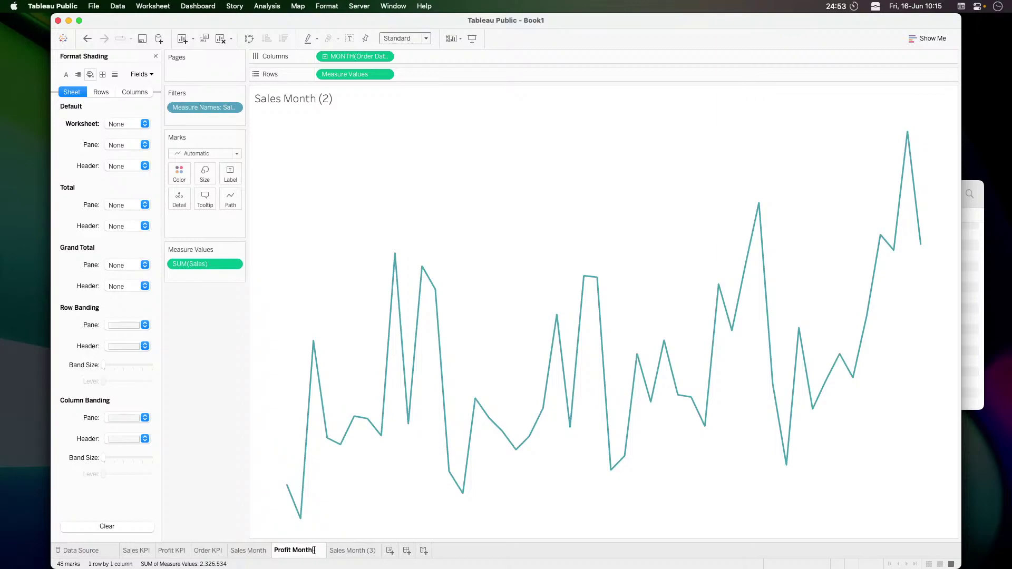
{"action": "key", "text": "Return"}
{"action": "double_click", "coordinate": [334, 550]}
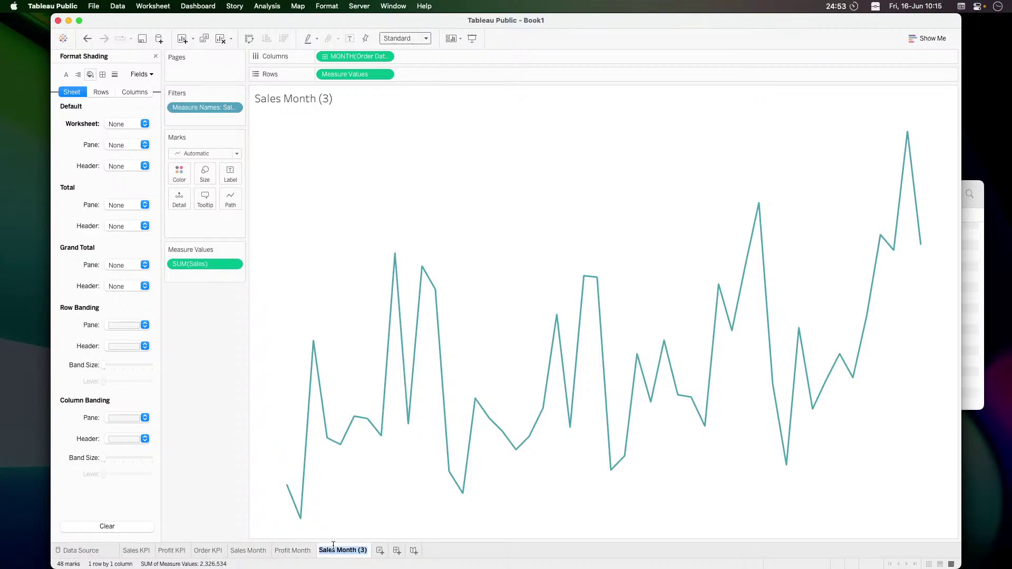
{"action": "type", "text": "Order"}
{"action": "key", "text": "Return"}
On the Profit Month sheet, change the Measure Names filter from Sales to Profit only
{"action": "left_click", "coordinate": [292, 550]}
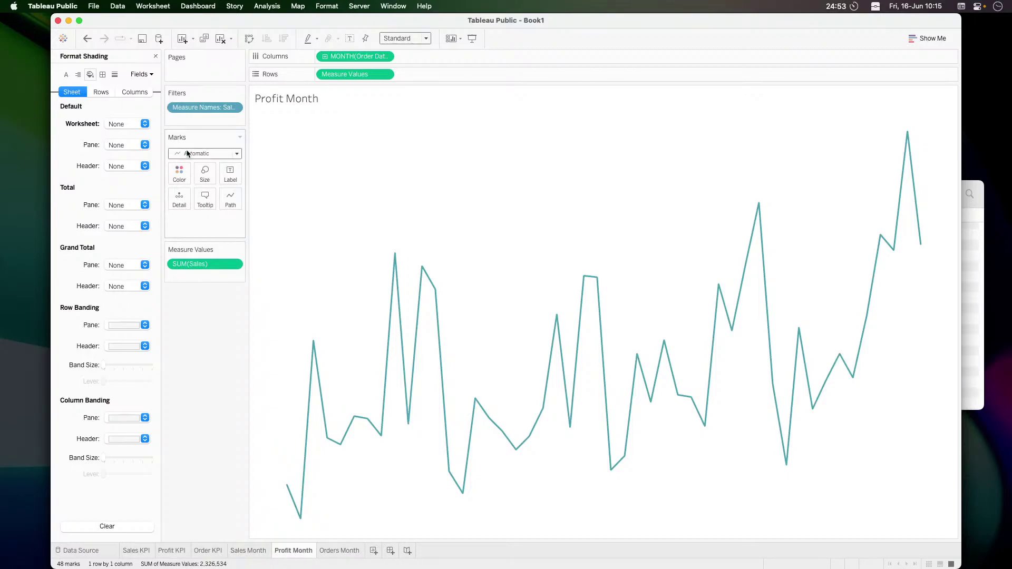
{"action": "left_click", "coordinate": [233, 107]}
{"action": "left_click", "coordinate": [185, 119]}
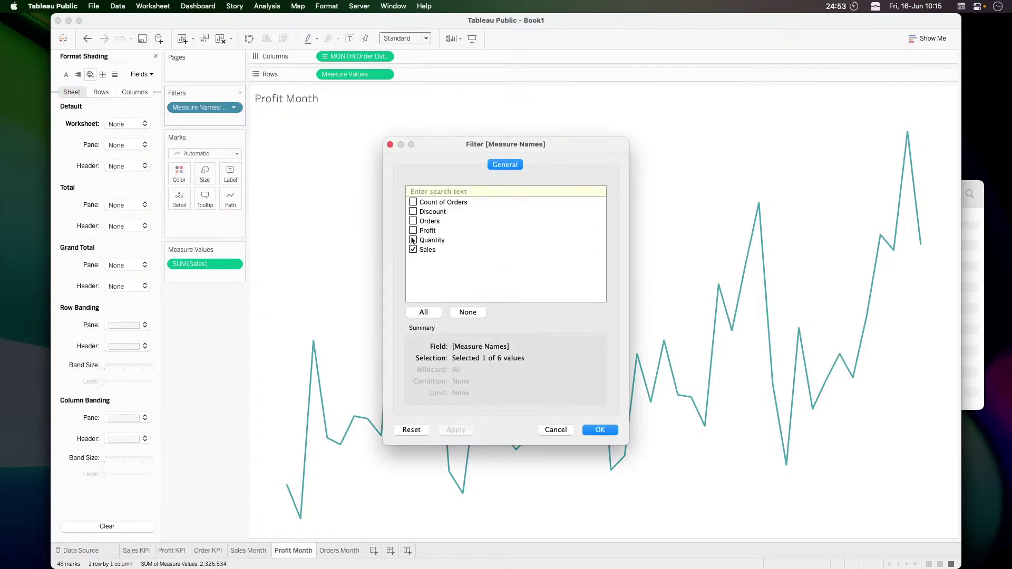
{"action": "left_click", "coordinate": [413, 250]}
{"action": "left_click", "coordinate": [414, 230]}
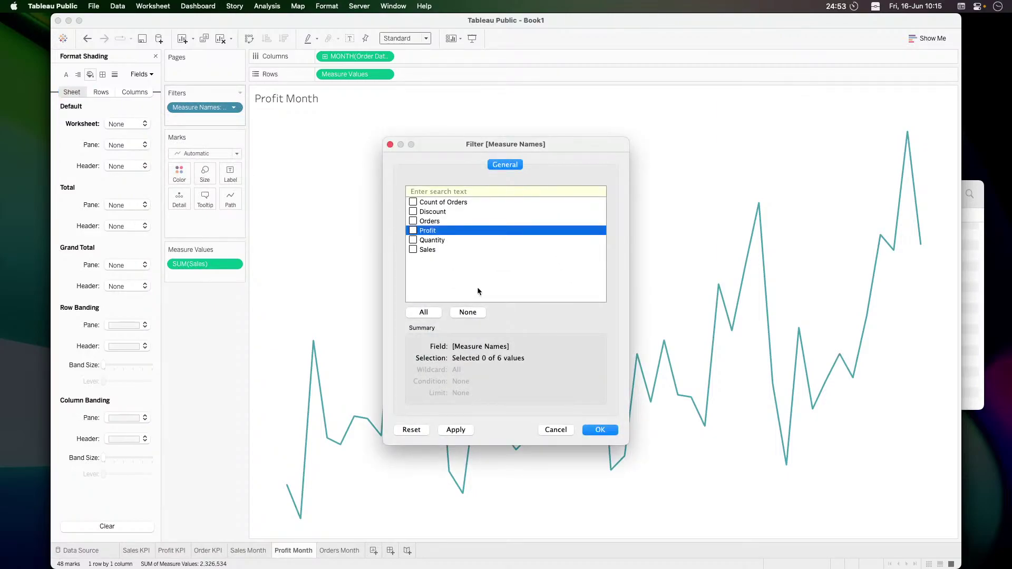
{"action": "left_click", "coordinate": [601, 430]}
On the Orders Month sheet, change the Measure Names filter to include only Orders
{"action": "left_click", "coordinate": [340, 551]}
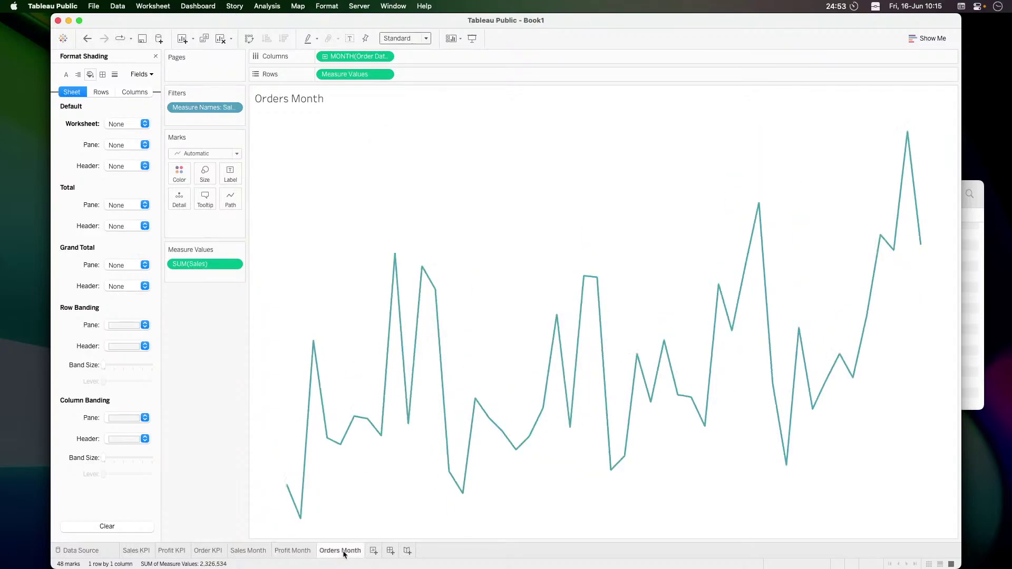
{"action": "left_click", "coordinate": [232, 107]}
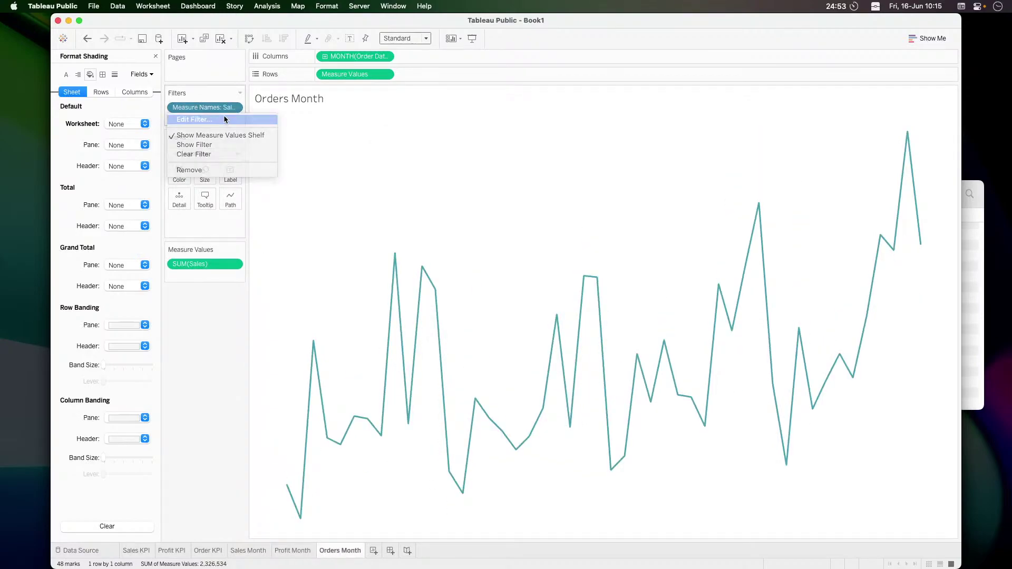
{"action": "left_click", "coordinate": [185, 119]}
{"action": "left_click", "coordinate": [413, 251]}
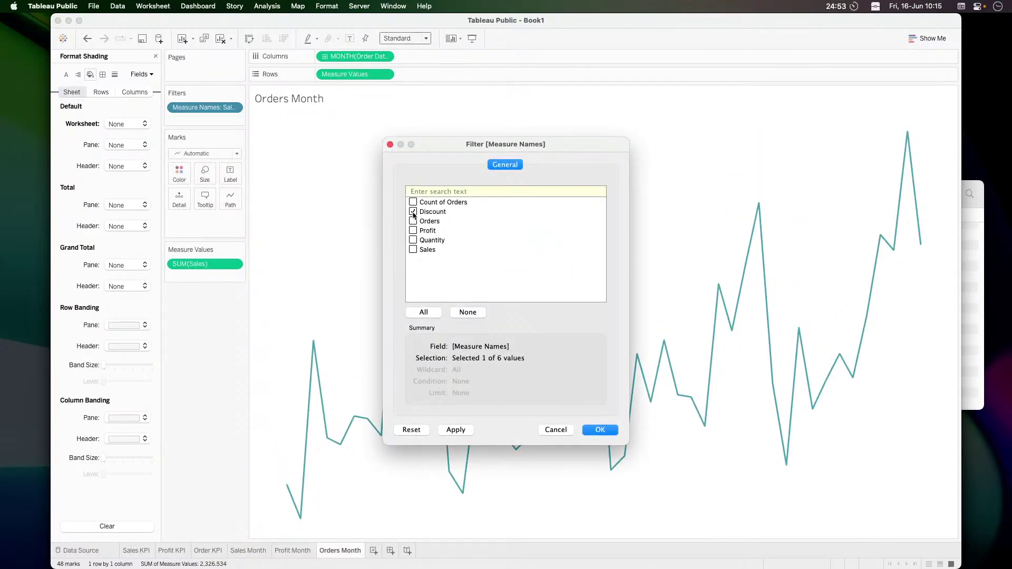
{"action": "left_click", "coordinate": [597, 428]}
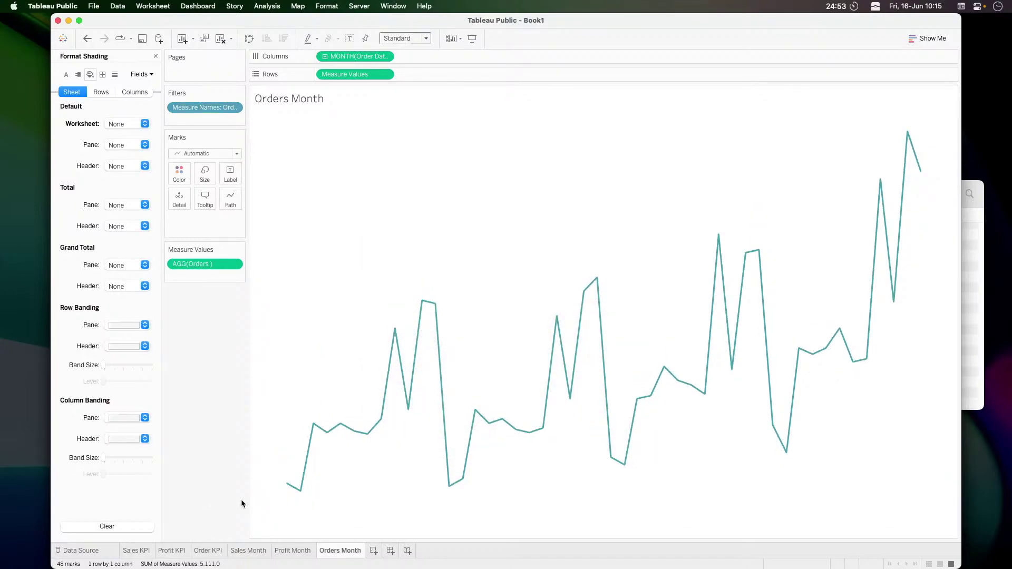
View the Category page of the example dashboard in Chrome and add a new worksheet in Tableau Public for it
{"action": "key", "text": "super+Tab"}
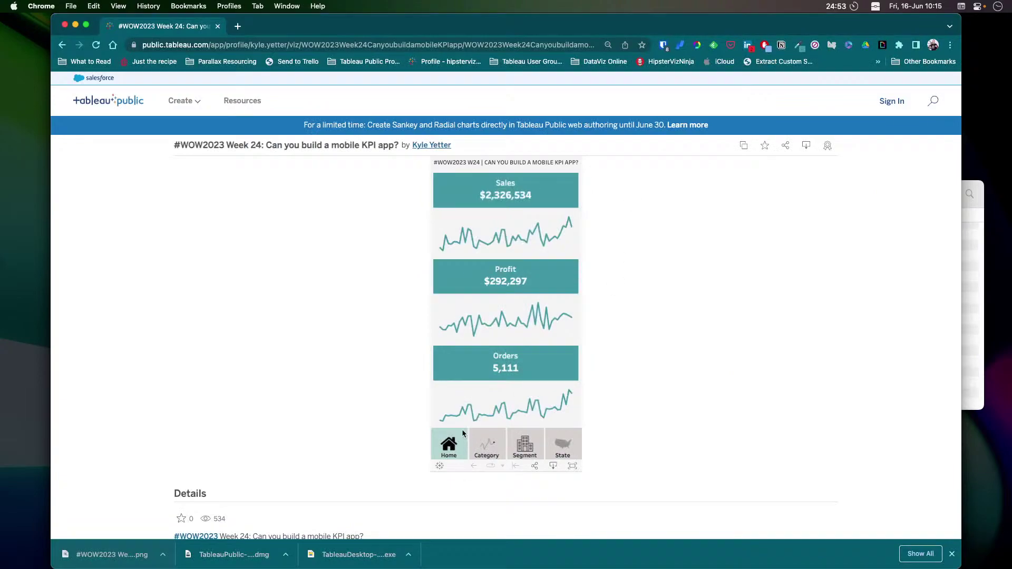
{"action": "left_click", "coordinate": [491, 448]}
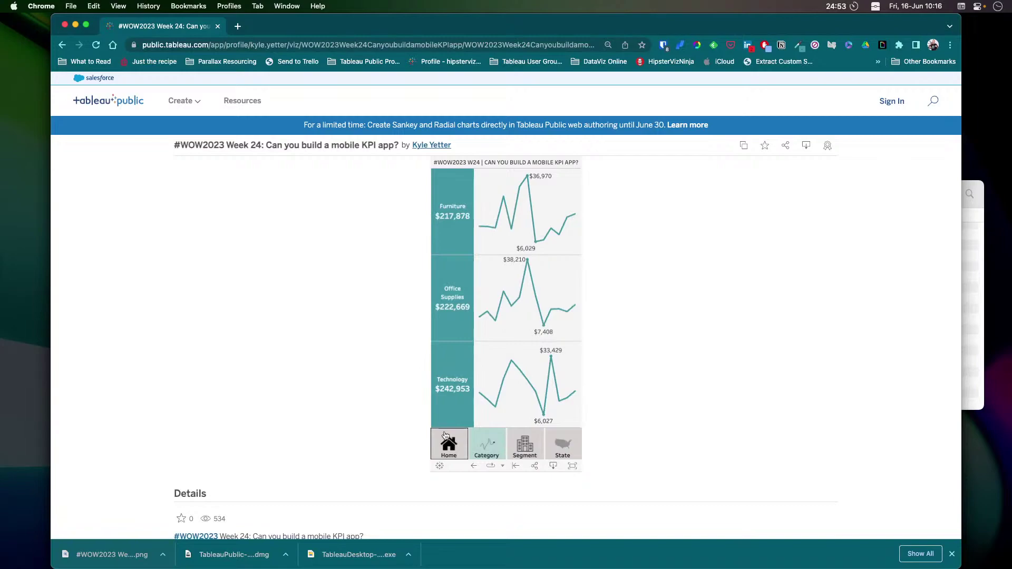
{"action": "key", "text": "super+Tab"}
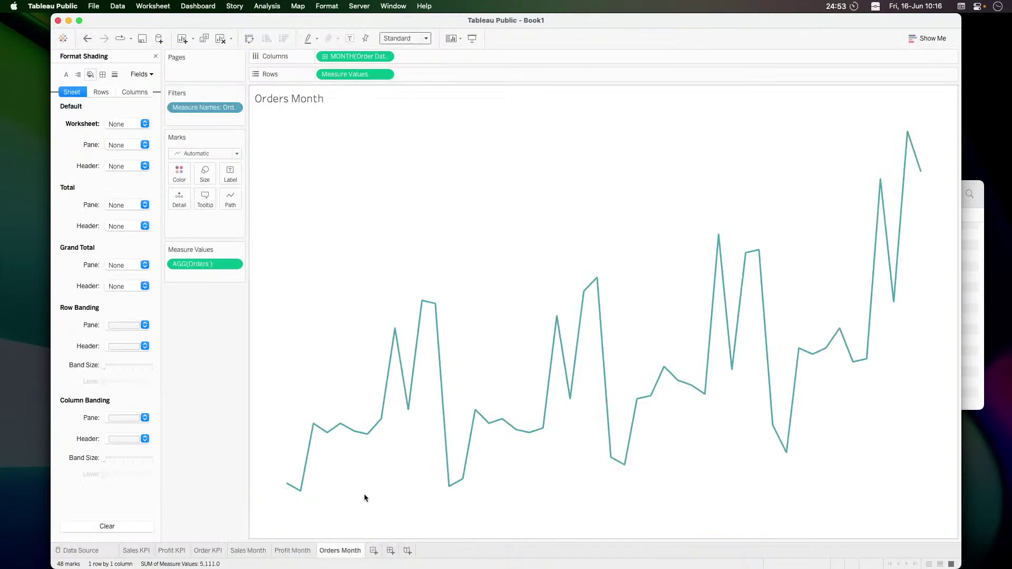
{"action": "left_click", "coordinate": [374, 550]}
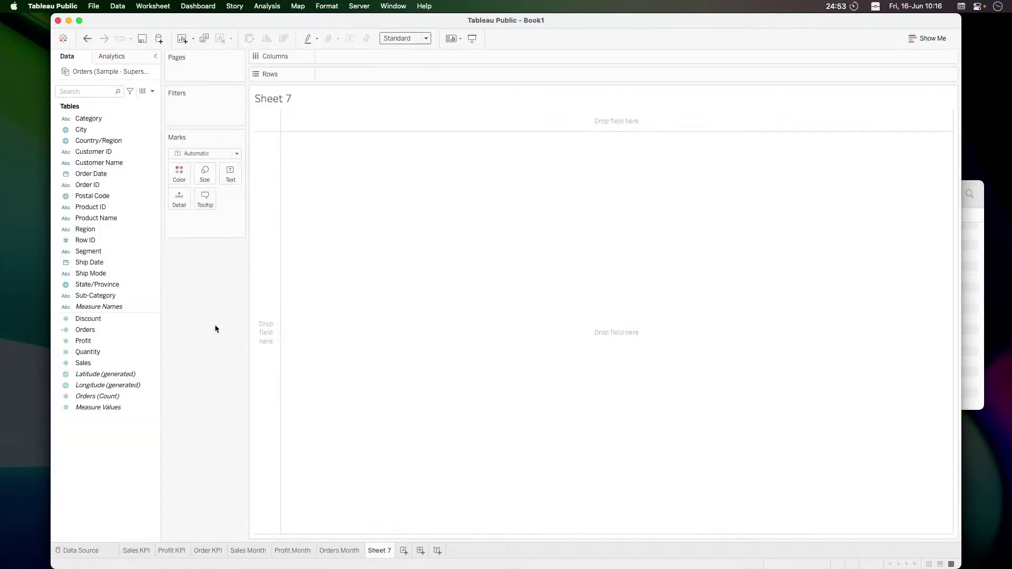
{"action": "key", "text": "super+Tab"}
{"action": "key", "text": "super+Tab"}
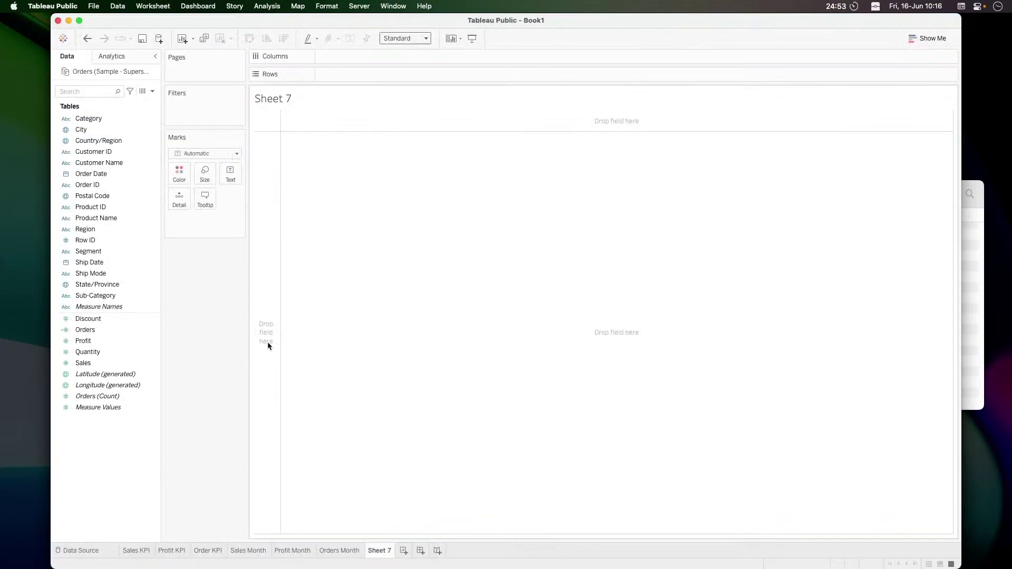
{"action": "mouse_move", "coordinate": [100, 252]}
{"action": "left_mouse_down"}
{"action": "mouse_move", "coordinate": [238, 154]}
{"action": "mouse_move", "coordinate": [380, 73]}
{"action": "left_mouse_up"}
{"action": "key", "text": "super+Tab"}
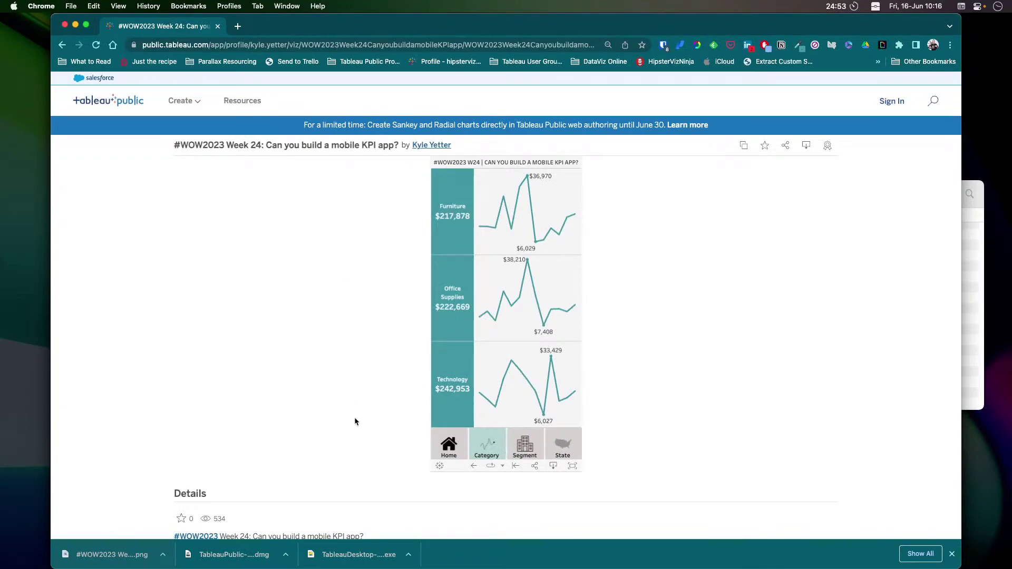
{"action": "key", "text": "super+Tab"}
{"action": "left_click_drag", "start_coordinate": [352, 75], "coordinate": [225, 264]}
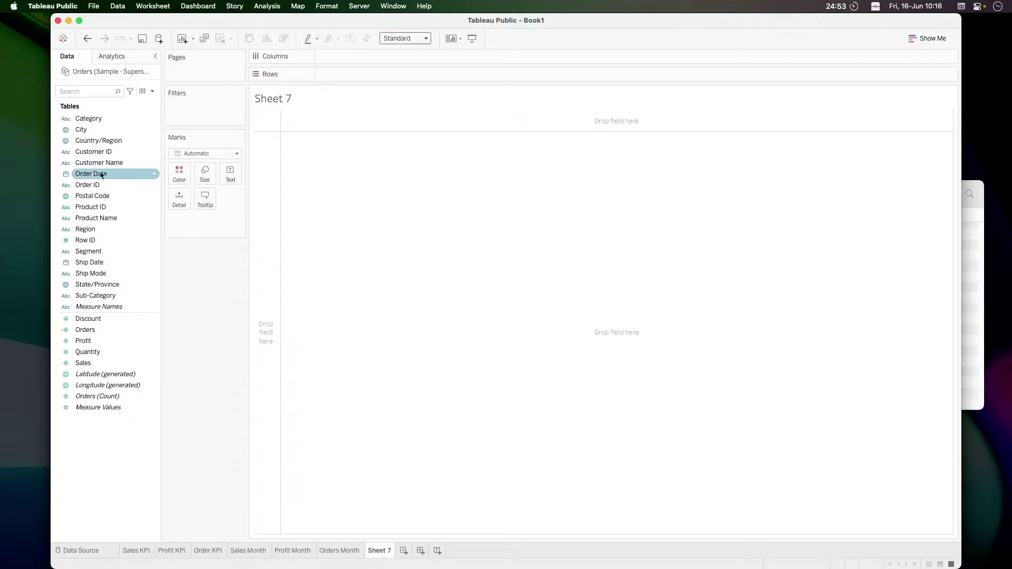
Place Category on Rows of Sheet 7 and compare the layout with the example's Category page in Chrome
{"action": "left_click_drag", "start_coordinate": [88, 118], "coordinate": [357, 78]}
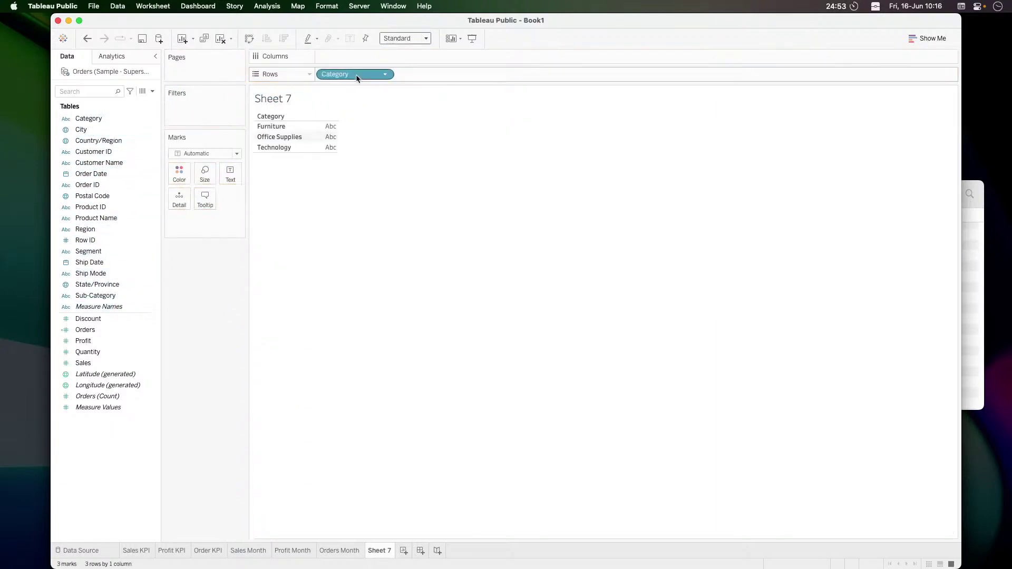
{"action": "key", "text": "super+Tab"}
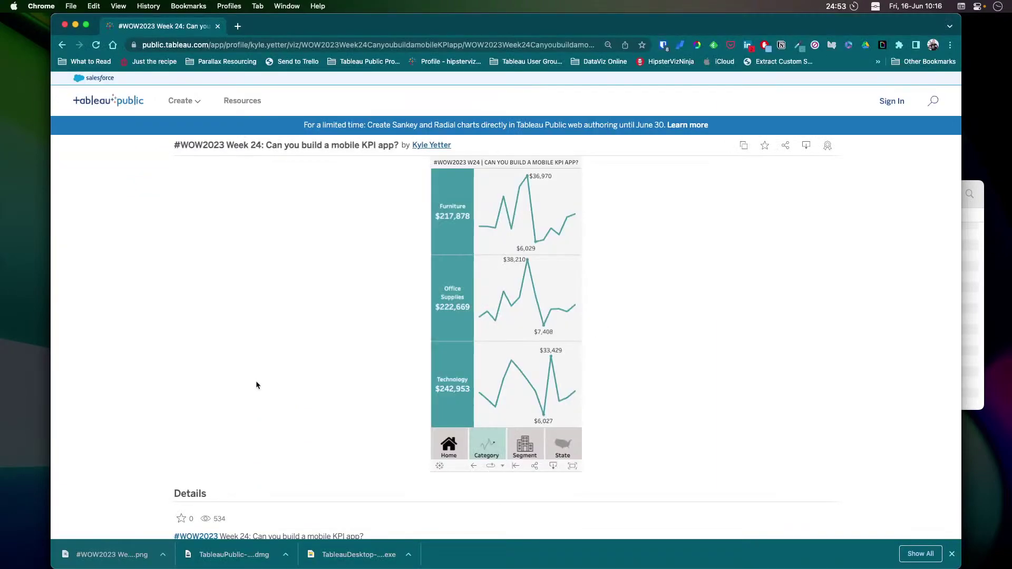
{"action": "key", "text": "super+Tab"}
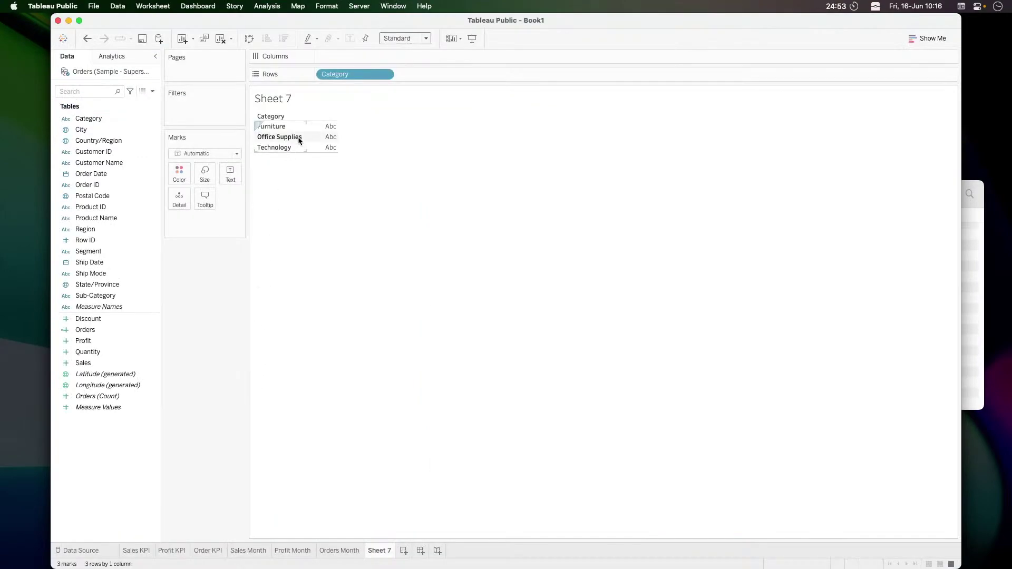
Examine the month range in the tooltips of the example's Category trend lines in Chrome and compare with its Home page
{"action": "key", "text": "super+Tab"}
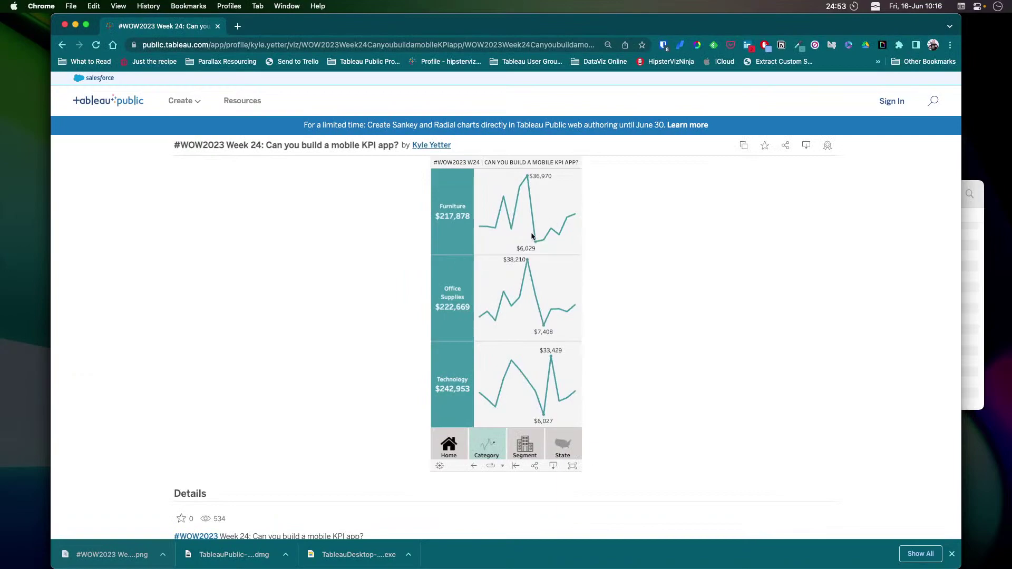
{"action": "mouse_move", "coordinate": [563, 225]}
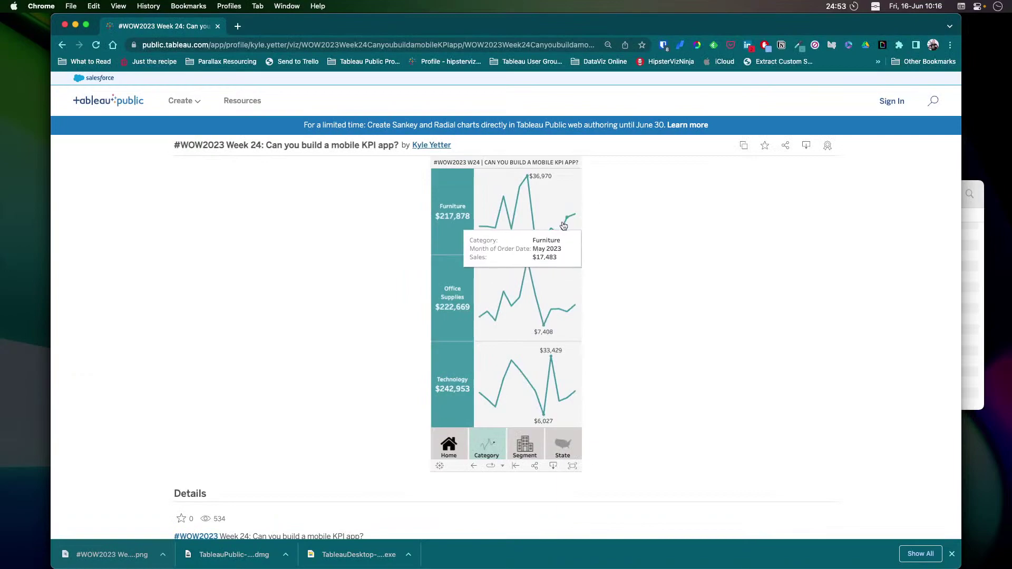
{"action": "mouse_move", "coordinate": [497, 234]}
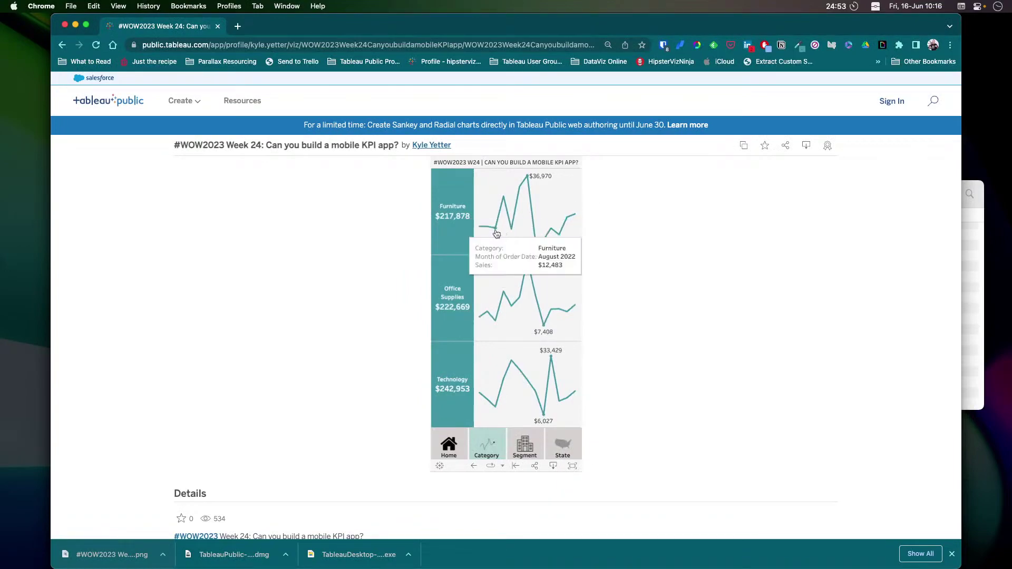
{"action": "mouse_move", "coordinate": [548, 413]}
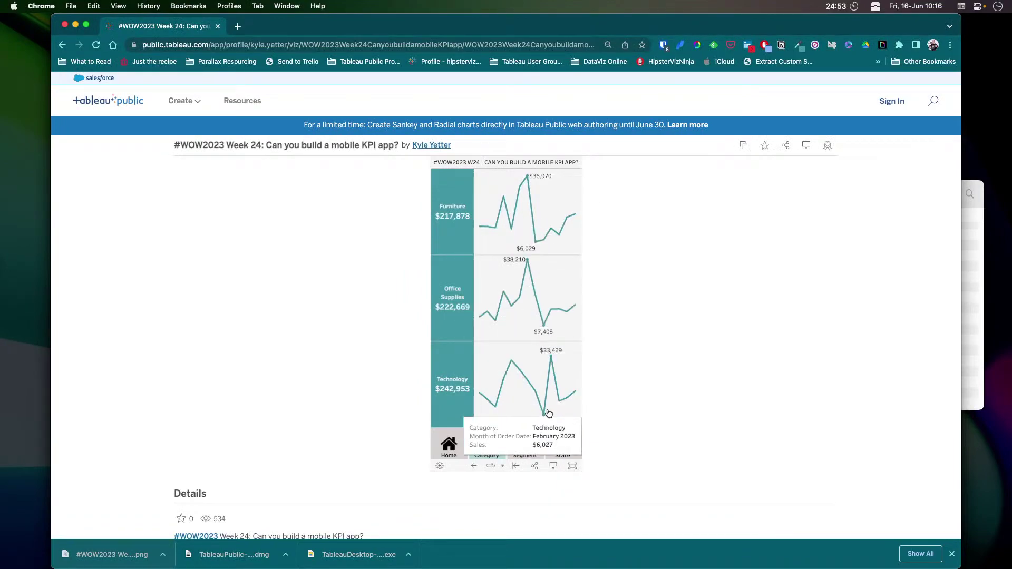
{"action": "left_click", "coordinate": [449, 446]}
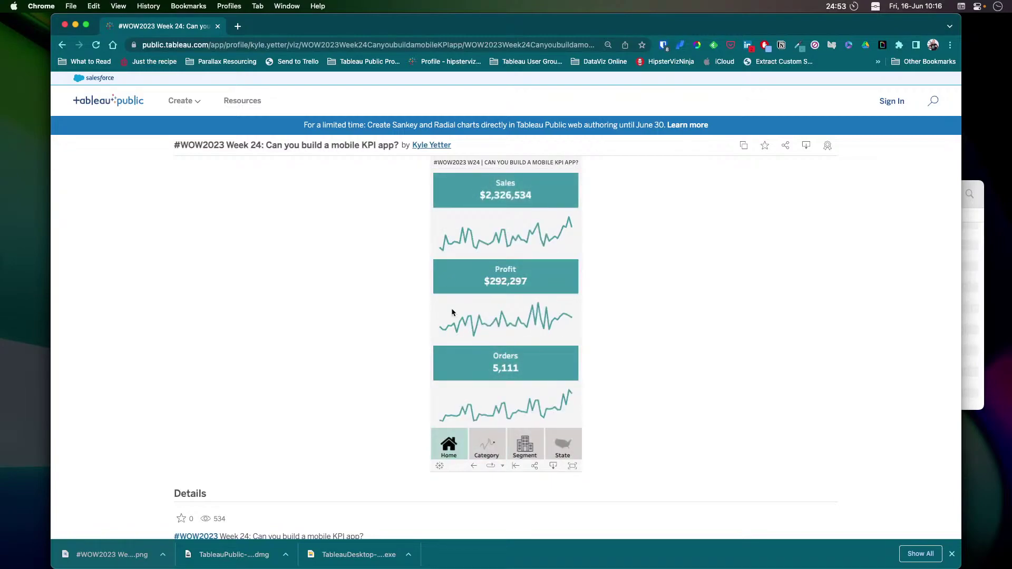
{"action": "left_click", "coordinate": [486, 445]}
{"action": "mouse_move", "coordinate": [479, 230]}
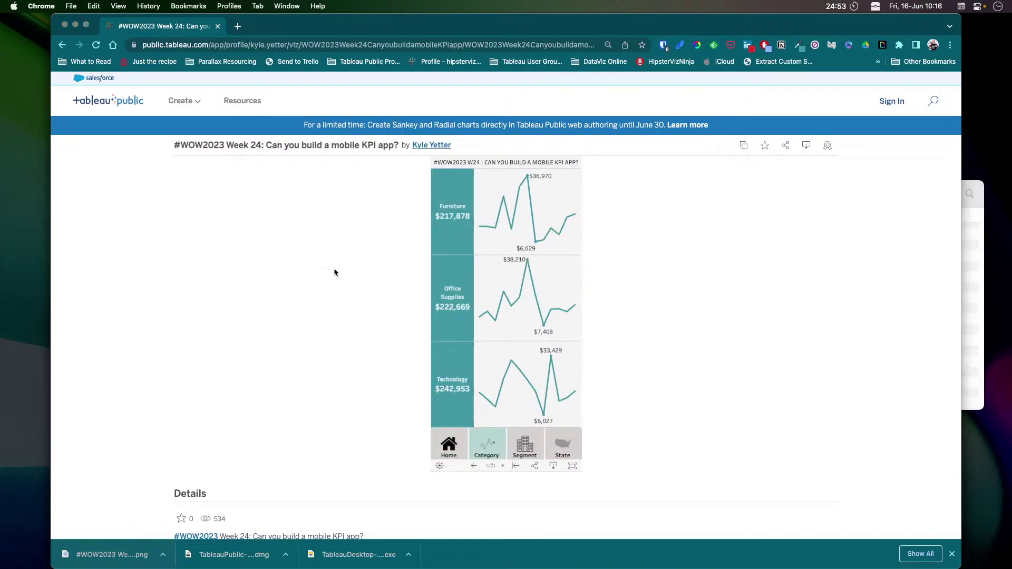
{"action": "key", "text": "super+Tab"}
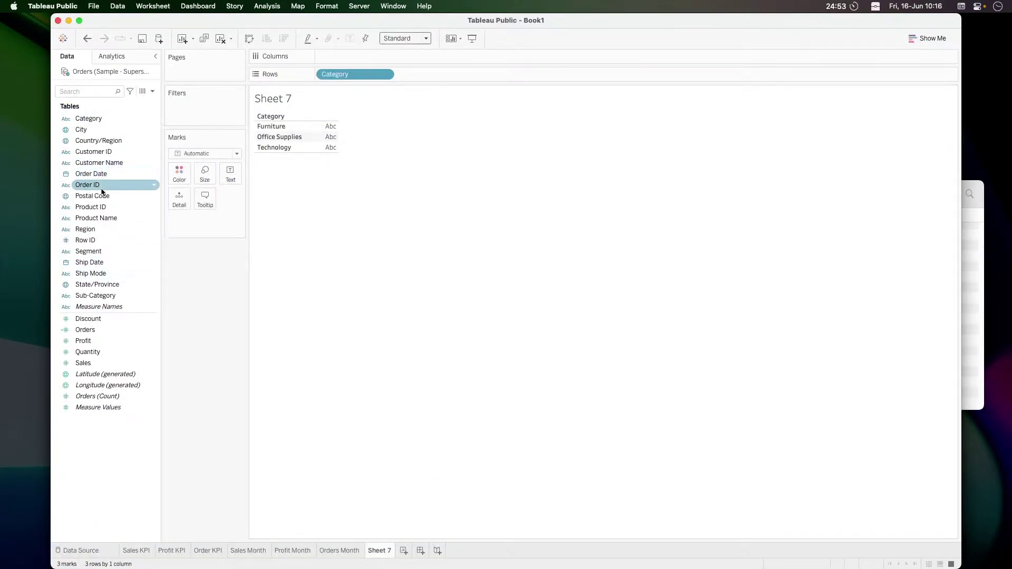
Place Order Date on Columns of Sheet 7 as a continuous month value
{"action": "left_click_drag", "start_coordinate": [91, 173], "coordinate": [382, 59]}
{"action": "left_click", "coordinate": [384, 57]}
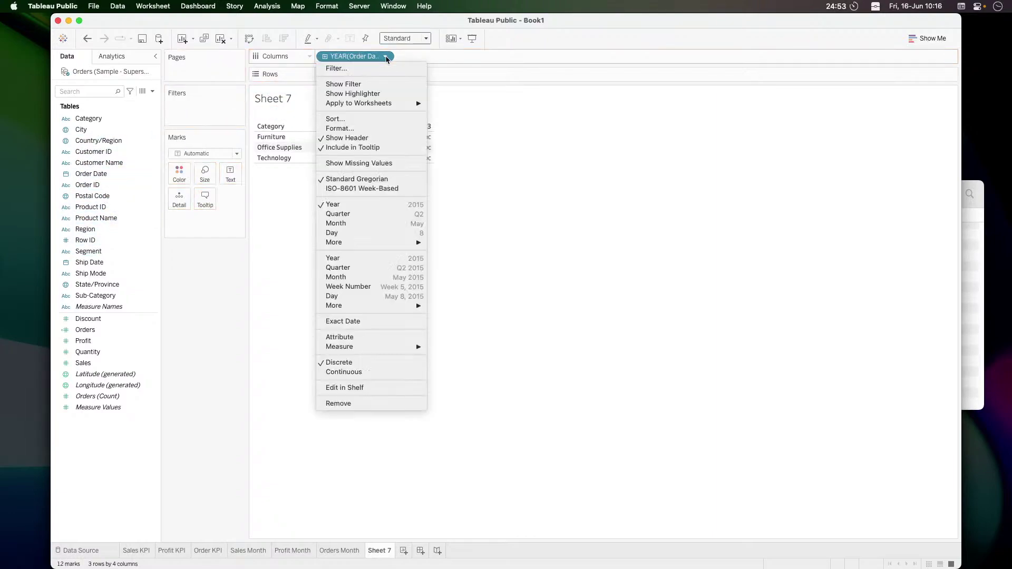
{"action": "left_click", "coordinate": [363, 285]}
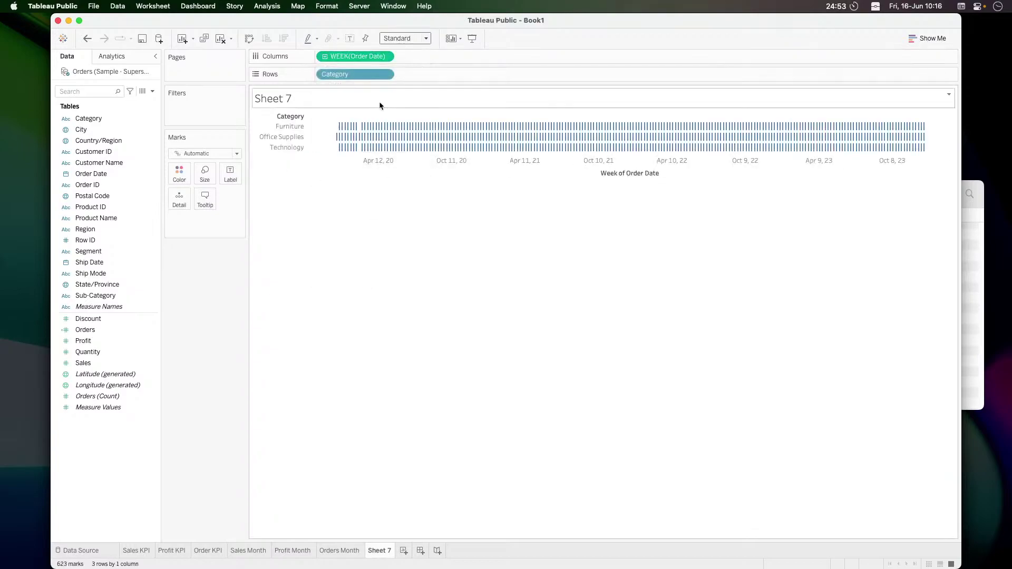
{"action": "left_click", "coordinate": [385, 56]}
{"action": "left_click", "coordinate": [365, 271]}
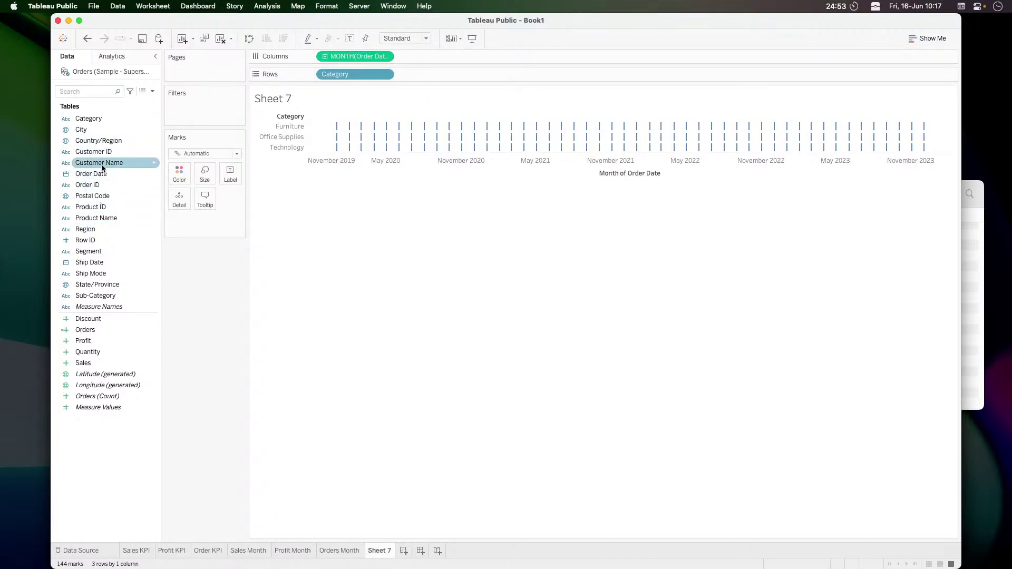
Filter Sheet 7 by Order Date years, keeping only 2022 and 2023
{"action": "mouse_move", "coordinate": [103, 186]}
{"action": "left_mouse_down"}
{"action": "mouse_move", "coordinate": [182, 139]}
{"action": "mouse_move", "coordinate": [194, 112]}
{"action": "left_mouse_up"}
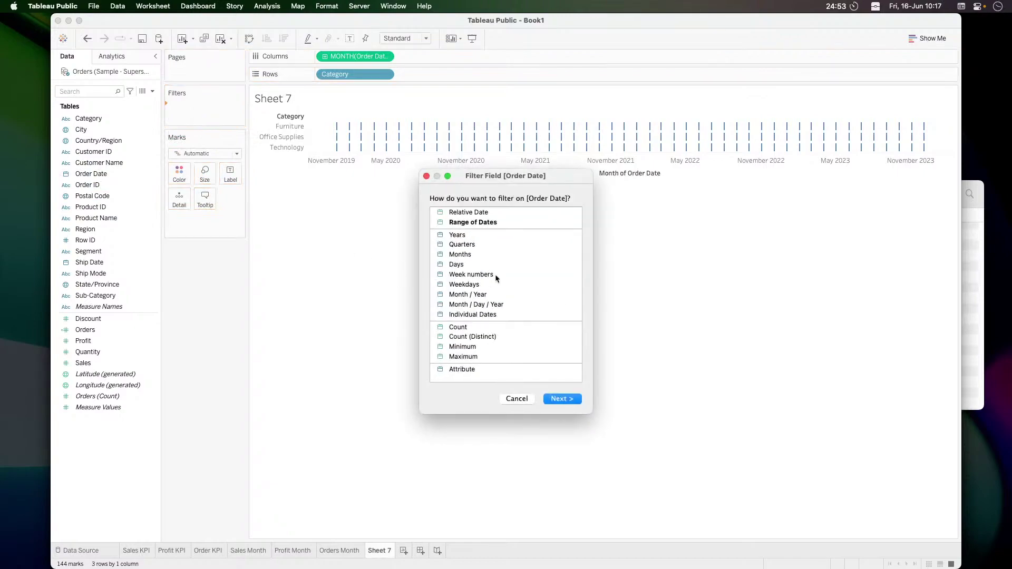
{"action": "left_click", "coordinate": [460, 235]}
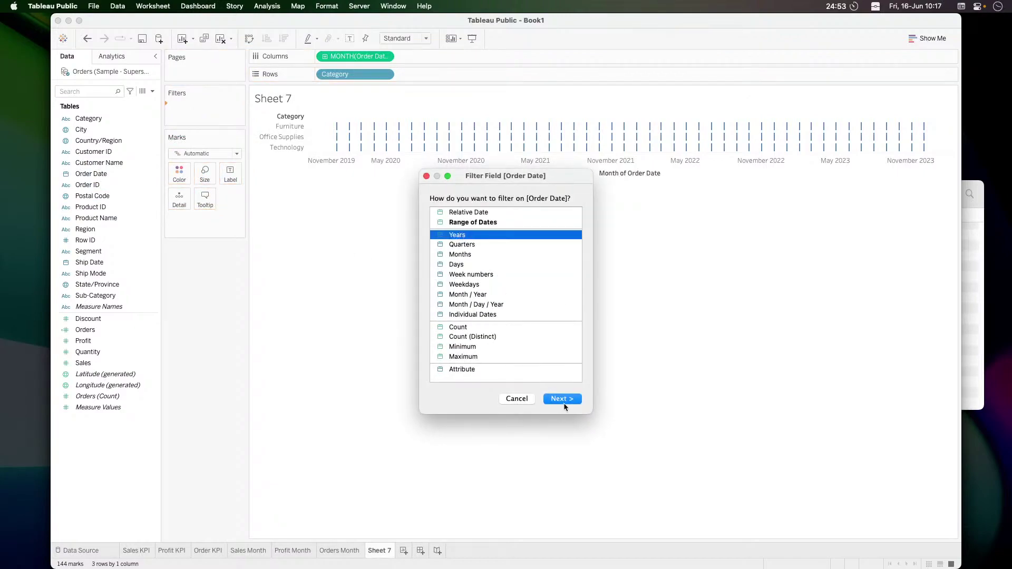
{"action": "left_click", "coordinate": [562, 400]}
{"action": "left_click", "coordinate": [413, 217]}
{"action": "left_click", "coordinate": [413, 226]}
{"action": "left_click", "coordinate": [593, 443]}
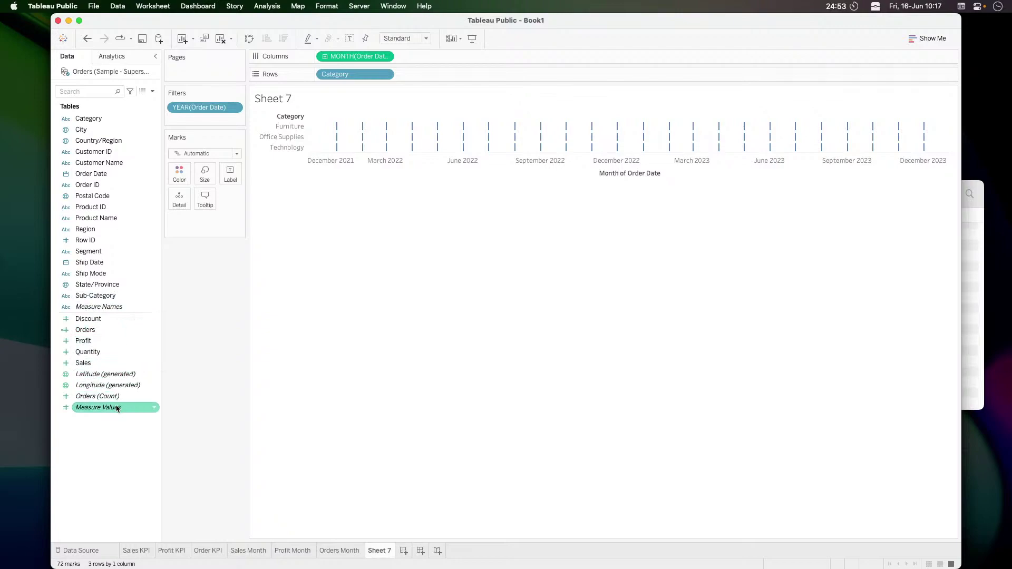
{"action": "left_click_drag", "start_coordinate": [100, 307], "coordinate": [203, 116]}
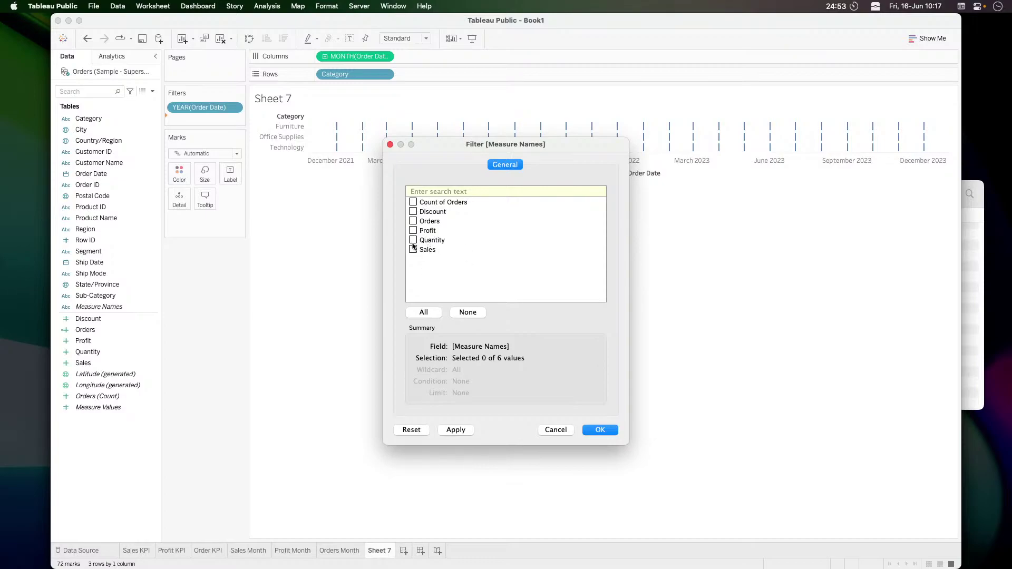
{"action": "key", "text": "super+Tab"}
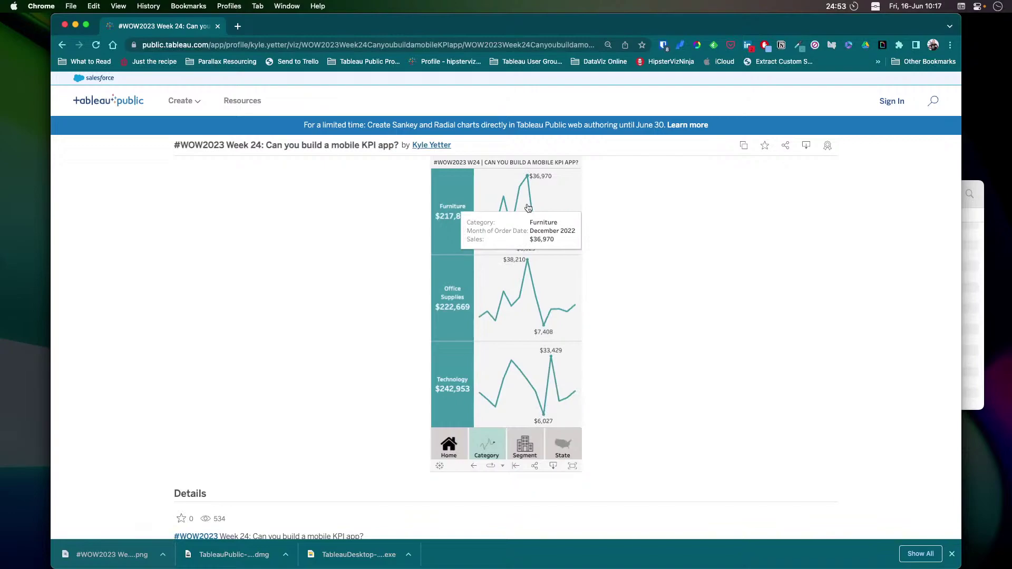
{"action": "mouse_move", "coordinate": [528, 220]}
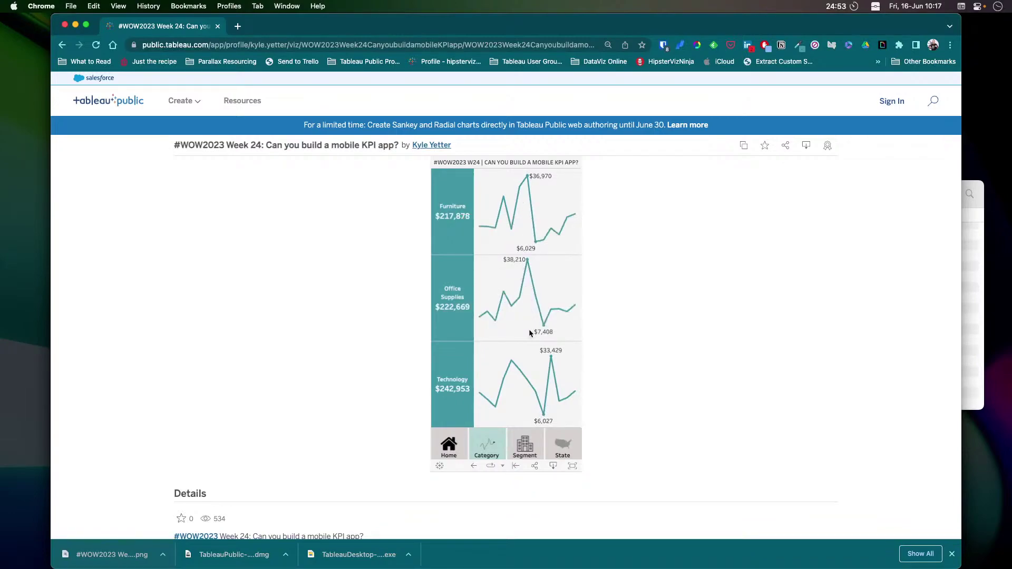
{"action": "mouse_move", "coordinate": [530, 384]}
{"action": "key", "text": "super+Tab"}
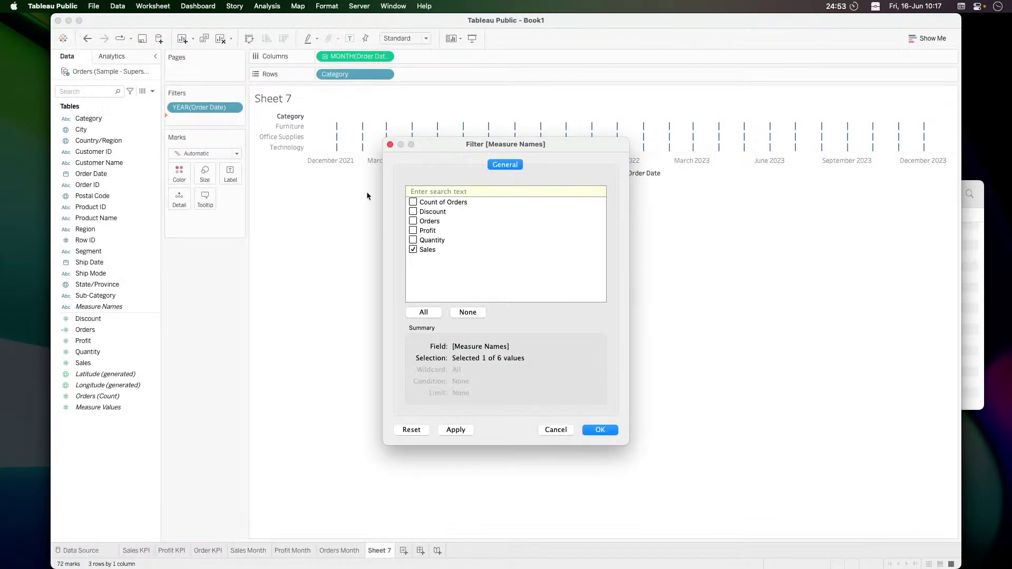
{"action": "left_click", "coordinate": [556, 430]}
Add Sales to Rows after Category and compare the trend lines with the example's Category page in Chrome
{"action": "left_click_drag", "start_coordinate": [84, 363], "coordinate": [461, 74]}
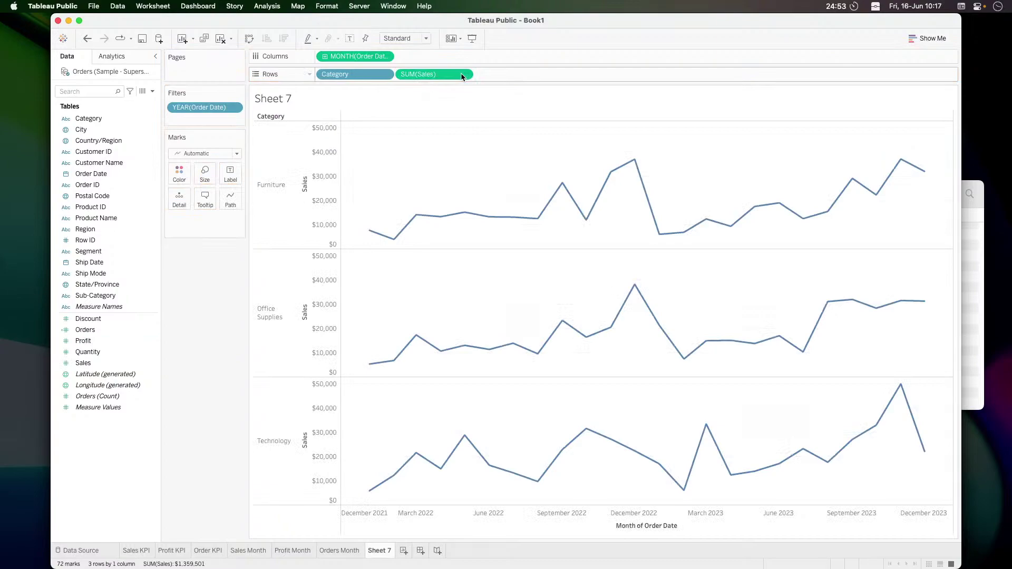
{"action": "key", "text": "super+Tab"}
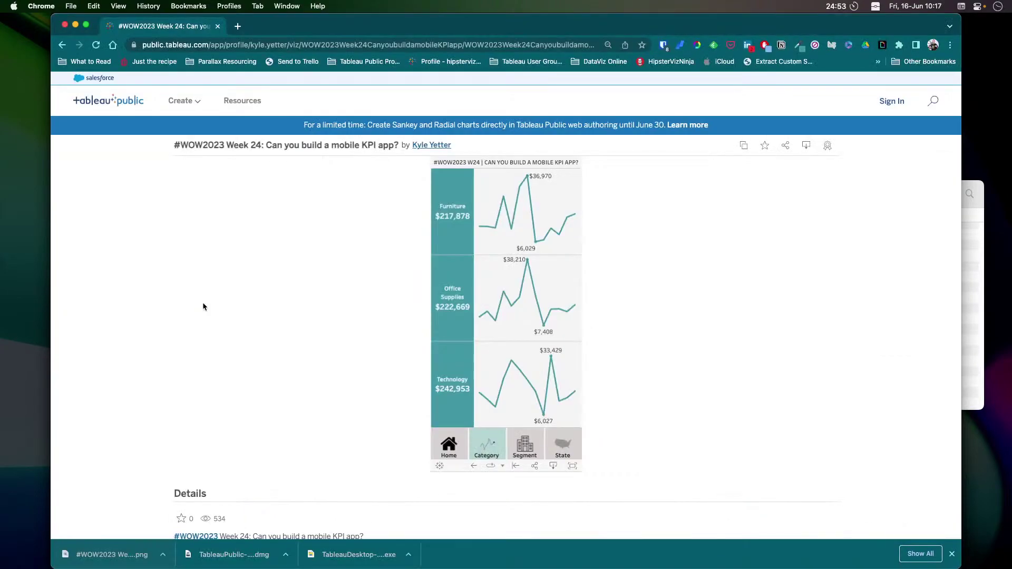
{"action": "key", "text": "super+Tab"}
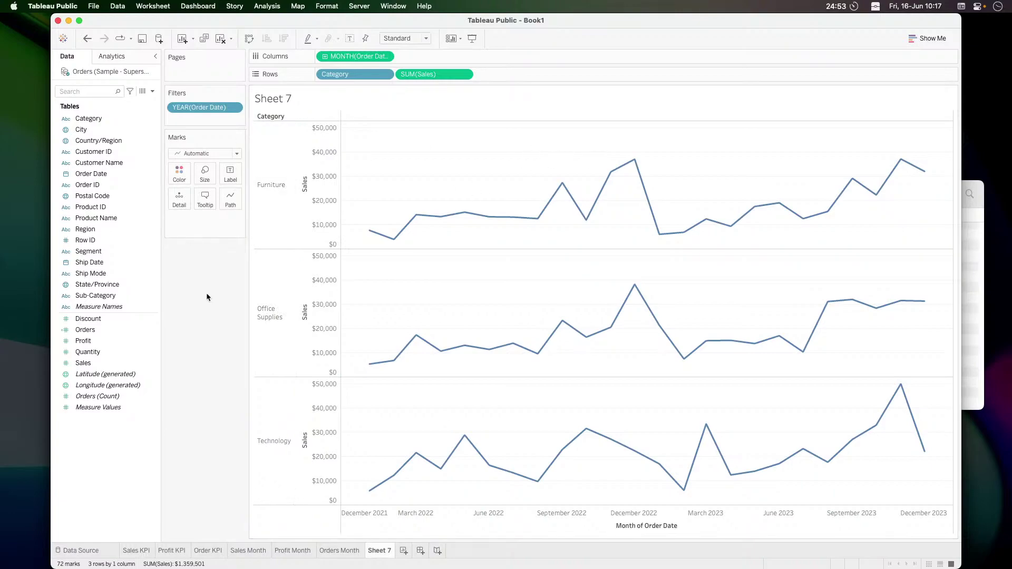
{"action": "key", "text": "super+Tab"}
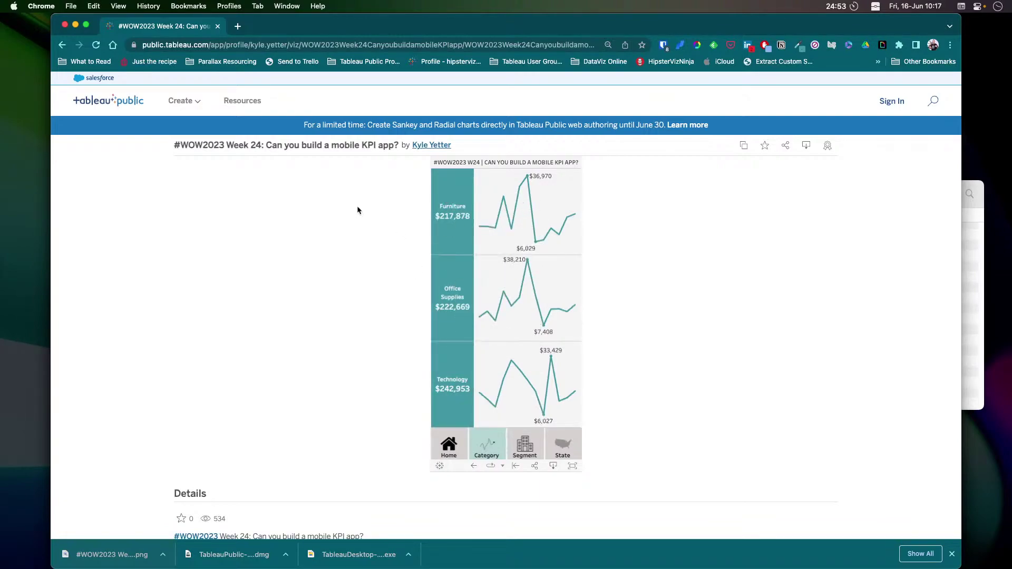
{"action": "key", "text": "super+Tab"}
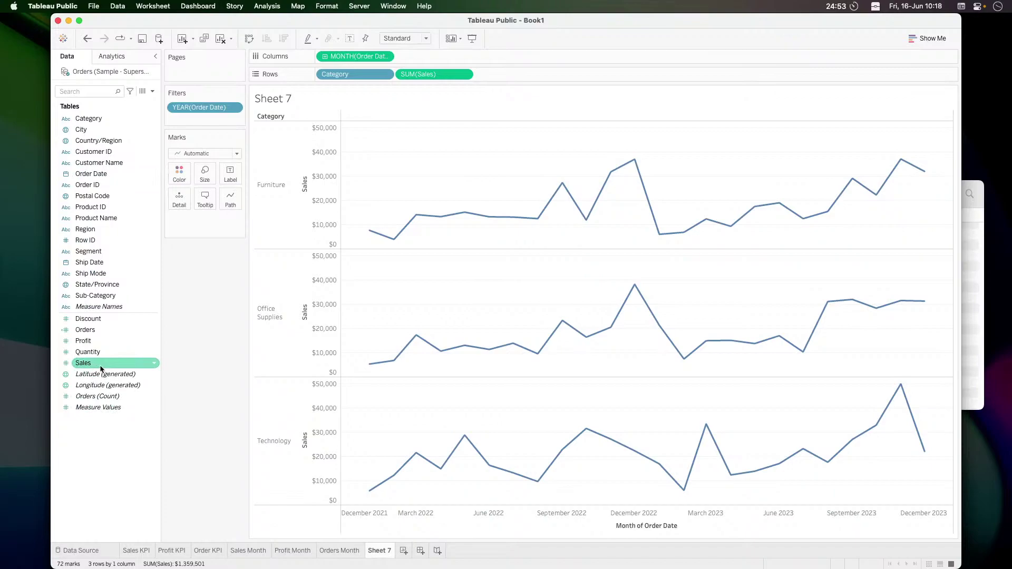
Add a second Sales field to Rows and try converting it to discrete
{"action": "left_click_drag", "start_coordinate": [101, 370], "coordinate": [502, 74]}
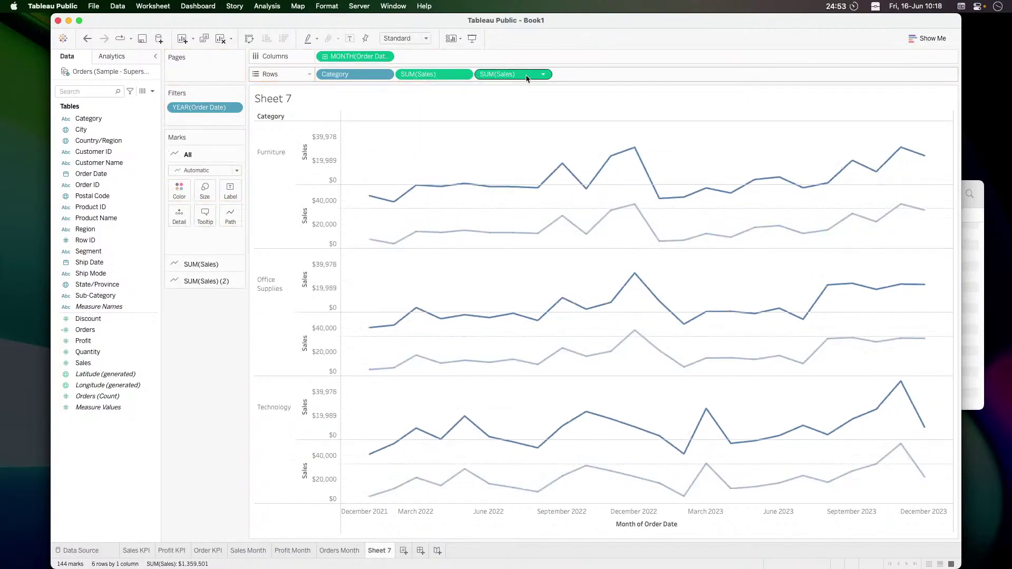
{"action": "left_click", "coordinate": [543, 75]}
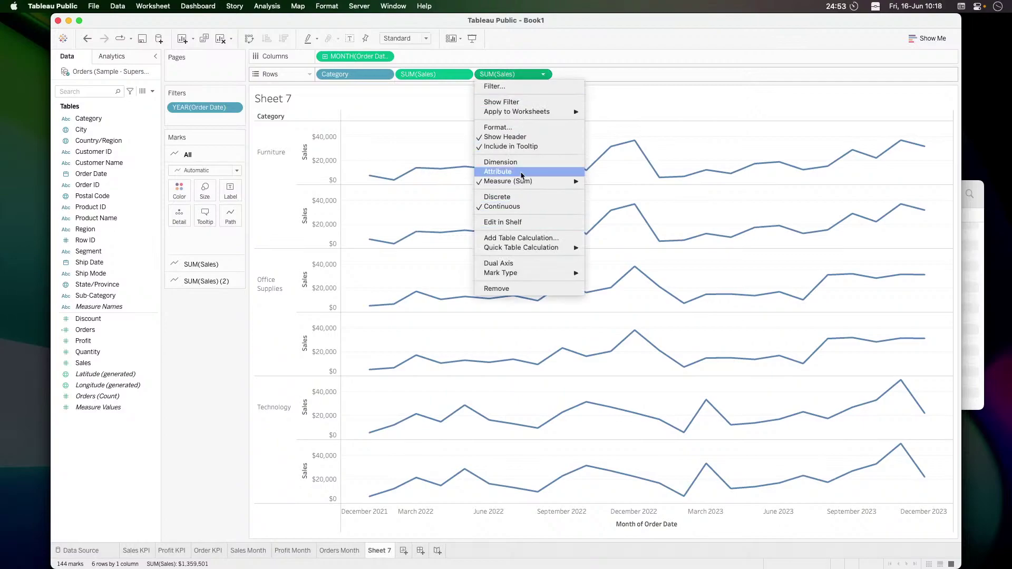
{"action": "left_click", "coordinate": [517, 197]}
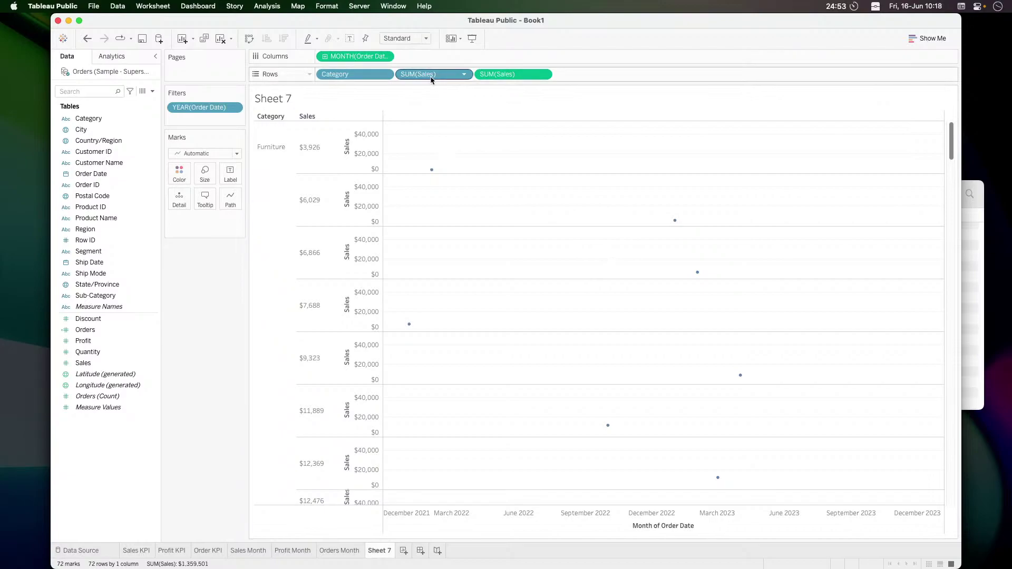
{"action": "left_click_drag", "start_coordinate": [433, 78], "coordinate": [238, 271]}
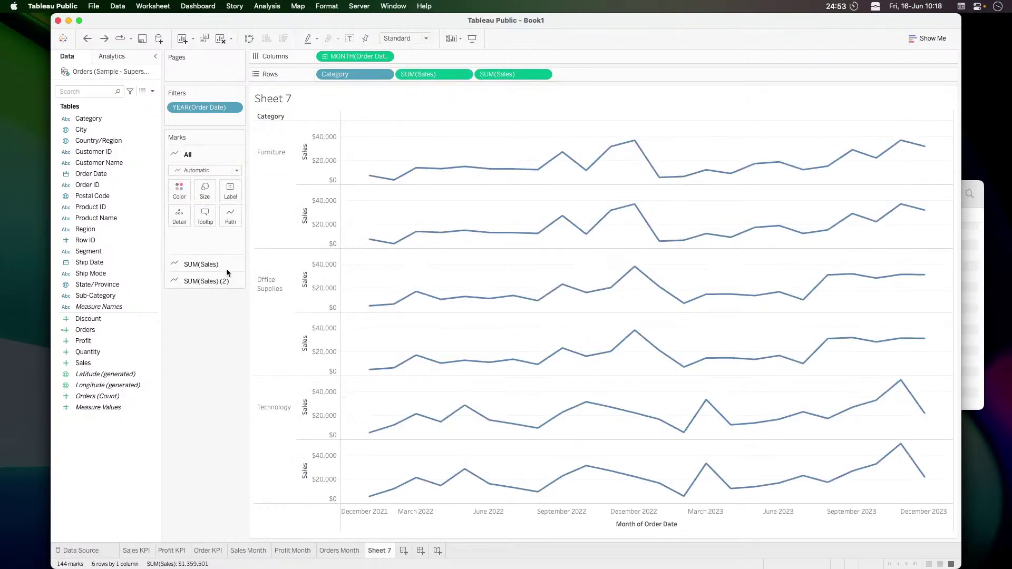
Change the second Sales field on Rows to the calculation TOTAL(sum([Sales]))
{"action": "left_click", "coordinate": [520, 78]}
{"action": "double_click", "coordinate": [519, 76]}
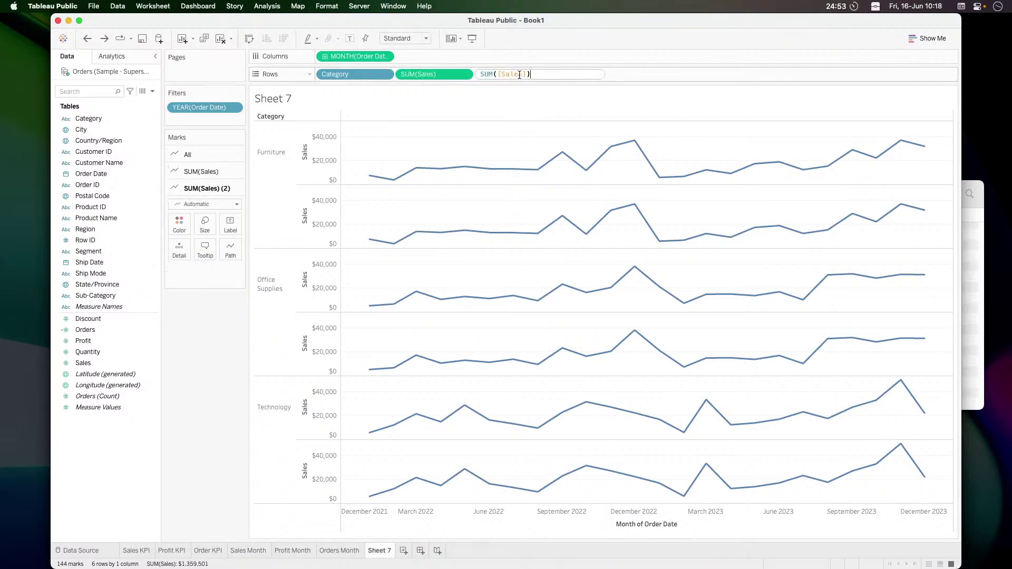
{"action": "key", "text": "Delete"}
{"action": "key", "text": "Delete"}
{"action": "key", "text": "Delete"}
{"action": "type", "text": "TOTAL("}
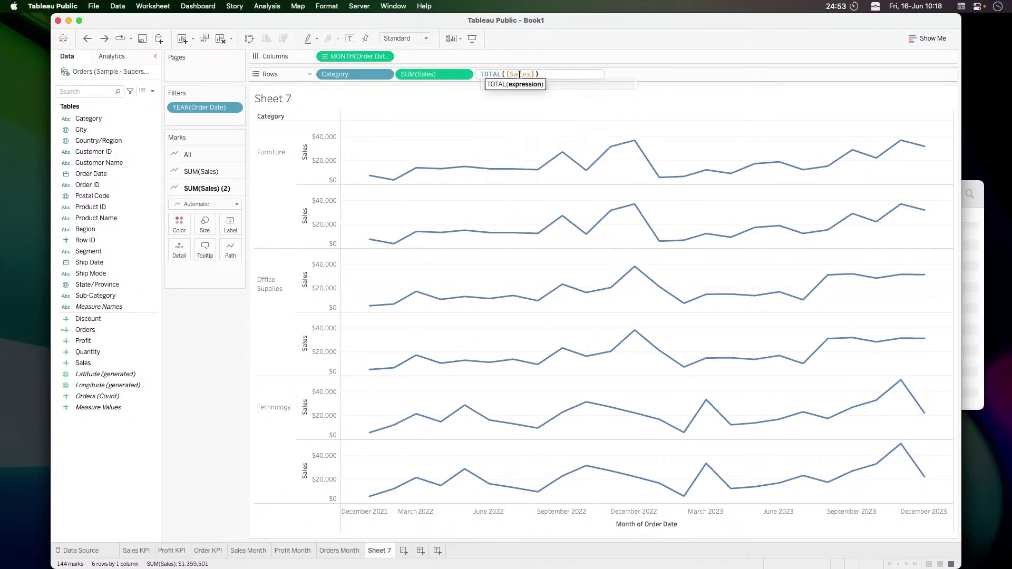
{"action": "type", "text": "sum"}
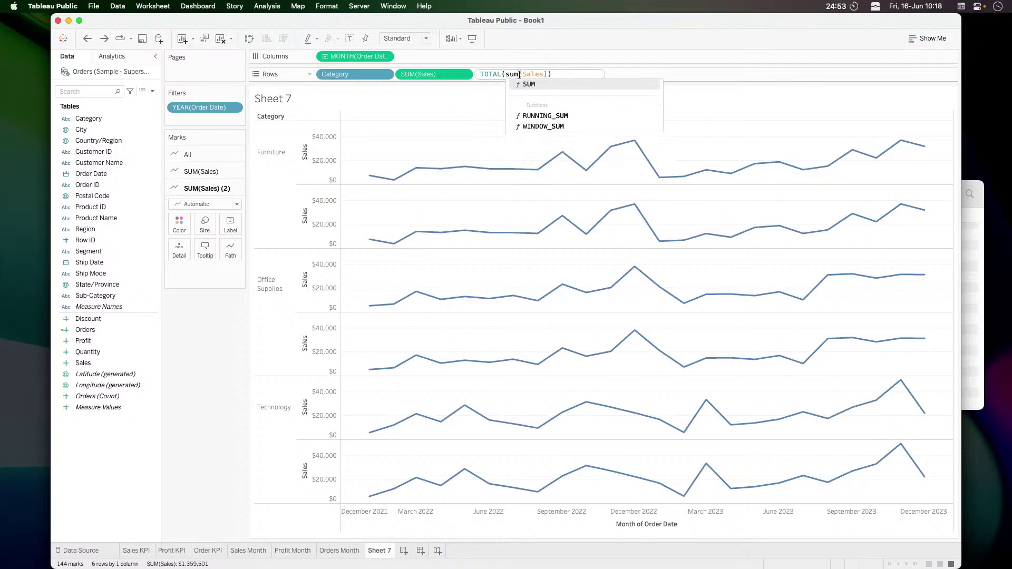
{"action": "type", "text": "("}
{"action": "key", "text": "End"}
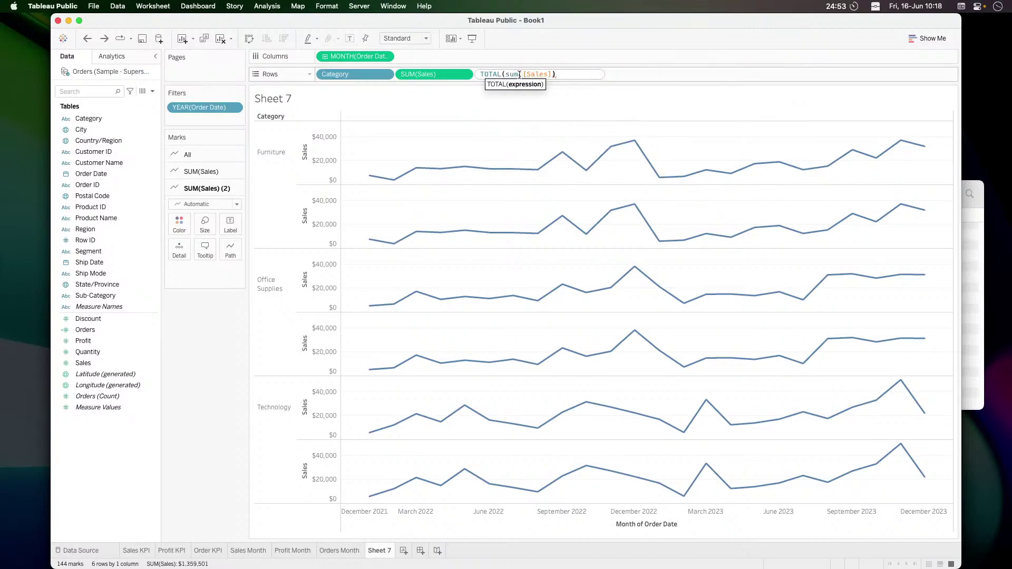
{"action": "type", "text": ")"}
{"action": "key", "text": "Return"}
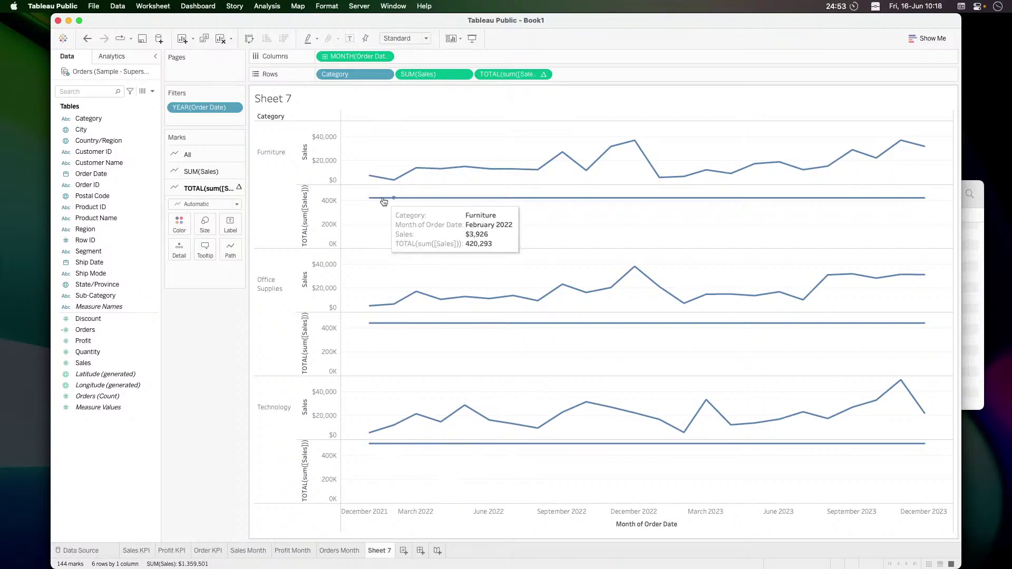
Compare the Furniture total with the example's category totals in Chrome and check the calculated field's options in Tableau Public
{"action": "key", "text": "super+Tab"}
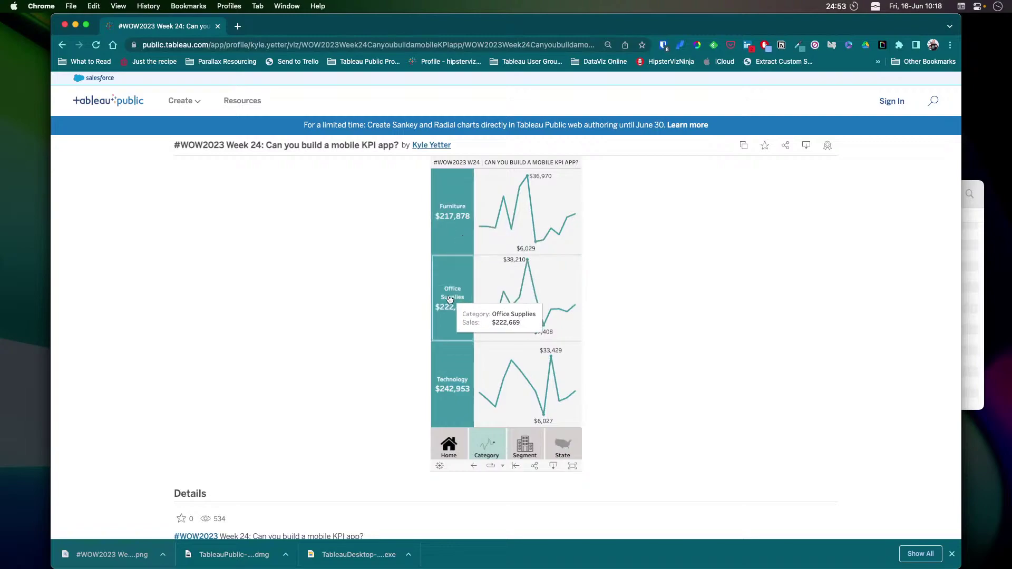
{"action": "key", "text": "super+Tab"}
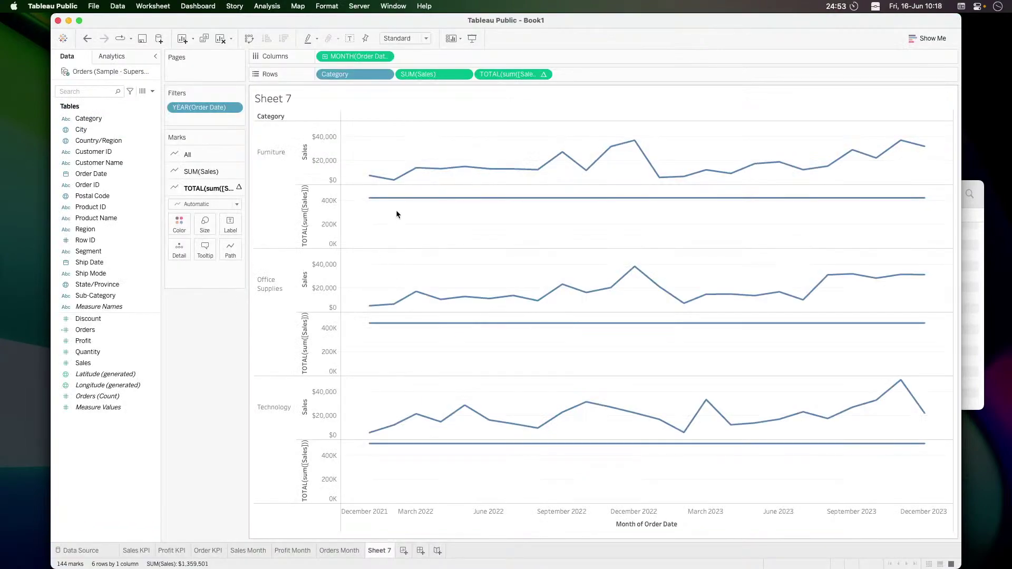
{"action": "mouse_move", "coordinate": [396, 204]}
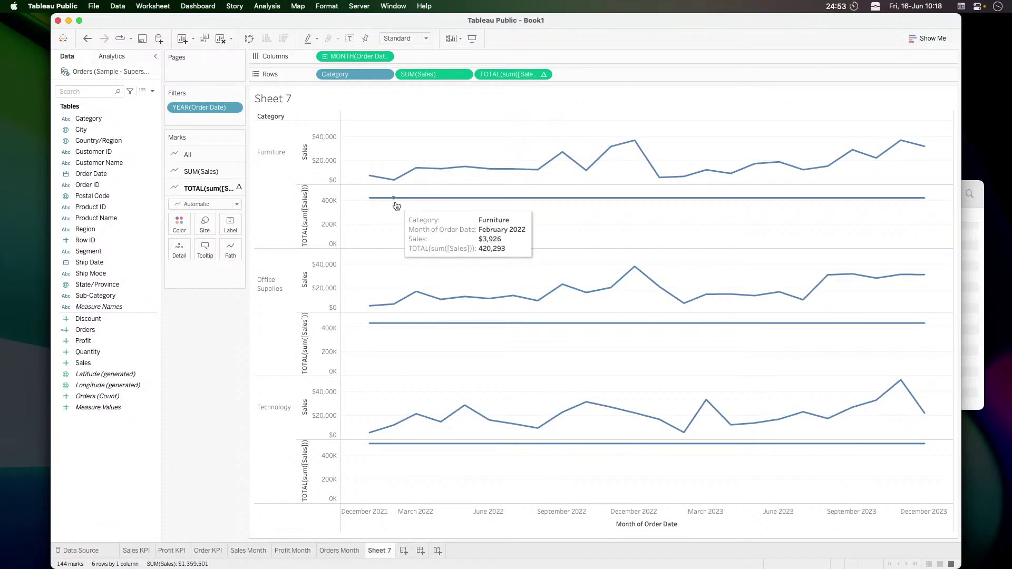
{"action": "left_click", "coordinate": [544, 75]}
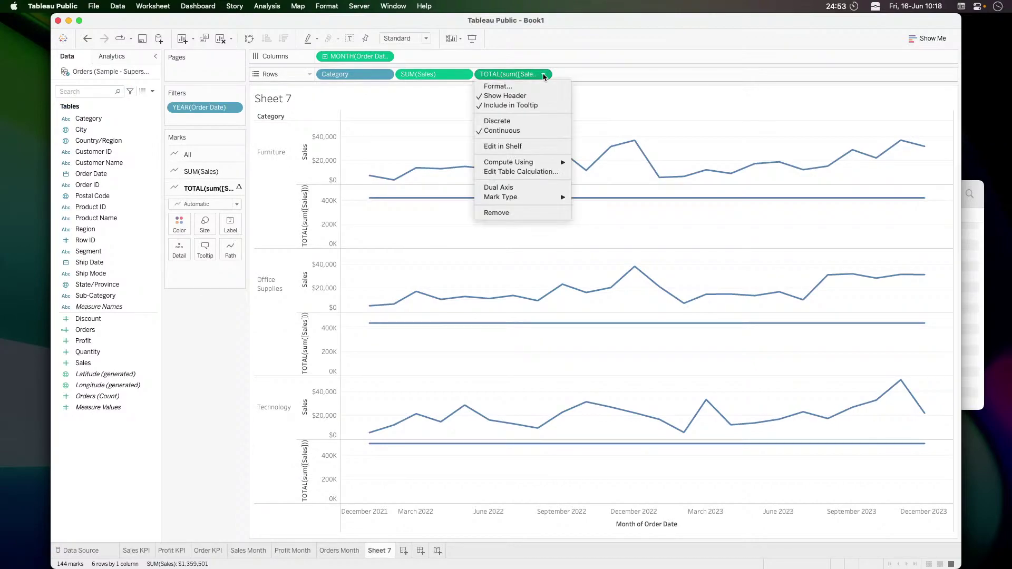
{"action": "mouse_move", "coordinate": [520, 197]}
{"action": "mouse_move", "coordinate": [520, 163]}
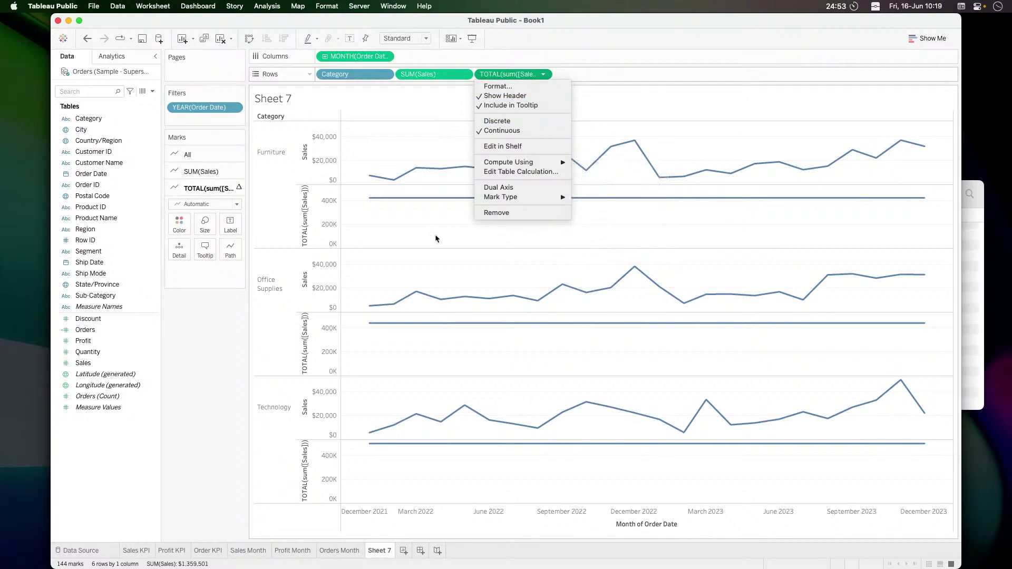
{"action": "left_click", "coordinate": [415, 238]}
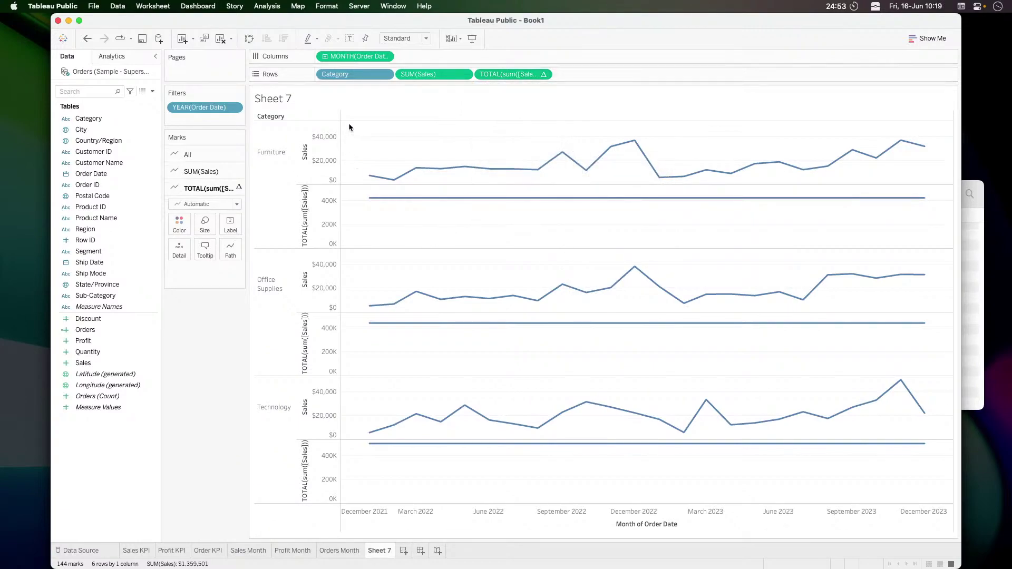
Select all monthly Furniture sales marks to check their sum, and inspect the start month of the example's Furniture line in Chrome
{"action": "left_click_drag", "start_coordinate": [350, 124], "coordinate": [938, 182]}
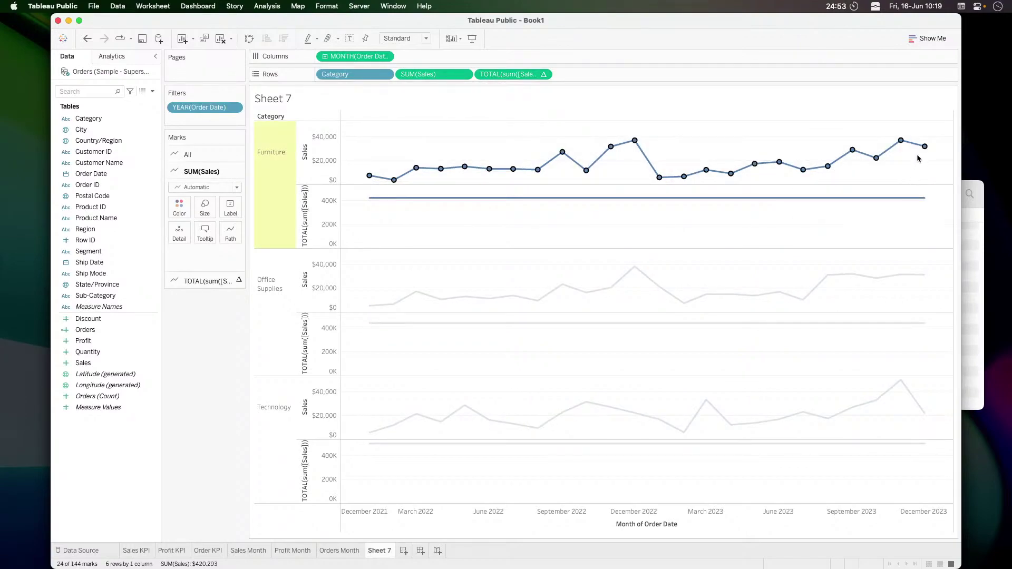
{"action": "mouse_move", "coordinate": [924, 152]}
{"action": "left_click", "coordinate": [784, 131]}
{"action": "key", "text": "super+Tab"}
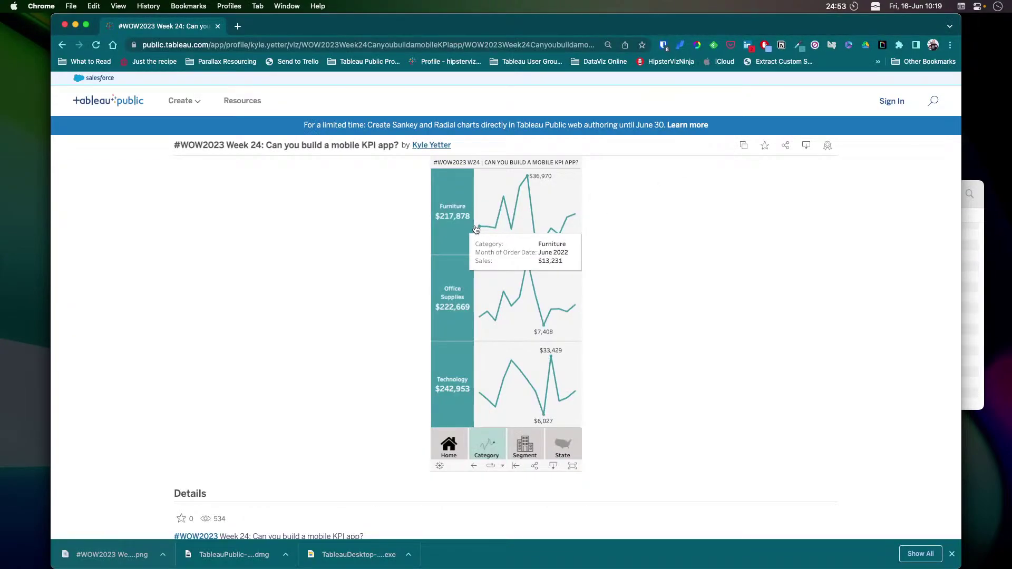
{"action": "key", "text": "super+Tab"}
Replace the year filter with a relative date filter on Order Date covering the last 12 months
{"action": "left_click", "coordinate": [234, 107]}
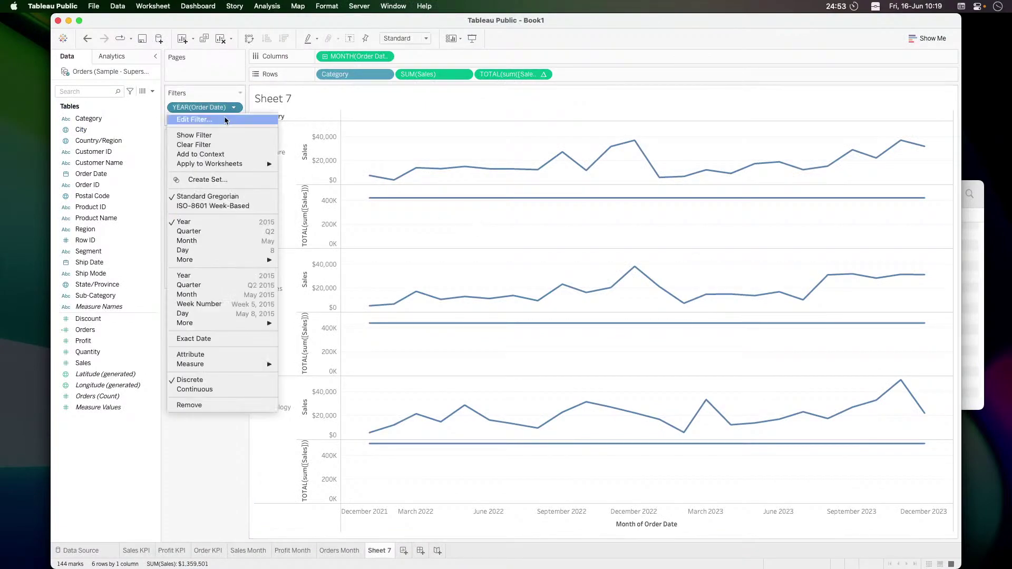
{"action": "left_click", "coordinate": [211, 405]}
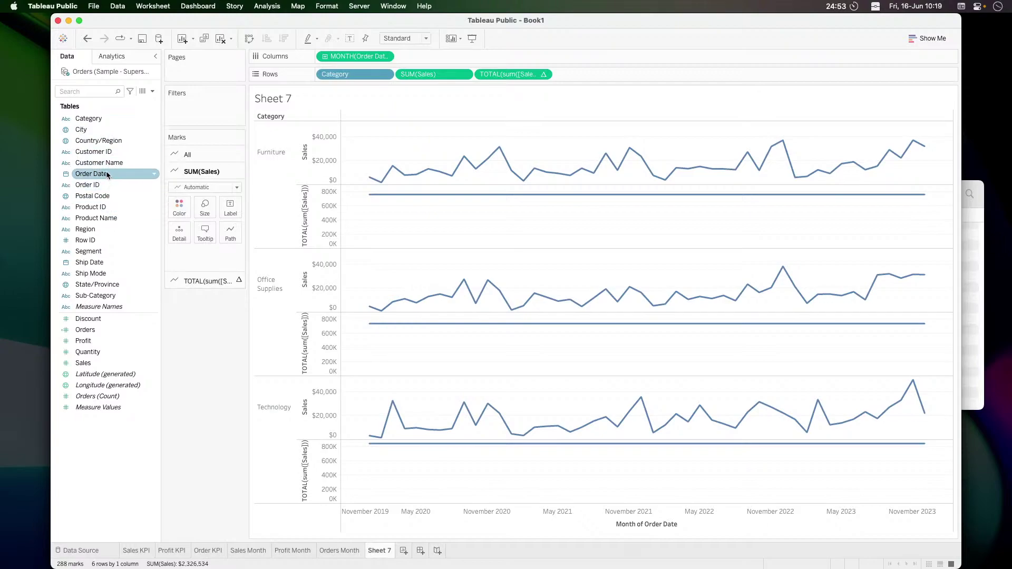
{"action": "left_click_drag", "start_coordinate": [107, 175], "coordinate": [195, 113]}
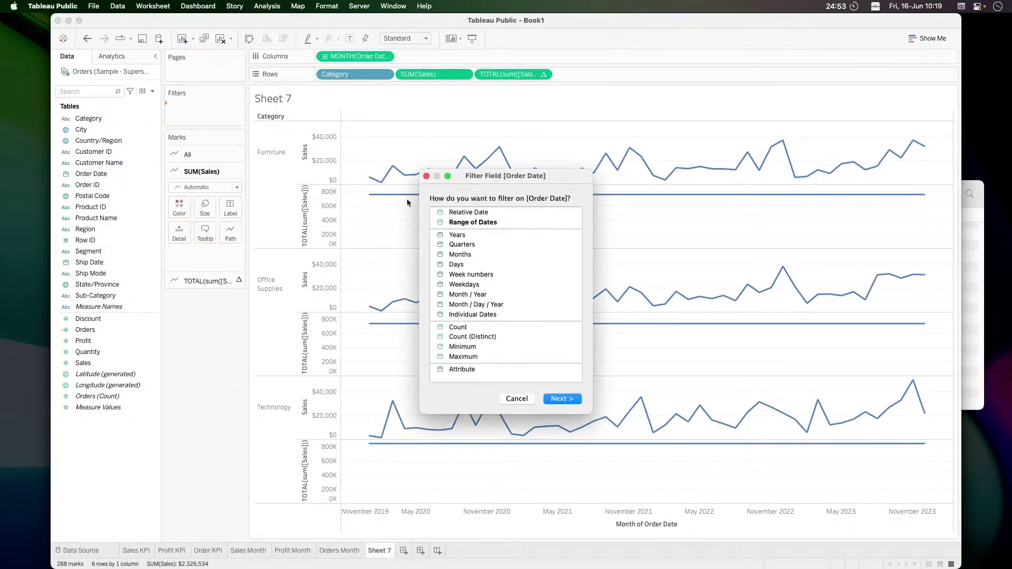
{"action": "left_click", "coordinate": [479, 215]}
{"action": "left_click", "coordinate": [562, 399]}
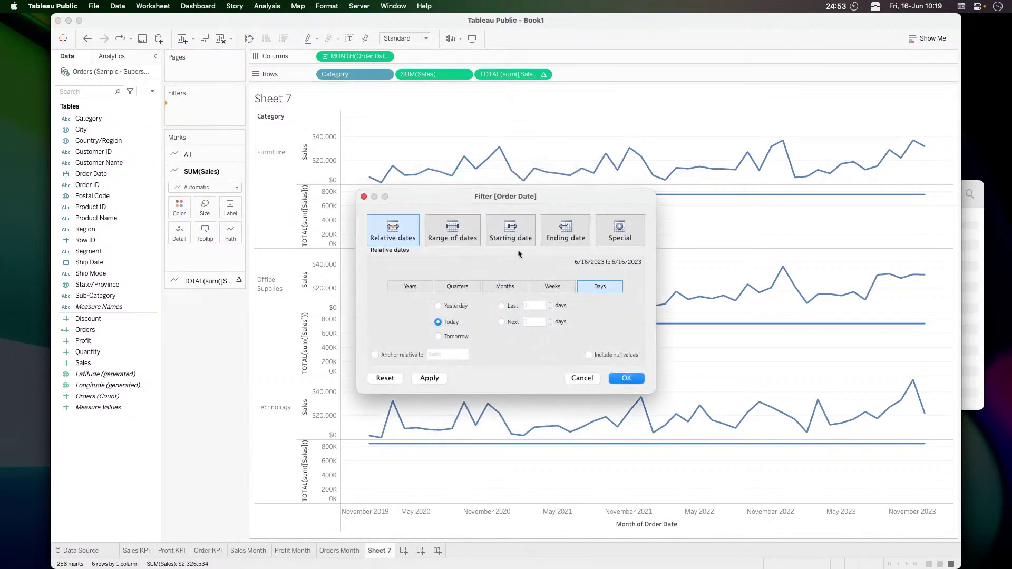
{"action": "left_click", "coordinate": [502, 288]}
{"action": "left_click", "coordinate": [501, 306]}
{"action": "left_click", "coordinate": [539, 305]}
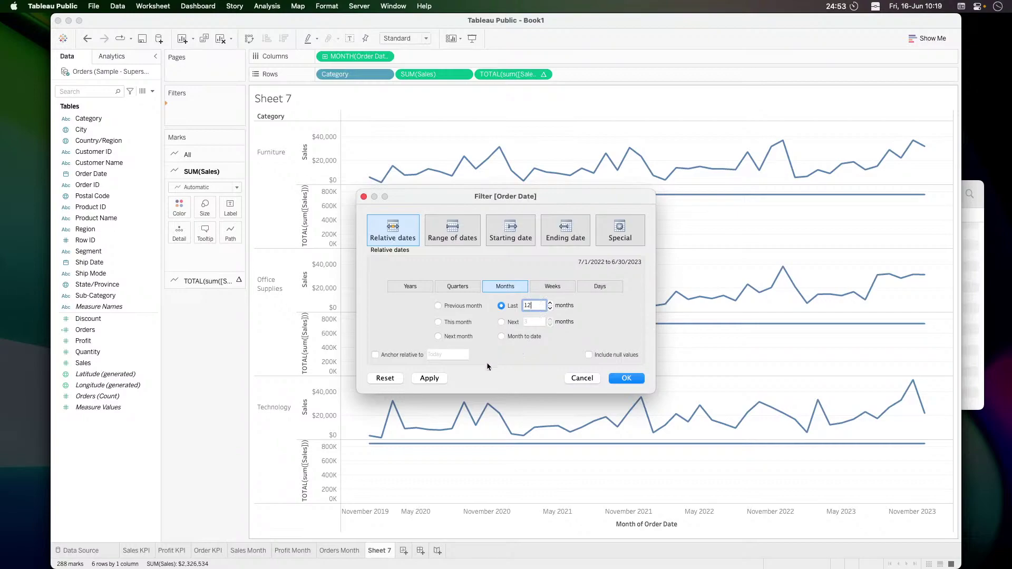
{"action": "left_click", "coordinate": [433, 379]}
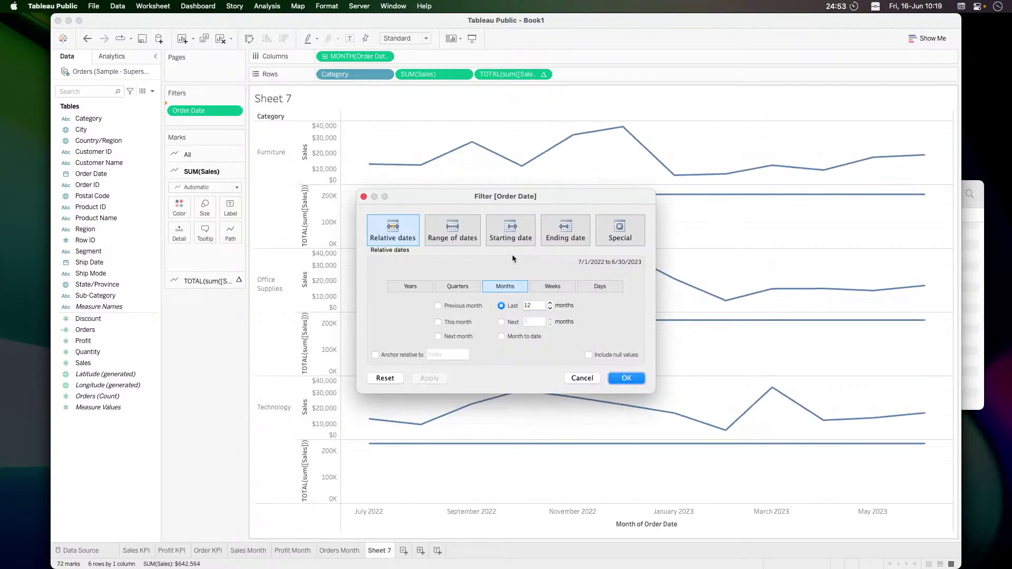
{"action": "left_click_drag", "start_coordinate": [481, 198], "coordinate": [446, 287]}
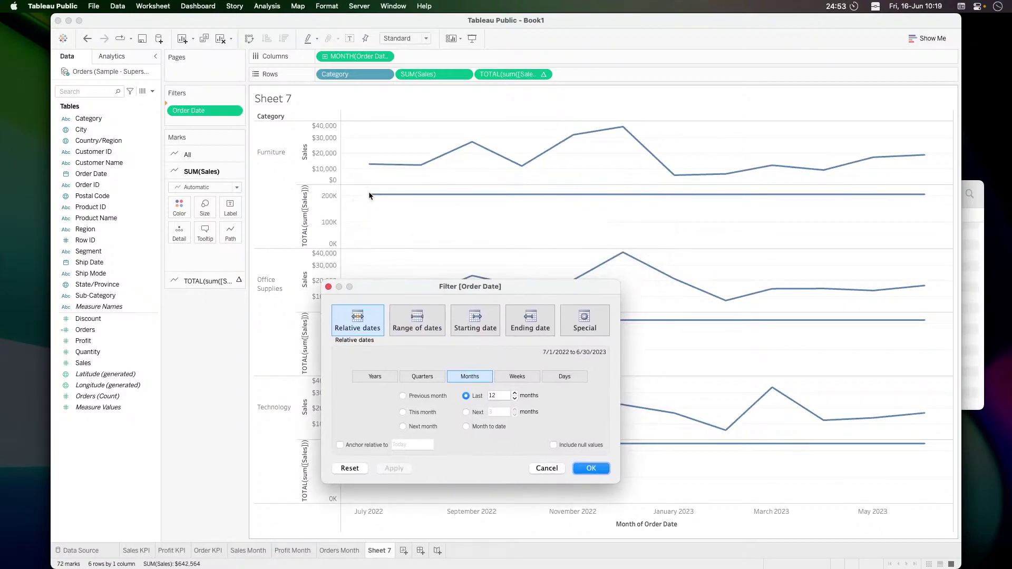
{"action": "left_click", "coordinate": [591, 468]}
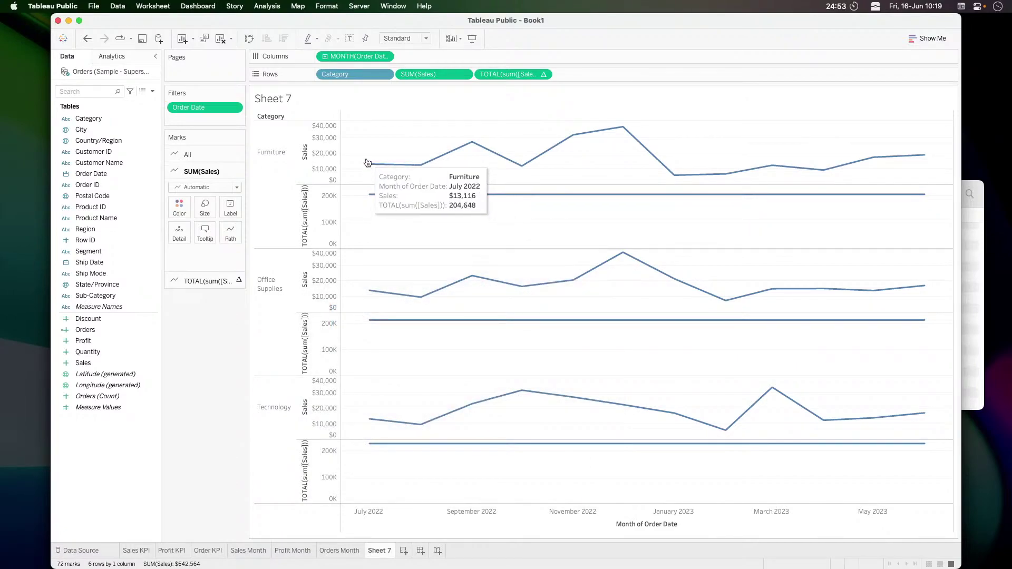
Extend the relative Order Date filter to the last 13 months
{"action": "left_click", "coordinate": [234, 108]}
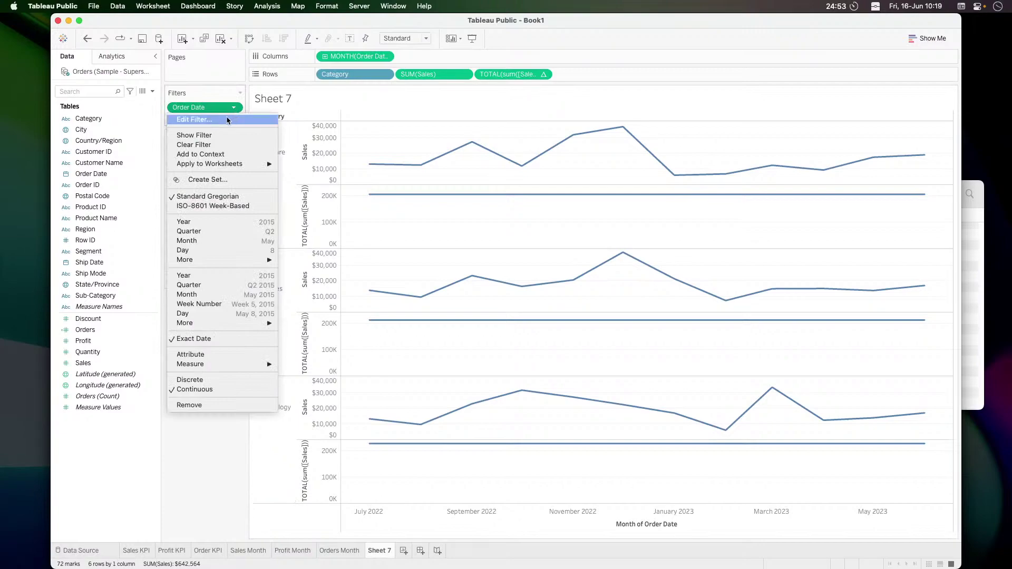
{"action": "left_click", "coordinate": [228, 120]}
{"action": "left_click", "coordinate": [551, 304]}
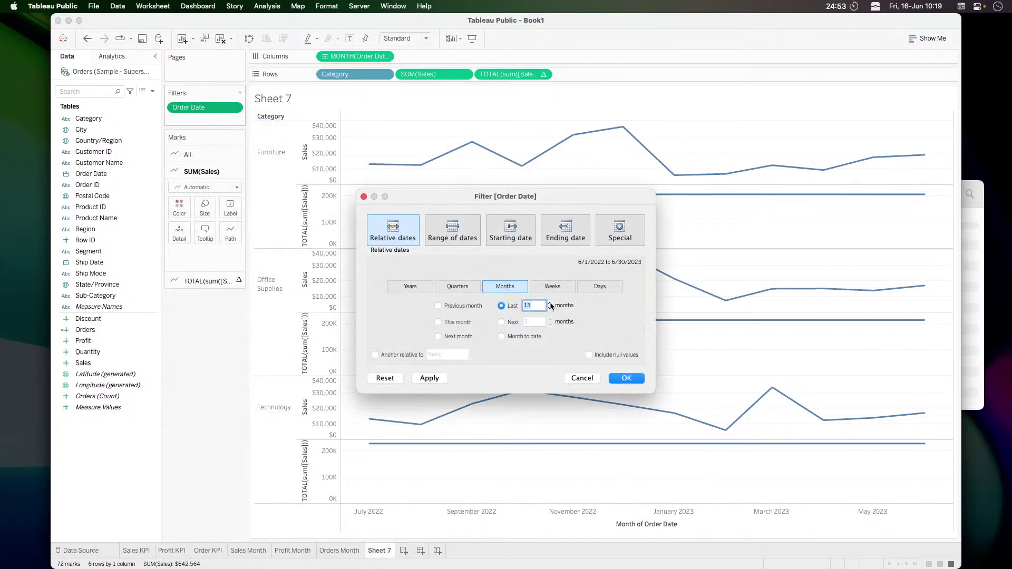
{"action": "left_click", "coordinate": [627, 379]}
{"action": "mouse_move", "coordinate": [368, 195]}
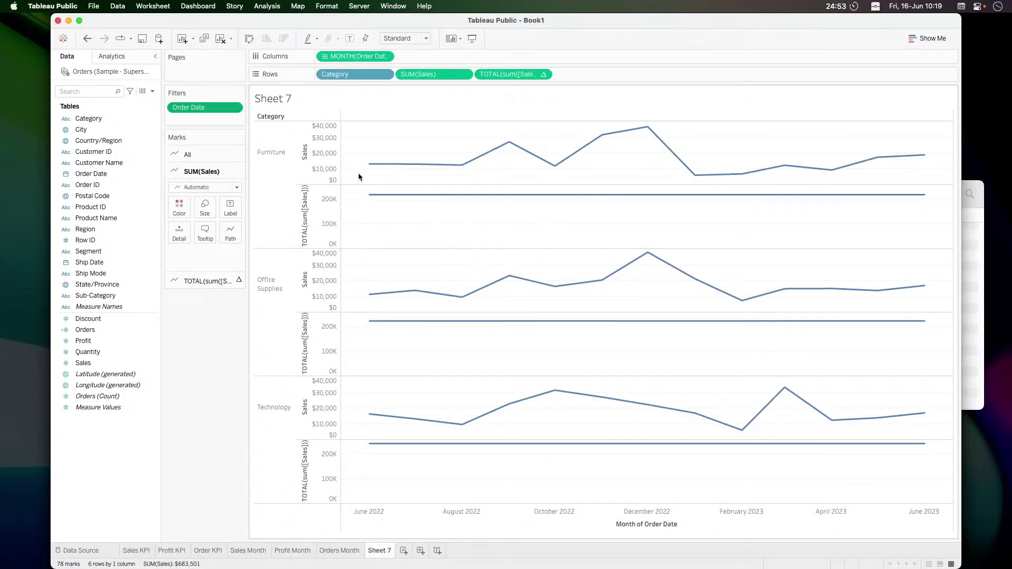
Convert the TOTAL(sum([Sales])) field on Rows to discrete and compare its category totals with the example in Chrome
{"action": "left_click", "coordinate": [544, 75]}
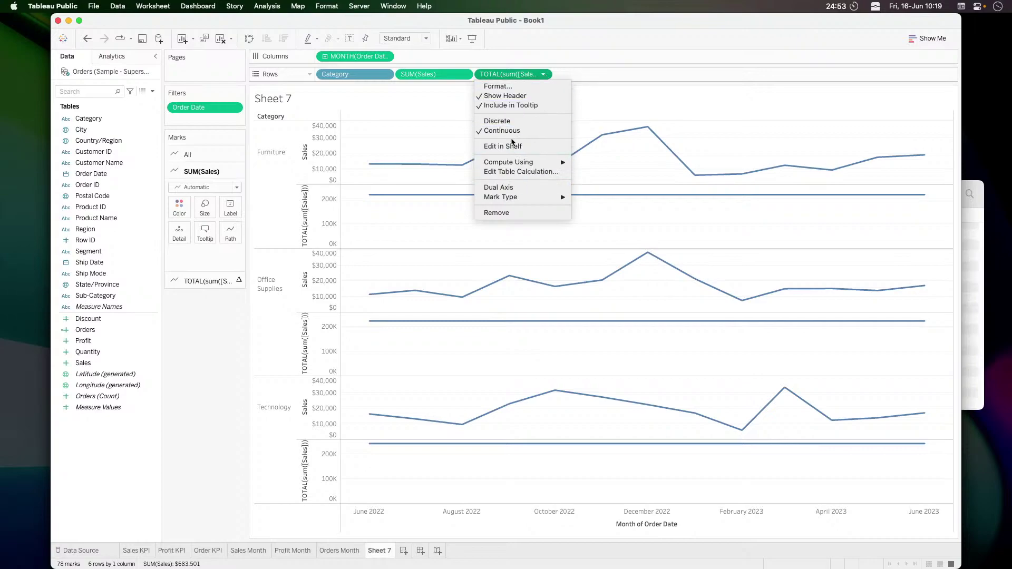
{"action": "left_click", "coordinate": [511, 123]}
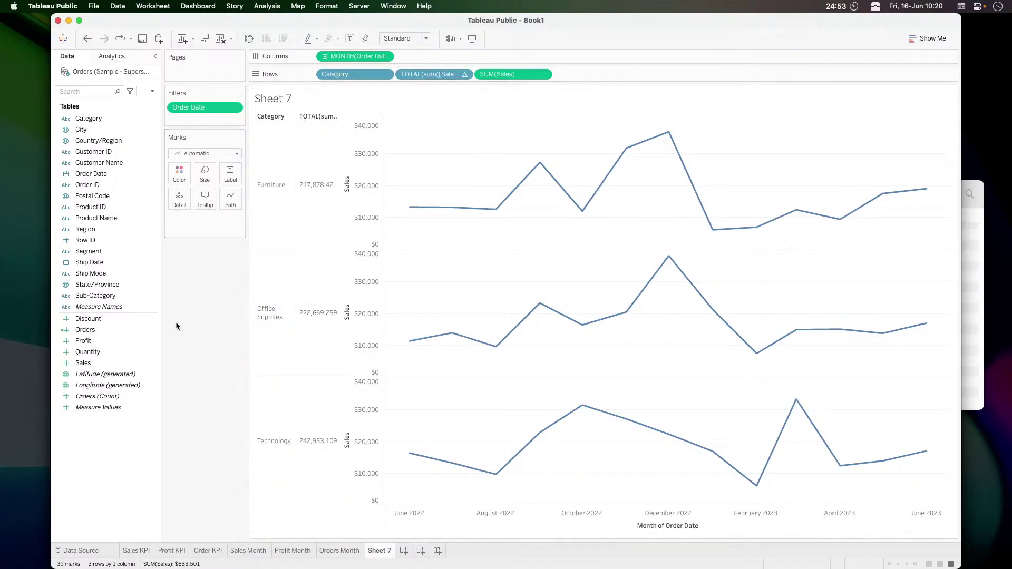
{"action": "key", "text": "super+Tab"}
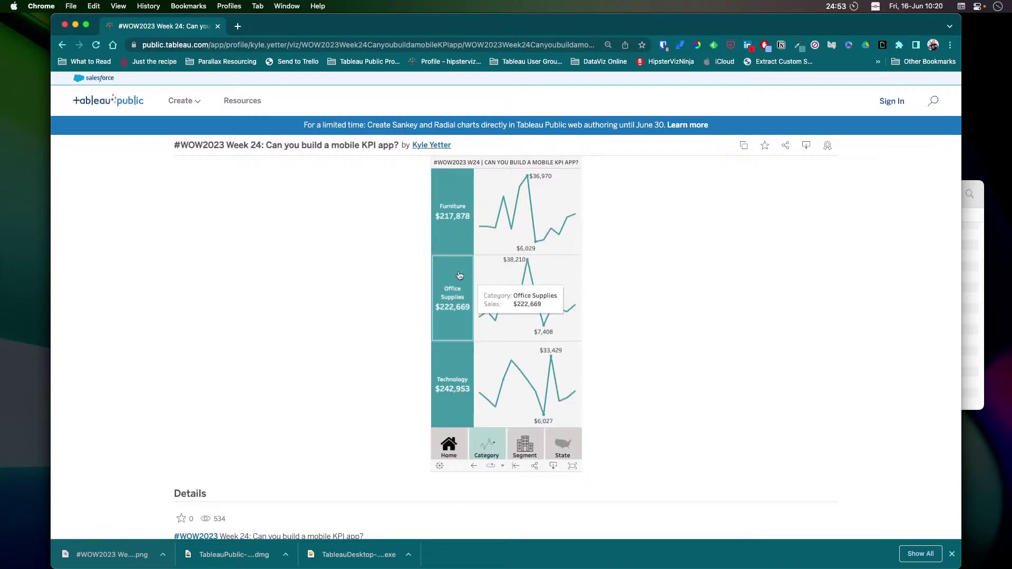
{"action": "key", "text": "super+Tab"}
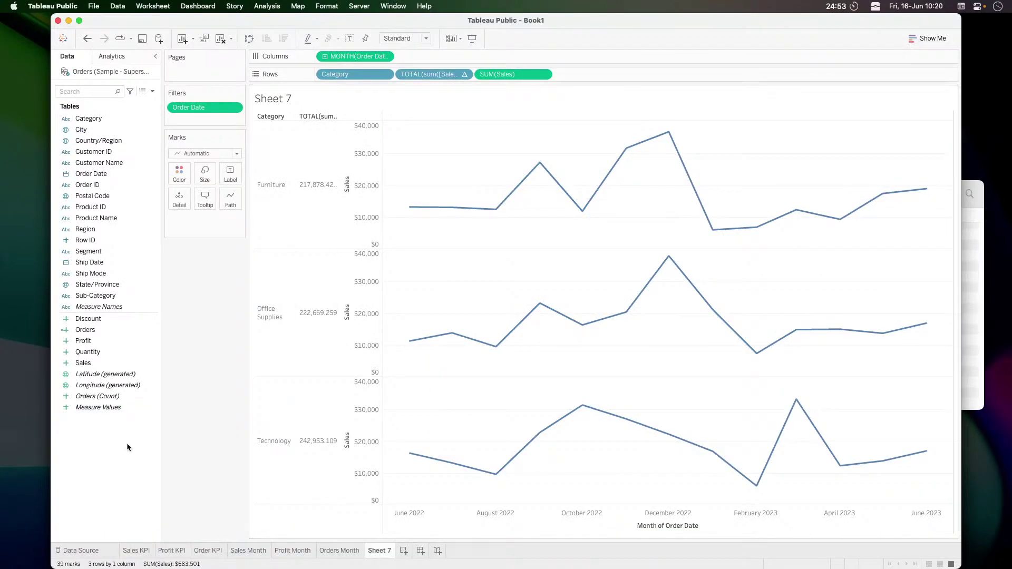
Start a new calculated field in Tableau Public and name it Trend Header
{"action": "left_click", "coordinate": [119, 343]}
{"action": "right_click", "coordinate": [75, 448]}
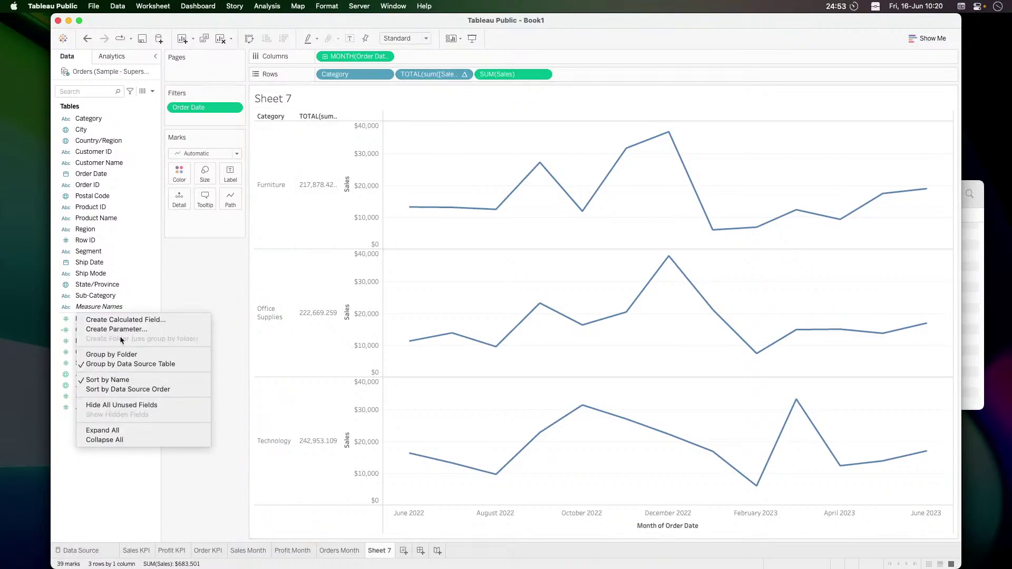
{"action": "left_click", "coordinate": [127, 320]}
{"action": "left_click", "coordinate": [444, 244]}
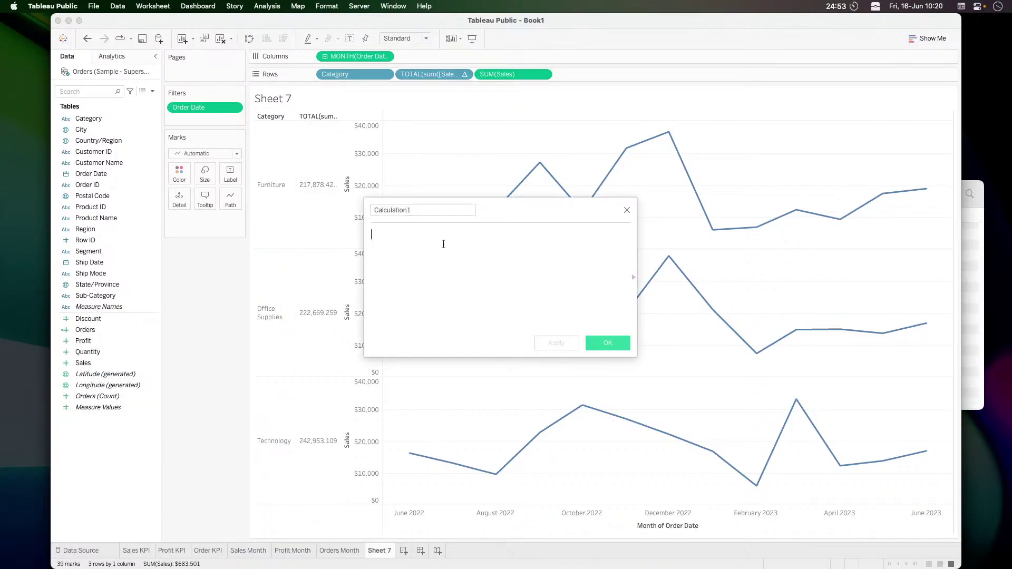
{"action": "left_click", "coordinate": [422, 210]}
{"action": "type", "text": "Trend Header"}
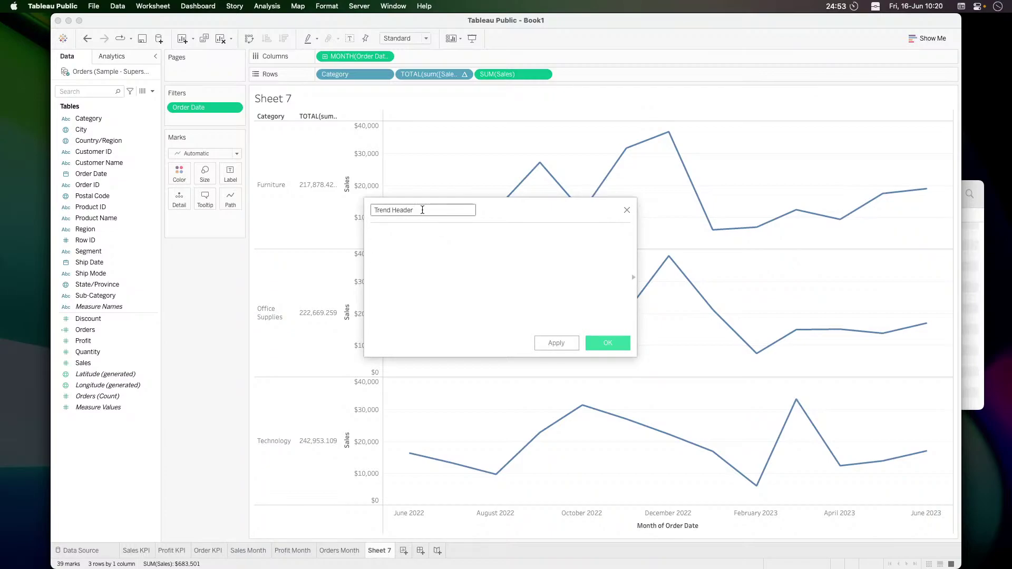
Write the Trend Header formula joining [Category], a quoted line break, "$" and STR(TOTAL(sum([Sales]))), reusing the total calculation from Rows
{"action": "key", "text": "Tab"}
{"action": "type", "text": "cat"}
{"action": "key", "text": "Return"}
{"action": "type", "text": "+"}
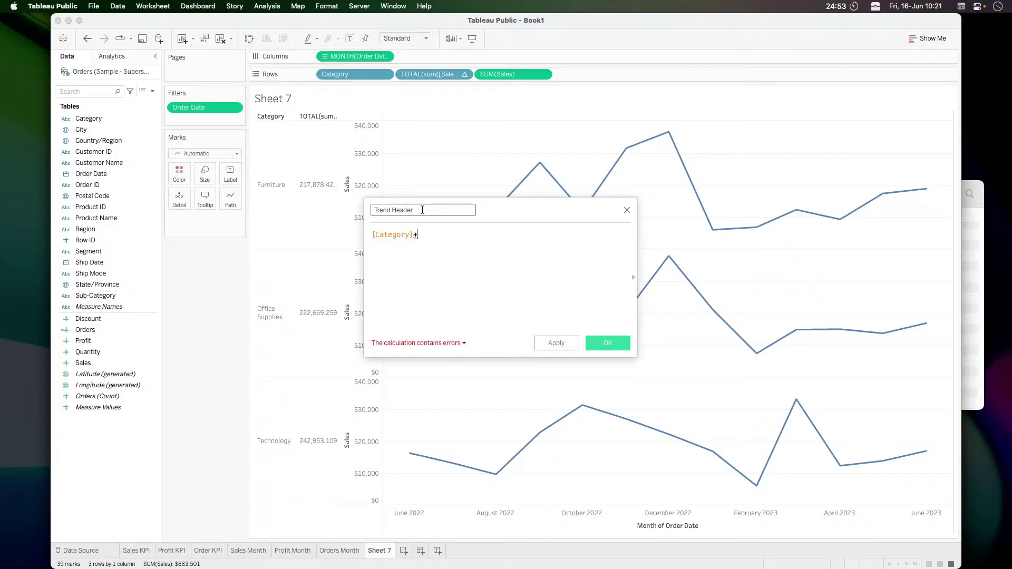
{"action": "type", "text": "\""}
{"action": "key", "text": "Return"}
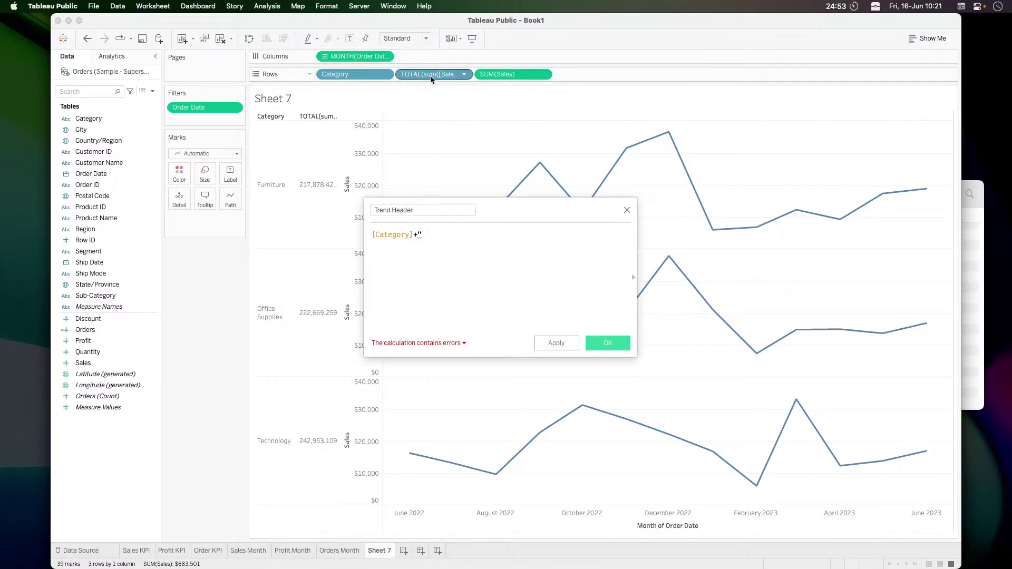
{"action": "key", "text": "Return"}
{"action": "type", "text": "st"}
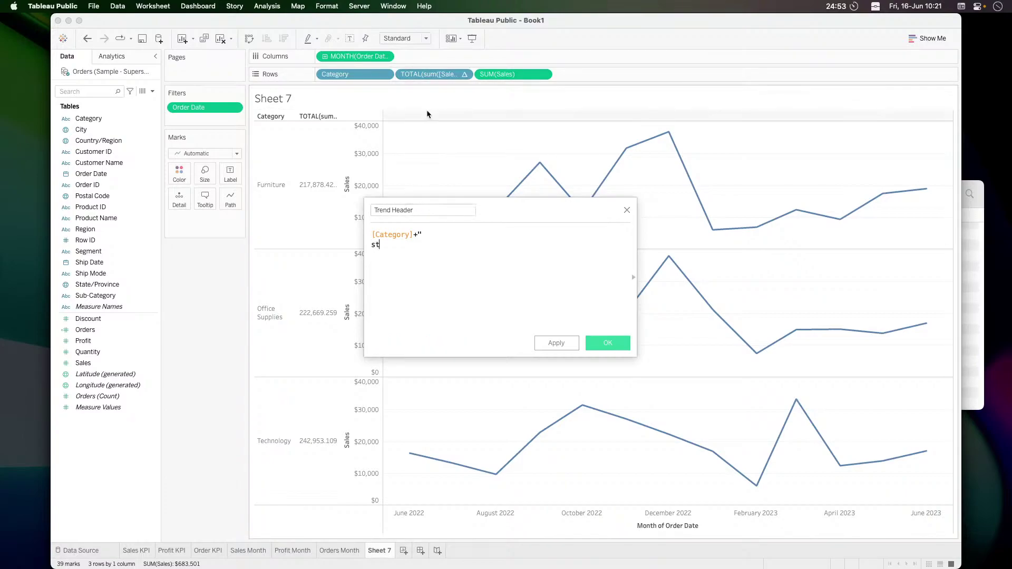
{"action": "key", "text": "BackSpace"}
{"action": "key", "text": "BackSpace"}
{"action": "type", "text": "\"+\"$\"+str"}
{"action": "key", "text": "Return"}
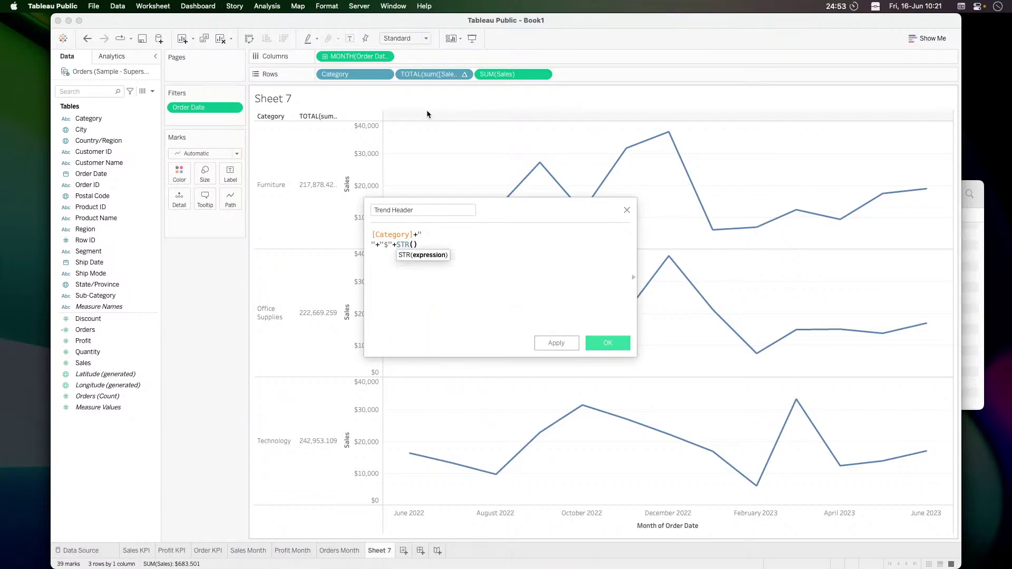
{"action": "left_click_drag", "start_coordinate": [426, 76], "coordinate": [413, 264]}
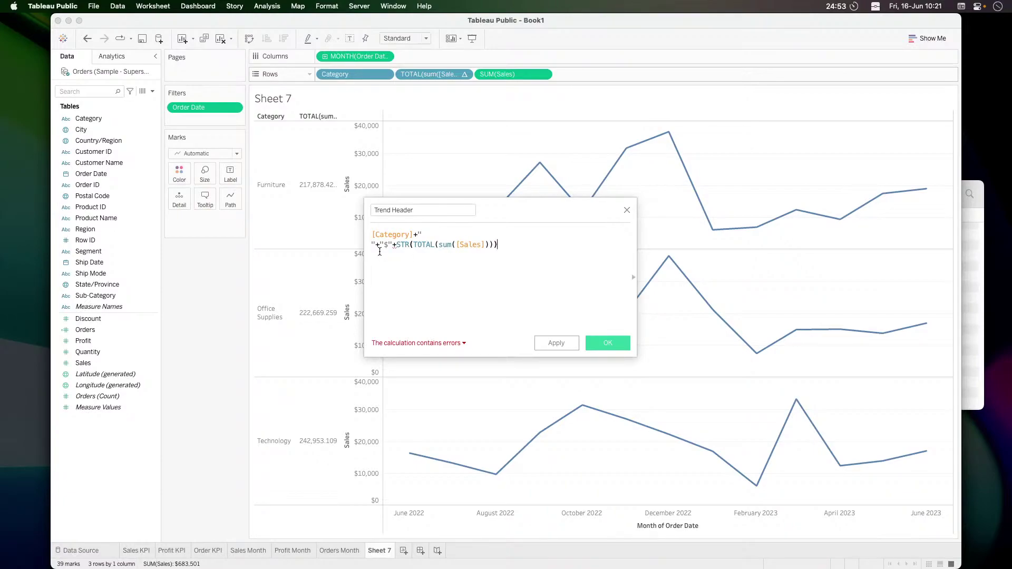
Check the formula error, wrap [Category] in attr() and apply the Trend Header calculation
{"action": "left_click", "coordinate": [420, 343]}
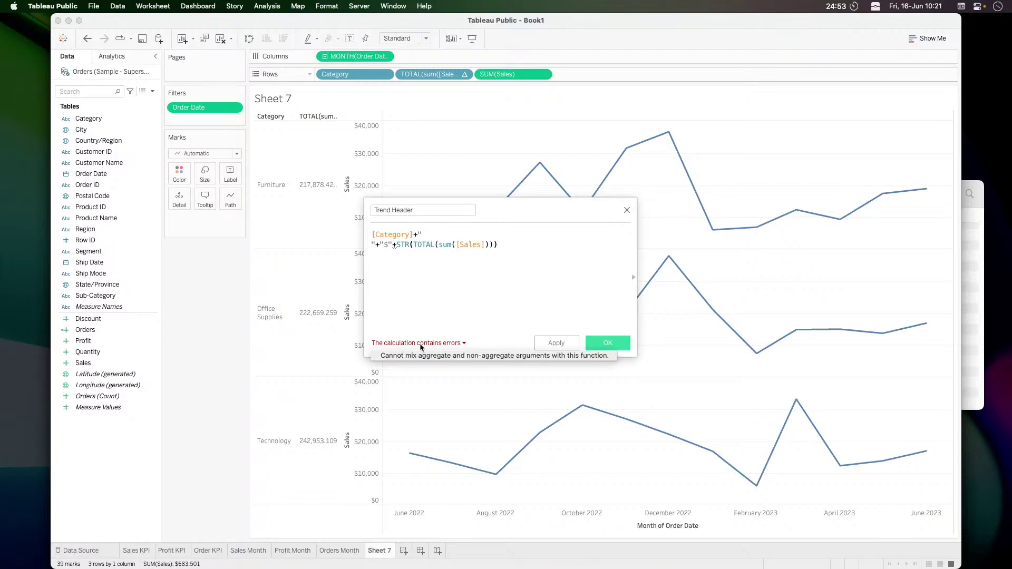
{"action": "left_click", "coordinate": [373, 238]}
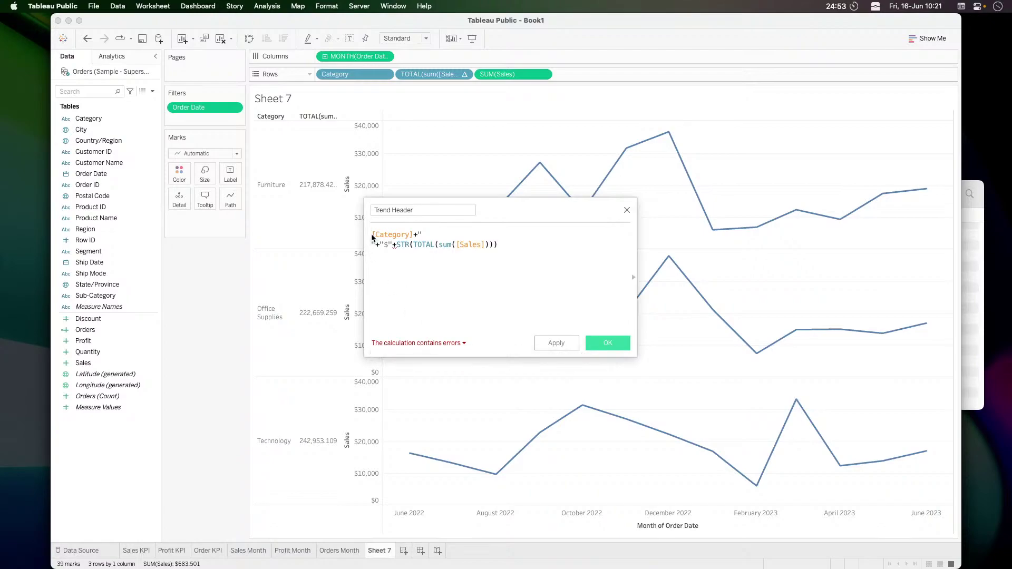
{"action": "type", "text": "attr("}
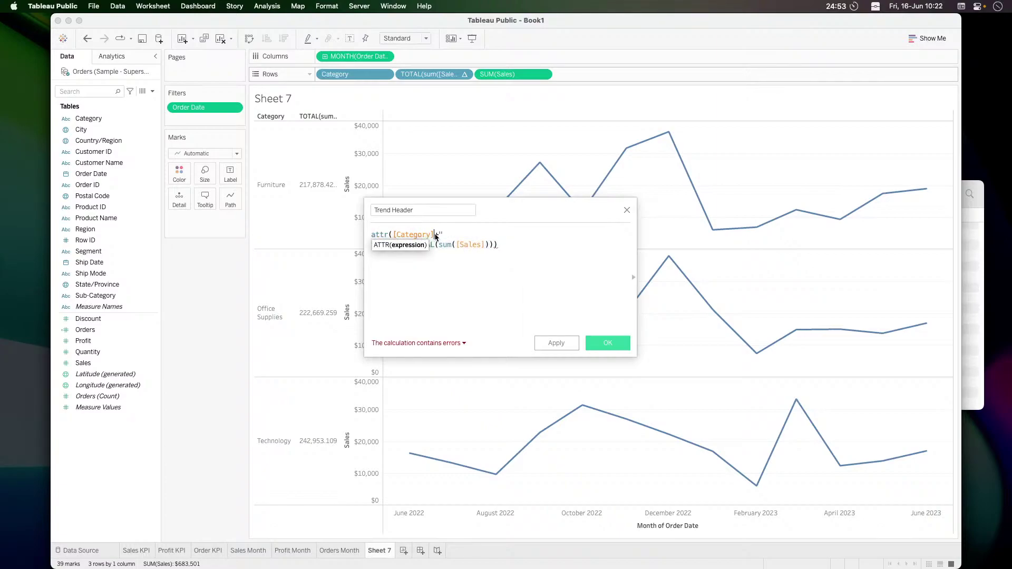
{"action": "type", "text": ")"}
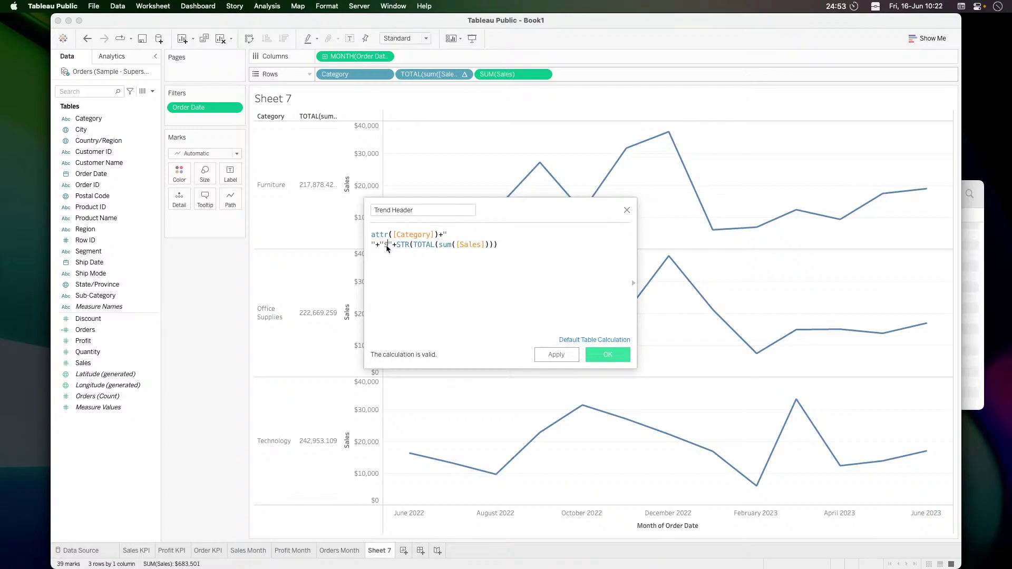
{"action": "left_click", "coordinate": [397, 249]}
{"action": "left_click", "coordinate": [444, 239]}
{"action": "left_click", "coordinate": [556, 355]}
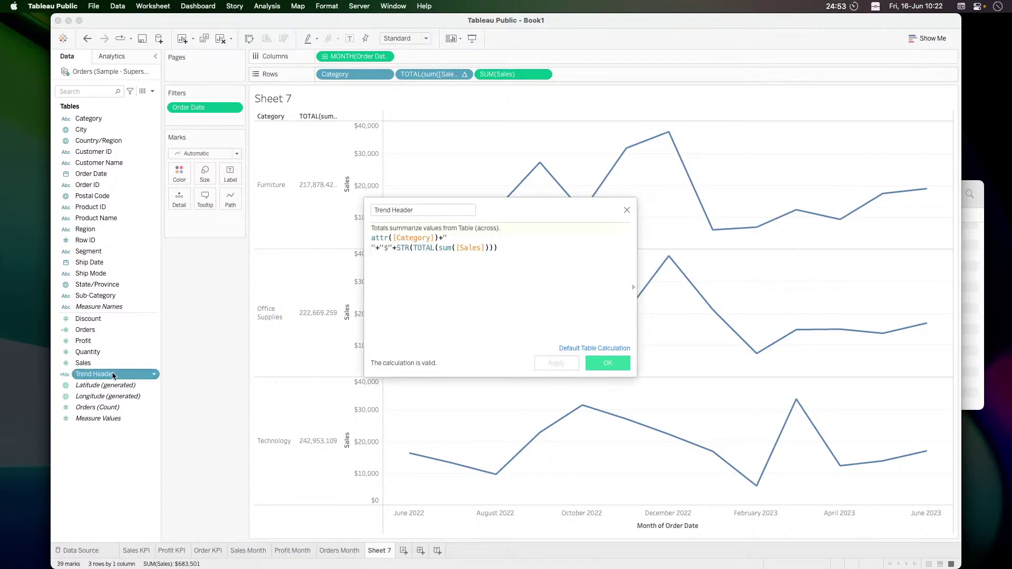
Place Trend Header on Rows between Category and the TOTAL(sum([Sales])) field, keeping the calculation editor open beside the headers
{"action": "left_click_drag", "start_coordinate": [105, 375], "coordinate": [181, 337]}
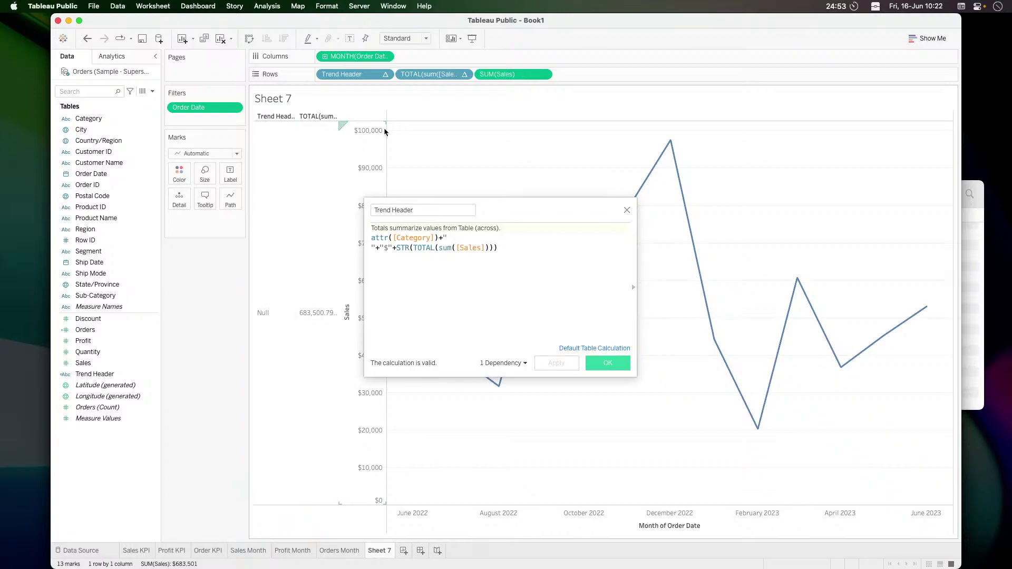
{"action": "key", "text": "super+z"}
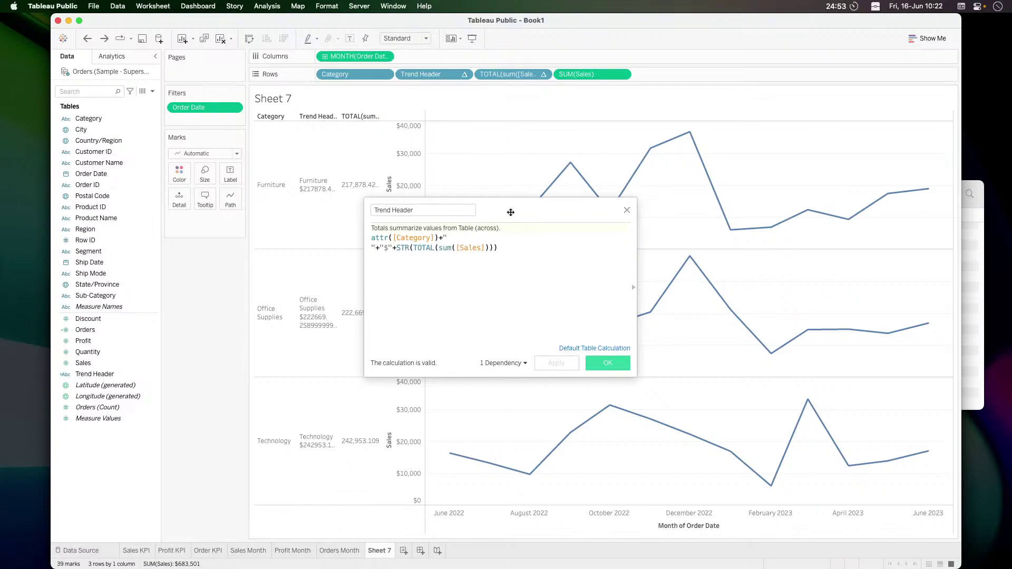
{"action": "left_click_drag", "start_coordinate": [509, 212], "coordinate": [628, 204]}
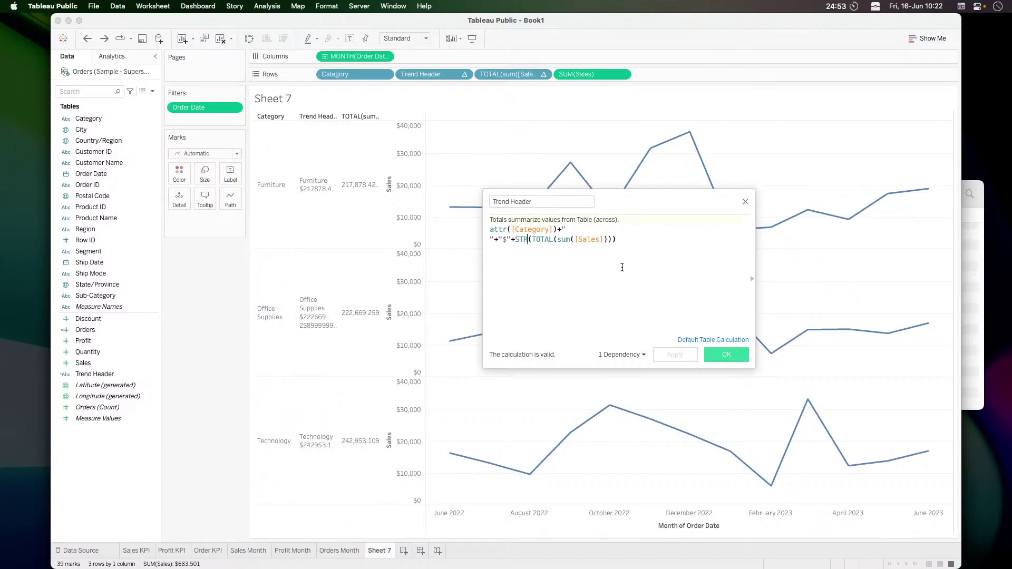
Wrap TOTAL(sum([Sales])) in round() within the Trend Header formula and apply the change
{"action": "type", "text": "round("}
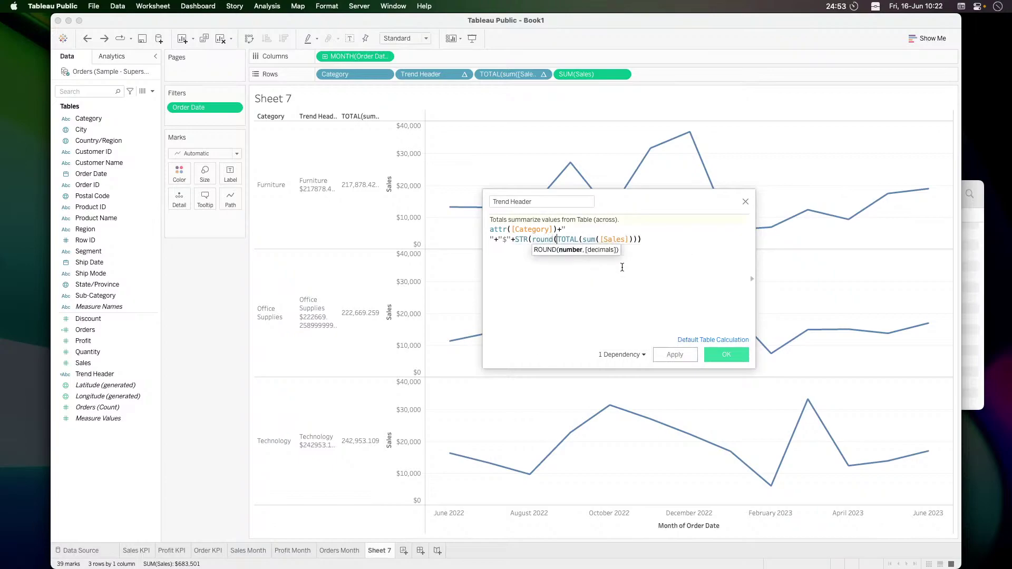
{"action": "left_click", "coordinate": [642, 239]}
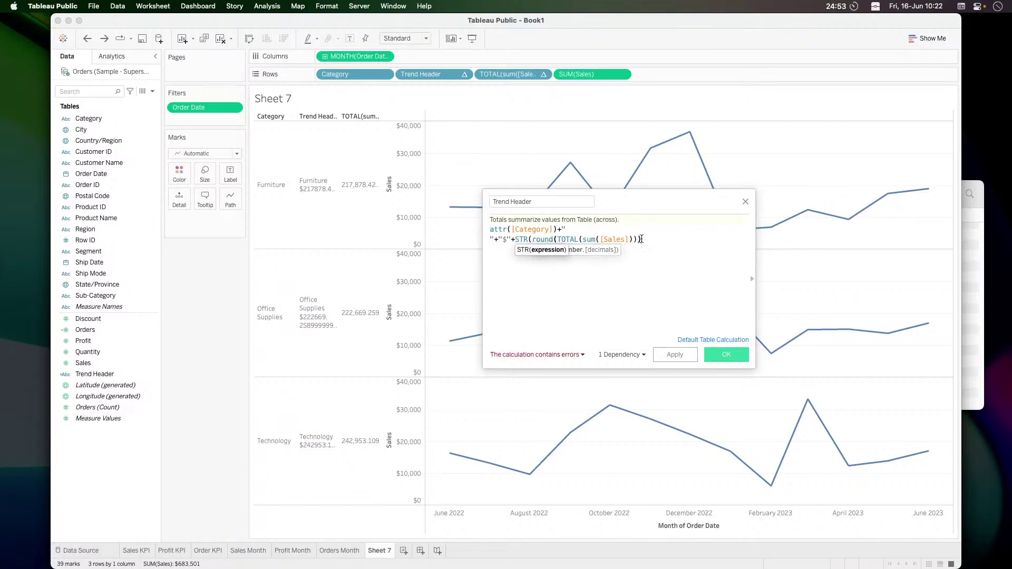
{"action": "type", "text": ")"}
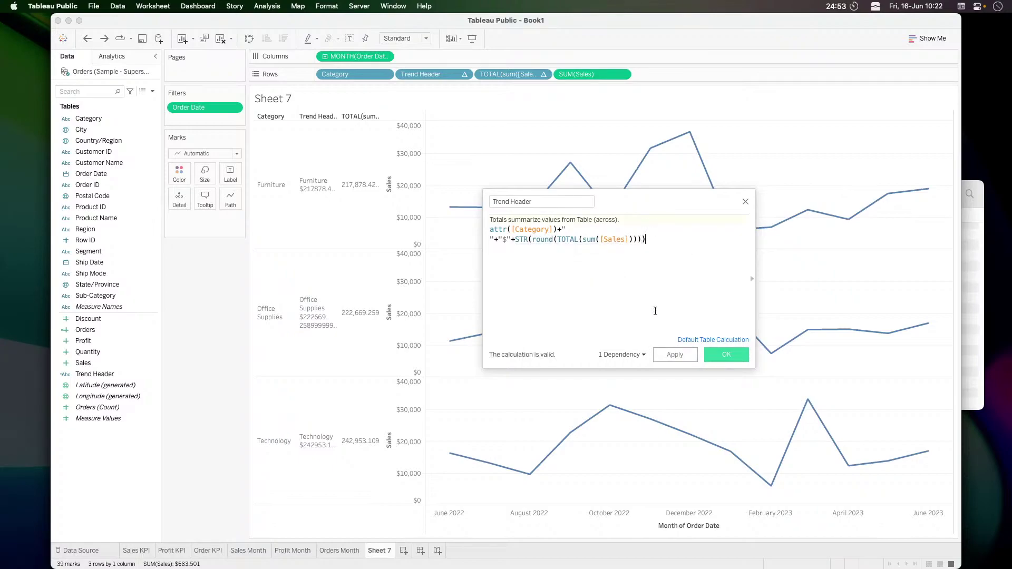
{"action": "left_click", "coordinate": [670, 356]}
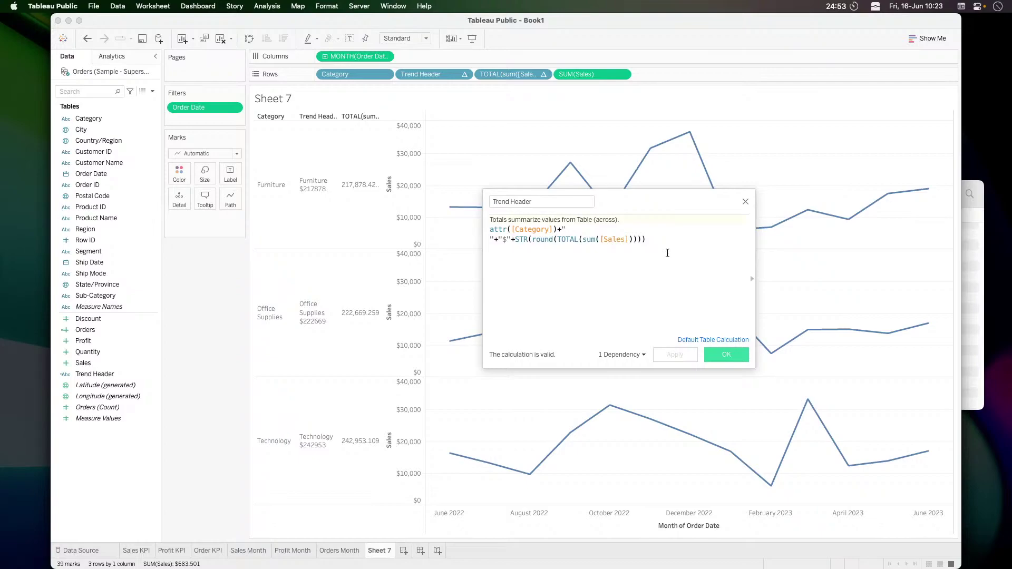
Remove the TOTAL(sum([Sales])) field from Rows while keeping the Trend Header calculation open for editing
{"action": "left_click", "coordinate": [653, 242]}
{"action": "left_click_drag", "start_coordinate": [509, 74], "coordinate": [206, 372]}
{"action": "left_click", "coordinate": [648, 247]}
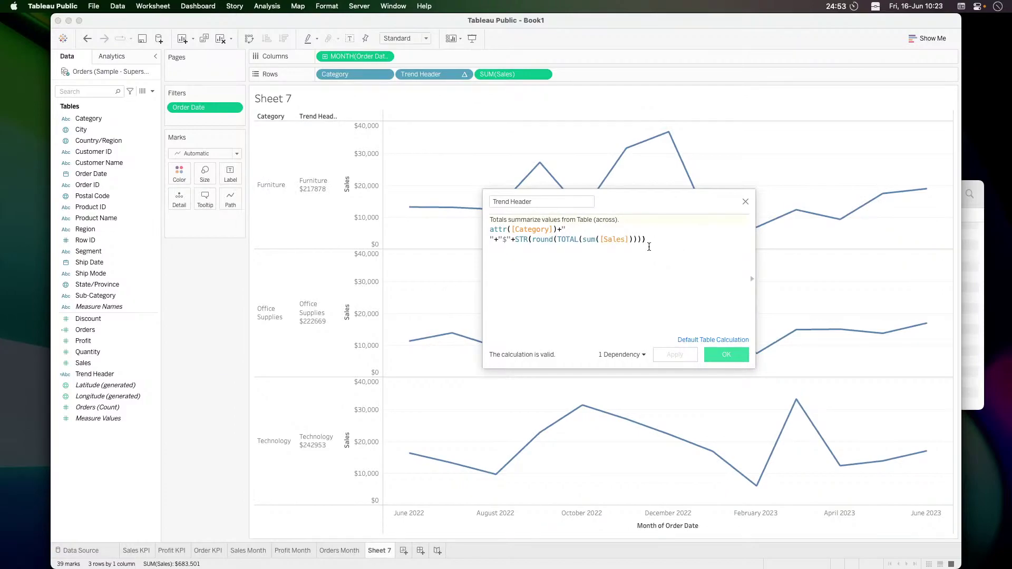
Wrap the STR(round(TOTAL(sum([Sales])))) part of the Trend Header formula in left() with a length of 3
{"action": "left_click", "coordinate": [517, 241]}
{"action": "type", "text": "left("}
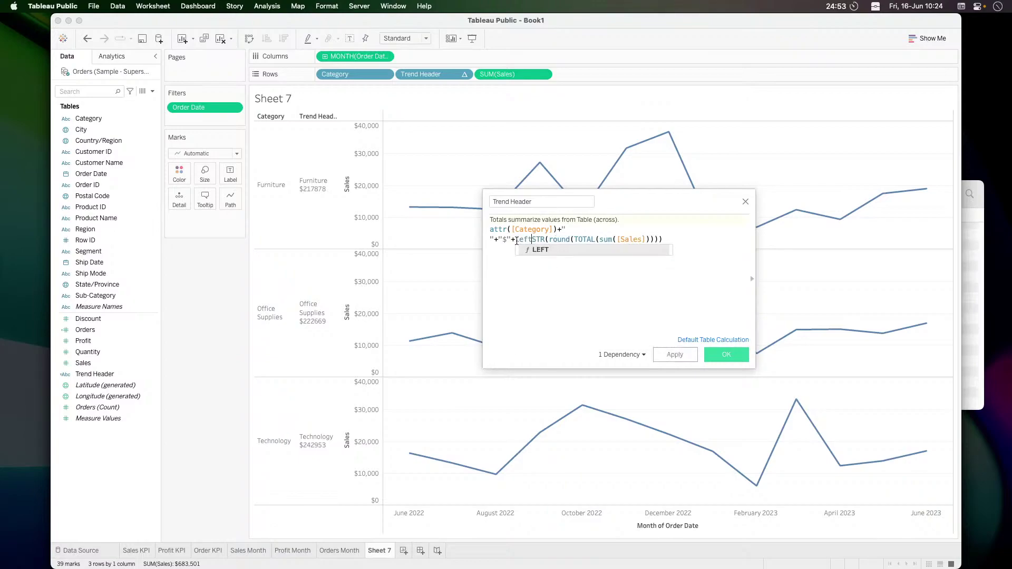
{"action": "key", "text": "End"}
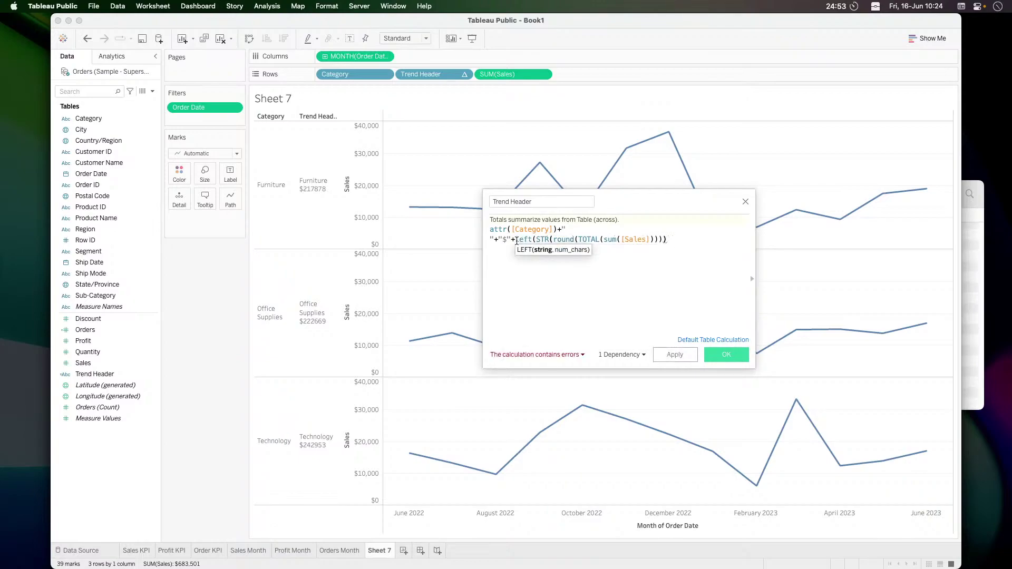
{"action": "type", "text": ",3)"}
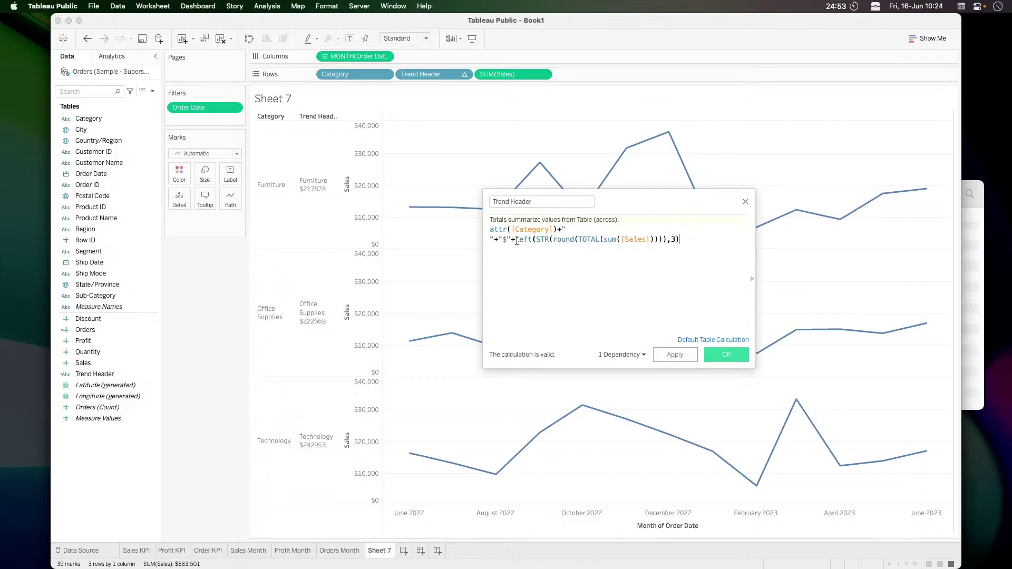
Append +","+ to the Trend Header formula, followed by a copy of the whole left(STR(round(TOTAL(sum([Sales])))),3) expression
{"action": "type", "text": "+\",\"+right"}
{"action": "key", "text": "Return"}
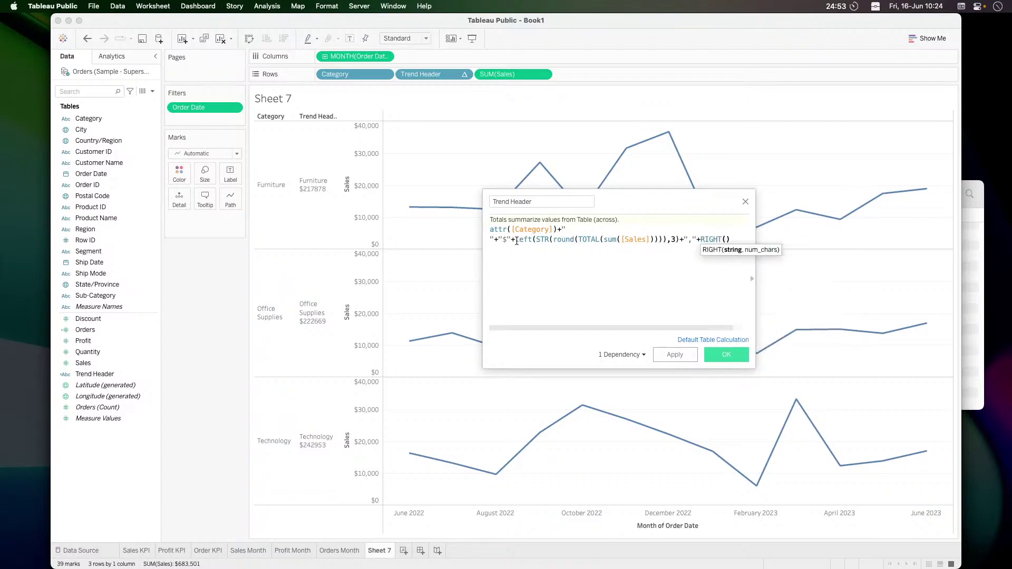
{"action": "left_click", "coordinate": [730, 238]}
{"action": "left_click_drag", "start_coordinate": [731, 239], "coordinate": [701, 239]}
{"action": "key", "text": "BackSpace"}
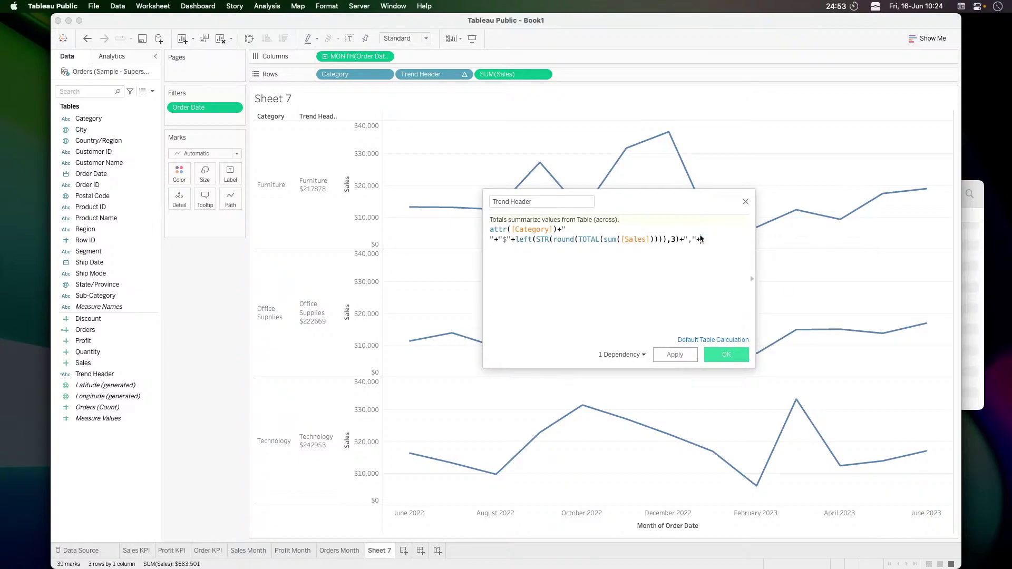
{"action": "left_click_drag", "start_coordinate": [679, 240], "coordinate": [516, 235]}
{"action": "key", "text": "super+c"}
{"action": "left_click", "coordinate": [716, 240]}
{"action": "key", "text": "super+v"}
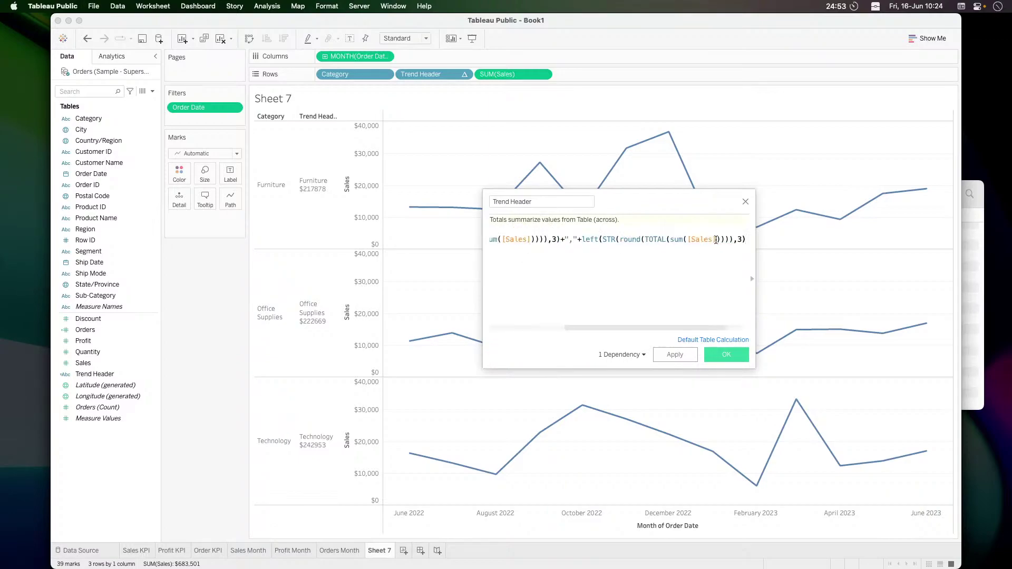
Change the function of the copied expression from left to right and apply the Trend Header calculation
{"action": "double_click", "coordinate": [590, 239]}
{"action": "type", "text": "right"}
{"action": "key", "text": "super+Right"}
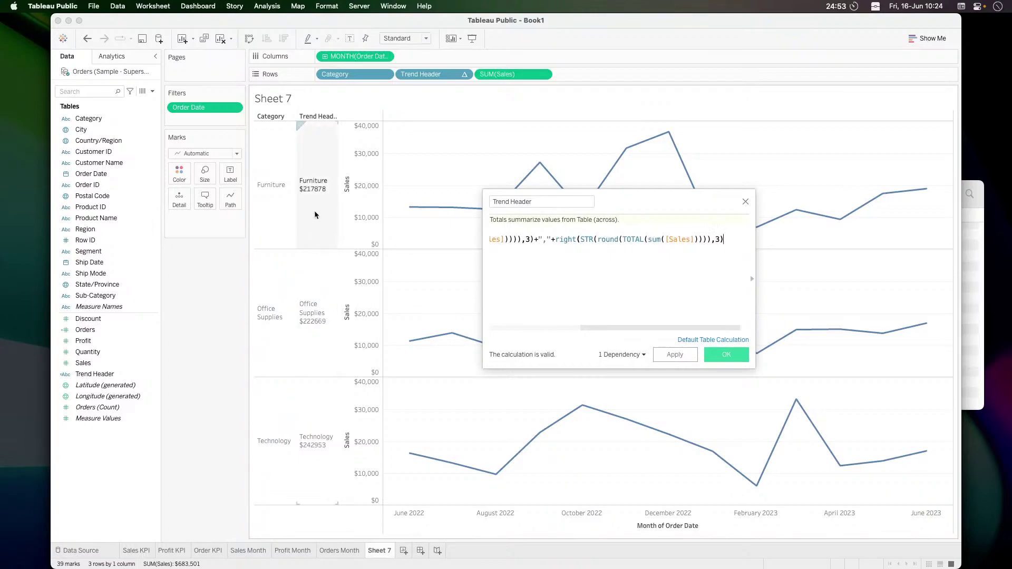
{"action": "left_click", "coordinate": [531, 239]}
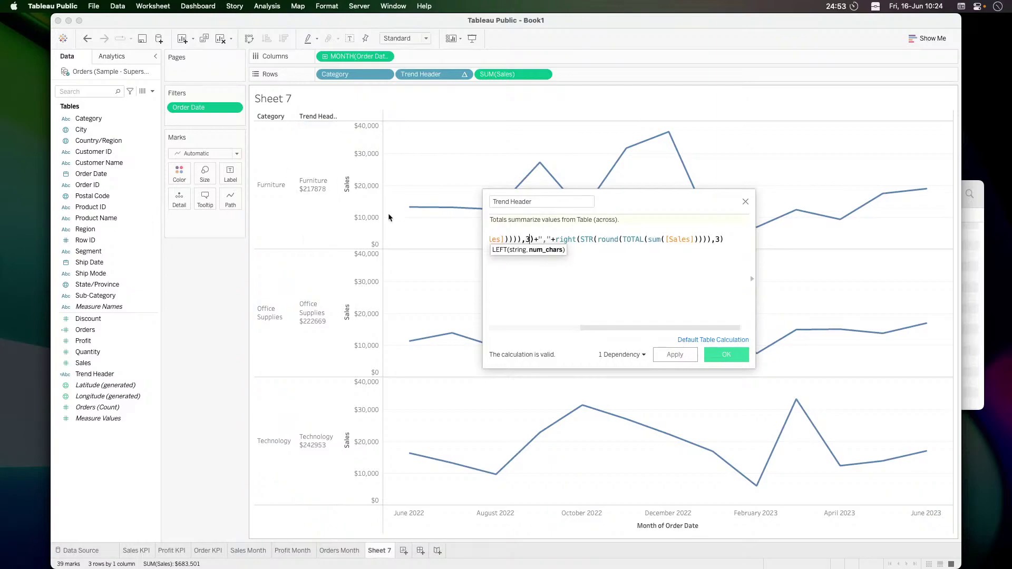
{"action": "left_click", "coordinate": [676, 355]}
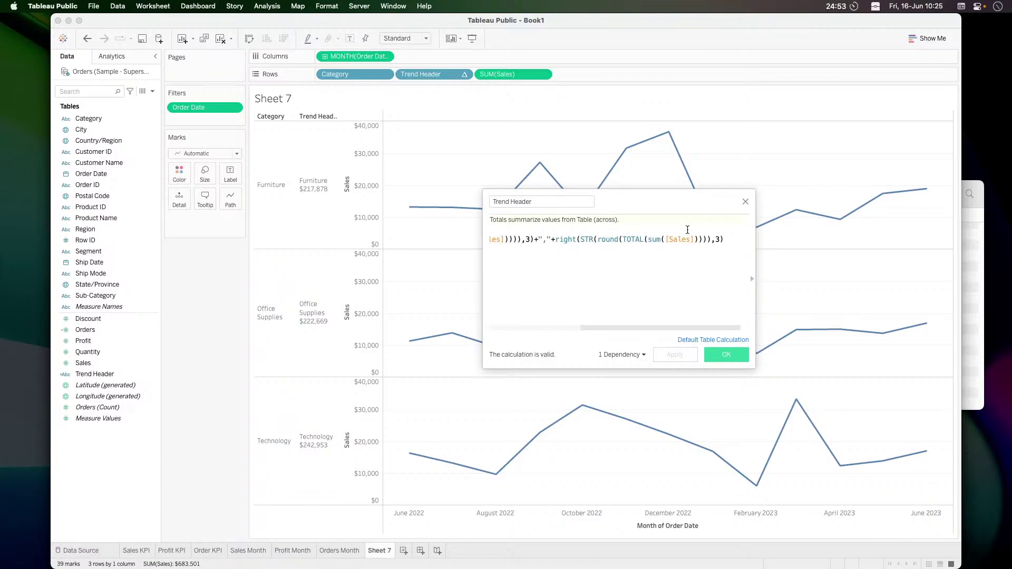
Review the complete Trend Header formula from start to end and save the calculation
{"action": "left_click_drag", "start_coordinate": [726, 240], "coordinate": [530, 237]}
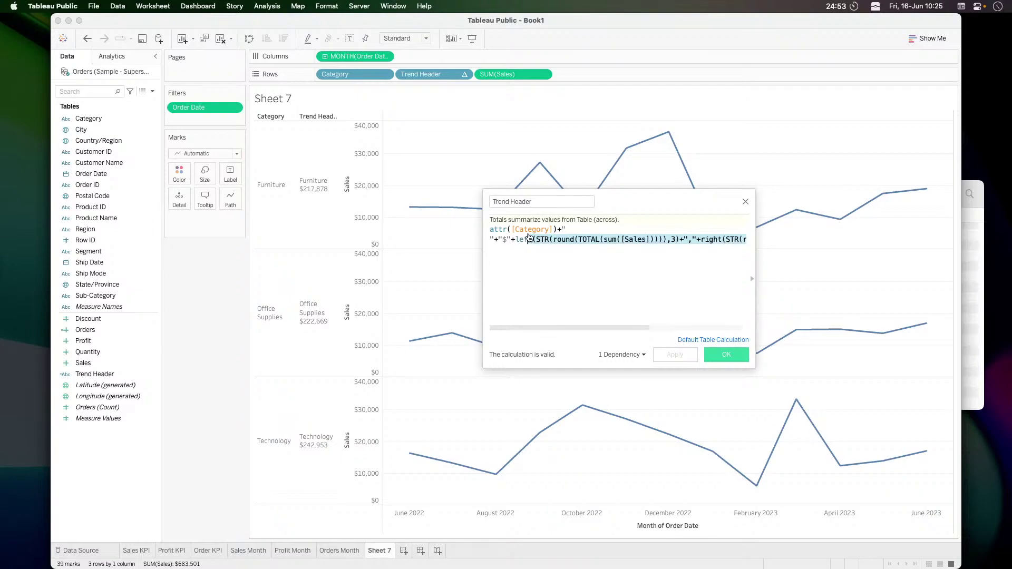
{"action": "left_click_drag", "start_coordinate": [530, 238], "coordinate": [775, 238]}
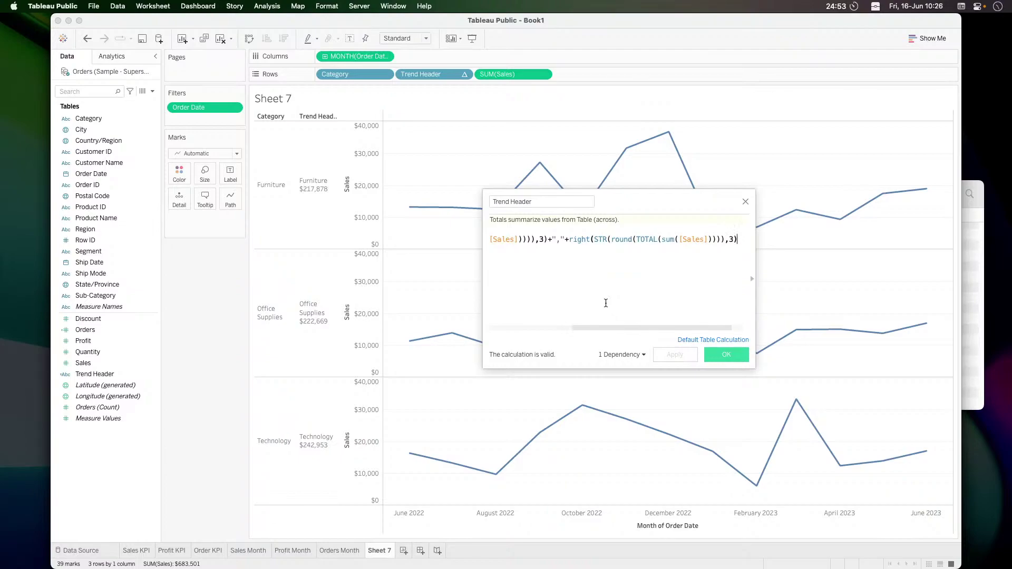
{"action": "left_click", "coordinate": [731, 354]}
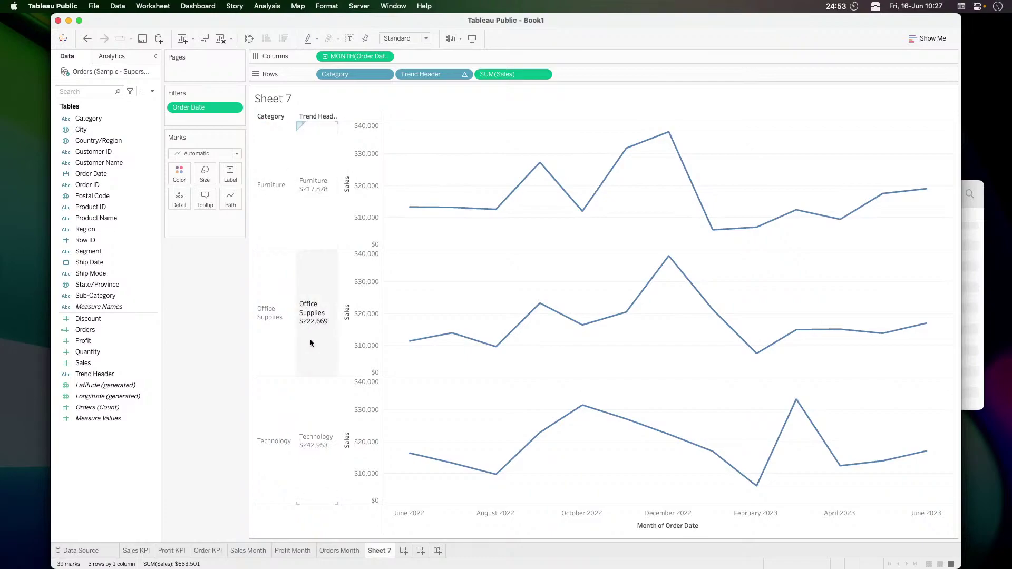
Try taking Category off Rows, undo it, then test Category on Detail and undo its removal from there
{"action": "left_click_drag", "start_coordinate": [354, 76], "coordinate": [200, 343]}
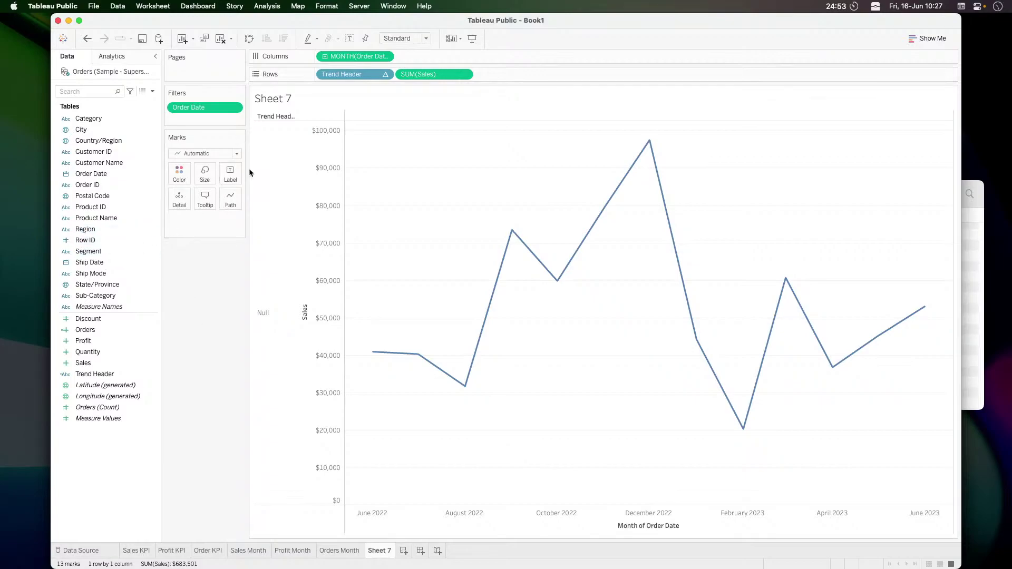
{"action": "left_click_drag", "start_coordinate": [250, 173], "coordinate": [259, 172]}
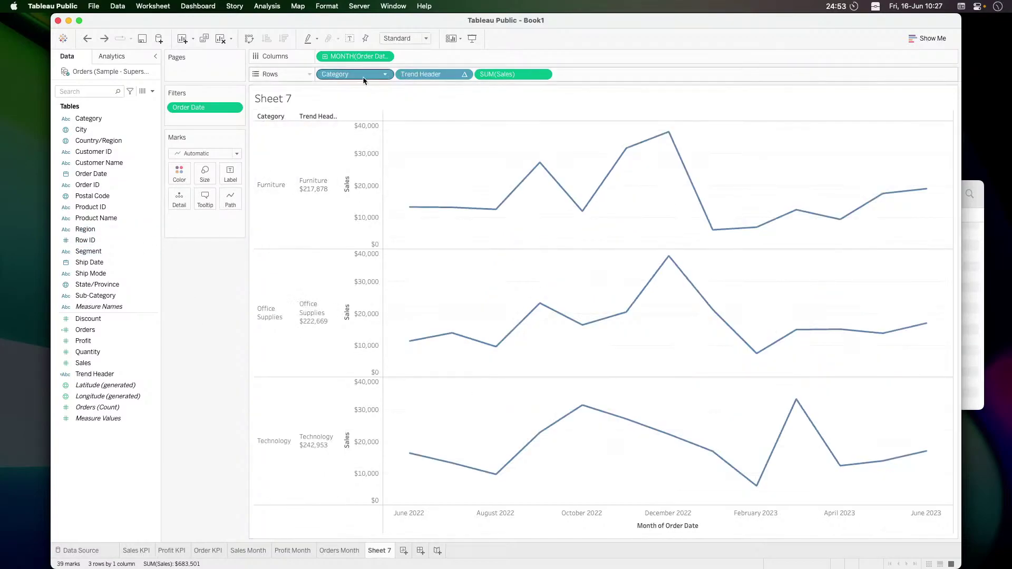
{"action": "left_click_drag", "start_coordinate": [362, 79], "coordinate": [180, 200]}
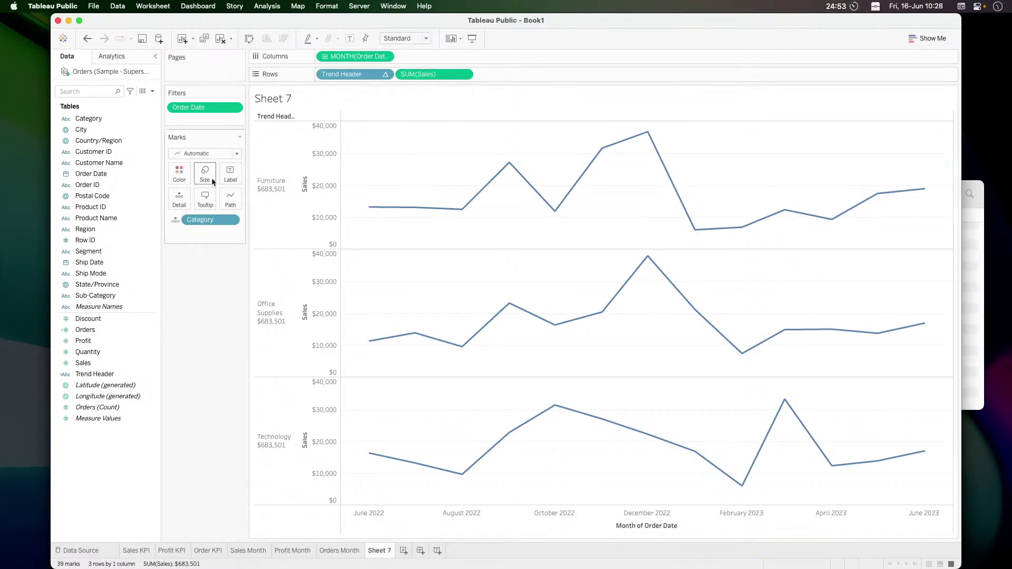
{"action": "mouse_move", "coordinate": [205, 222]}
{"action": "left_mouse_down"}
{"action": "mouse_move", "coordinate": [198, 294]}
{"action": "mouse_move", "coordinate": [208, 222]}
{"action": "left_mouse_up"}
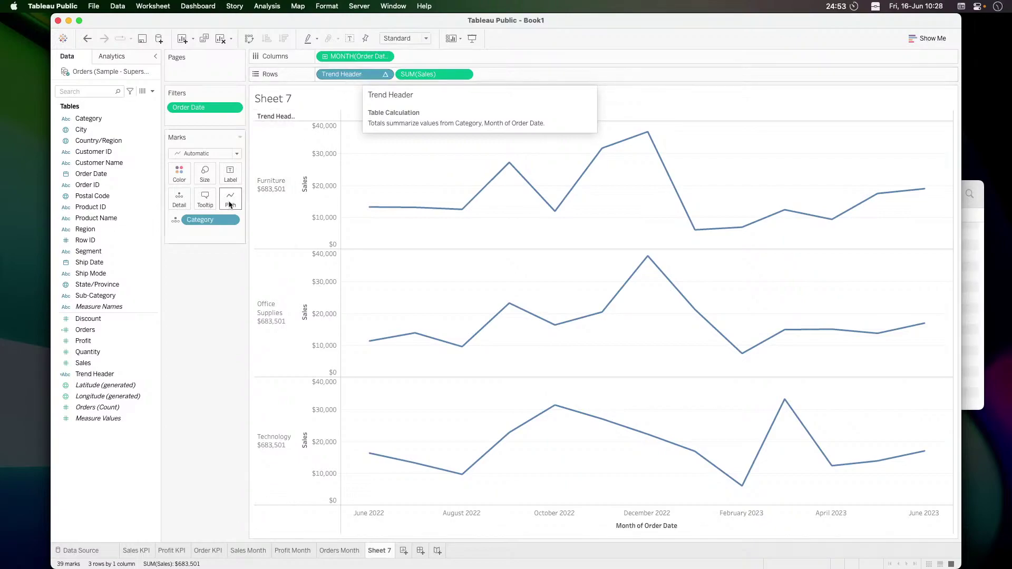
{"action": "left_click_drag", "start_coordinate": [198, 225], "coordinate": [188, 308]}
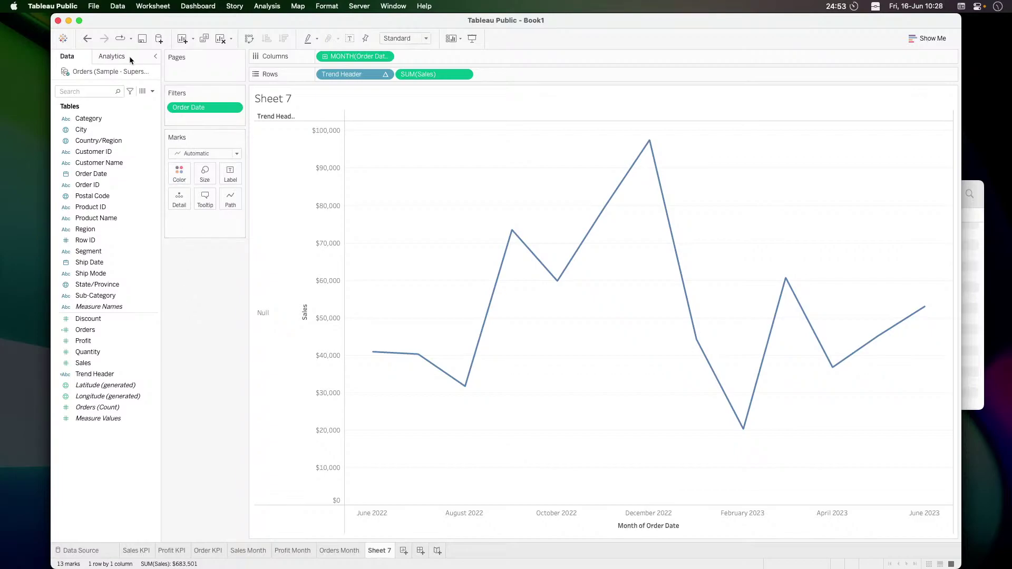
{"action": "left_click", "coordinate": [88, 39]}
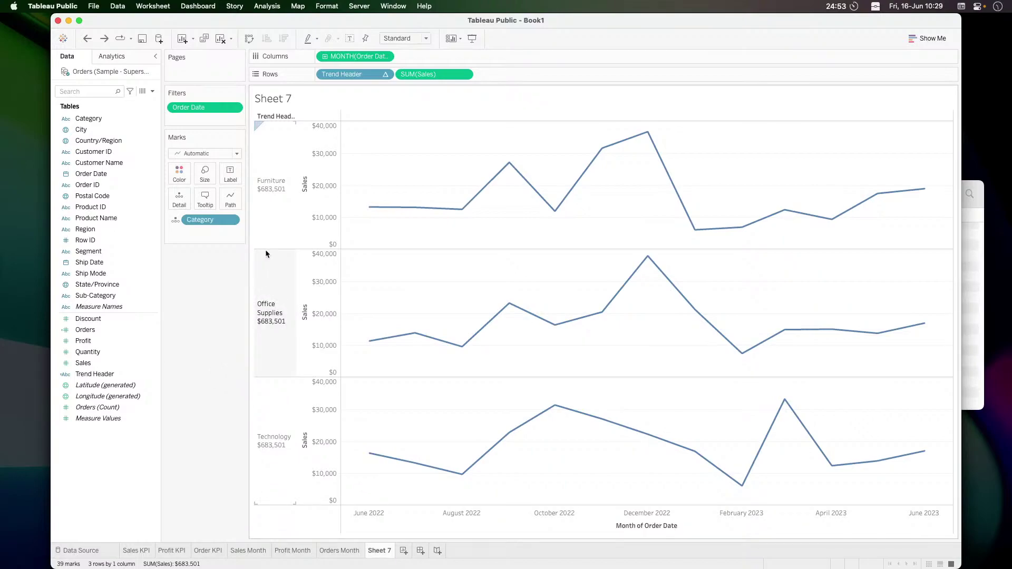
Open the Trend Header field's formatting and compare the header values with the published #WOW2023 Week 24 viz in Chrome
{"action": "right_click", "coordinate": [279, 207]}
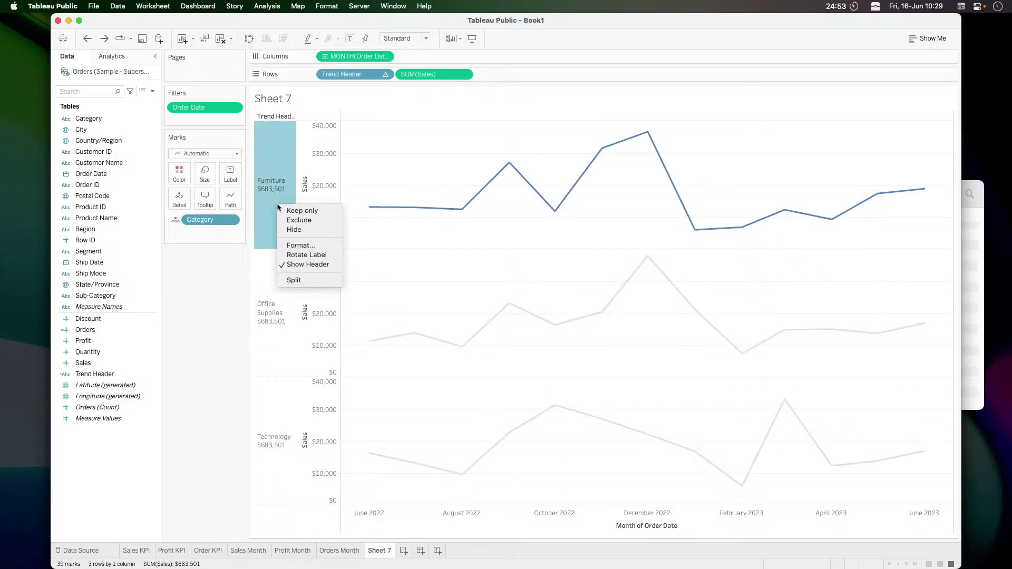
{"action": "left_click", "coordinate": [299, 245]}
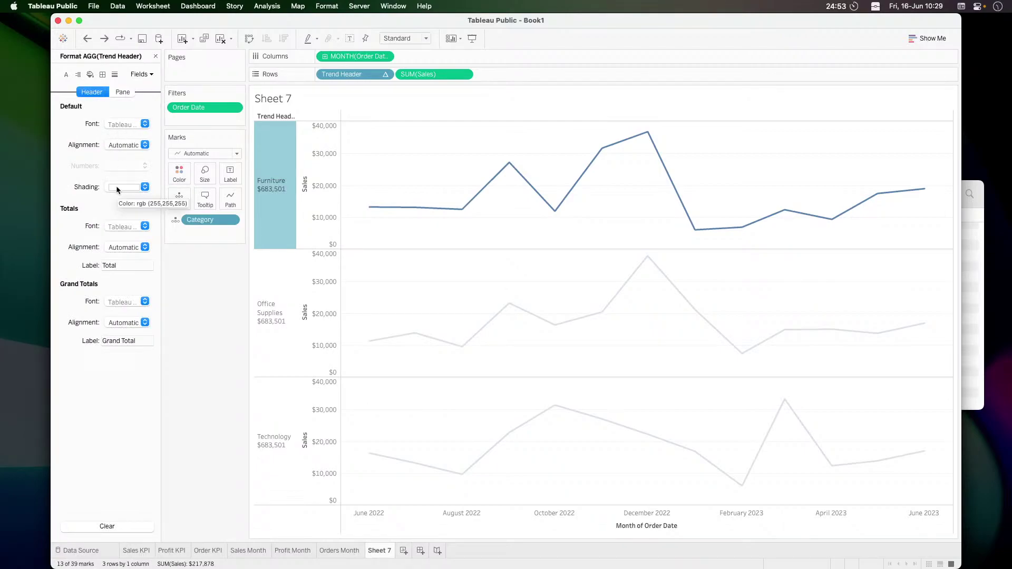
{"action": "key", "text": "super+Tab"}
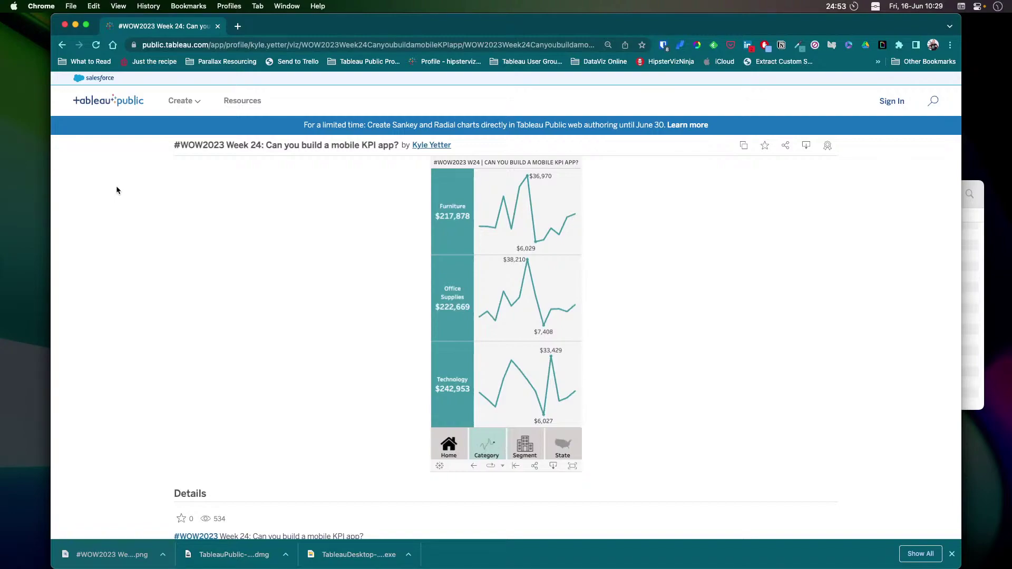
{"action": "mouse_move", "coordinate": [455, 207]}
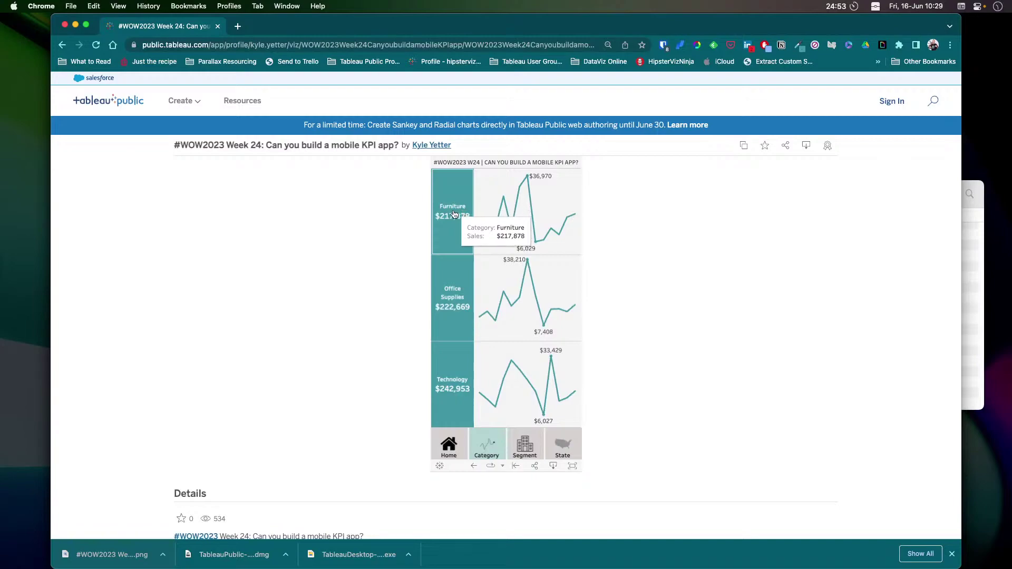
{"action": "mouse_move", "coordinate": [449, 306]}
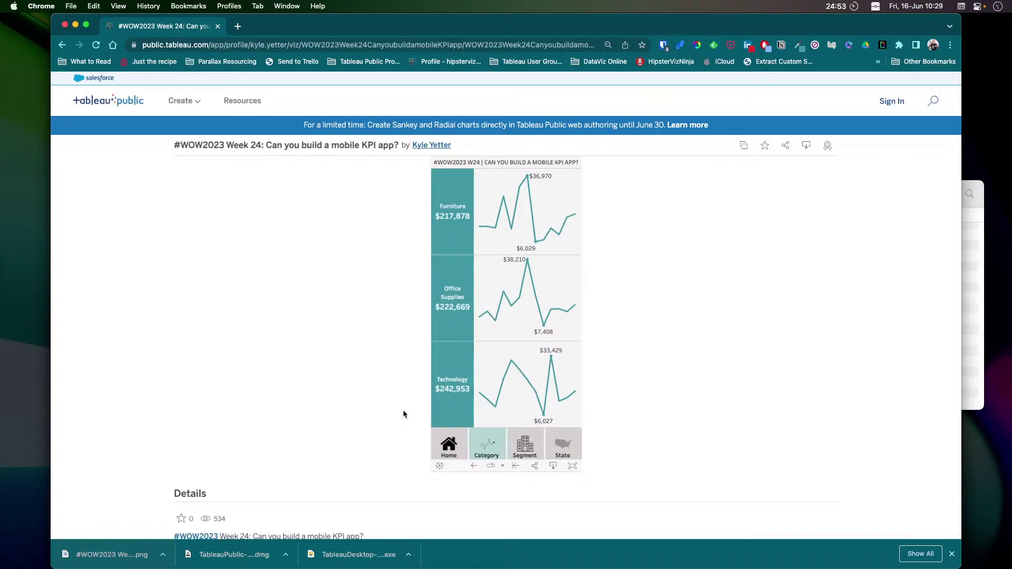
{"action": "key", "text": "super+Tab"}
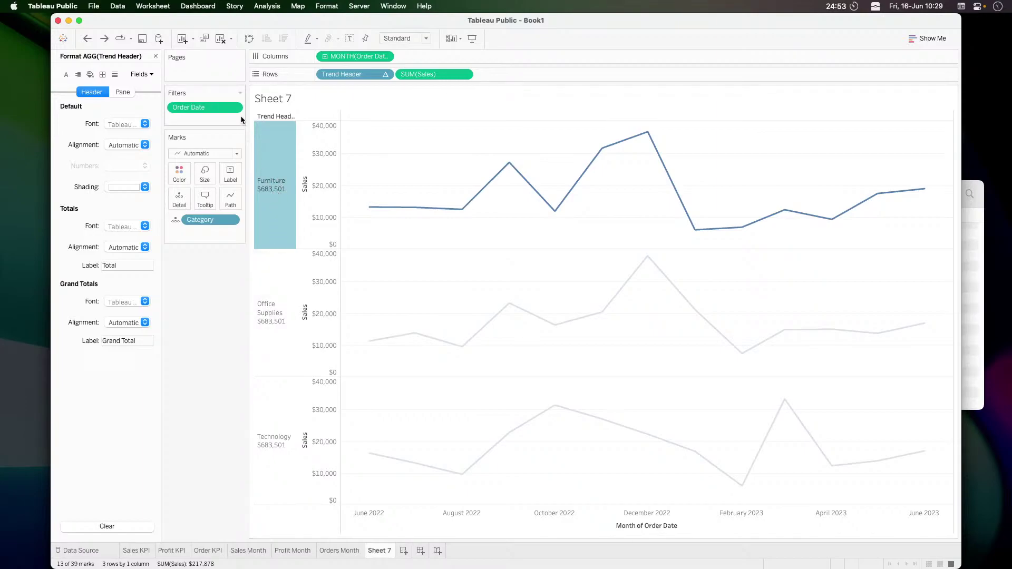
Try computing Trend Header using Category and Table (across then down), and set it back to Table (across)
{"action": "left_click", "coordinate": [385, 74]}
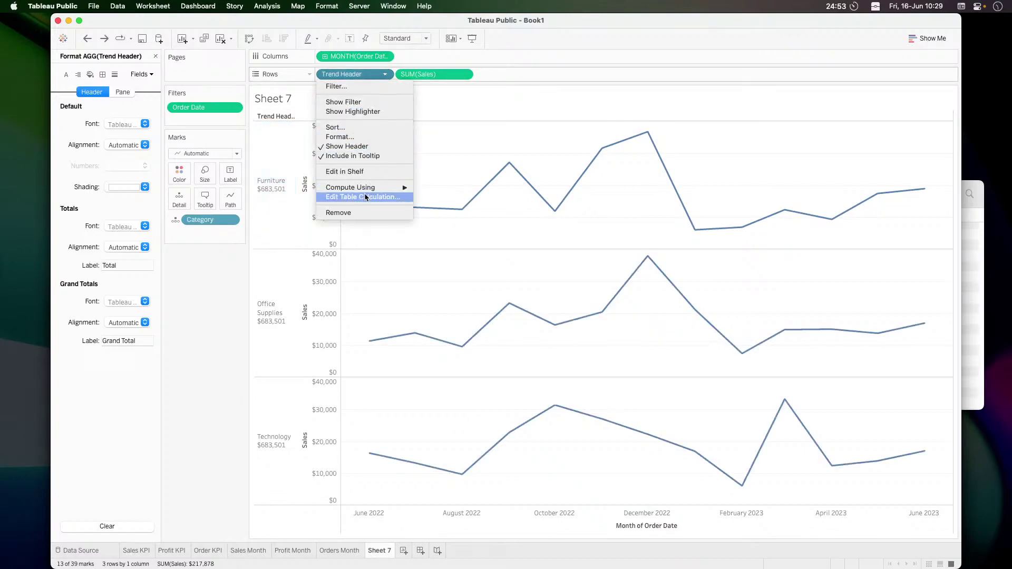
{"action": "mouse_move", "coordinate": [365, 189]}
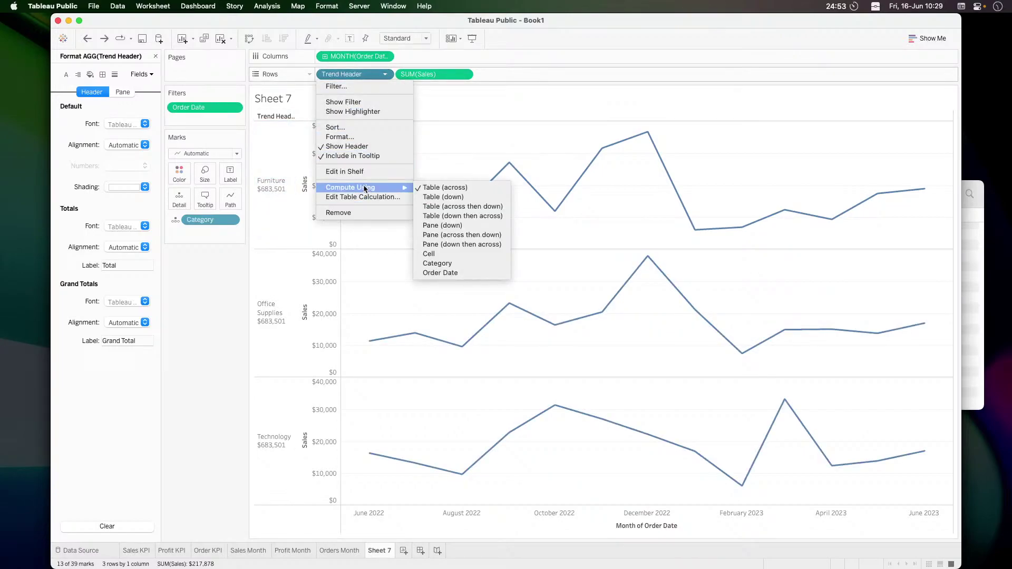
{"action": "left_click", "coordinate": [440, 263]}
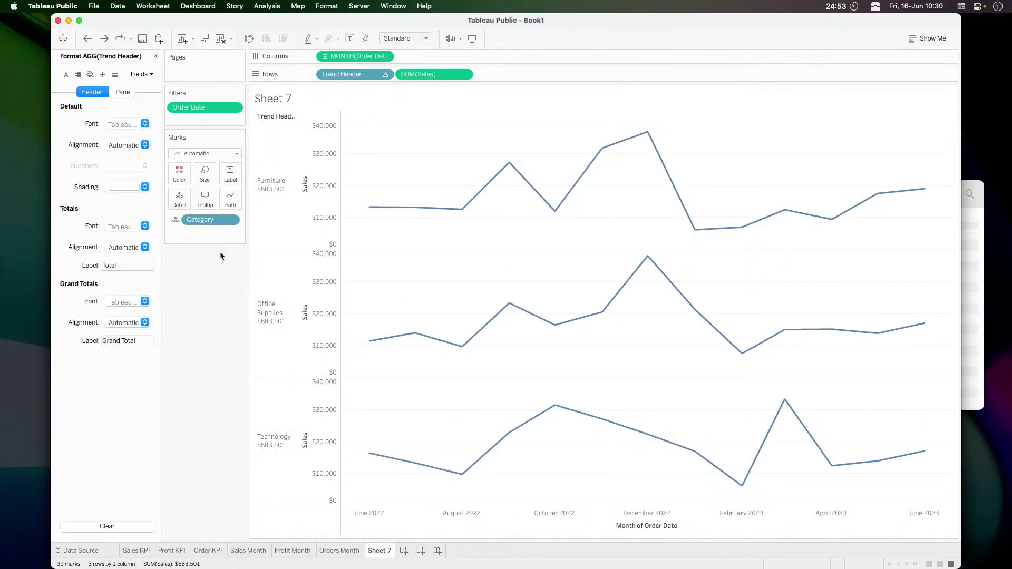
{"action": "left_click", "coordinate": [385, 74]}
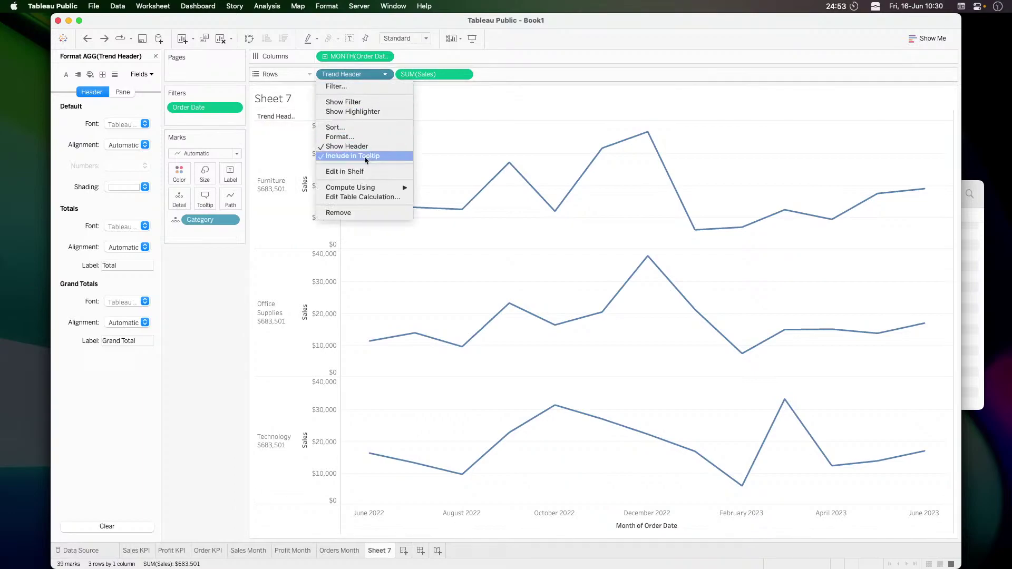
{"action": "left_click", "coordinate": [353, 198]}
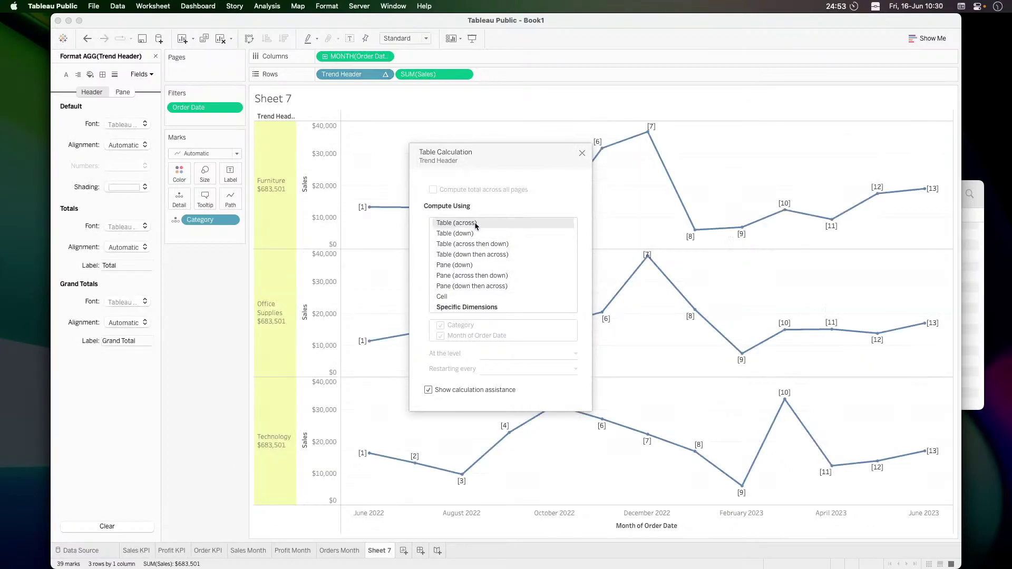
{"action": "left_click", "coordinate": [473, 242]}
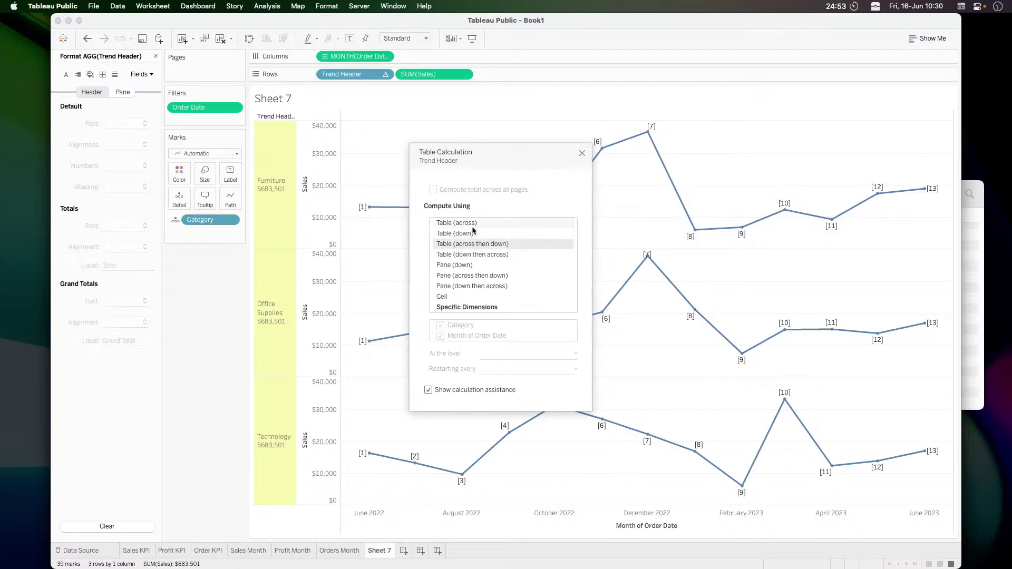
{"action": "left_click", "coordinate": [472, 225]}
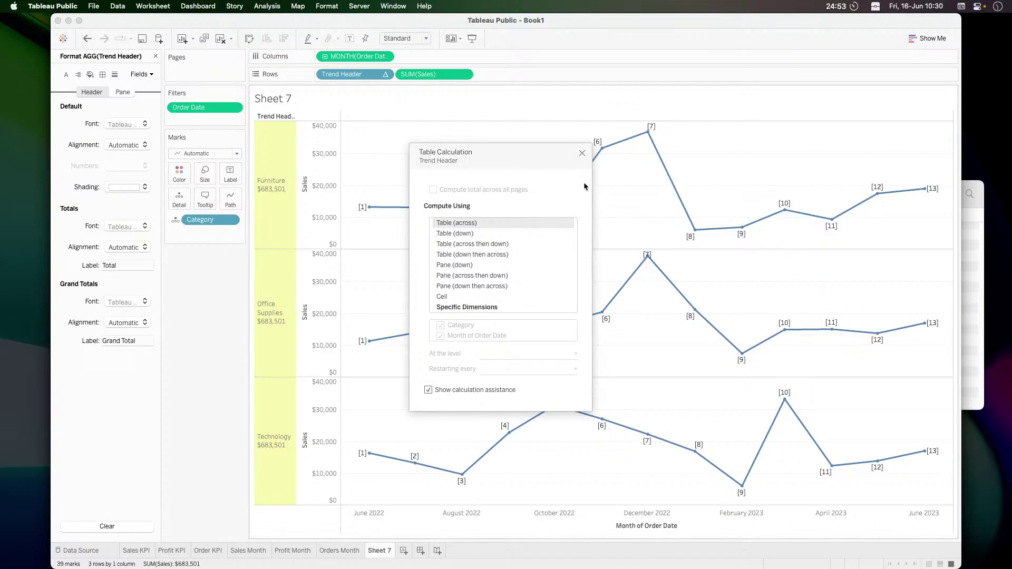
{"action": "left_click", "coordinate": [582, 154]}
Move Category from Detail back to Rows ahead of Trend Header and hide the Category header
{"action": "left_click_drag", "start_coordinate": [200, 220], "coordinate": [321, 78]}
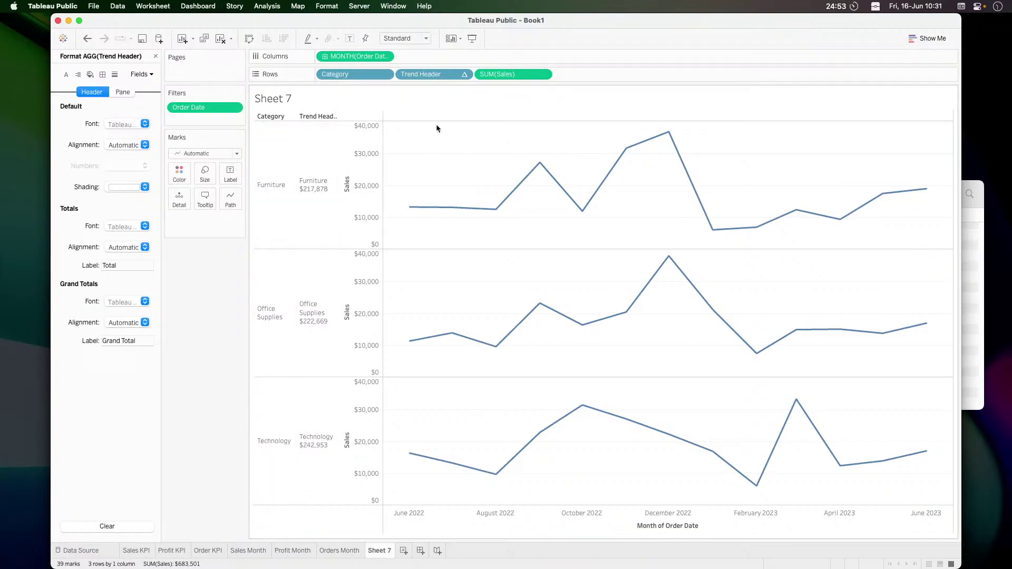
{"action": "left_click", "coordinate": [385, 74]}
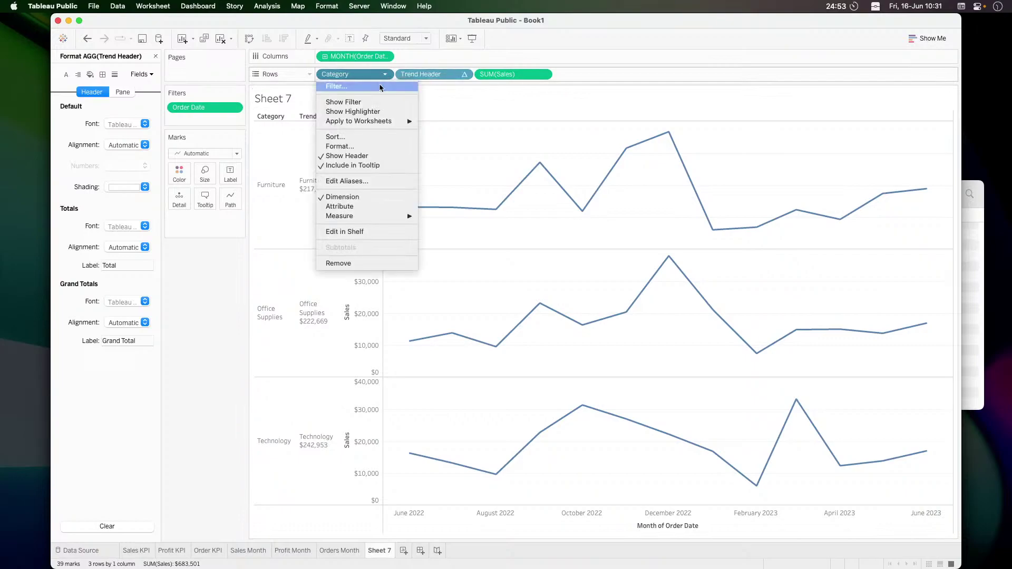
{"action": "left_click", "coordinate": [362, 156]}
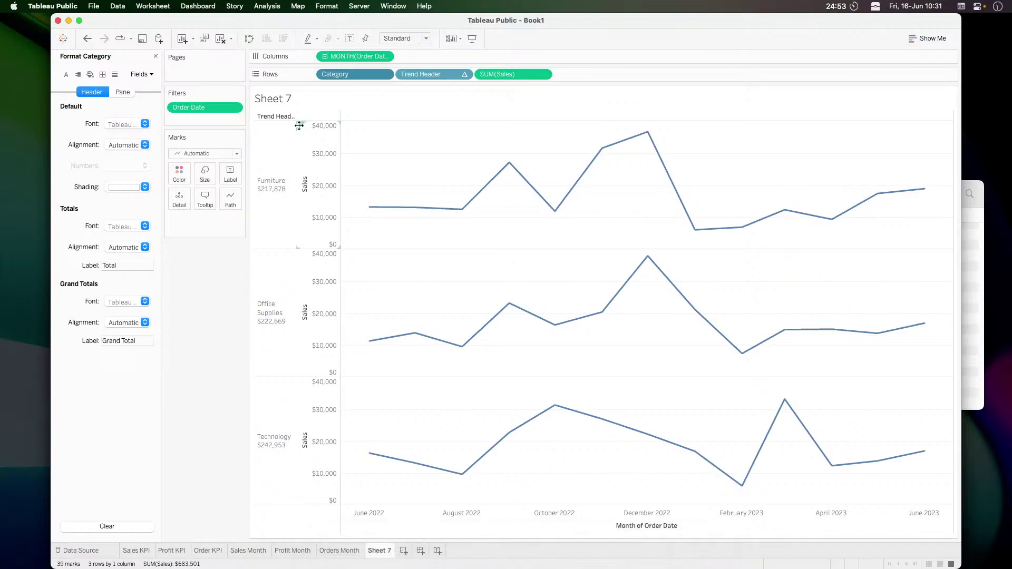
Open the Trend Header field's formatting and shade its headers with the custom teal colour
{"action": "right_click", "coordinate": [274, 117]}
{"action": "left_click", "coordinate": [214, 321]}
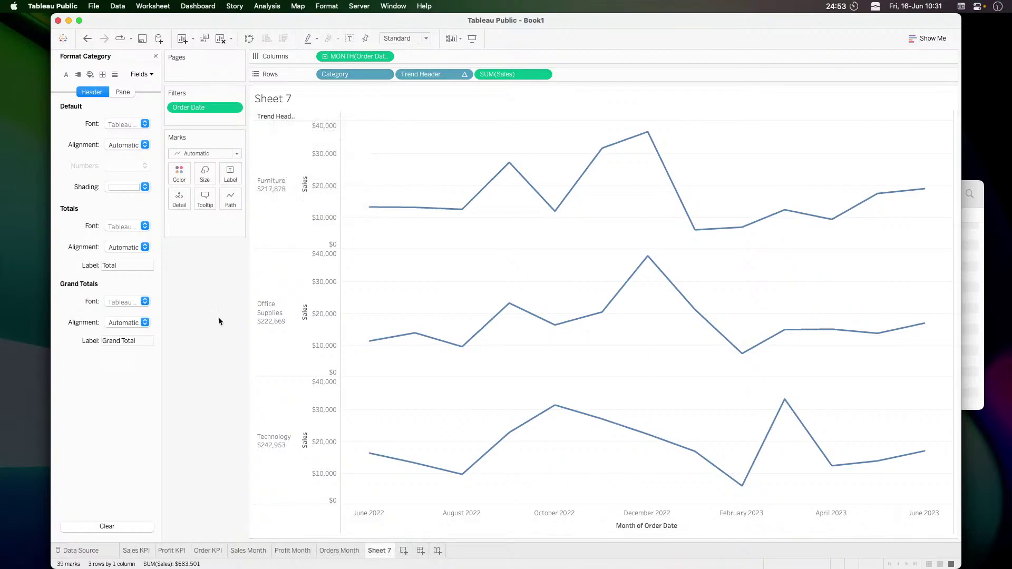
{"action": "right_click", "coordinate": [267, 172]}
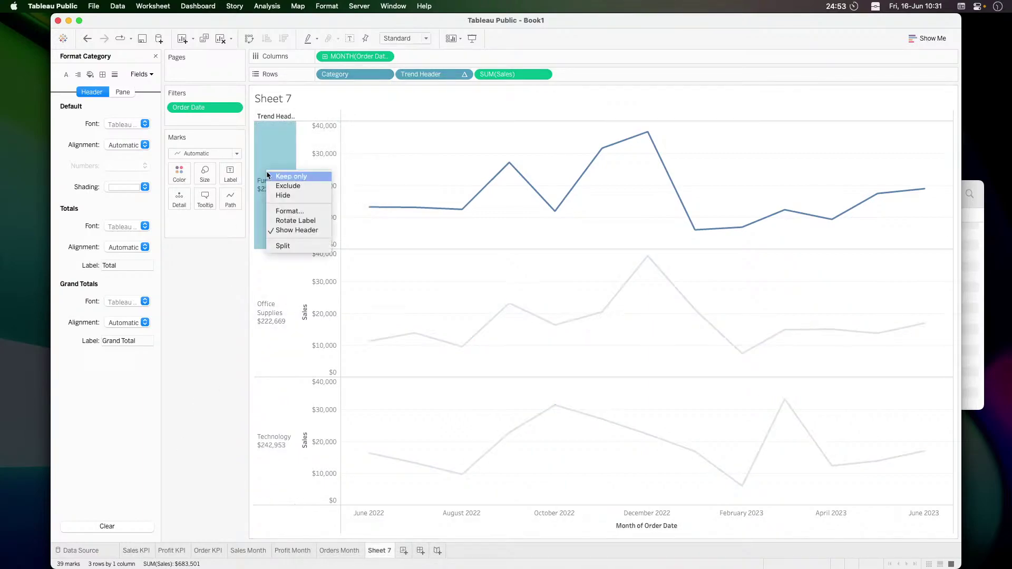
{"action": "left_click", "coordinate": [280, 211]}
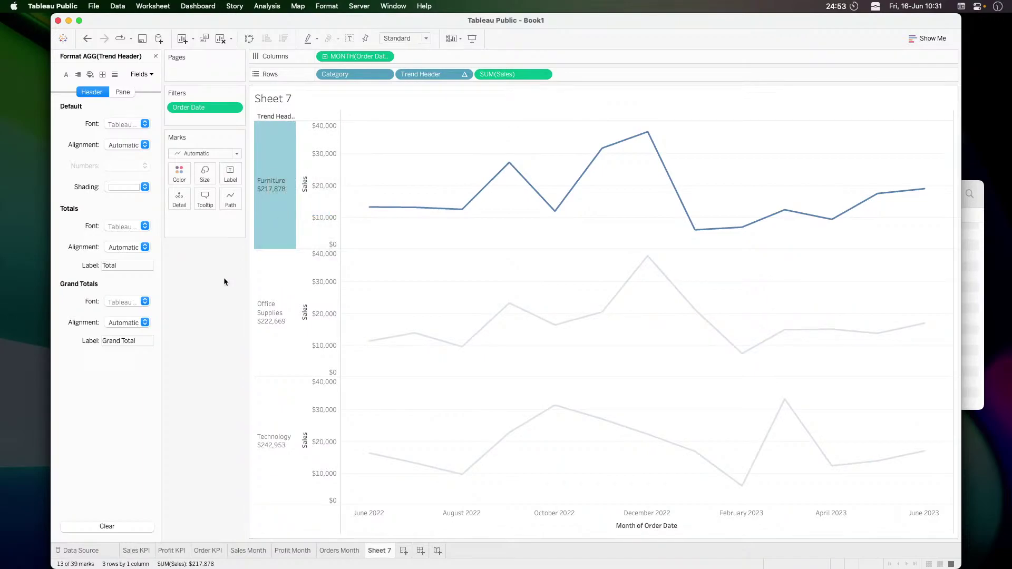
{"action": "left_click", "coordinate": [123, 187]}
{"action": "left_click", "coordinate": [109, 252]}
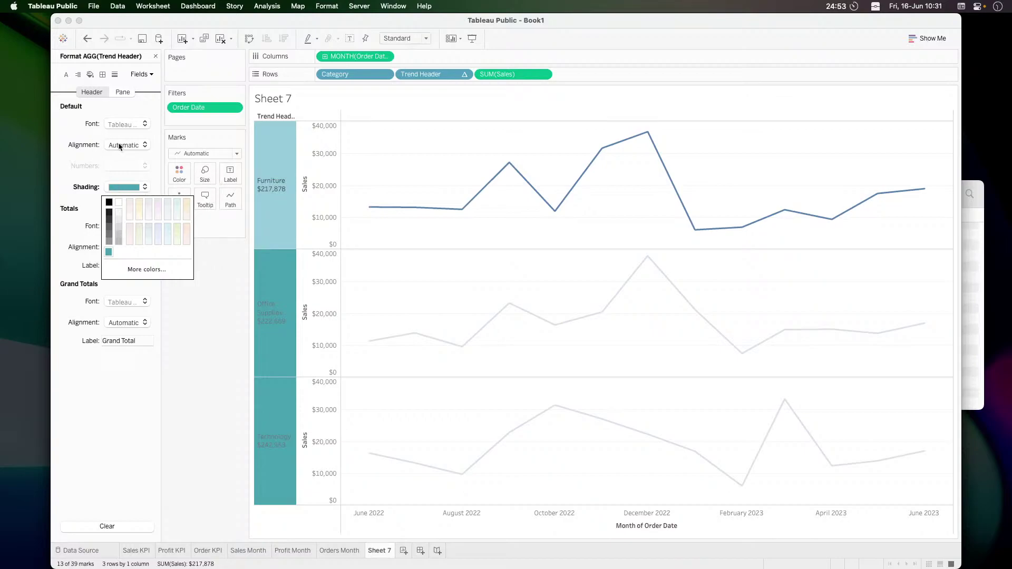
Set the Trend Header font to size 11, bold and white
{"action": "left_click", "coordinate": [124, 123]}
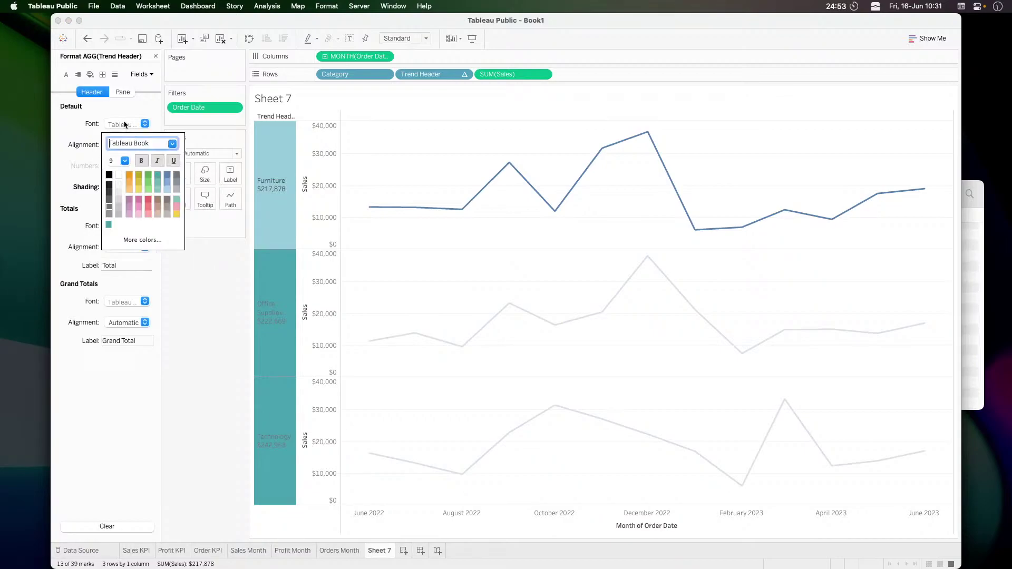
{"action": "left_click", "coordinate": [125, 162]}
{"action": "left_click", "coordinate": [120, 190]}
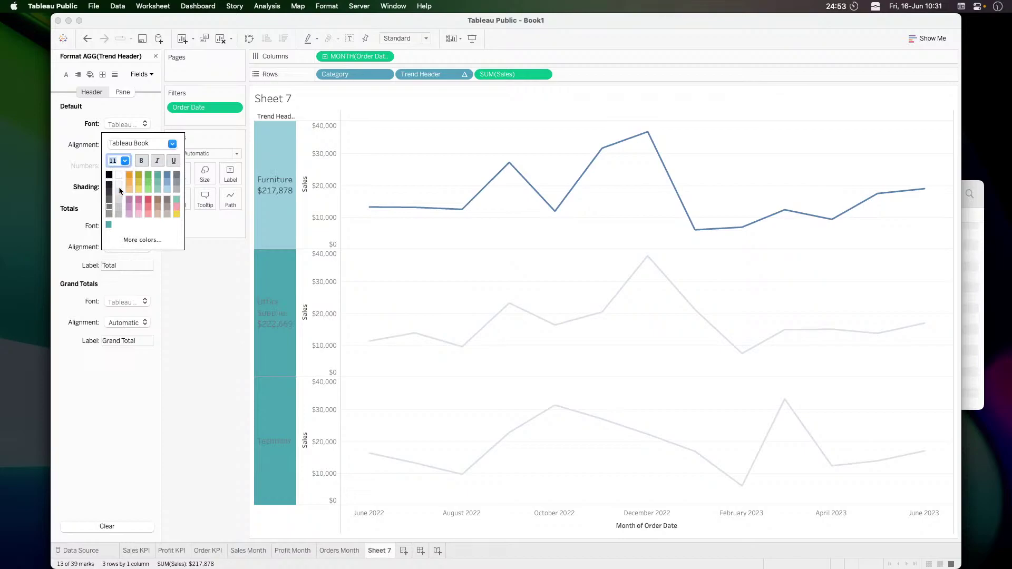
{"action": "left_click", "coordinate": [140, 161]}
{"action": "left_click", "coordinate": [119, 175]}
{"action": "left_click", "coordinate": [229, 368]}
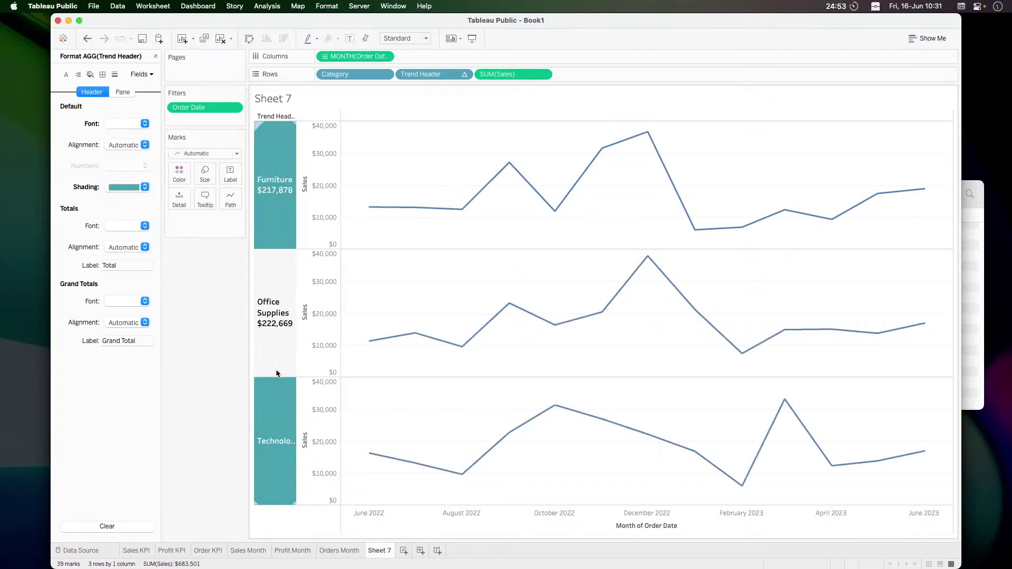
Widen the Trend Header column so Office Supplies fits on one line, and centre the header text horizontally
{"action": "left_click_drag", "start_coordinate": [297, 385], "coordinate": [316, 385]}
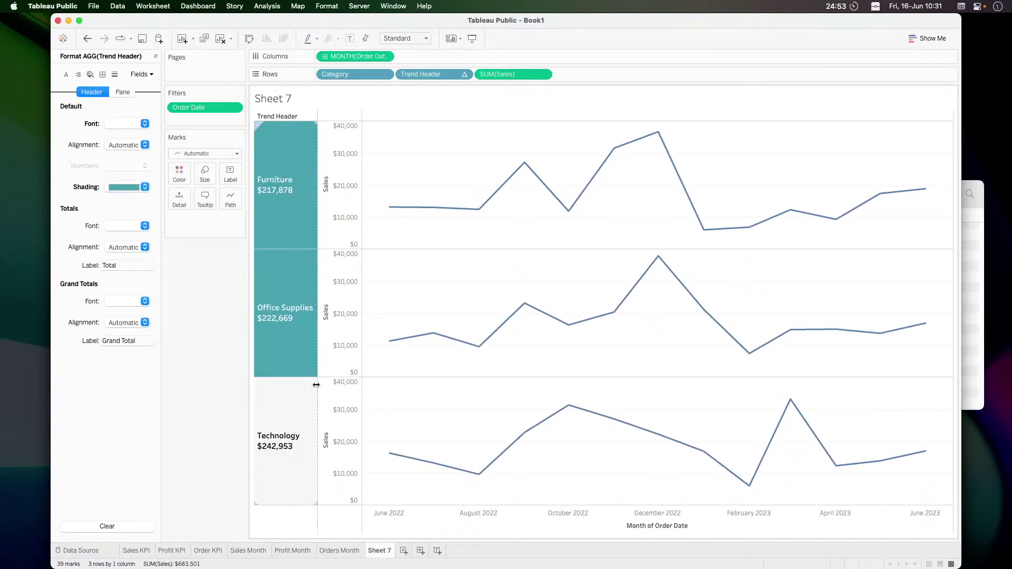
{"action": "left_click", "coordinate": [132, 145]}
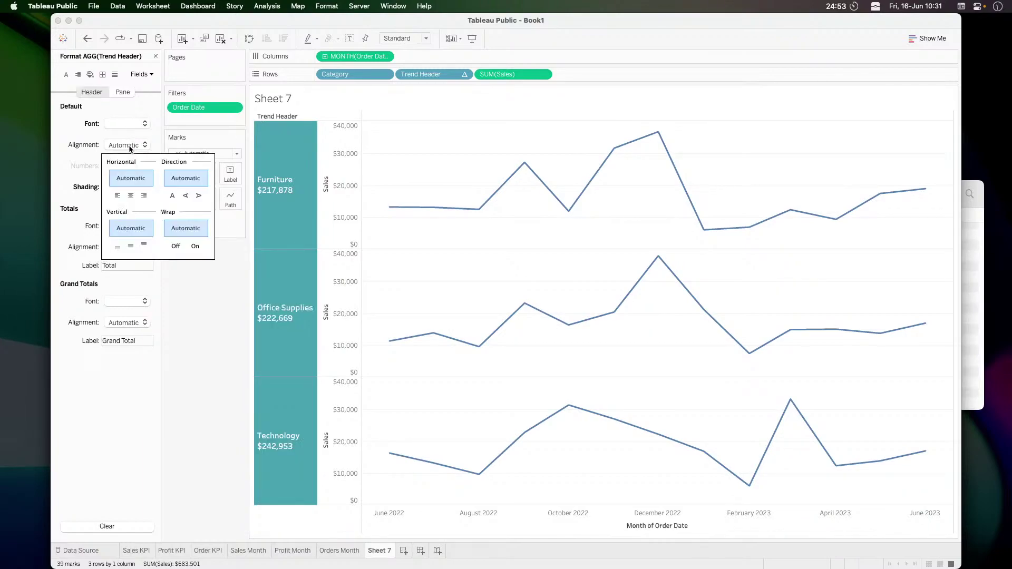
{"action": "left_click", "coordinate": [132, 196]}
{"action": "left_click", "coordinate": [150, 380]}
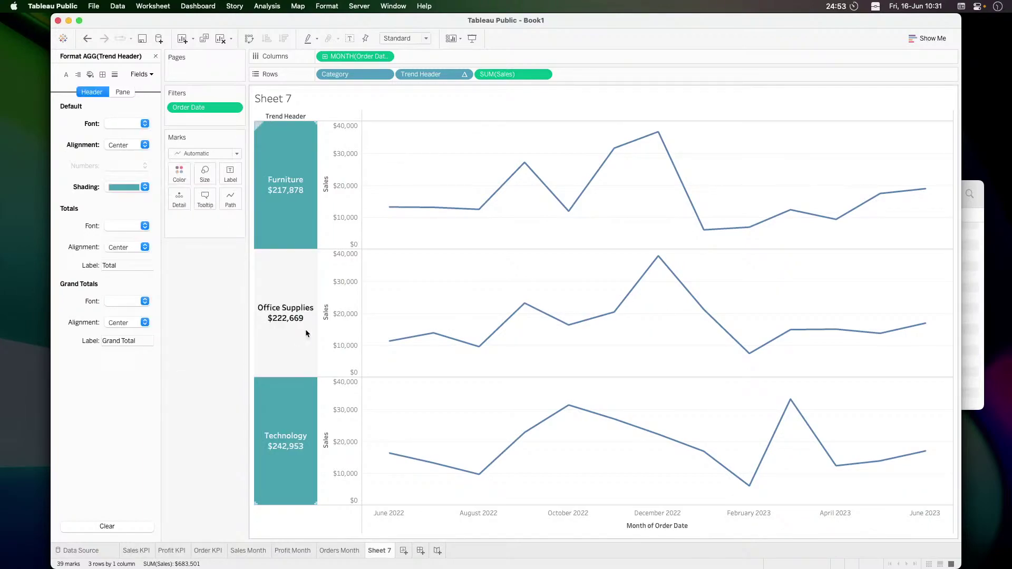
Hide the Sales axis header and set the column divider borders to None for pane and header
{"action": "right_click", "coordinate": [333, 181]}
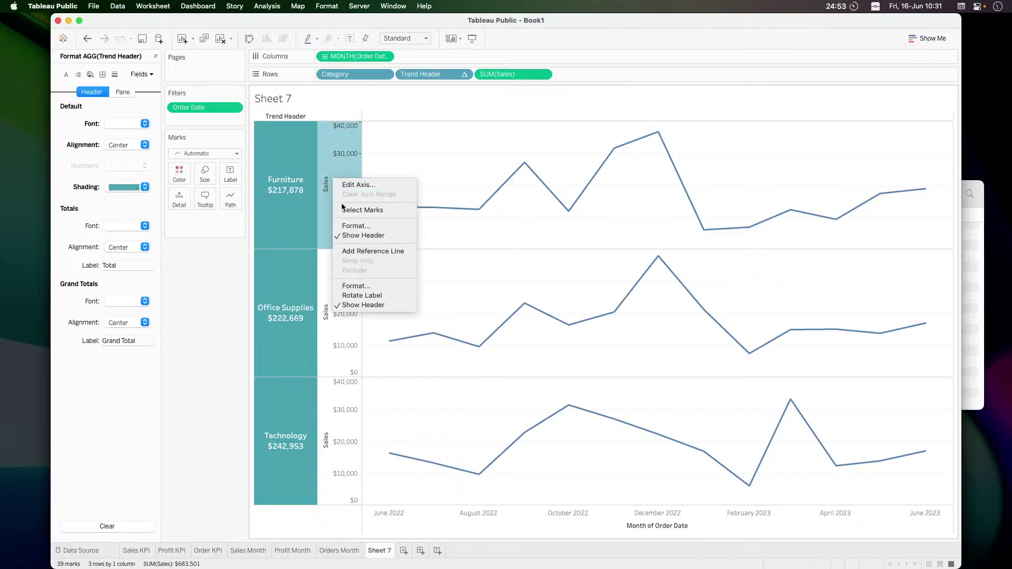
{"action": "left_click", "coordinate": [351, 235]}
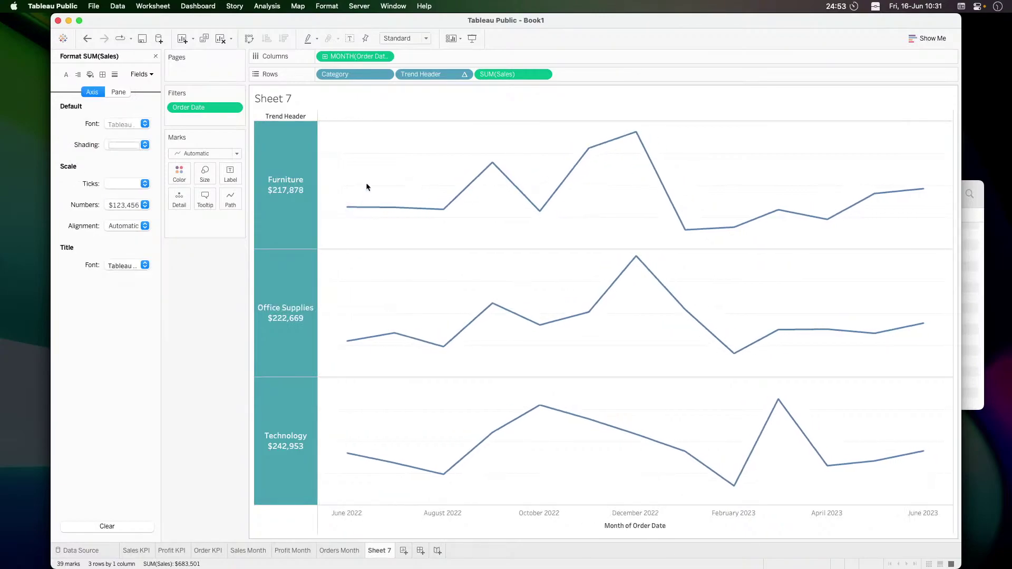
{"action": "right_click", "coordinate": [382, 163]}
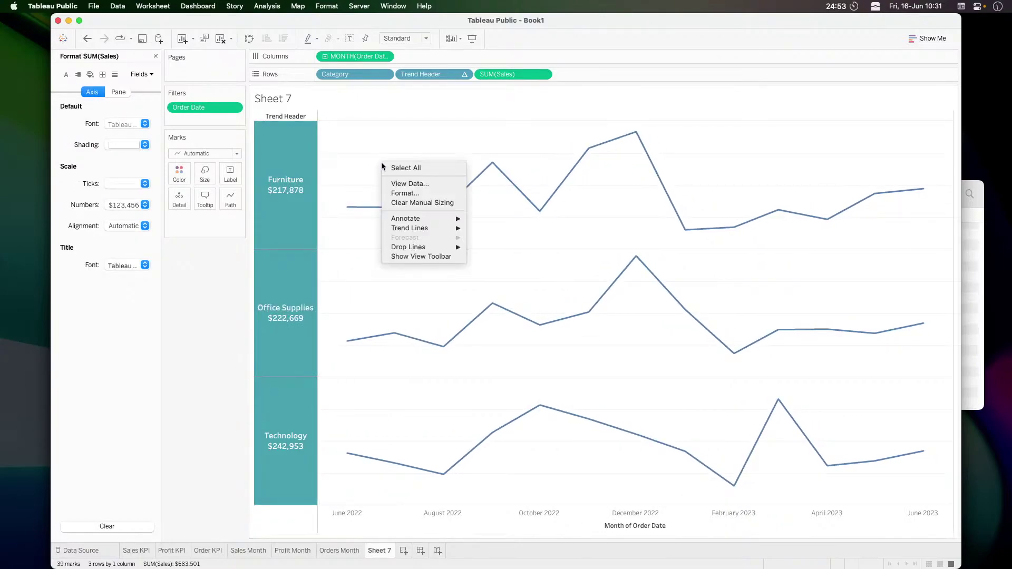
{"action": "left_click", "coordinate": [402, 193]}
{"action": "left_click", "coordinate": [103, 74]}
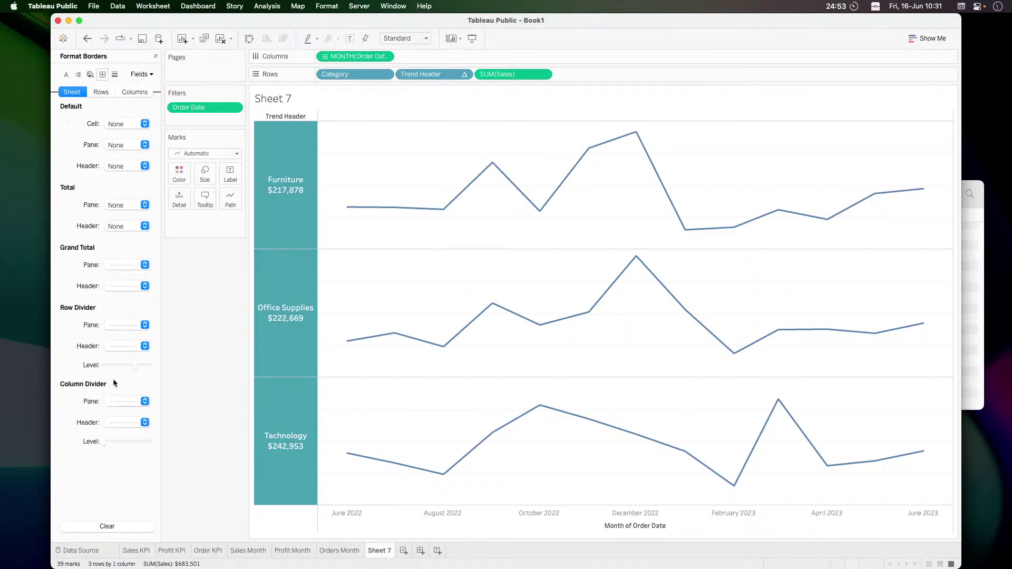
{"action": "left_click", "coordinate": [121, 404]}
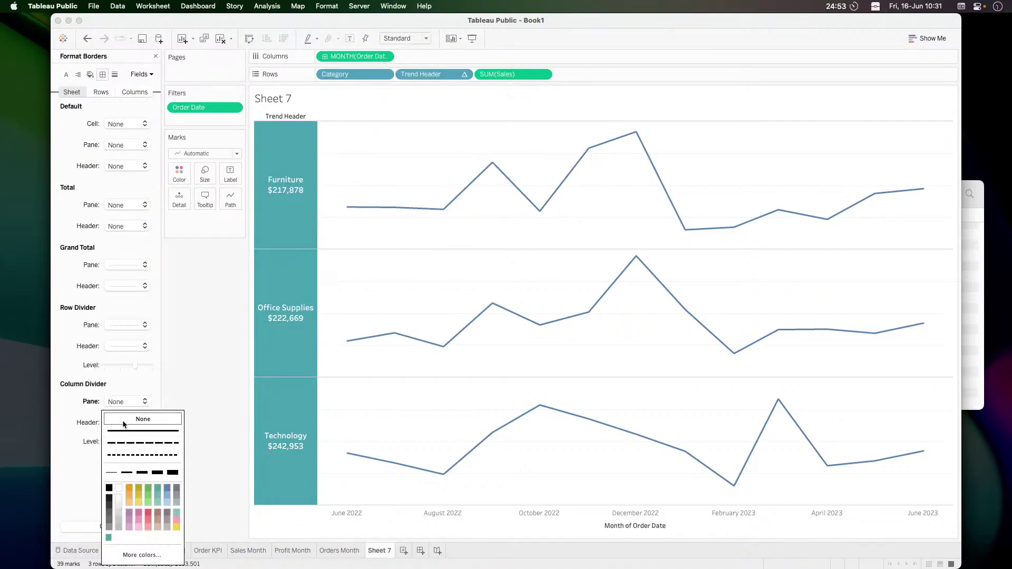
{"action": "left_click", "coordinate": [206, 340]}
Hide the field labels for rows above the category headers
{"action": "left_click", "coordinate": [295, 150]}
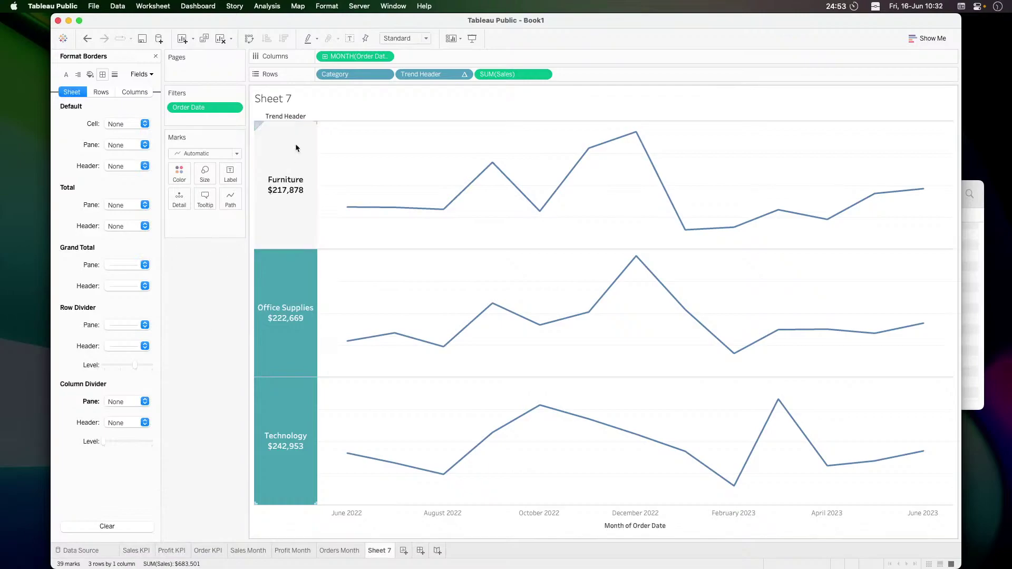
{"action": "right_click", "coordinate": [278, 116]}
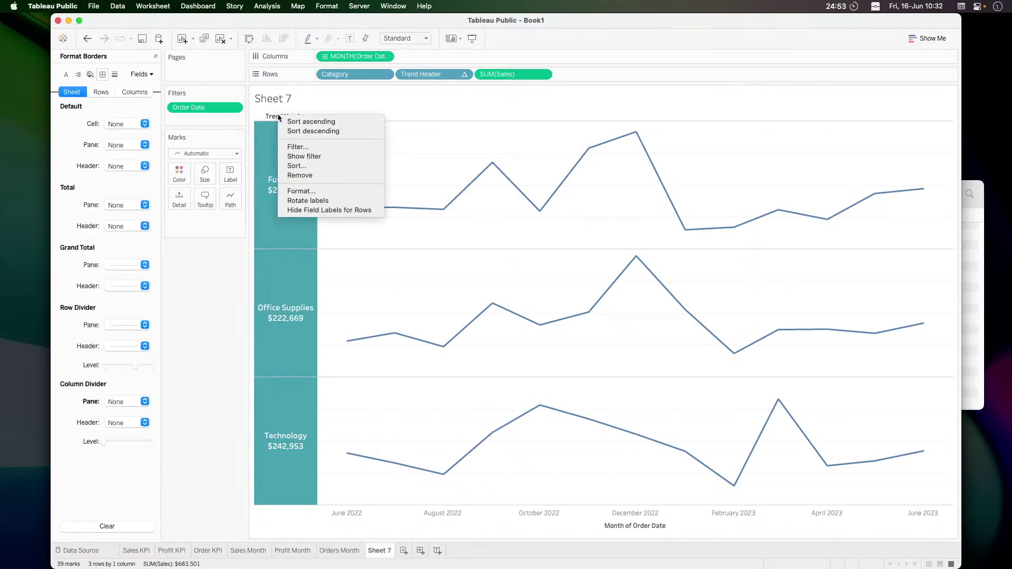
{"action": "left_click", "coordinate": [319, 210]}
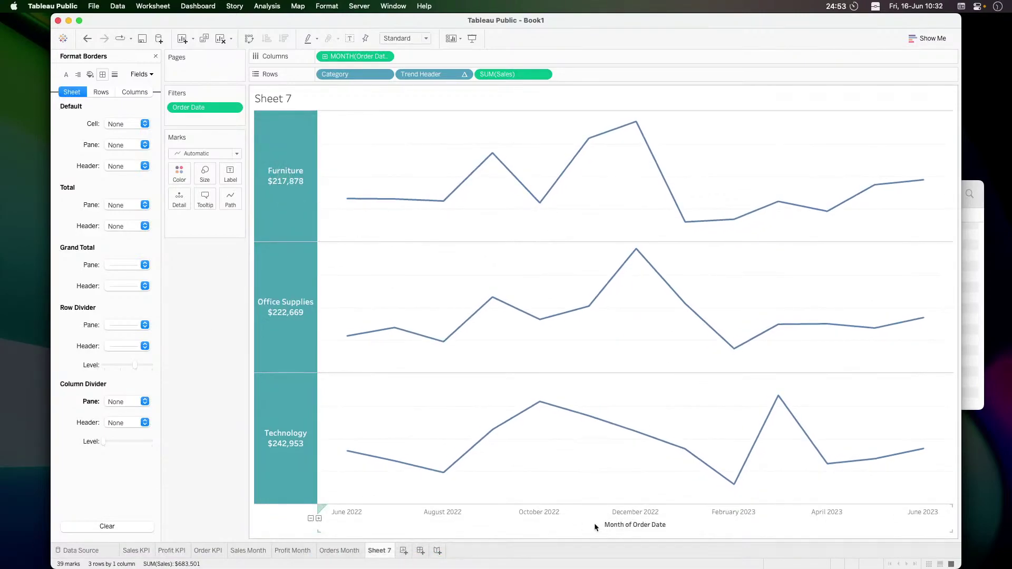
{"action": "right_click", "coordinate": [574, 514]}
{"action": "left_click", "coordinate": [595, 503]}
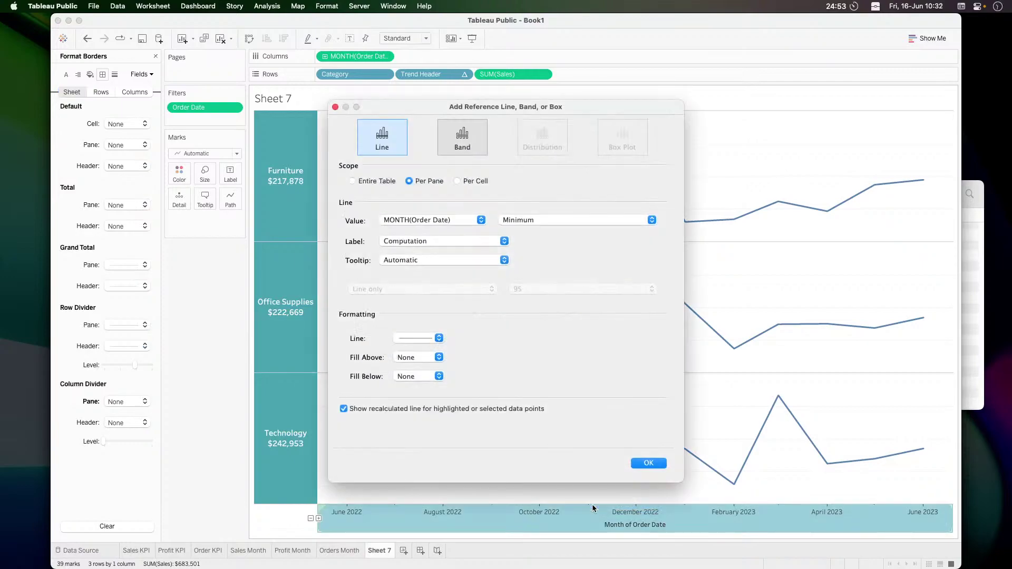
{"action": "left_click", "coordinate": [648, 463]}
{"action": "right_click", "coordinate": [561, 522]}
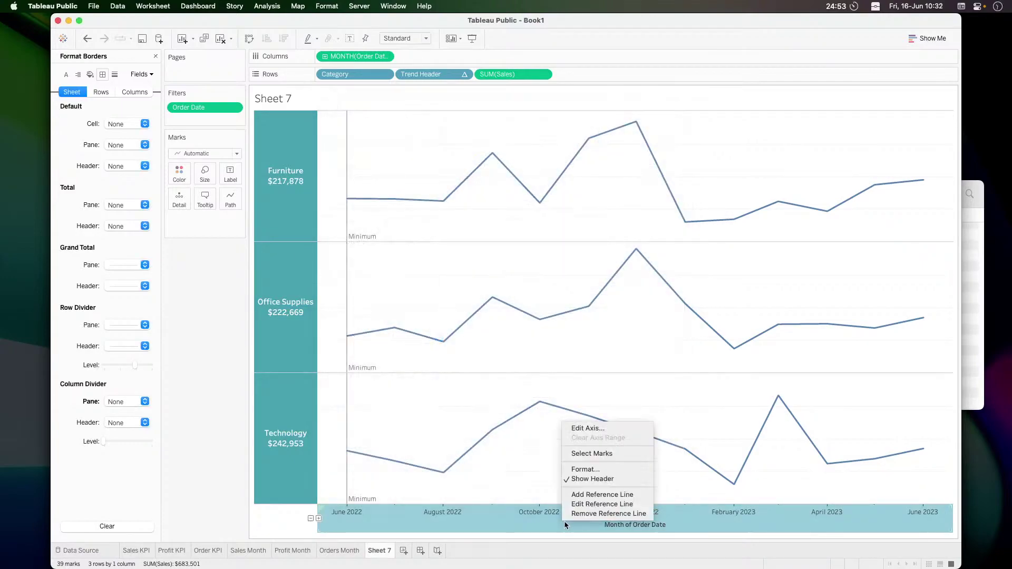
{"action": "left_click", "coordinate": [584, 514]}
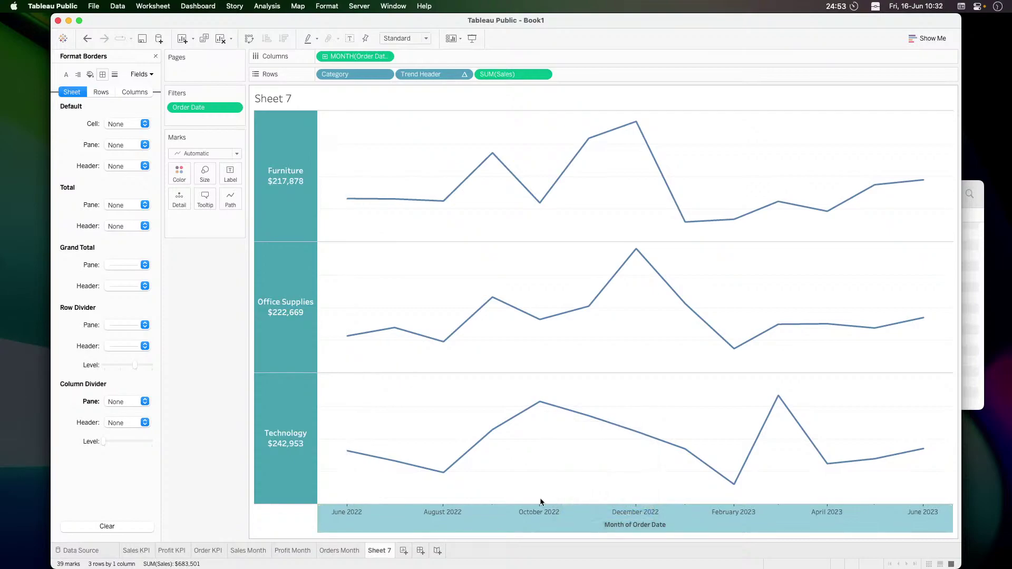
Hide the Month of Order Date axis header below the trend lines
{"action": "right_click", "coordinate": [545, 523]}
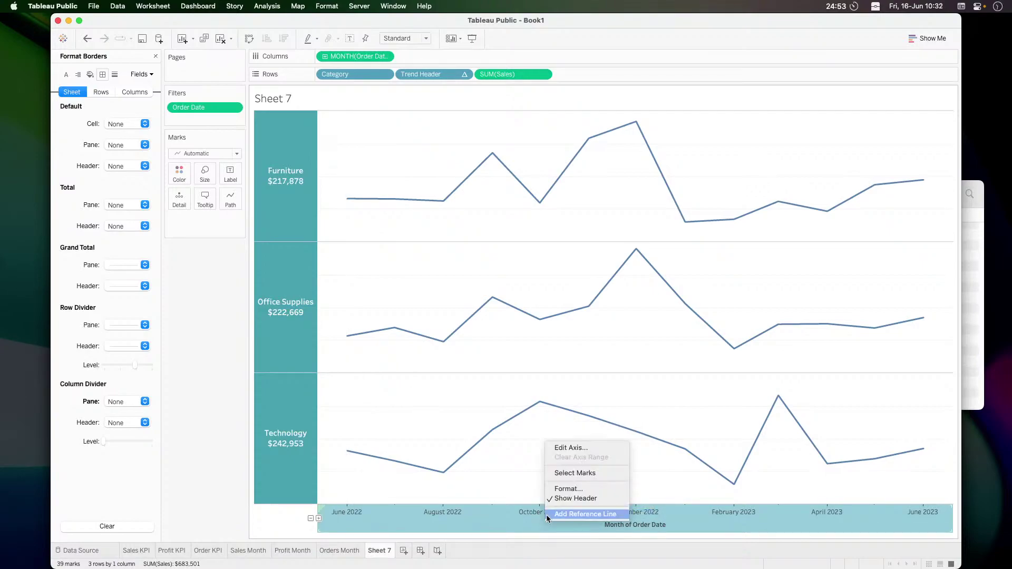
{"action": "left_click", "coordinate": [582, 499]}
{"action": "key", "text": "super+Tab"}
{"action": "key", "text": "super+Tab"}
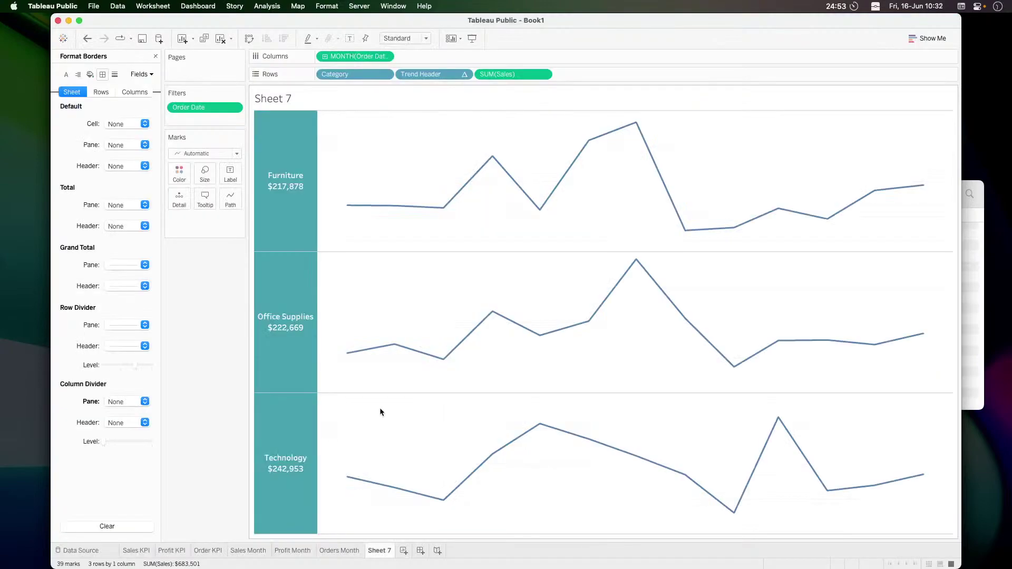
Set the sheet's grid lines to None in the line formatting
{"action": "left_click", "coordinate": [114, 74]}
{"action": "left_click", "coordinate": [117, 124]}
{"action": "left_click", "coordinate": [113, 154]}
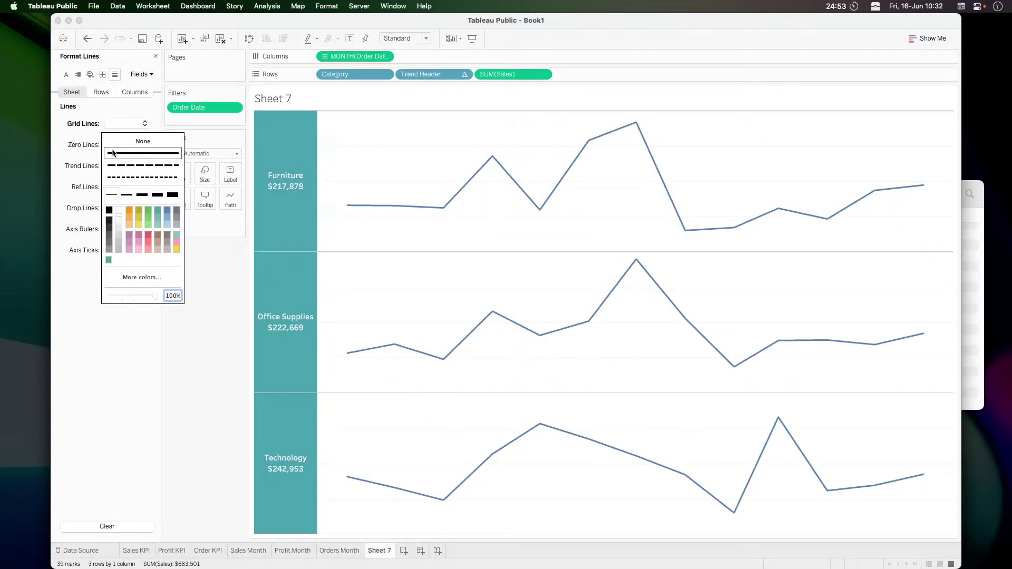
{"action": "left_click", "coordinate": [174, 398]}
Colour the sales trend lines with the same custom teal as the headers
{"action": "left_click", "coordinate": [179, 174]}
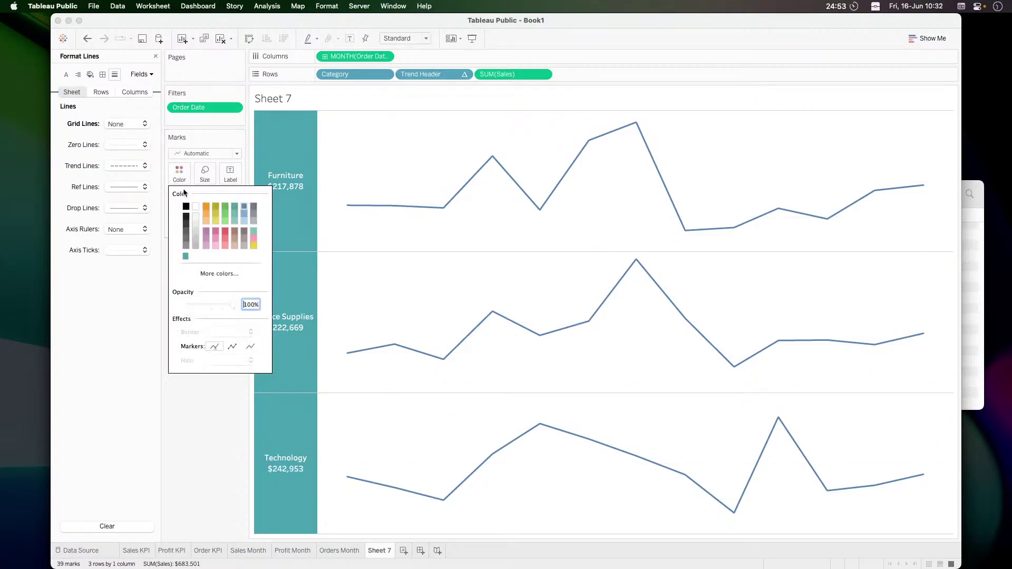
{"action": "left_click", "coordinate": [186, 259]}
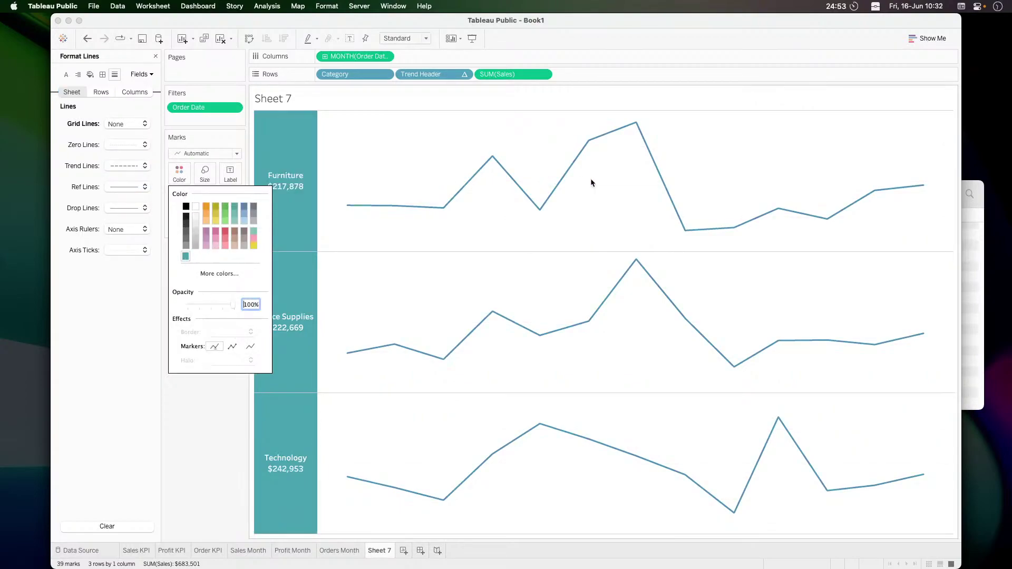
{"action": "left_click", "coordinate": [474, 155]}
Compare the trend sheet with the Category page of the published #WOW2023 Week 24 viz in Chrome
{"action": "key", "text": "super+Tab"}
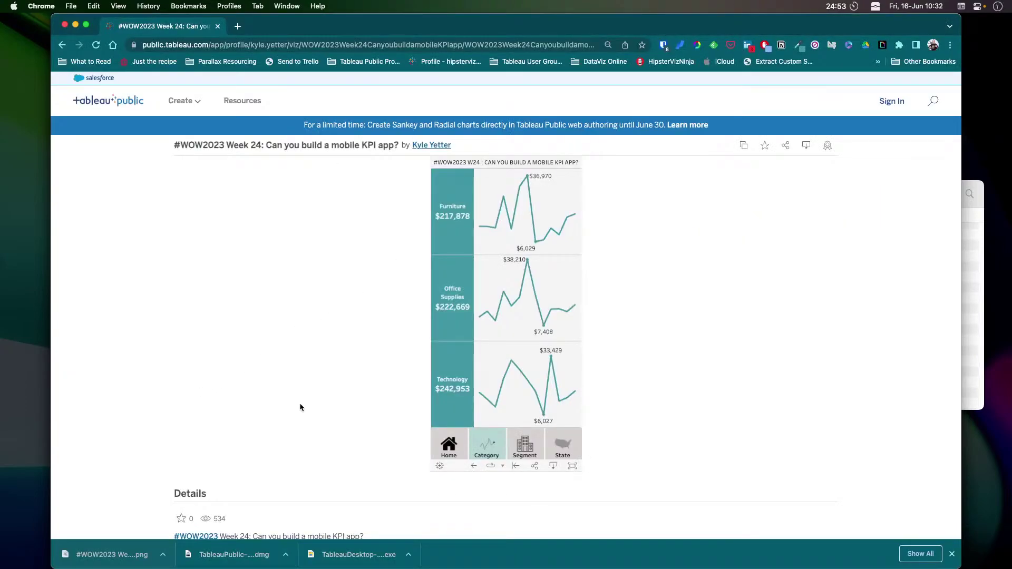
{"action": "key", "text": "super+Tab"}
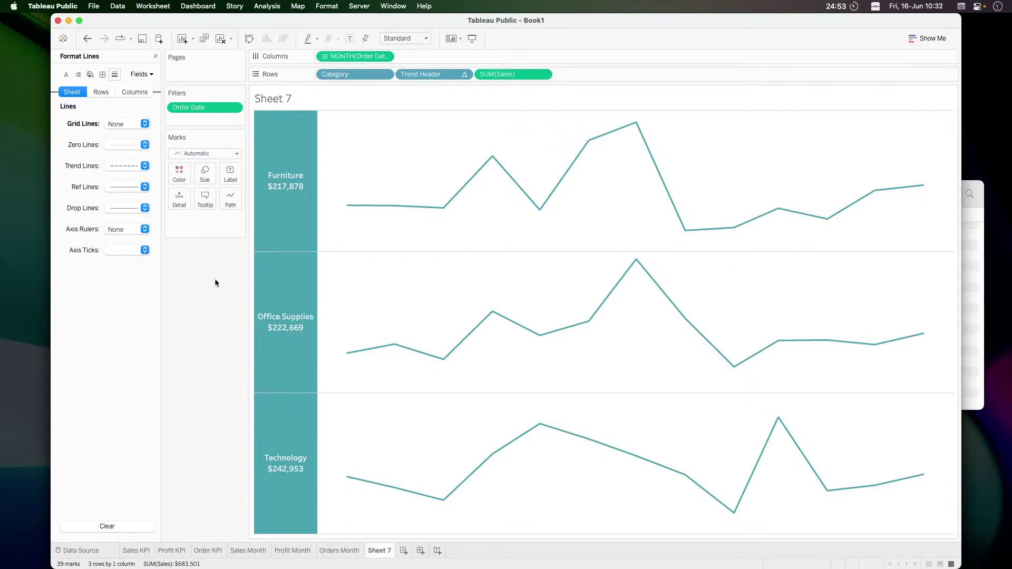
{"action": "key", "text": "super+Tab"}
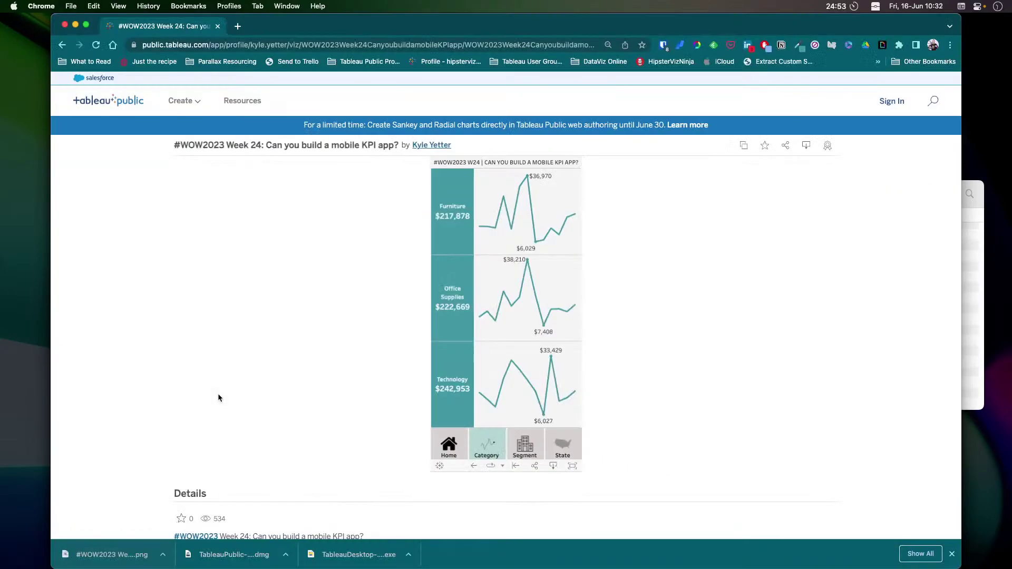
{"action": "key", "text": "super+Tab"}
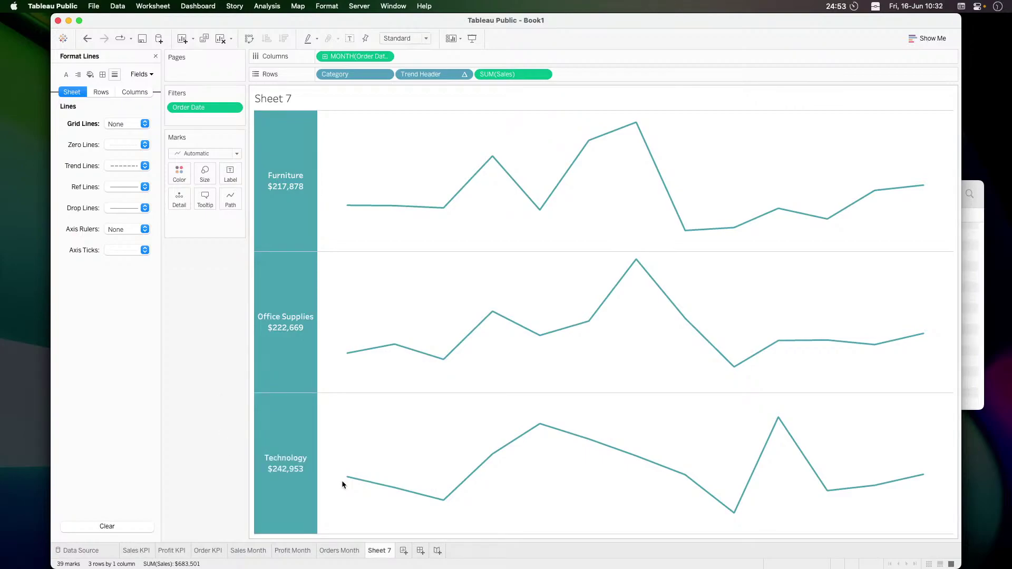
Rename Sheet 7 as Category
{"action": "double_click", "coordinate": [374, 550]}
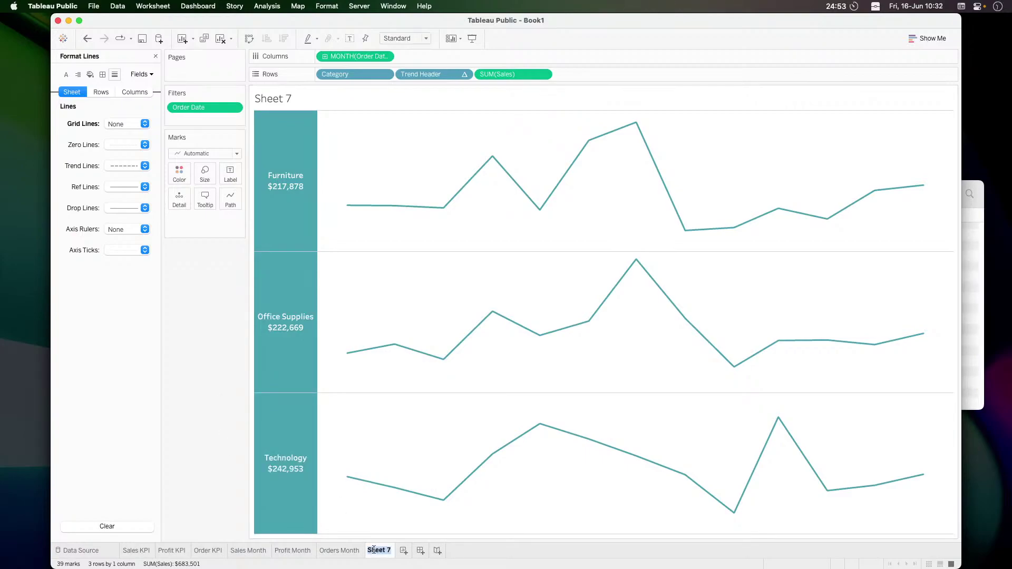
{"action": "type", "text": "Sum"}
{"action": "key", "text": "BackSpace"}
{"action": "key", "text": "BackSpace"}
{"action": "key", "text": "BackSpace"}
{"action": "type", "text": "Categ"}
{"action": "type", "text": "egp"}
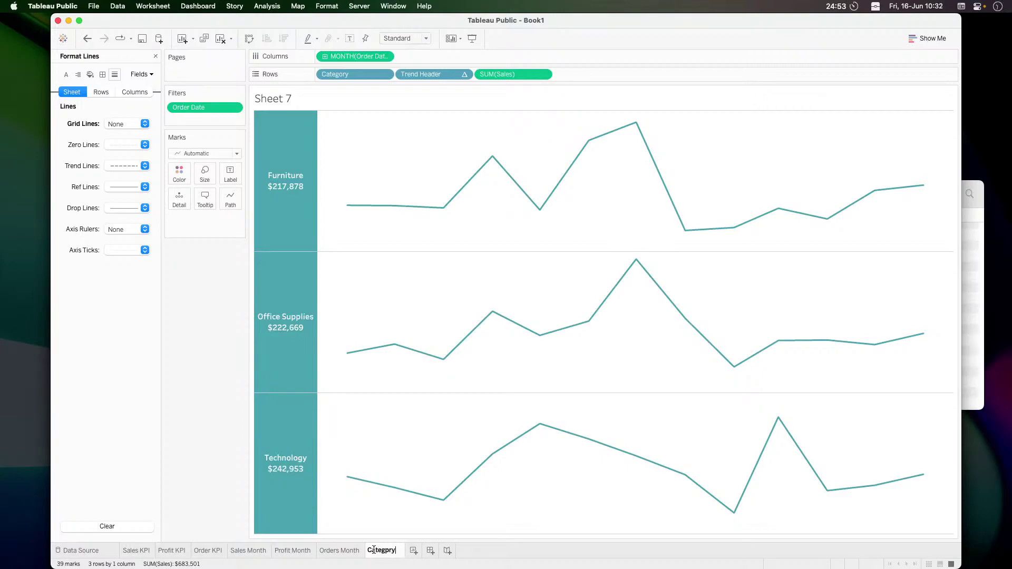
{"action": "key", "text": "BackSpace"}
{"action": "type", "text": "ory"}
{"action": "key", "text": "Return"}
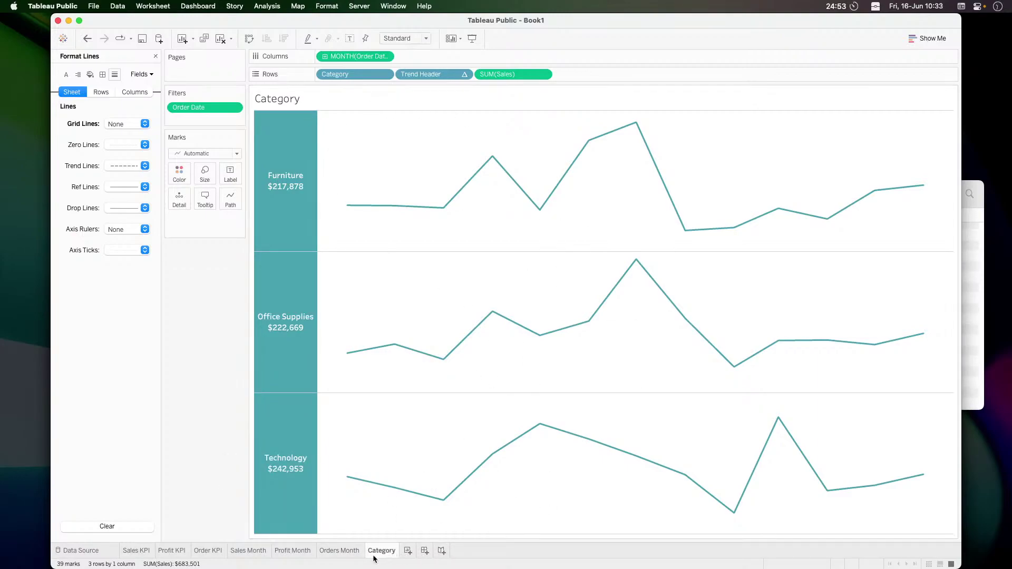
Switch to Chrome and open the Segment page of the published #WOW2023 Week 24 viz
{"action": "key", "text": "super+Tab"}
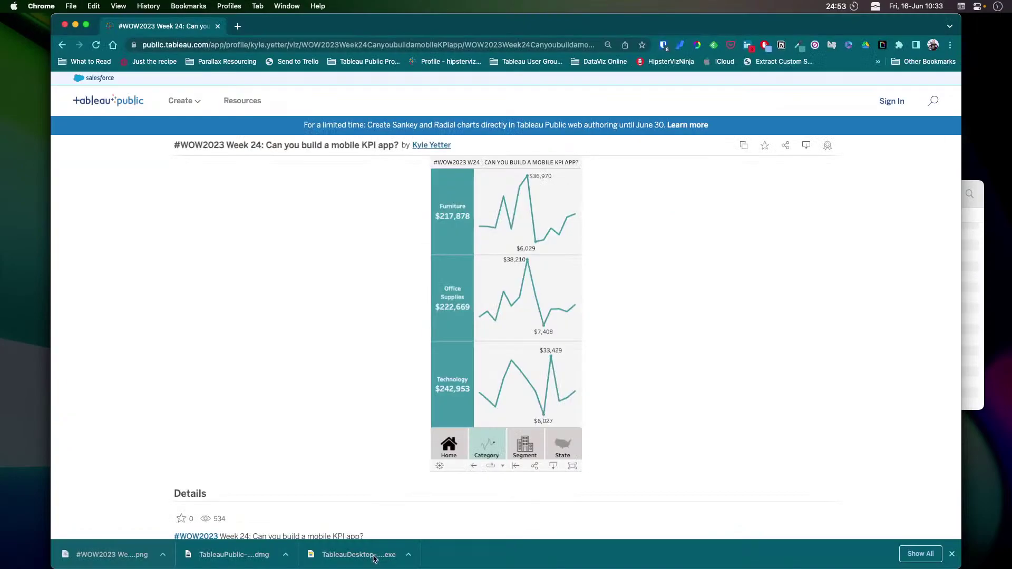
{"action": "left_click", "coordinate": [523, 449]}
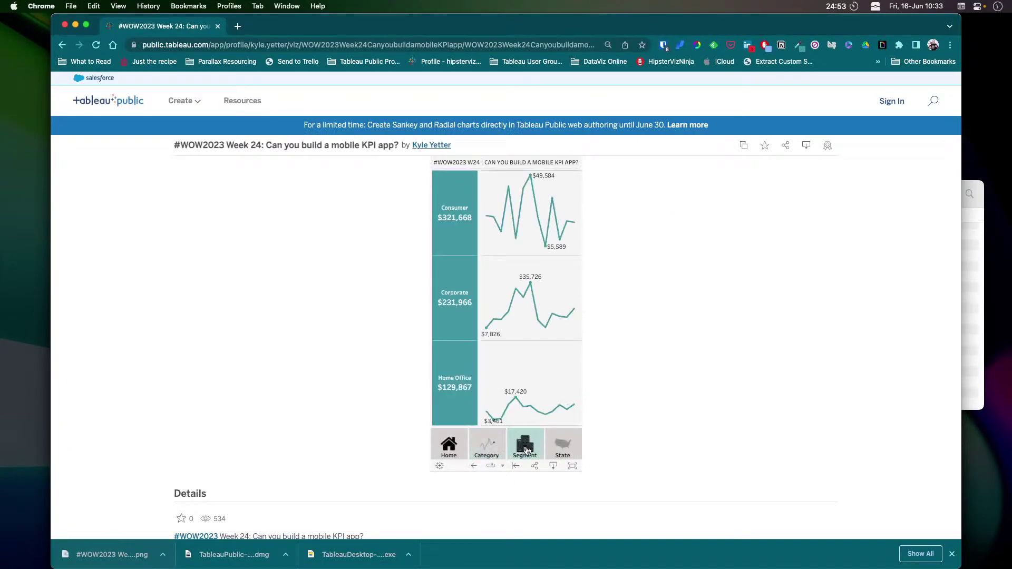
Switch back to Tableau Public and rename the Trend Header calculated field as Trend Header_cat
{"action": "key", "text": "super+Tab"}
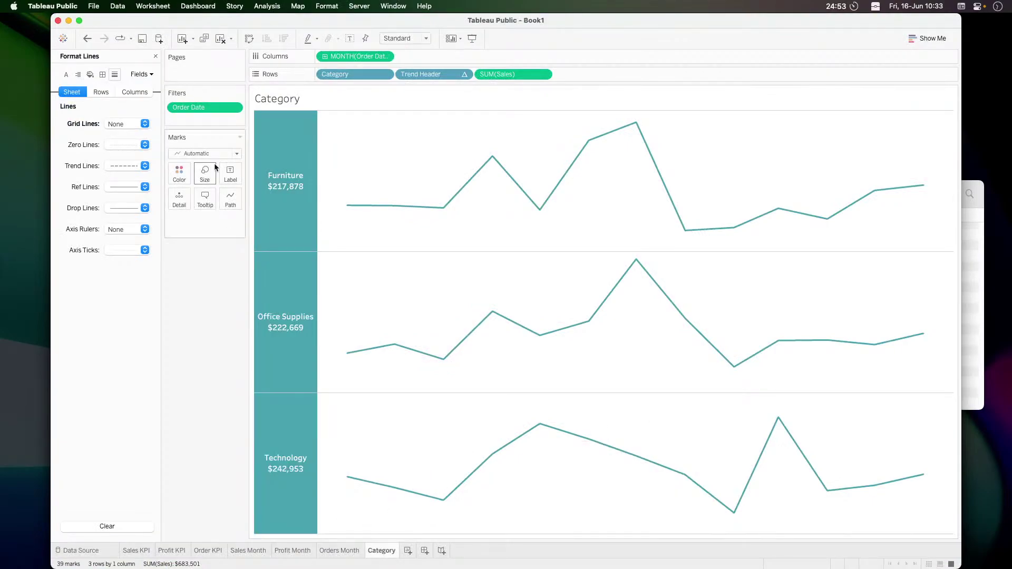
{"action": "left_click", "coordinate": [156, 56]}
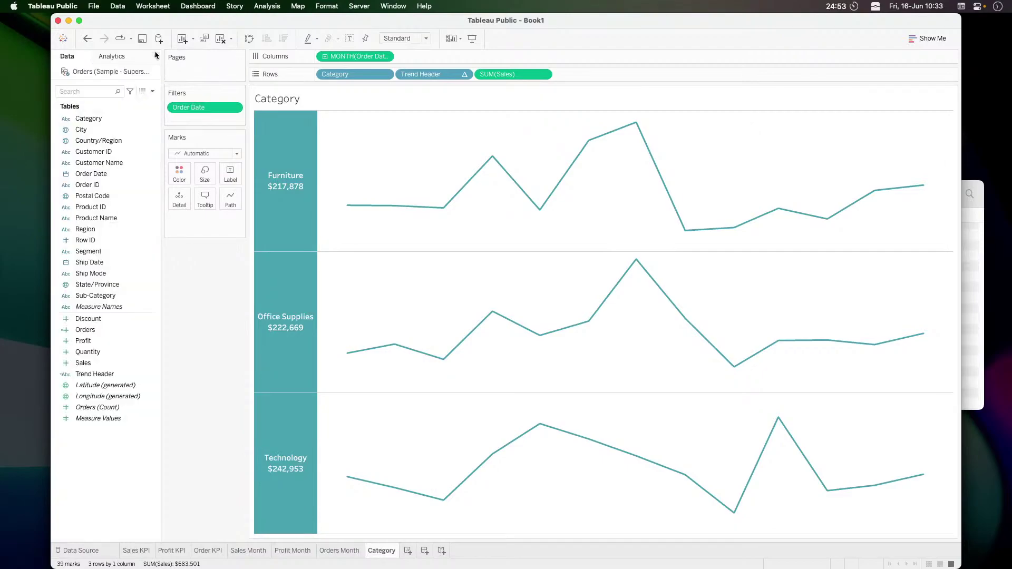
{"action": "right_click", "coordinate": [112, 374]}
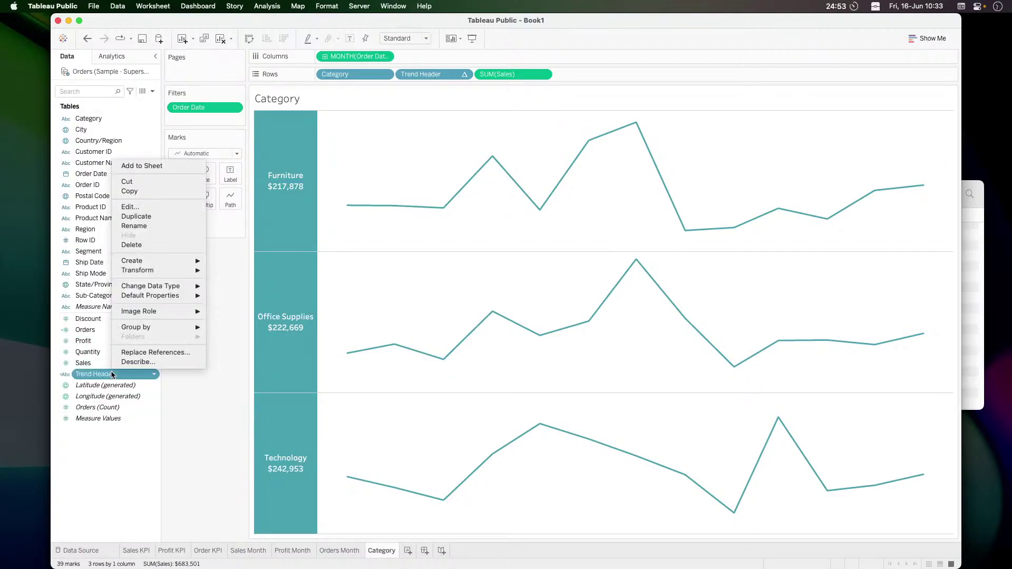
{"action": "left_click", "coordinate": [141, 226]}
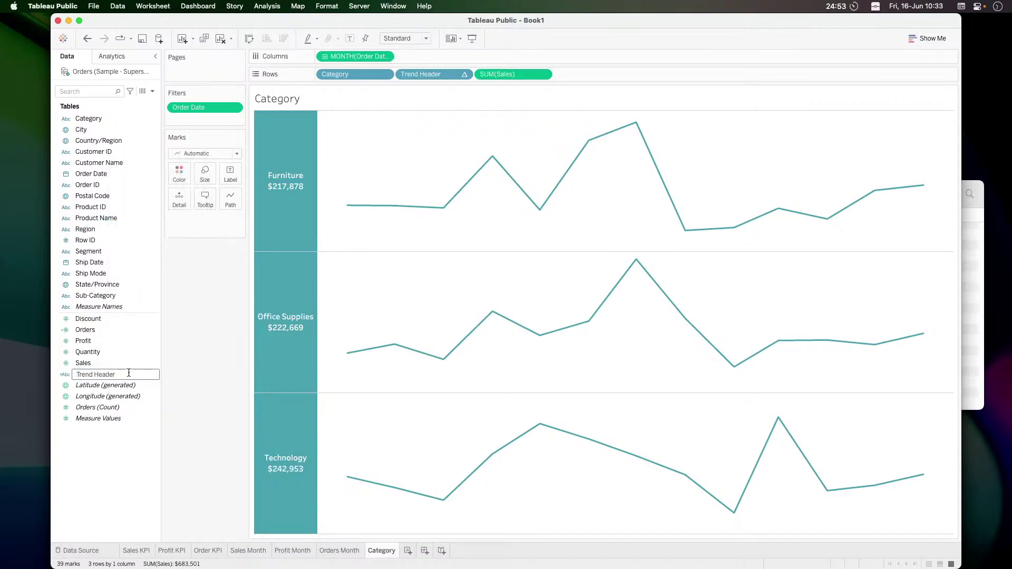
{"action": "type", "text": "_cat"}
{"action": "key", "text": "Return"}
{"action": "right_click", "coordinate": [129, 374]}
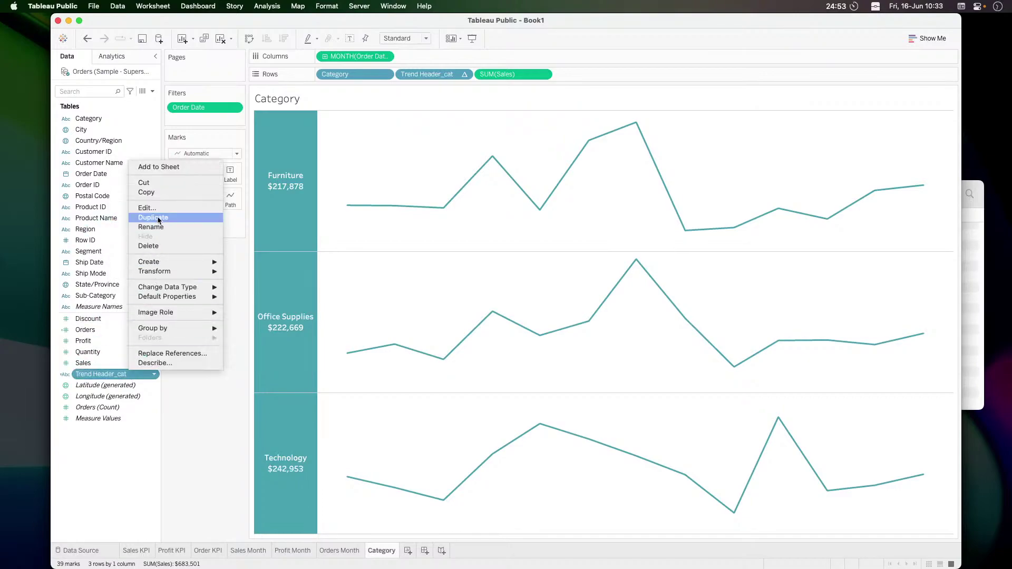
{"action": "left_click", "coordinate": [219, 486]}
Duplicate the Category sheet and rename the copy as Segment
{"action": "right_click", "coordinate": [378, 550]}
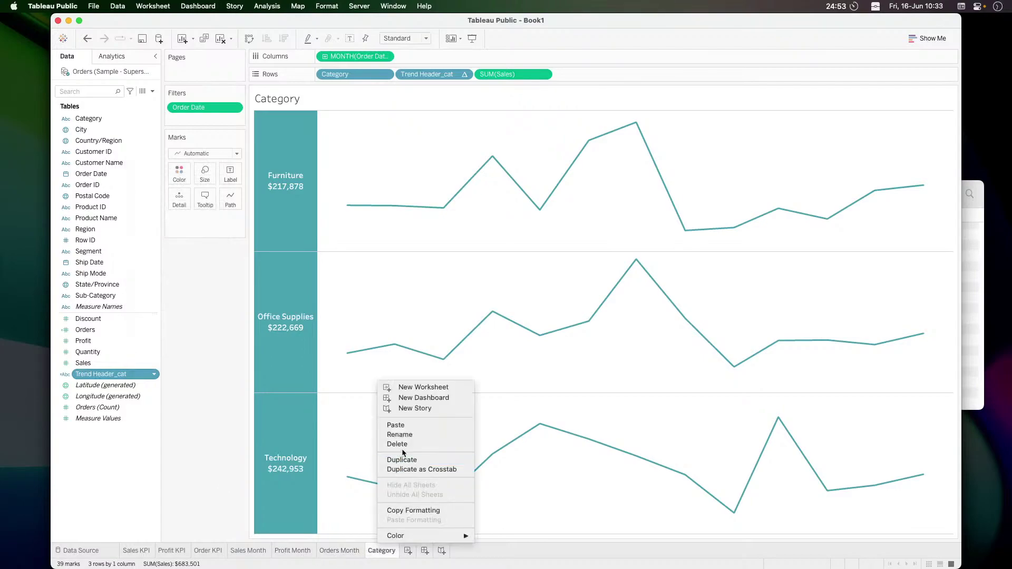
{"action": "left_click", "coordinate": [423, 459]}
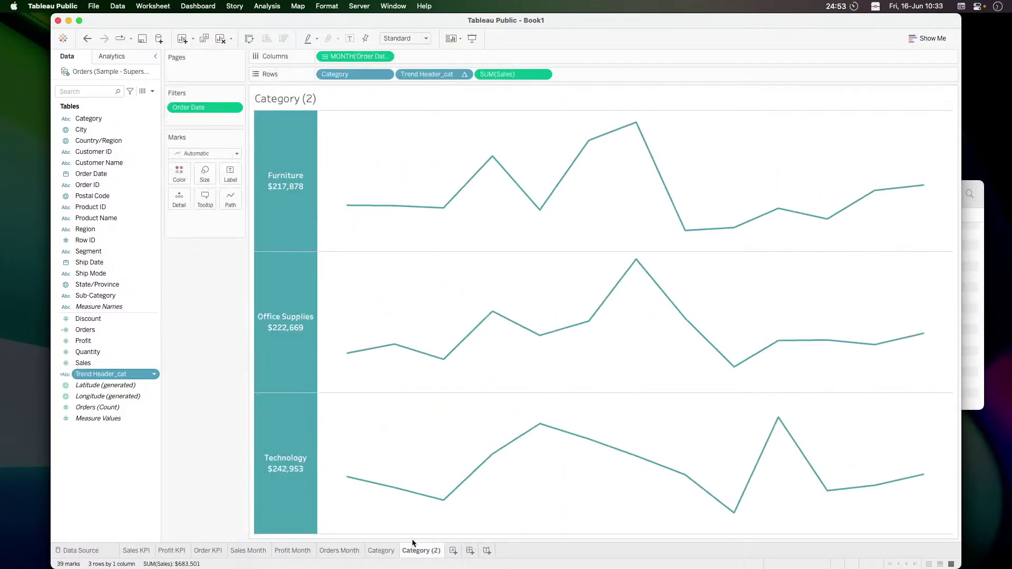
{"action": "right_click", "coordinate": [425, 551]}
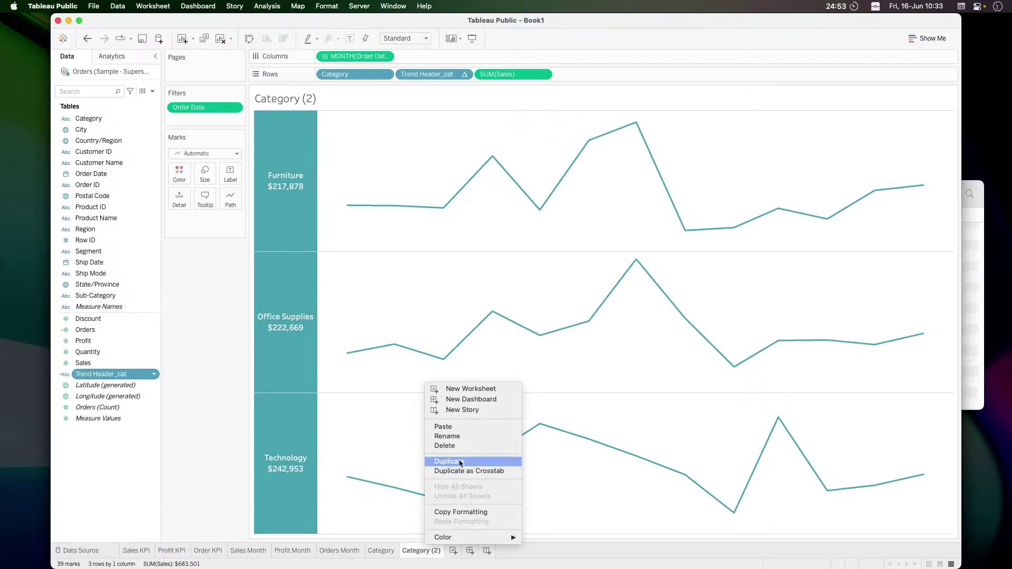
{"action": "left_click", "coordinate": [454, 436]}
{"action": "type", "text": "Segment"}
{"action": "key", "text": "Return"}
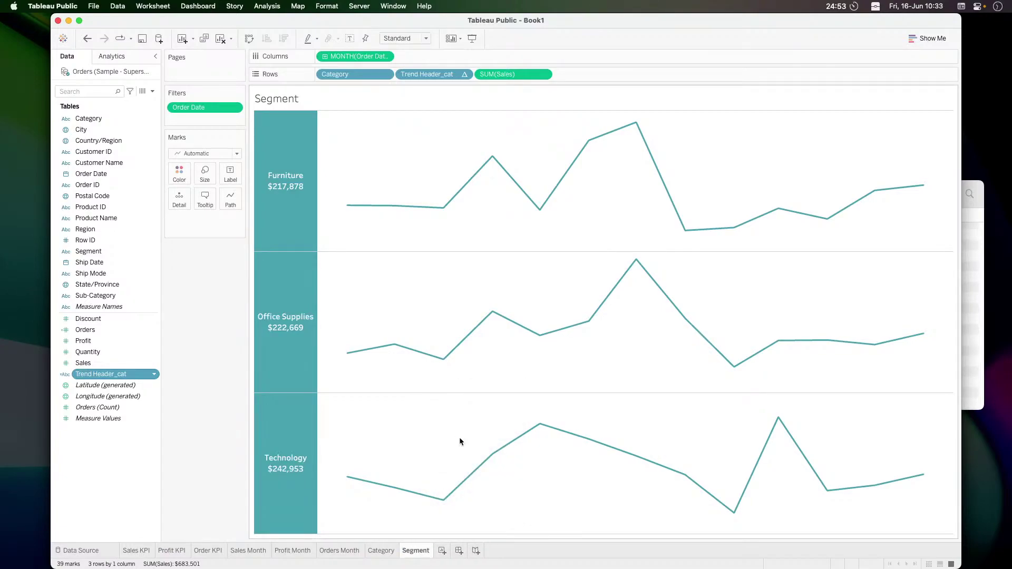
Duplicate the Trend Header_cat calculated field and name the copy Trend Header_Seg
{"action": "right_click", "coordinate": [113, 375]}
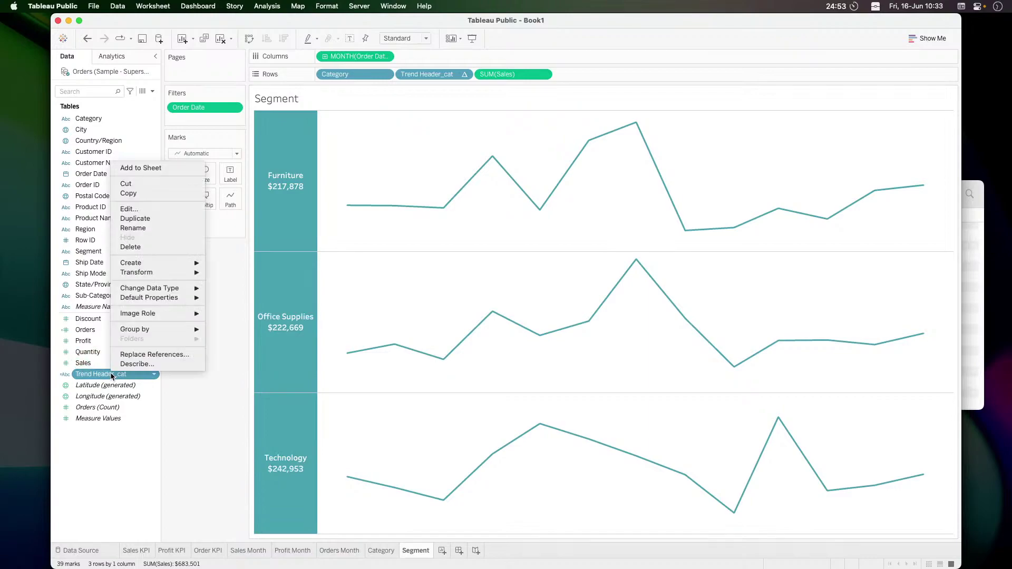
{"action": "left_click", "coordinate": [138, 219]}
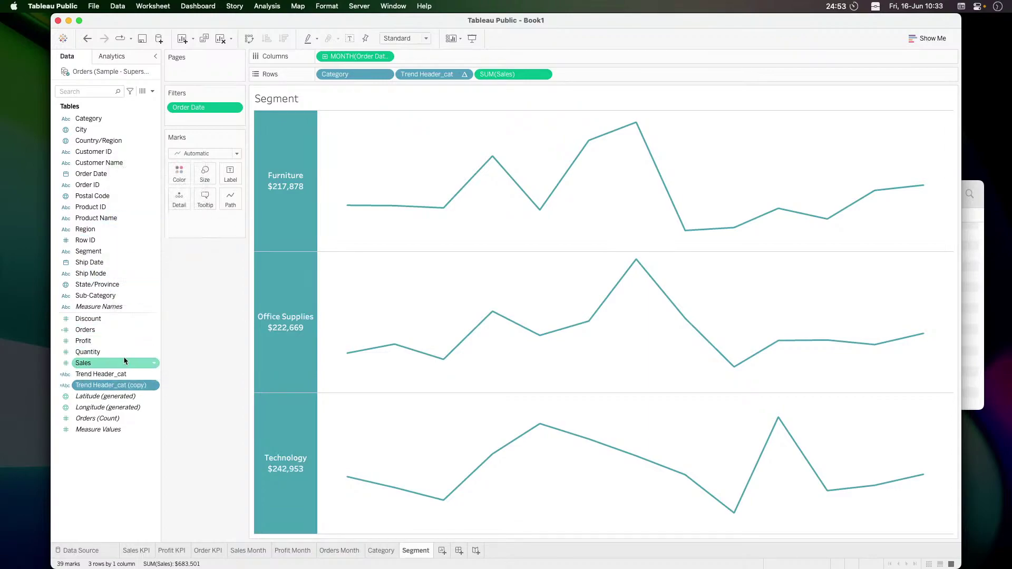
{"action": "right_click", "coordinate": [109, 386]}
{"action": "left_click", "coordinate": [138, 218]}
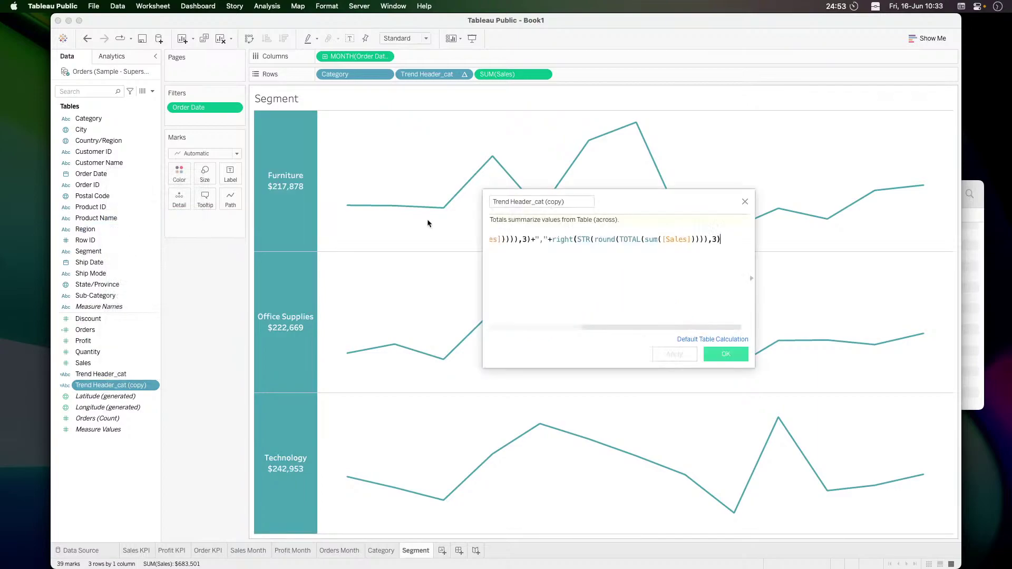
{"action": "left_click_drag", "start_coordinate": [535, 202], "coordinate": [590, 201]}
{"action": "type", "text": "Seg"}
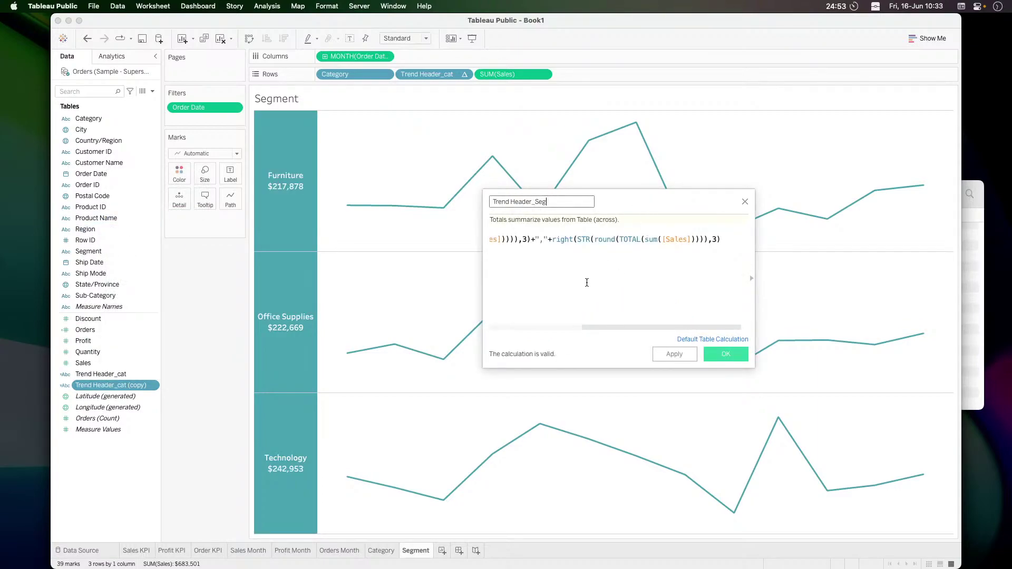
Replace [Category] with [Segment] in the Trend Header_Seg formula and save the calculation
{"action": "scroll", "coordinate": [587, 283], "scroll_direction": "left", "scroll_amount": 6}
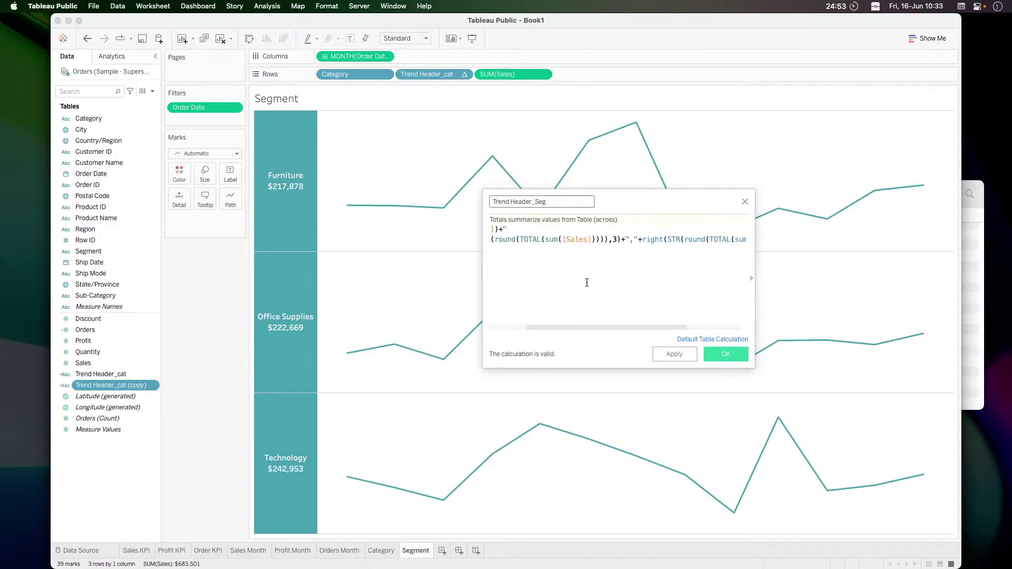
{"action": "double_click", "coordinate": [532, 231]}
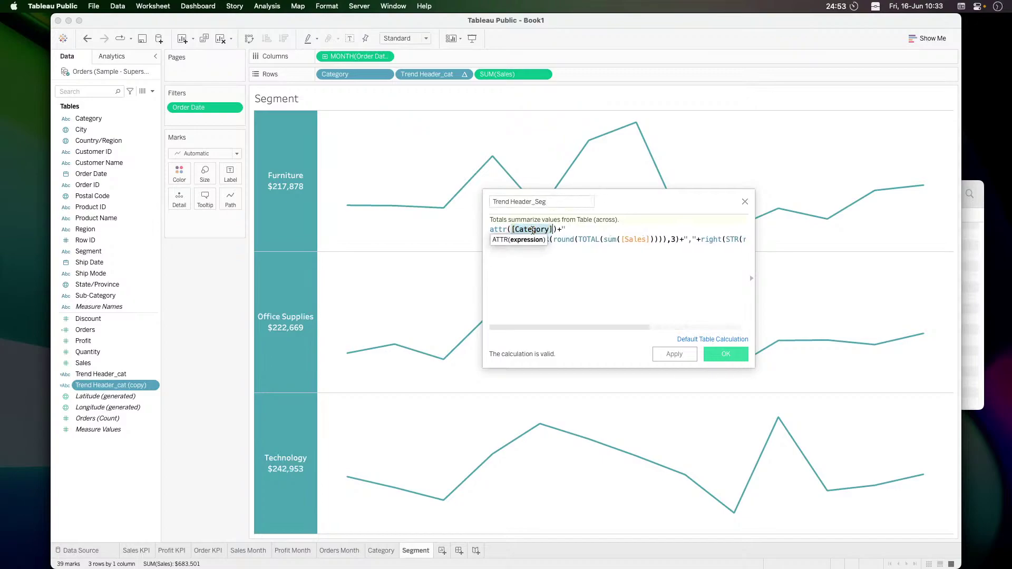
{"action": "type", "text": "Seg"}
{"action": "key", "text": "Return"}
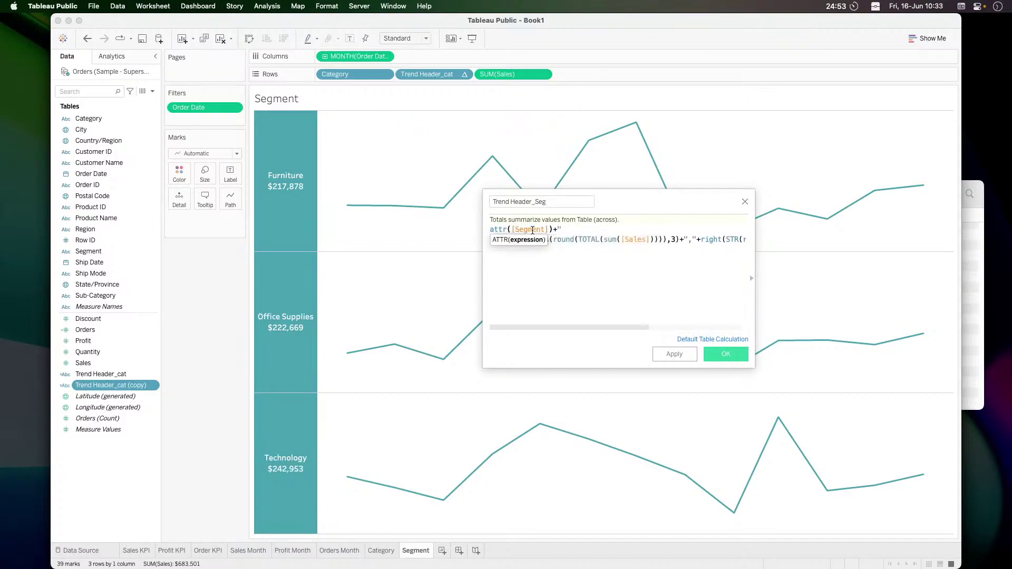
{"action": "left_click", "coordinate": [536, 293]}
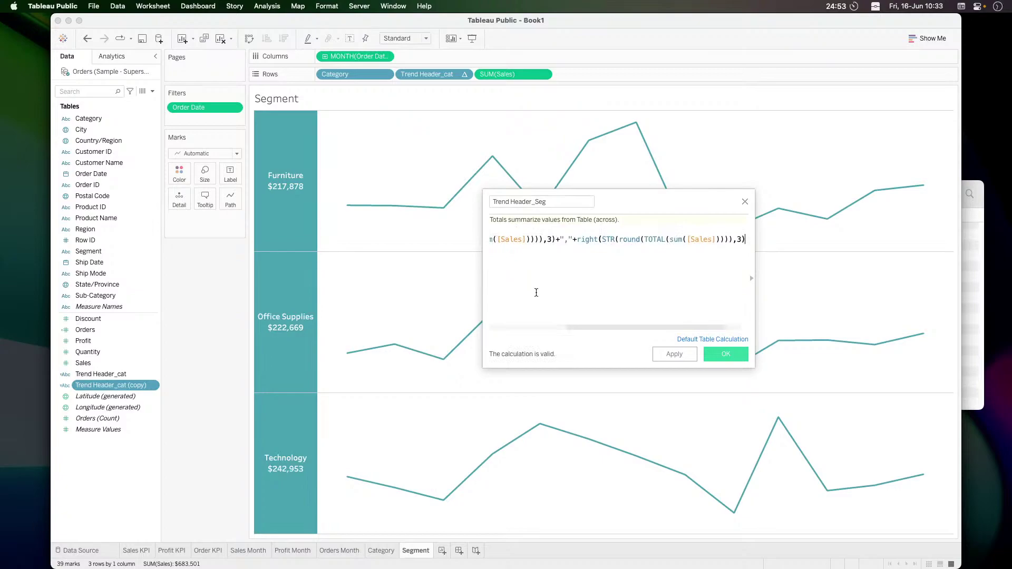
{"action": "left_click", "coordinate": [716, 352]}
On the Segment sheet's rows, replace Trend Header_cat with Trend Header_Seg and Category with Segment
{"action": "left_click_drag", "start_coordinate": [103, 385], "coordinate": [438, 74]}
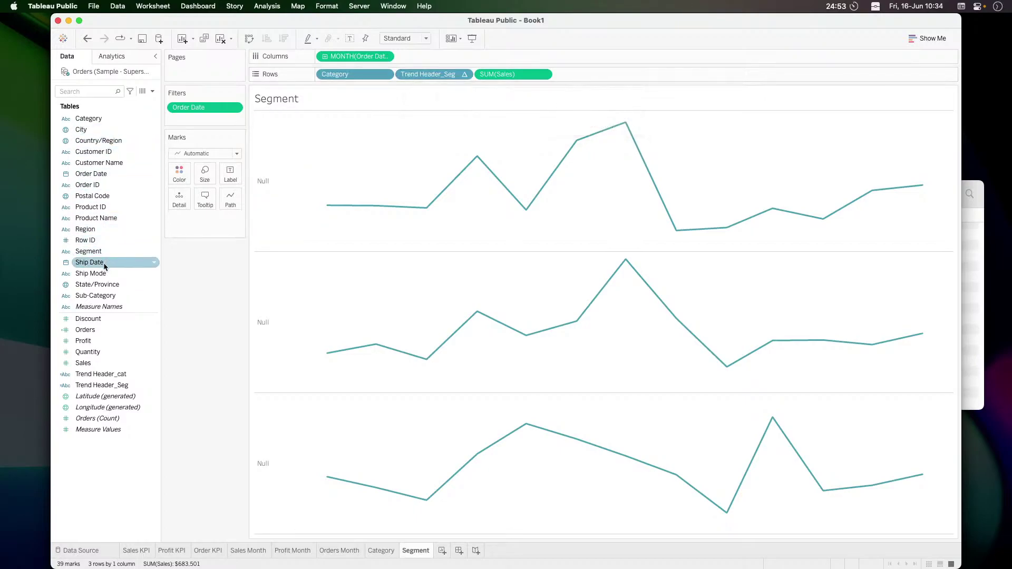
{"action": "left_click_drag", "start_coordinate": [89, 252], "coordinate": [342, 77]}
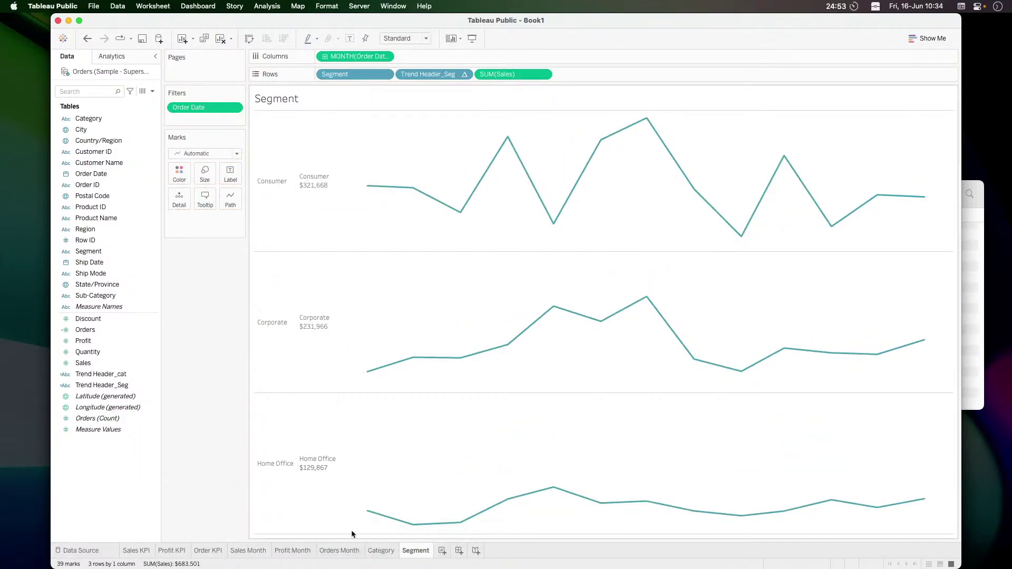
Try to copy the Category sheet's formatting and paste it onto the Segment sheet
{"action": "mouse_move", "coordinate": [373, 547]}
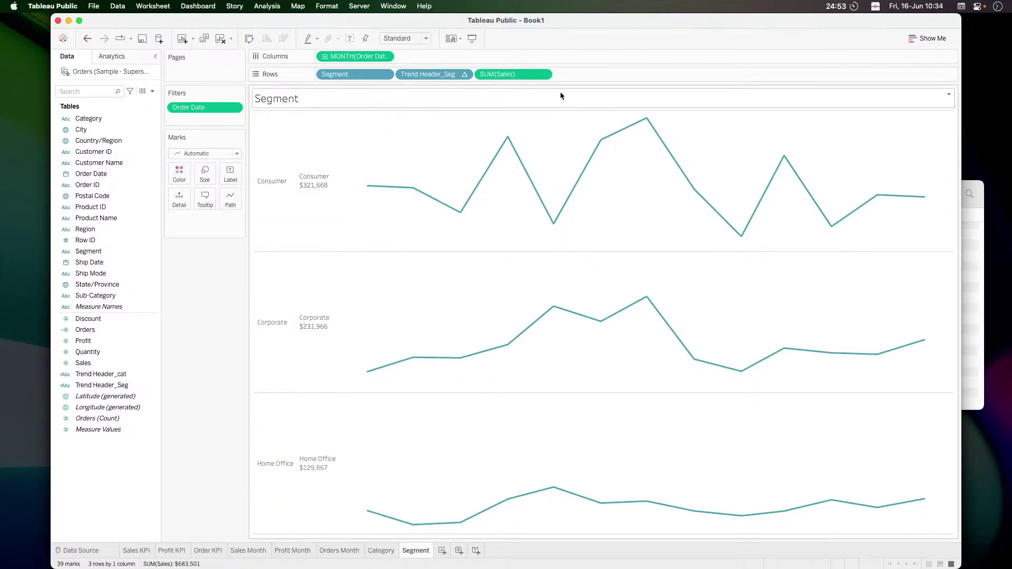
{"action": "right_click", "coordinate": [386, 552]}
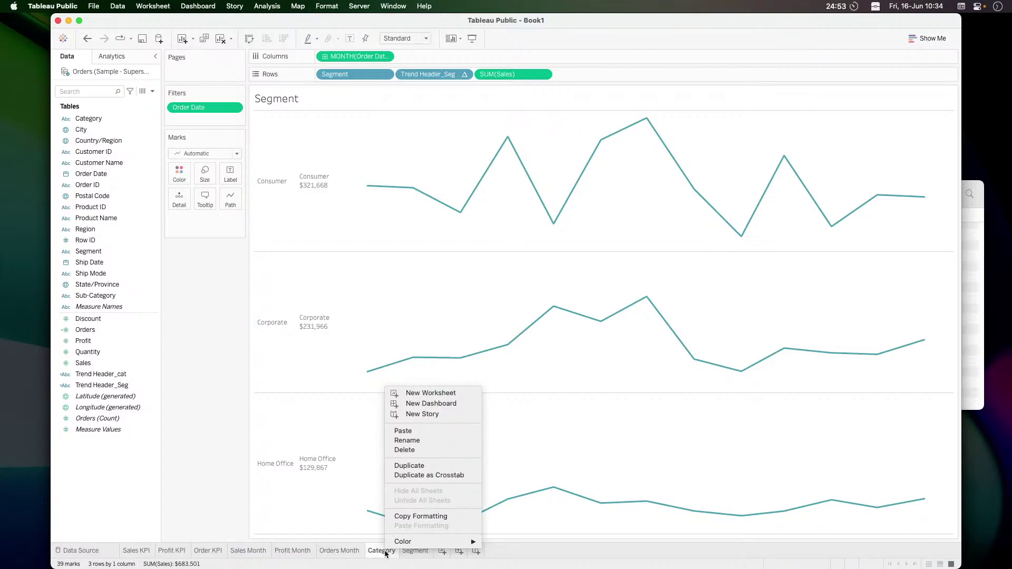
{"action": "left_click", "coordinate": [389, 517]}
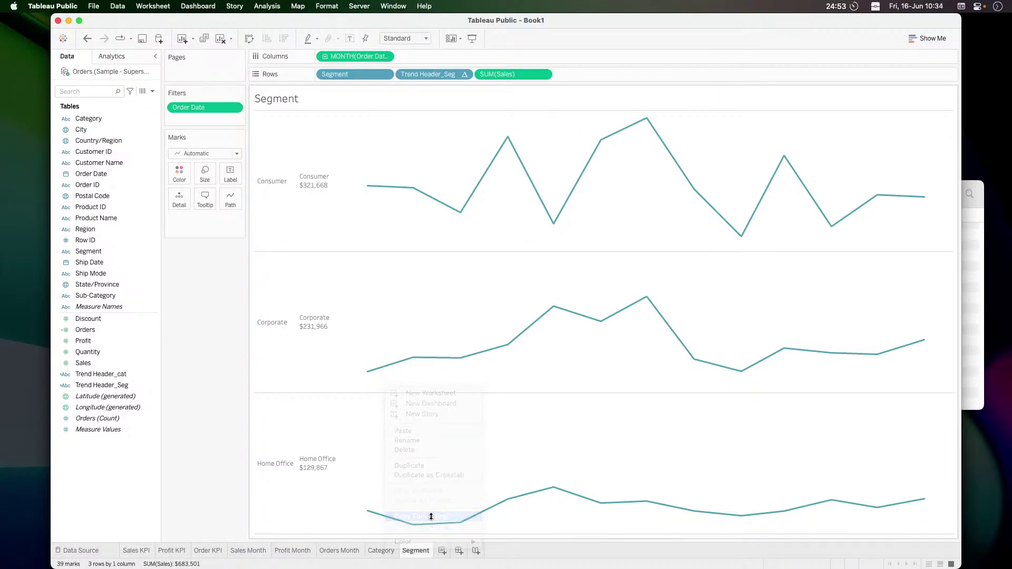
{"action": "right_click", "coordinate": [412, 550]}
{"action": "left_click", "coordinate": [457, 523]}
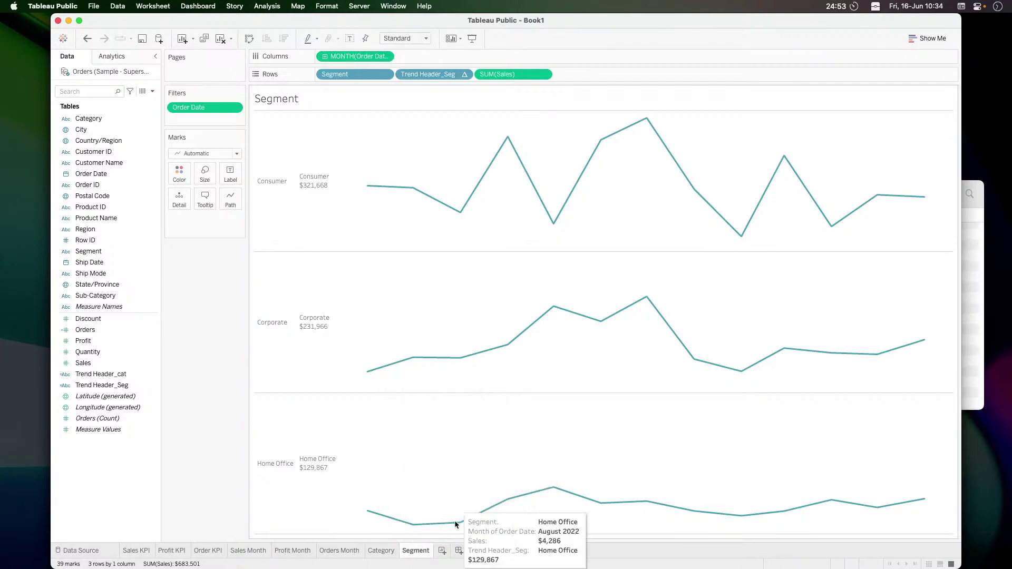
{"action": "mouse_move", "coordinate": [412, 552]}
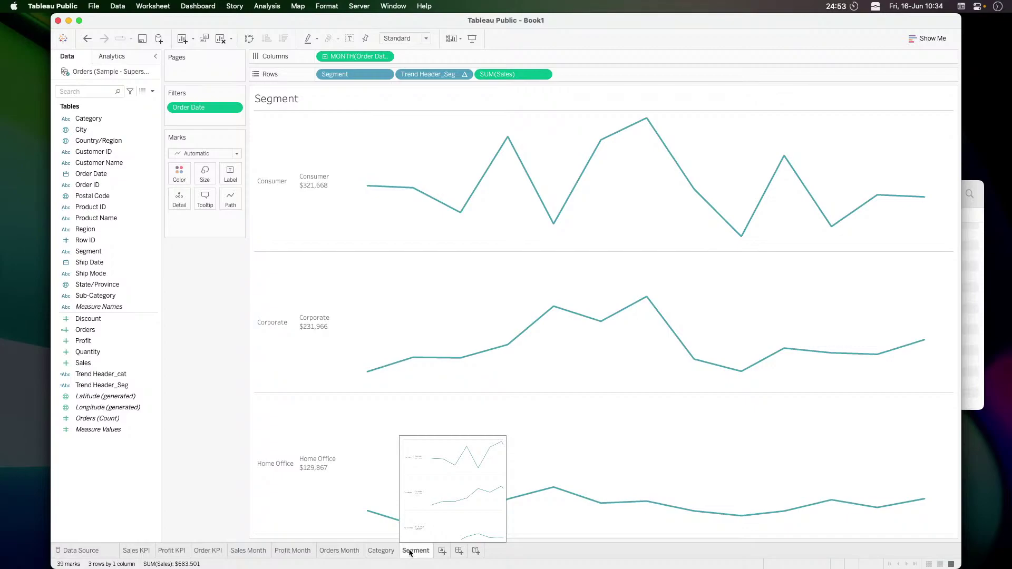
{"action": "right_click", "coordinate": [414, 553]}
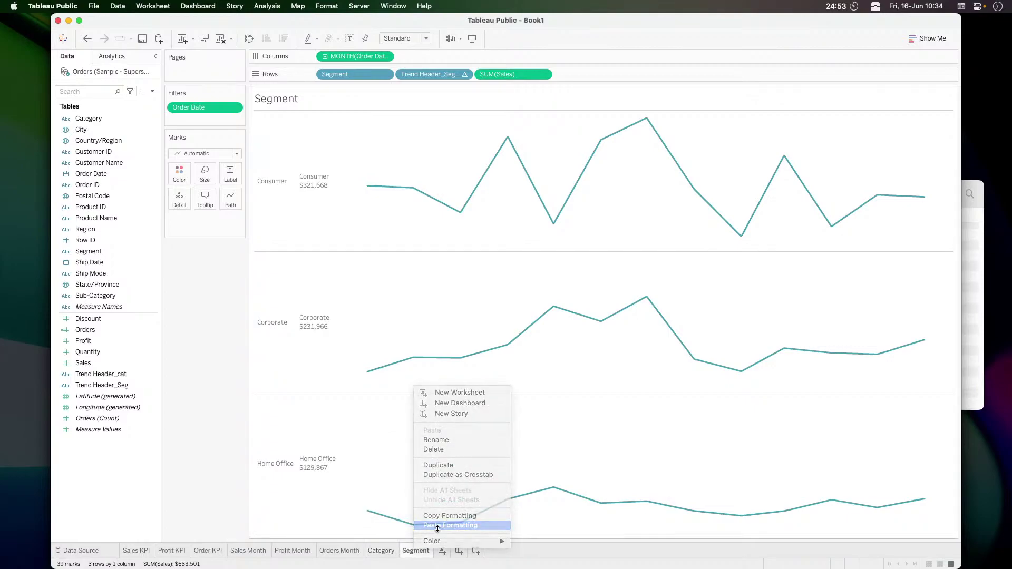
{"action": "left_click", "coordinate": [437, 525]}
Hide the row header of the Segment field on the Segment sheet
{"action": "mouse_move", "coordinate": [384, 552]}
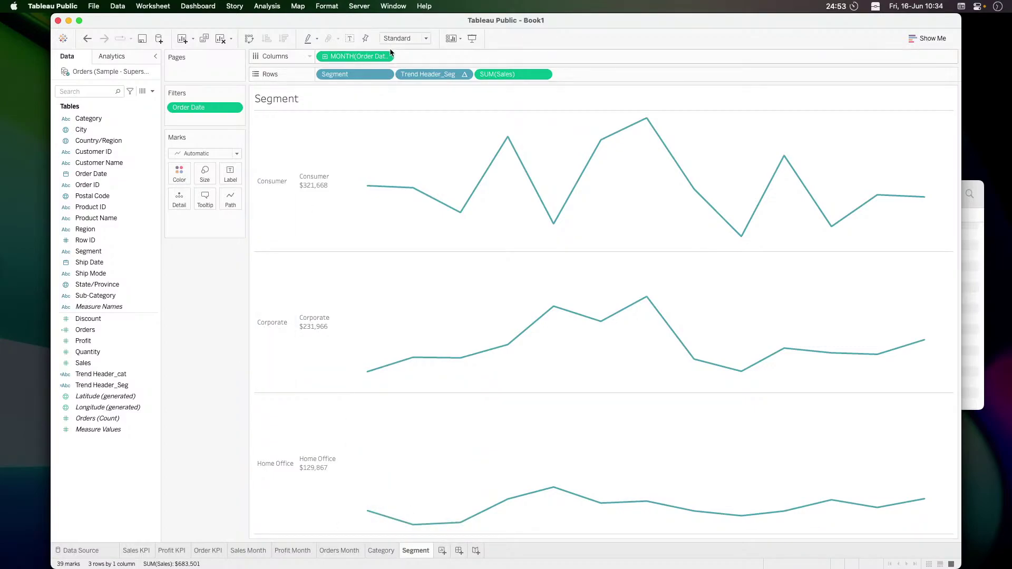
{"action": "left_click", "coordinate": [386, 75]}
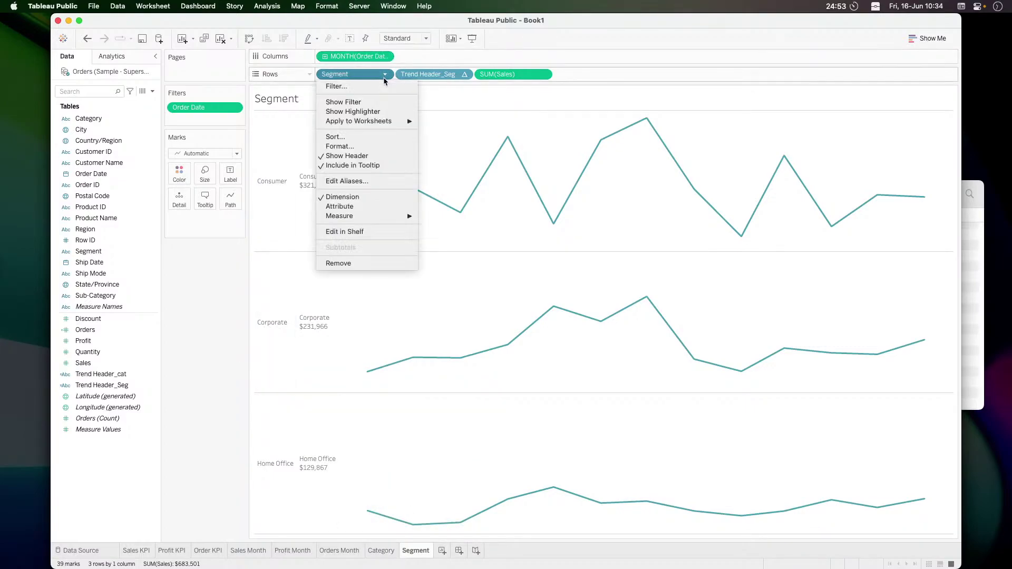
{"action": "left_click", "coordinate": [372, 157]}
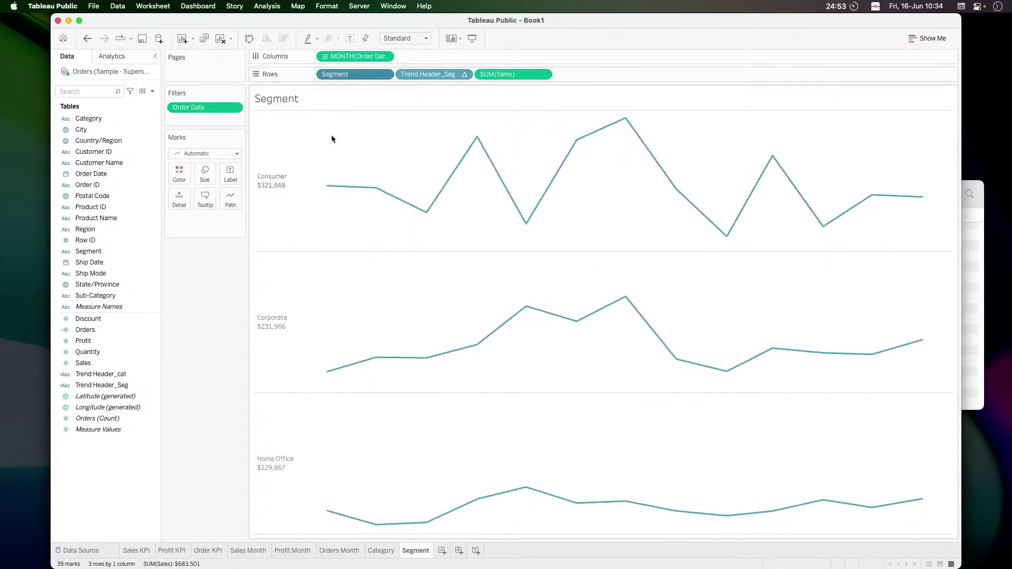
Shade the Trend Header_Seg row headers with the saved custom teal
{"action": "right_click", "coordinate": [265, 191]}
{"action": "left_click", "coordinate": [282, 234]}
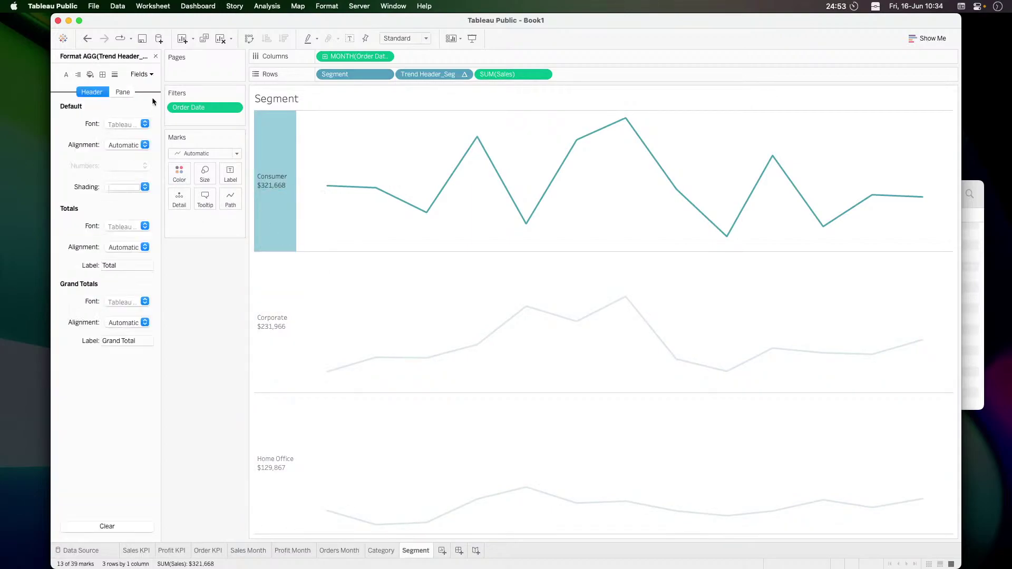
{"action": "mouse_move", "coordinate": [275, 221]}
{"action": "left_click", "coordinate": [127, 188]}
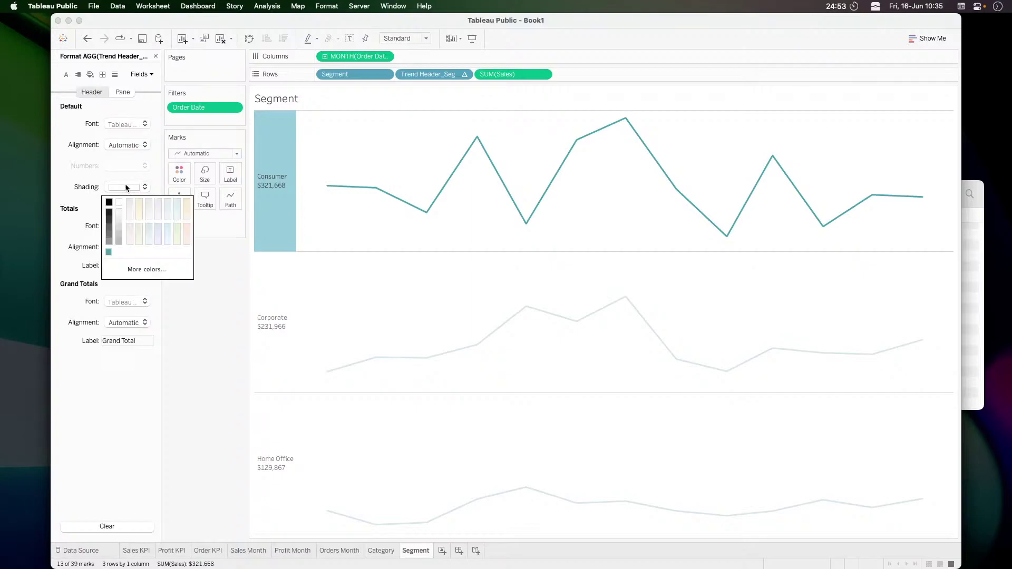
{"action": "left_click", "coordinate": [110, 251]}
Centre the text of the Trend Header_Seg row headers horizontally
{"action": "left_click", "coordinate": [139, 147]}
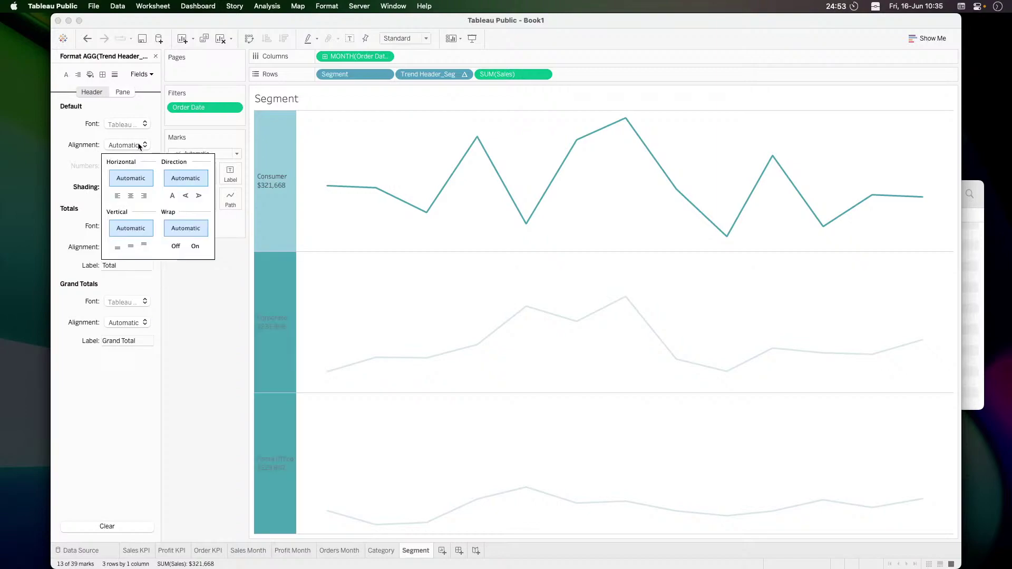
{"action": "left_click", "coordinate": [106, 141]}
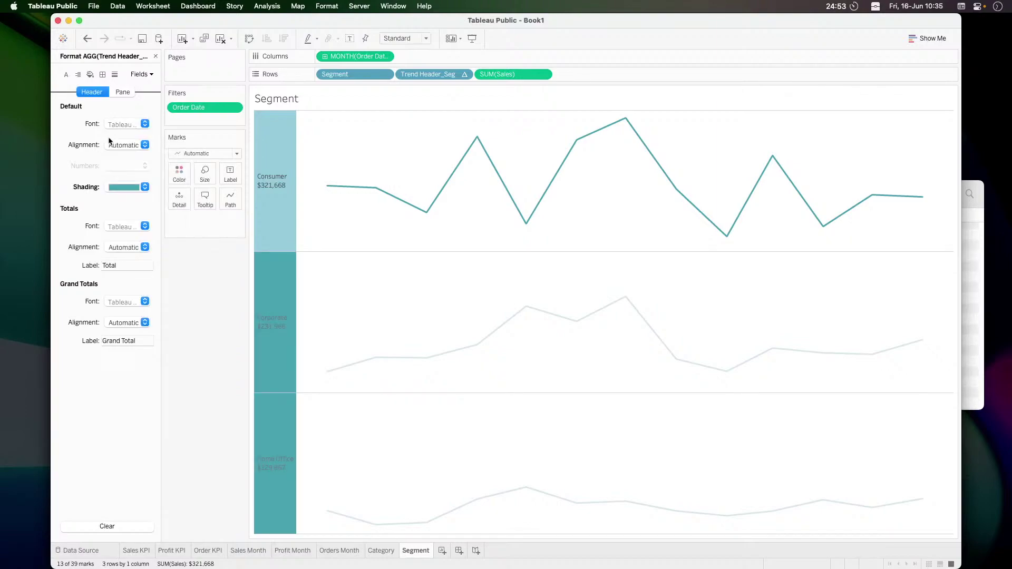
{"action": "left_click", "coordinate": [126, 145]}
{"action": "left_click", "coordinate": [131, 196]}
Set the Trend Header_Seg row header font to size 12 in white
{"action": "left_click", "coordinate": [127, 126]}
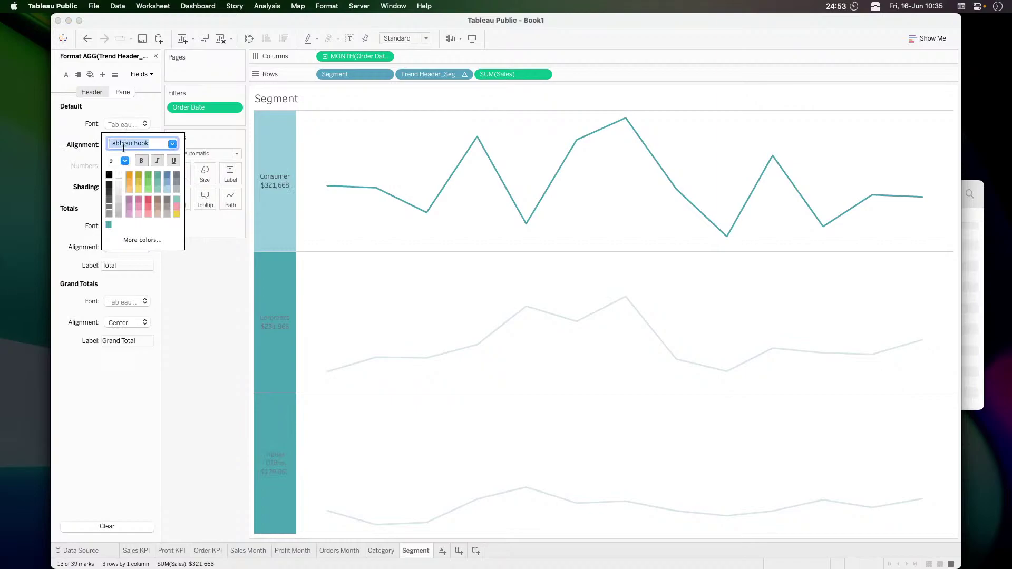
{"action": "left_click", "coordinate": [125, 161]}
{"action": "left_click", "coordinate": [119, 191]}
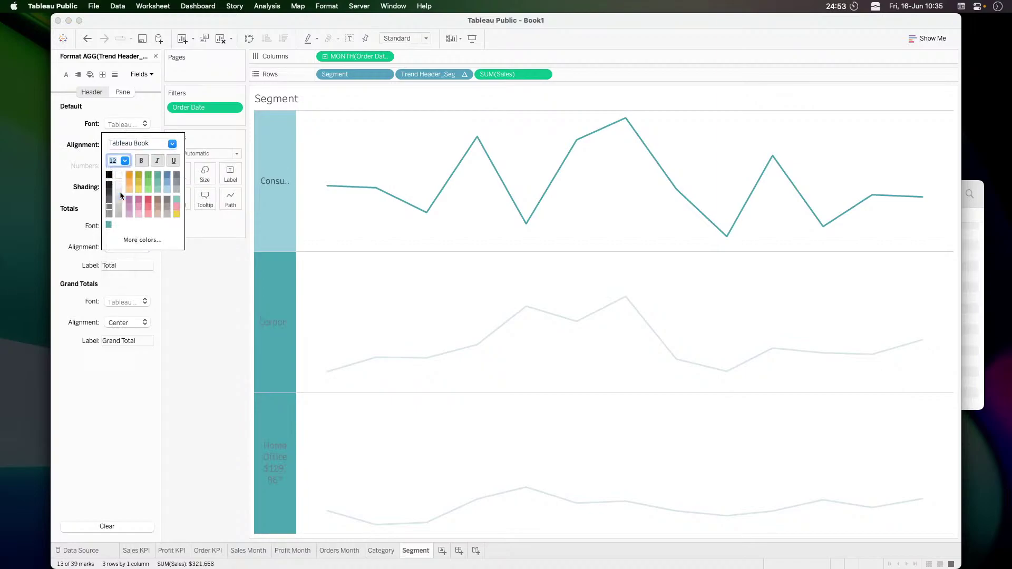
{"action": "left_click", "coordinate": [118, 175]}
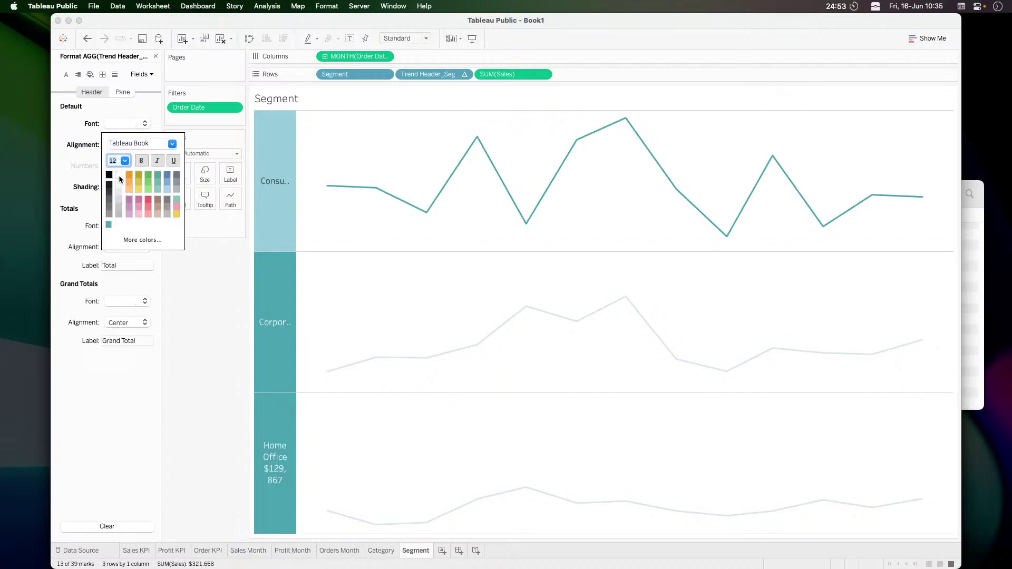
Make the Trend Header_Seg row header text bold and compare its font with the header font on the Category sheet
{"action": "left_click", "coordinate": [141, 161]}
{"action": "left_click", "coordinate": [202, 416]}
{"action": "left_click", "coordinate": [380, 554]}
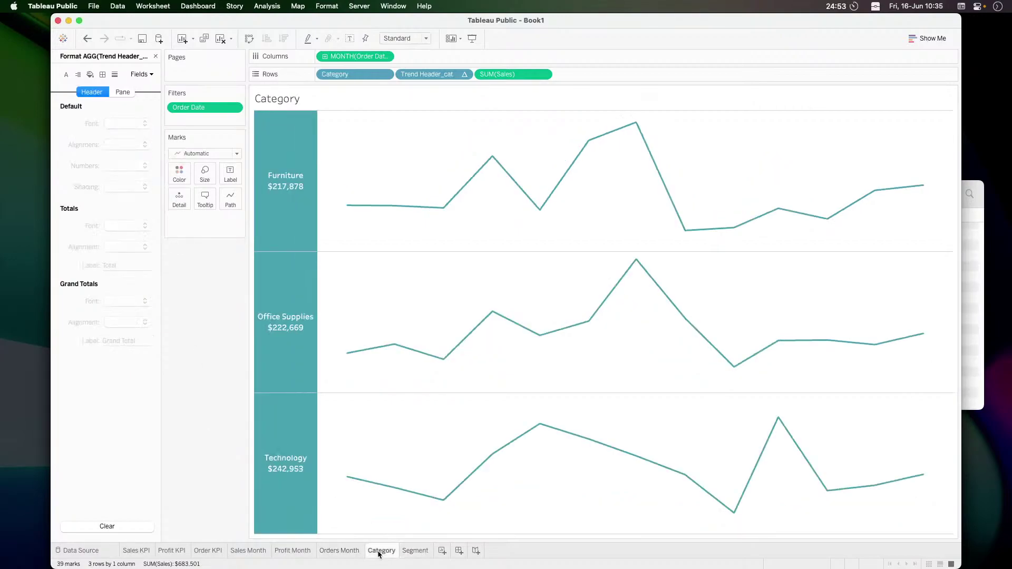
{"action": "left_click", "coordinate": [294, 442]}
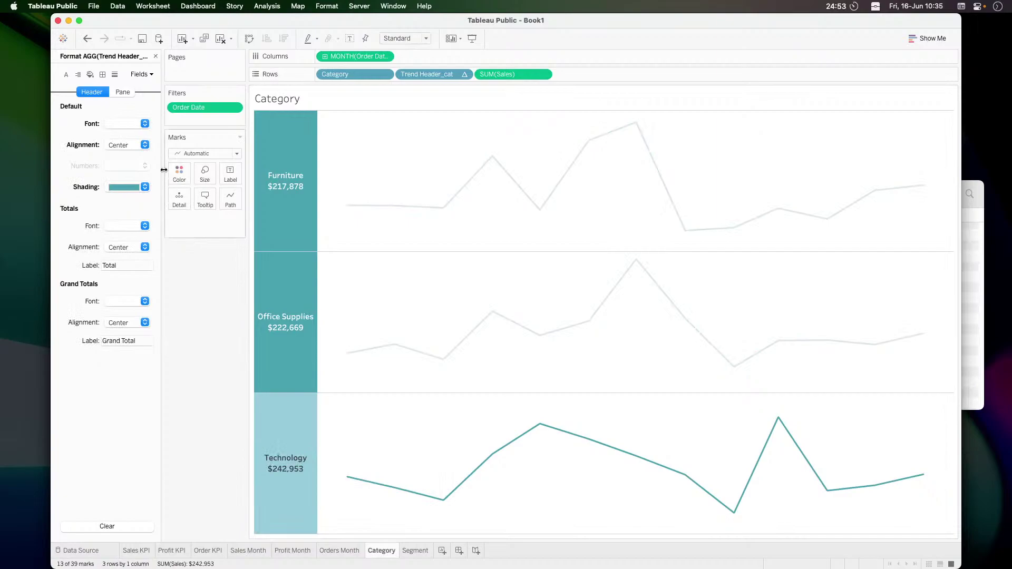
{"action": "left_click", "coordinate": [136, 127]}
{"action": "left_click", "coordinate": [197, 363]}
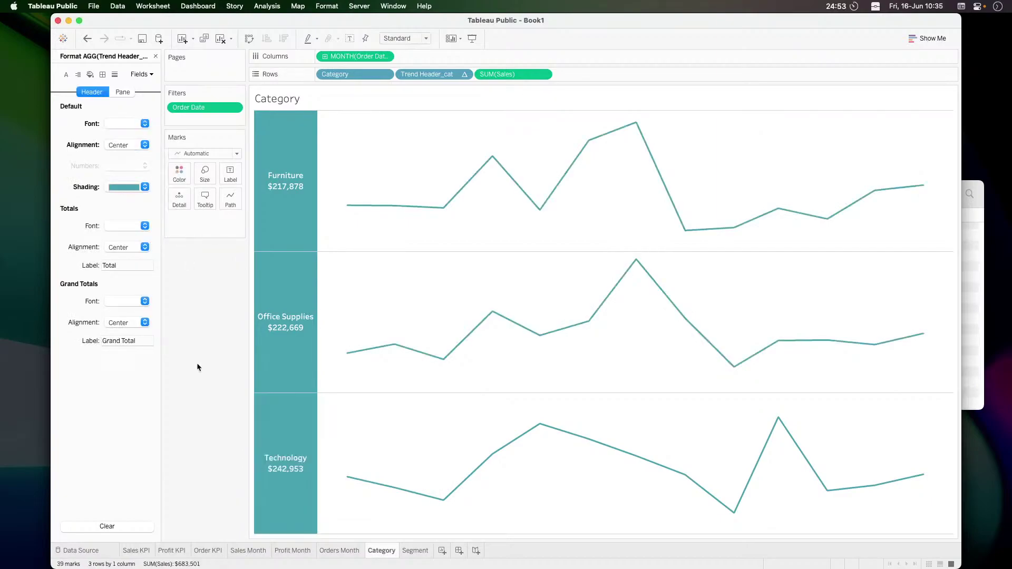
Set the Trend Header_Seg row header font on the Segment sheet to size 11
{"action": "left_click", "coordinate": [416, 551]}
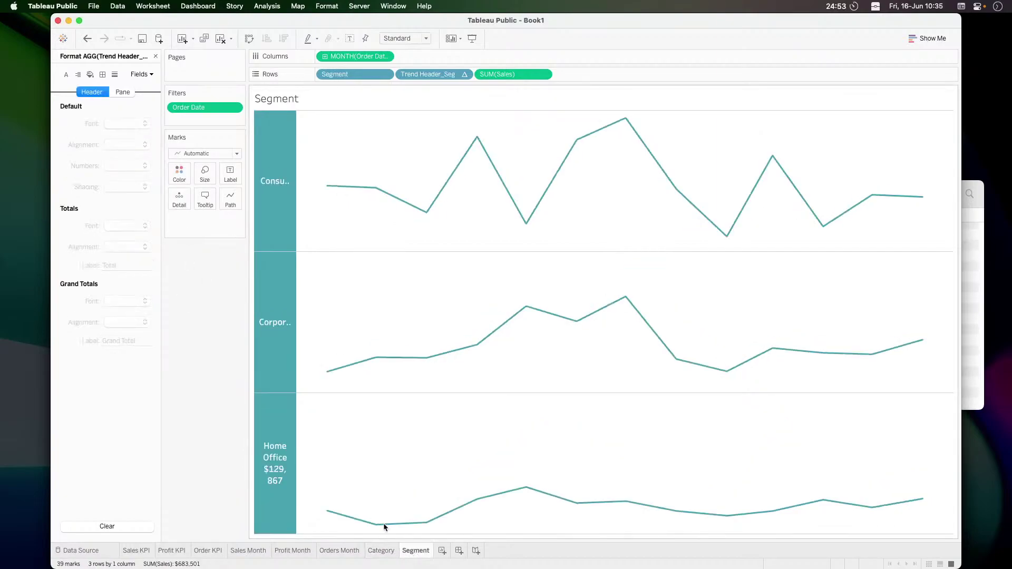
{"action": "left_click", "coordinate": [281, 452]}
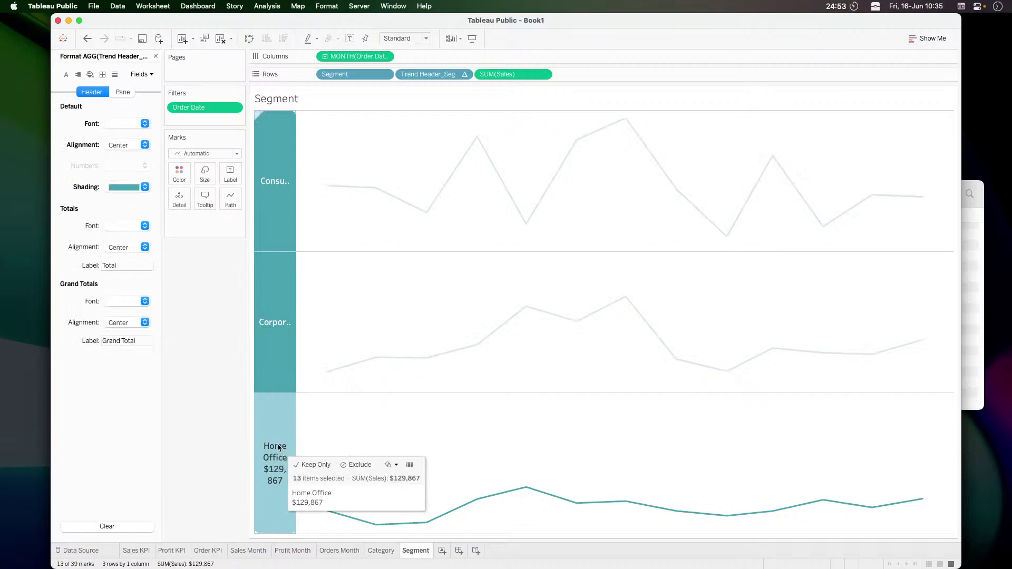
{"action": "left_click", "coordinate": [145, 124]}
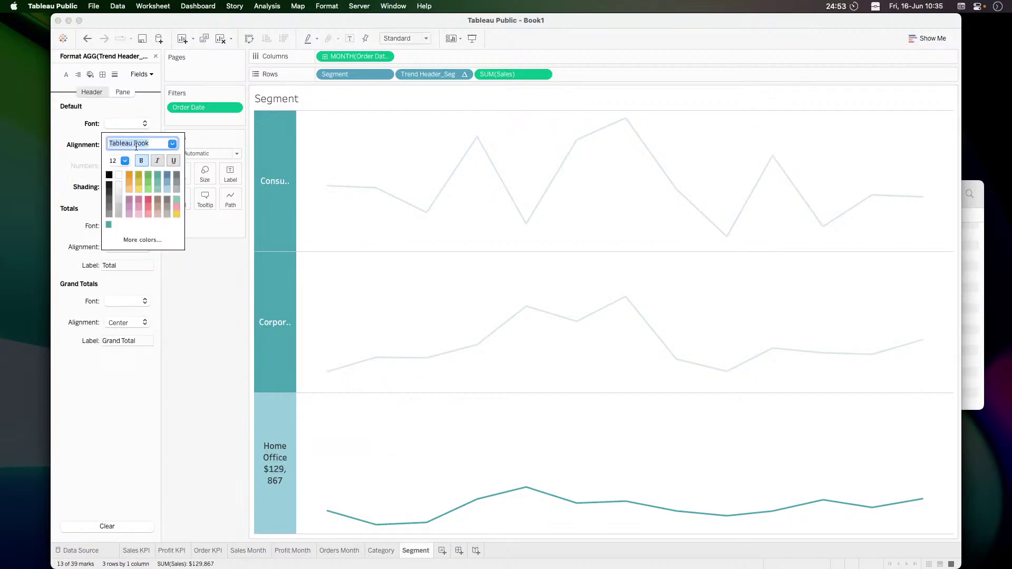
{"action": "left_click", "coordinate": [125, 160]}
{"action": "left_click", "coordinate": [116, 188]}
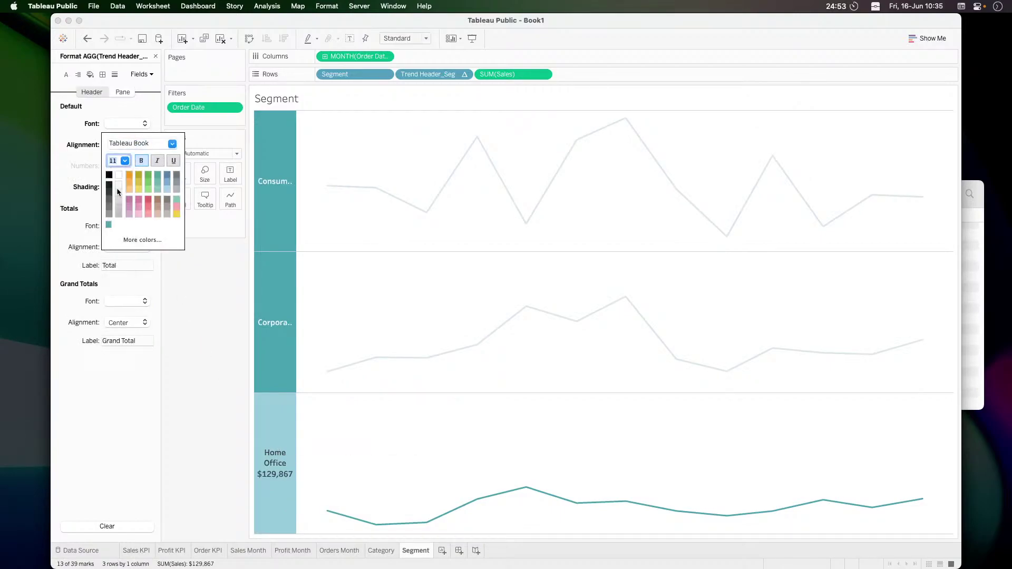
{"action": "left_click", "coordinate": [193, 397]}
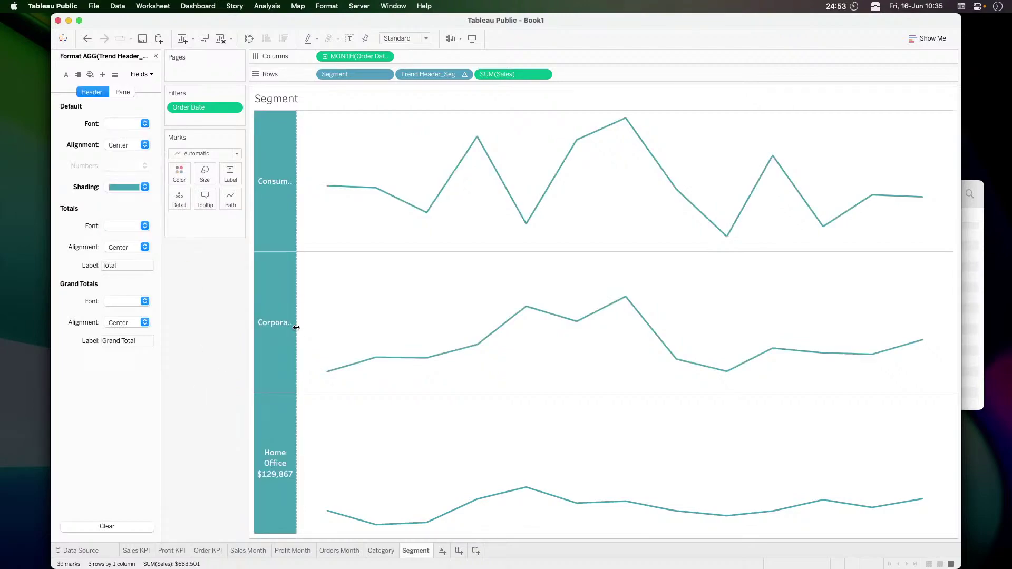
Widen the Segment sheet's row header column so segment names and totals fit, checking it against the Category sheet
{"action": "left_click_drag", "start_coordinate": [327, 327], "coordinate": [308, 327]}
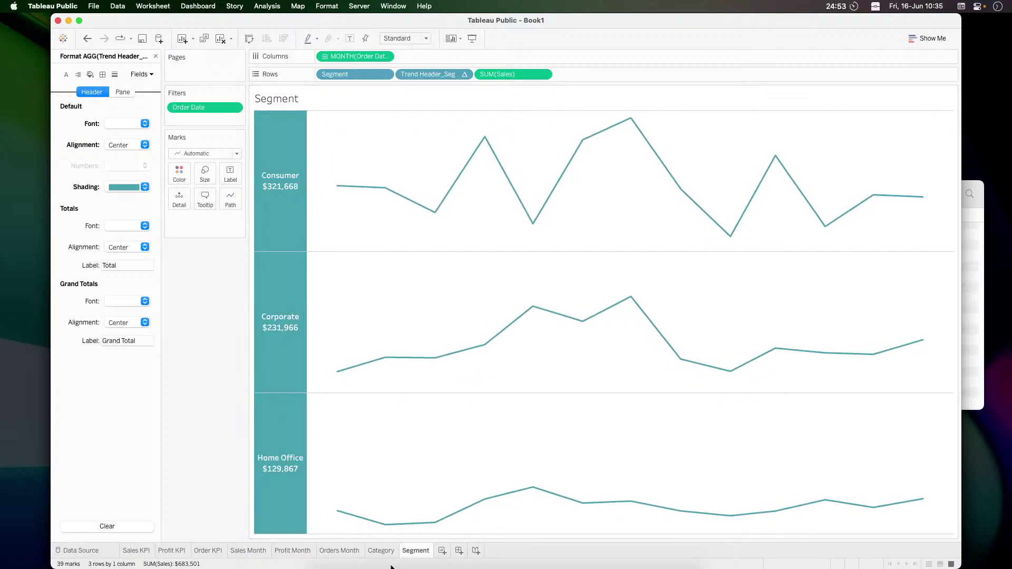
{"action": "left_click", "coordinate": [384, 552]}
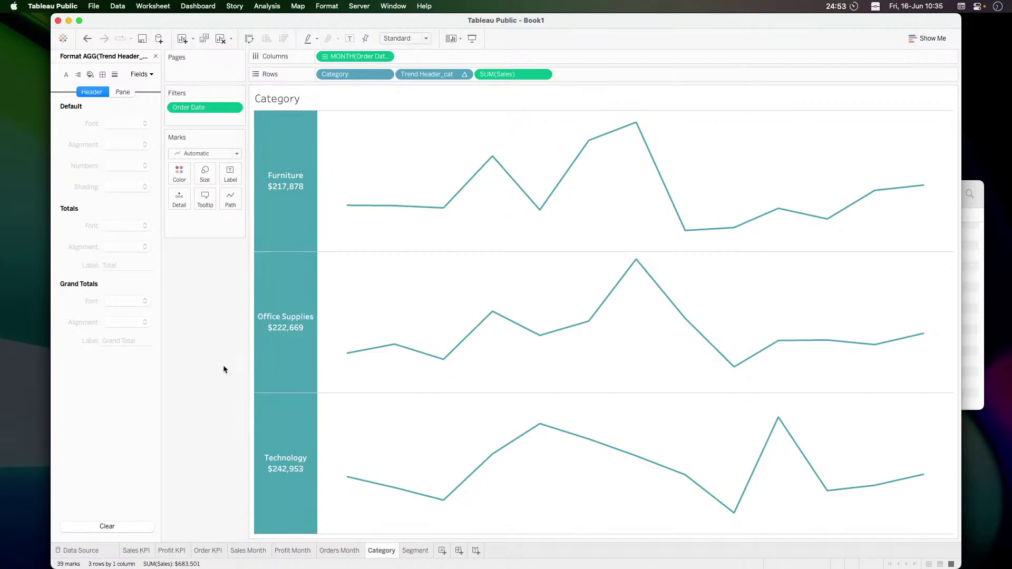
{"action": "left_click", "coordinate": [414, 551]}
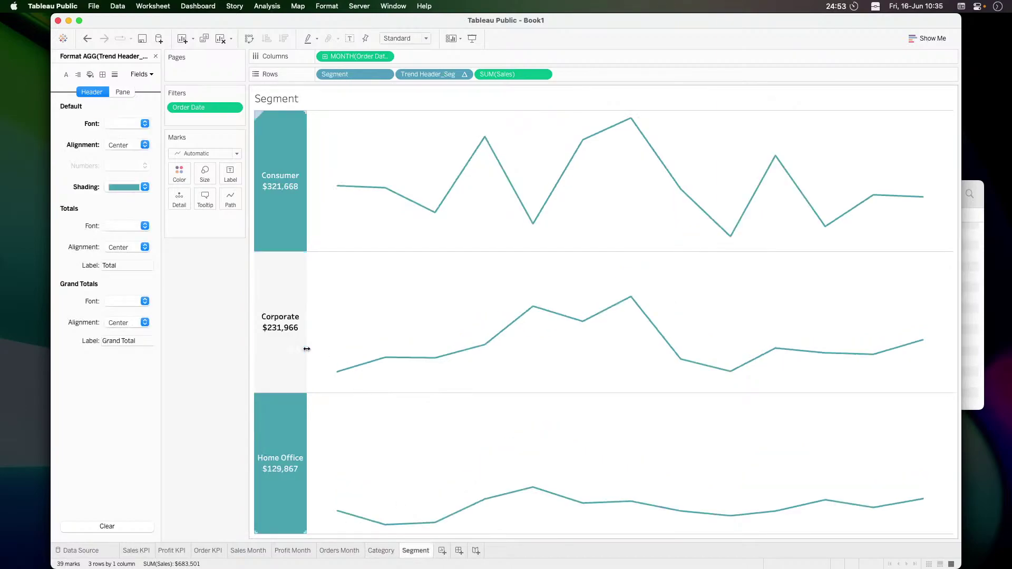
{"action": "left_click_drag", "start_coordinate": [321, 349], "coordinate": [332, 350]}
{"action": "left_click", "coordinate": [386, 551]}
{"action": "left_click", "coordinate": [417, 551]}
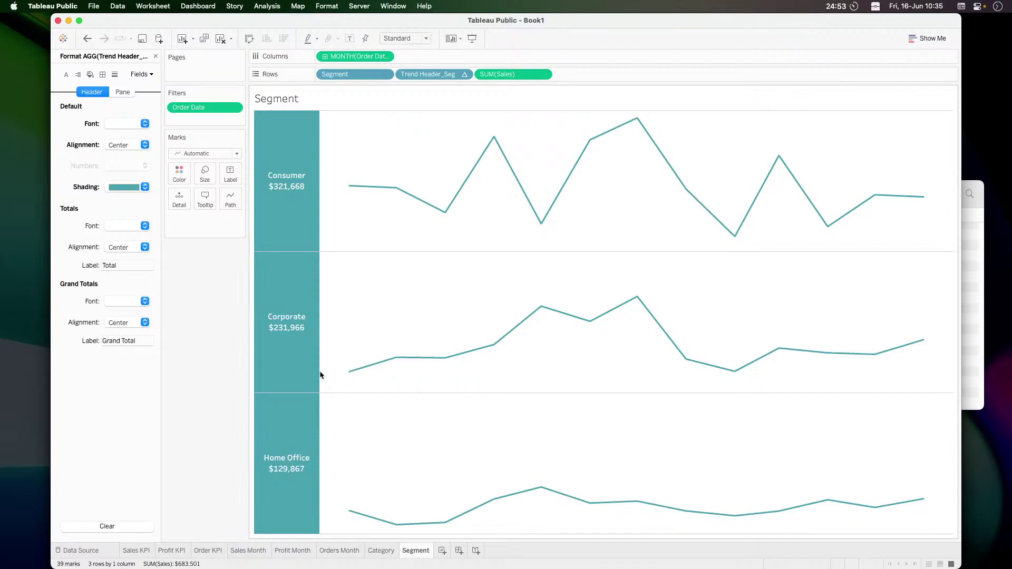
Fine-tune the Segment sheet's header column width to match the Category sheet's header column
{"action": "left_click_drag", "start_coordinate": [315, 372], "coordinate": [311, 375]}
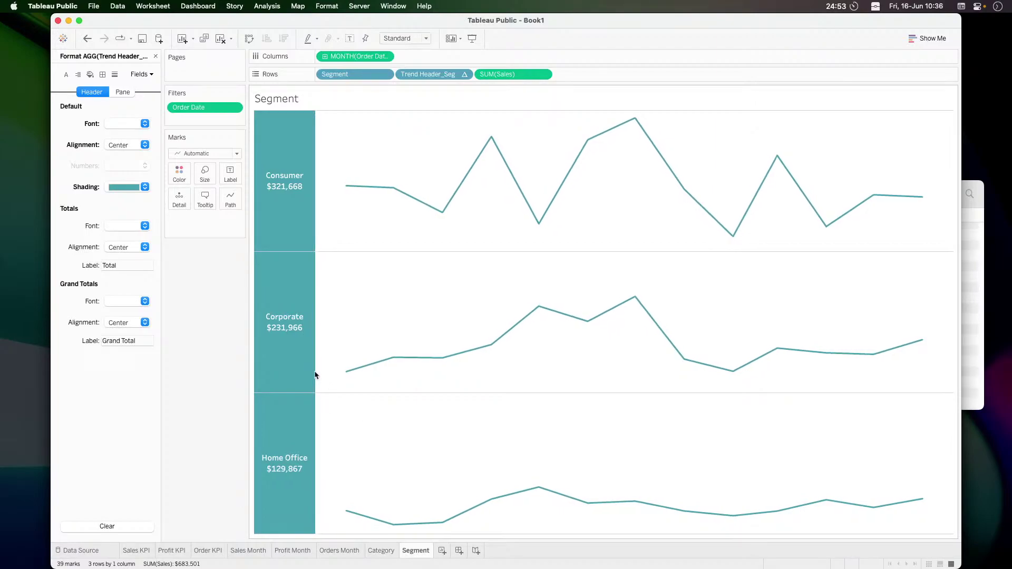
{"action": "left_click", "coordinate": [390, 552]}
{"action": "left_click", "coordinate": [417, 553]}
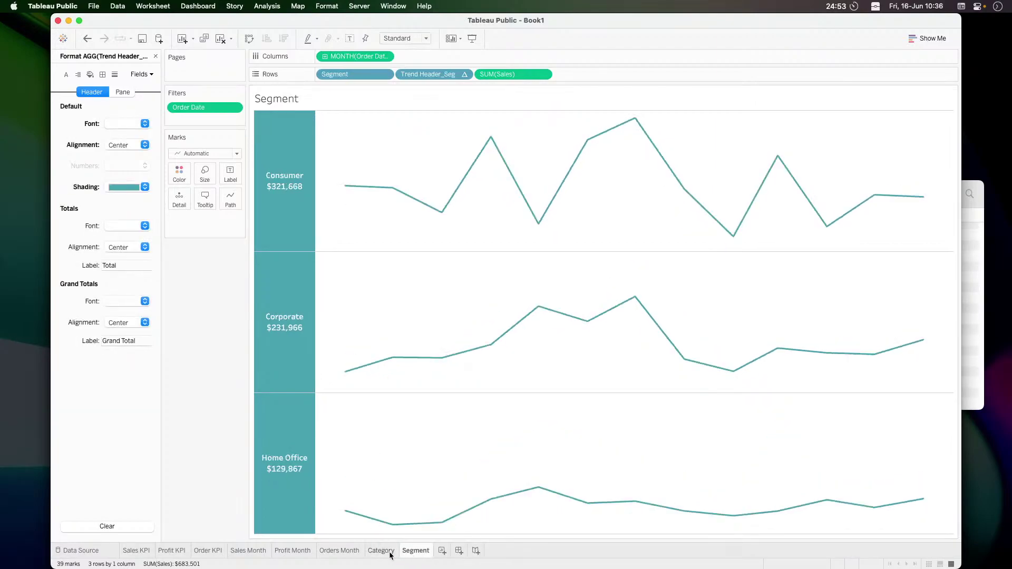
{"action": "left_click", "coordinate": [391, 553]}
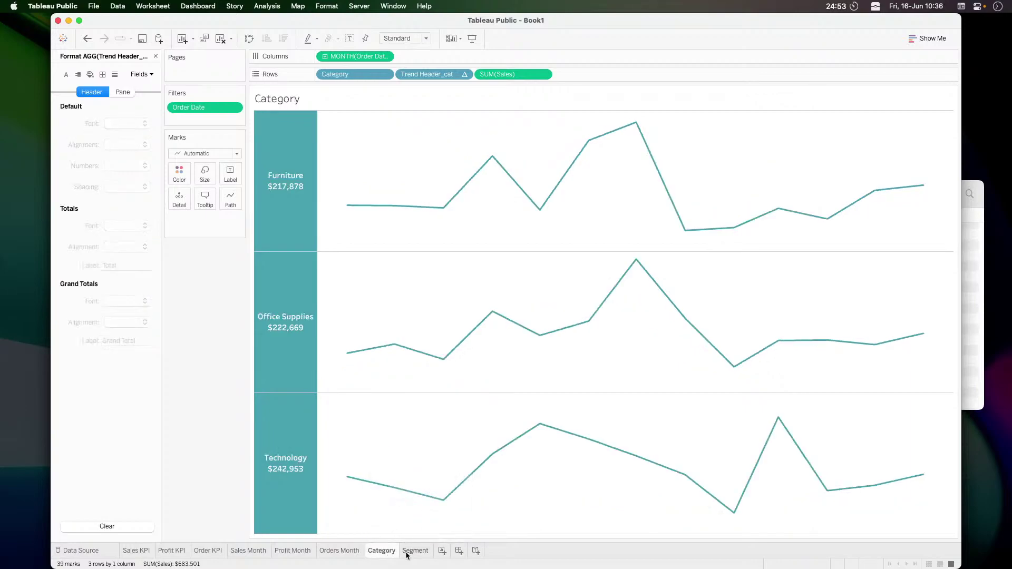
{"action": "left_click", "coordinate": [409, 552]}
{"action": "left_click_drag", "start_coordinate": [315, 288], "coordinate": [317, 288]}
{"action": "left_click", "coordinate": [389, 551]}
{"action": "left_click", "coordinate": [406, 552]}
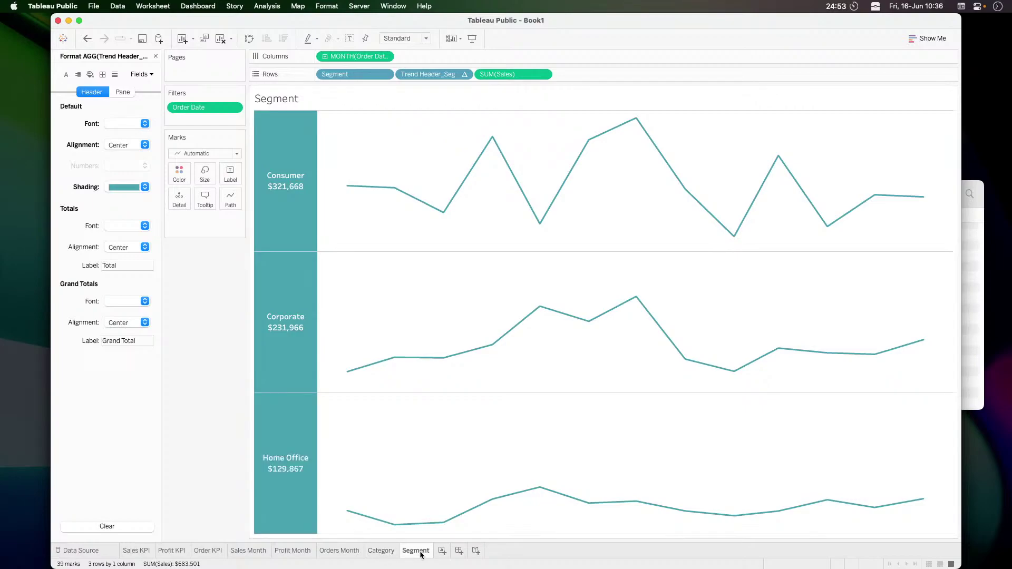
Switch to Chrome and look through the Segment, State and Home pages of the reference mobile KPI app
{"action": "key", "text": "super+Tab"}
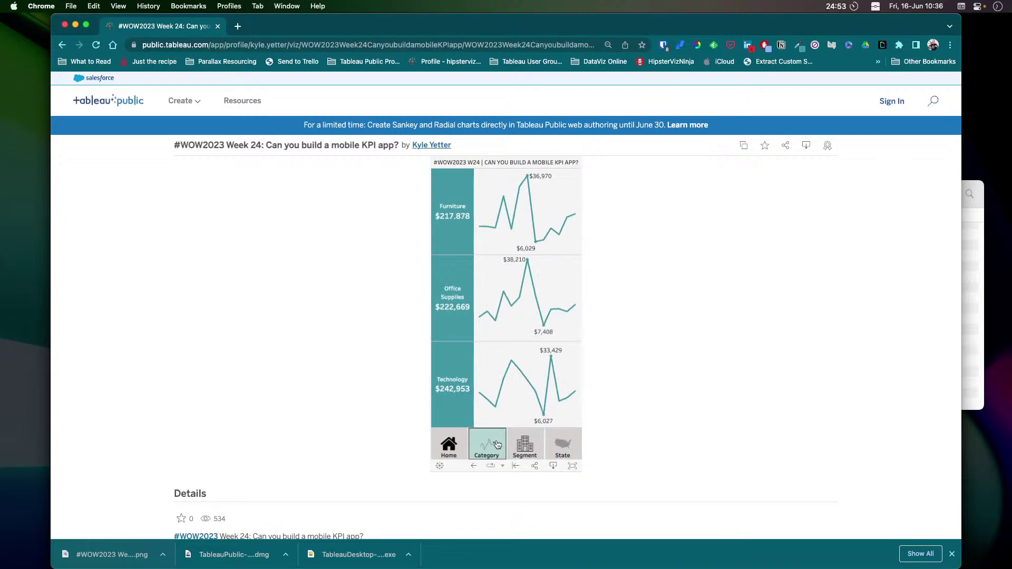
{"action": "left_click", "coordinate": [519, 447]}
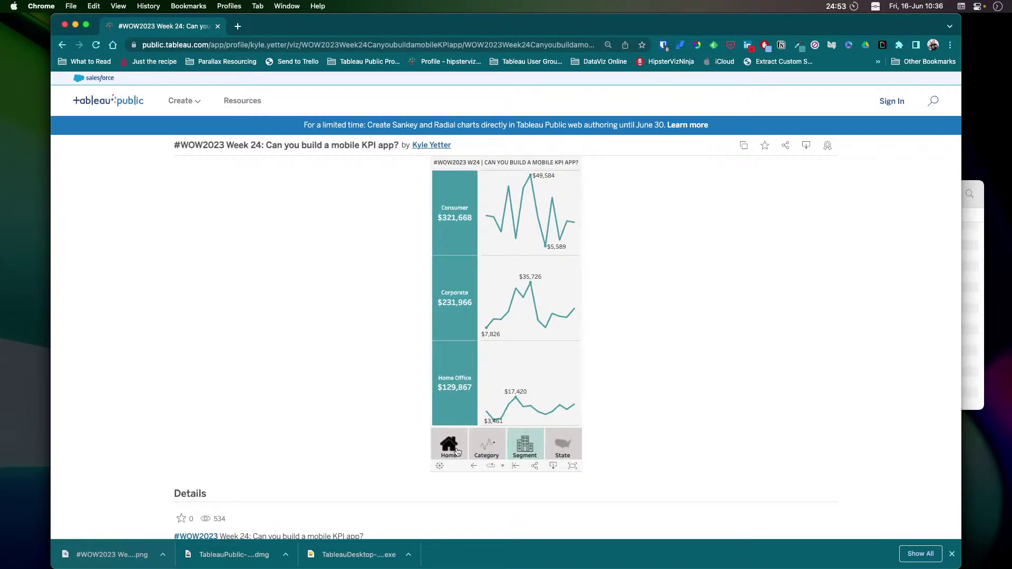
{"action": "left_click", "coordinate": [548, 447]}
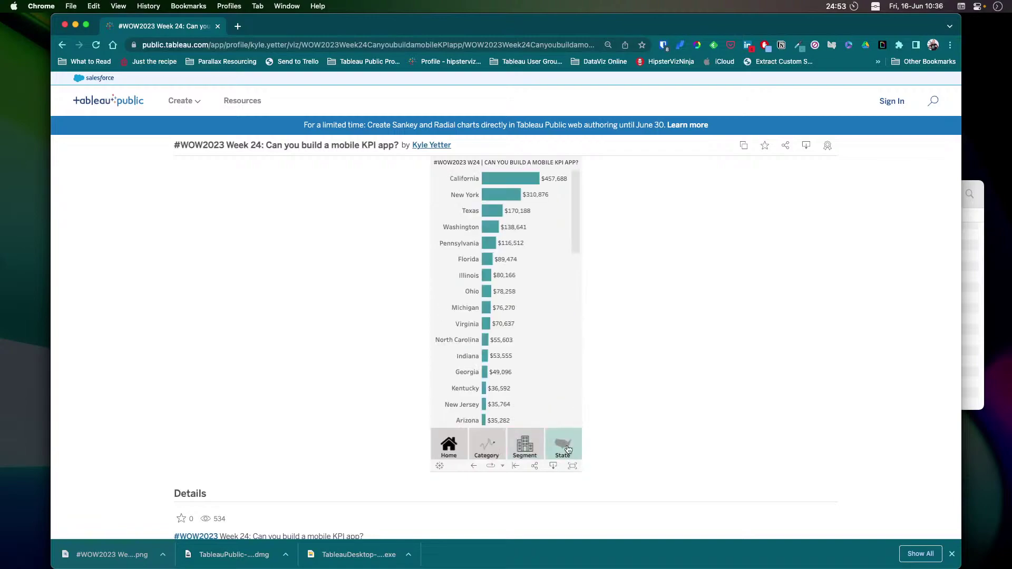
{"action": "left_click", "coordinate": [457, 445]}
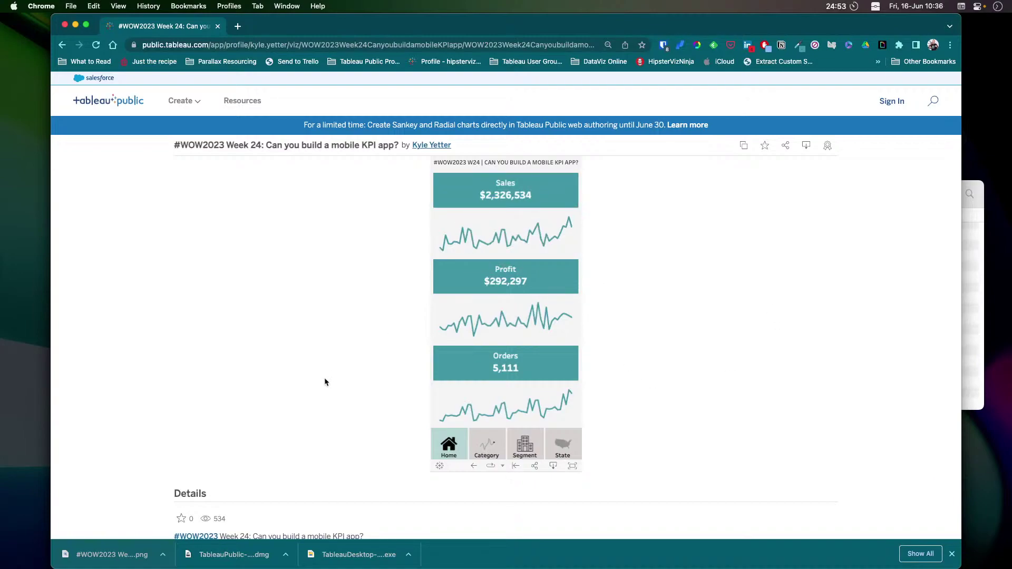
Switch back to Tableau Public, show the Sales Month sheet and close the formatting pane
{"action": "key", "text": "super+Tab"}
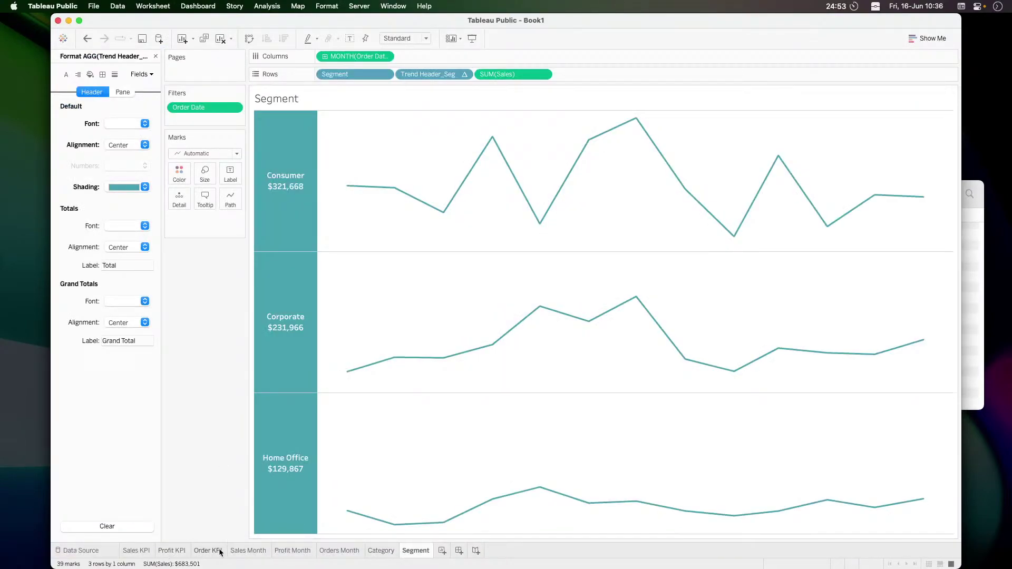
{"action": "left_click", "coordinate": [251, 551]}
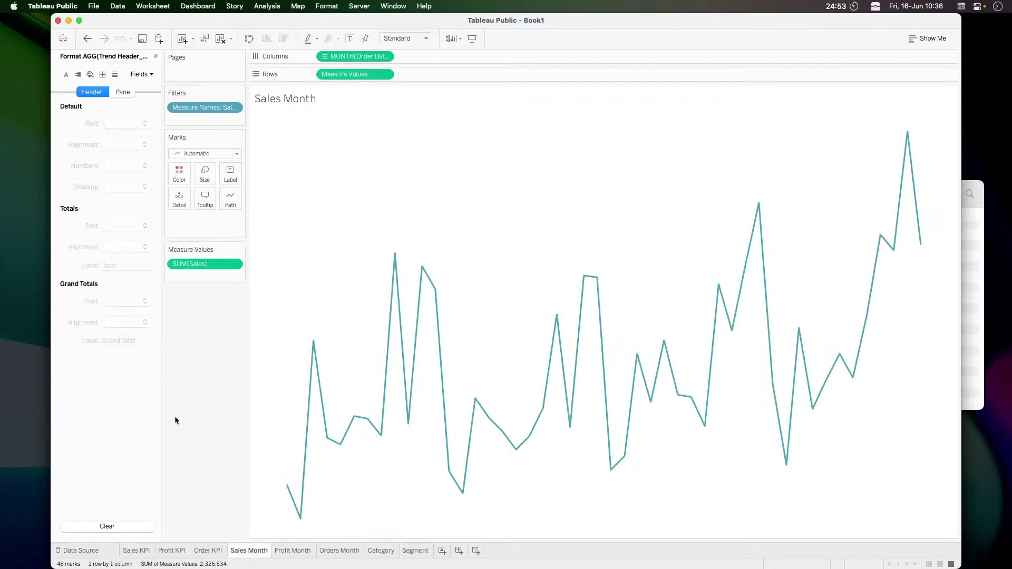
{"action": "left_click", "coordinate": [155, 56]}
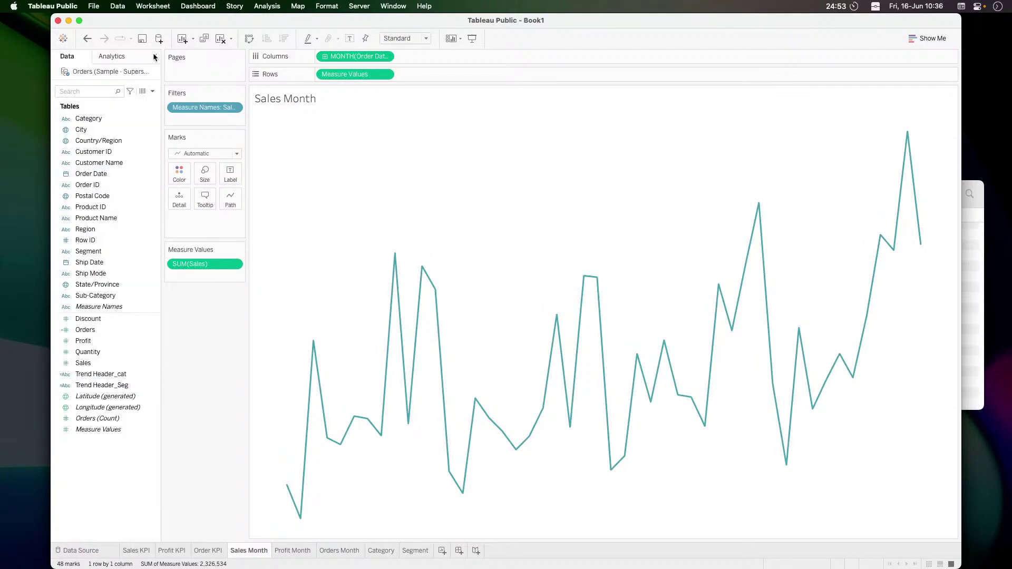
Try placing SUM(Sales) beside Measure Values on the rows of the Sales Month sheet, and undo the addition
{"action": "left_click_drag", "start_coordinate": [200, 265], "coordinate": [413, 94]}
{"action": "left_click_drag", "start_coordinate": [442, 77], "coordinate": [442, 76]}
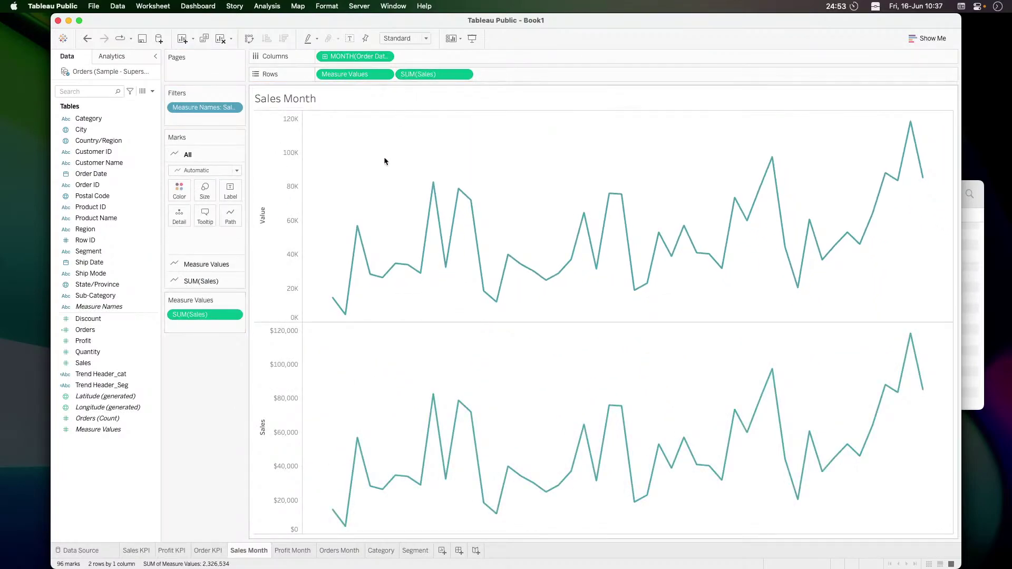
{"action": "mouse_move", "coordinate": [612, 192]}
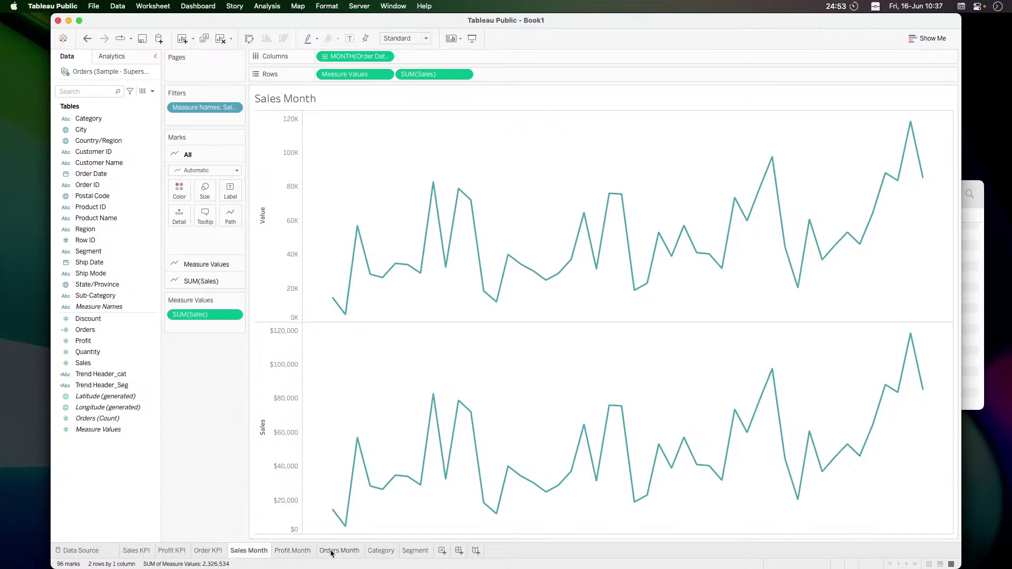
{"action": "key", "text": "super+z"}
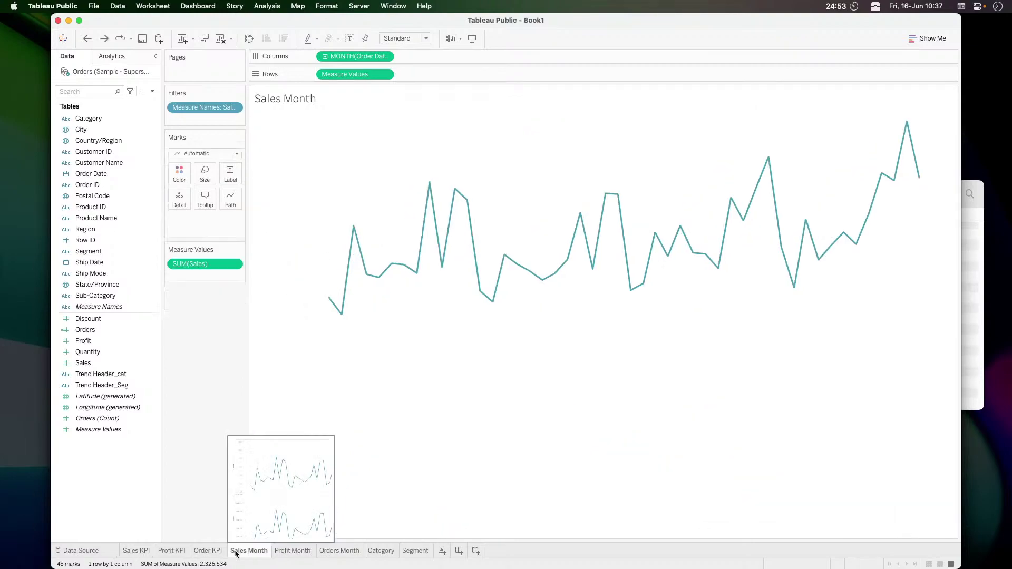
{"action": "key", "text": "super+z"}
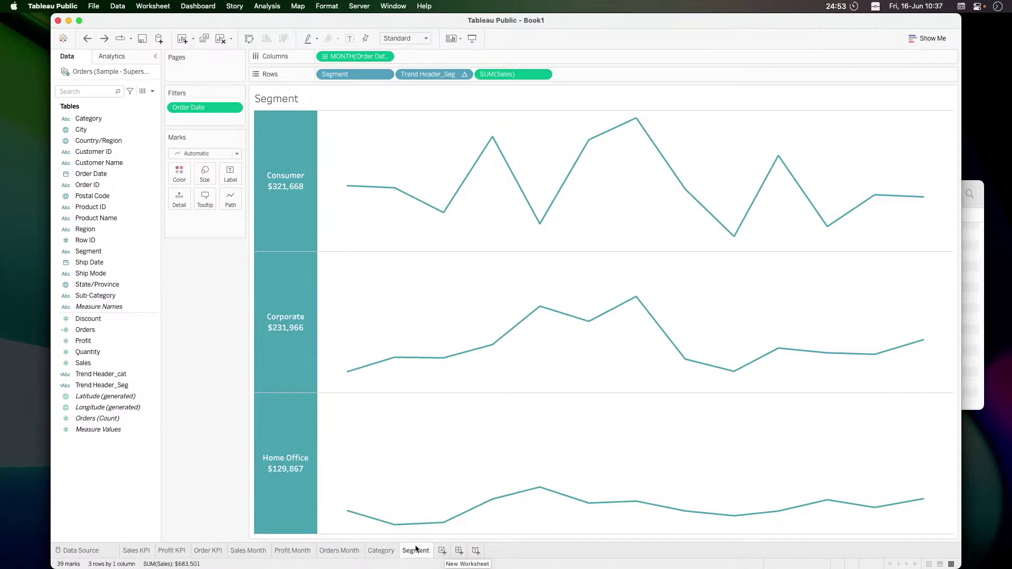
Compare the Category and Segment sheets and review the Trend Header_cat calculation's formula without editing it, ending on the Category sheet
{"action": "mouse_move", "coordinate": [426, 552]}
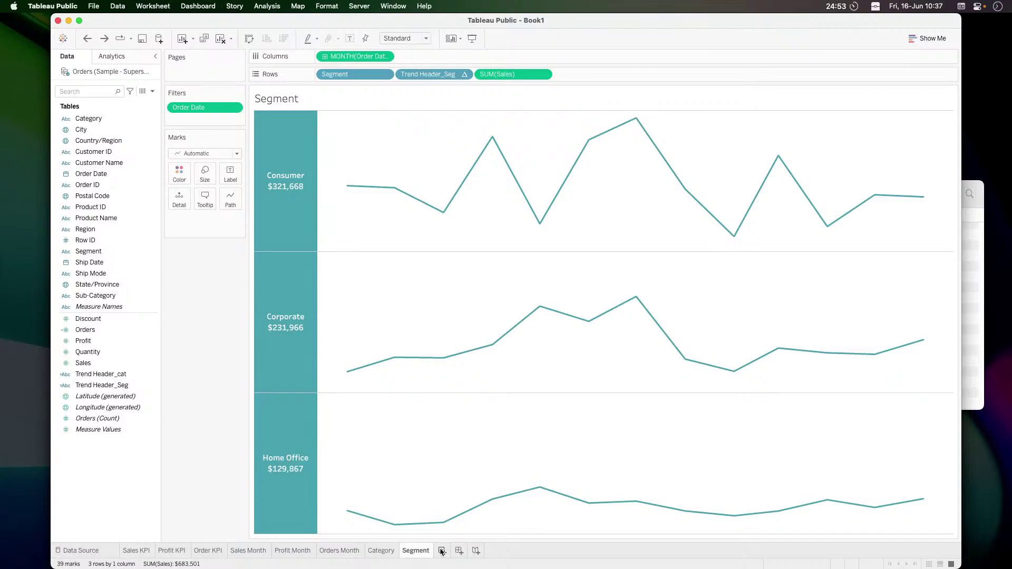
{"action": "left_click", "coordinate": [381, 550]}
{"action": "left_click", "coordinate": [403, 551]}
{"action": "left_click", "coordinate": [381, 550]}
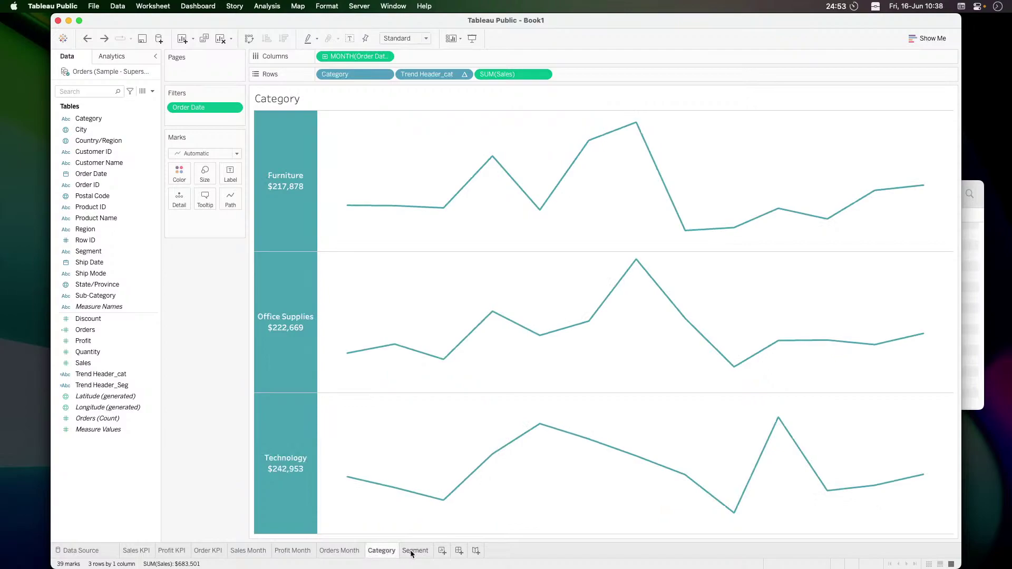
{"action": "left_click", "coordinate": [412, 552]}
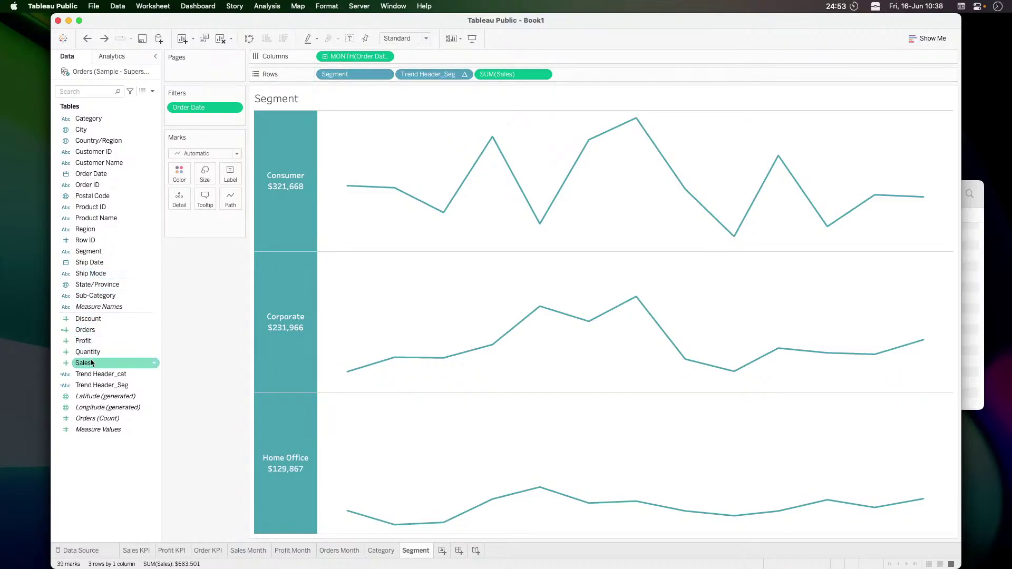
{"action": "right_click", "coordinate": [90, 375]}
{"action": "left_click", "coordinate": [108, 209]}
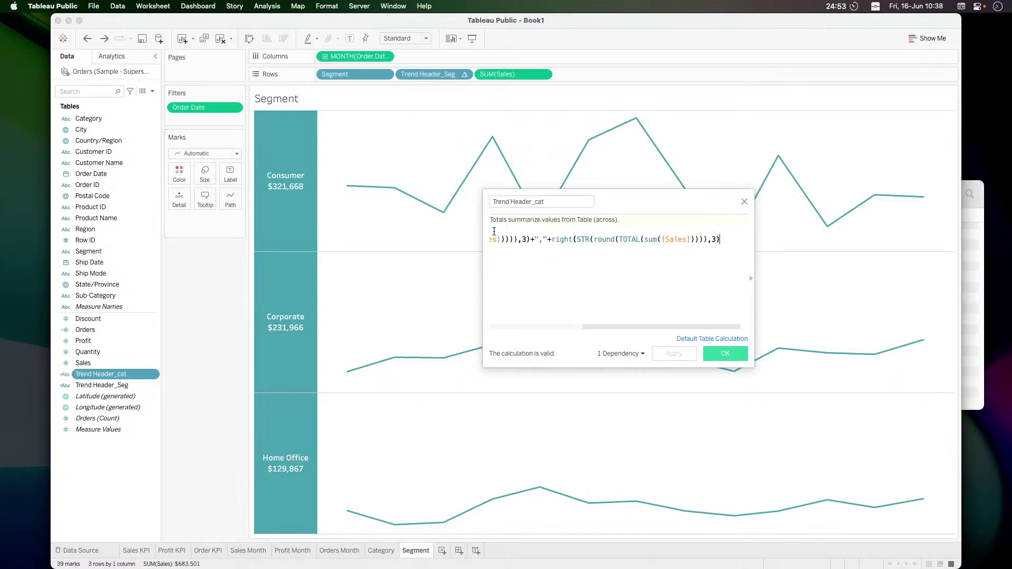
{"action": "scroll", "coordinate": [490, 232], "scroll_direction": "left", "scroll_amount": 10}
{"action": "scroll", "coordinate": [490, 232], "scroll_direction": "left", "scroll_amount": 3}
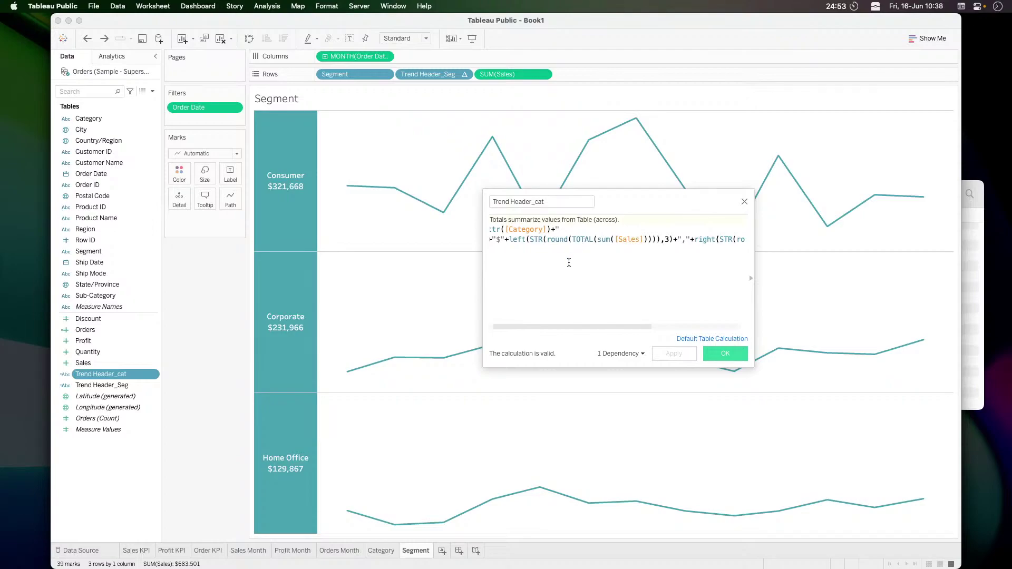
{"action": "left_click", "coordinate": [745, 202]}
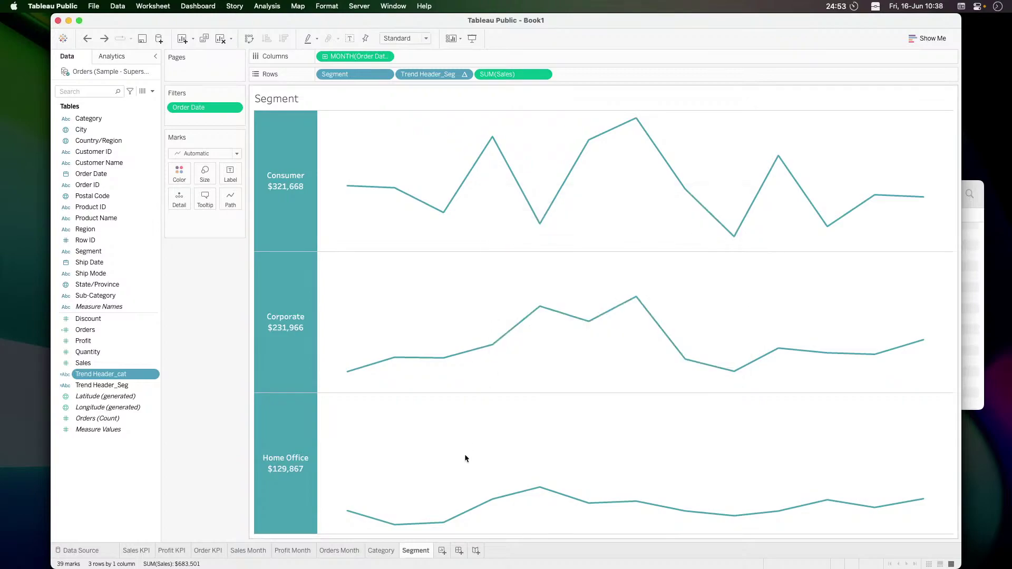
{"action": "mouse_move", "coordinate": [402, 555]}
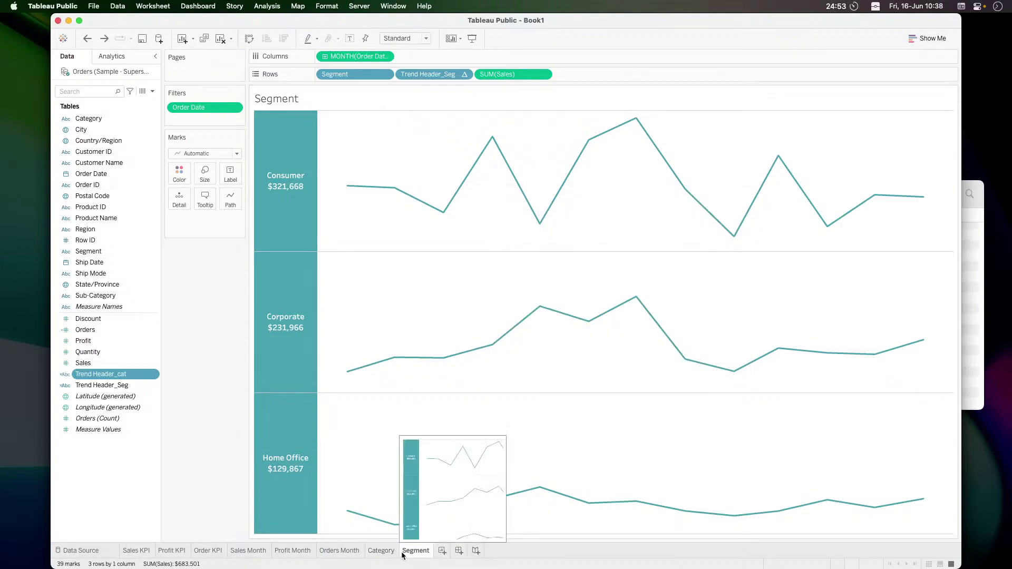
{"action": "left_click", "coordinate": [368, 551]}
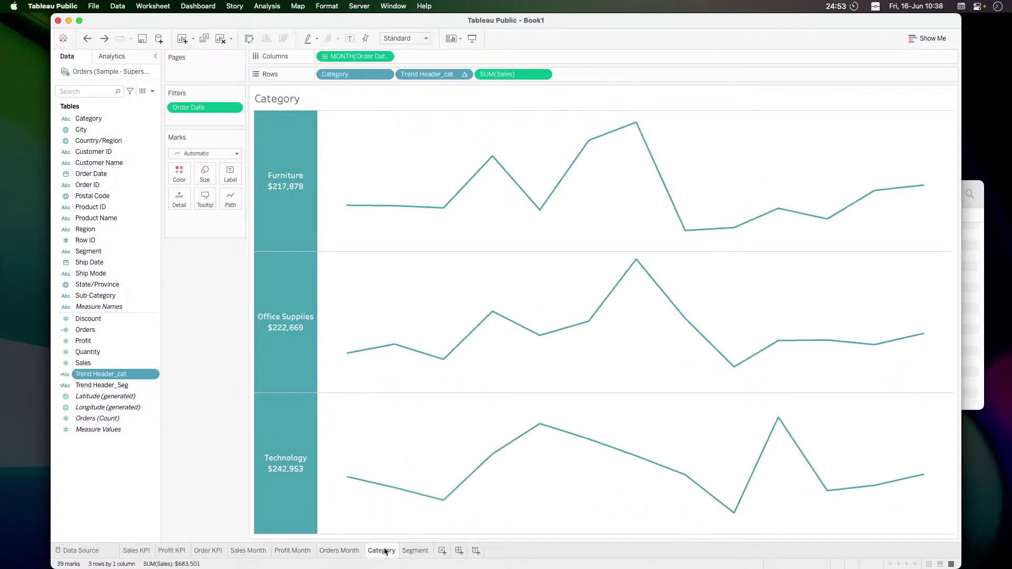
Compare the Orders Month, Category and Segment sheets, ending on the Segment sheet
{"action": "left_click", "coordinate": [347, 550]}
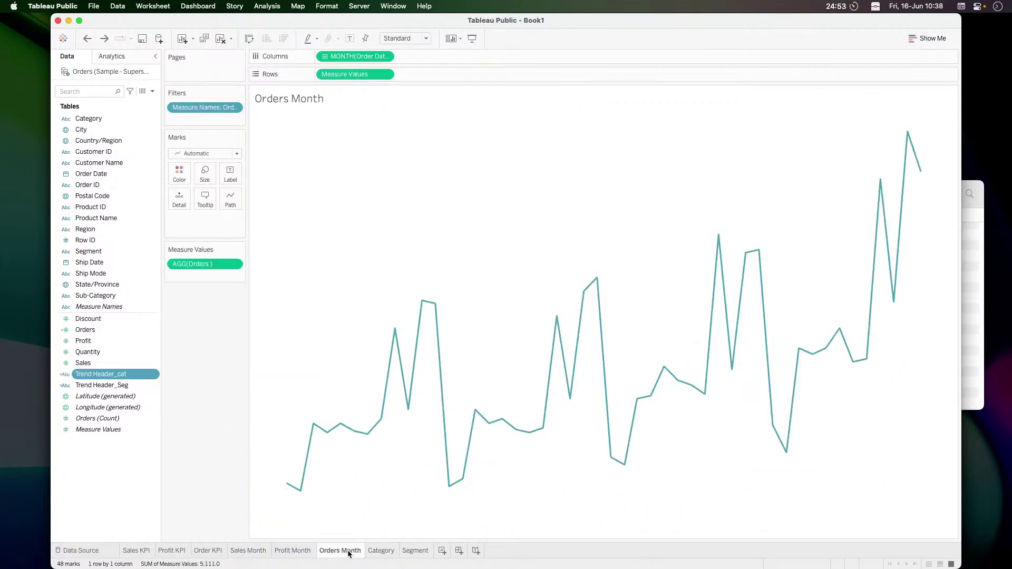
{"action": "left_click", "coordinate": [369, 552]}
{"action": "mouse_move", "coordinate": [370, 554]}
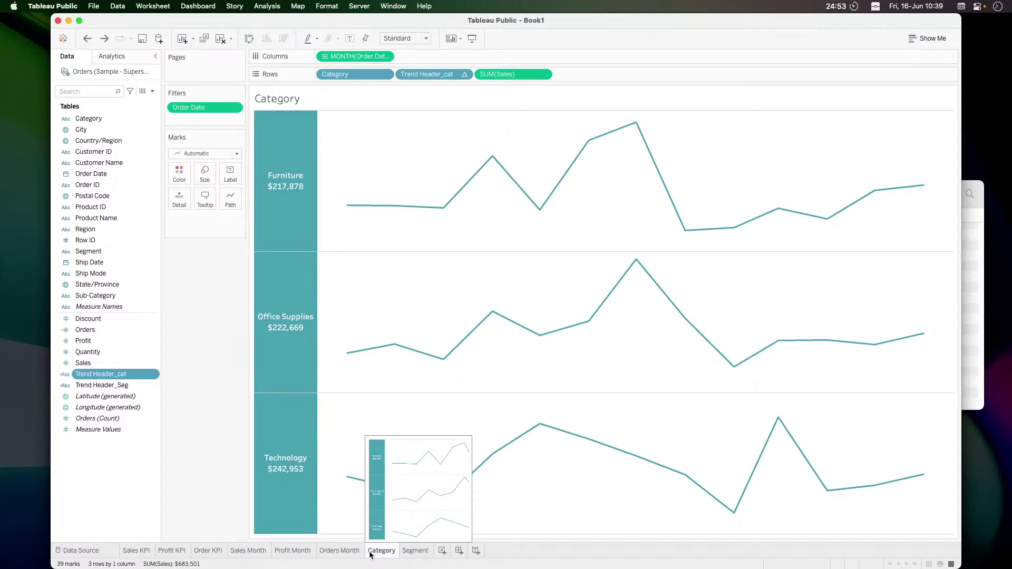
{"action": "mouse_move", "coordinate": [353, 483]}
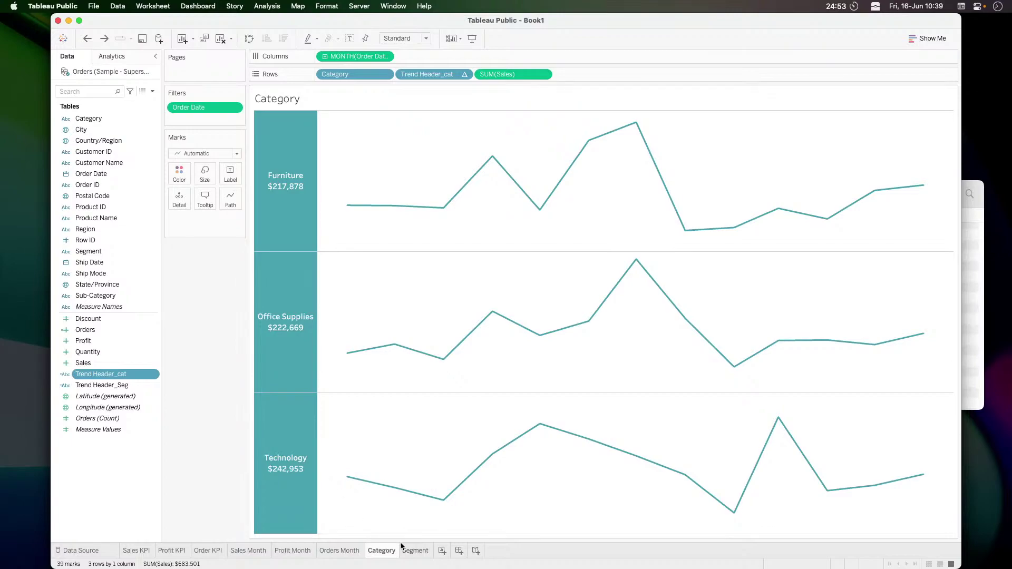
{"action": "left_click", "coordinate": [415, 551]}
{"action": "left_click", "coordinate": [388, 551]}
{"action": "left_click", "coordinate": [410, 551]}
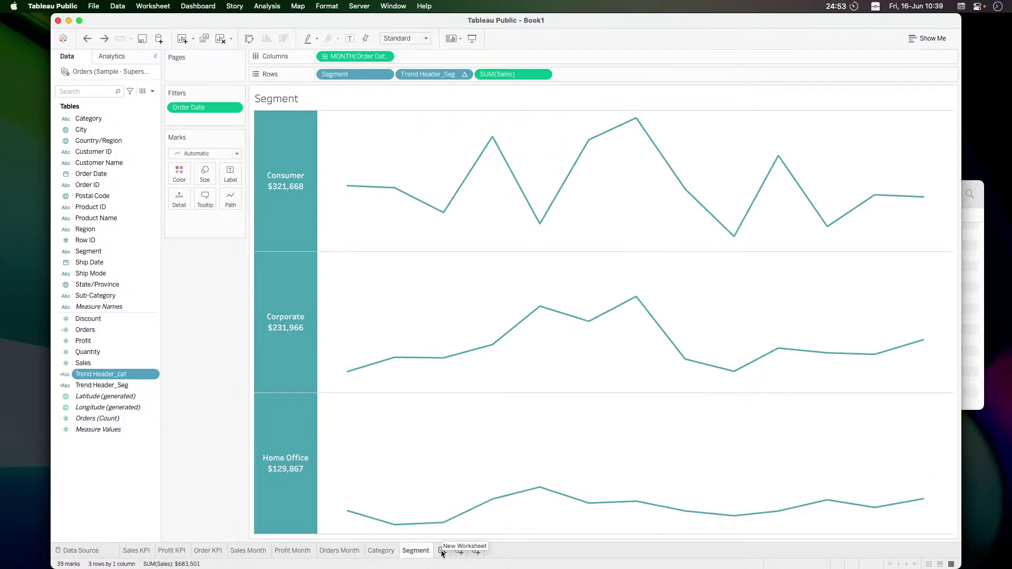
Add a new blank worksheet, then switch to Chrome and check the Category and Segment pages of the reference app
{"action": "left_click", "coordinate": [442, 551]}
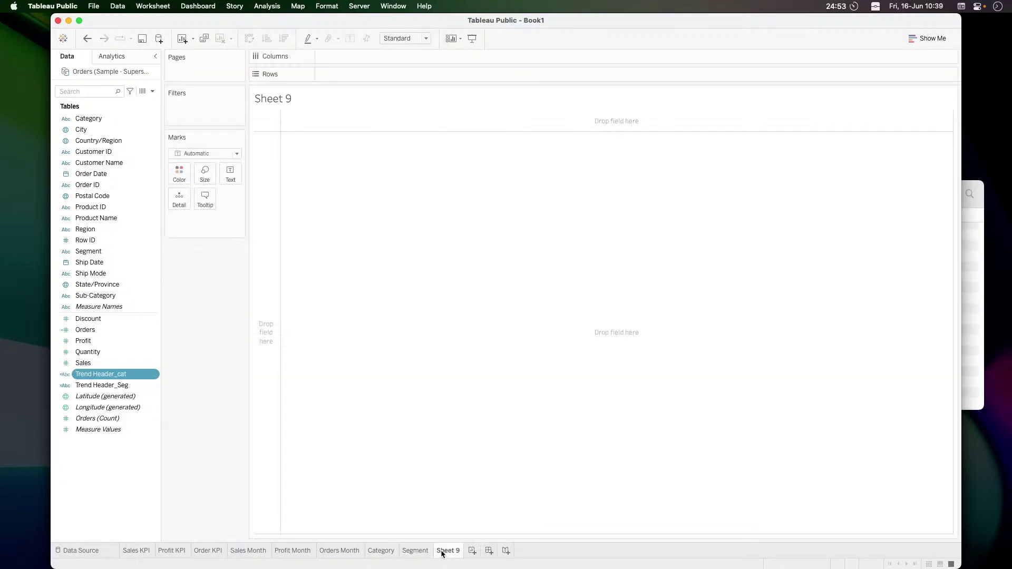
{"action": "key", "text": "super+Tab"}
{"action": "left_click", "coordinate": [524, 448]}
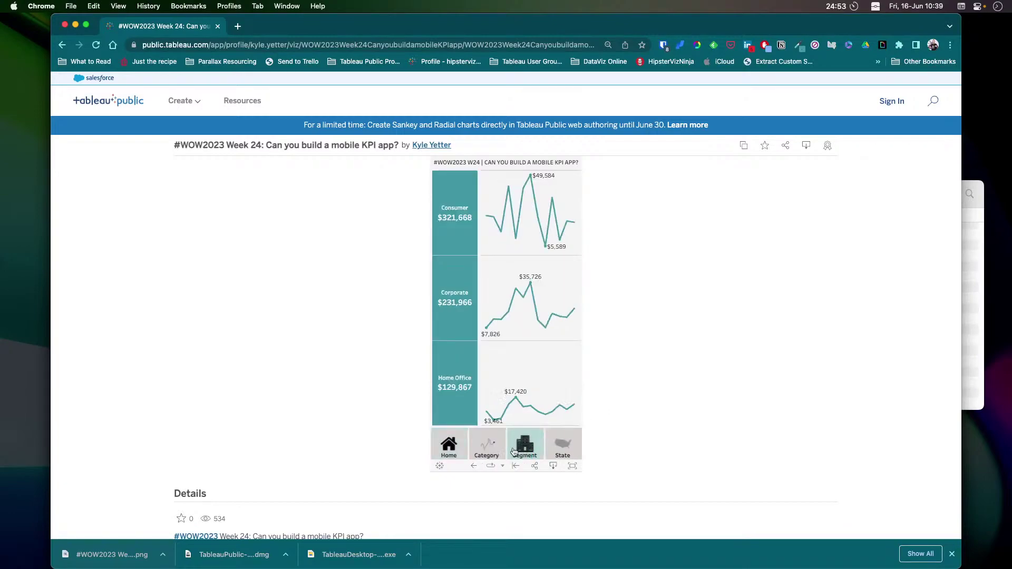
{"action": "left_click", "coordinate": [486, 446]}
{"action": "left_click", "coordinate": [514, 444]}
Switch back to Tableau Public and show mark labels on the Category sheet's lines for the minimum and maximum values only
{"action": "key", "text": "super+Tab"}
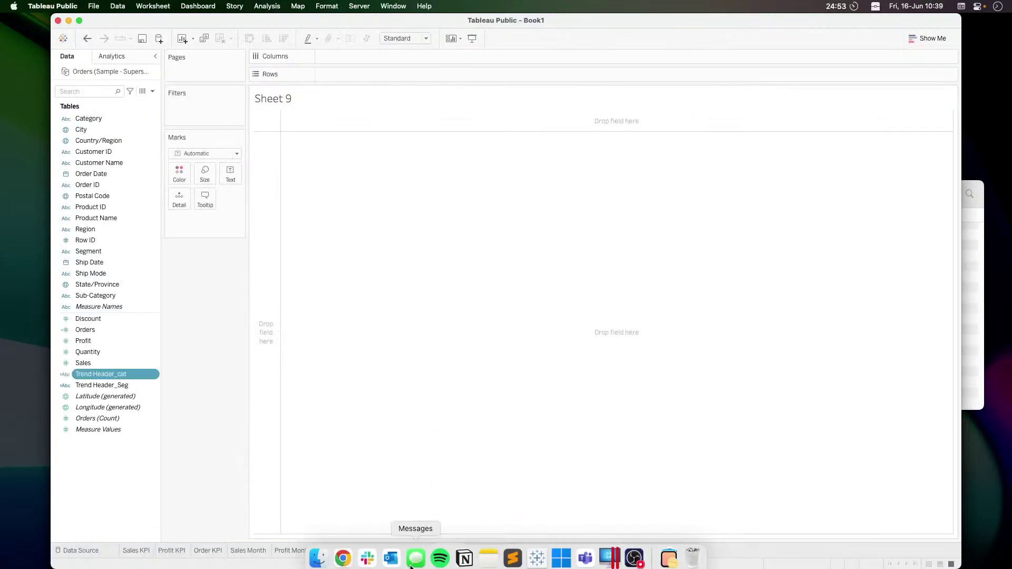
{"action": "left_click", "coordinate": [398, 550]}
{"action": "left_click", "coordinate": [381, 550]}
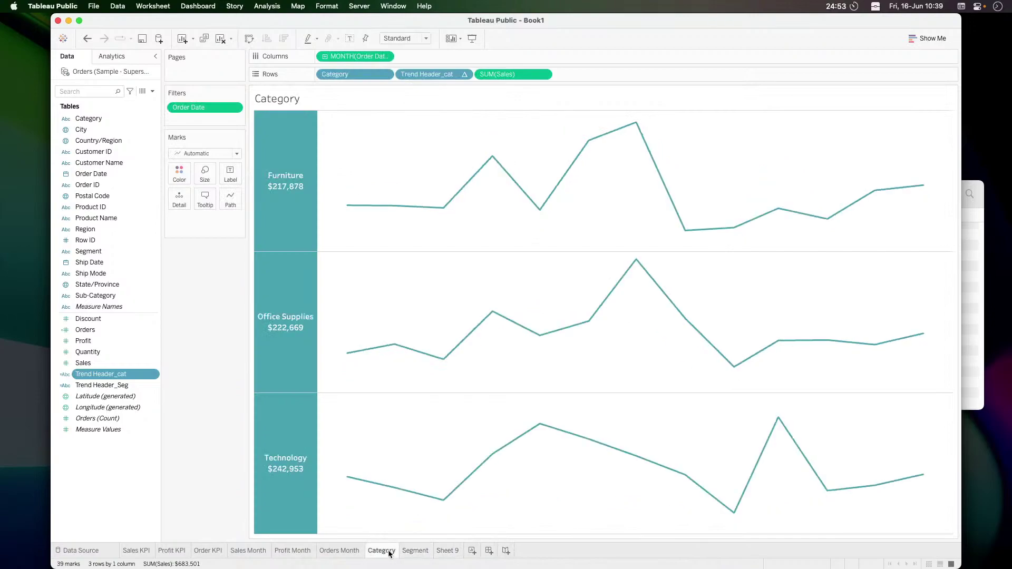
{"action": "left_click", "coordinate": [230, 174]}
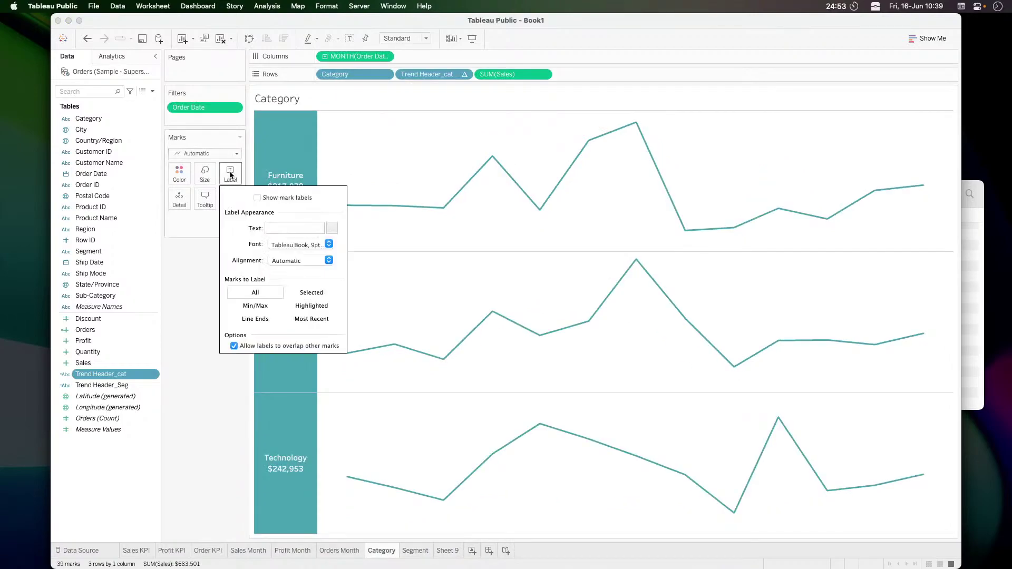
{"action": "left_click", "coordinate": [258, 198]}
{"action": "left_click", "coordinate": [267, 311]}
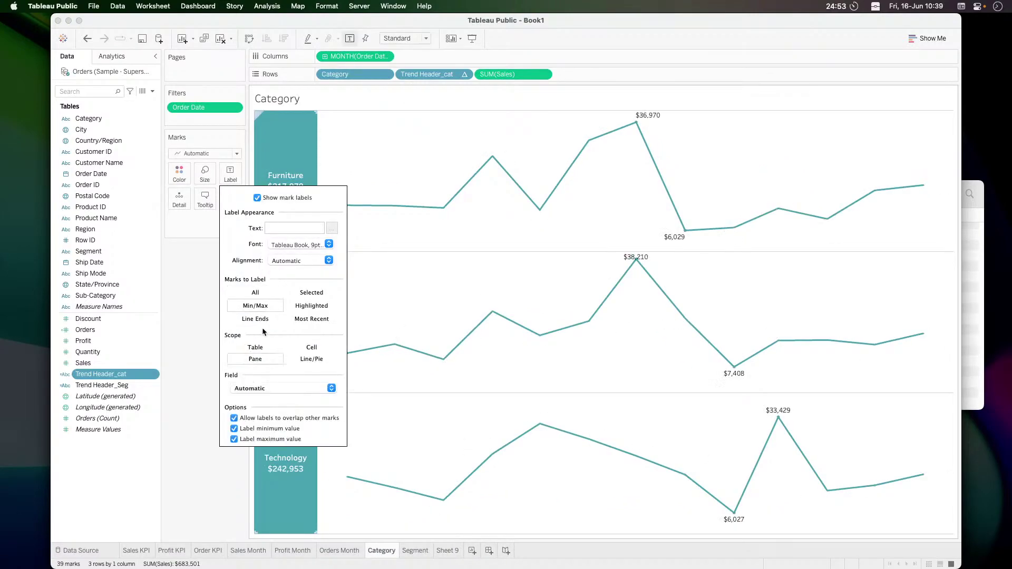
{"action": "left_click", "coordinate": [179, 389]}
Show mark labels on the Segment sheet's lines, limited to the Min/Max values of each pane
{"action": "left_click", "coordinate": [415, 551]}
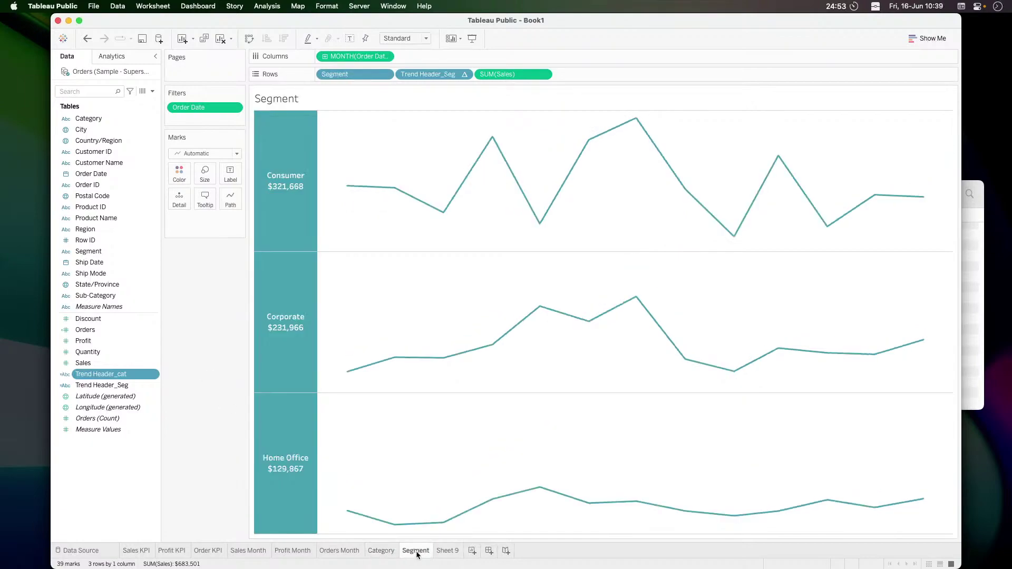
{"action": "left_click", "coordinate": [231, 174]}
{"action": "left_click", "coordinate": [257, 198]}
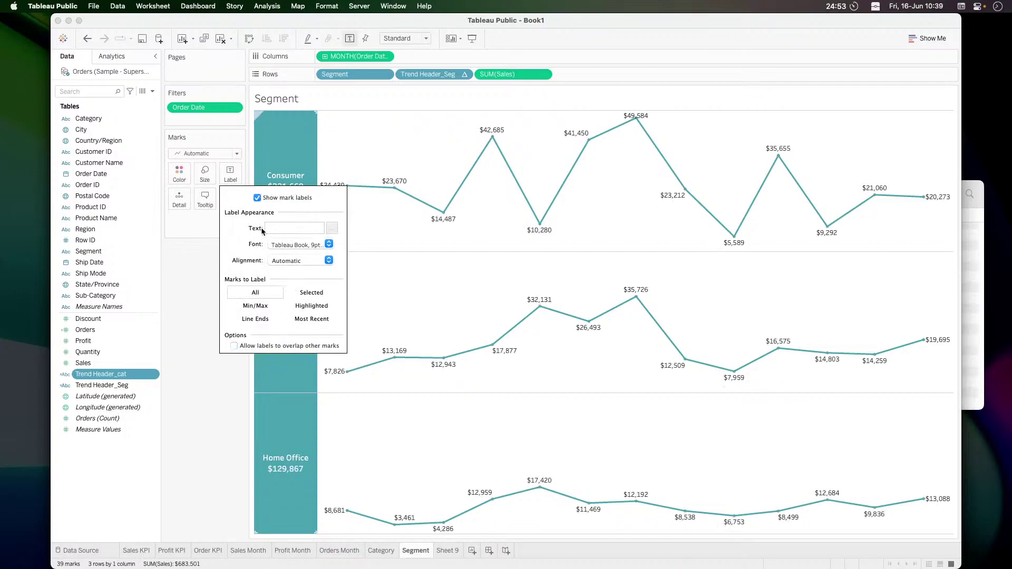
{"action": "left_click", "coordinate": [255, 306]}
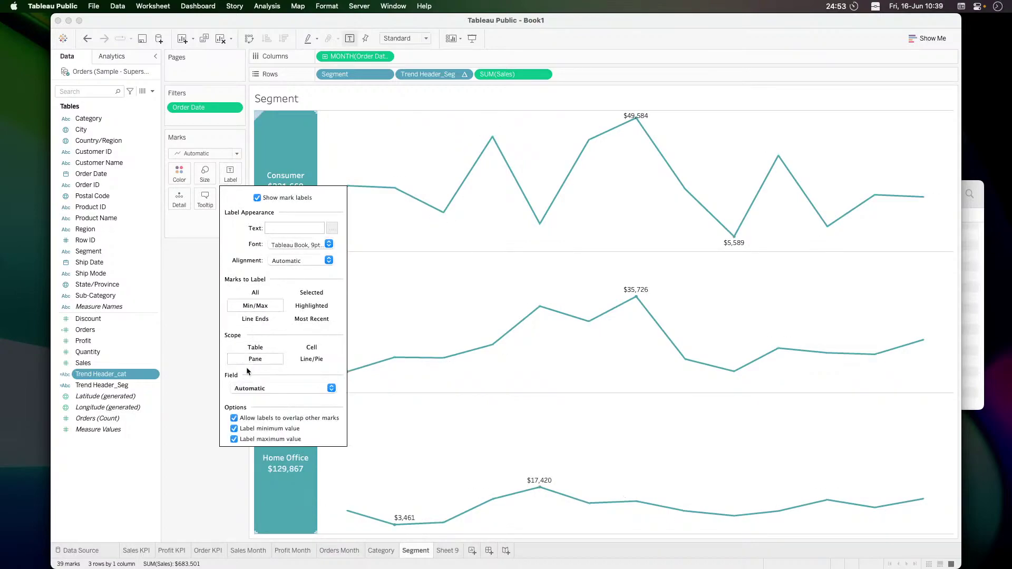
{"action": "left_click", "coordinate": [191, 424]}
Check the reference app's Segment and State pages in Chrome, returning to the blank Sheet 9 in Tableau Public
{"action": "key", "text": "super+Tab"}
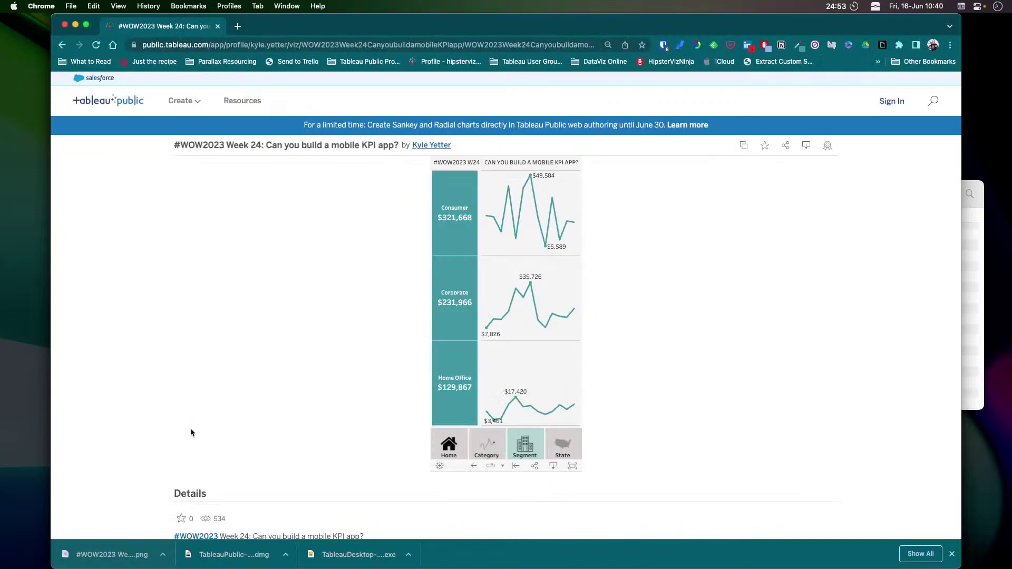
{"action": "key", "text": "super+Tab"}
{"action": "key", "text": "super+Tab"}
{"action": "key", "text": "super+Tab"}
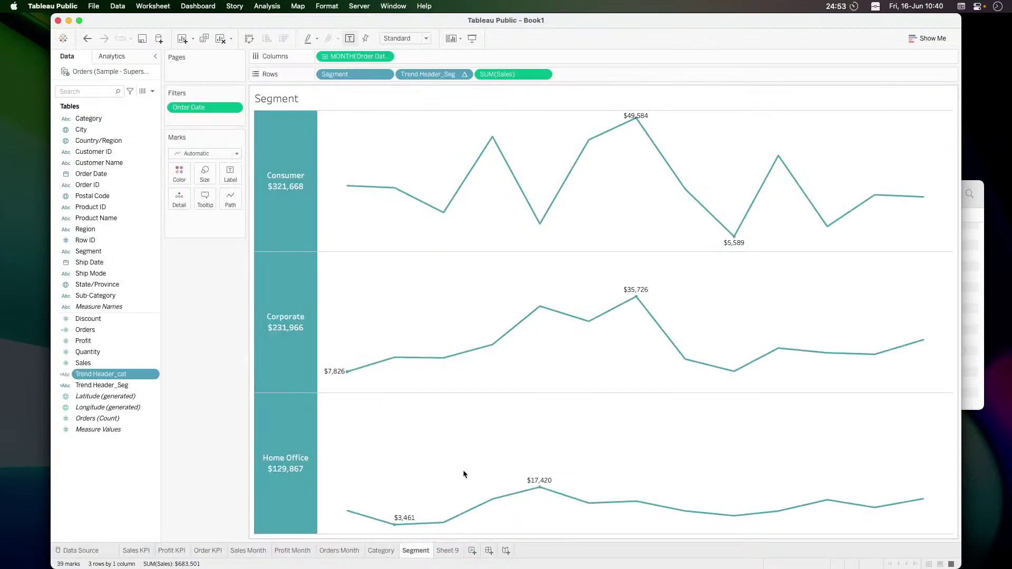
{"action": "left_click", "coordinate": [448, 551]}
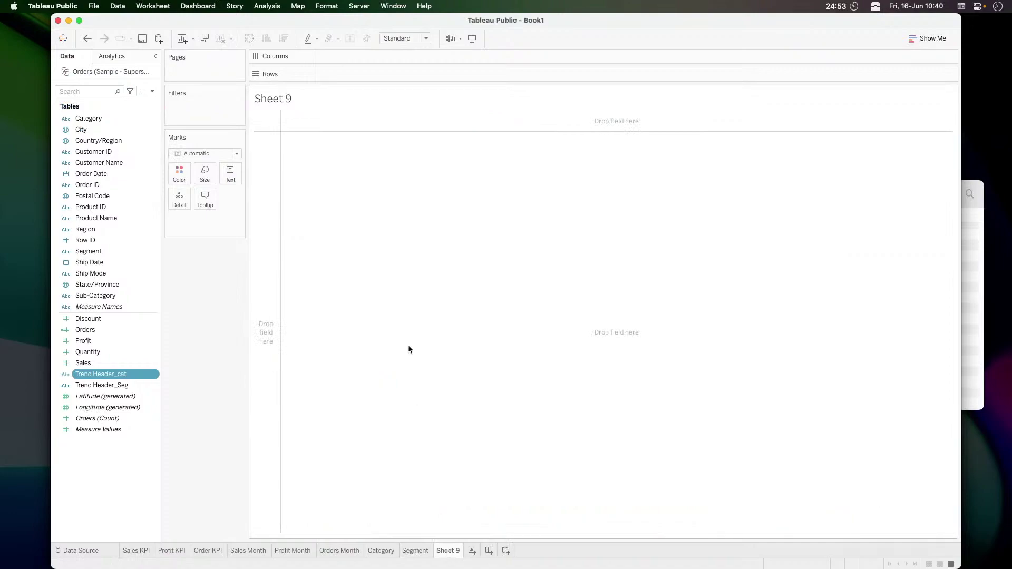
{"action": "key", "text": "super+Tab"}
{"action": "left_click", "coordinate": [563, 448]}
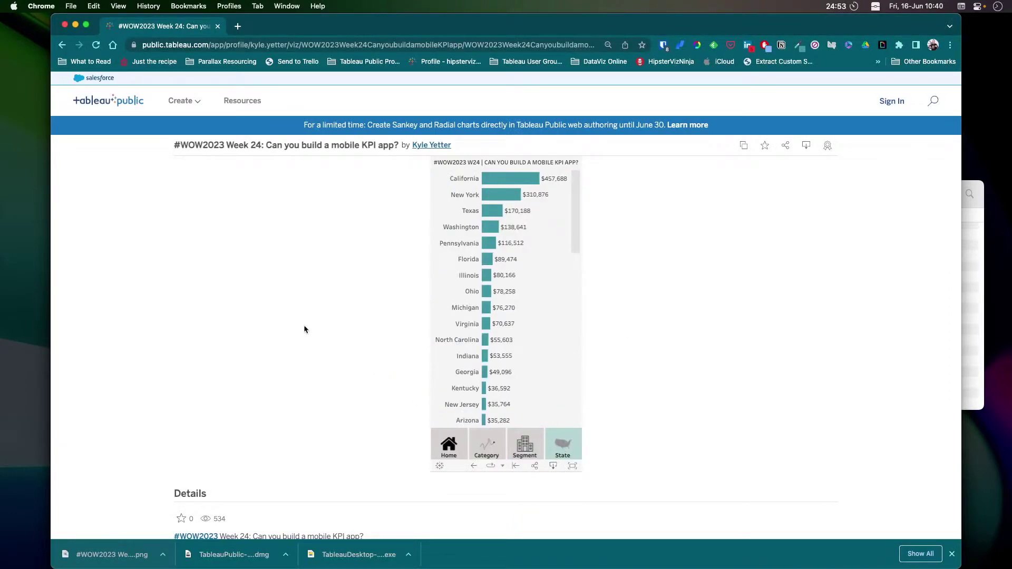
{"action": "key", "text": "super+Tab"}
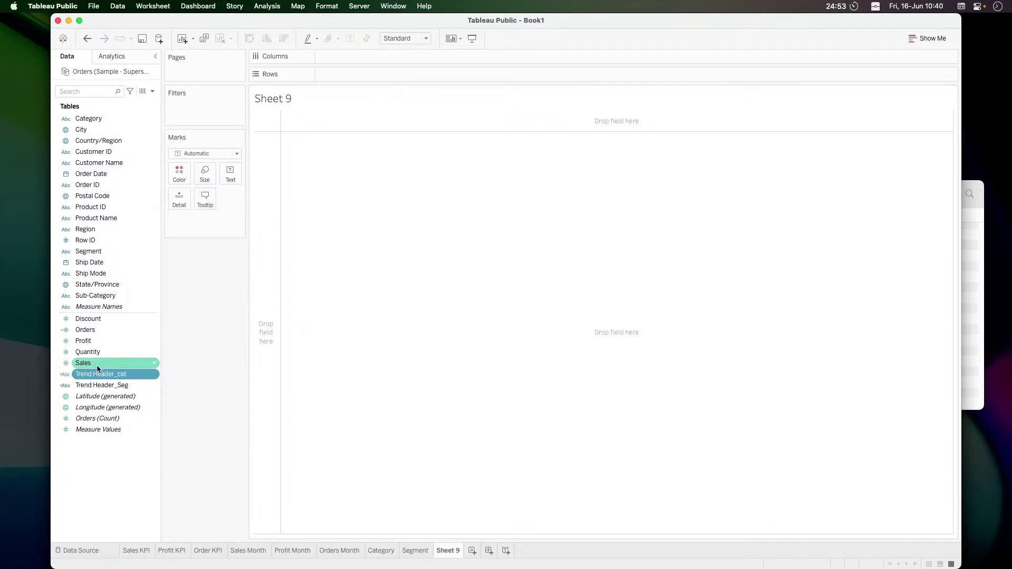
Build a horizontal bar chart of SUM(Sales) by State/Province on Sheet 9, sorted in descending order
{"action": "left_click_drag", "start_coordinate": [95, 365], "coordinate": [356, 78]}
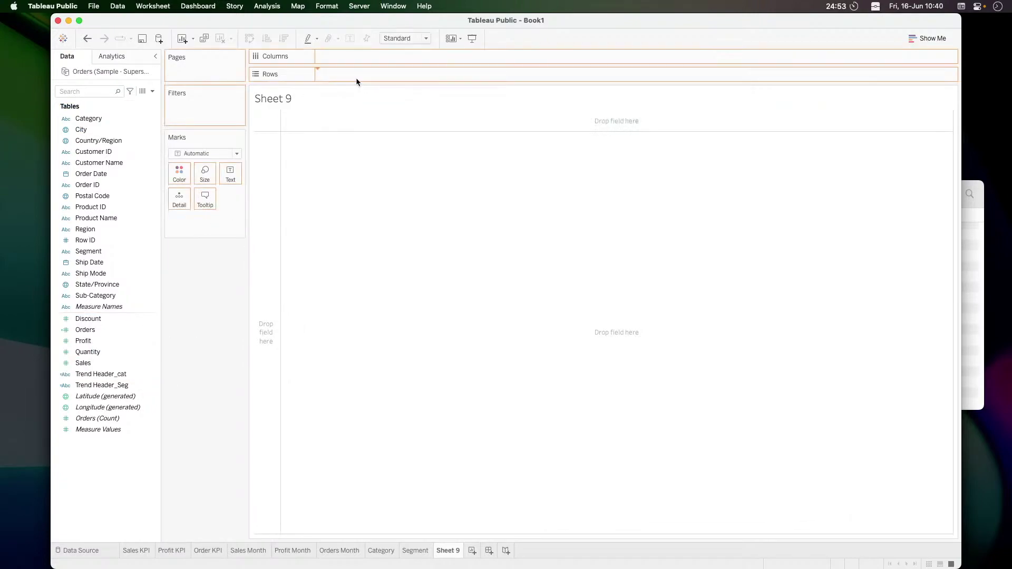
{"action": "key", "text": "super+Tab"}
{"action": "key", "text": "super+Tab"}
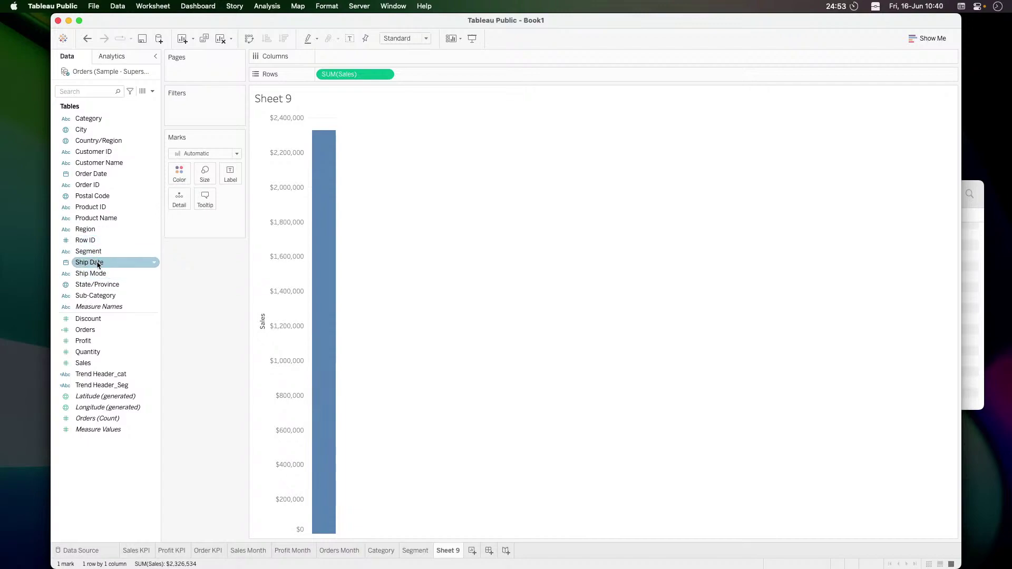
{"action": "left_click_drag", "start_coordinate": [93, 289], "coordinate": [347, 58]}
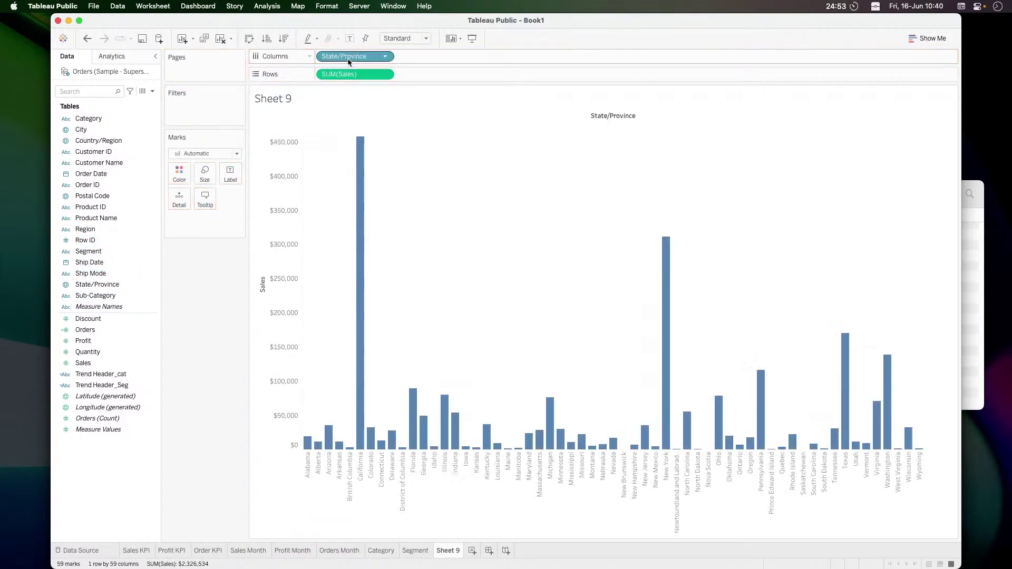
{"action": "left_click", "coordinate": [250, 44]}
{"action": "left_click", "coordinate": [283, 39]}
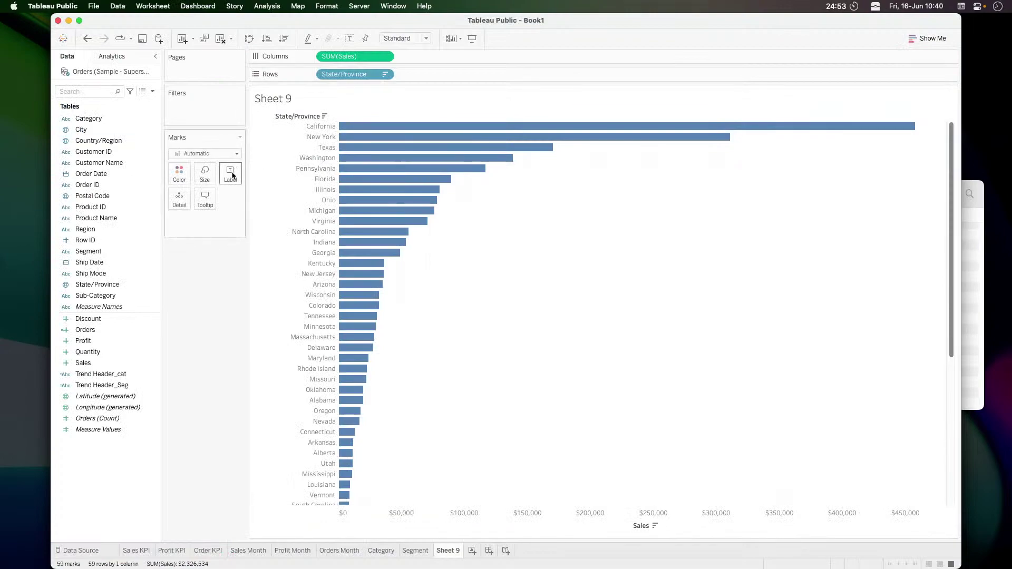
Color the state bars with the saved custom teal and show their mark labels
{"action": "left_click", "coordinate": [180, 171]}
{"action": "left_click", "coordinate": [185, 257]}
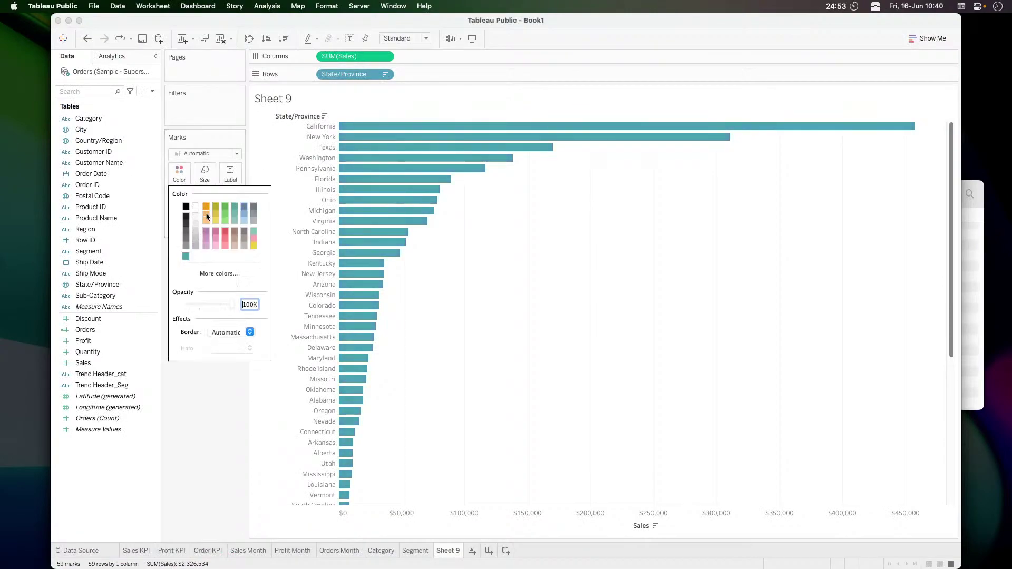
{"action": "left_click", "coordinate": [230, 173]}
{"action": "left_click", "coordinate": [257, 197]}
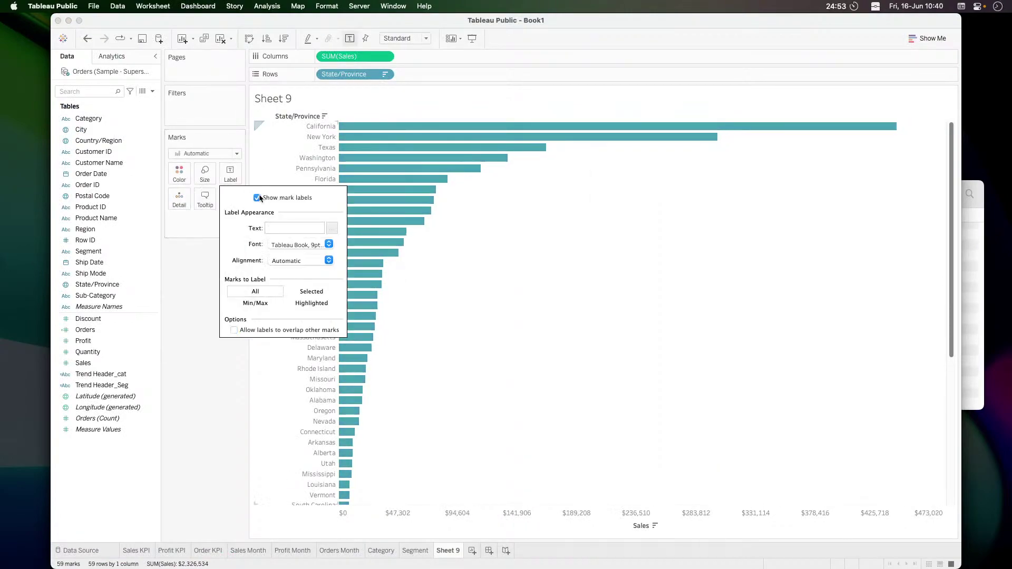
Compare the state chart with the reference State page in Chrome and hide the Sales axis header in Tableau Public
{"action": "key", "text": "super+Tab"}
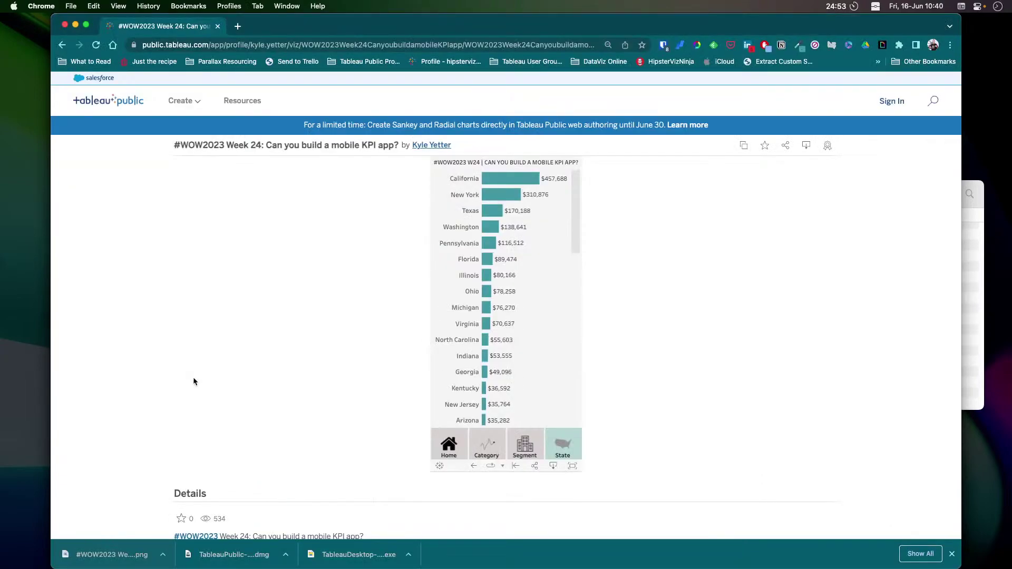
{"action": "key", "text": "super+Tab"}
{"action": "right_click", "coordinate": [557, 519]}
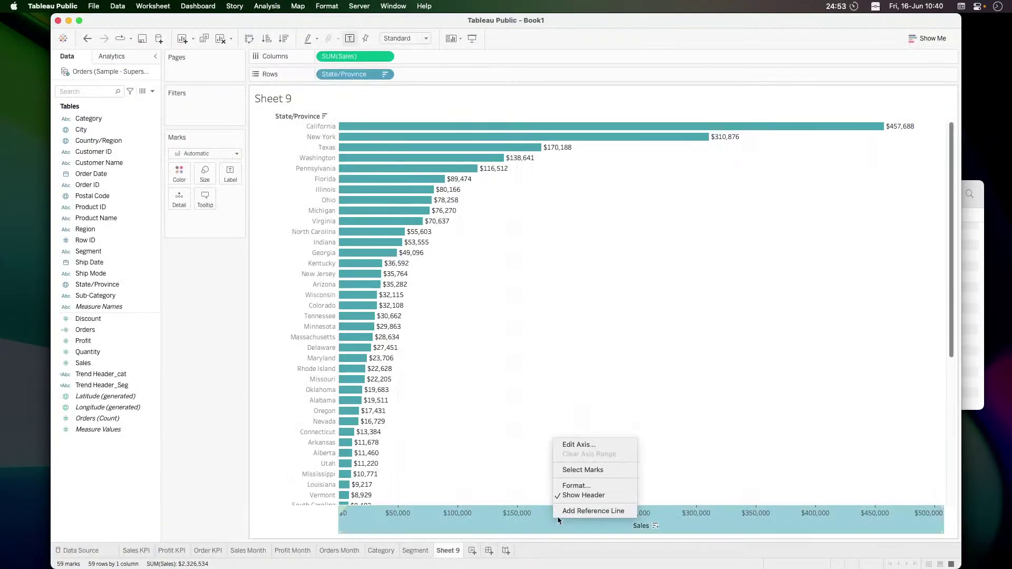
{"action": "left_click", "coordinate": [572, 496]}
{"action": "key", "text": "super+Tab"}
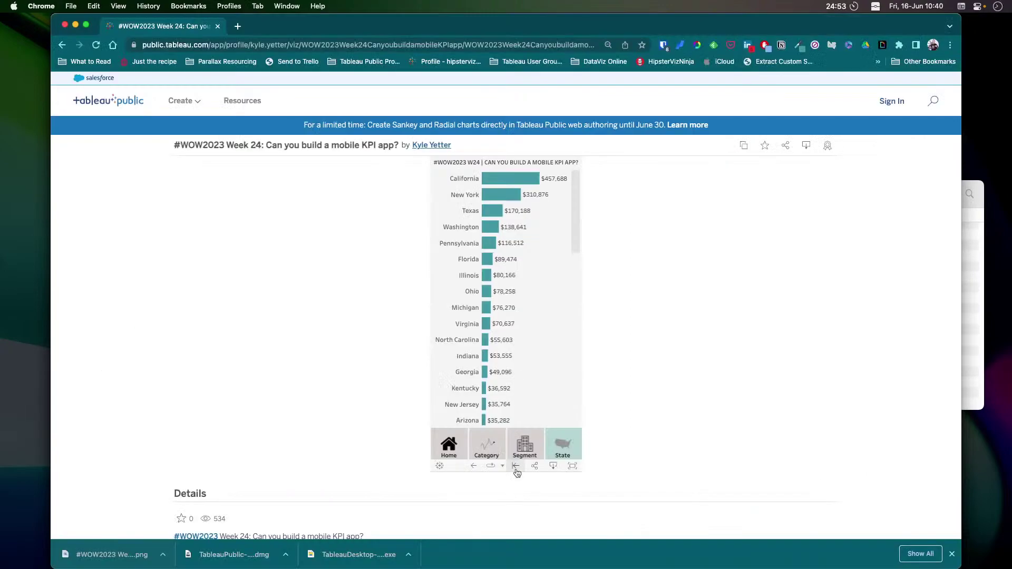
{"action": "key", "text": "super+Tab"}
Set the state chart's grid lines, axis rulers and zero lines to None
{"action": "right_click", "coordinate": [515, 468]}
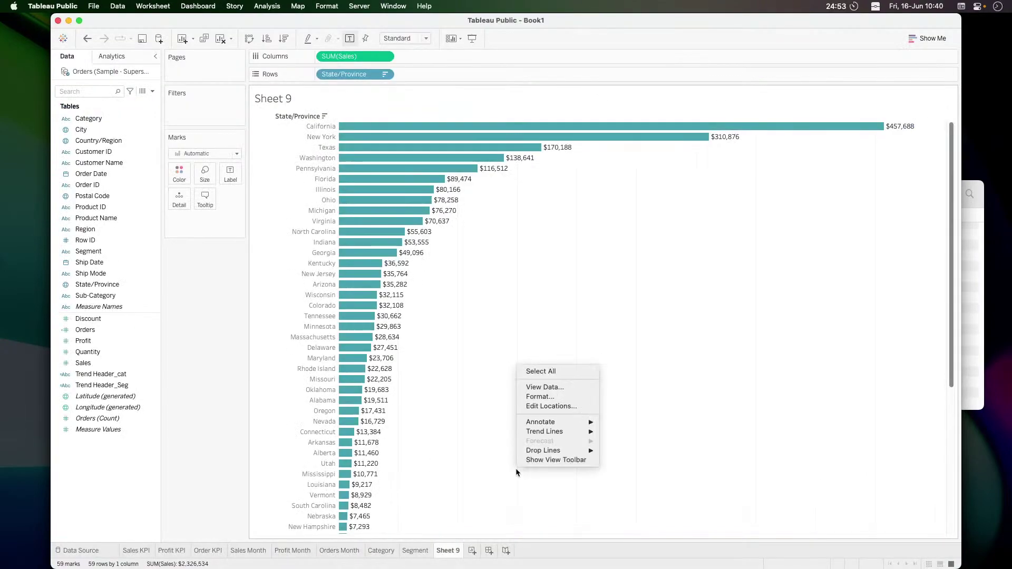
{"action": "left_click", "coordinate": [551, 398]}
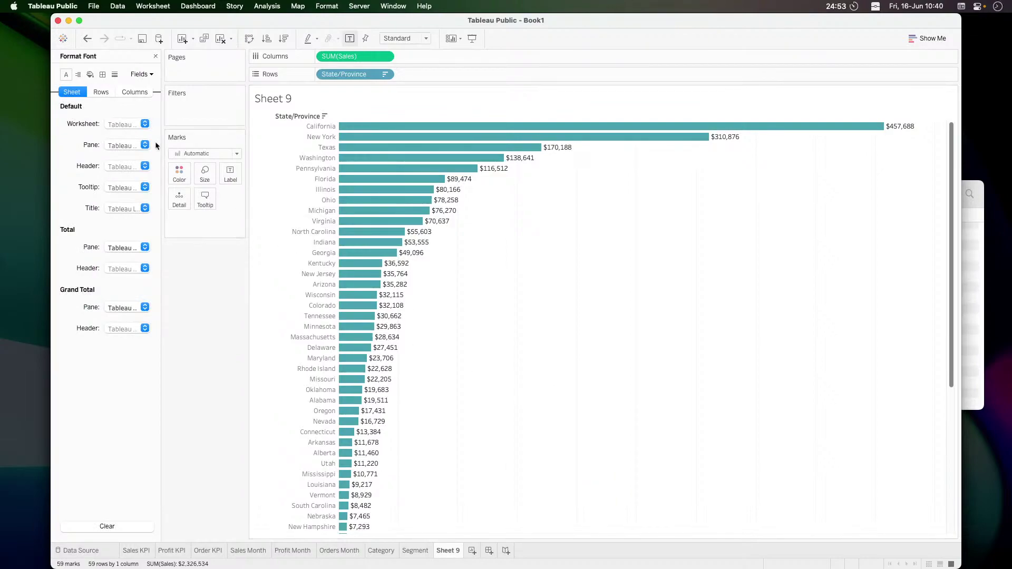
{"action": "left_click", "coordinate": [102, 74]}
{"action": "left_click", "coordinate": [114, 74]}
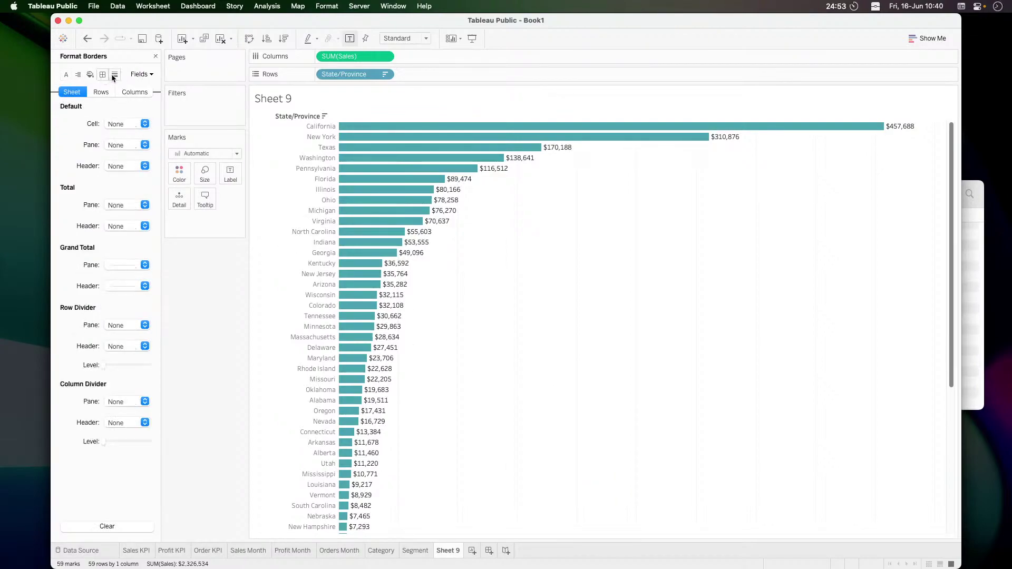
{"action": "left_click", "coordinate": [126, 124]}
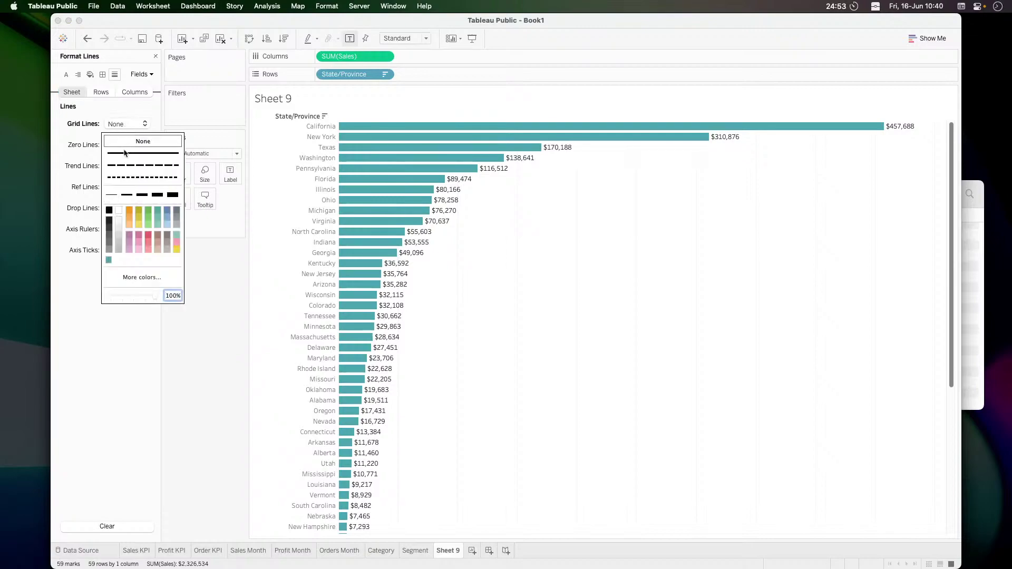
{"action": "left_click", "coordinate": [167, 395]}
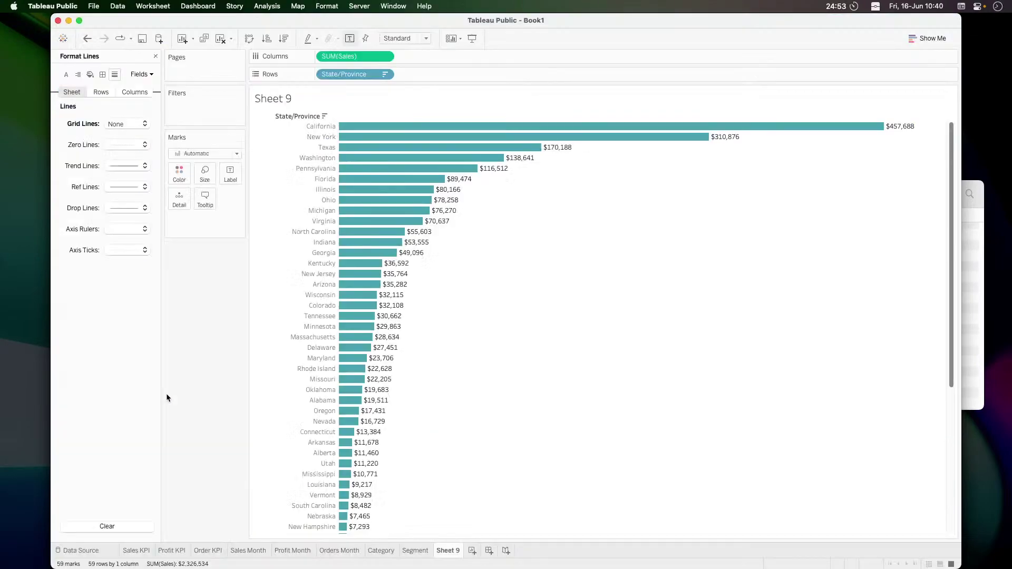
{"action": "left_click", "coordinate": [118, 229]}
{"action": "left_click", "coordinate": [120, 246]}
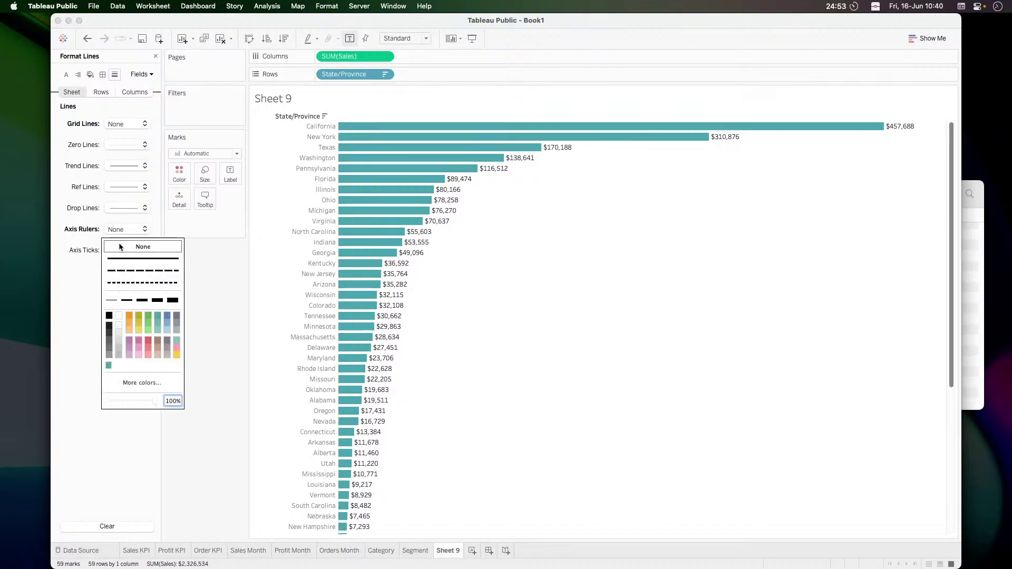
{"action": "left_click", "coordinate": [118, 147]}
{"action": "left_click", "coordinate": [143, 163]}
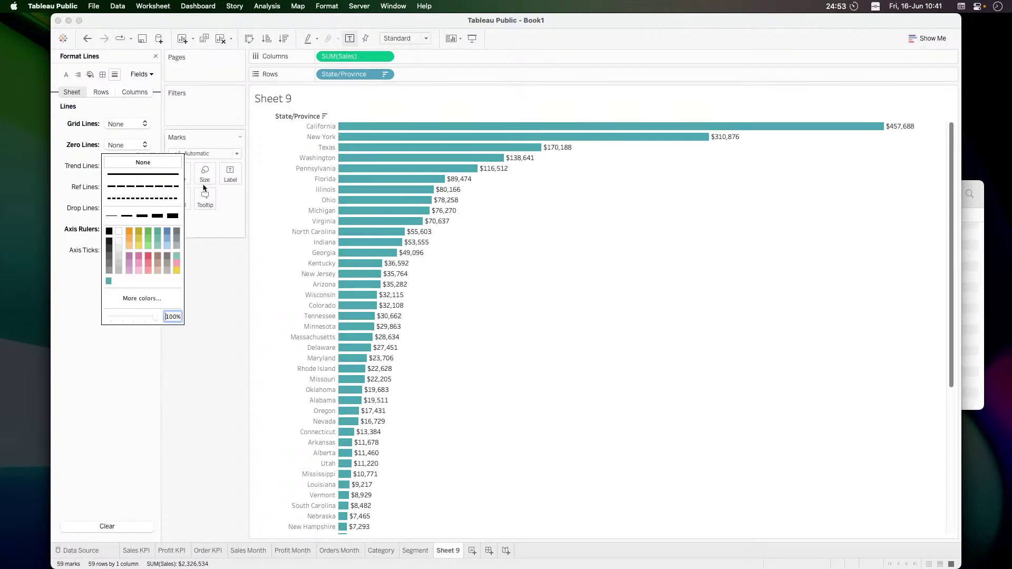
{"action": "left_click", "coordinate": [229, 349]}
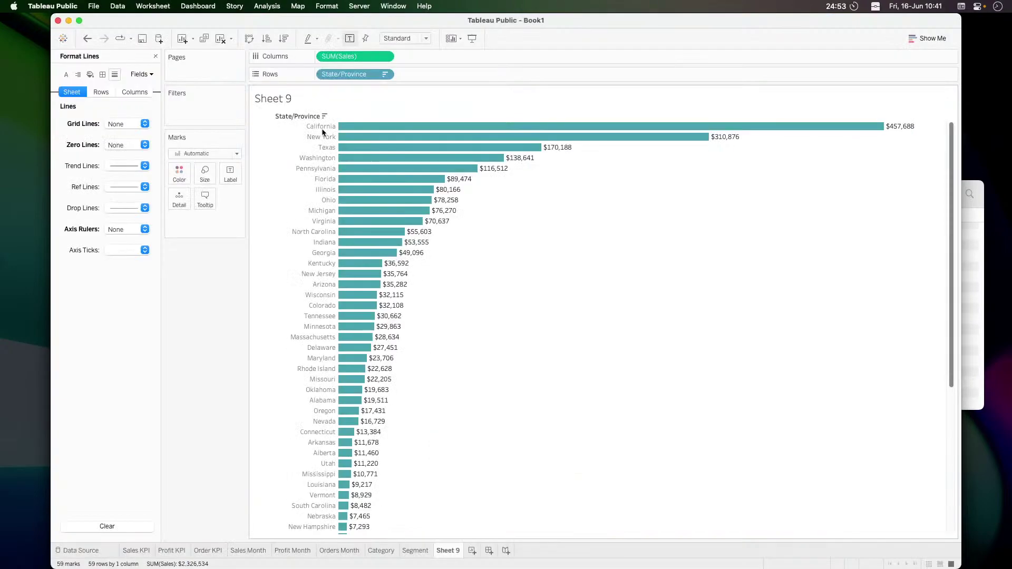
Increase the row height of the state bar chart and make its bars slightly thinner
{"action": "left_click_drag", "start_coordinate": [322, 131], "coordinate": [321, 135]}
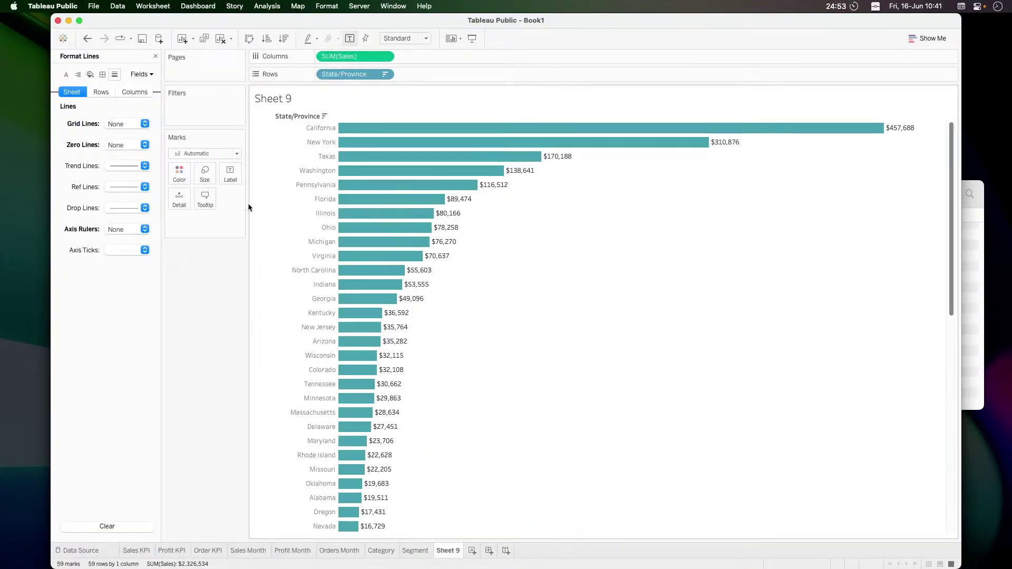
{"action": "left_click", "coordinate": [205, 173]}
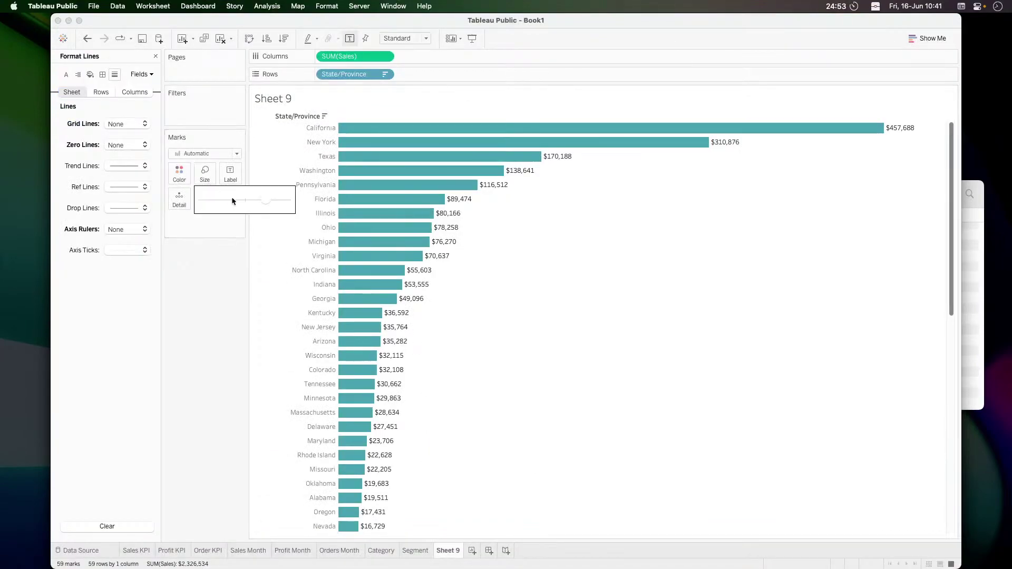
{"action": "left_click", "coordinate": [261, 200]}
{"action": "left_click_drag", "start_coordinate": [258, 198], "coordinate": [251, 198]}
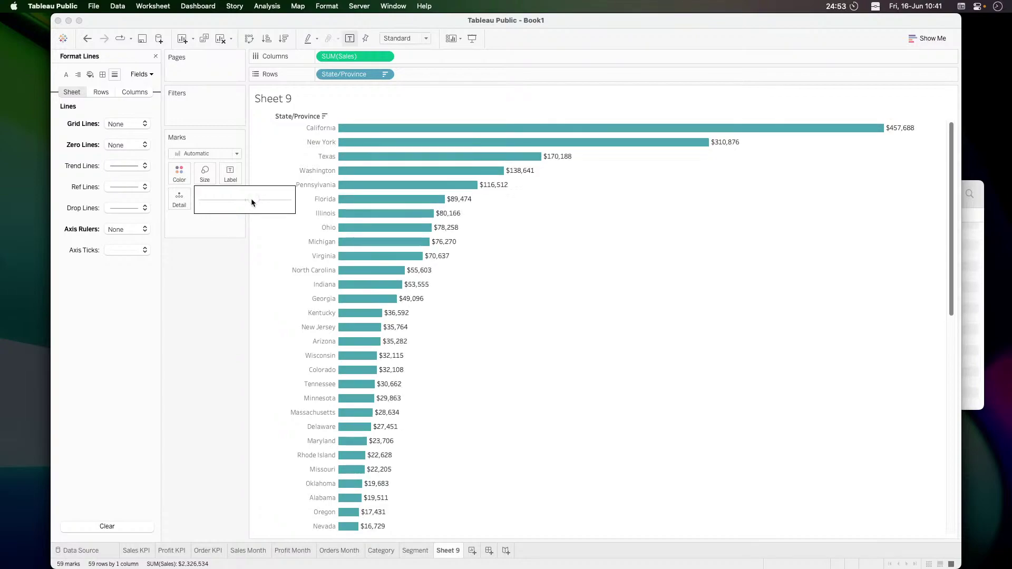
{"action": "left_click", "coordinate": [236, 327]}
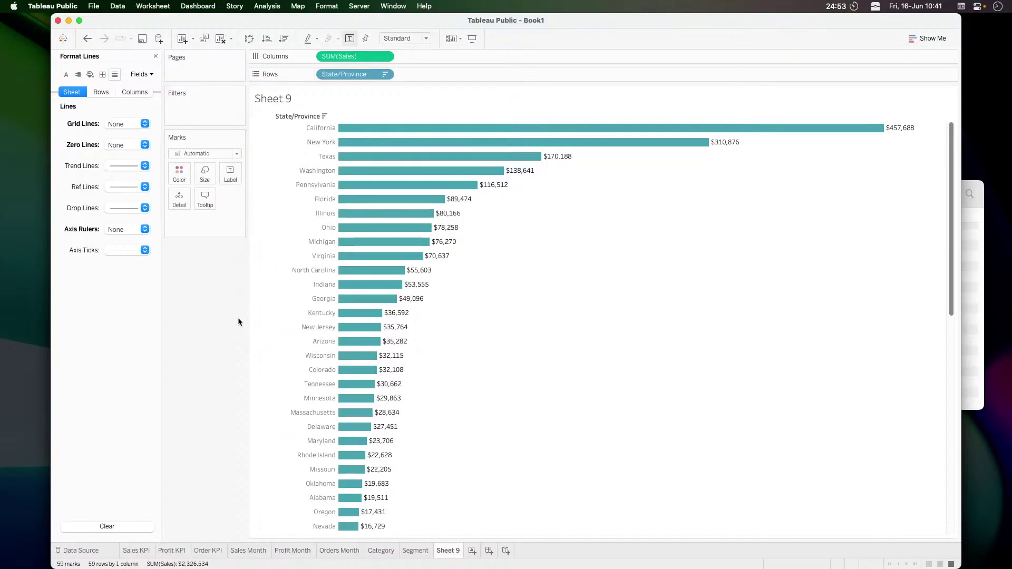
Hide the State/Province field label above the rows of the state bar chart
{"action": "right_click", "coordinate": [279, 112]}
{"action": "right_click", "coordinate": [286, 116]}
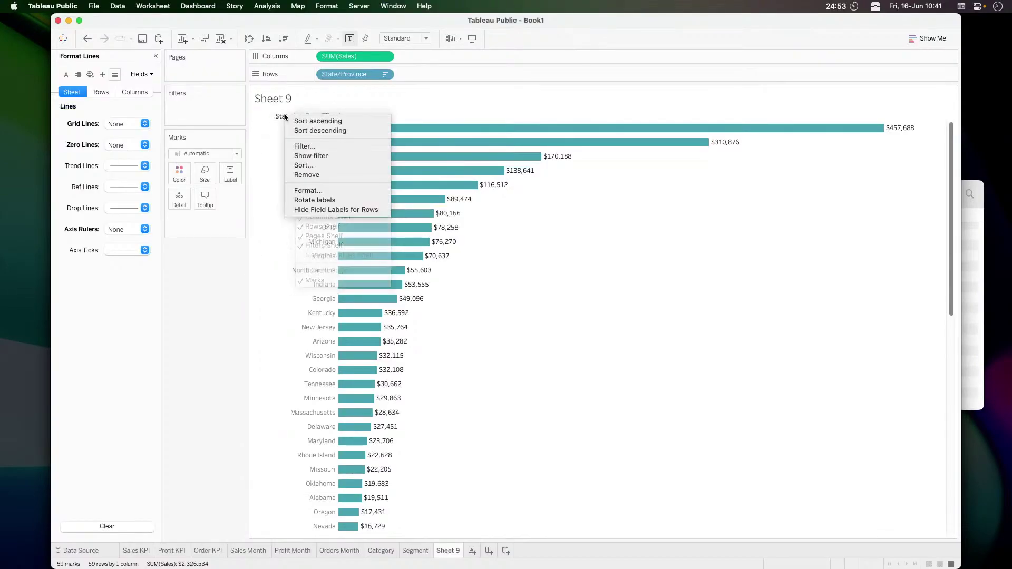
{"action": "left_click", "coordinate": [314, 210]}
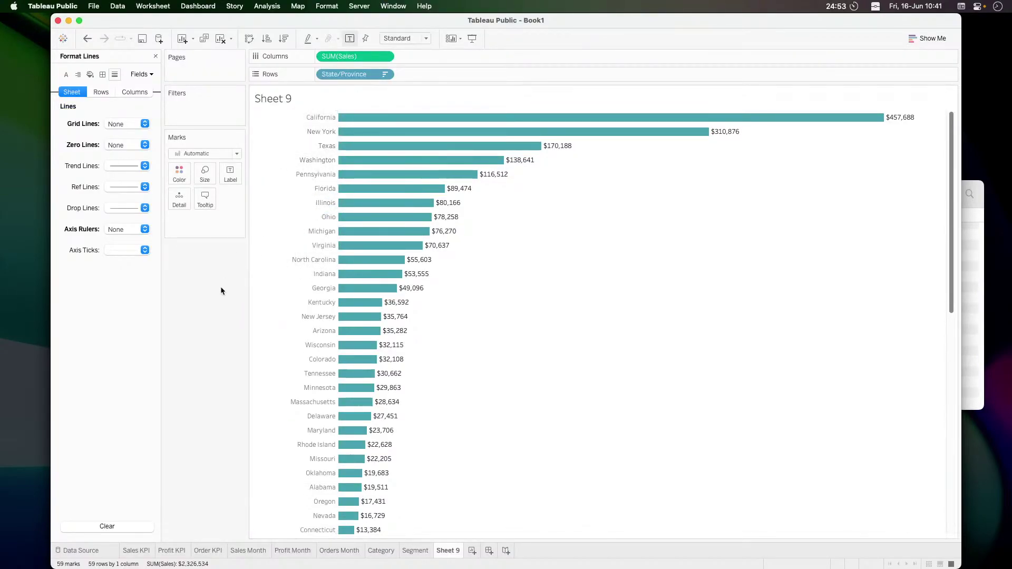
Close the line formatting options and rename the sales-by-state worksheet as State
{"action": "left_click", "coordinate": [156, 56]}
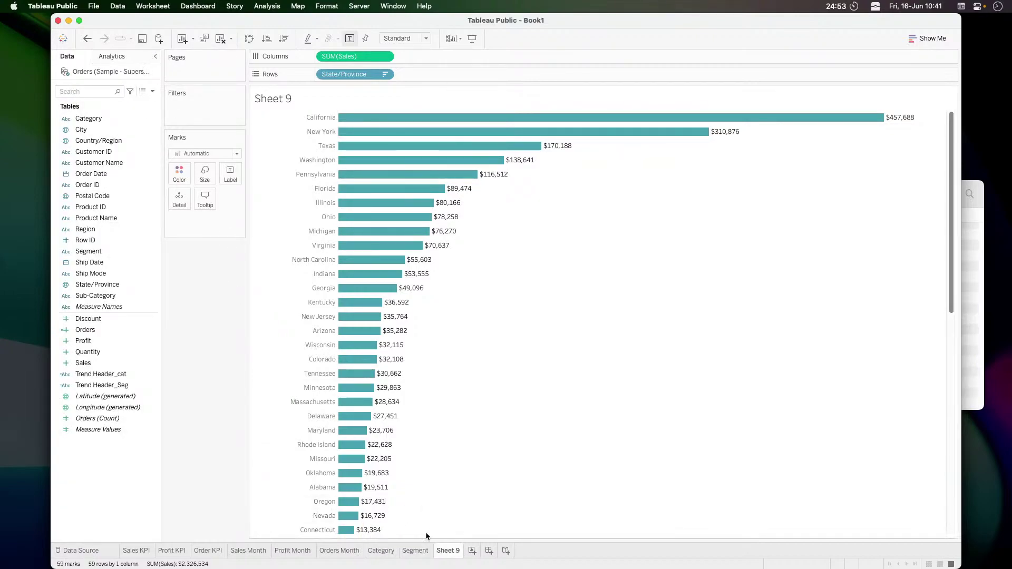
{"action": "double_click", "coordinate": [454, 552]}
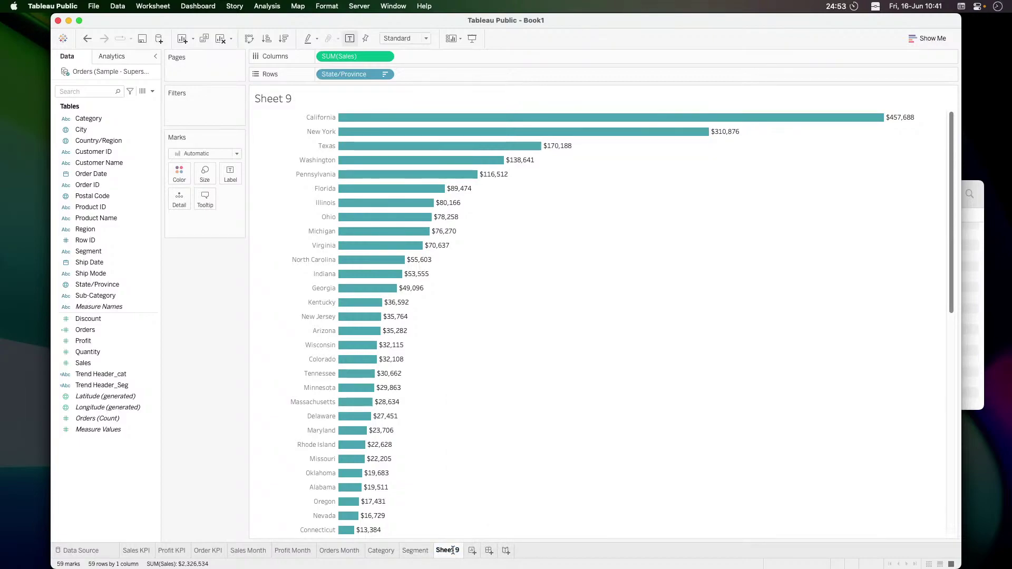
{"action": "type", "text": "State"}
{"action": "key", "text": "Return"}
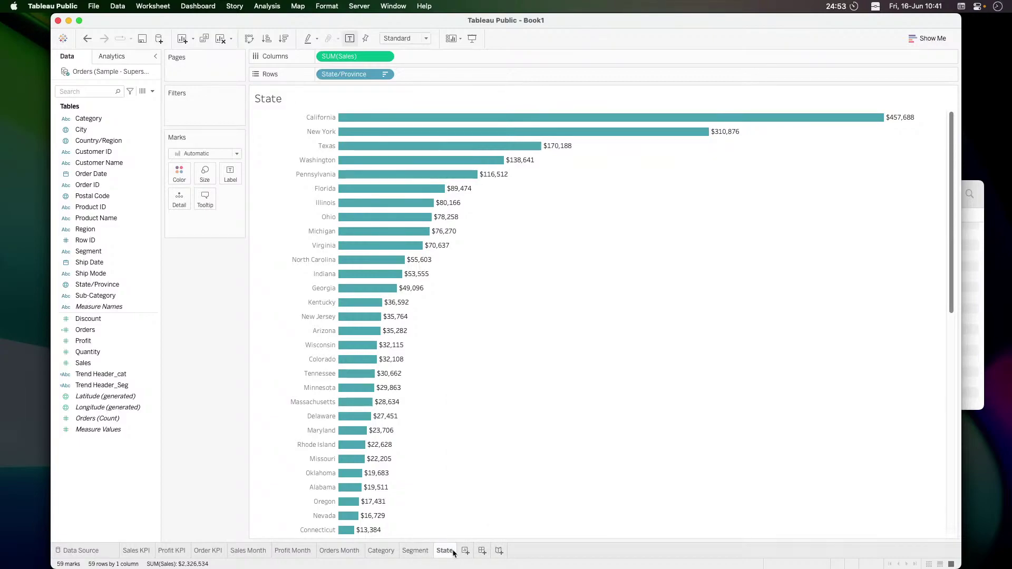
Switch to Chrome to view the Segment page of the reference mobile KPI dashboard, and return to Tableau Public
{"action": "key", "text": "super+Tab"}
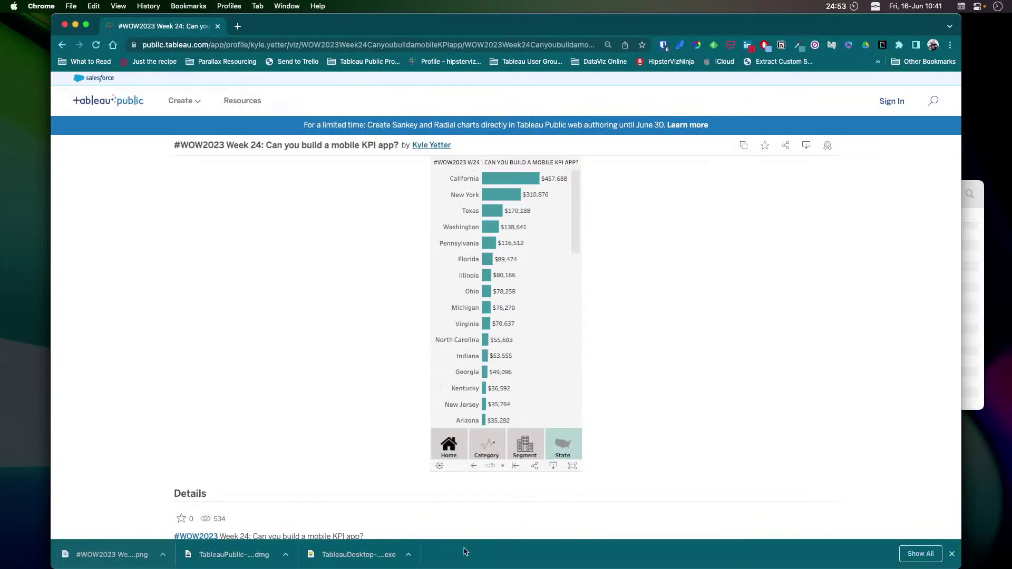
{"action": "left_click", "coordinate": [499, 451]}
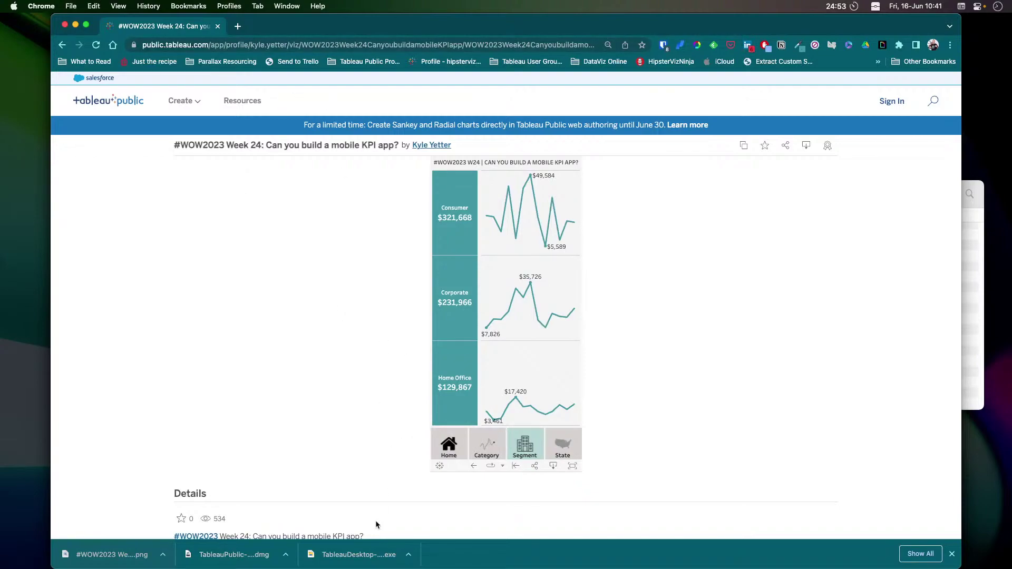
{"action": "key", "text": "super+Tab"}
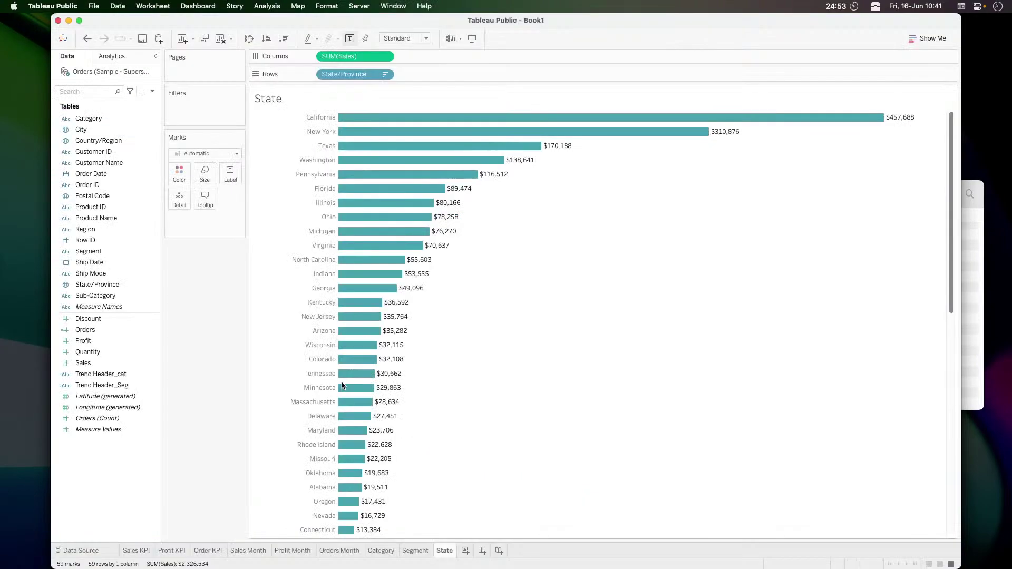
Create a new worksheet and place four min(1) calculations side by side on Columns
{"action": "left_click", "coordinate": [466, 550]}
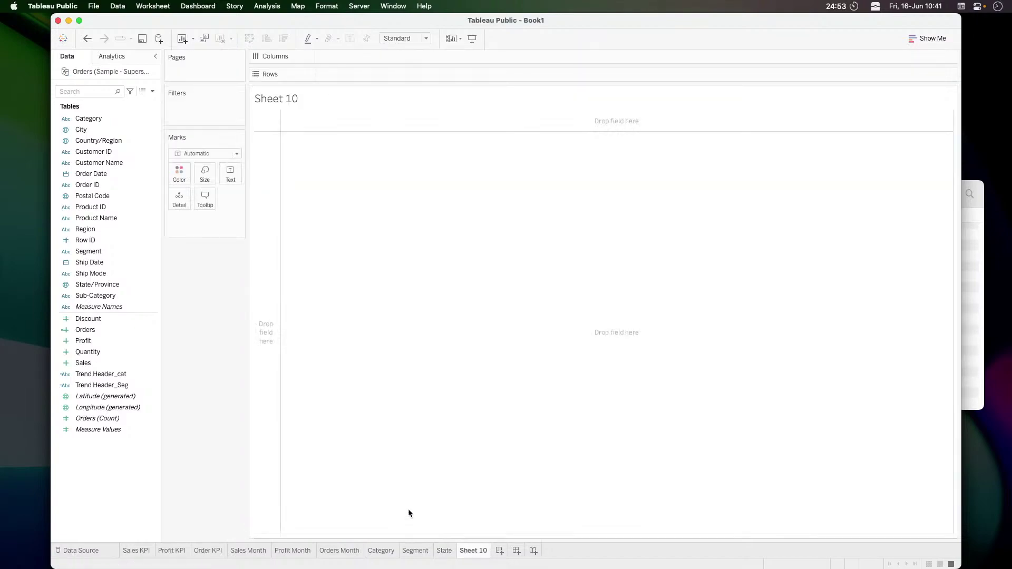
{"action": "key", "text": "super+Tab"}
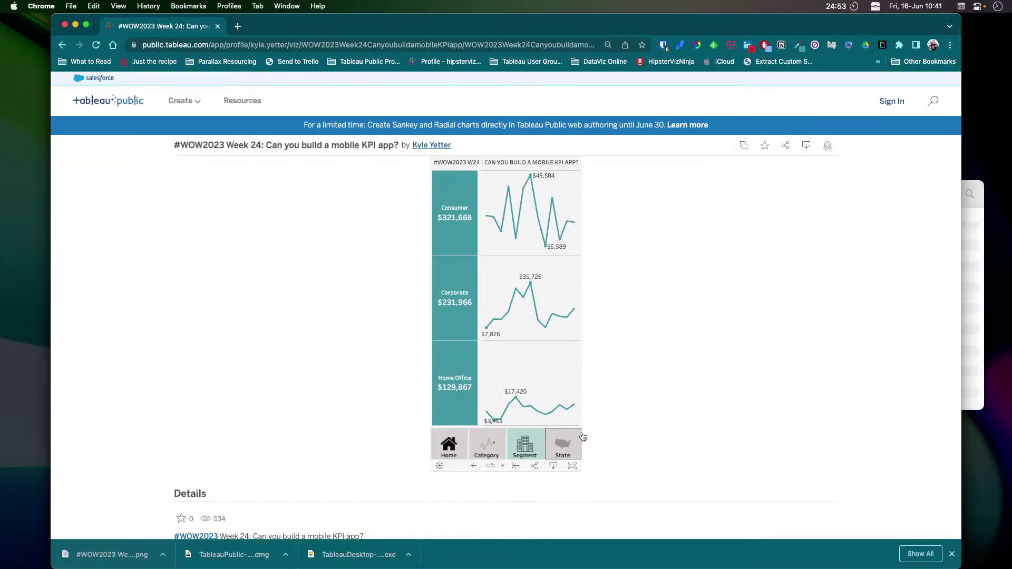
{"action": "key", "text": "super+Tab"}
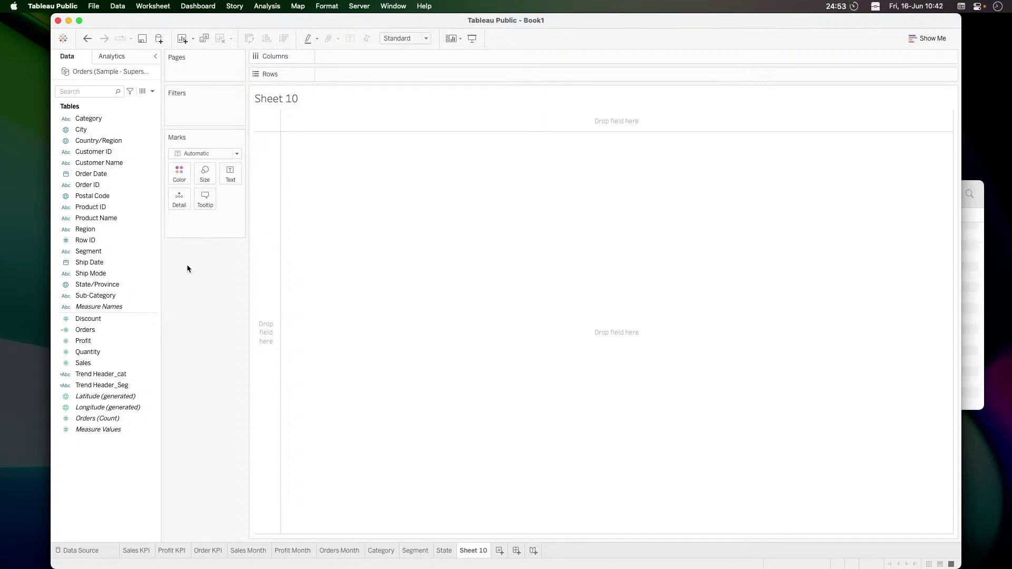
{"action": "double_click", "coordinate": [332, 56]}
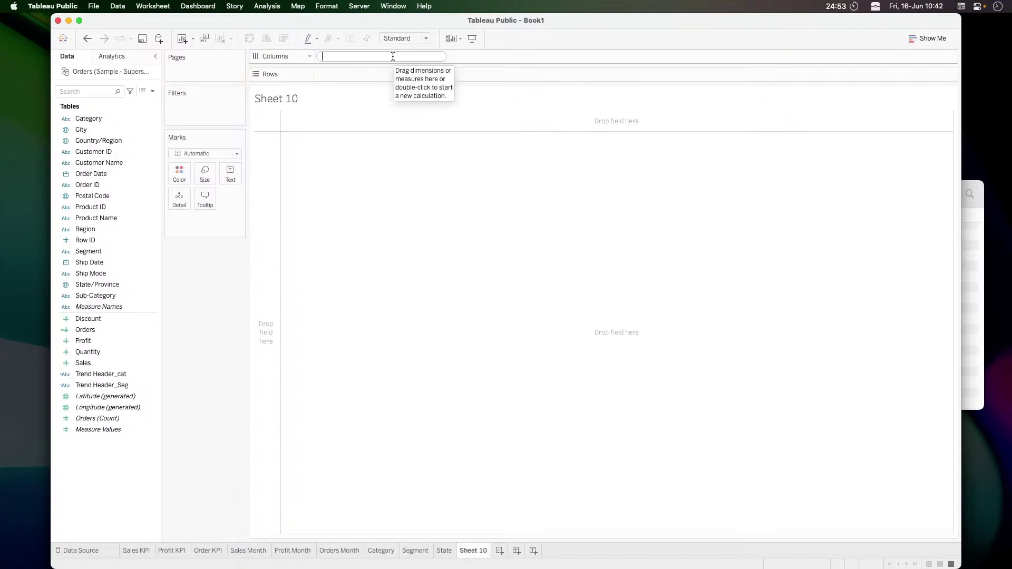
{"action": "type", "text": "min(1)"}
{"action": "key", "text": "Return"}
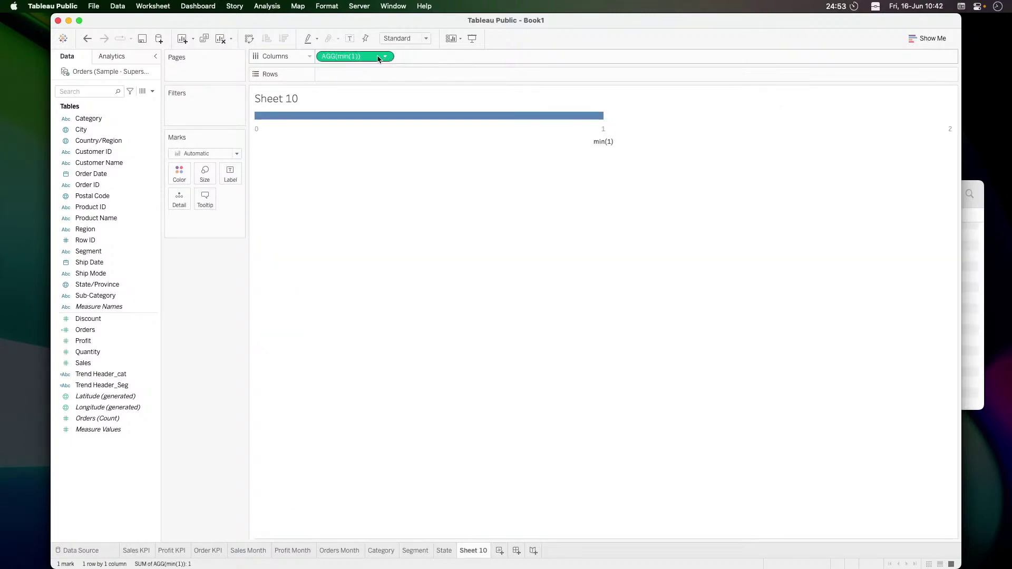
{"action": "left_click_drag", "start_coordinate": [379, 58], "coordinate": [487, 58]}
{"action": "left_click_drag", "start_coordinate": [506, 56], "coordinate": [590, 56]}
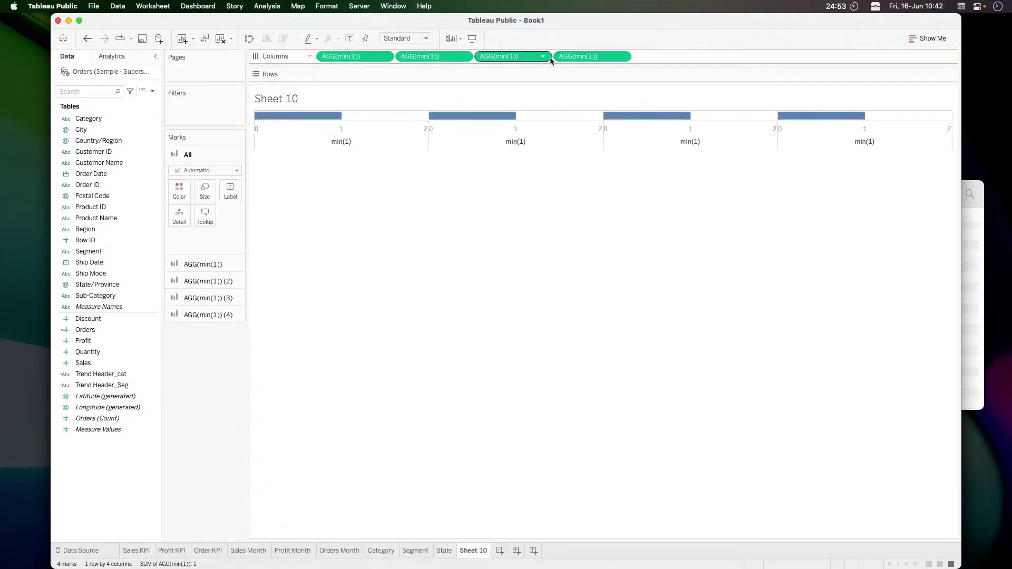
Set the mark type of all four min(1) measures to Shape
{"action": "left_click", "coordinate": [209, 170]}
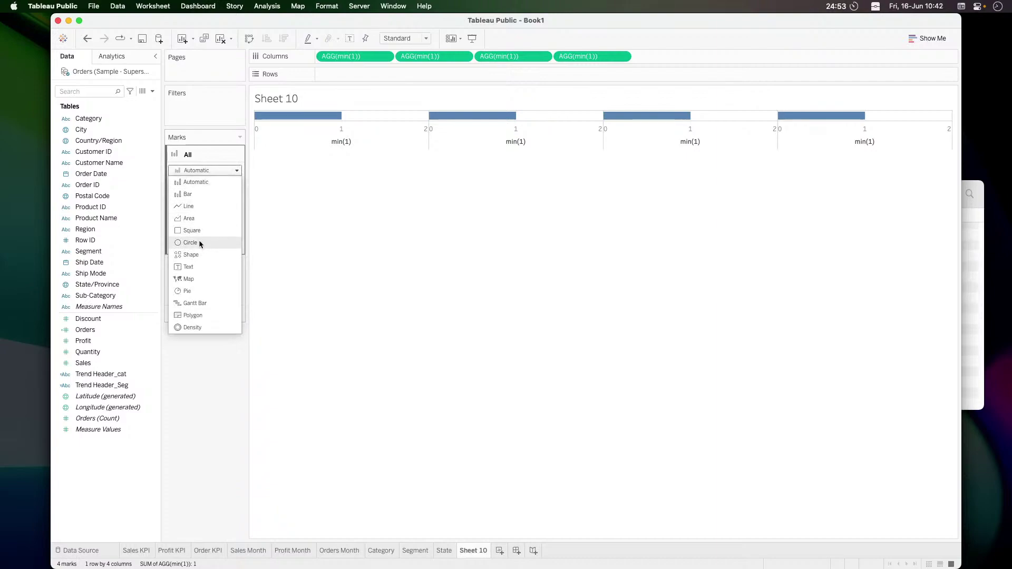
{"action": "left_click", "coordinate": [196, 256]}
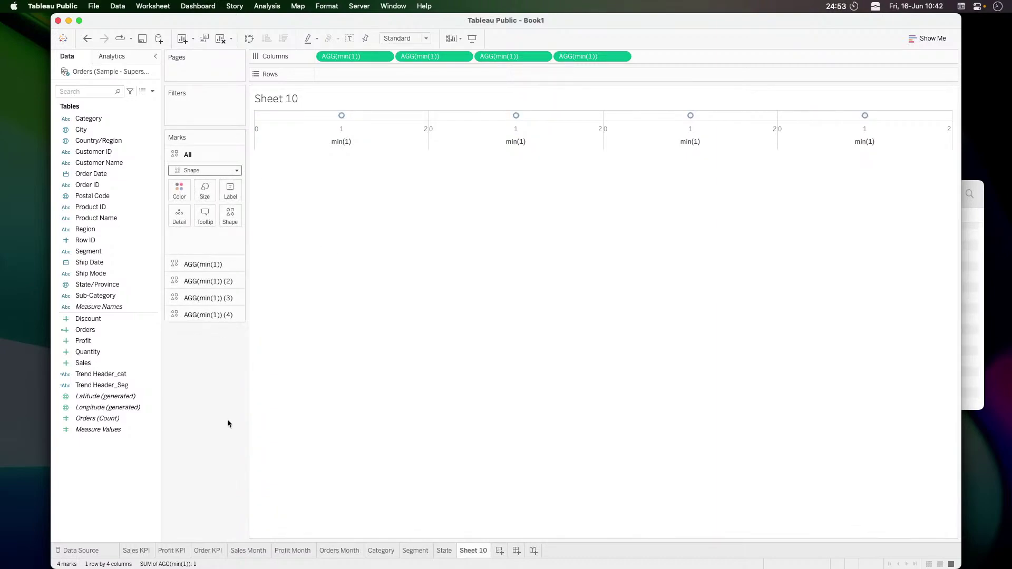
{"action": "key", "text": "super+Tab"}
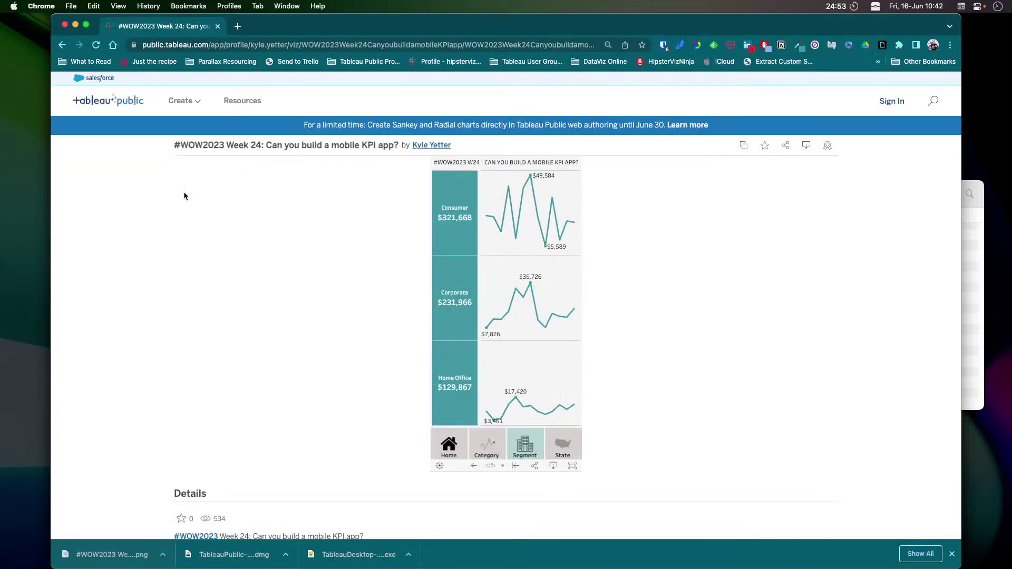
{"action": "key", "text": "super+Tab"}
{"action": "left_click", "coordinate": [179, 191]}
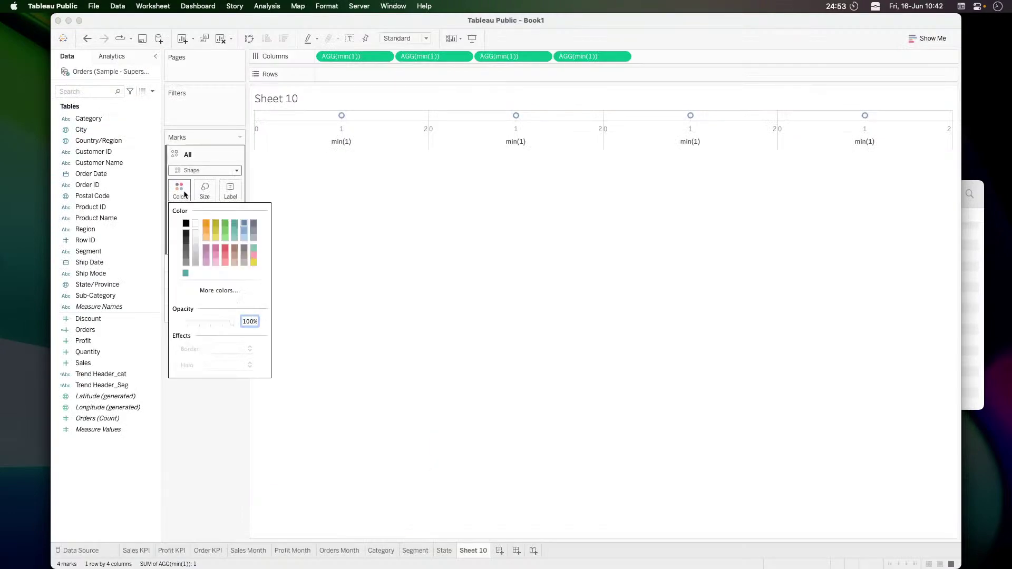
{"action": "left_click", "coordinate": [326, 198]}
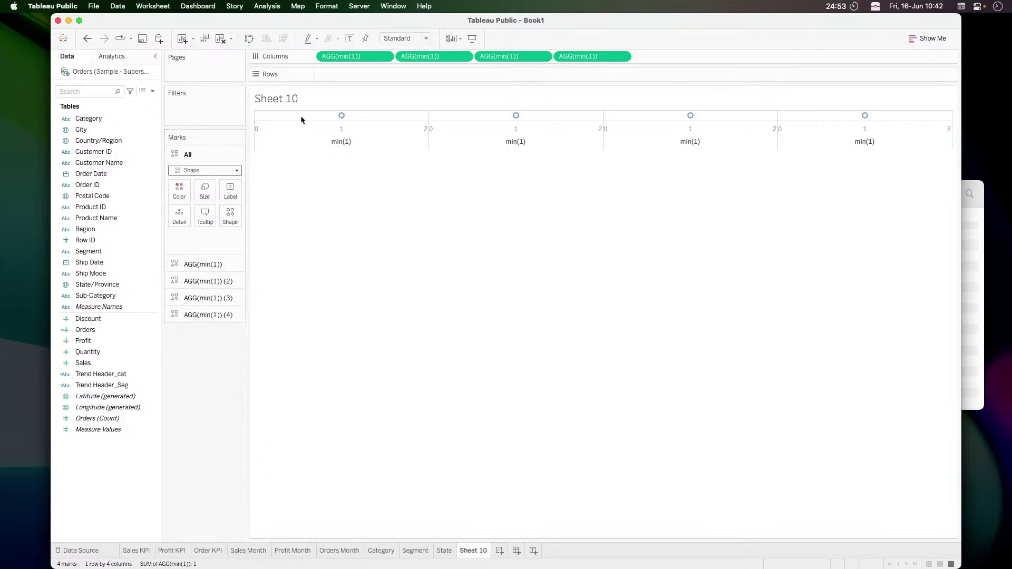
Fit the sheet to Entire View and hide the min(1) axis headers
{"action": "left_click", "coordinate": [408, 39]}
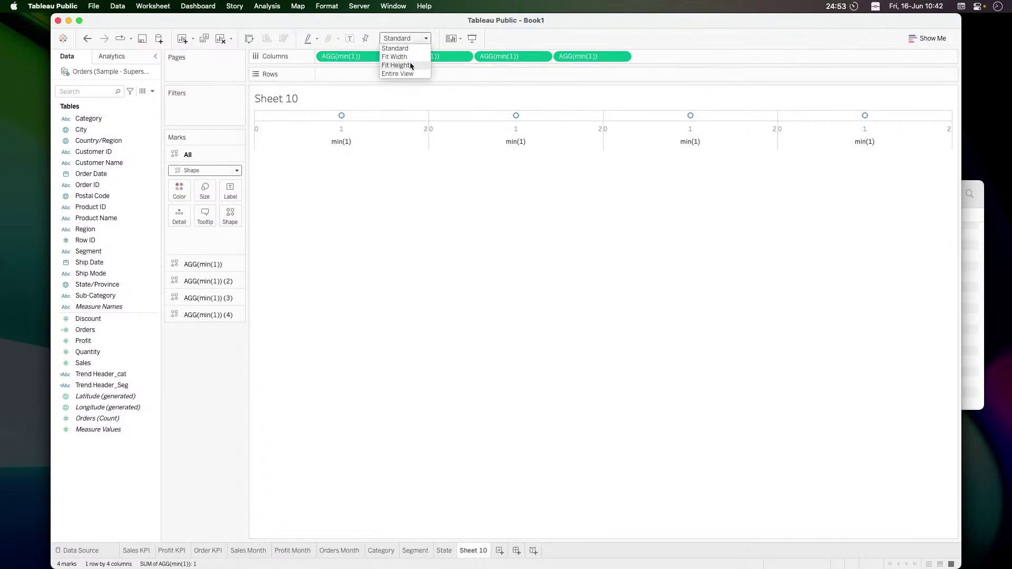
{"action": "left_click", "coordinate": [407, 74]}
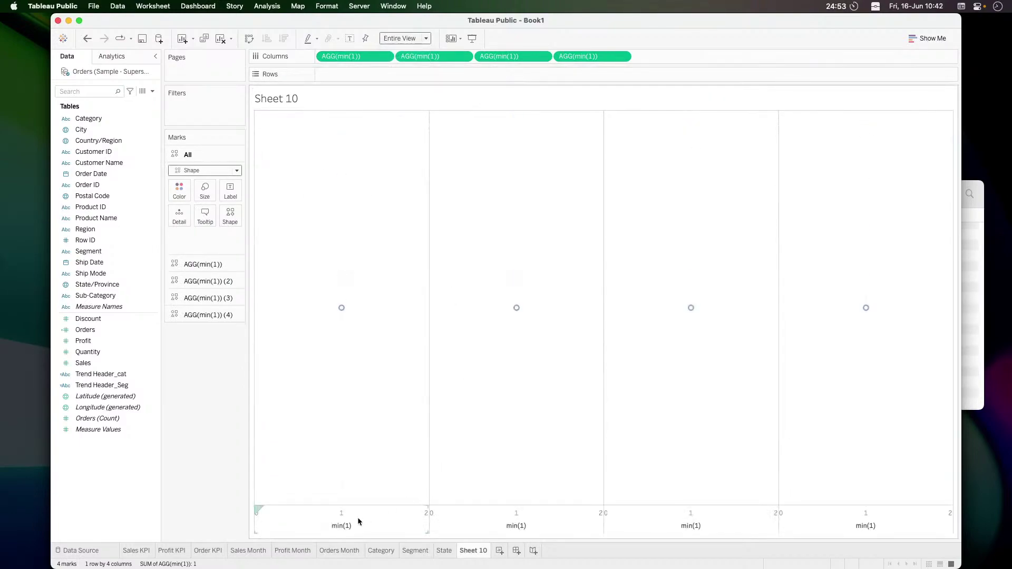
{"action": "right_click", "coordinate": [358, 521]}
{"action": "left_click", "coordinate": [378, 491]}
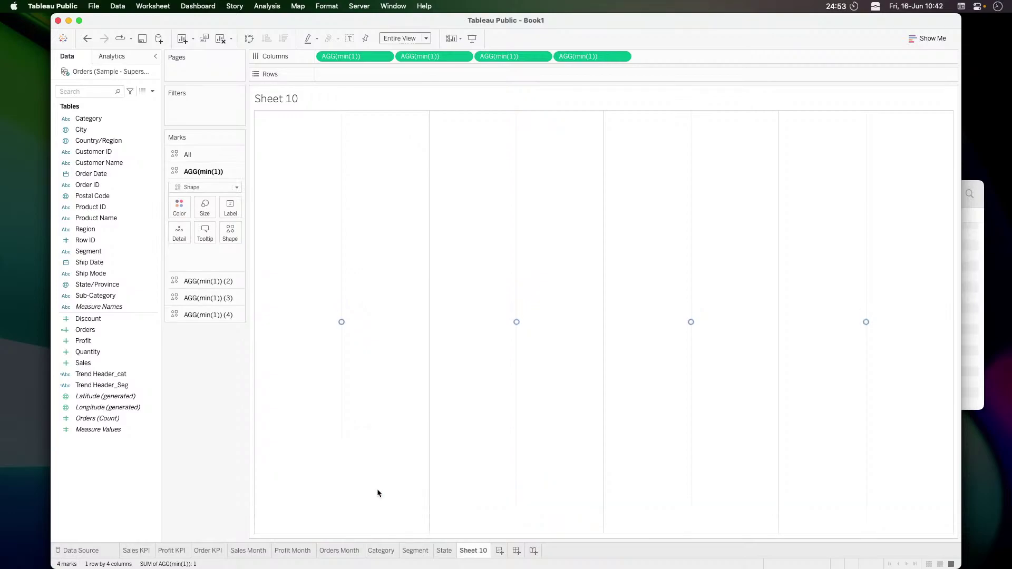
Set the sheet's row divider borders to None for both pane and header
{"action": "right_click", "coordinate": [379, 442]}
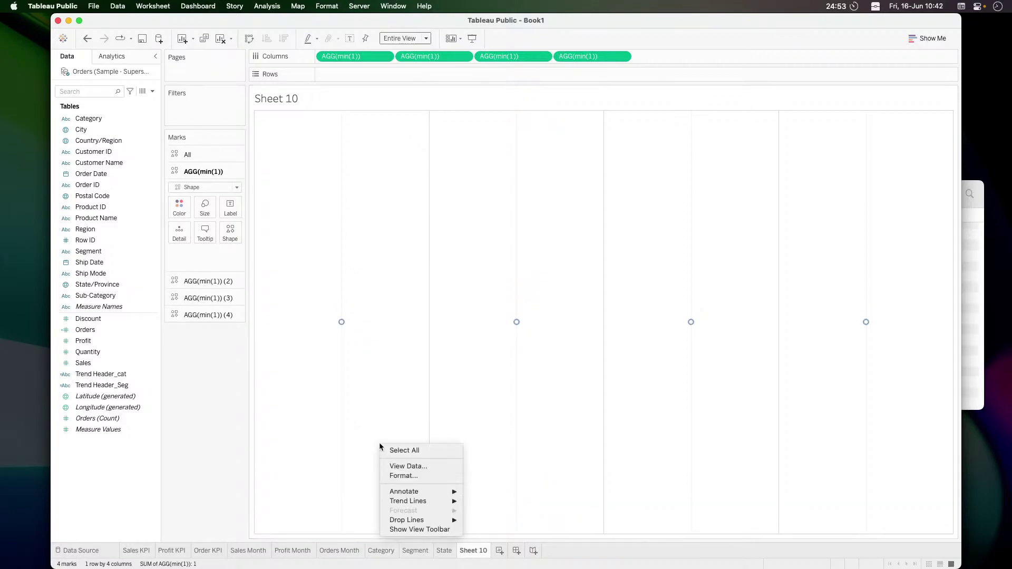
{"action": "left_click", "coordinate": [397, 470]}
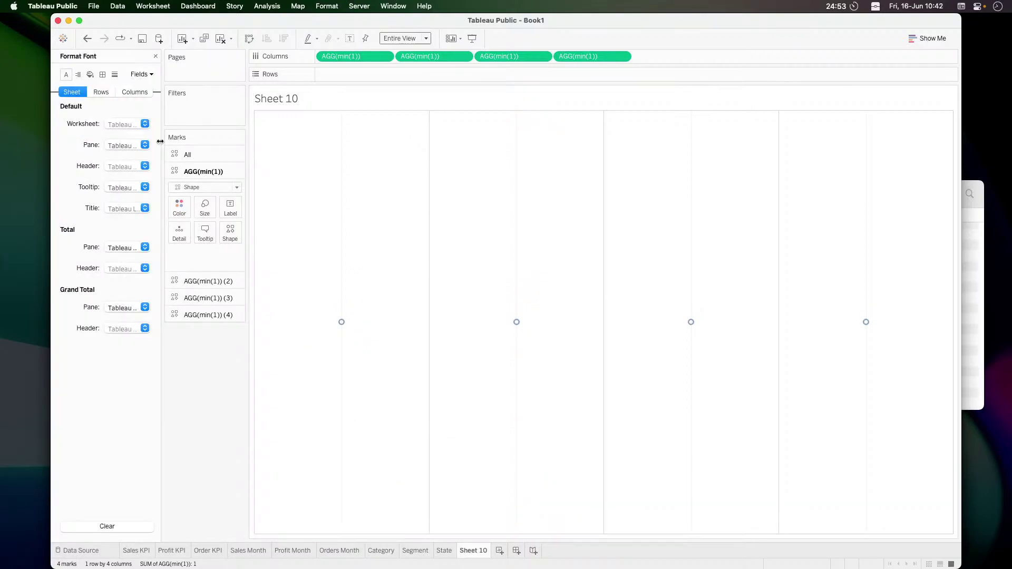
{"action": "left_click", "coordinate": [114, 74]}
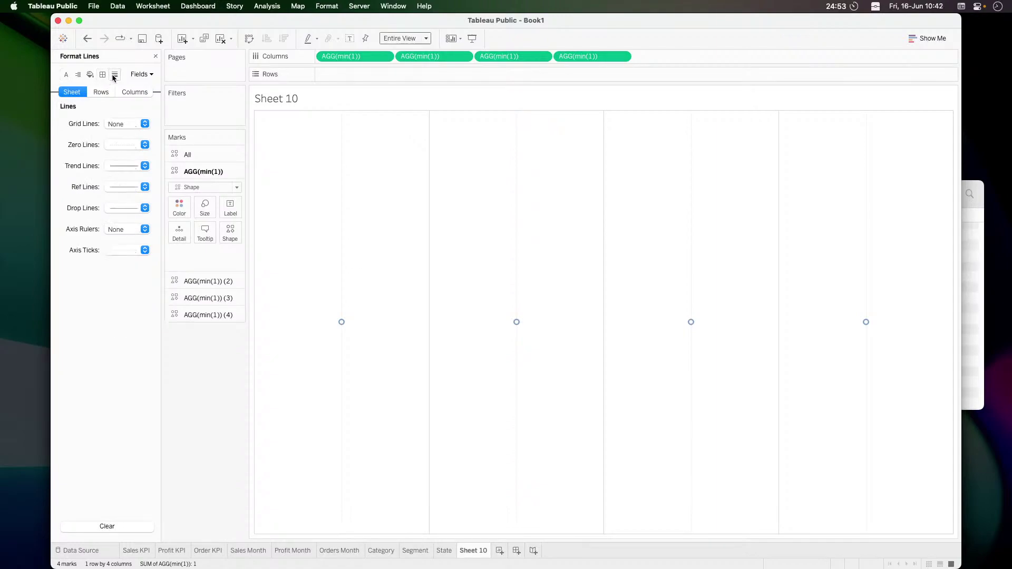
{"action": "left_click", "coordinate": [103, 74]}
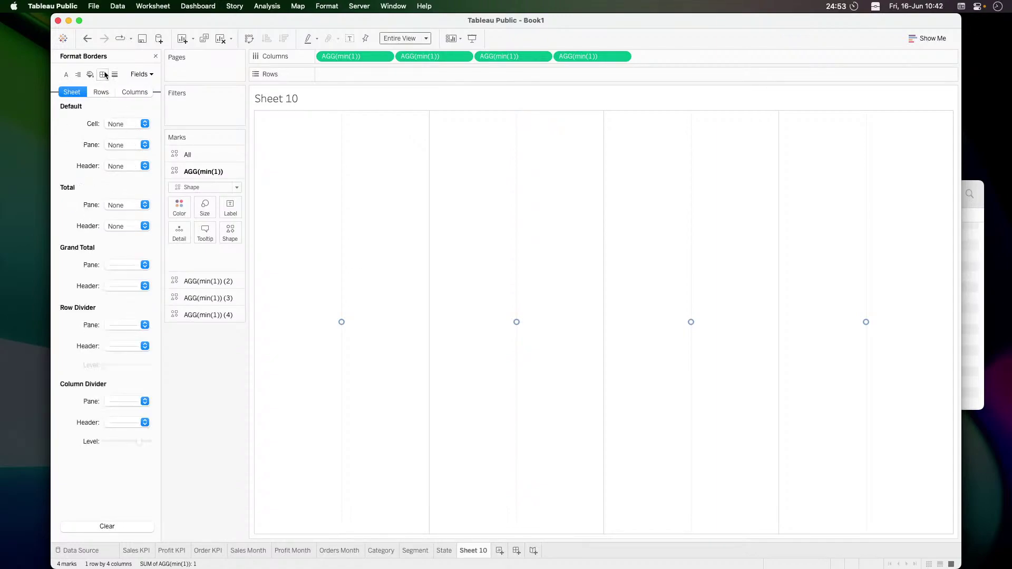
{"action": "left_click", "coordinate": [117, 324]}
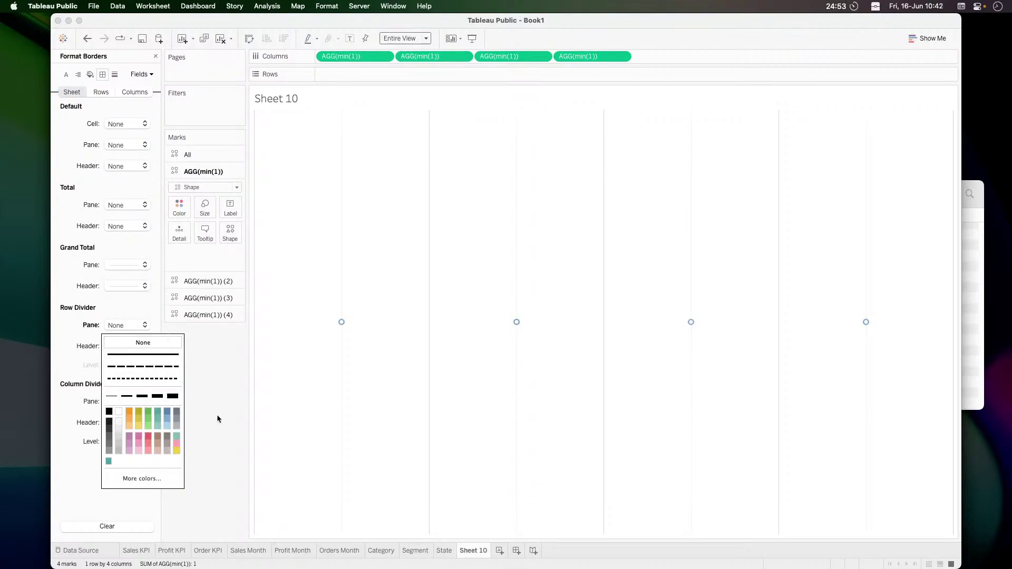
{"action": "key", "text": "super+Tab"}
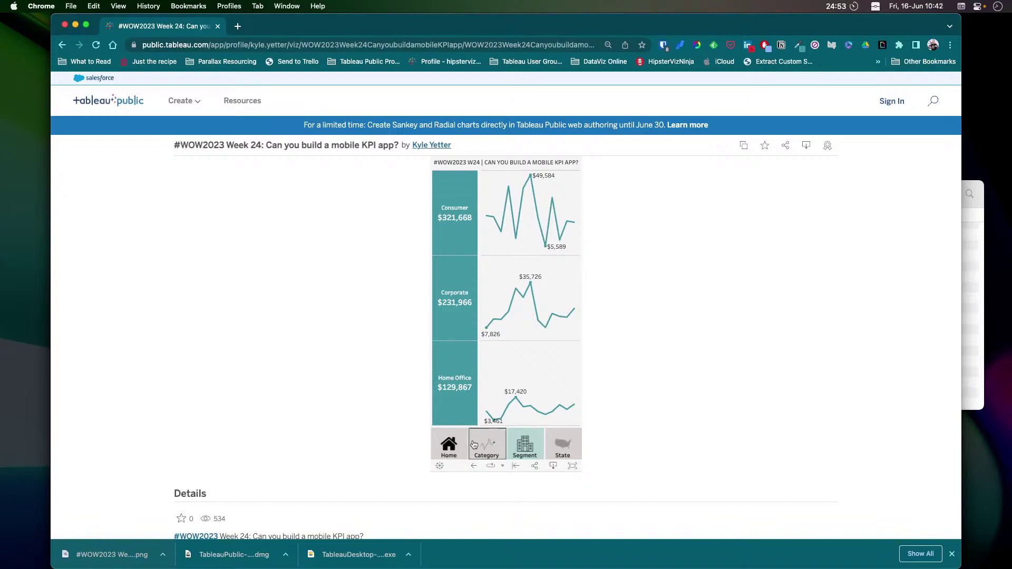
{"action": "key", "text": "super+Tab"}
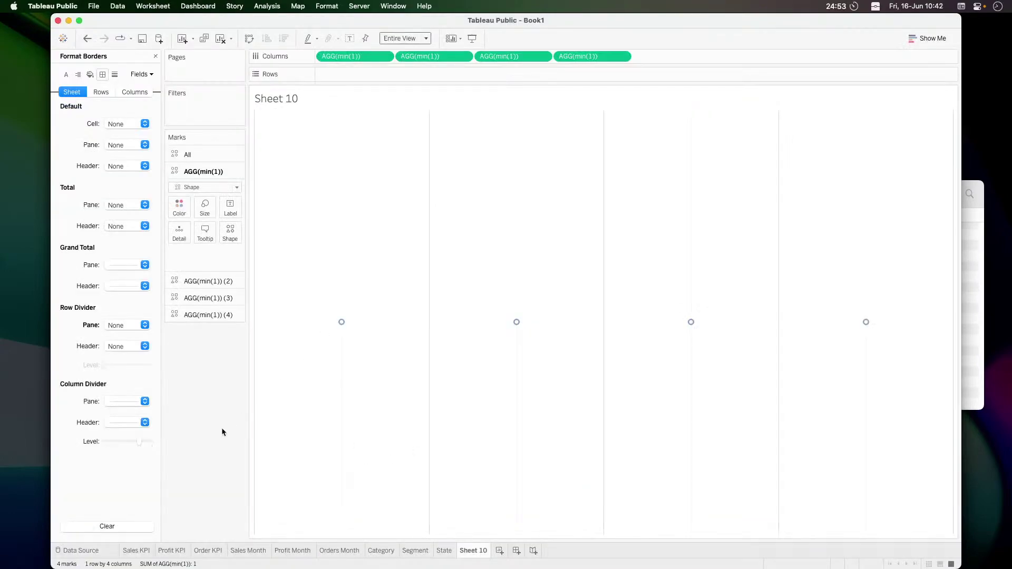
Set the sheet's grid lines and zero lines to None
{"action": "right_click", "coordinate": [315, 164]}
{"action": "left_click", "coordinate": [114, 89]}
{"action": "left_click", "coordinate": [114, 74]}
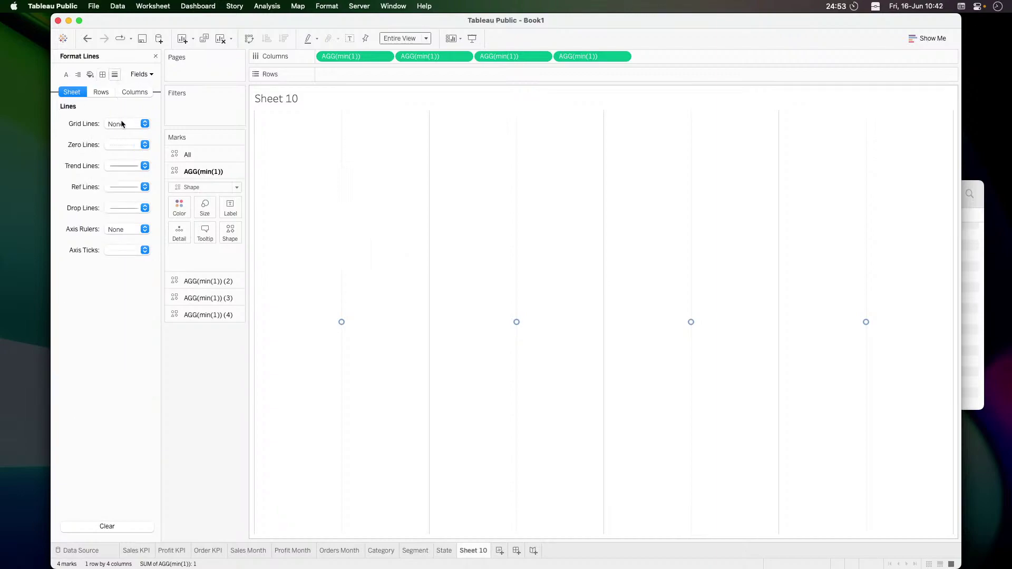
{"action": "left_click", "coordinate": [122, 123]}
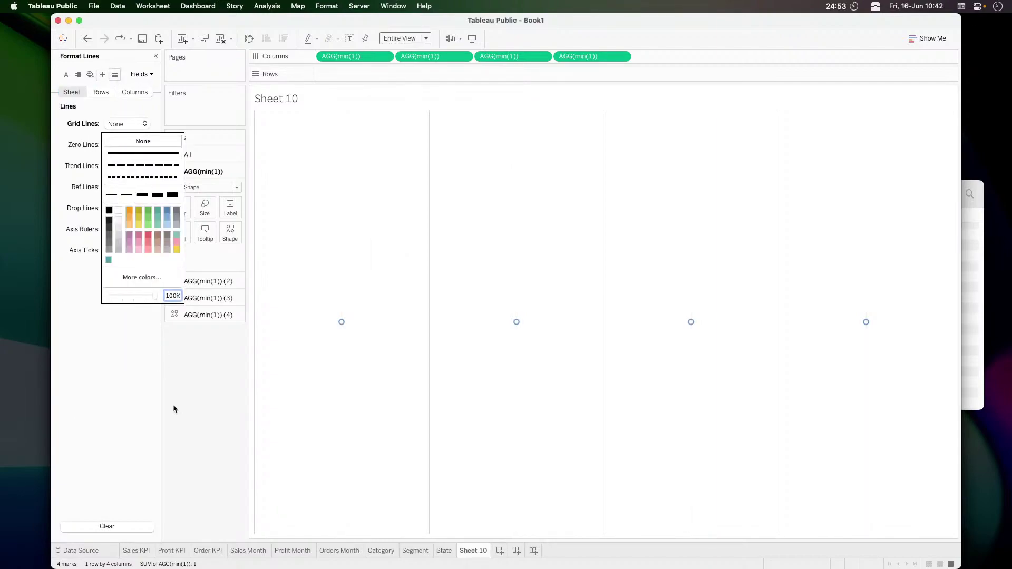
{"action": "left_click", "coordinate": [173, 410]}
{"action": "left_click", "coordinate": [111, 147]}
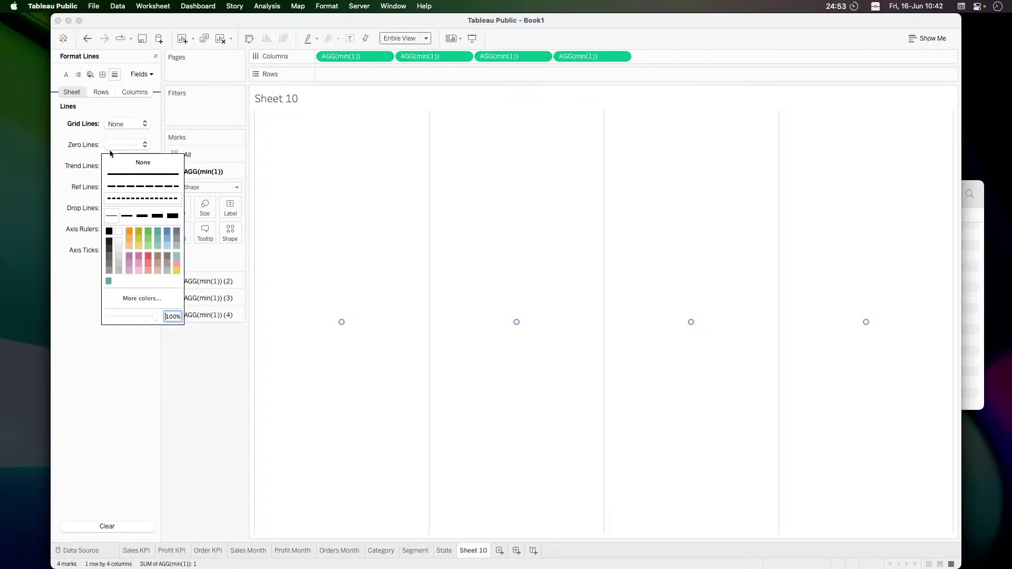
{"action": "left_click", "coordinate": [213, 409]}
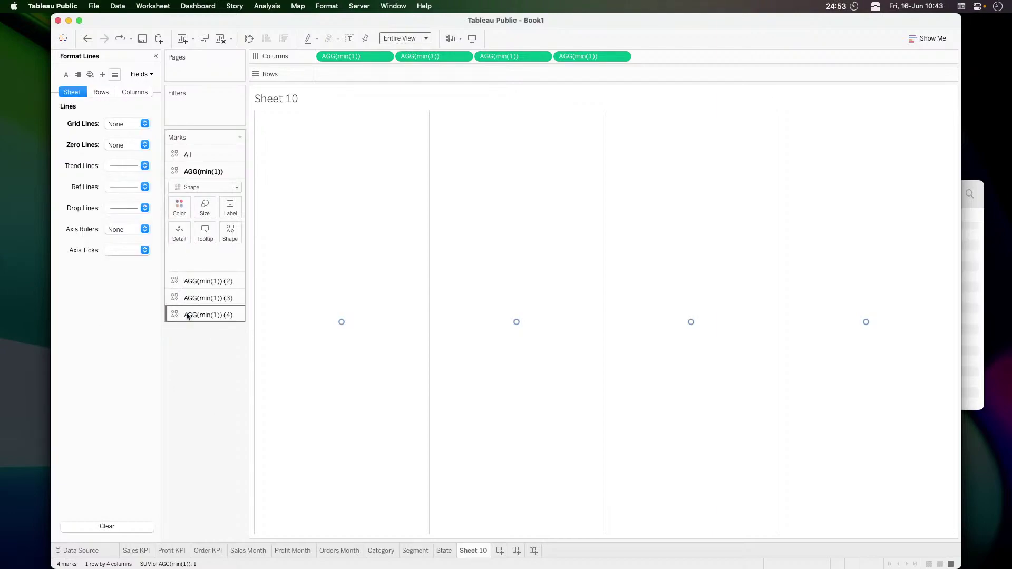
Switch to Chrome and download App Icons.zip through the navigation icons link on the Workout Wednesday 2023 Week 24 challenge page
{"action": "key", "text": "super+Tab"}
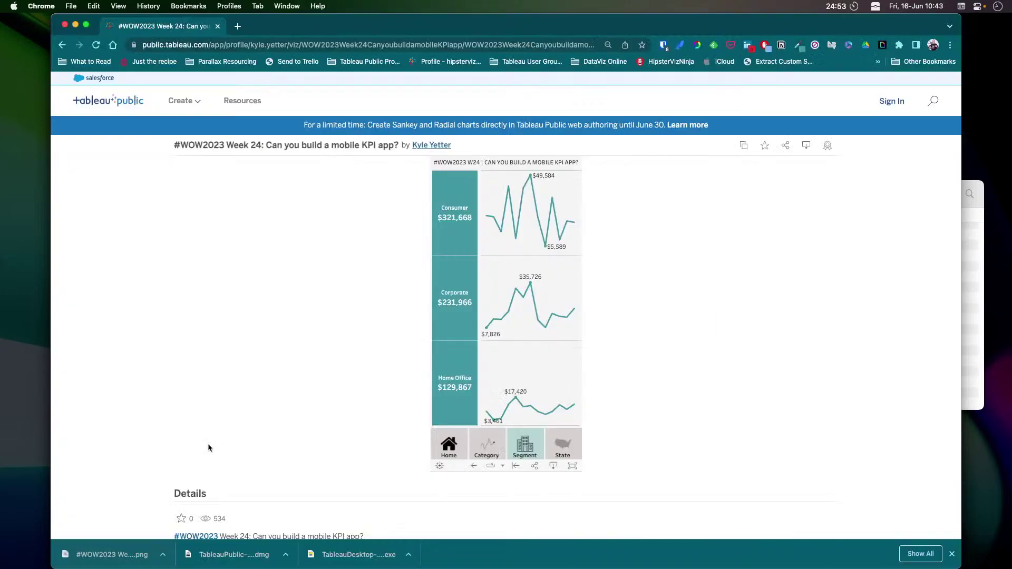
{"action": "left_click", "coordinate": [67, 47]}
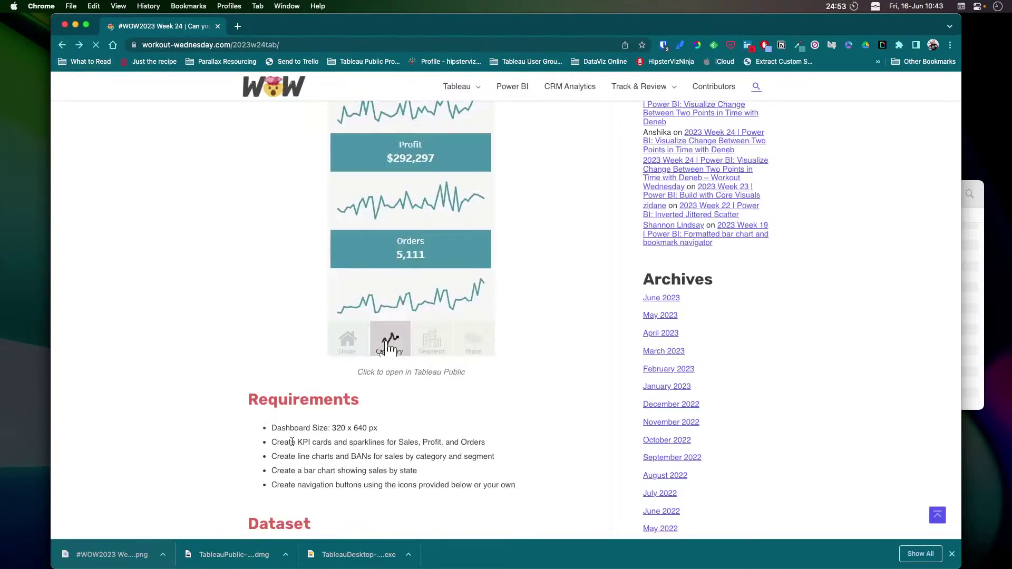
{"action": "scroll", "coordinate": [292, 442], "scroll_direction": "down", "scroll_amount": 5}
{"action": "left_click", "coordinate": [344, 349]}
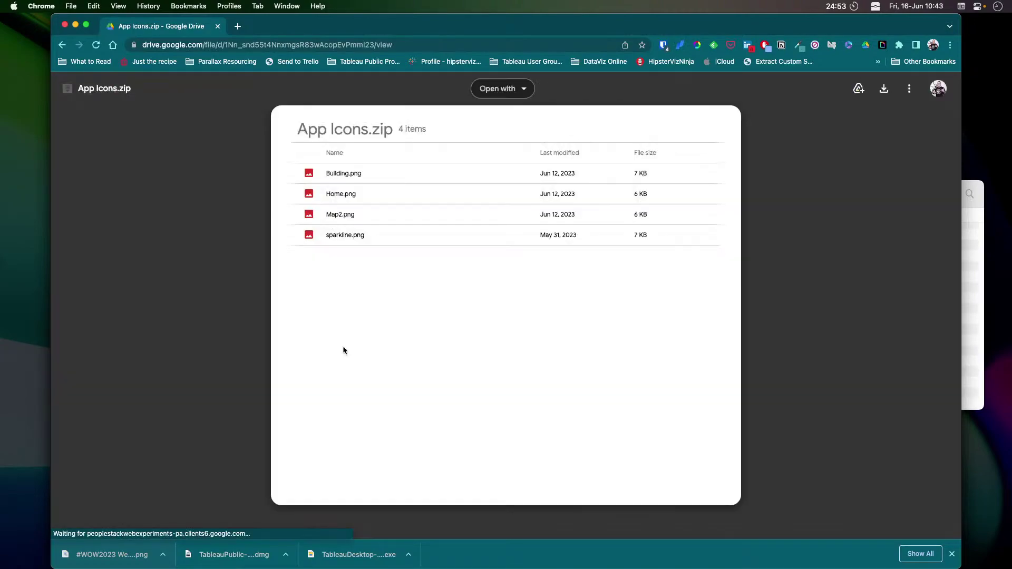
{"action": "left_click", "coordinate": [885, 88]}
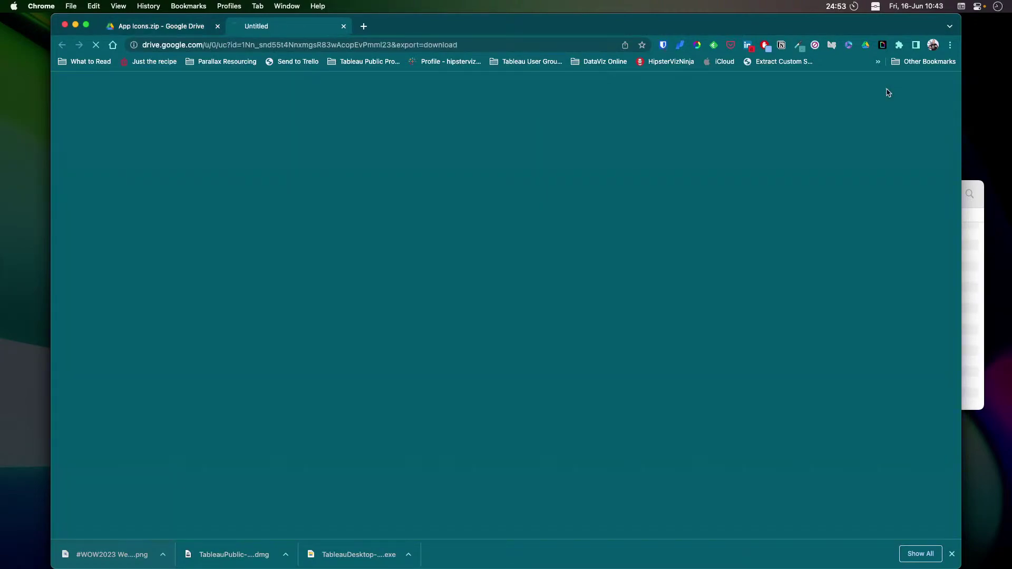
Extract the downloaded App Icons.zip and open the Shapes folder inside Documents' My Tableau Repository in Finder
{"action": "left_click", "coordinate": [100, 558]}
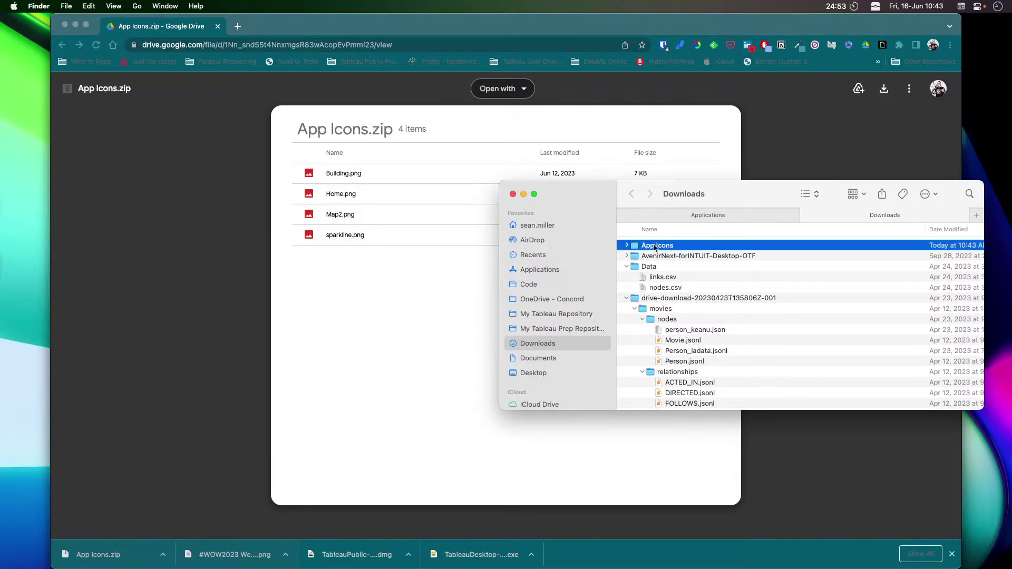
{"action": "left_click", "coordinate": [707, 216]}
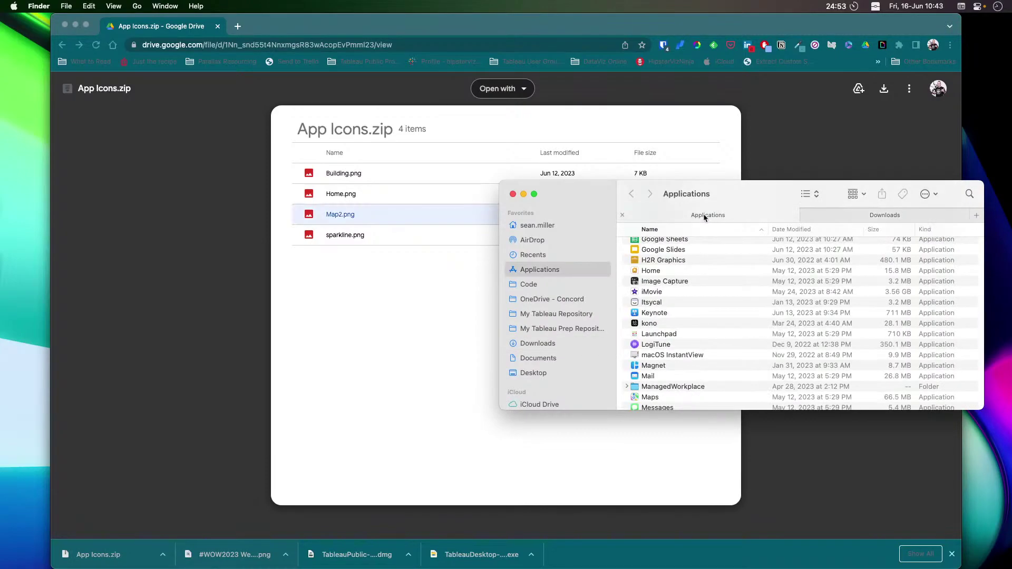
{"action": "left_click", "coordinate": [545, 358]}
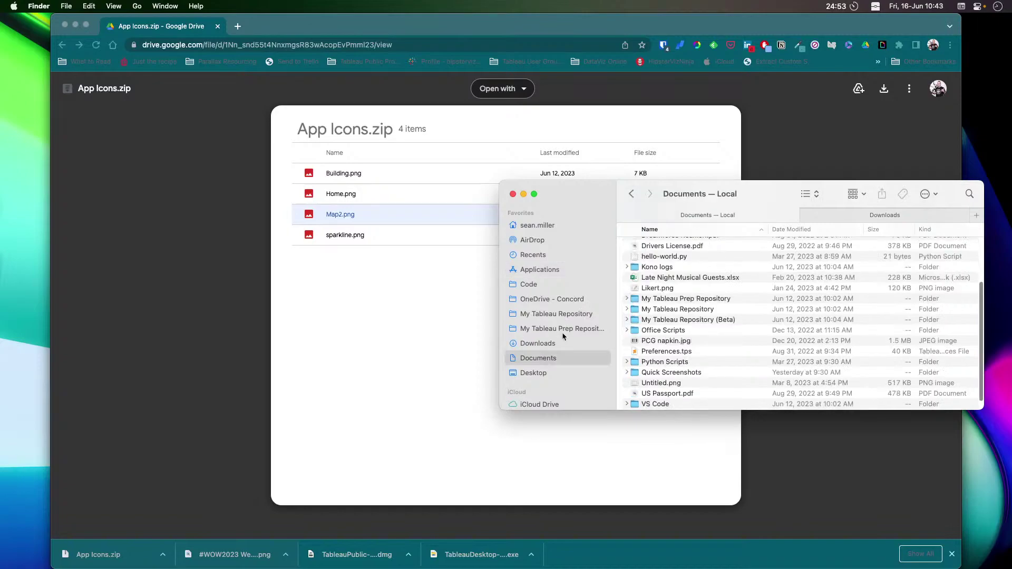
{"action": "left_click", "coordinate": [792, 231]}
{"action": "double_click", "coordinate": [686, 277]}
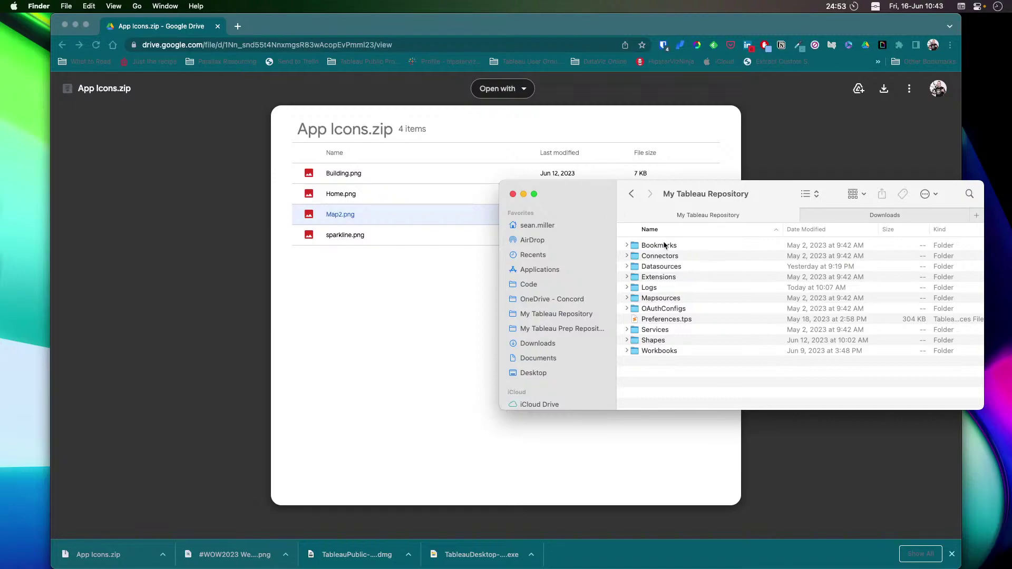
{"action": "double_click", "coordinate": [666, 341]}
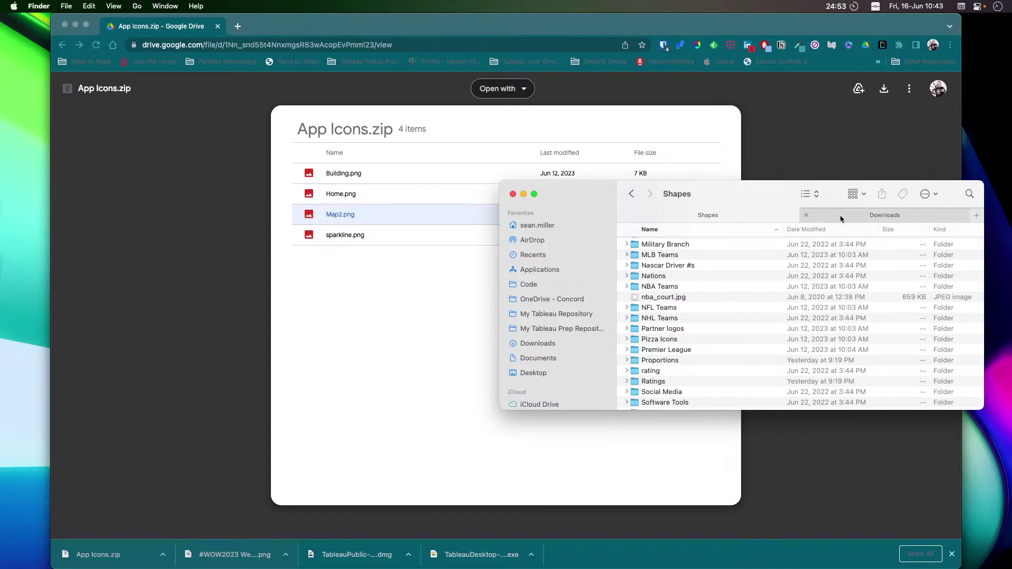
Open the Icon subfolder of the Shapes folder
{"action": "scroll", "coordinate": [716, 358], "scroll_direction": "down", "scroll_amount": 5}
{"action": "scroll", "coordinate": [673, 347], "scroll_direction": "up", "scroll_amount": 10}
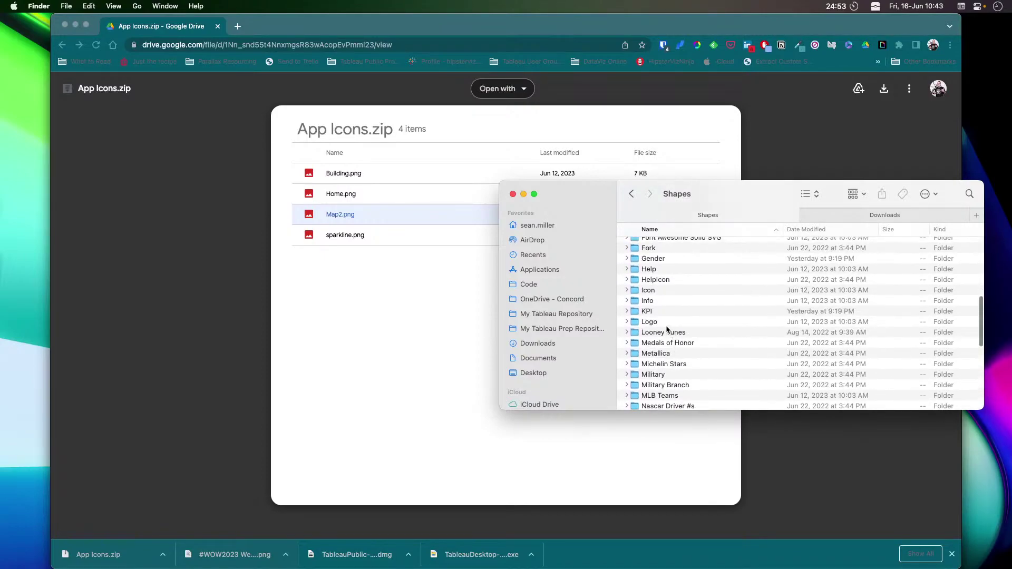
{"action": "double_click", "coordinate": [661, 292]}
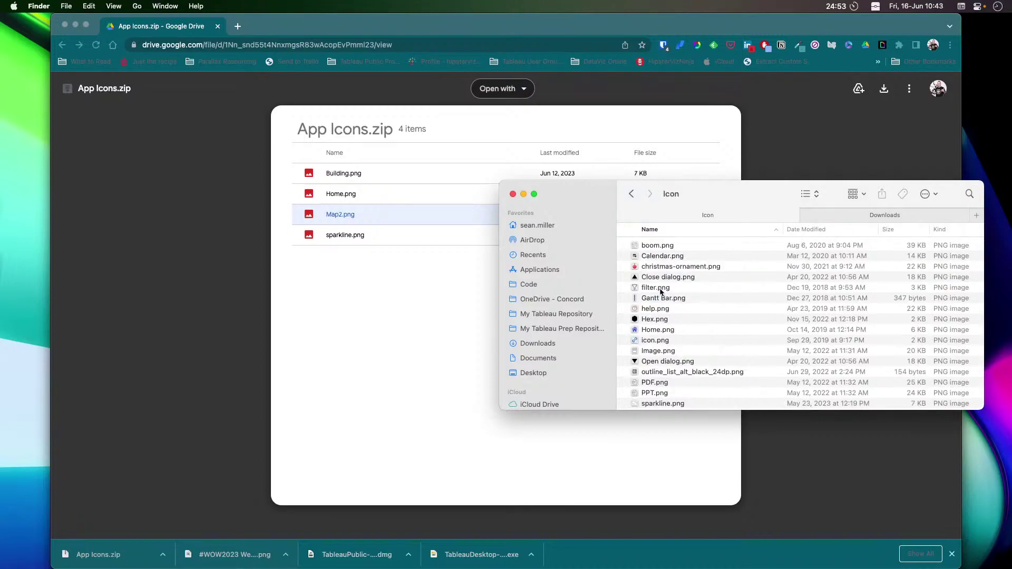
{"action": "scroll", "coordinate": [704, 299], "scroll_direction": "down", "scroll_amount": 3}
{"action": "scroll", "coordinate": [705, 299], "scroll_direction": "up", "scroll_amount": 3}
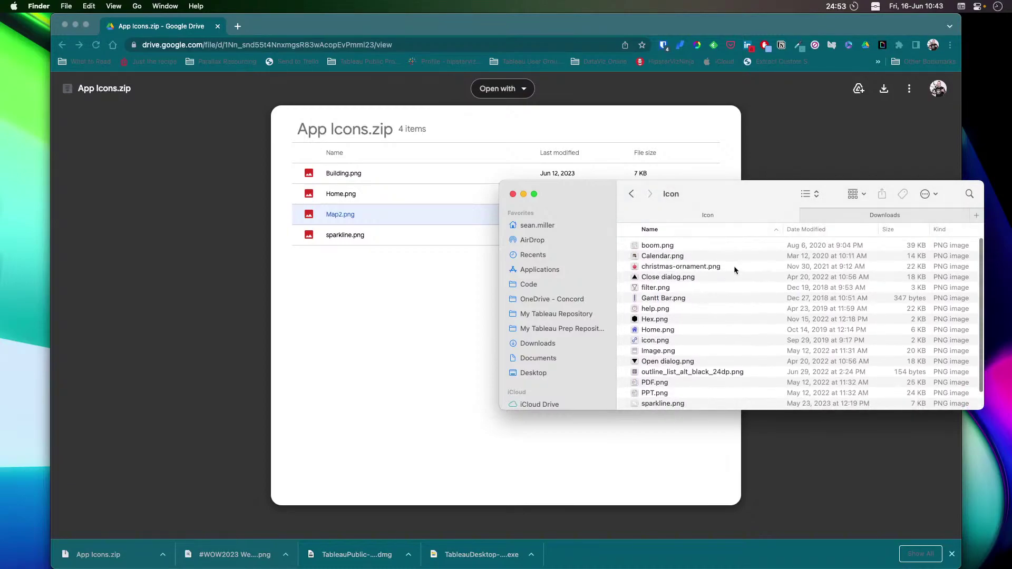
Move Building.png, Home.png, Map2.png and sparkline.png from the App Icons folder in Downloads into the Icon shapes folder
{"action": "left_click", "coordinate": [835, 220]}
{"action": "left_click", "coordinate": [627, 245]}
{"action": "left_click", "coordinate": [662, 257]}
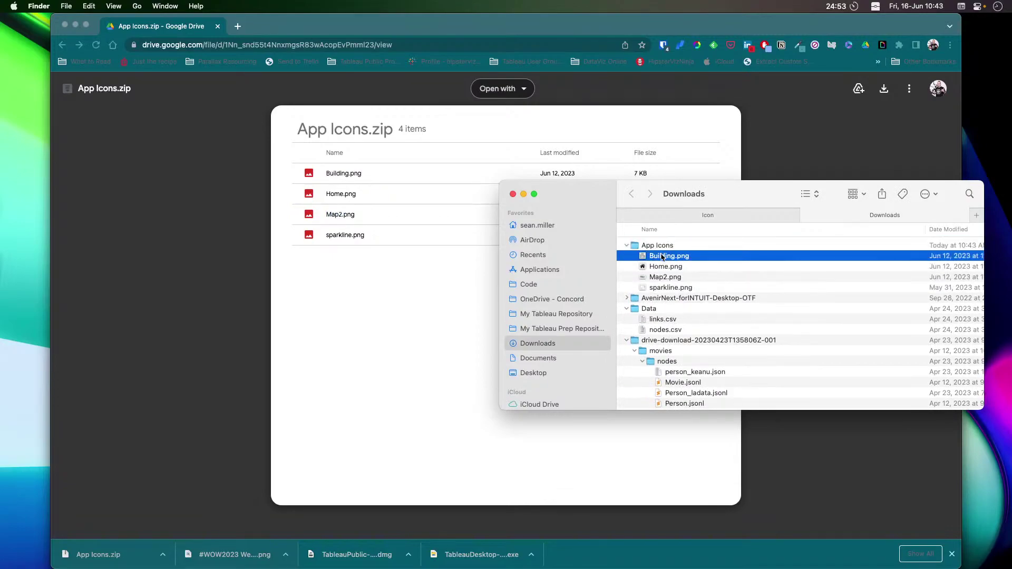
{"action": "left_click", "coordinate": [668, 287], "text": "shift"}
{"action": "left_click_drag", "start_coordinate": [674, 258], "coordinate": [694, 209]}
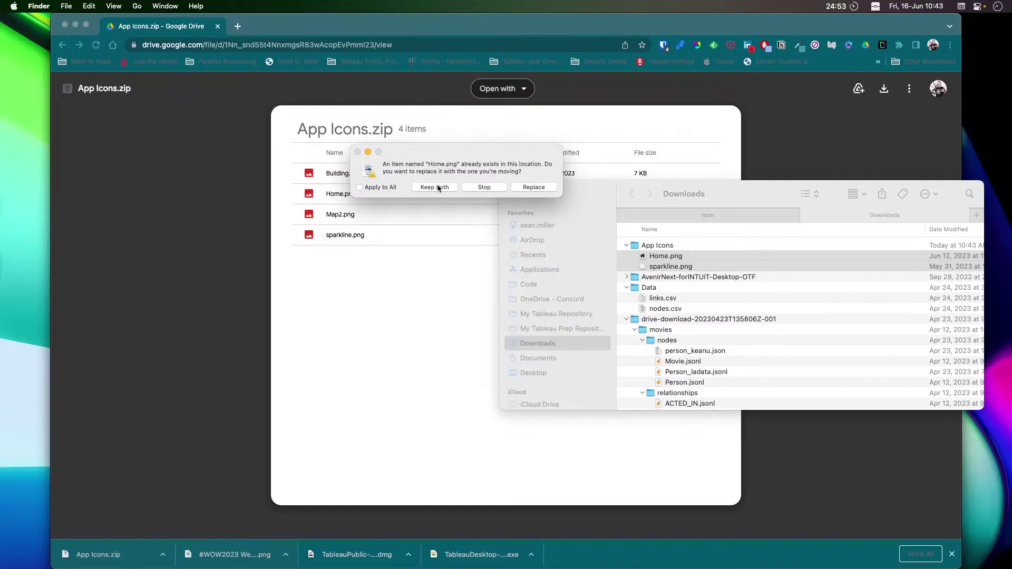
Keep both versions of Home.png, replace the existing sparkline.png, and show the Icon folder's contents
{"action": "left_click", "coordinate": [385, 190]}
{"action": "left_click", "coordinate": [385, 188]}
{"action": "left_click", "coordinate": [430, 188]}
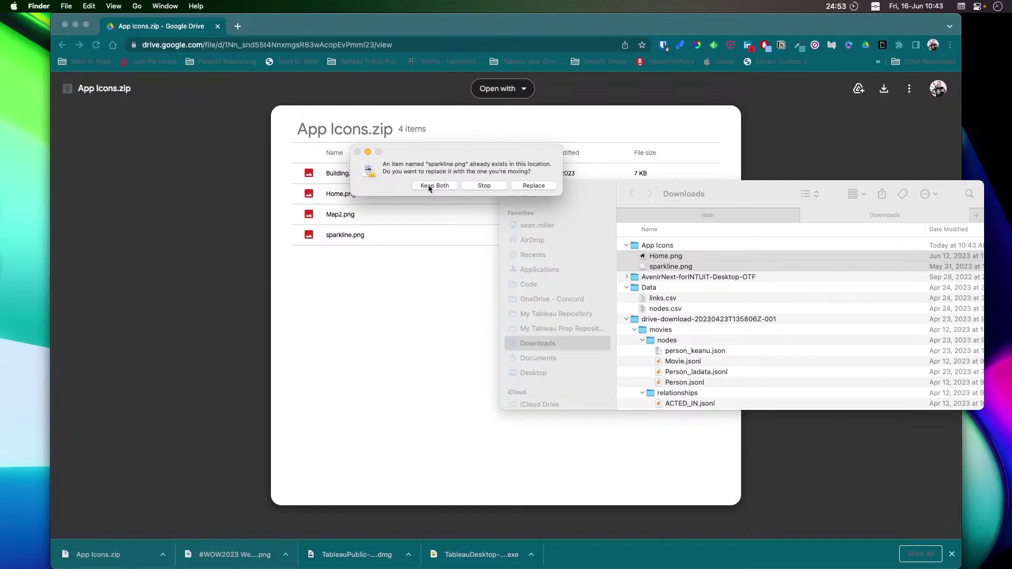
{"action": "left_click", "coordinate": [532, 186]}
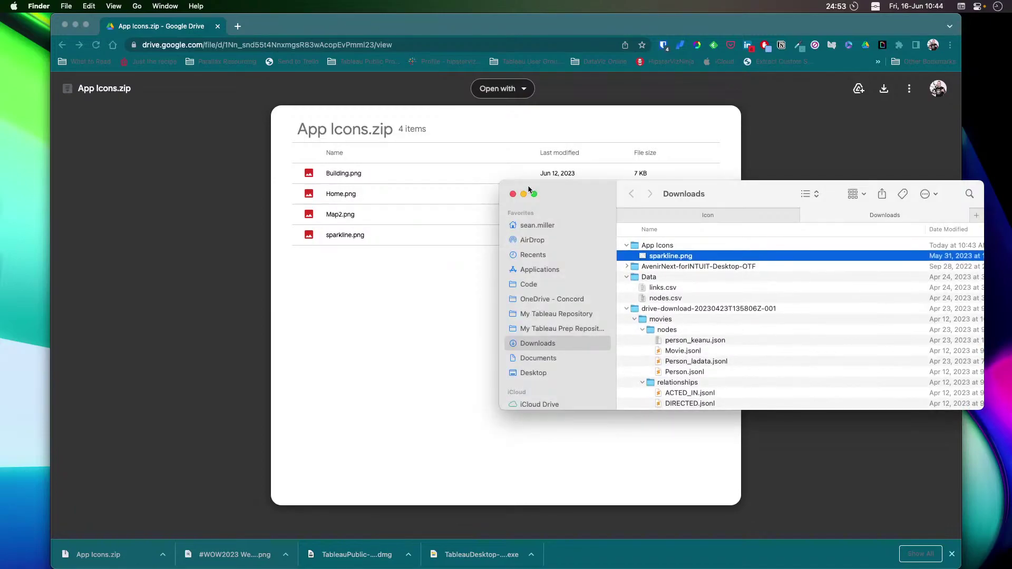
{"action": "left_click", "coordinate": [754, 219]}
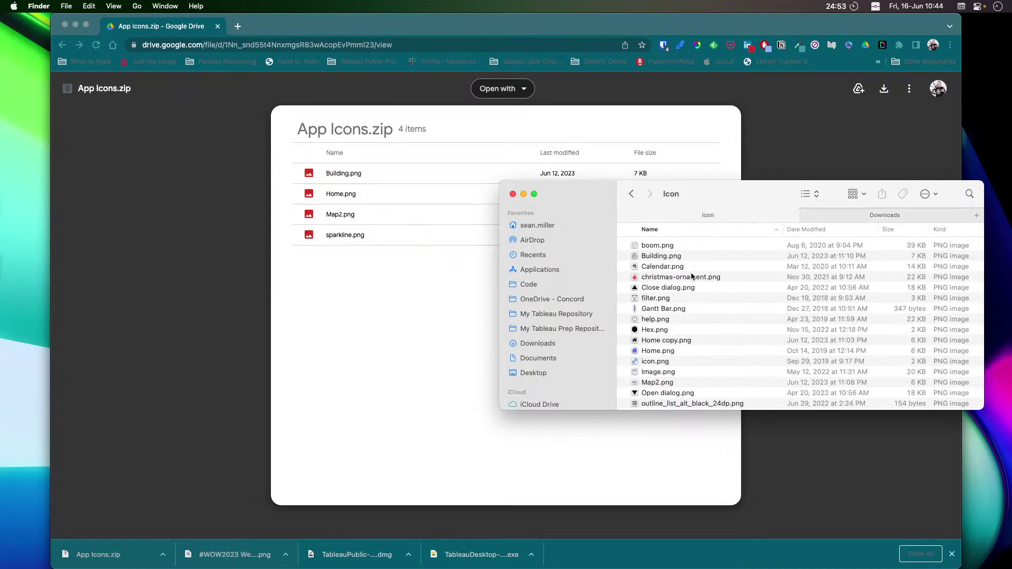
Return to the Workout Wednesday 2023 Week 24 challenge page in Chrome and switch back to Tableau Public
{"action": "left_click", "coordinate": [402, 371]}
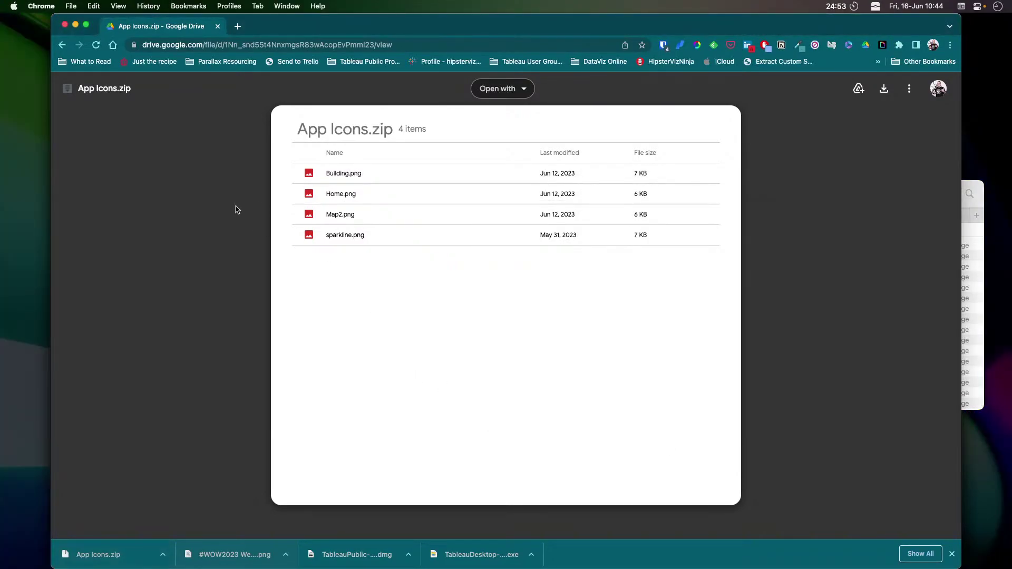
{"action": "scroll", "coordinate": [182, 123], "scroll_direction": "left", "scroll_amount": 5}
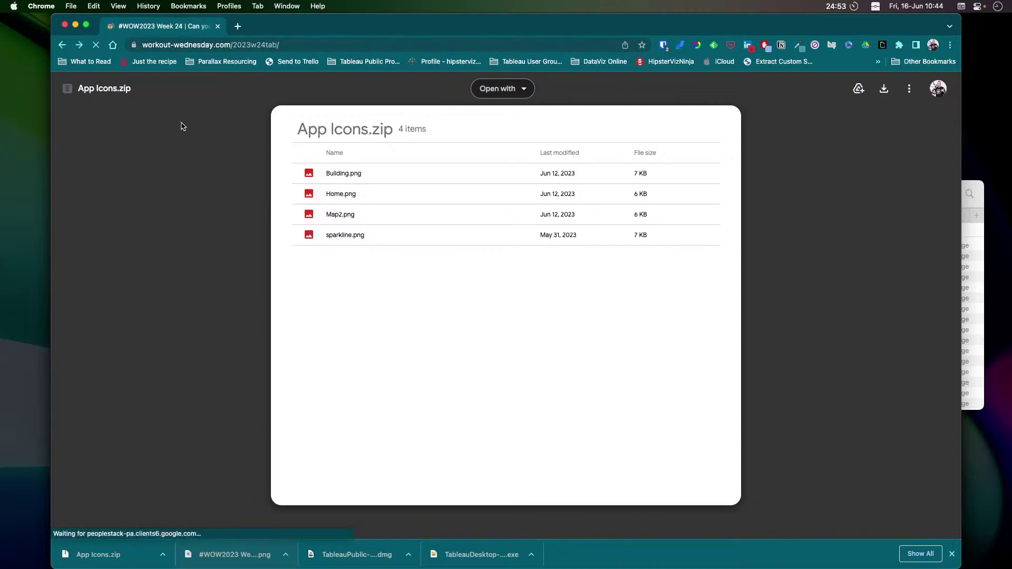
{"action": "scroll", "coordinate": [333, 375], "scroll_direction": "up", "scroll_amount": 3}
{"action": "key", "text": "super+Tab"}
{"action": "key", "text": "super+Tab"}
{"action": "key", "text": "super+Tab"}
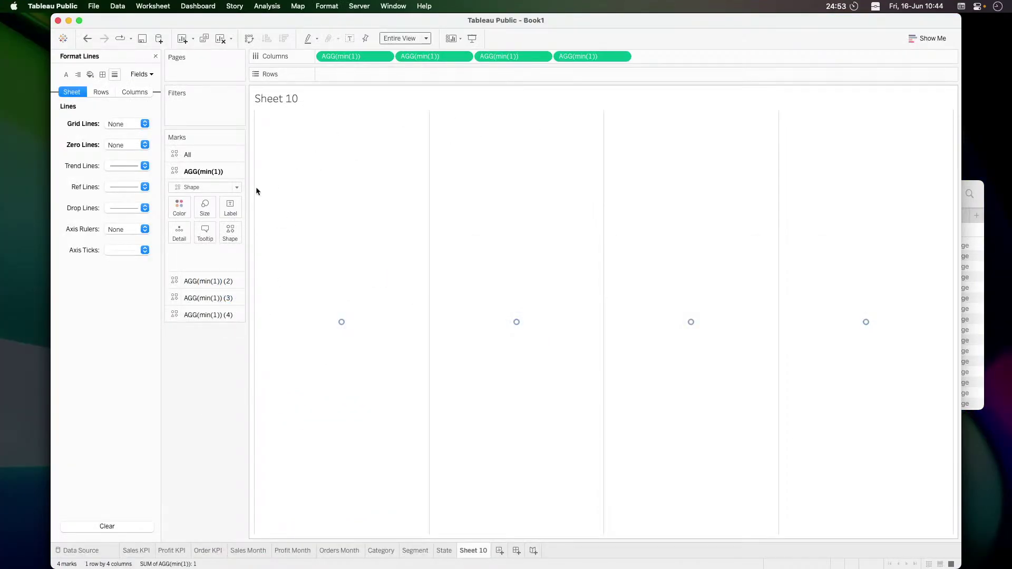
Reload the custom shapes and assign the black house from the Icon palette to the first min(1) mark
{"action": "left_click", "coordinate": [217, 156]}
{"action": "left_click", "coordinate": [231, 215]}
{"action": "left_click", "coordinate": [211, 264]}
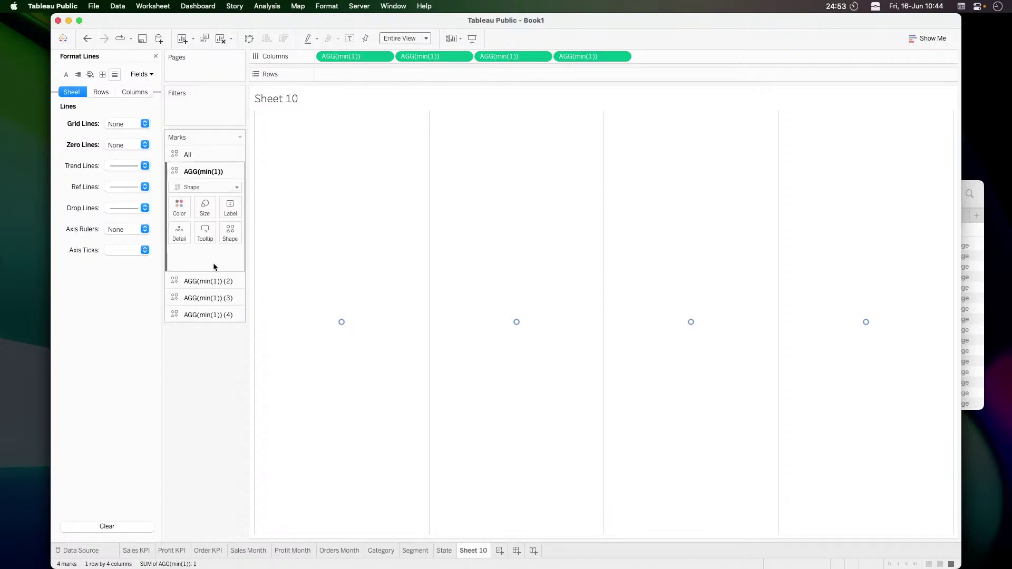
{"action": "left_click", "coordinate": [230, 233]}
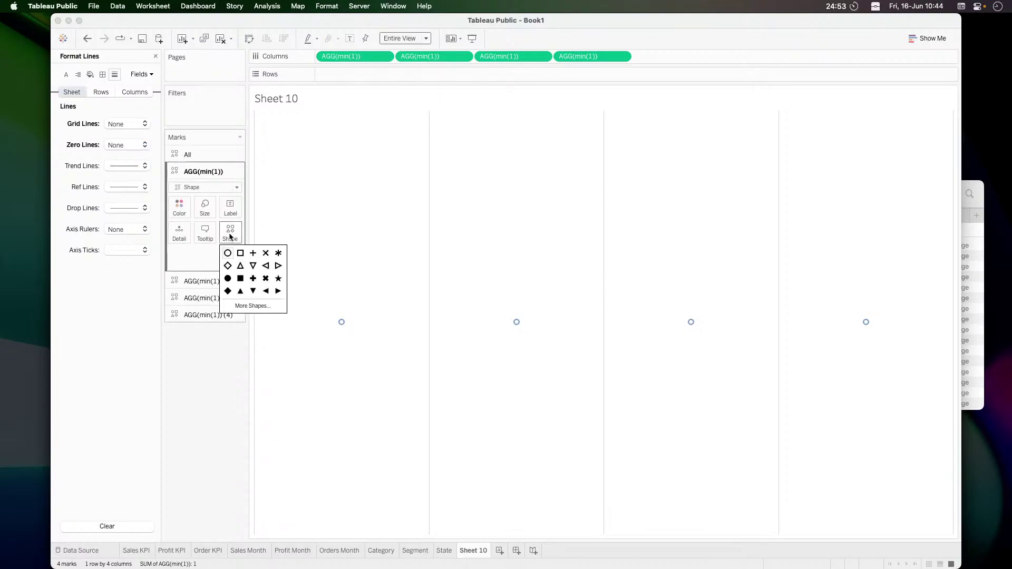
{"action": "left_click", "coordinate": [252, 306]}
{"action": "left_click", "coordinate": [582, 369]}
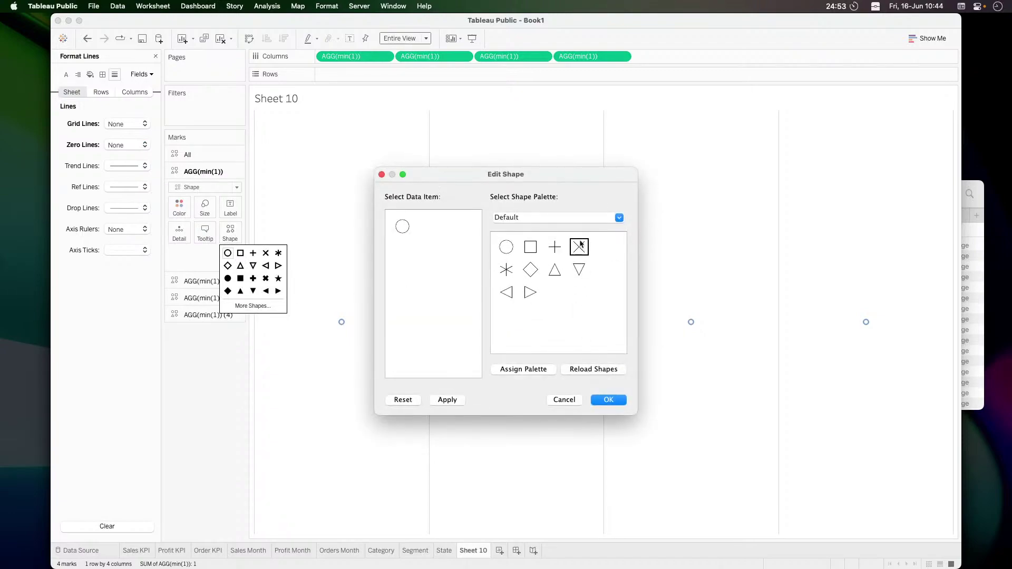
{"action": "left_click", "coordinate": [581, 219]}
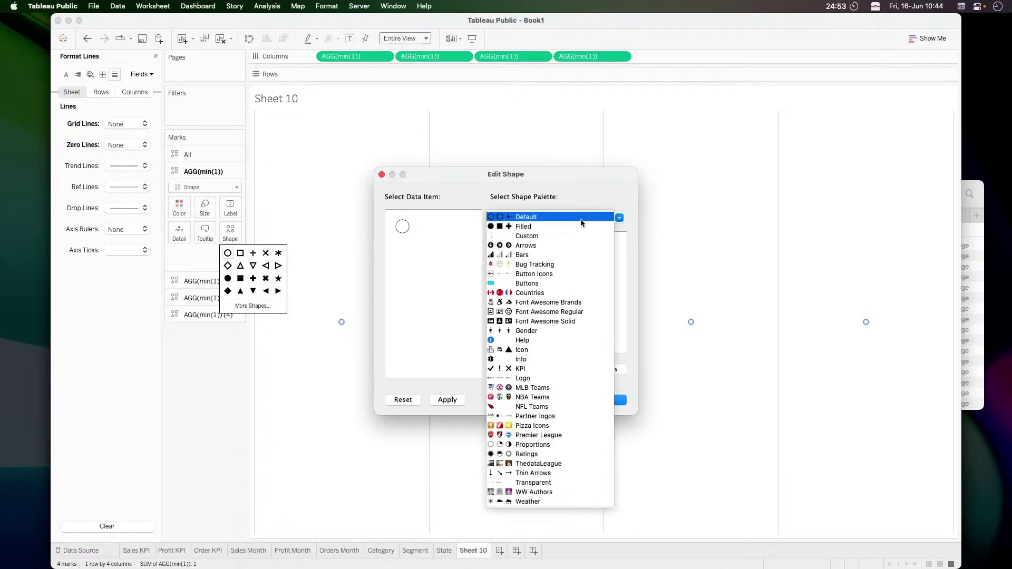
{"action": "left_click", "coordinate": [567, 351]}
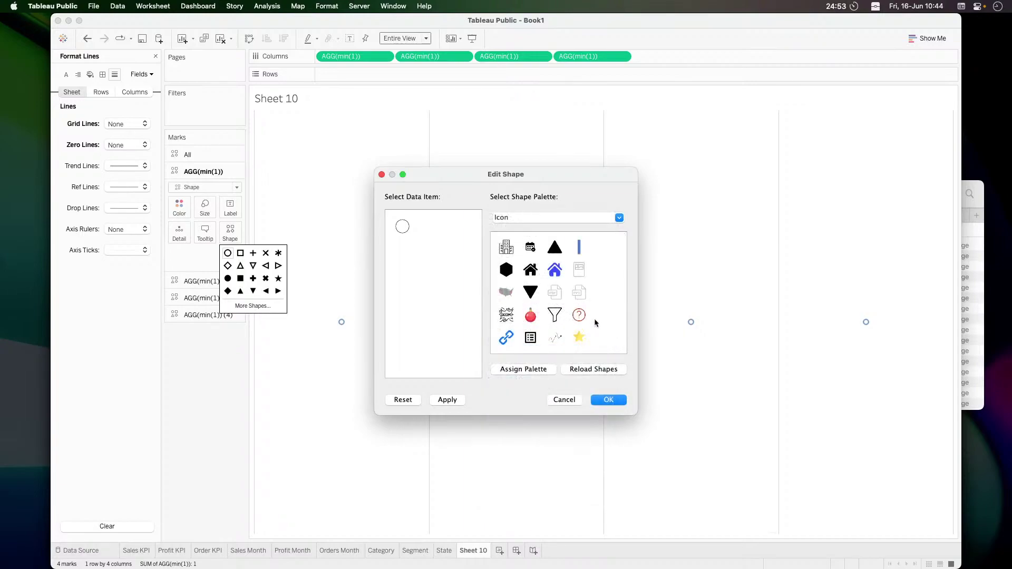
{"action": "left_click", "coordinate": [531, 271]}
{"action": "left_click", "coordinate": [603, 400]}
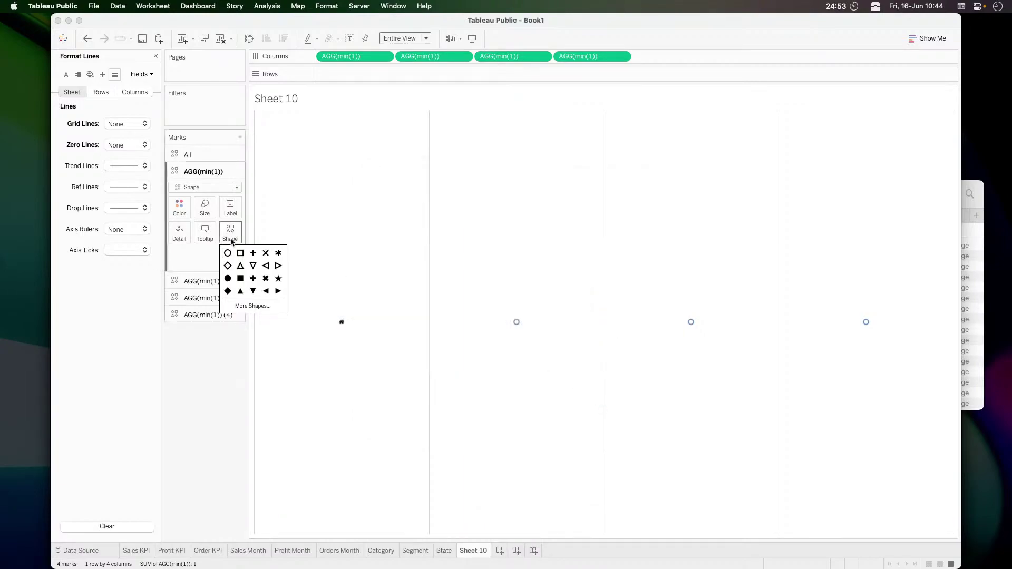
Assign the sparkline shape from the Icon palette to the second min(1) mark
{"action": "left_click", "coordinate": [199, 281]}
{"action": "left_click", "coordinate": [231, 250]}
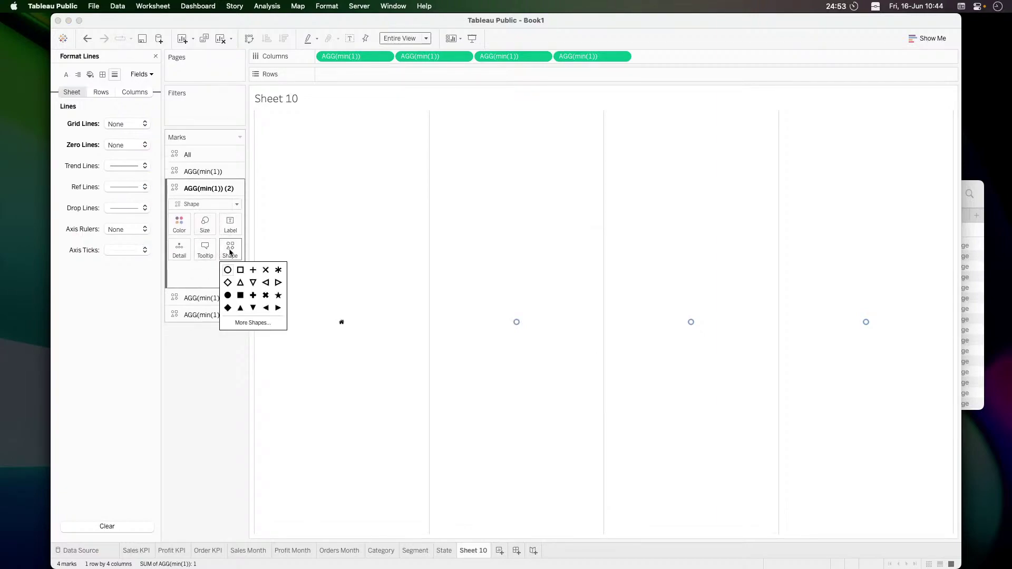
{"action": "left_click", "coordinate": [253, 323]}
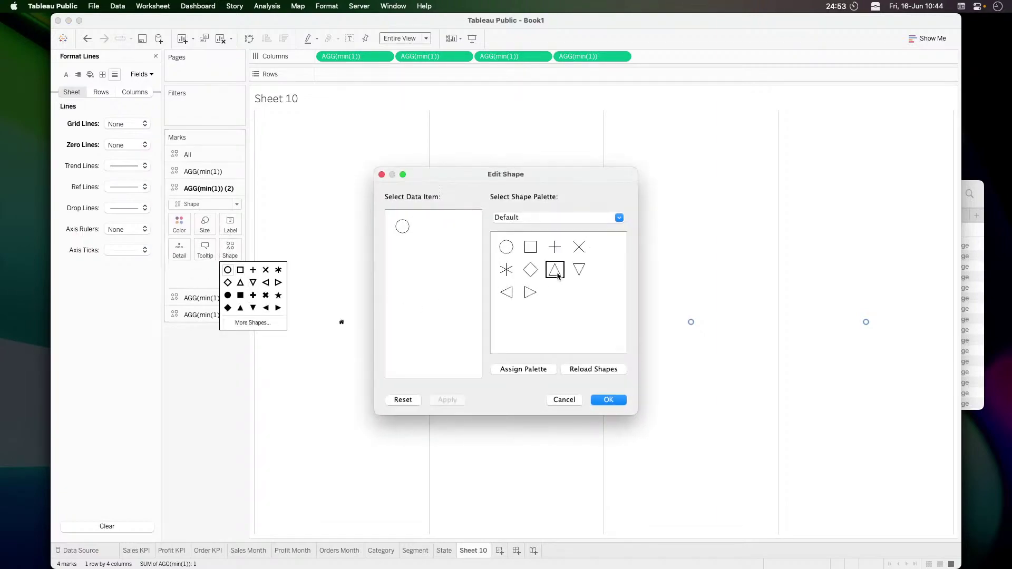
{"action": "left_click", "coordinate": [568, 223]}
{"action": "left_click", "coordinate": [552, 350]}
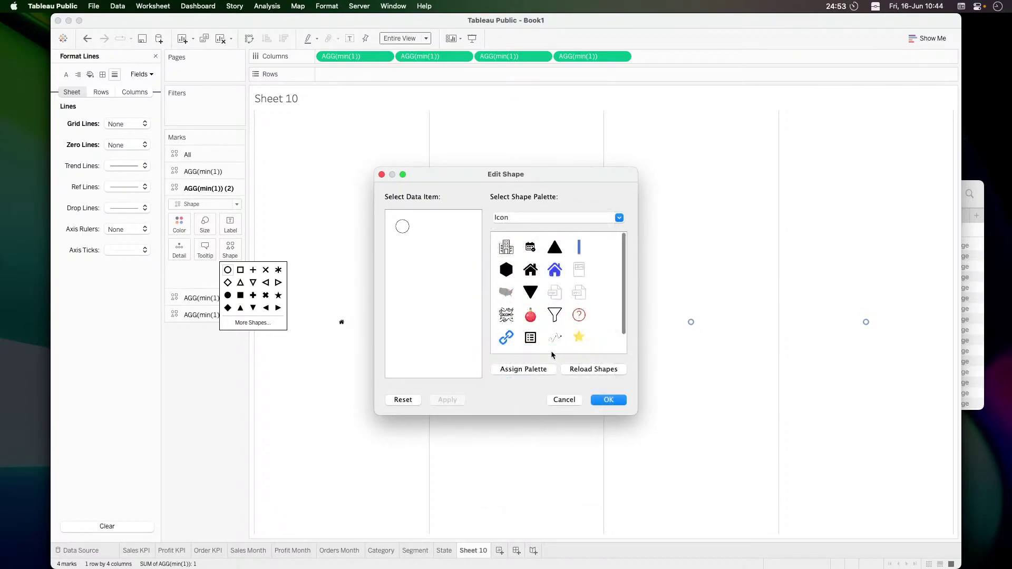
{"action": "key", "text": "super+Tab"}
{"action": "key", "text": "super+Tab"}
{"action": "key", "text": "super+Tab"}
{"action": "key", "text": "super+Tab"}
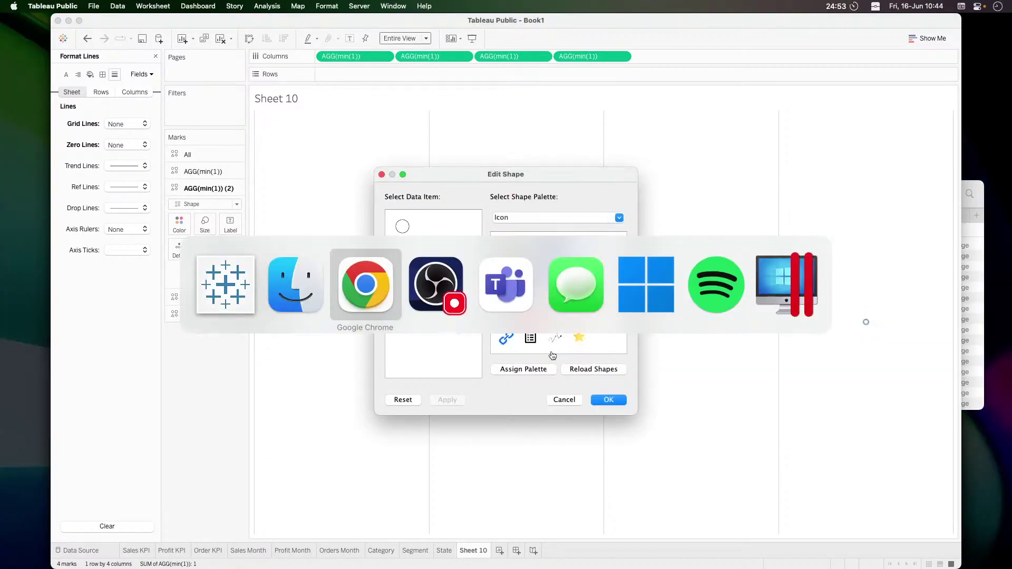
{"action": "key", "text": "super+Tab"}
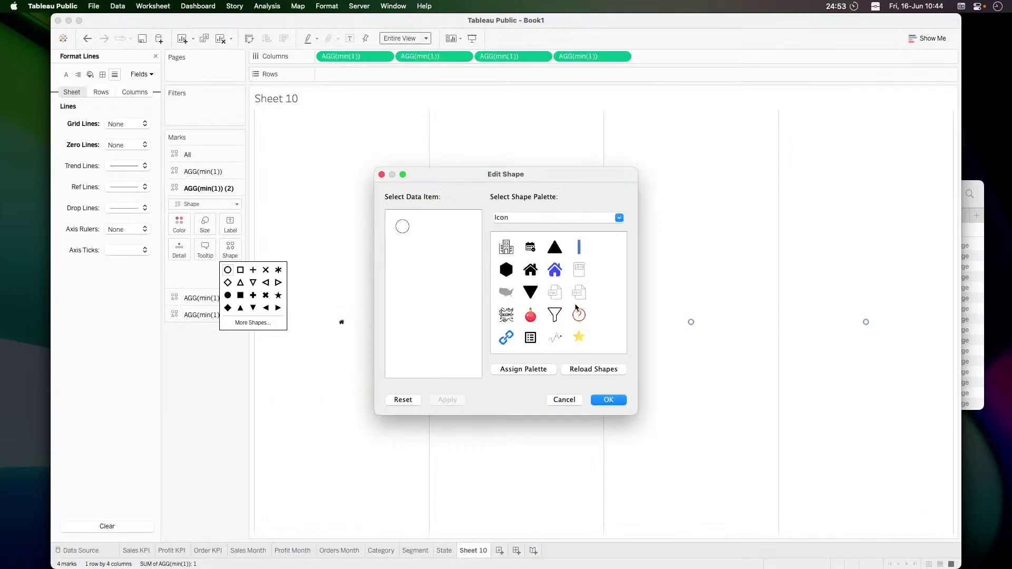
{"action": "scroll", "coordinate": [576, 309], "scroll_direction": "down", "scroll_amount": 1}
{"action": "left_click", "coordinate": [555, 322]}
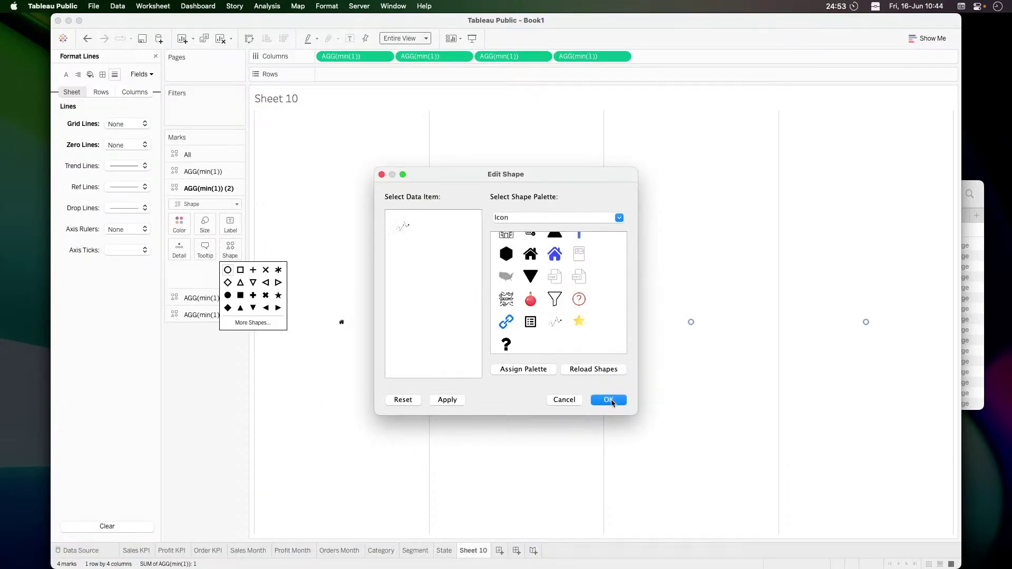
{"action": "left_click", "coordinate": [609, 400]}
Assign the building shape from the Icon palette to the third min(1) mark
{"action": "left_click", "coordinate": [196, 315]}
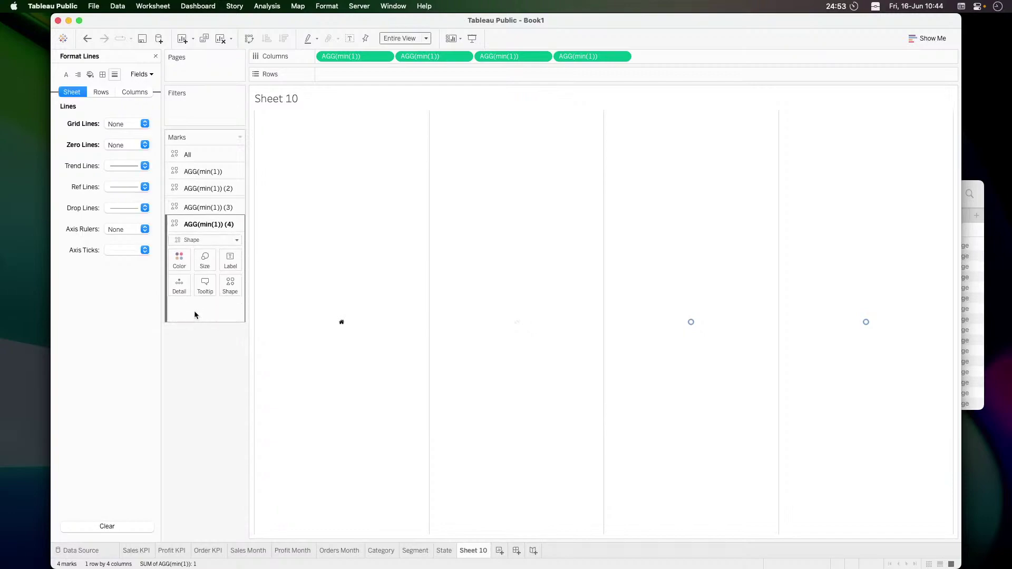
{"action": "left_click", "coordinate": [199, 207]}
{"action": "left_click", "coordinate": [232, 268]}
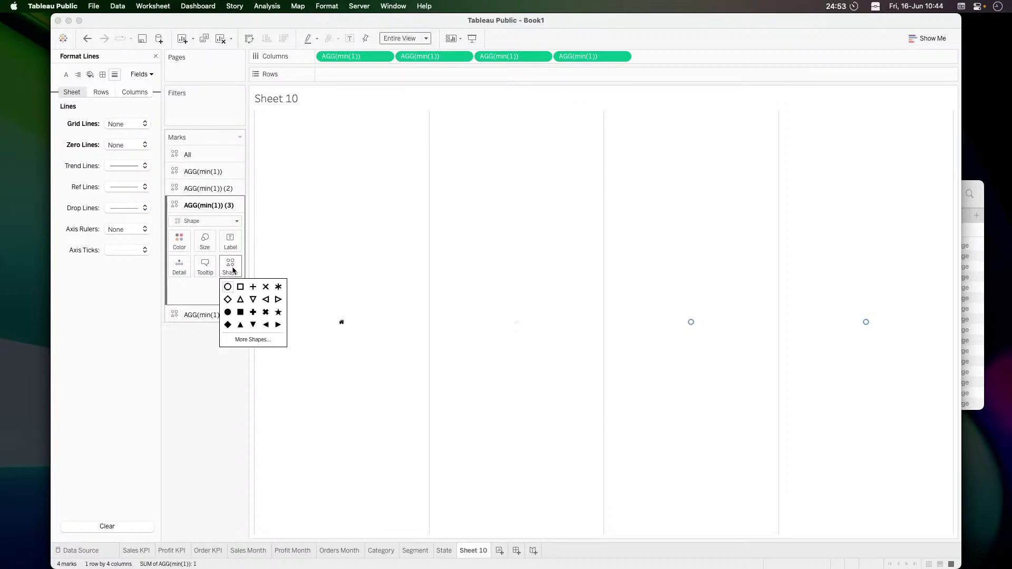
{"action": "left_click", "coordinate": [253, 339]}
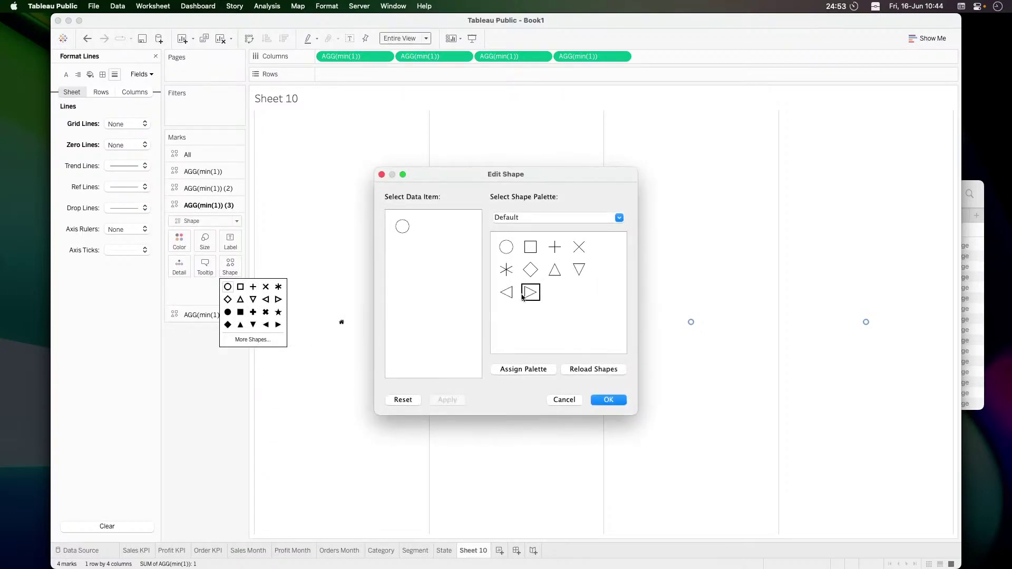
{"action": "left_click", "coordinate": [549, 223]}
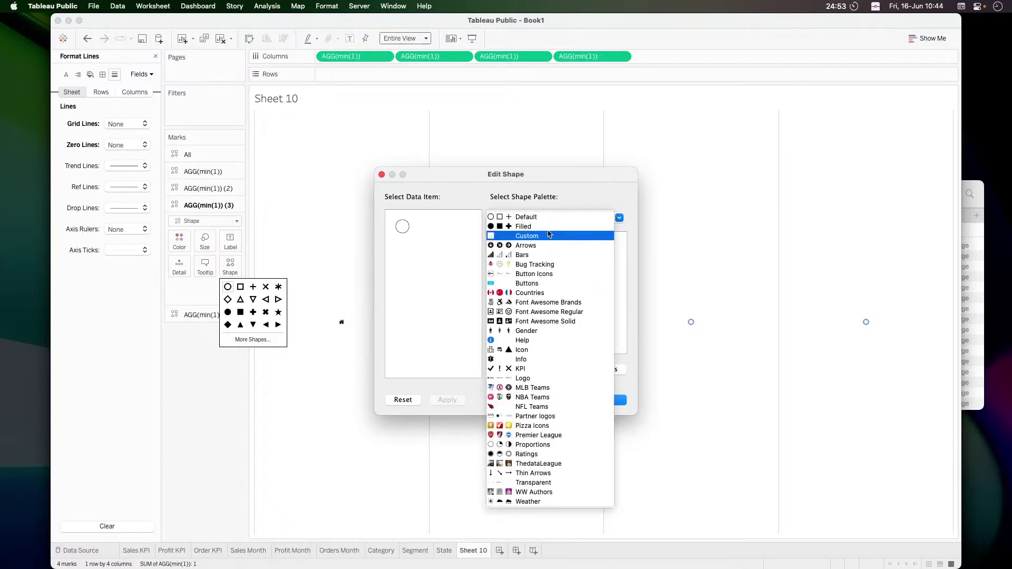
{"action": "left_click", "coordinate": [545, 359]}
{"action": "left_click", "coordinate": [543, 217]}
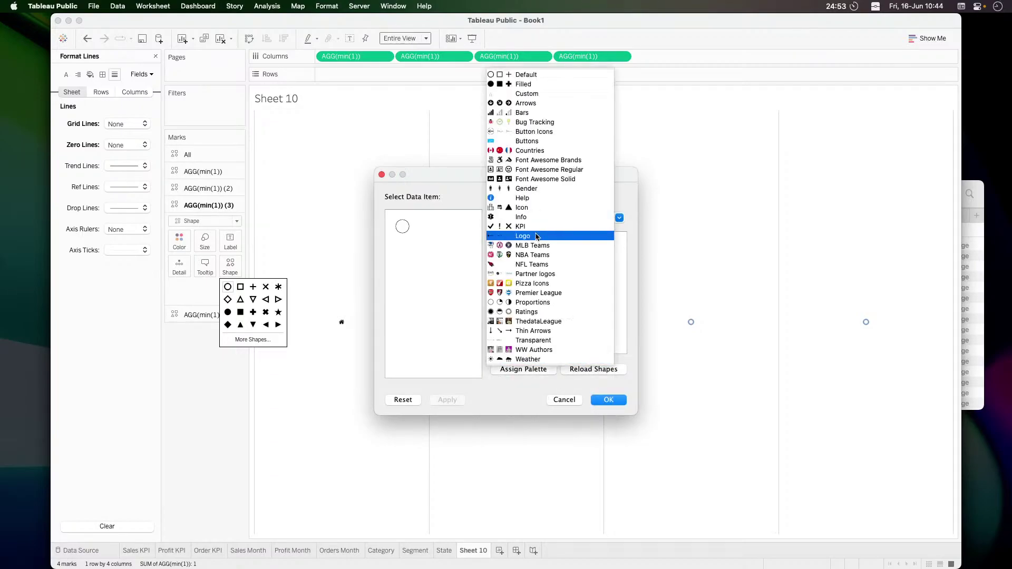
{"action": "left_click", "coordinate": [531, 207]}
{"action": "scroll", "coordinate": [559, 311], "scroll_direction": "down", "scroll_amount": 2}
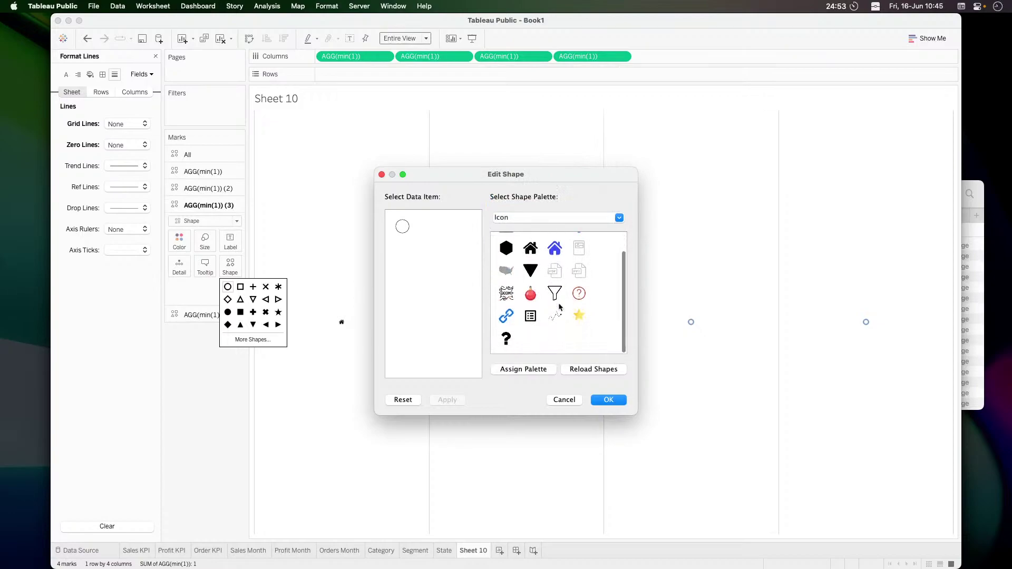
{"action": "scroll", "coordinate": [557, 313], "scroll_direction": "up", "scroll_amount": 2}
{"action": "left_click", "coordinate": [506, 247]}
{"action": "left_click", "coordinate": [608, 400]}
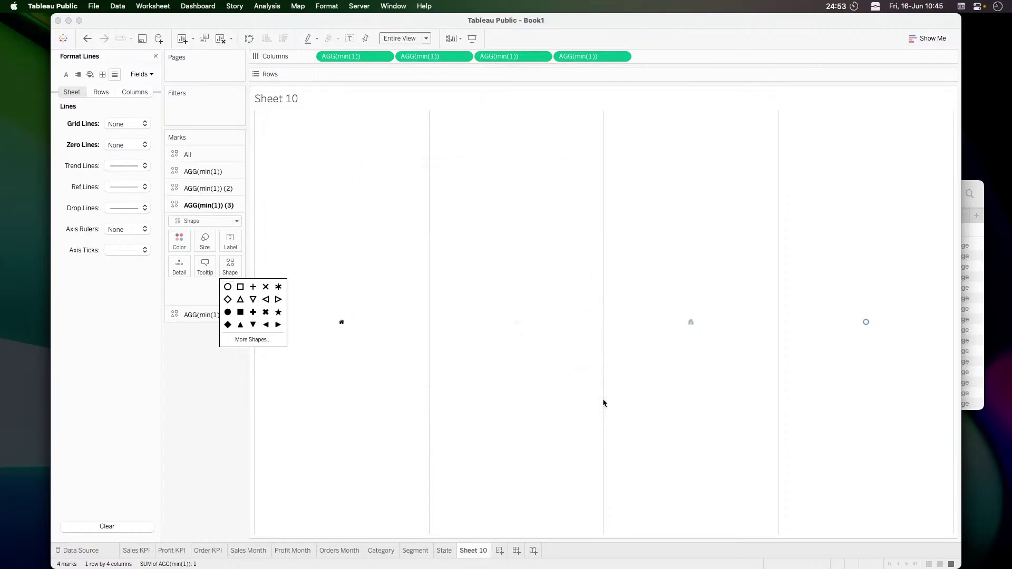
Assign the grey US map shape from the Icon palette to the fourth min(1) mark
{"action": "left_click", "coordinate": [199, 314]}
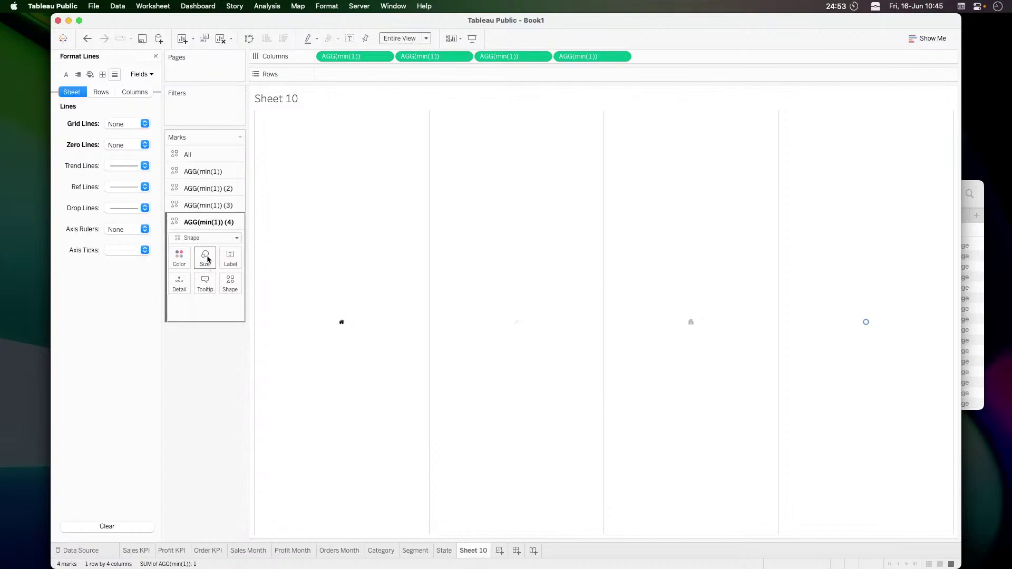
{"action": "left_click", "coordinate": [230, 286]}
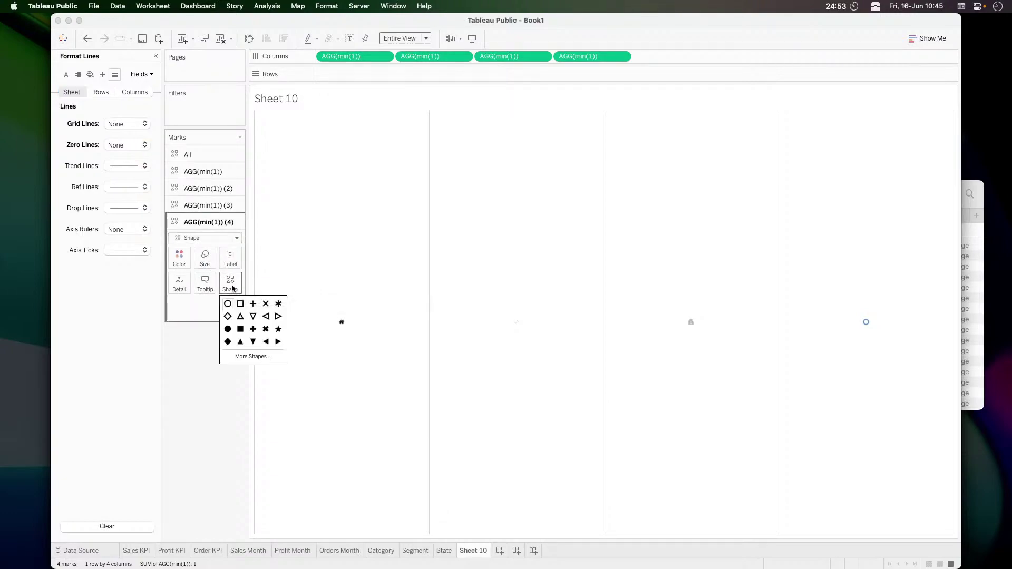
{"action": "left_click", "coordinate": [249, 359]}
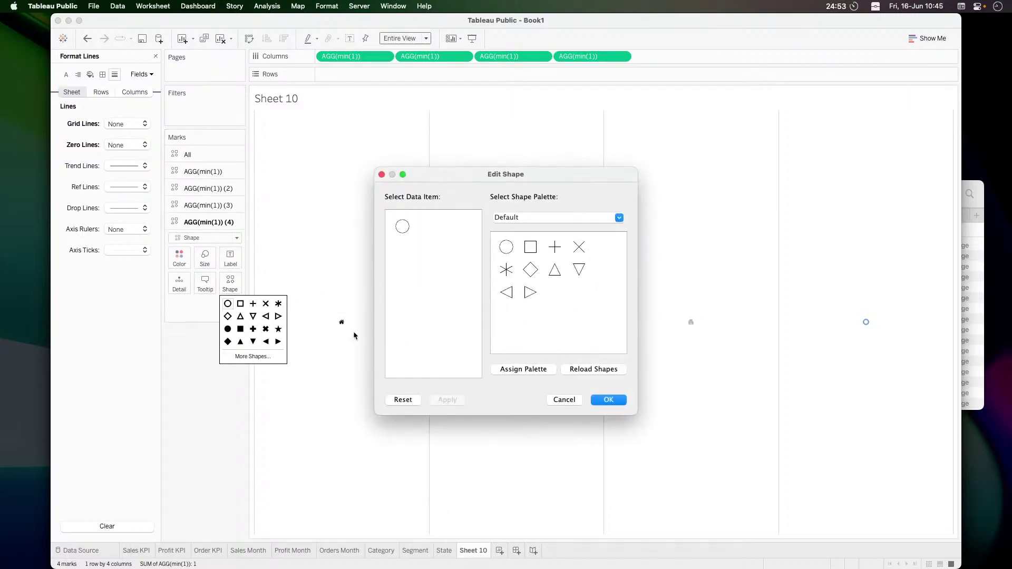
{"action": "left_click", "coordinate": [525, 215]}
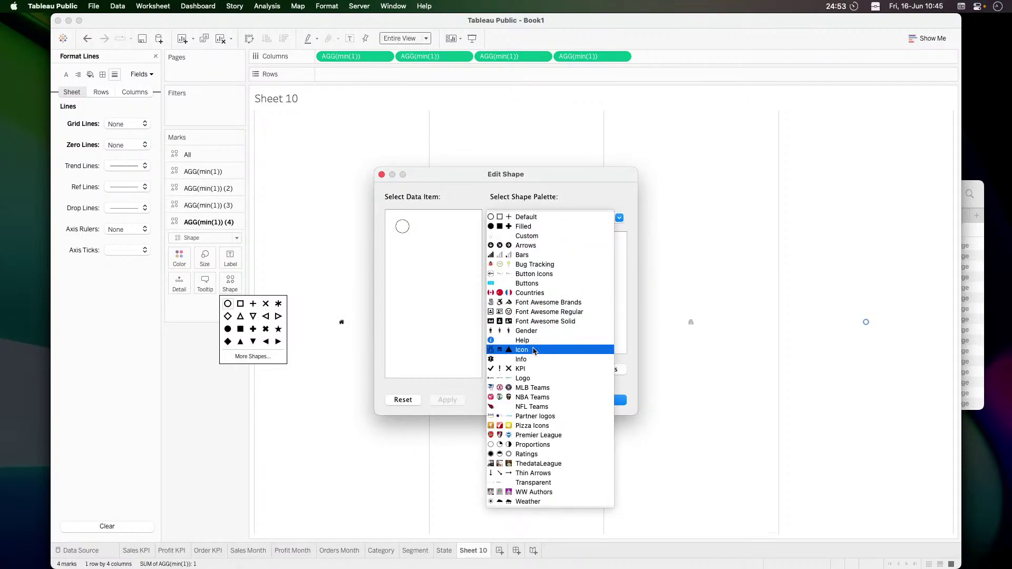
{"action": "left_click", "coordinate": [534, 351]}
{"action": "left_click", "coordinate": [506, 293]}
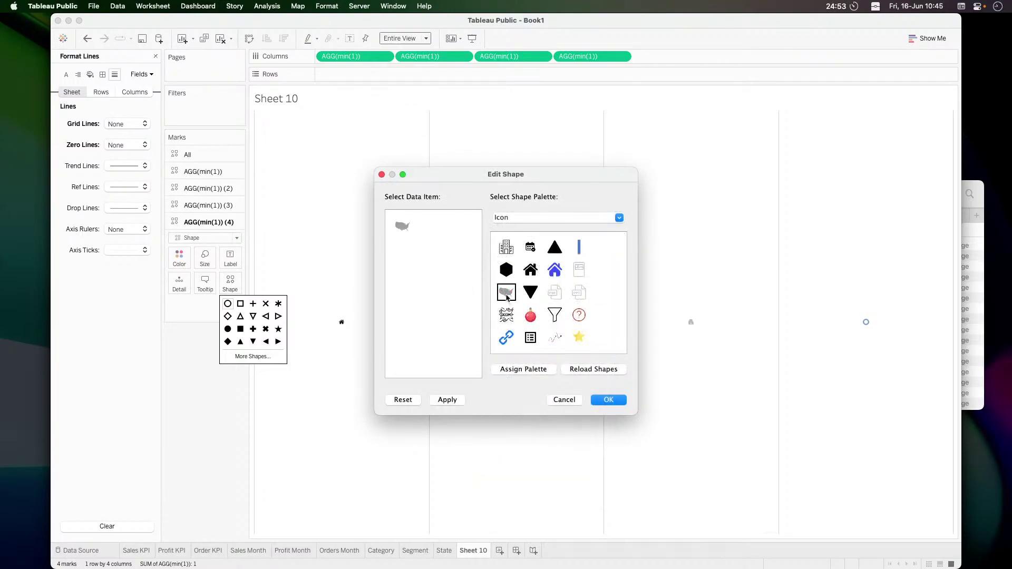
{"action": "left_click", "coordinate": [608, 401]}
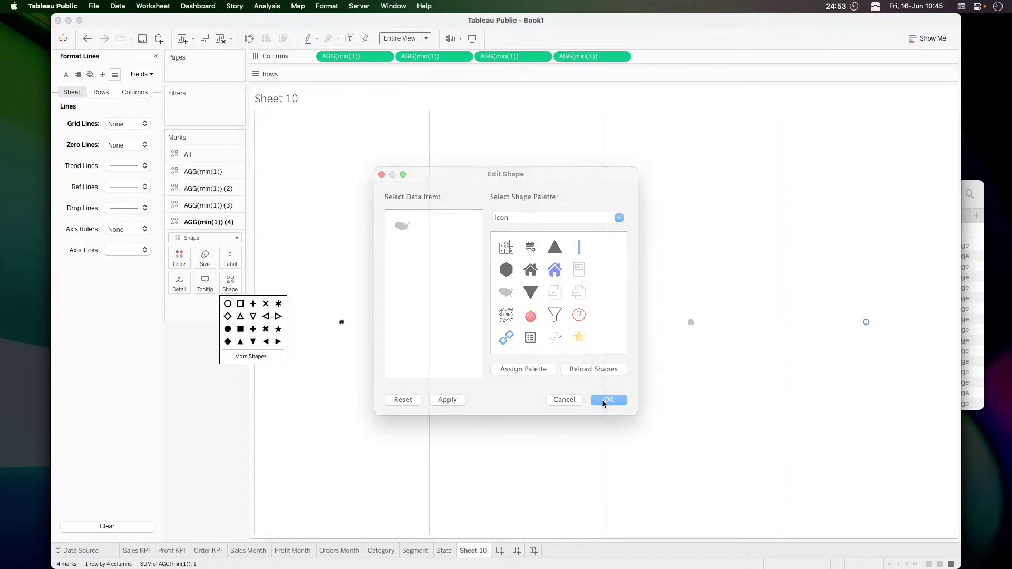
{"action": "left_click", "coordinate": [251, 379]}
Enlarge the shapes of all four marks together to the maximum size
{"action": "left_click", "coordinate": [188, 155]}
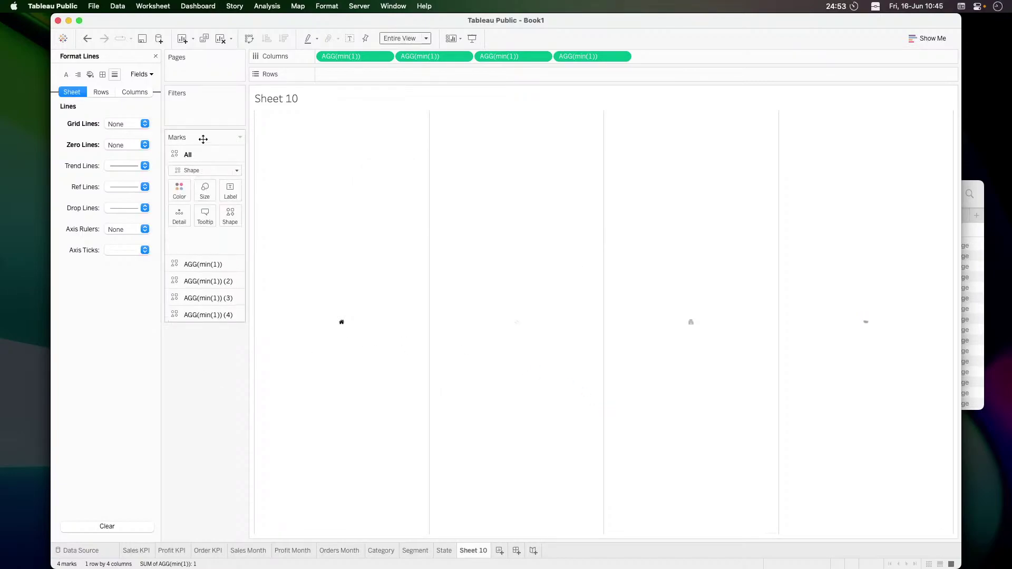
{"action": "left_click", "coordinate": [205, 191]}
{"action": "left_click_drag", "start_coordinate": [253, 216], "coordinate": [316, 220]}
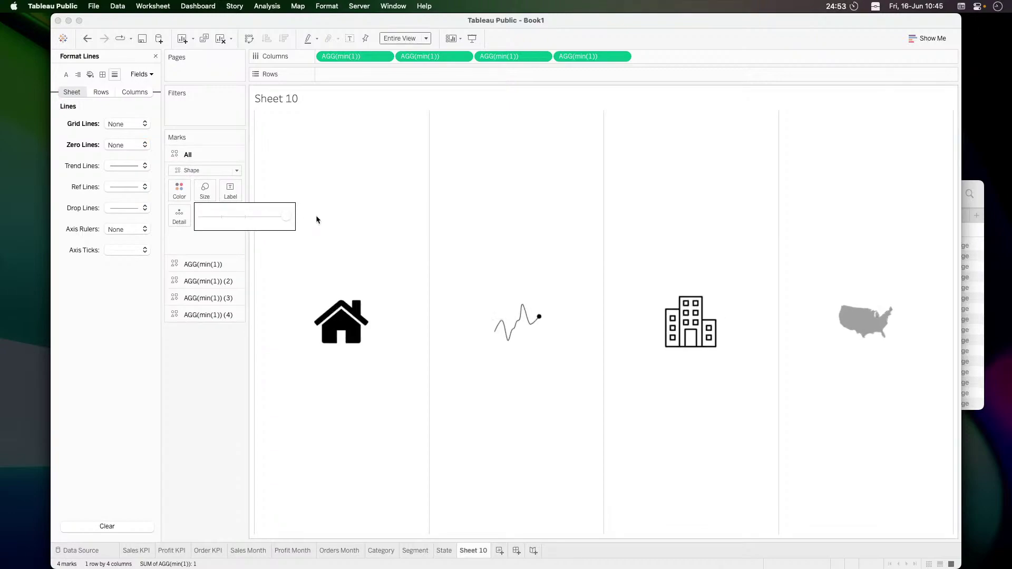
{"action": "left_click", "coordinate": [176, 419]}
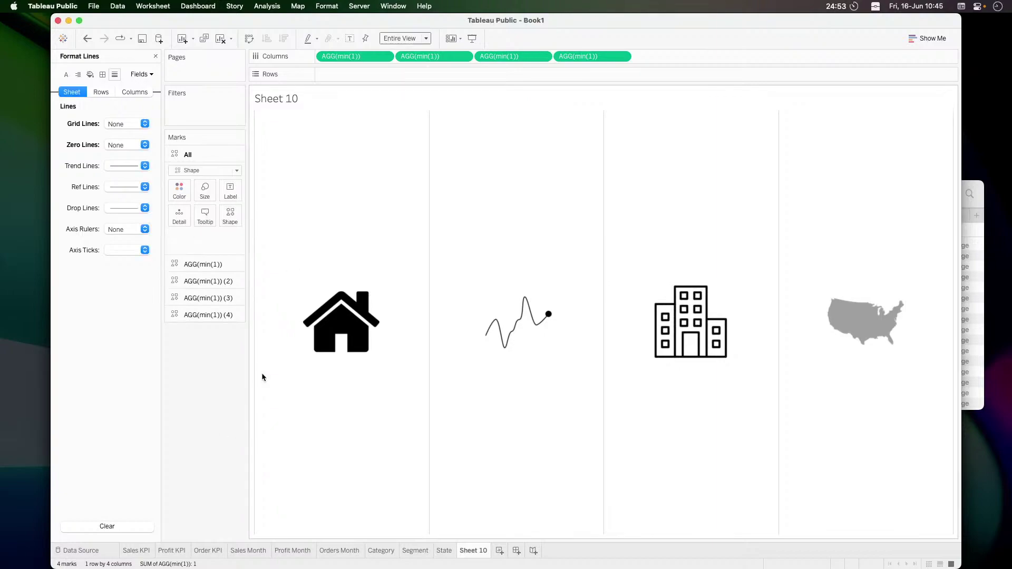
Open the shading format settings for the navigation sheet
{"action": "right_click", "coordinate": [327, 194]}
{"action": "left_click", "coordinate": [345, 226]}
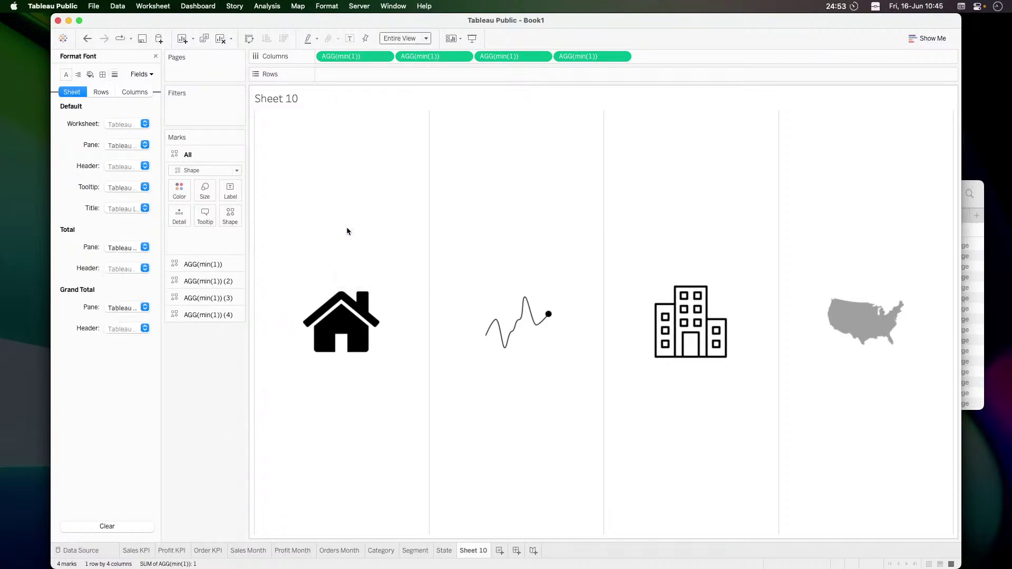
{"action": "left_click", "coordinate": [90, 74]}
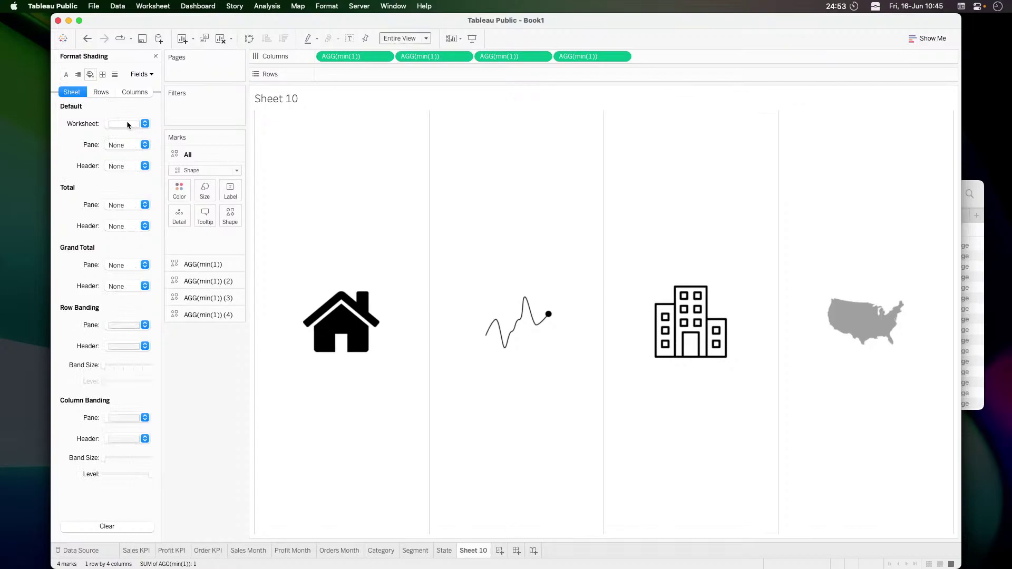
Switch to the challenge page in Chrome and copy the grey background color #D7D1CF from the Category navigation button with the page color picker
{"action": "key", "text": "super+Tab"}
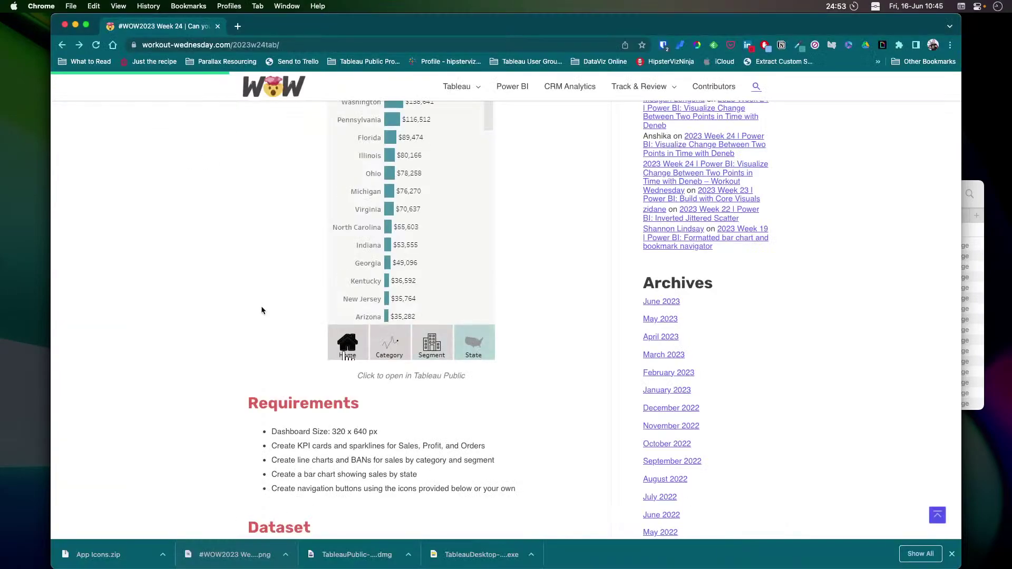
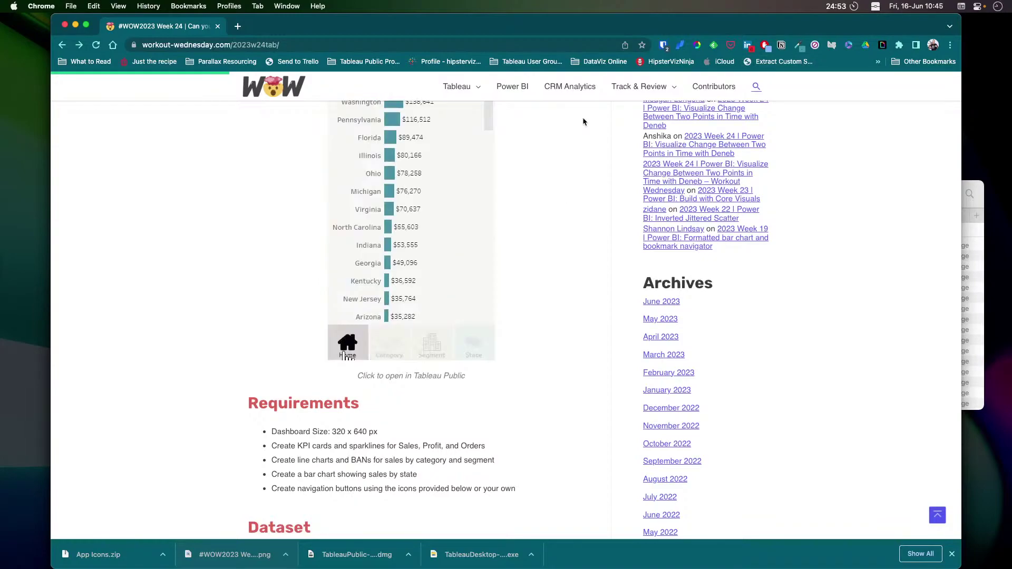
{"action": "mouse_move", "coordinate": [645, 102]}
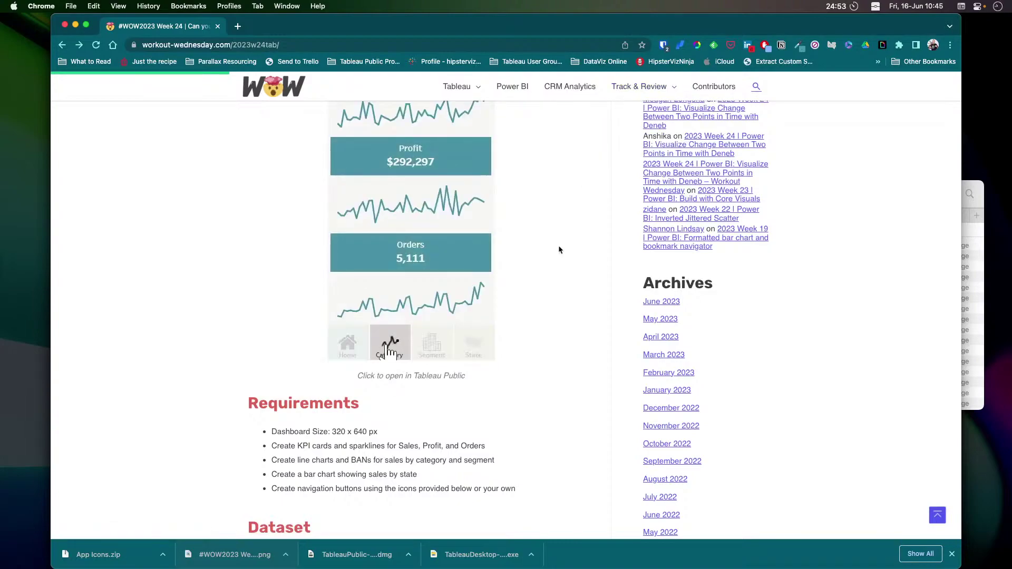
{"action": "left_click", "coordinate": [799, 46]}
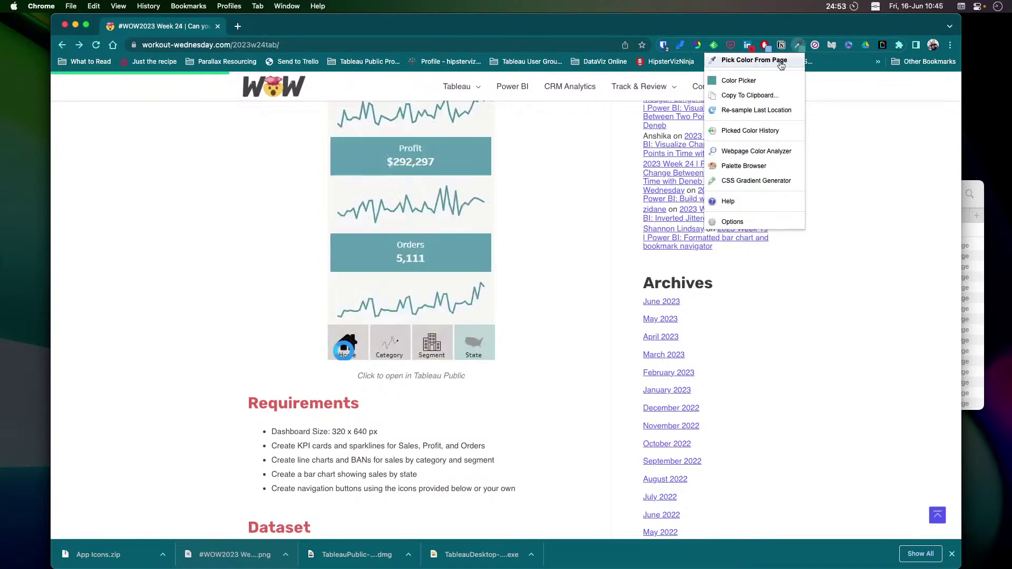
{"action": "left_click", "coordinate": [780, 62]}
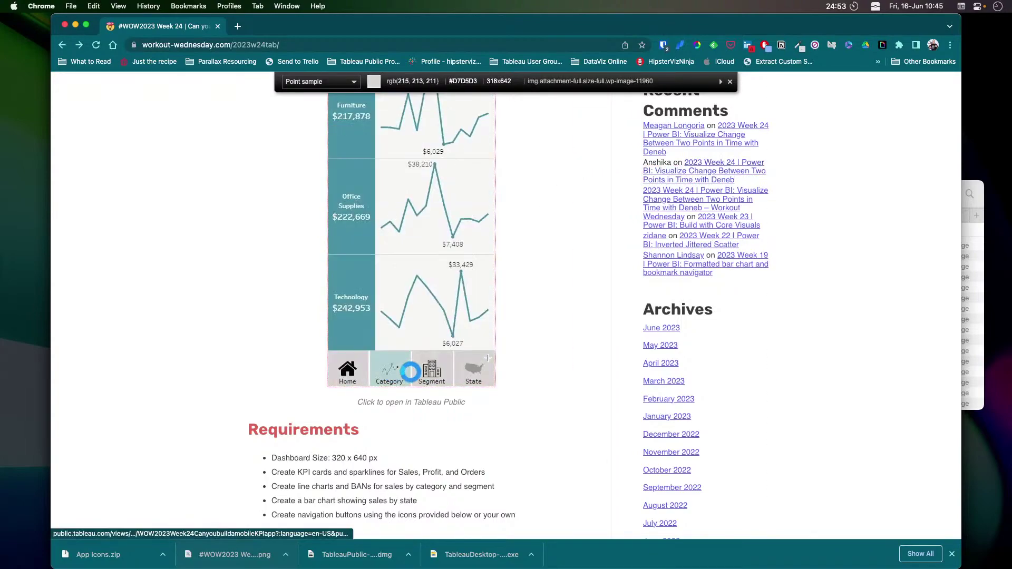
{"action": "scroll", "coordinate": [396, 382], "scroll_direction": "down", "scroll_amount": 15}
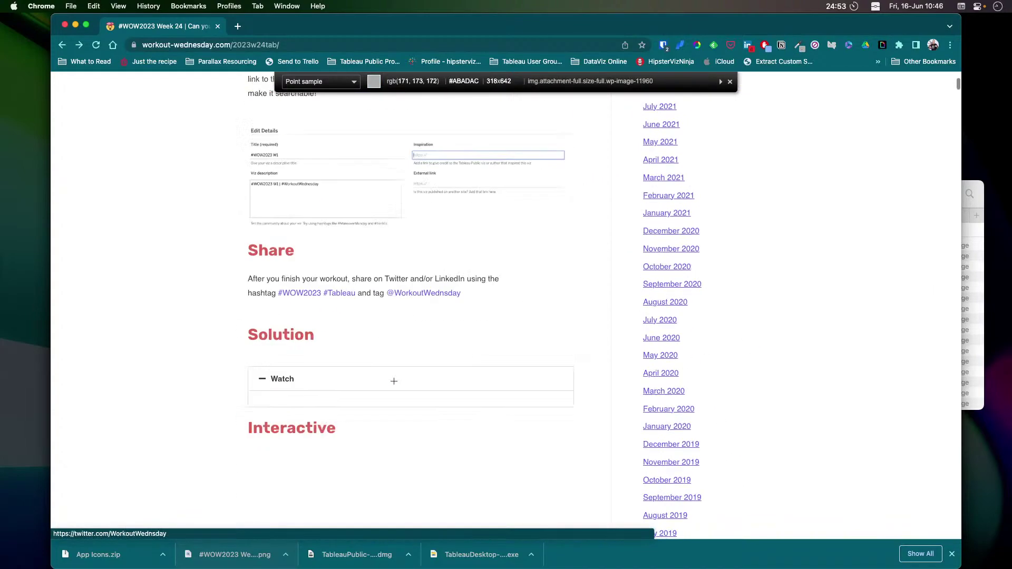
{"action": "scroll", "coordinate": [395, 381], "scroll_direction": "down", "scroll_amount": 2}
{"action": "scroll", "coordinate": [316, 364], "scroll_direction": "up", "scroll_amount": 2}
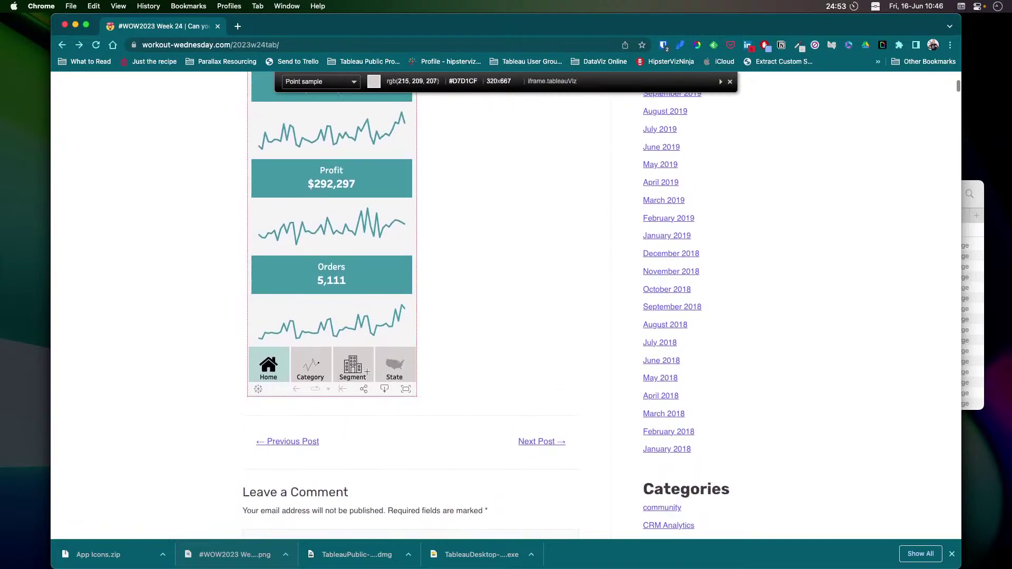
{"action": "left_click", "coordinate": [300, 355]}
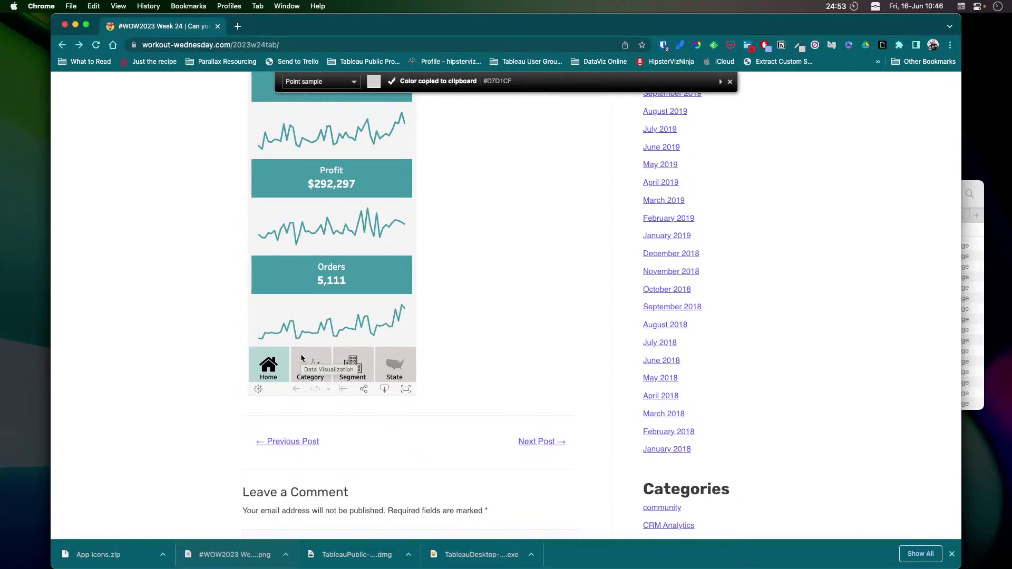
{"action": "scroll", "coordinate": [301, 359], "scroll_direction": "down", "scroll_amount": 1}
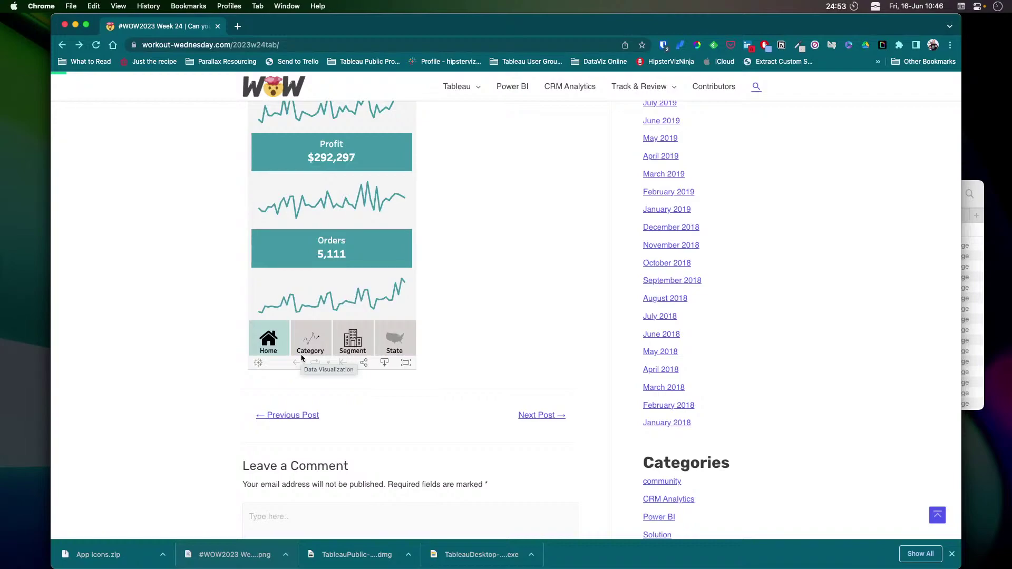
Switch back to Tableau Public and set the worksheet shading to the copied hex color D7D1CF
{"action": "key", "text": "super+Tab"}
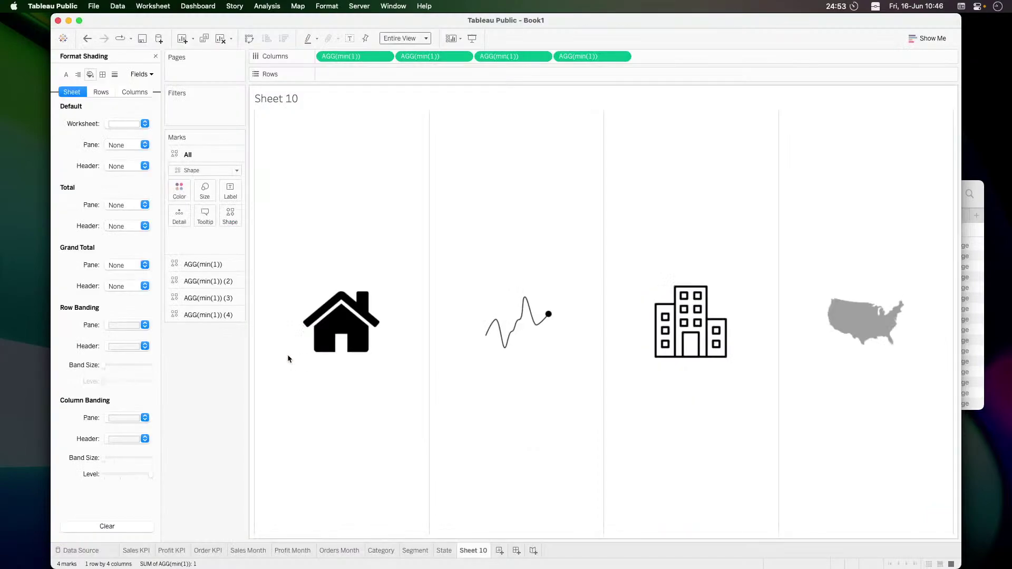
{"action": "left_click", "coordinate": [242, 281]}
{"action": "left_click", "coordinate": [129, 124]}
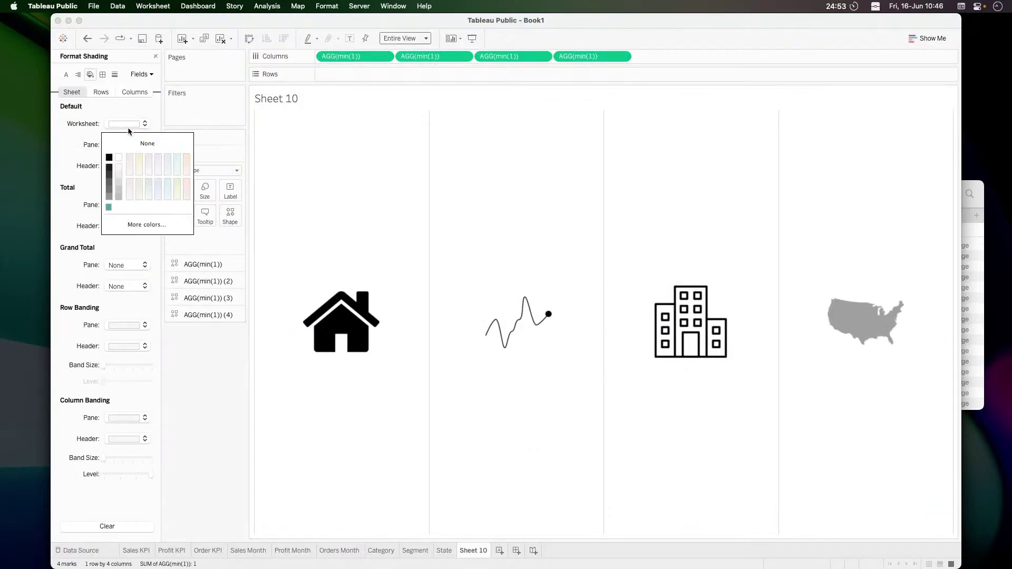
{"action": "left_click", "coordinate": [127, 222]}
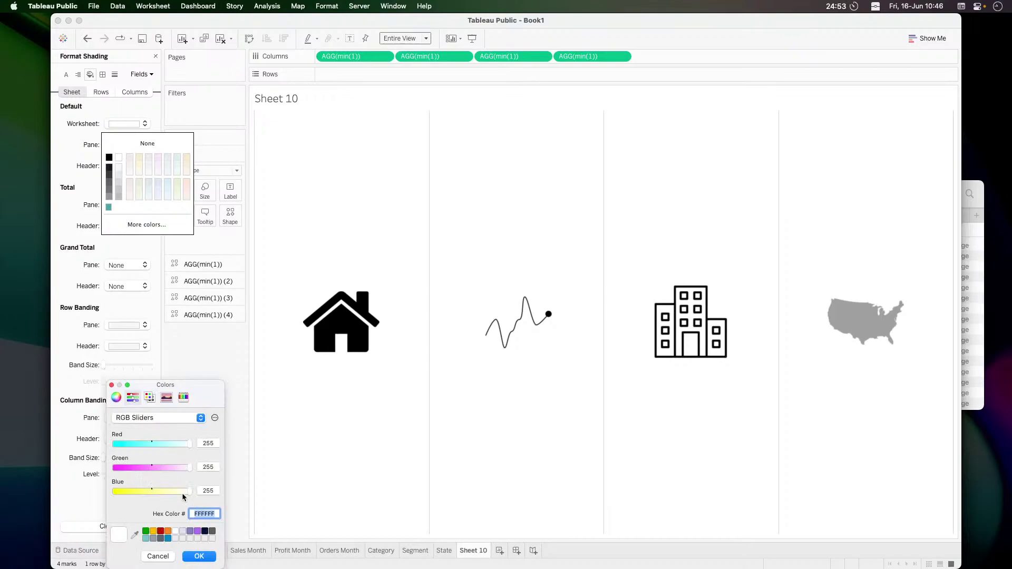
{"action": "right_click", "coordinate": [206, 514]}
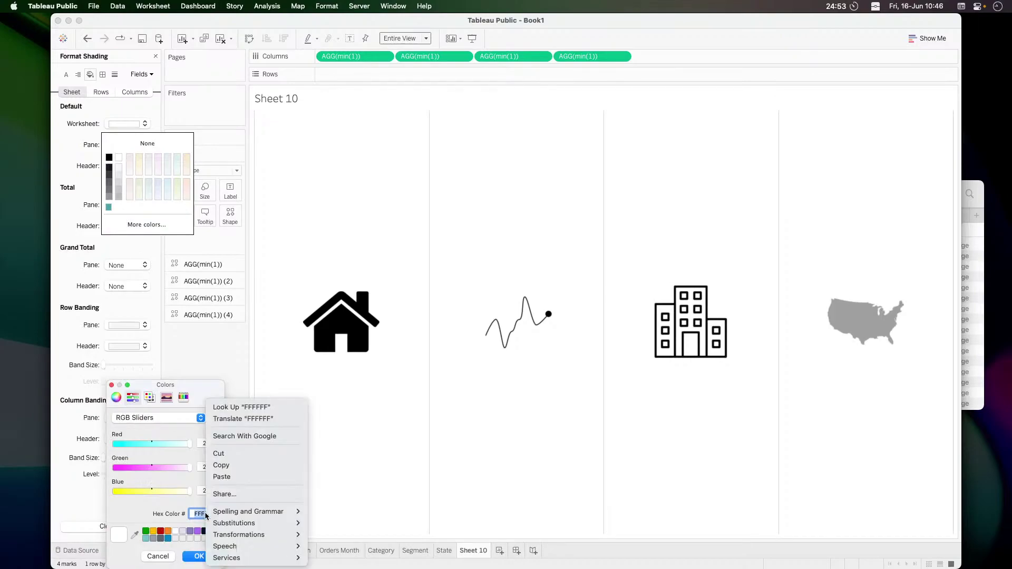
{"action": "left_click", "coordinate": [222, 479]}
{"action": "key", "text": "Return"}
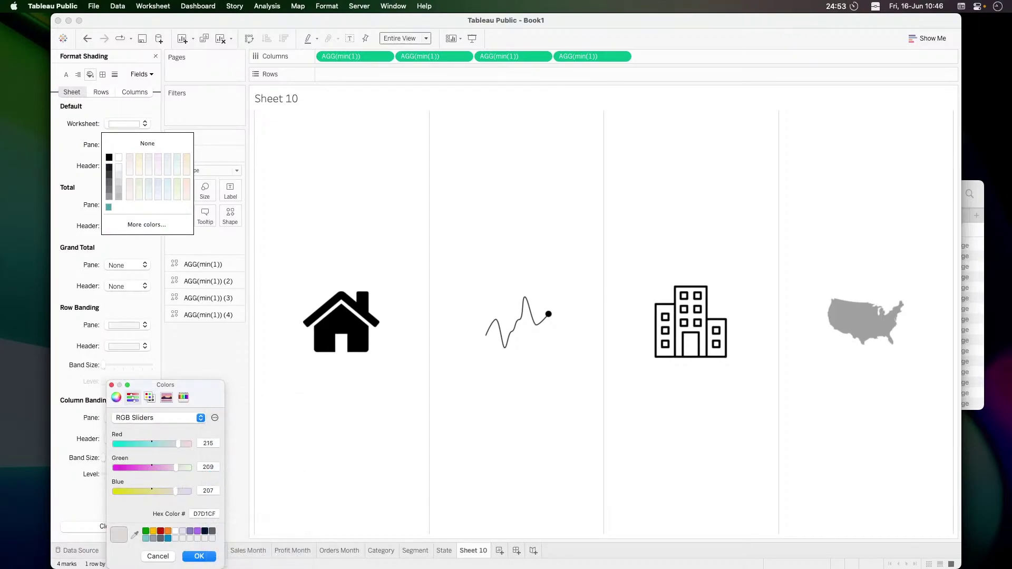
{"action": "left_click", "coordinate": [199, 557]}
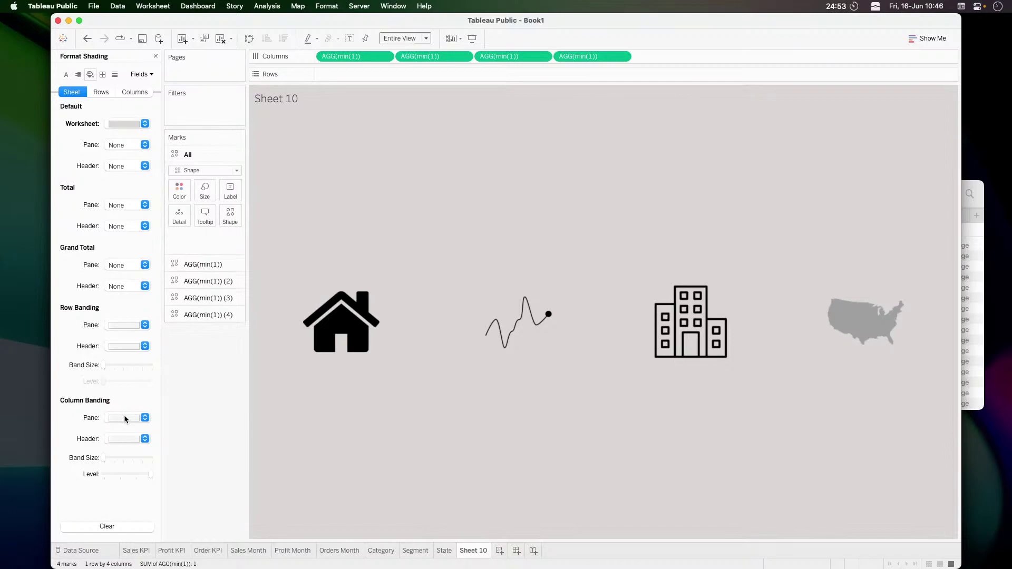
Set the pane column dividers to white lines of the thickest width
{"action": "left_click", "coordinate": [103, 76]}
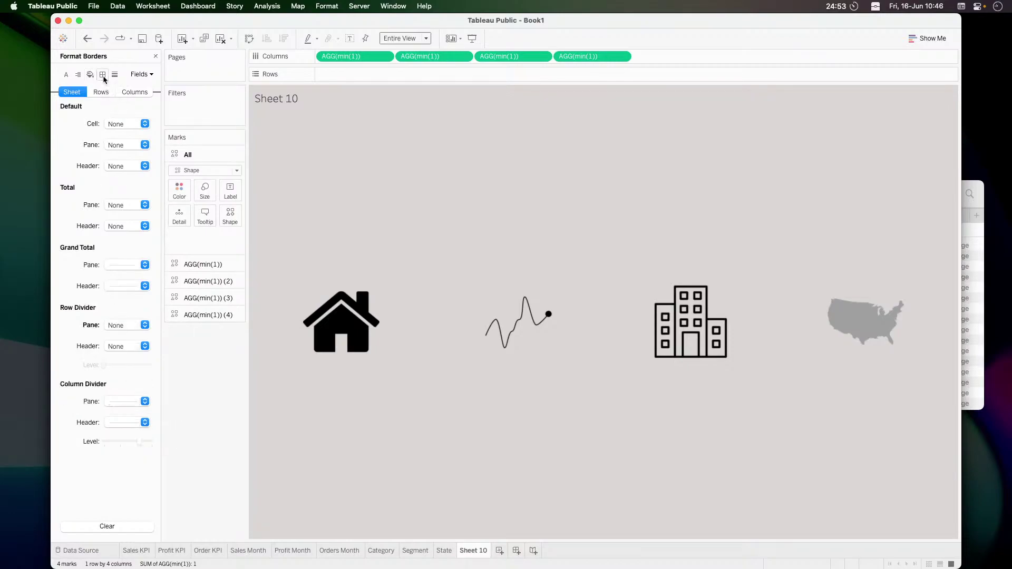
{"action": "left_click", "coordinate": [124, 403]}
{"action": "left_click", "coordinate": [119, 489]}
{"action": "left_click", "coordinate": [172, 472]}
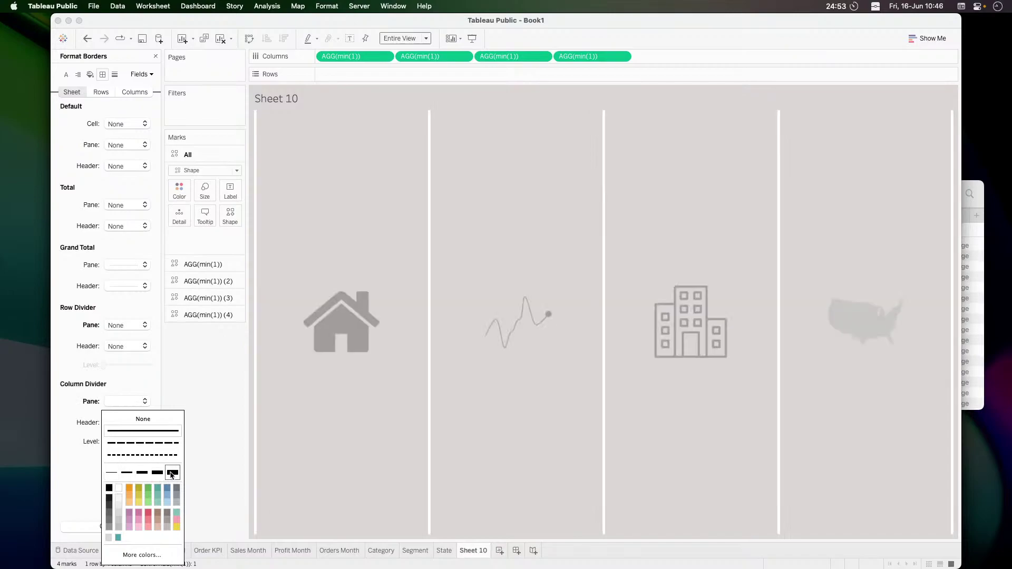
{"action": "left_click", "coordinate": [213, 438]}
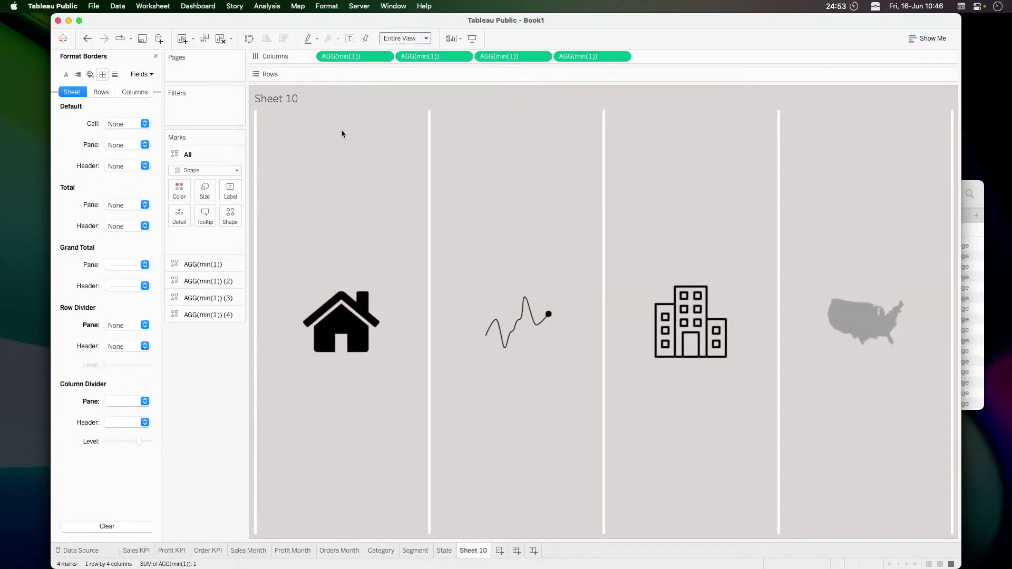
Check the navigation buttons in the reference app on the Chrome challenge page and return to Tableau Public
{"action": "key", "text": "super+Tab"}
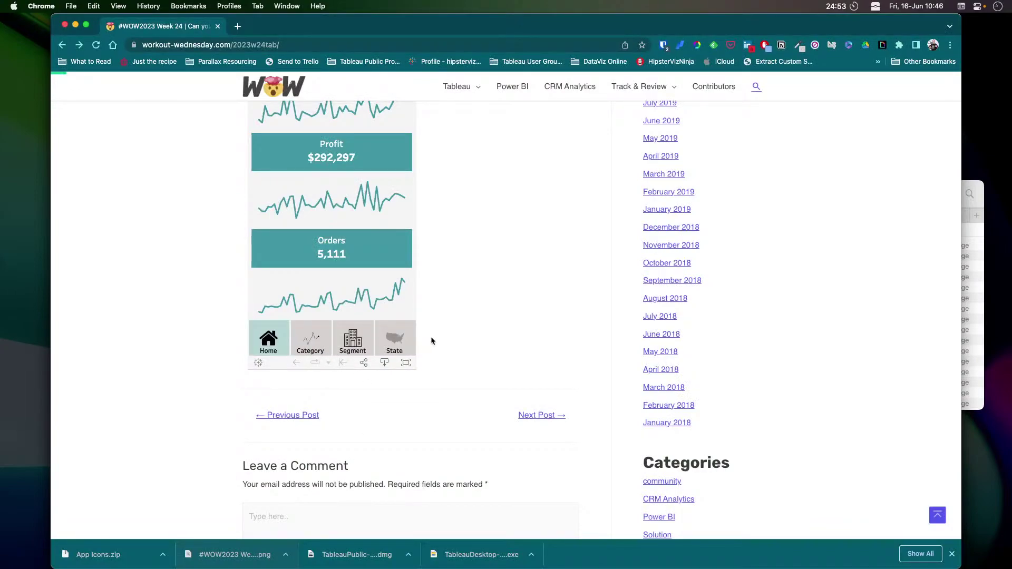
{"action": "scroll", "coordinate": [434, 340], "scroll_direction": "up", "scroll_amount": 3}
{"action": "key", "text": "super+Tab"}
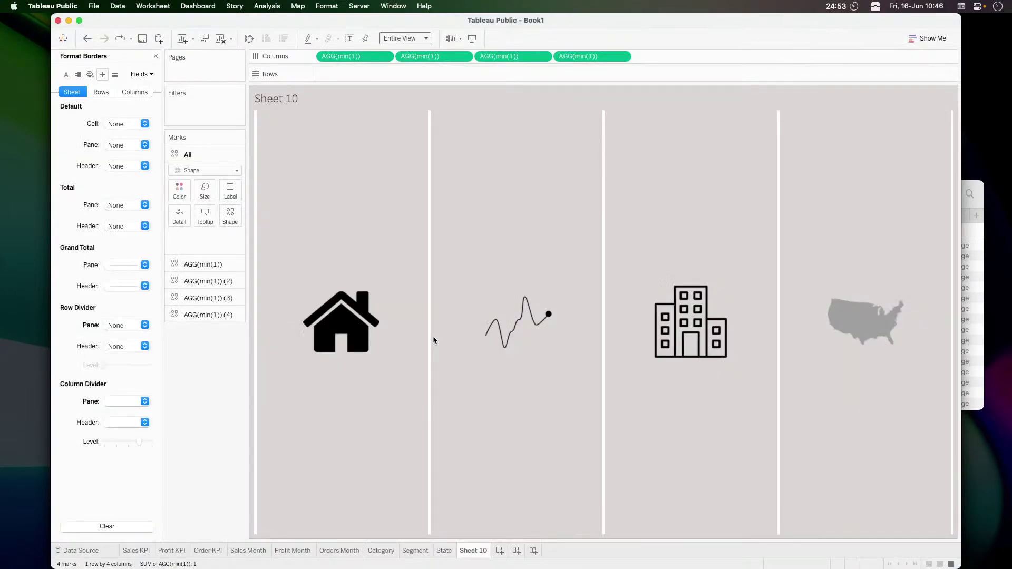
Select the first min(1) marks and create a calculated field named 1 with the string formula '1'
{"action": "left_click", "coordinate": [203, 264]}
{"action": "double_click", "coordinate": [203, 254]}
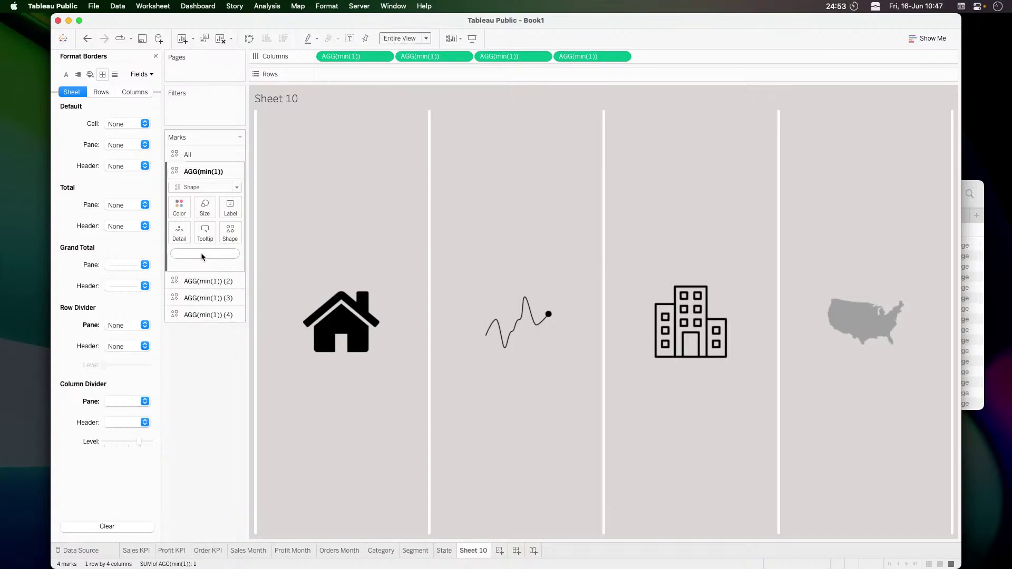
{"action": "left_click", "coordinate": [155, 56]}
{"action": "left_click", "coordinate": [153, 91]}
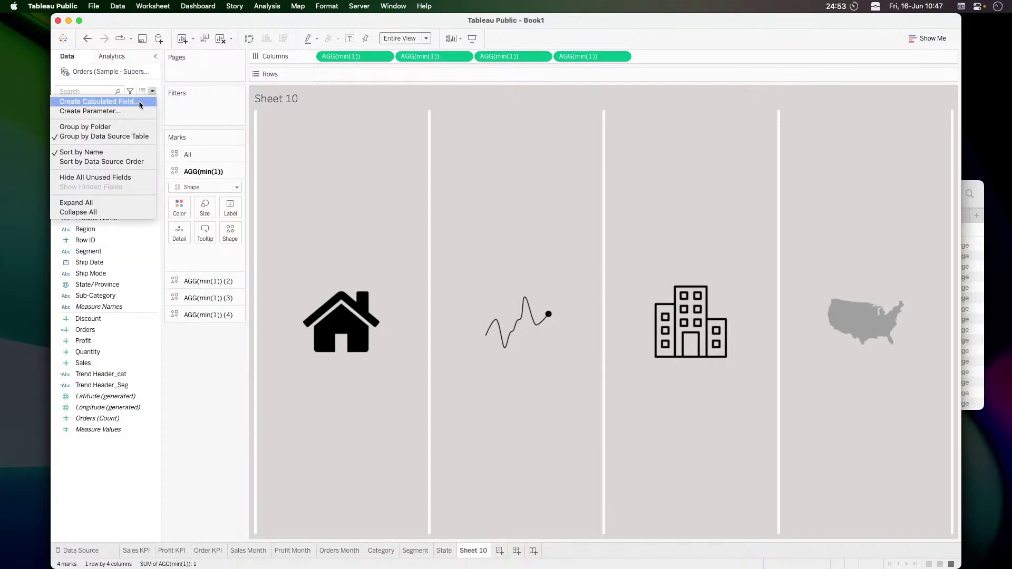
{"action": "left_click", "coordinate": [141, 105]}
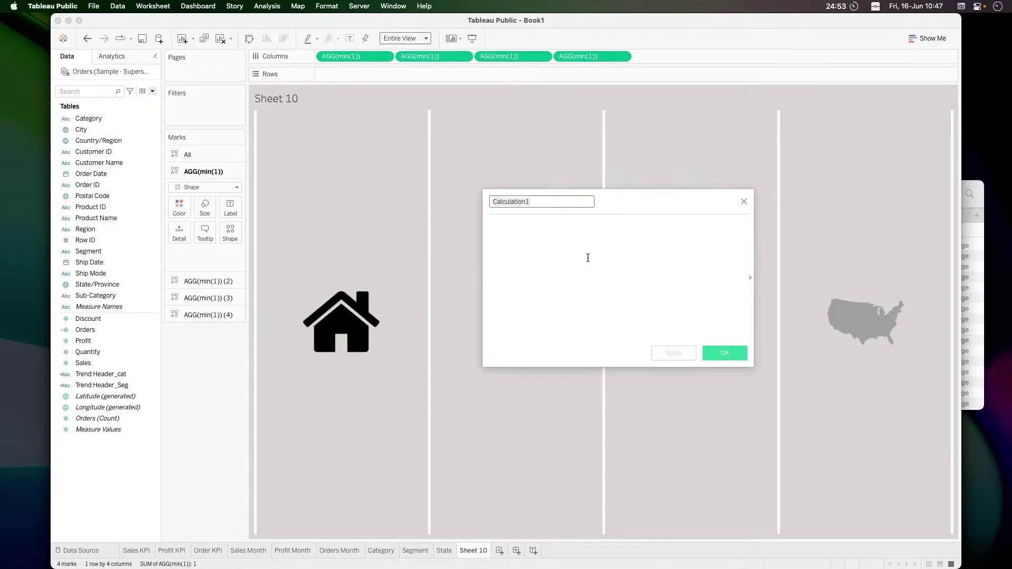
{"action": "type", "text": "1"}
{"action": "key", "text": "Tab"}
{"action": "left_click", "coordinate": [502, 203]}
{"action": "type", "text": "'1'"}
{"action": "left_click", "coordinate": [722, 353]}
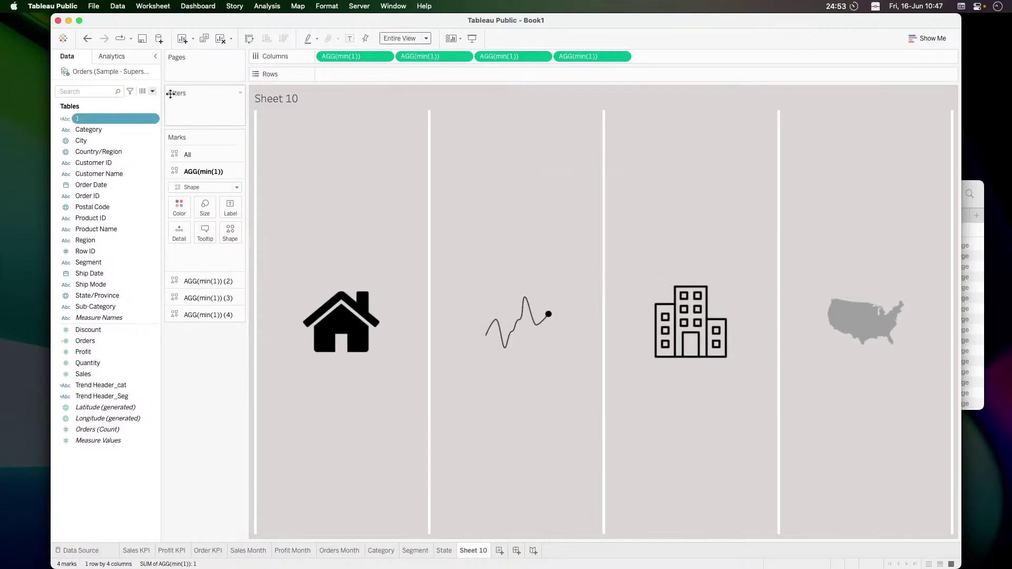
Duplicate the calculated field 1 and edit the copy to have the name 2 and the string formula '2'
{"action": "right_click", "coordinate": [104, 120]}
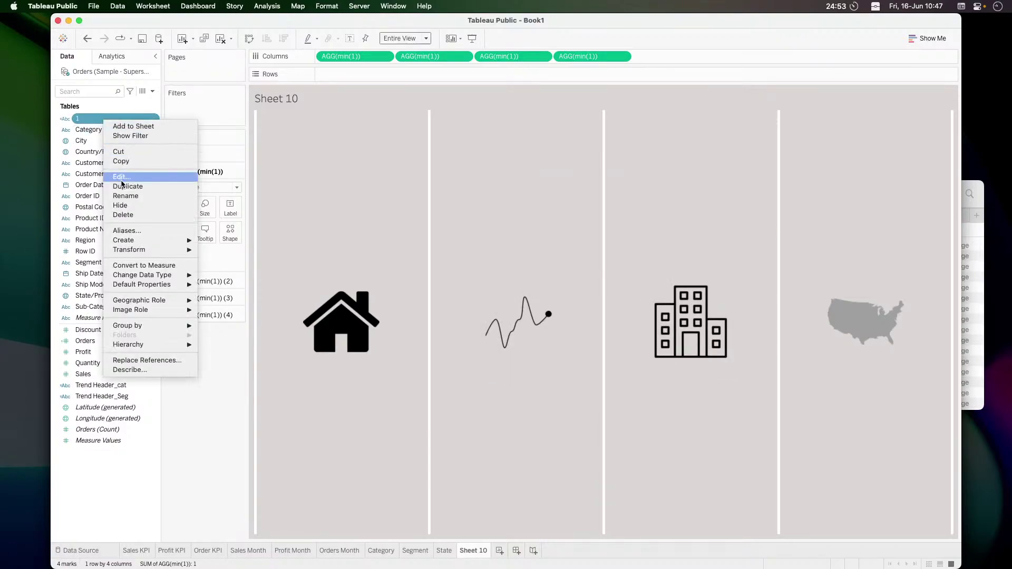
{"action": "left_click", "coordinate": [122, 187]}
{"action": "right_click", "coordinate": [100, 135]}
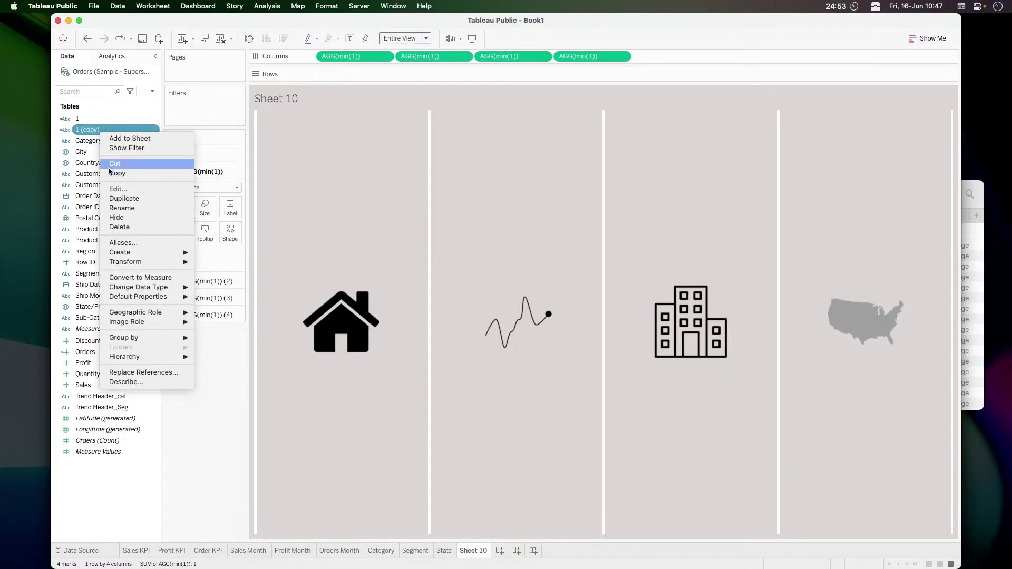
{"action": "left_click", "coordinate": [117, 189]}
{"action": "left_click", "coordinate": [517, 203]}
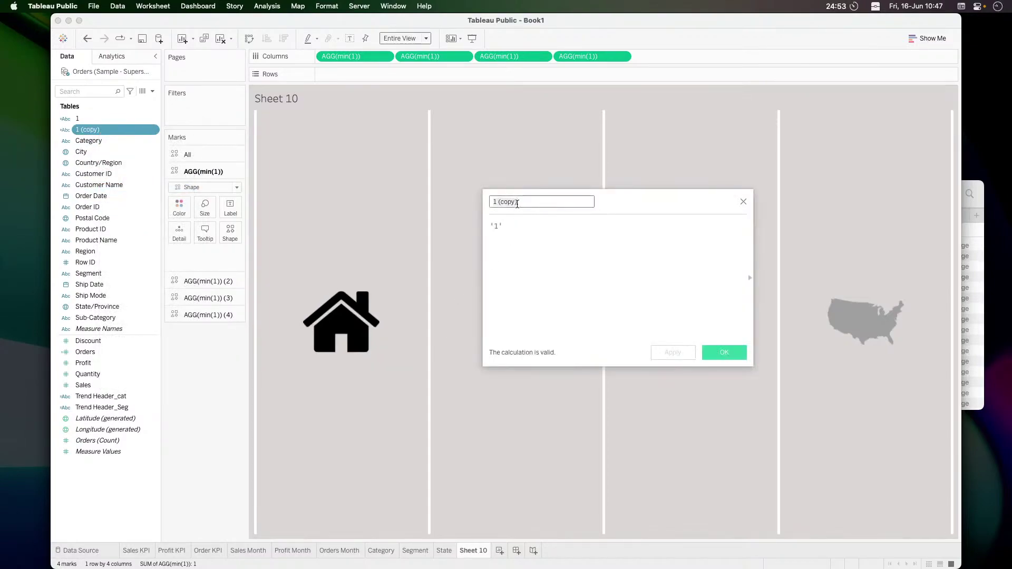
{"action": "type", "text": "2"}
{"action": "left_click", "coordinate": [498, 224]}
{"action": "key", "text": "BackSpace"}
{"action": "type", "text": "2"}
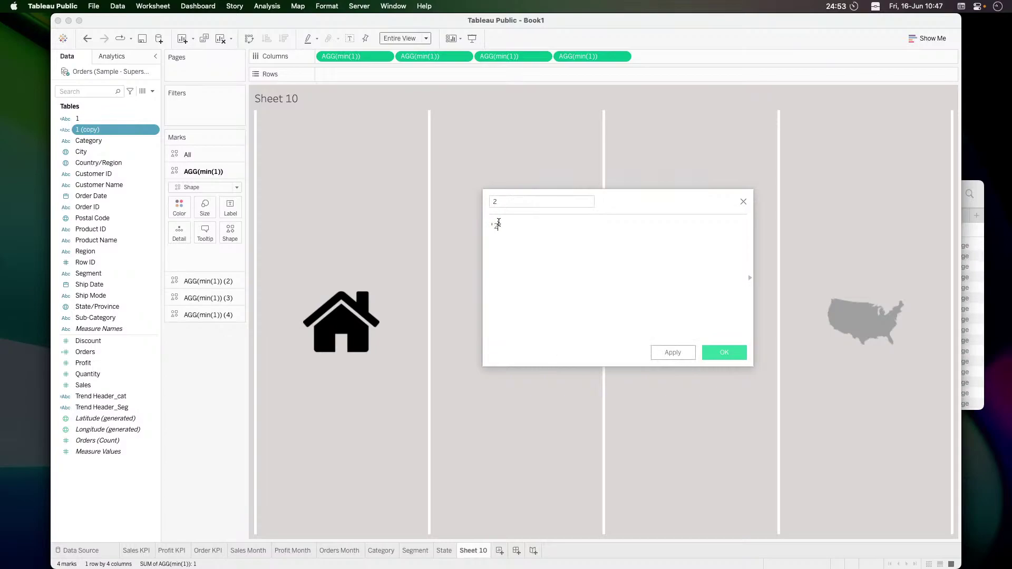
{"action": "left_click", "coordinate": [709, 351]}
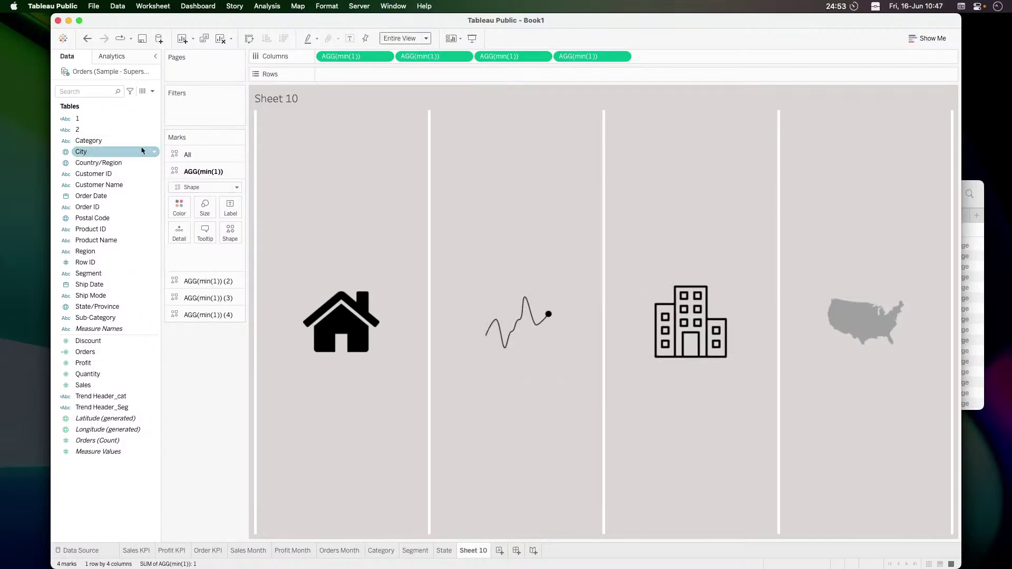
Duplicate the calculated field 2 and edit the copy to have the name 3 and the string formula '3'
{"action": "right_click", "coordinate": [119, 134]}
{"action": "left_click", "coordinate": [147, 198]}
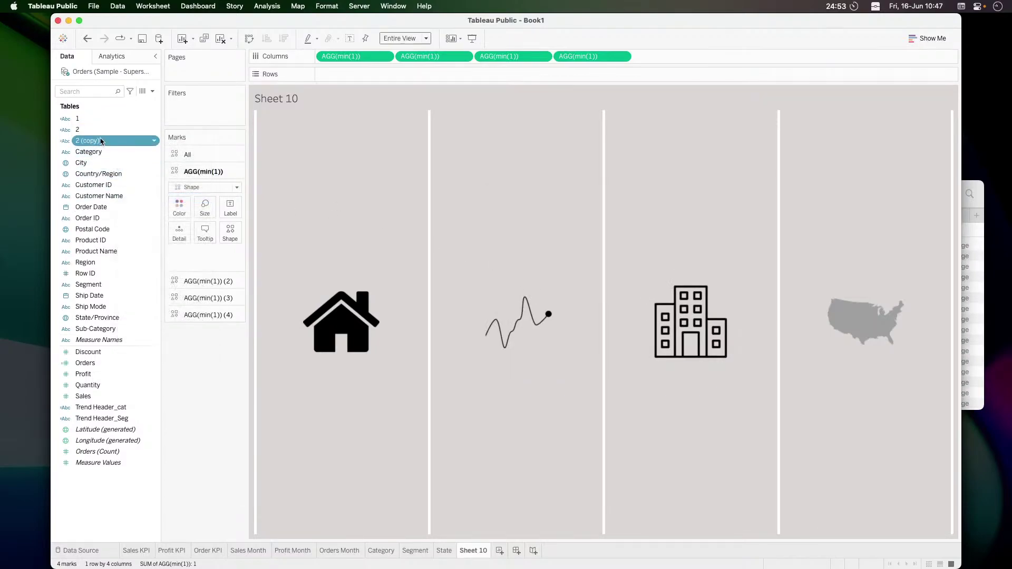
{"action": "double_click", "coordinate": [101, 140]}
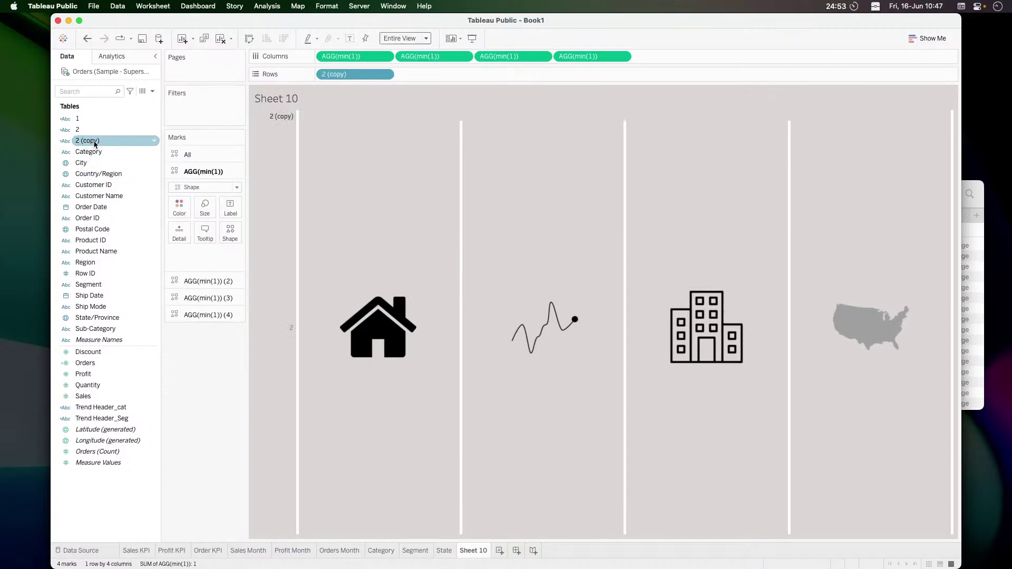
{"action": "key", "text": "ctrl+z"}
{"action": "right_click", "coordinate": [95, 143]}
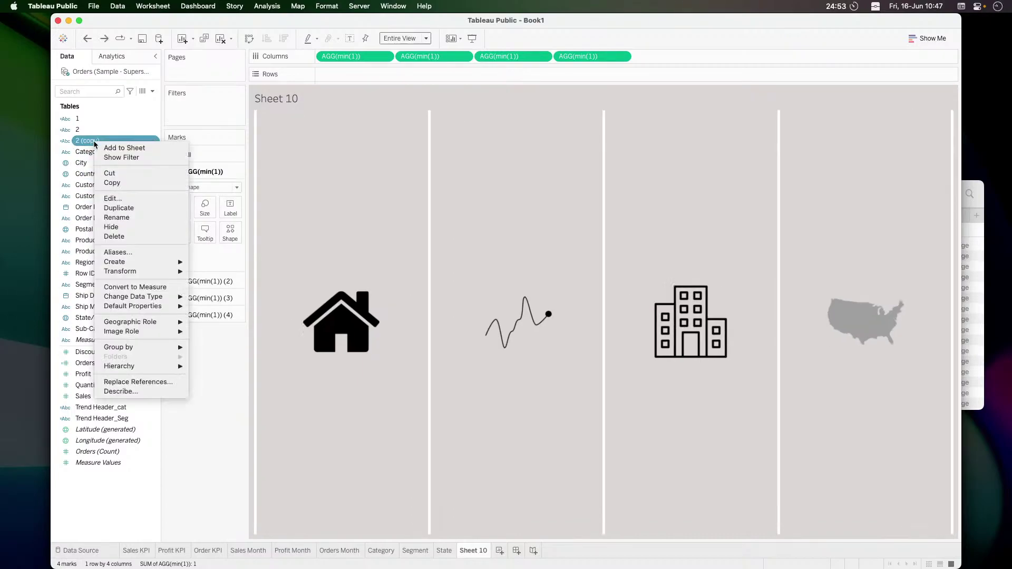
{"action": "left_click", "coordinate": [124, 199]}
{"action": "left_click", "coordinate": [519, 204]}
{"action": "type", "text": "3"}
{"action": "double_click", "coordinate": [497, 226]}
{"action": "type", "text": "3"}
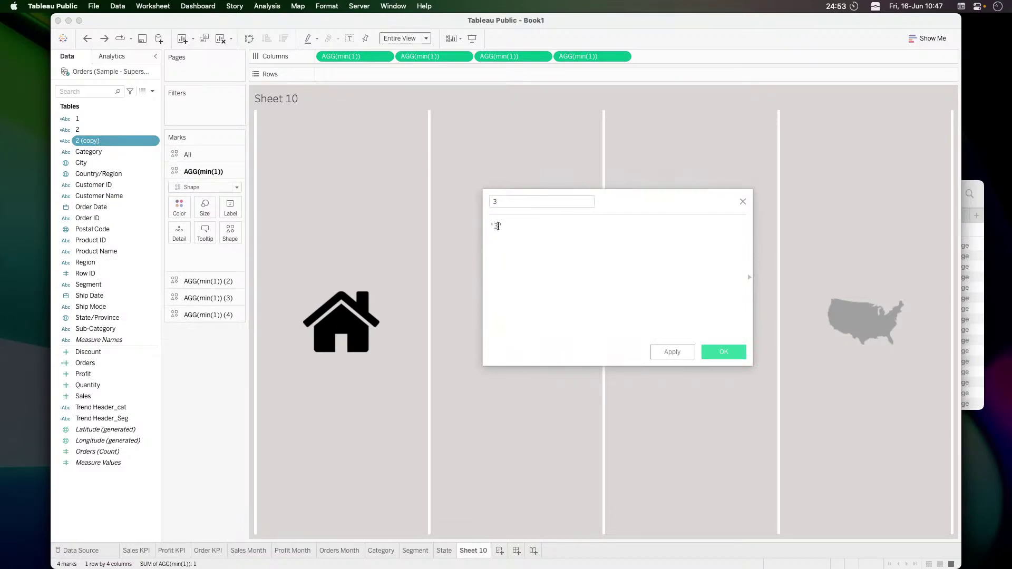
{"action": "left_click", "coordinate": [724, 352]}
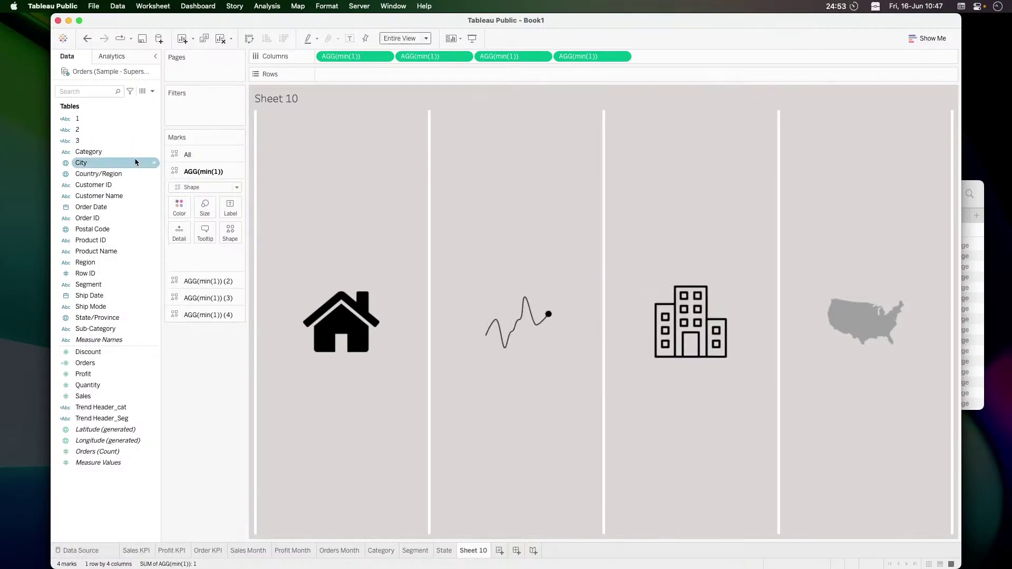
Duplicate the calculated field 3 and edit the copy to have the name 4 and the string formula '4'
{"action": "right_click", "coordinate": [114, 143]}
{"action": "left_click", "coordinate": [137, 210]}
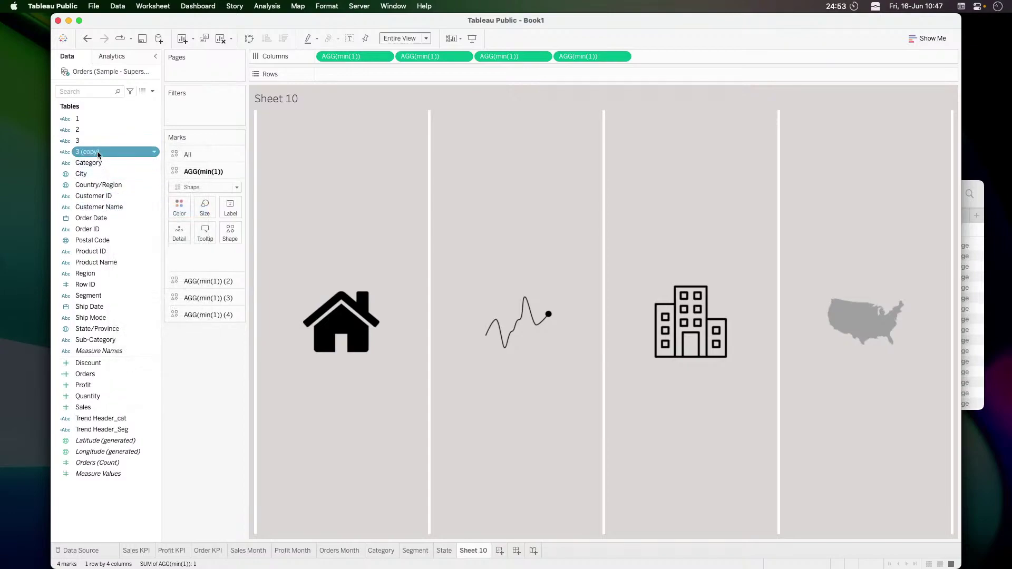
{"action": "right_click", "coordinate": [98, 152]}
{"action": "left_click", "coordinate": [117, 210]}
{"action": "left_click", "coordinate": [520, 205]}
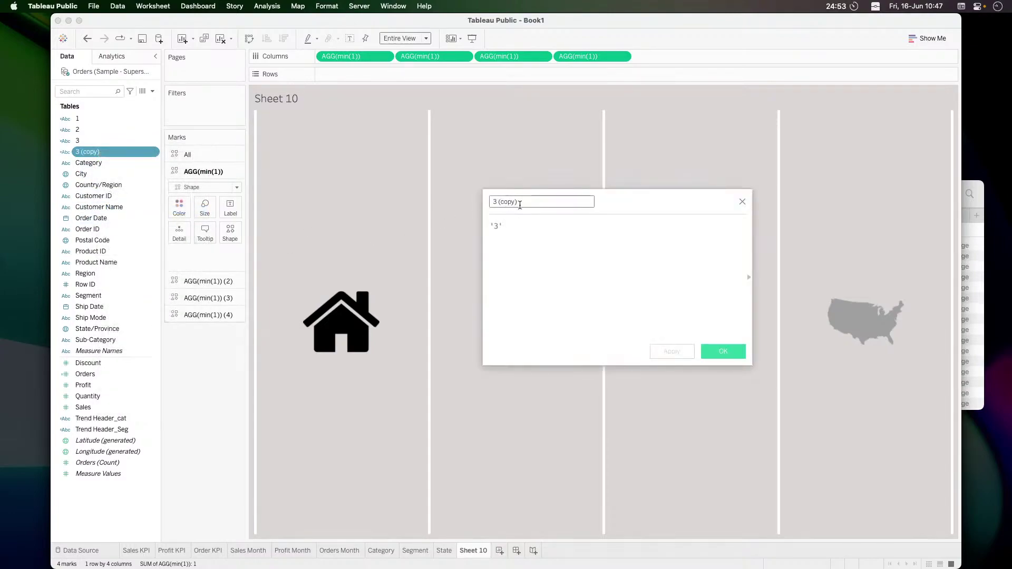
{"action": "key", "text": "super+a"}
{"action": "type", "text": "4"}
{"action": "left_click", "coordinate": [499, 226]}
{"action": "key", "text": "BackSpace"}
{"action": "type", "text": "4"}
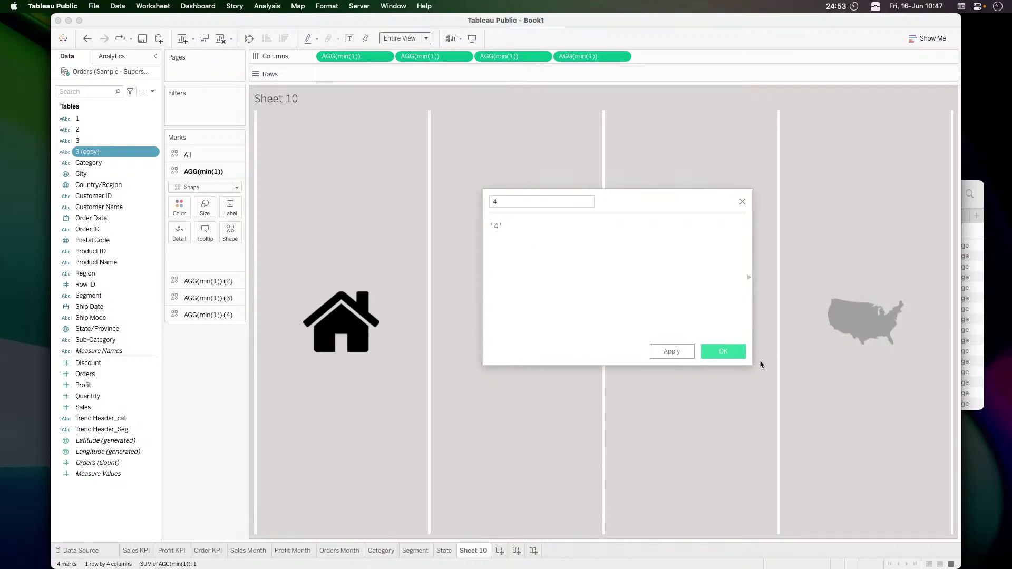
{"action": "left_click", "coordinate": [727, 351]}
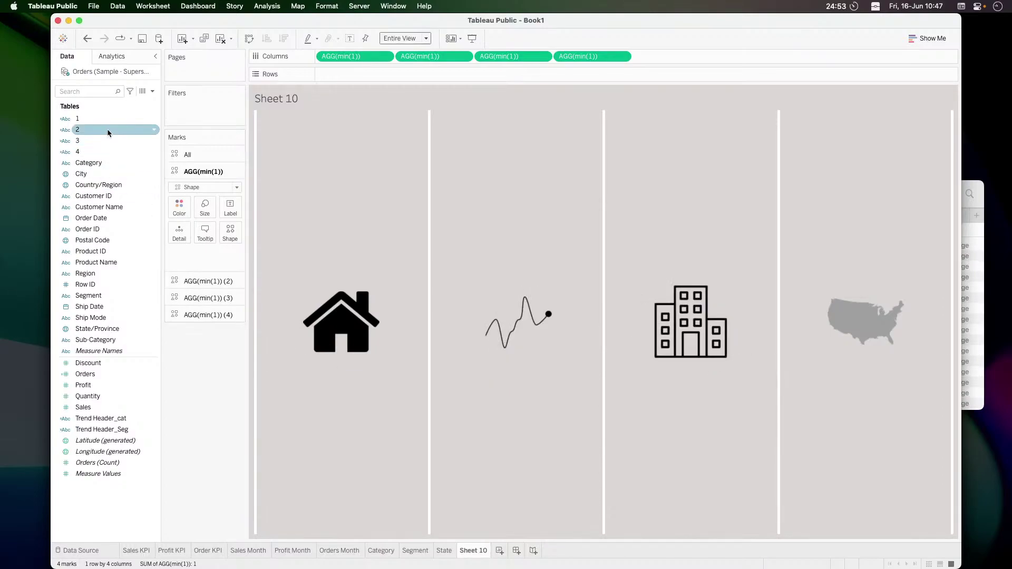
Add fields 1, 2, 3 and 4 as Detail to the first, second, third and fourth min(1) marks respectively
{"action": "left_click", "coordinate": [97, 119]}
{"action": "left_click_drag", "start_coordinate": [96, 126], "coordinate": [180, 233]}
{"action": "left_click", "coordinate": [200, 281]}
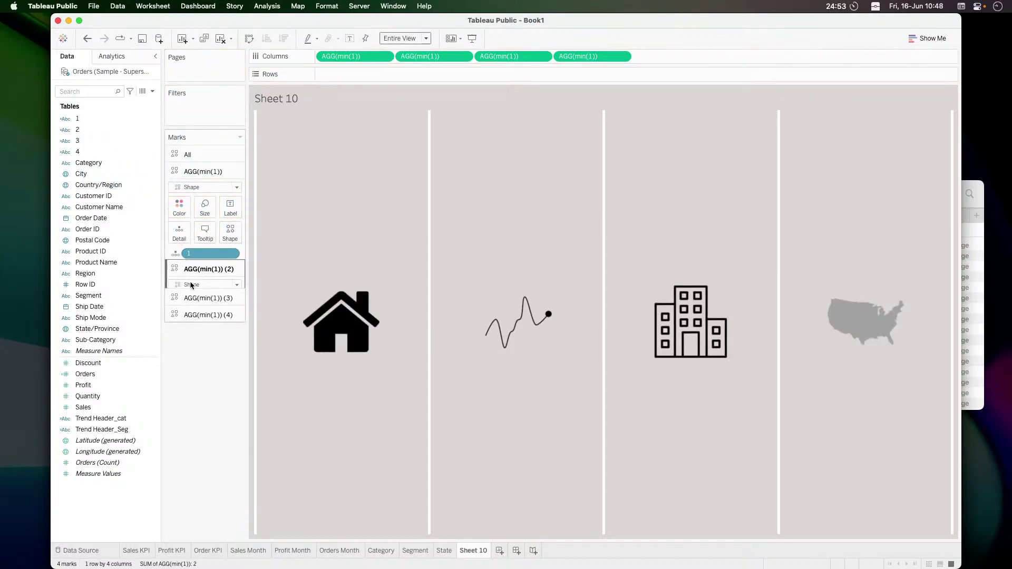
{"action": "left_click", "coordinate": [76, 130]}
{"action": "left_click_drag", "start_coordinate": [76, 132], "coordinate": [170, 241]}
{"action": "left_click", "coordinate": [205, 298]}
{"action": "left_click_drag", "start_coordinate": [77, 141], "coordinate": [179, 267]}
{"action": "left_click", "coordinate": [182, 318]}
{"action": "left_click_drag", "start_coordinate": [77, 152], "coordinate": [180, 281]}
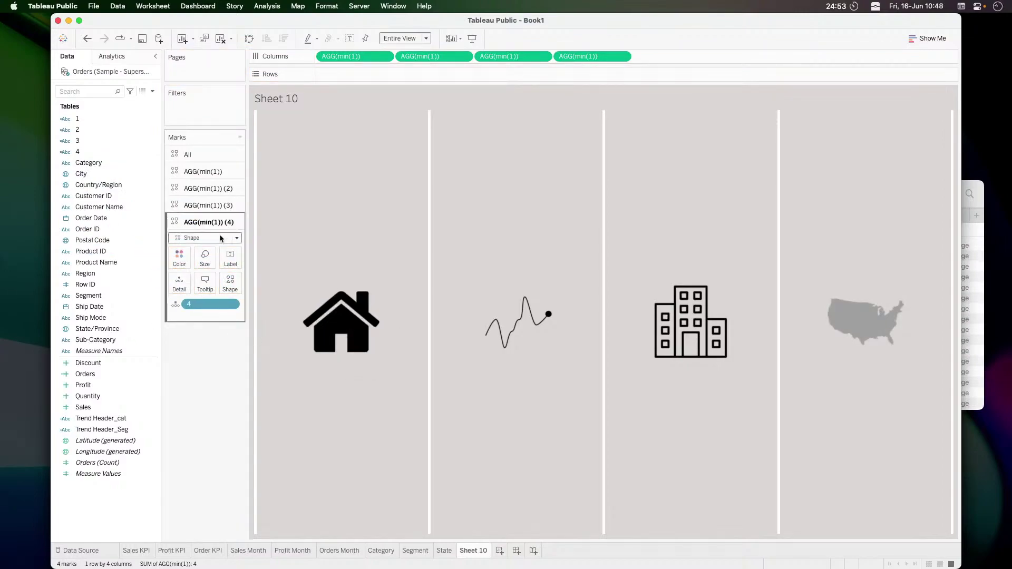
Turn off tooltips for all marks on the navigation sheet
{"action": "left_click", "coordinate": [214, 154]}
{"action": "left_click", "coordinate": [209, 215]}
{"action": "left_click", "coordinate": [391, 336]}
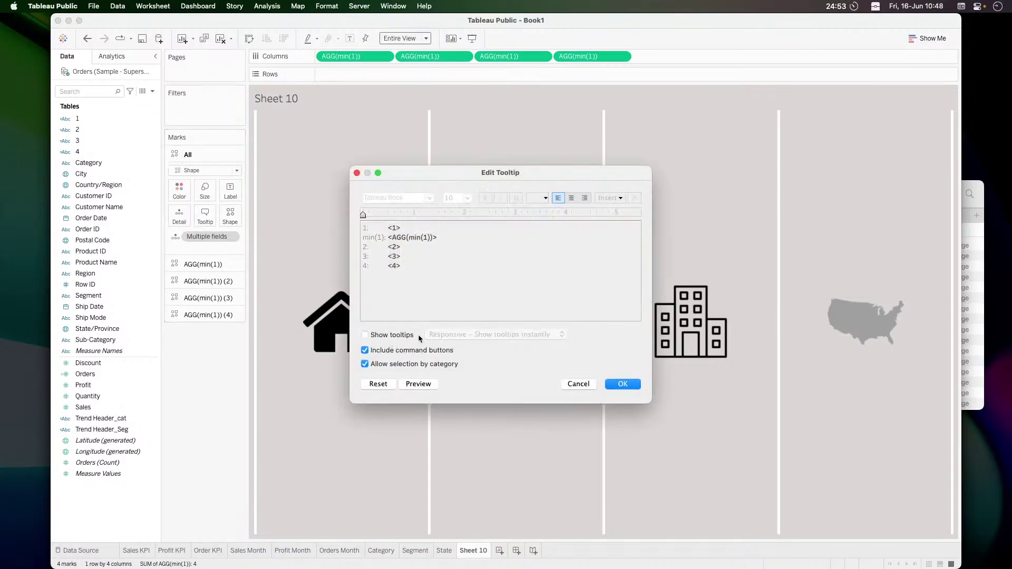
{"action": "left_click", "coordinate": [614, 385]}
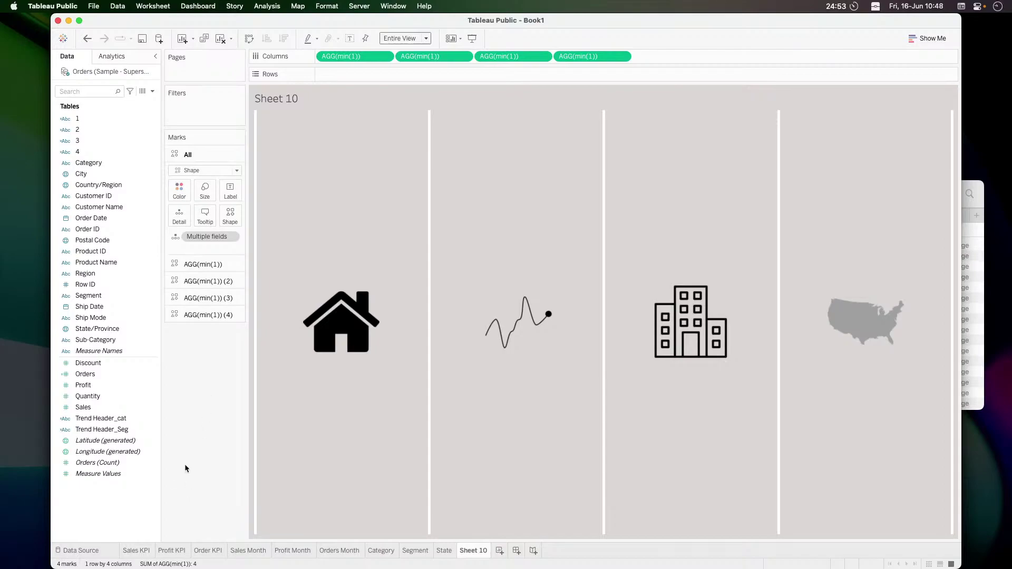
{"action": "right_click", "coordinate": [115, 515]}
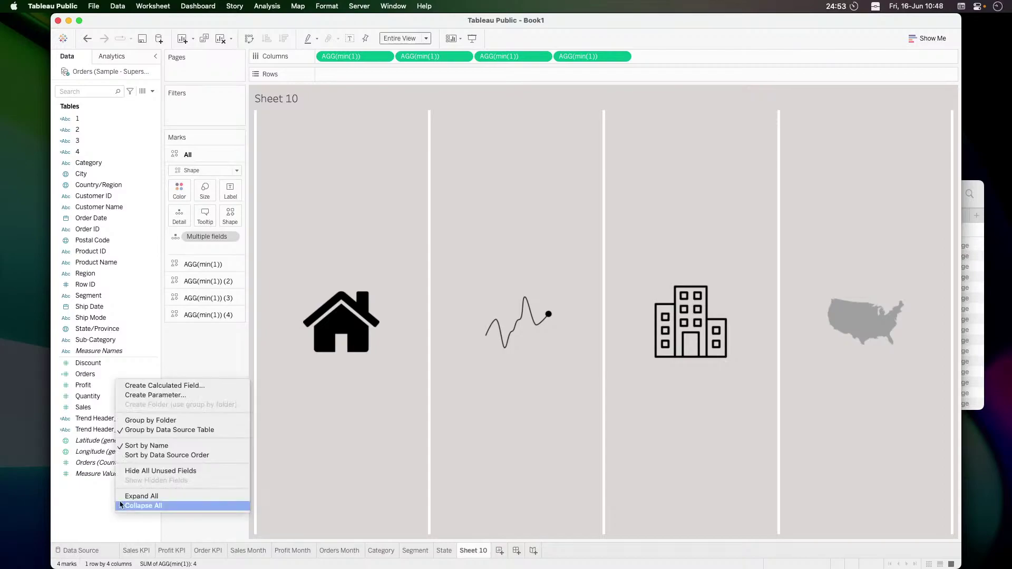
{"action": "left_click", "coordinate": [154, 388]}
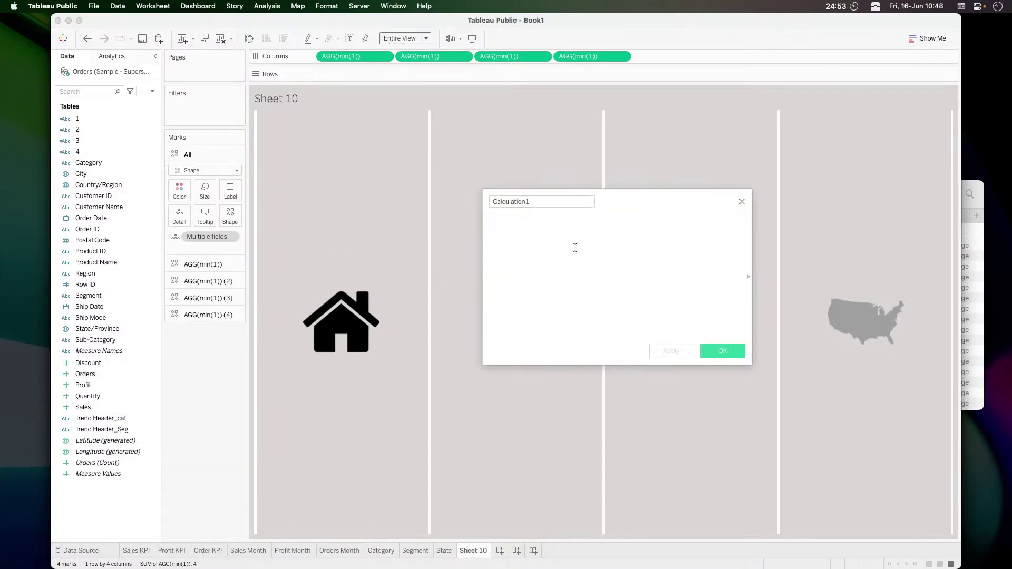
{"action": "left_click", "coordinate": [548, 201]}
{"action": "key", "text": "super+a"}
{"action": "type", "text": "is 1"}
{"action": "left_click", "coordinate": [542, 234]}
{"action": "left_click", "coordinate": [742, 201]}
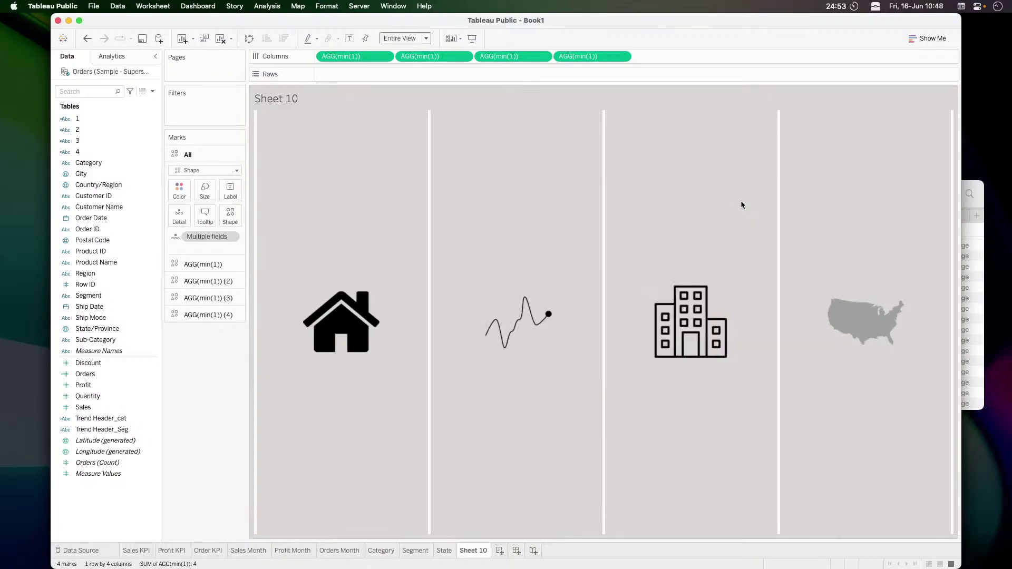
Create a string parameter named container select with a current value of 1, allowing all values
{"action": "left_click", "coordinate": [153, 91]}
{"action": "left_click", "coordinate": [130, 109]}
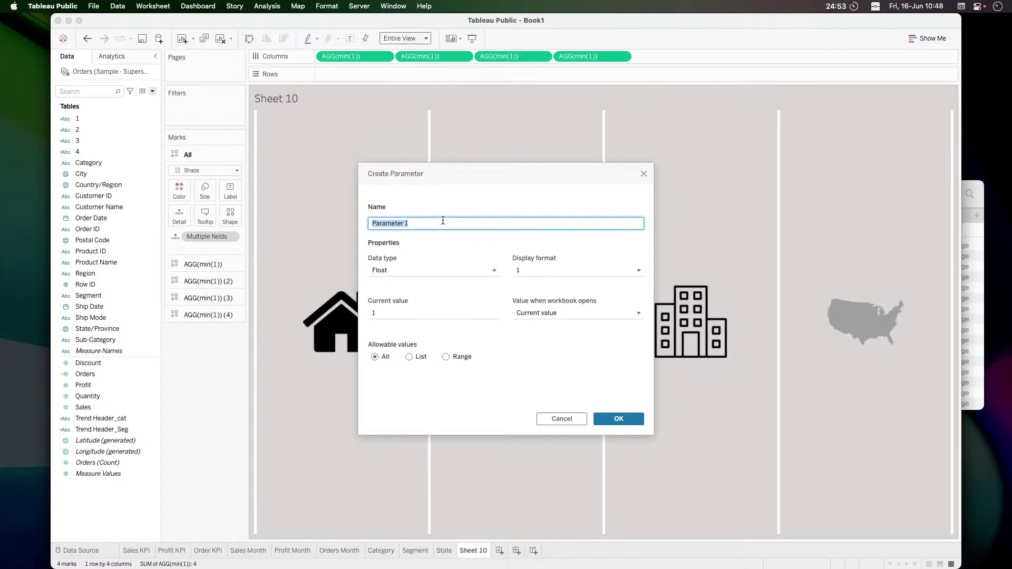
{"action": "type", "text": "s"}
{"action": "type", "text": "heet select"}
{"action": "double_click", "coordinate": [380, 222]}
{"action": "type", "text": "contai"}
{"action": "key", "text": "BackSpace"}
{"action": "key", "text": "BackSpace"}
{"action": "key", "text": "BackSpace"}
{"action": "type", "text": "tainer"}
{"action": "left_click", "coordinate": [409, 269]}
{"action": "left_click", "coordinate": [398, 306]}
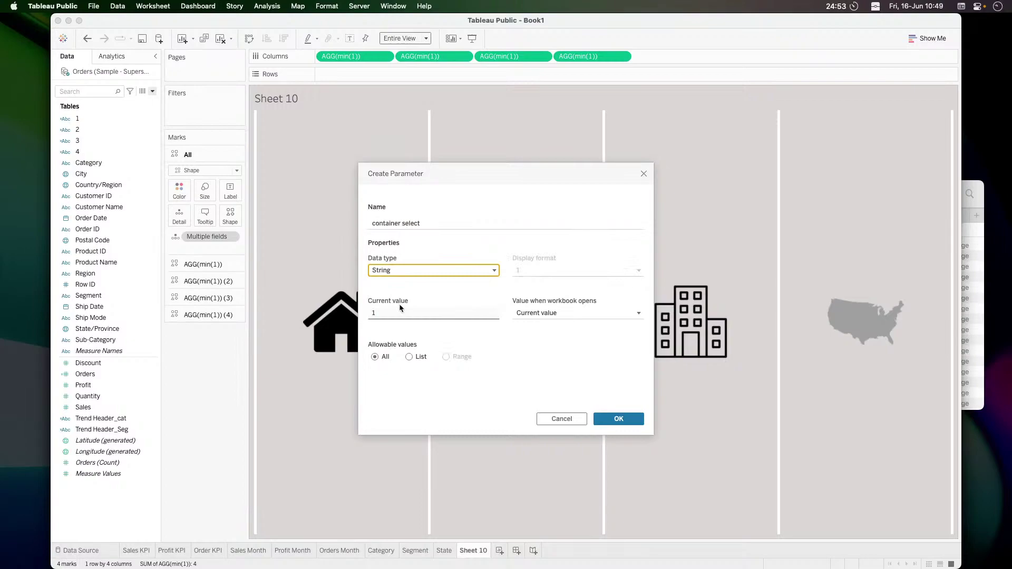
{"action": "left_click", "coordinate": [617, 420]}
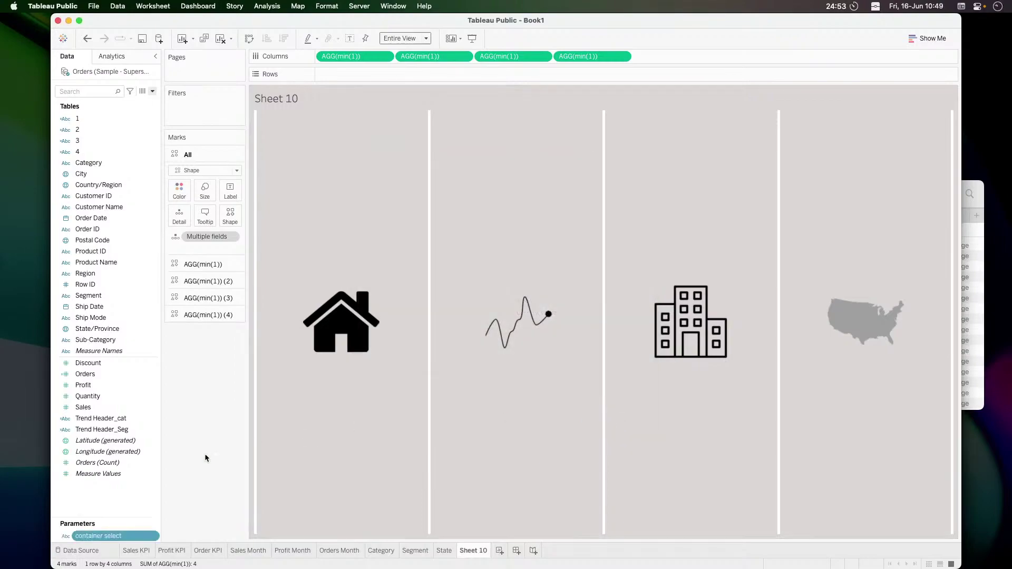
Create a calculated field named is 1 with the formula [container select]='1'
{"action": "right_click", "coordinate": [117, 500]}
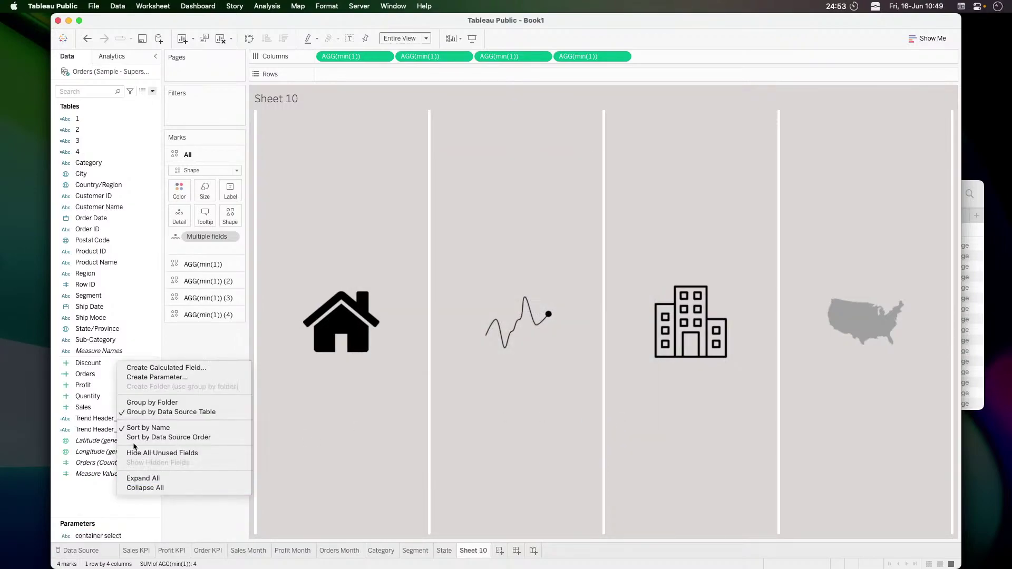
{"action": "left_click", "coordinate": [161, 363]}
{"action": "type", "text": "is 1"}
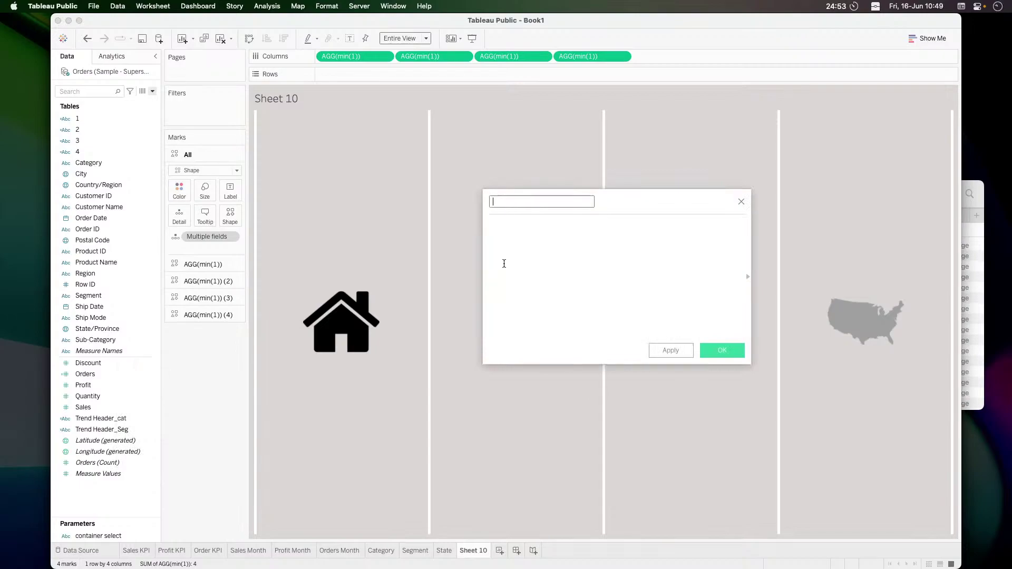
{"action": "key", "text": "Tab"}
{"action": "type", "text": "[container select]=1"}
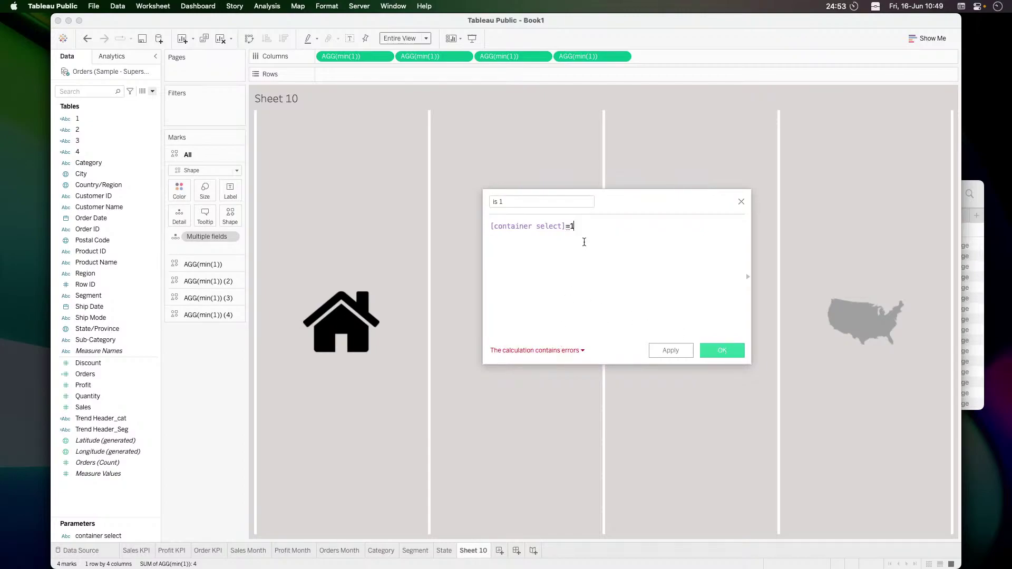
{"action": "type", "text": "'1"}
{"action": "key", "text": "BackSpace"}
{"action": "type", "text": "'"}
{"action": "left_click", "coordinate": [710, 354]}
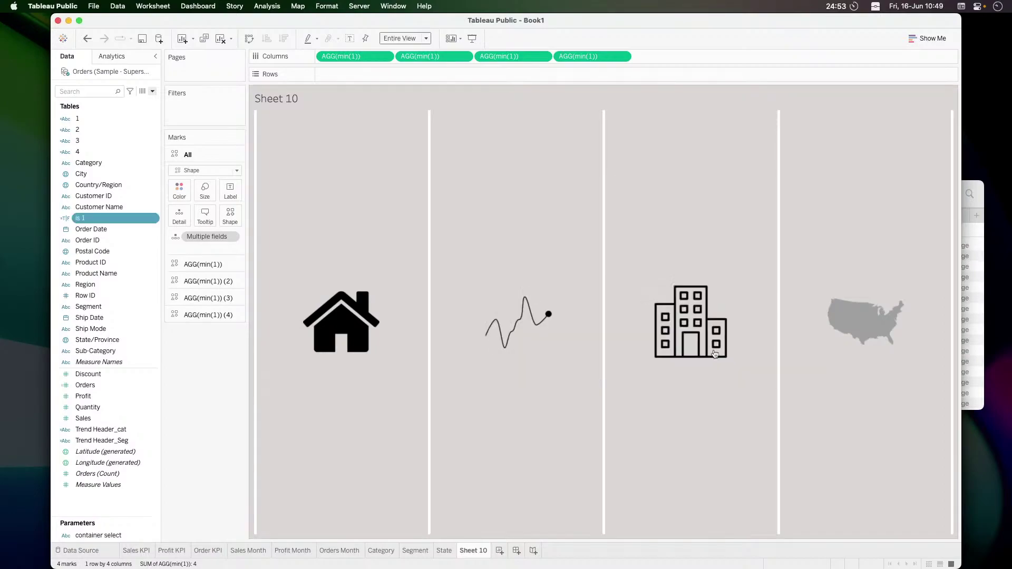
Duplicate the calculated field is 1 and edit the copy to be named is 2 with the formula [container select]='2'
{"action": "right_click", "coordinate": [95, 220]}
{"action": "left_click", "coordinate": [122, 285]}
{"action": "right_click", "coordinate": [100, 233]}
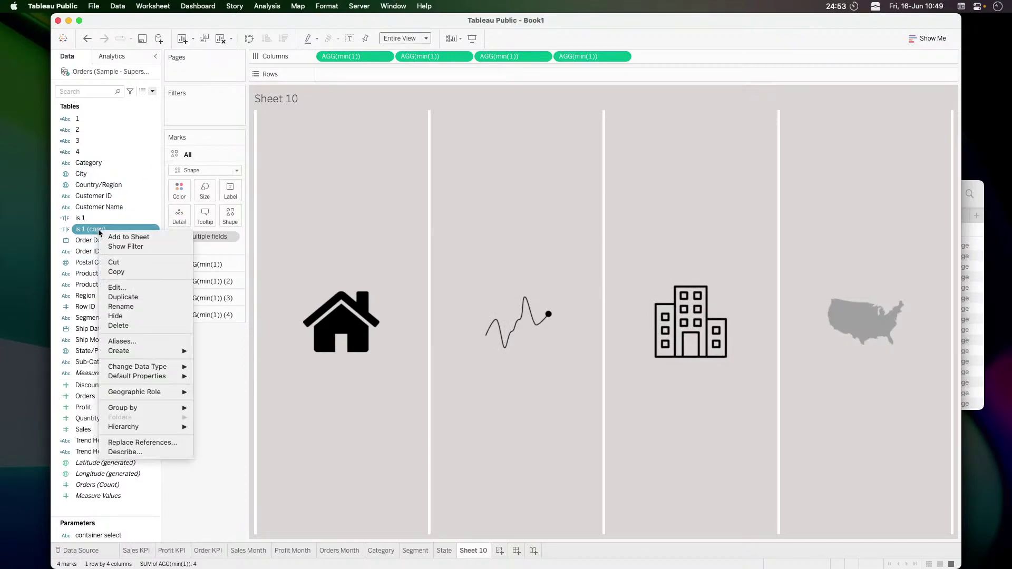
{"action": "left_click", "coordinate": [120, 288]}
{"action": "left_click_drag", "start_coordinate": [498, 201], "coordinate": [524, 202]}
{"action": "type", "text": "2"}
{"action": "left_click", "coordinate": [578, 226]}
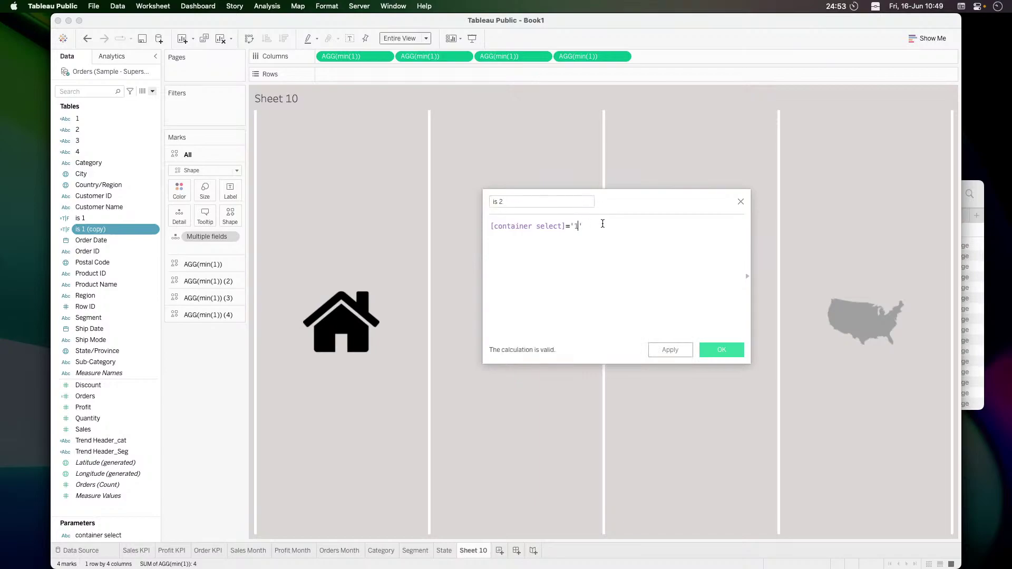
{"action": "key", "text": "BackSpace"}
{"action": "type", "text": "2"}
{"action": "left_click", "coordinate": [721, 350]}
Duplicate the calculated field is 2 and edit the copy to be named is 3 with the formula [container select]='3'
{"action": "right_click", "coordinate": [91, 229]}
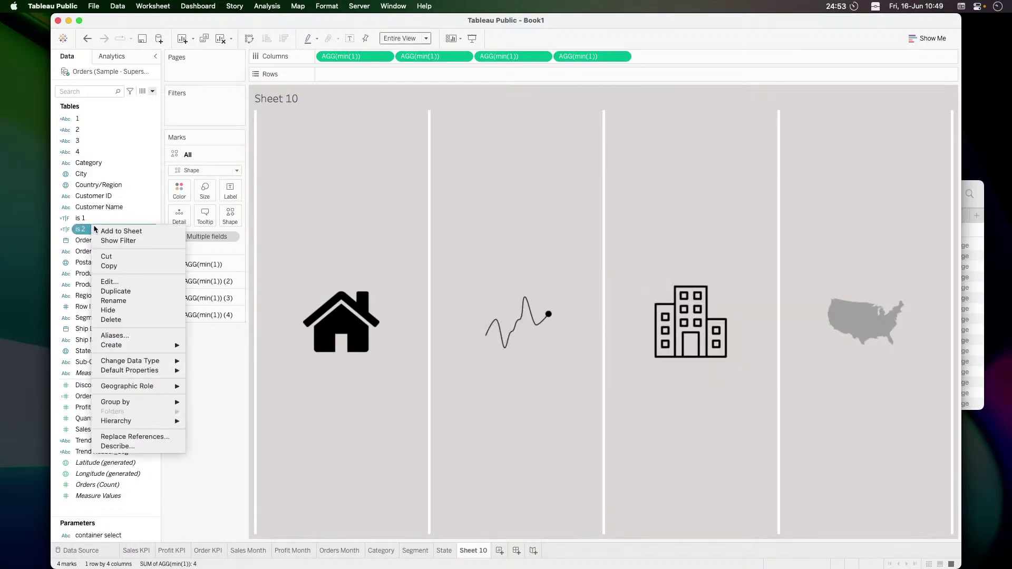
{"action": "left_click", "coordinate": [127, 291]}
{"action": "right_click", "coordinate": [106, 241]}
{"action": "left_click", "coordinate": [128, 298]}
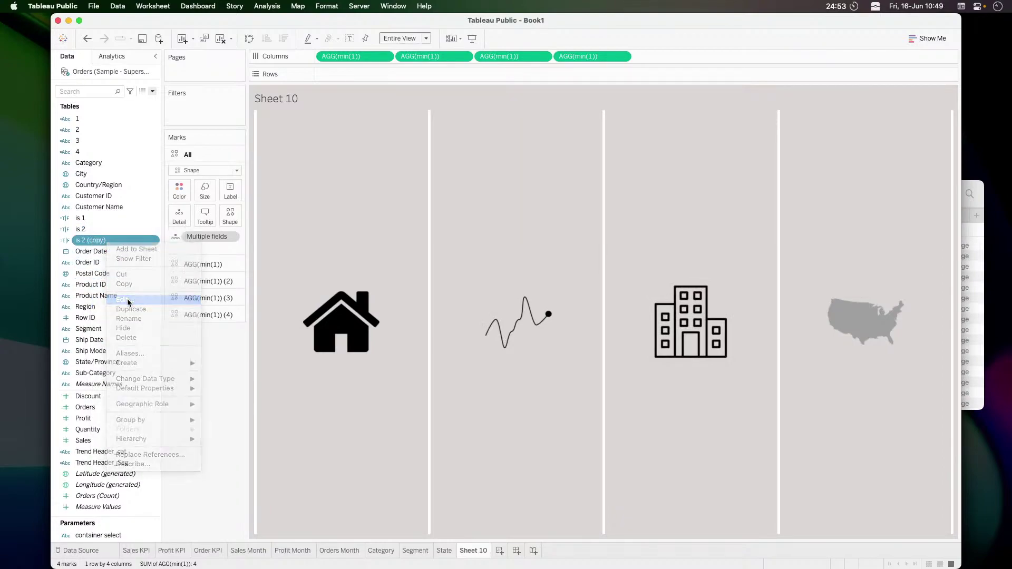
{"action": "left_click", "coordinate": [549, 201]}
{"action": "key", "text": "shift+Left"}
{"action": "key", "text": "shift+Left"}
{"action": "key", "text": "shift+Left"}
{"action": "key", "text": "shift+Left"}
{"action": "key", "text": "shift+Left"}
{"action": "key", "text": "shift+Left"}
{"action": "key", "text": "shift+Left"}
{"action": "key", "text": "BackSpace"}
{"action": "left_click", "coordinate": [532, 194]}
{"action": "type", "text": "3"}
{"action": "left_click", "coordinate": [579, 227]}
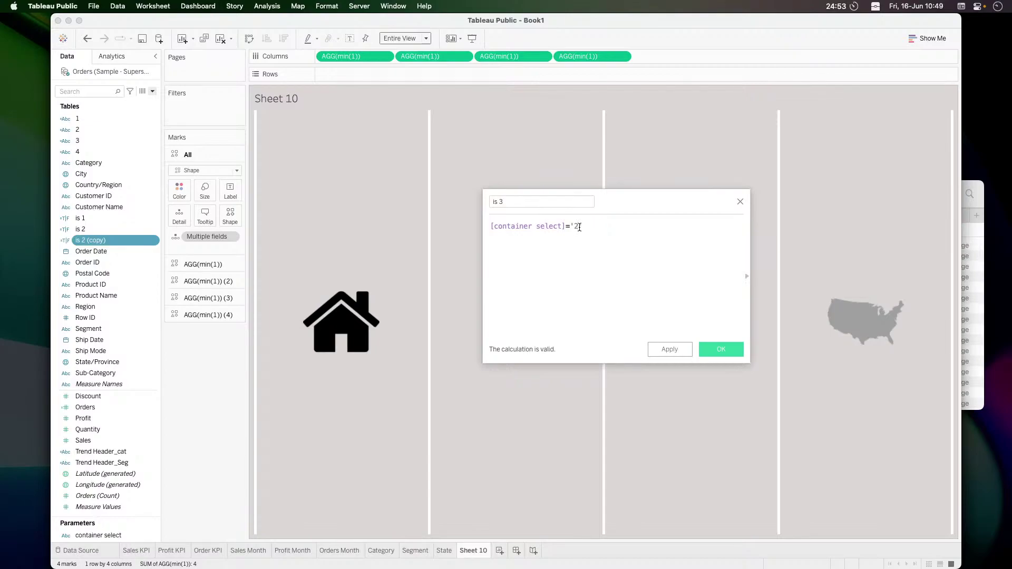
{"action": "key", "text": "BackSpace"}
{"action": "type", "text": "3"}
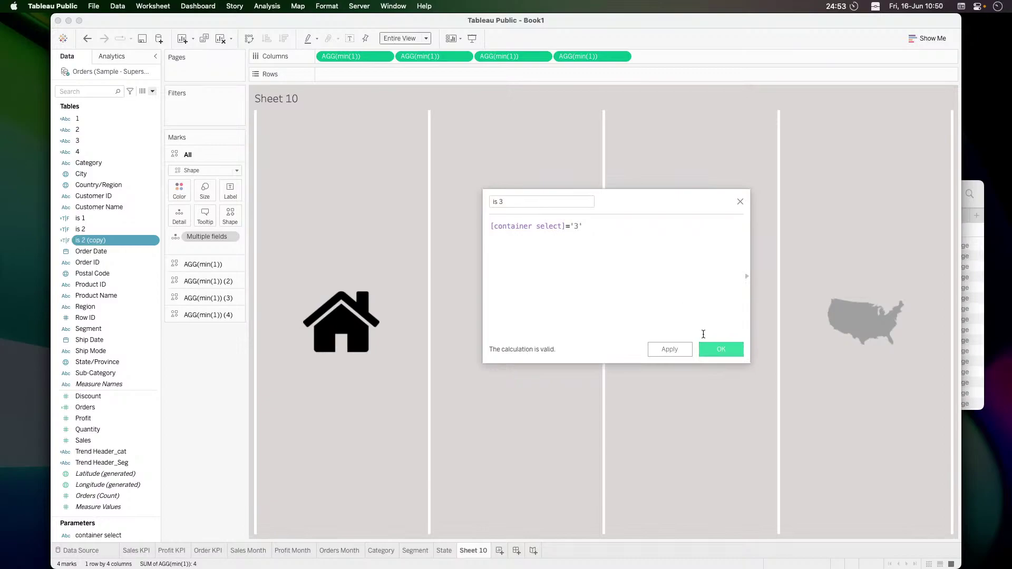
{"action": "left_click", "coordinate": [721, 349]}
Duplicate the calculated field is 3 and edit the copy to be named is 4 with the formula [container select]='4'
{"action": "right_click", "coordinate": [112, 244]}
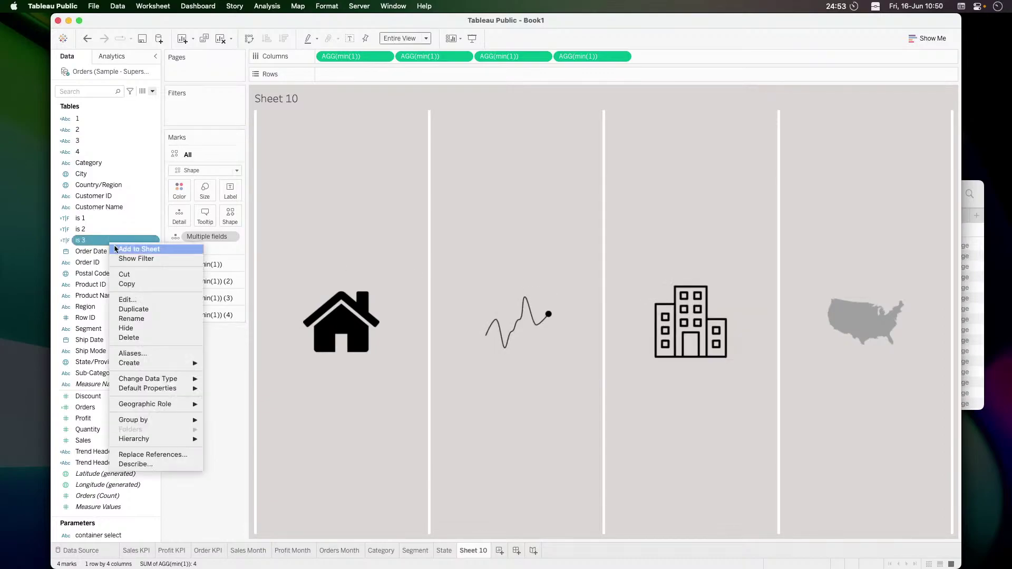
{"action": "left_click", "coordinate": [149, 314]}
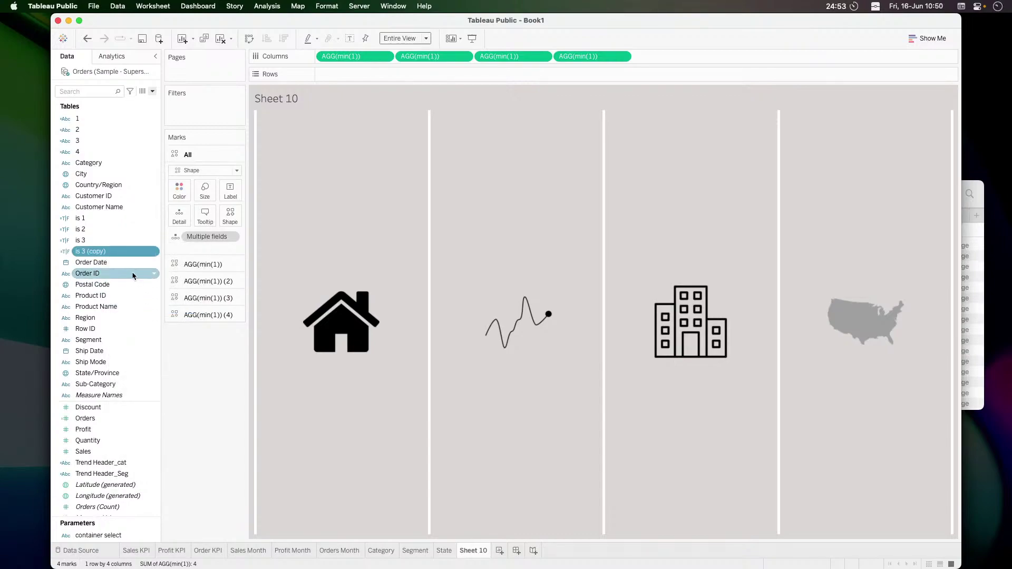
{"action": "right_click", "coordinate": [111, 253]}
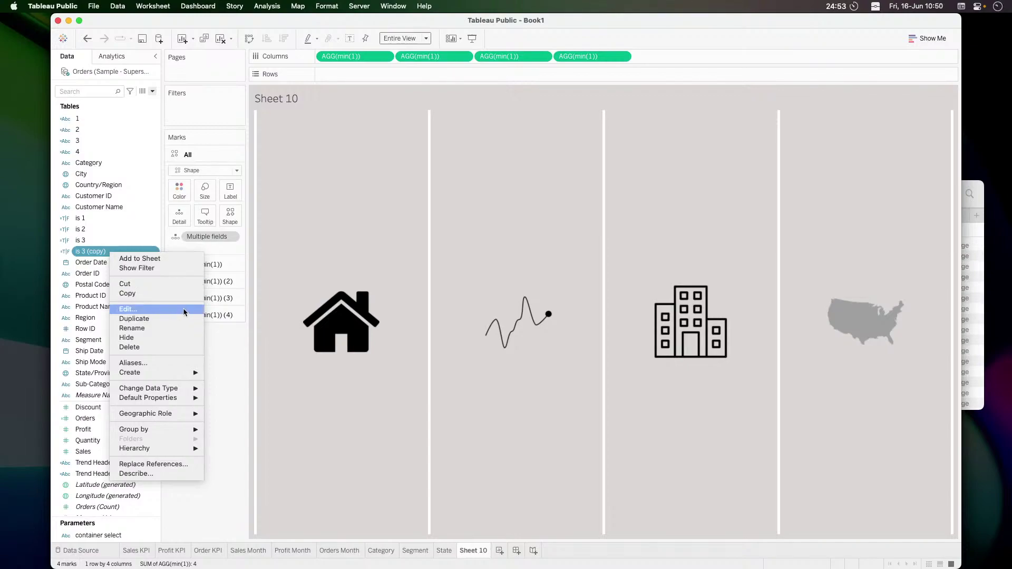
{"action": "left_click", "coordinate": [132, 309]}
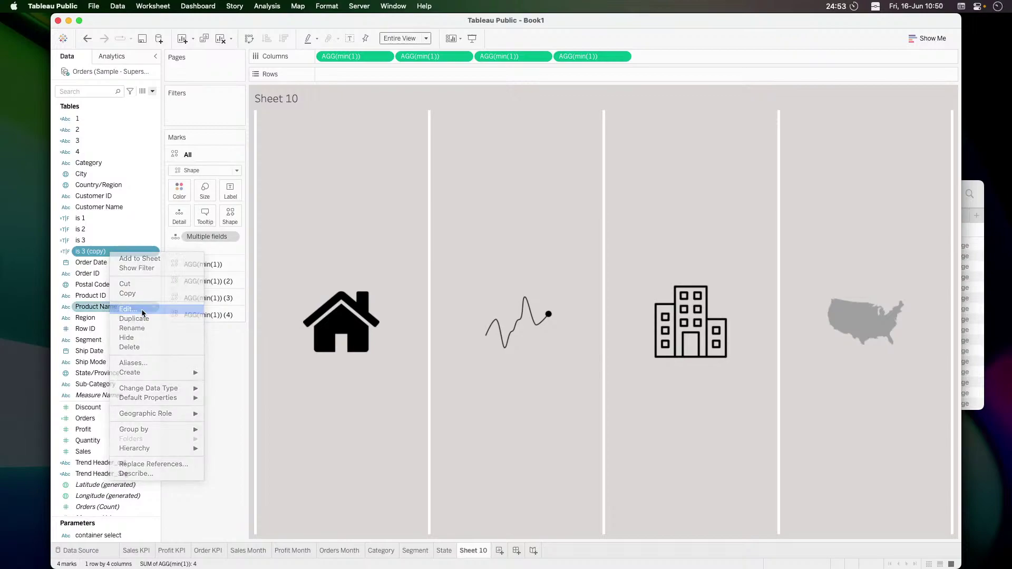
{"action": "left_click_drag", "start_coordinate": [498, 202], "coordinate": [586, 202]}
{"action": "type", "text": "4"}
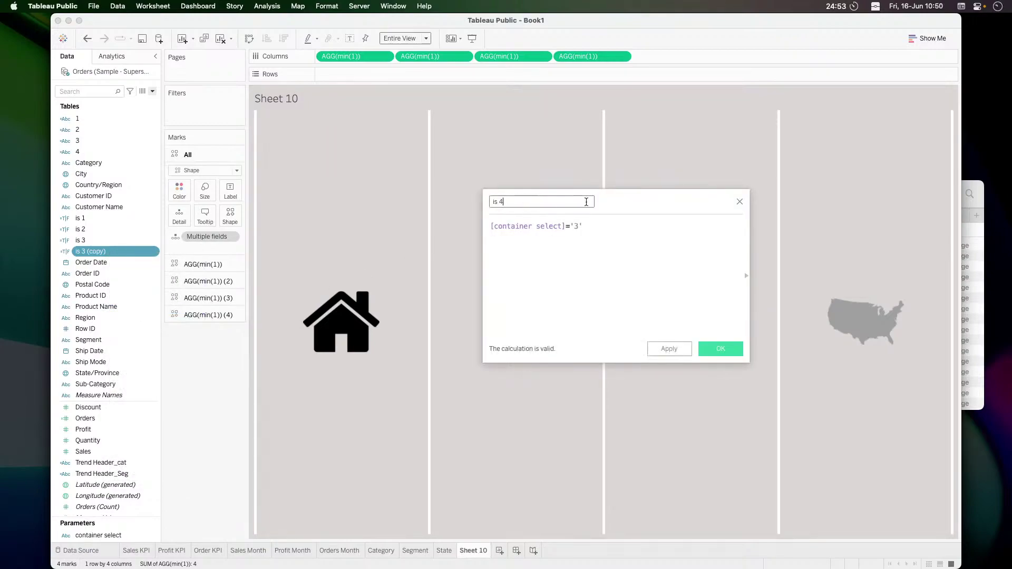
{"action": "left_click", "coordinate": [584, 226]}
{"action": "key", "text": "BackSpace"}
{"action": "key", "text": "BackSpace"}
{"action": "type", "text": "4'"}
{"action": "left_click", "coordinate": [720, 350]}
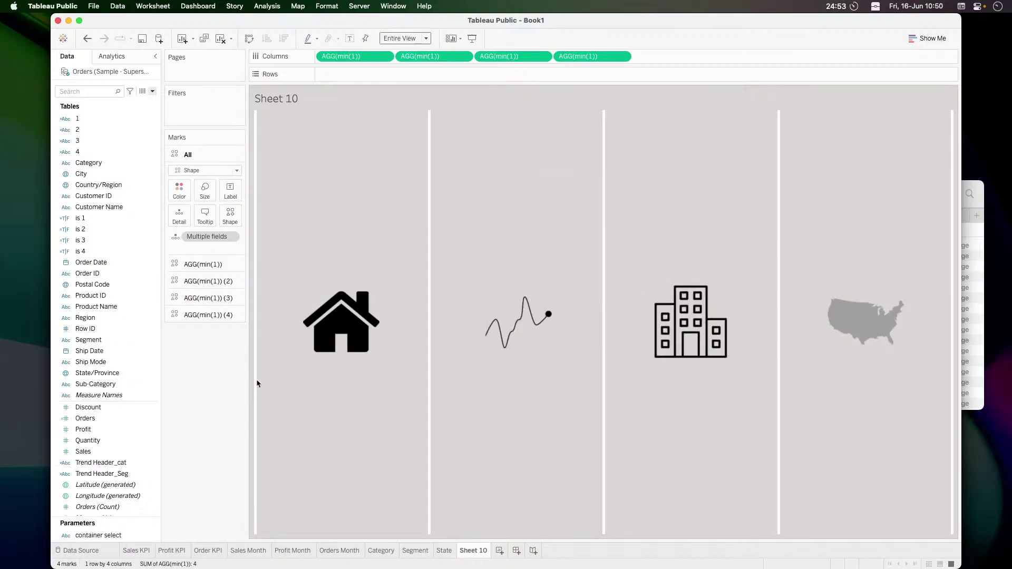
{"action": "left_click", "coordinate": [102, 207]}
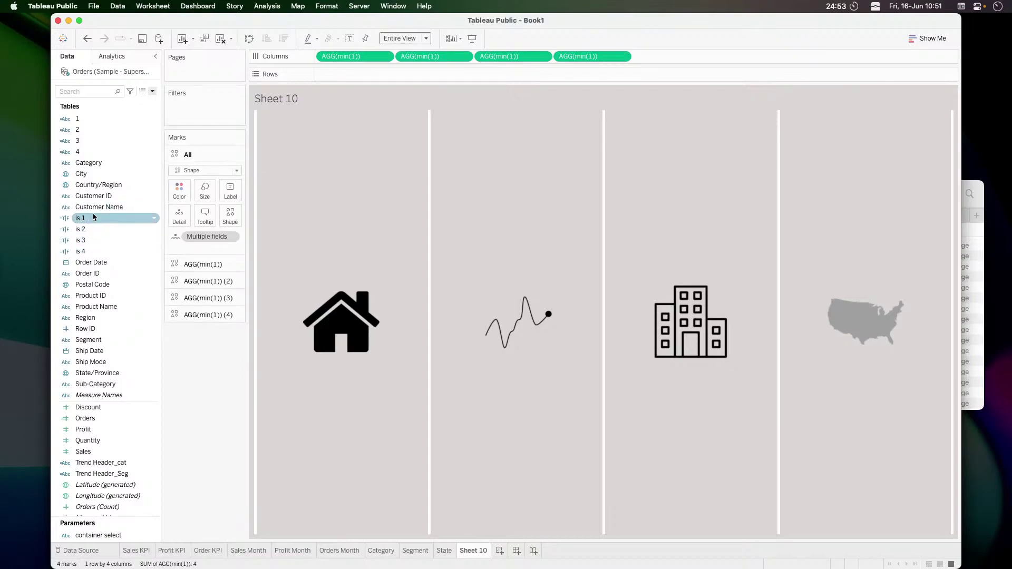
Create a new dashboard, check the challenge page's requirements, and delete the dashboard's phone layout
{"action": "left_click", "coordinate": [516, 551]}
{"action": "key", "text": "super+Tab"}
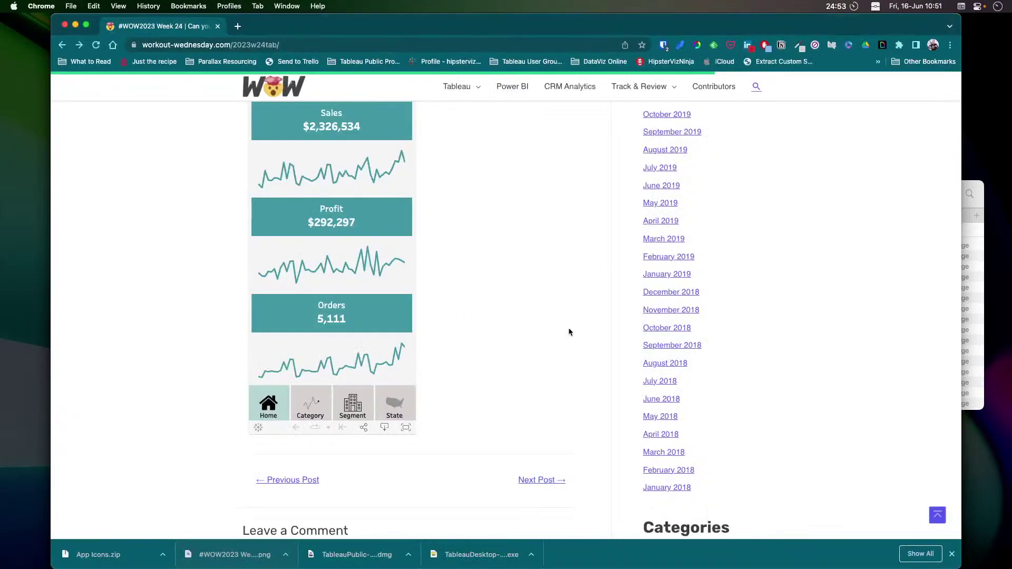
{"action": "scroll", "coordinate": [456, 333], "scroll_direction": "up", "scroll_amount": 15}
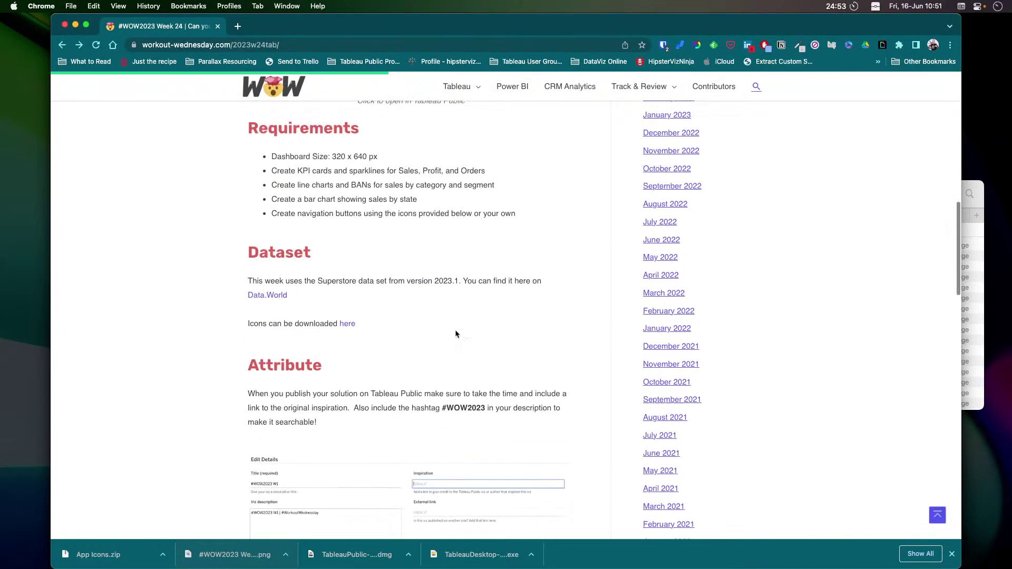
{"action": "key", "text": "super+Tab"}
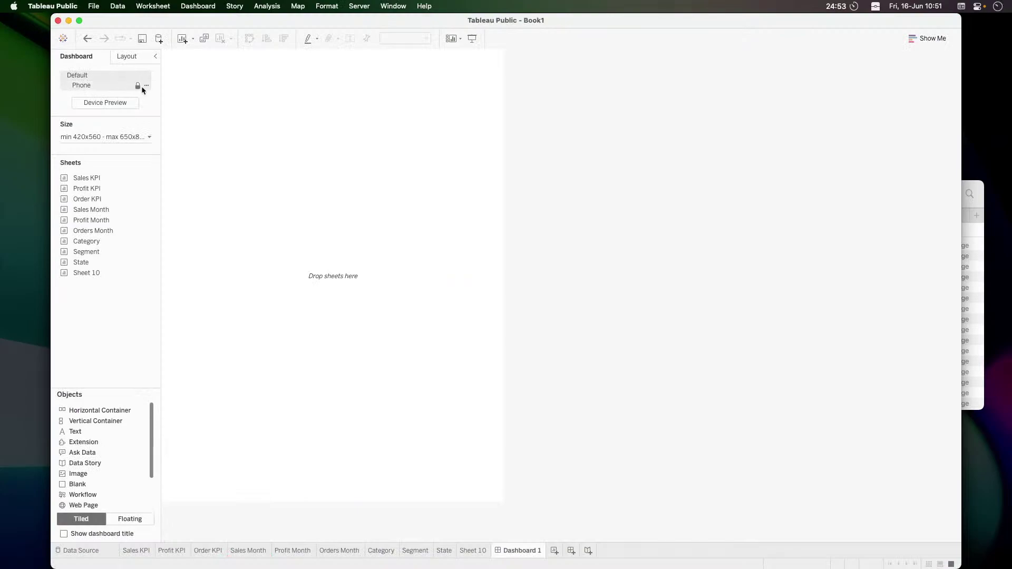
{"action": "left_click", "coordinate": [147, 85]}
{"action": "left_click", "coordinate": [174, 116]}
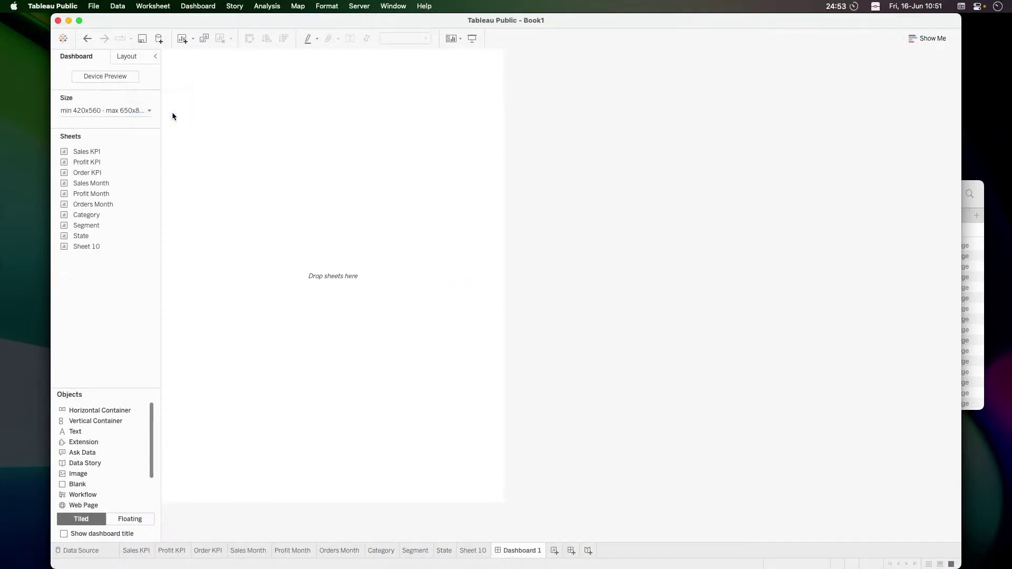
Set the dashboard to a fixed custom size of 320 px wide by 640 px high
{"action": "left_click", "coordinate": [113, 112]}
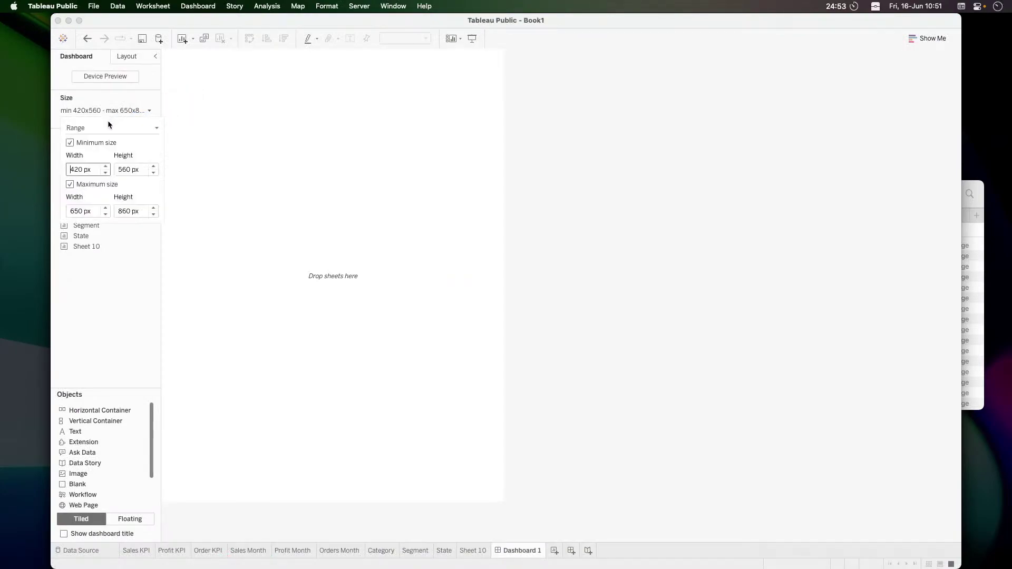
{"action": "left_click", "coordinate": [83, 131]}
{"action": "left_click", "coordinate": [83, 138]}
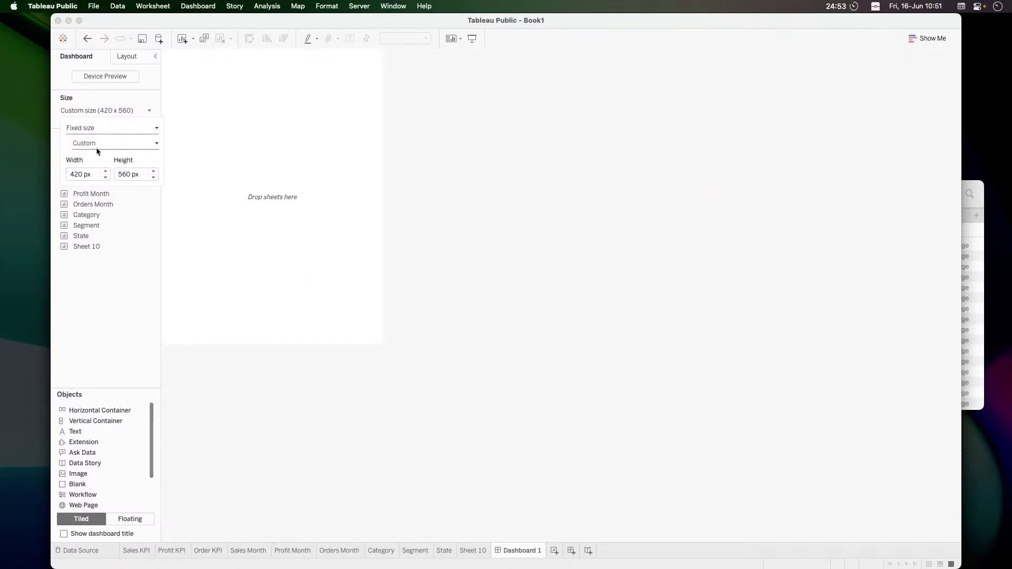
{"action": "key", "text": "super+Tab"}
{"action": "key", "text": "super+Tab"}
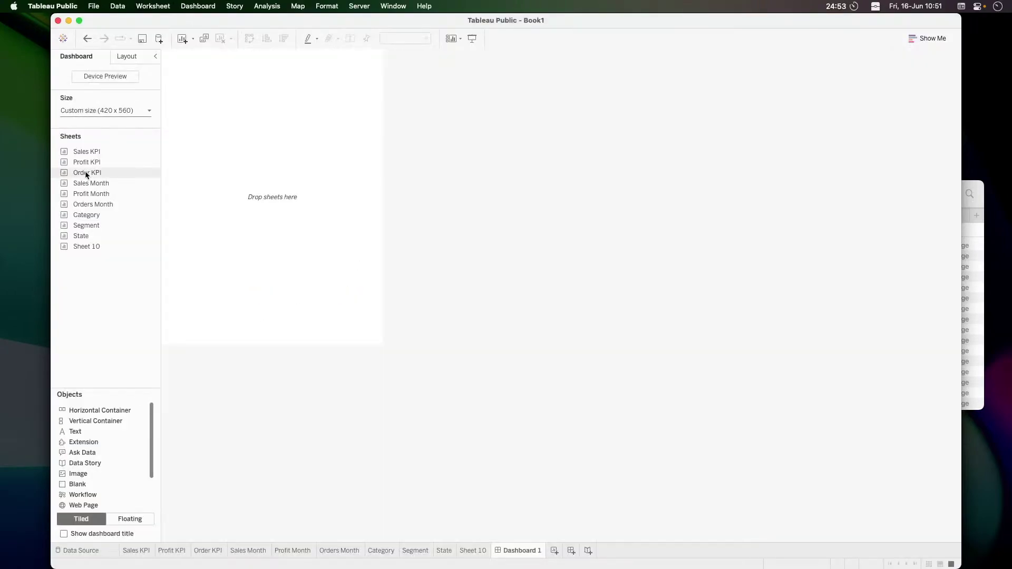
{"action": "left_click", "coordinate": [85, 113]}
{"action": "left_click", "coordinate": [80, 172]}
{"action": "type", "text": "320"}
{"action": "key", "text": "Tab"}
{"action": "type", "text": "640"}
{"action": "key", "text": "Return"}
{"action": "left_click", "coordinate": [106, 326]}
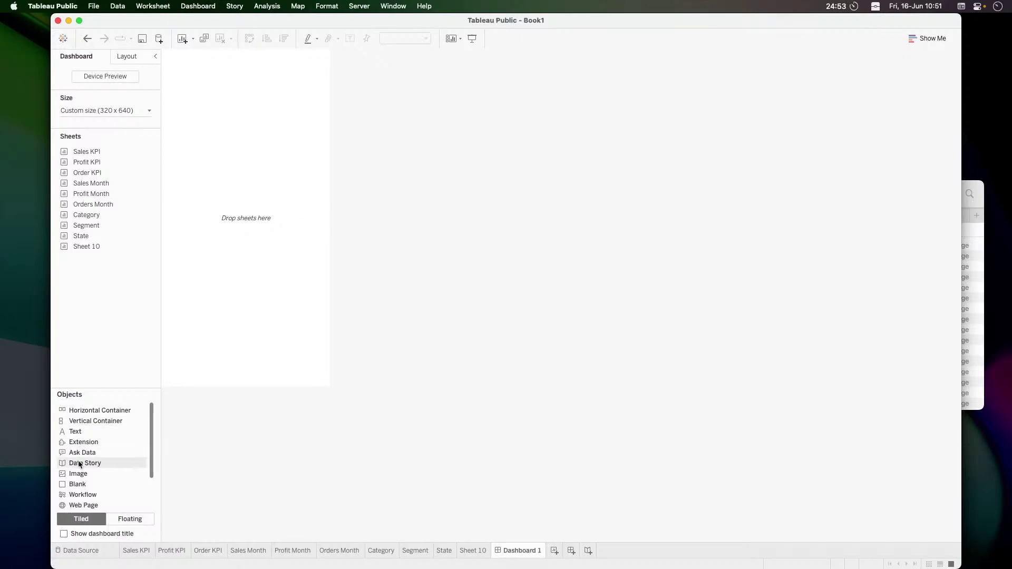
Check the reference app on the challenge page and add a tiled vertical container filling the empty dashboard
{"action": "key", "text": "super+Tab"}
{"action": "key", "text": "super+r"}
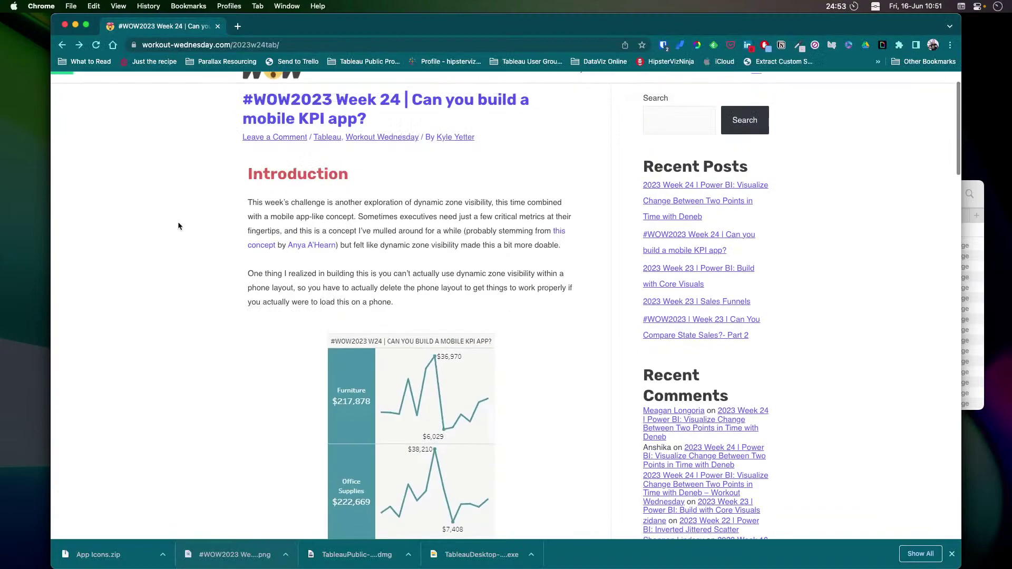
{"action": "key", "text": "super+Tab"}
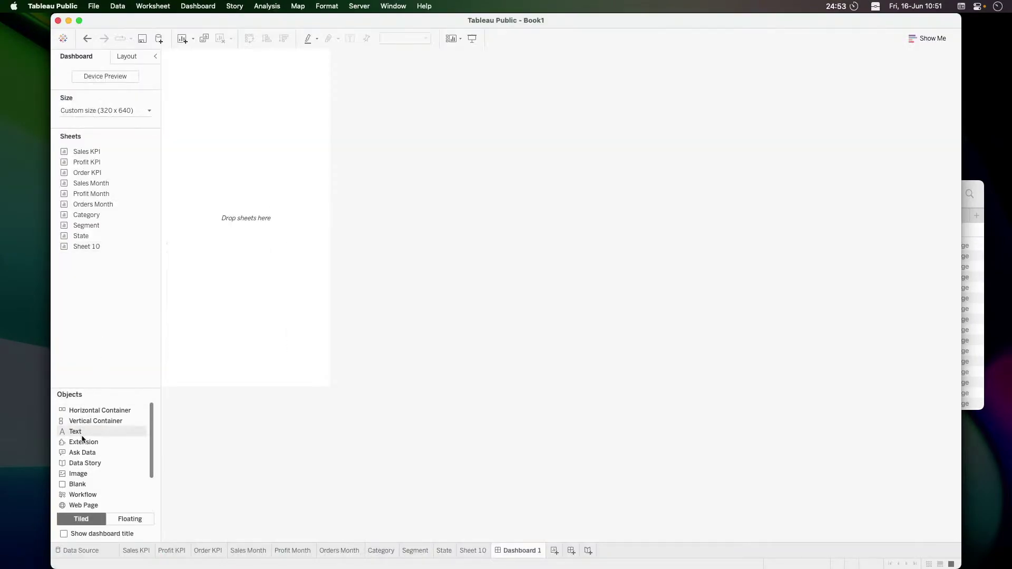
{"action": "left_click_drag", "start_coordinate": [87, 421], "coordinate": [251, 127]}
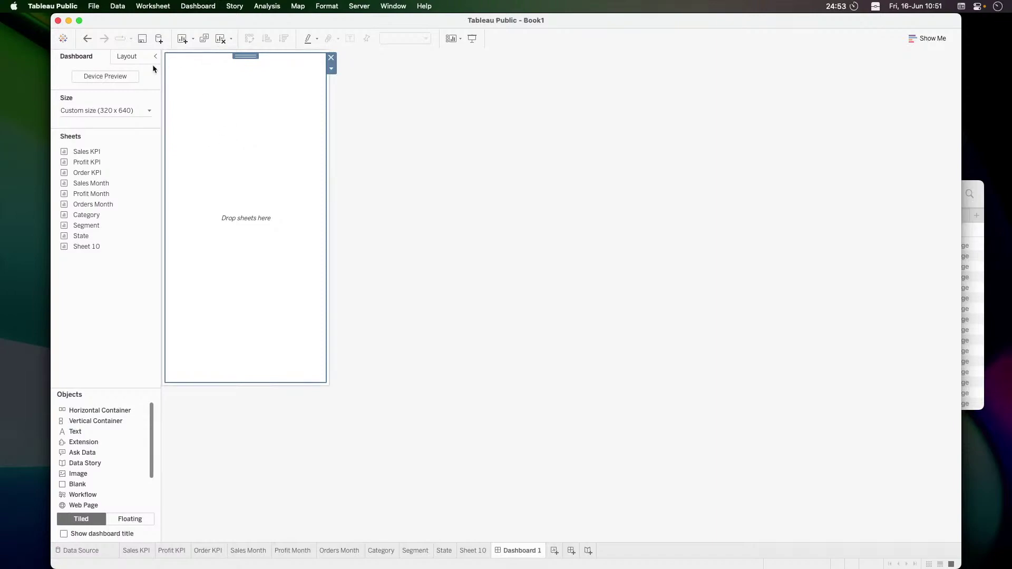
Give the vertical container a light grey background at 100% opacity
{"action": "key", "text": "super+Tab"}
{"action": "key", "text": "super+Tab"}
{"action": "left_click", "coordinate": [132, 58]}
{"action": "left_click", "coordinate": [87, 260]}
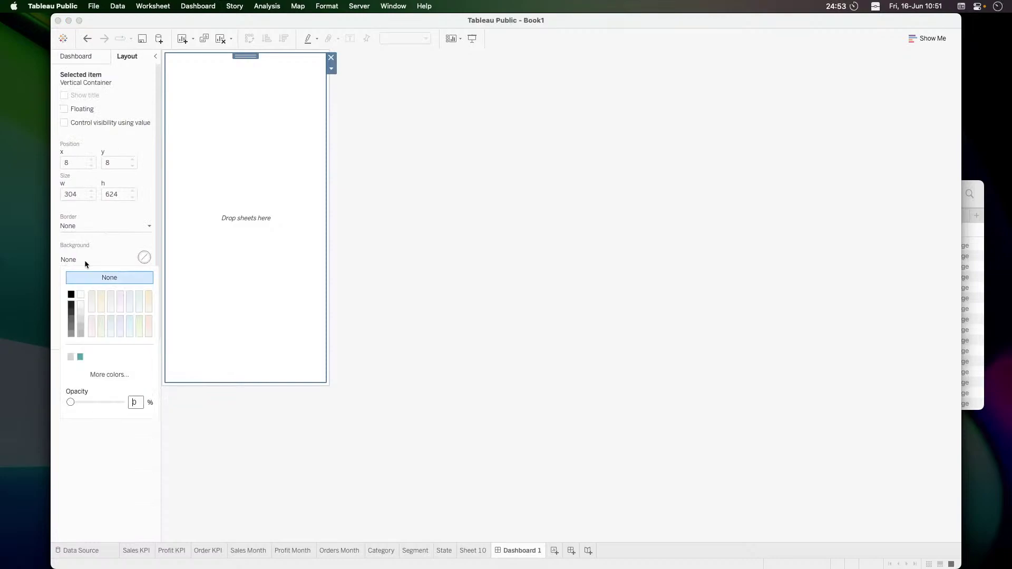
{"action": "left_click", "coordinate": [71, 358]}
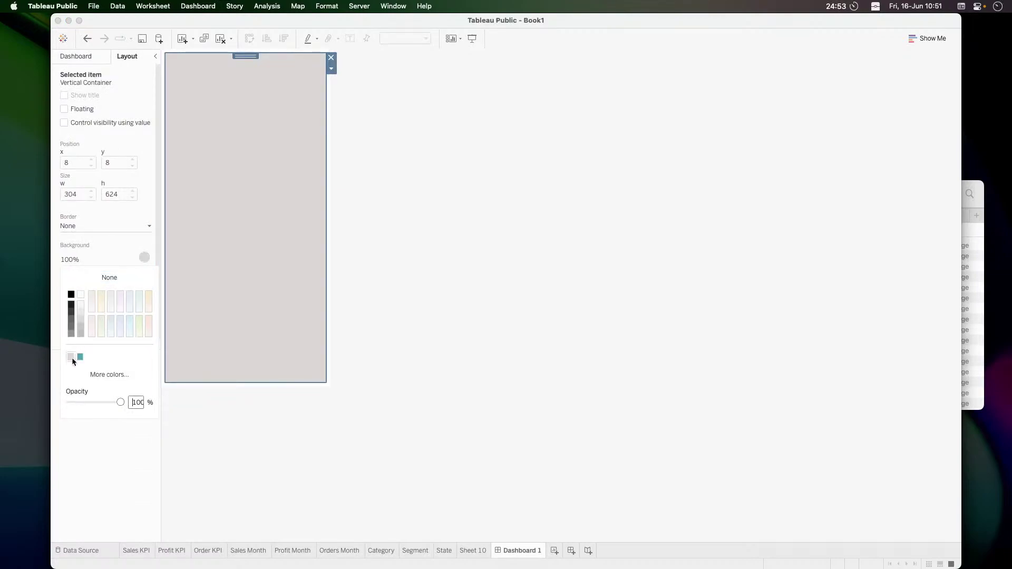
{"action": "left_click", "coordinate": [81, 309]}
{"action": "left_click", "coordinate": [80, 304]}
{"action": "left_click", "coordinate": [80, 316]}
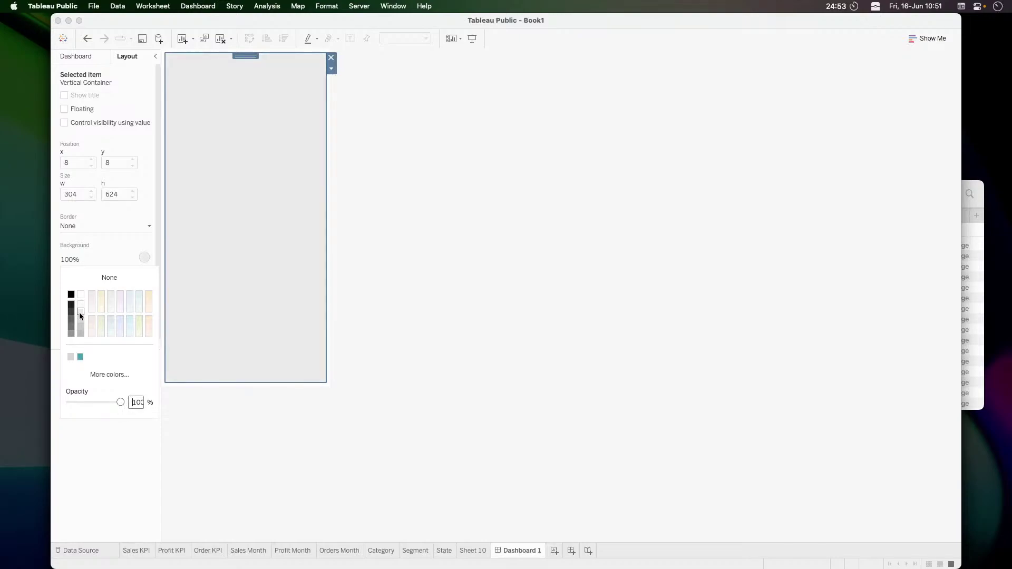
{"action": "left_click", "coordinate": [198, 446]}
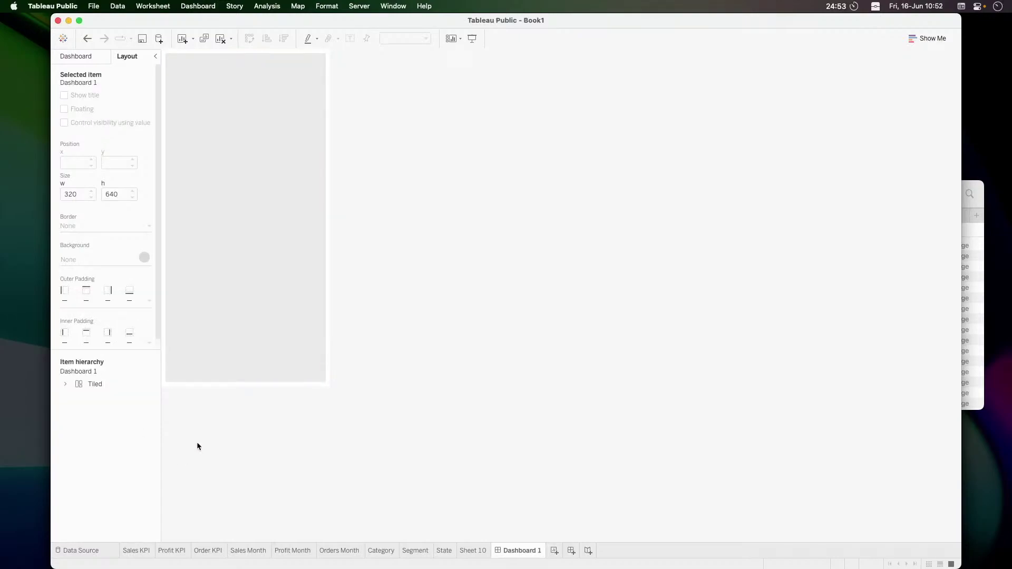
Set the outer padding of the dashboard's Tiled base container to 0 on all sides
{"action": "left_click", "coordinate": [171, 384]}
{"action": "left_click", "coordinate": [106, 305]}
{"action": "left_click", "coordinate": [111, 341]}
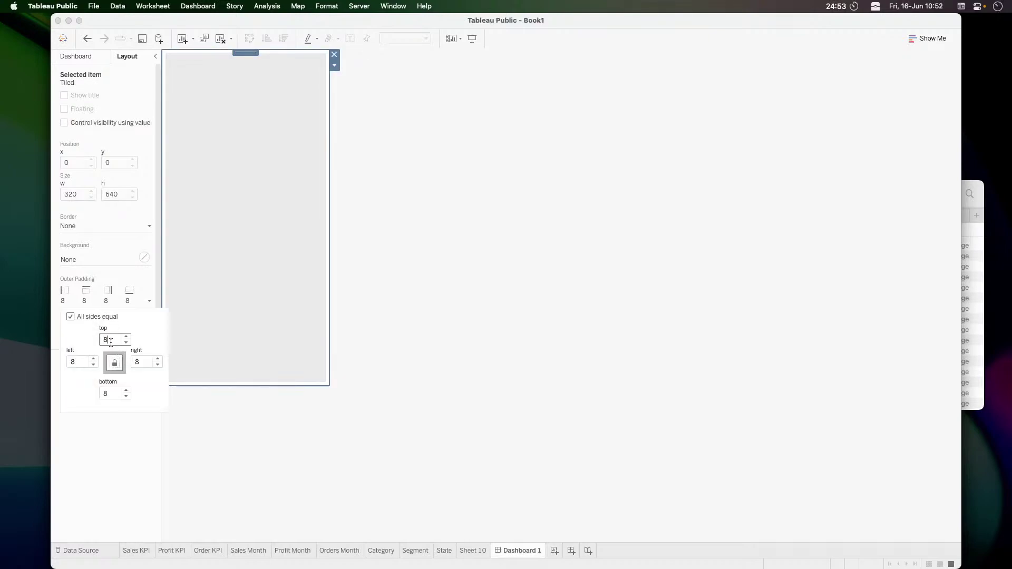
{"action": "key", "text": "BackSpace"}
{"action": "type", "text": "0"}
Set the vertical container's inner padding to 8 on all sides
{"action": "left_click", "coordinate": [195, 255]}
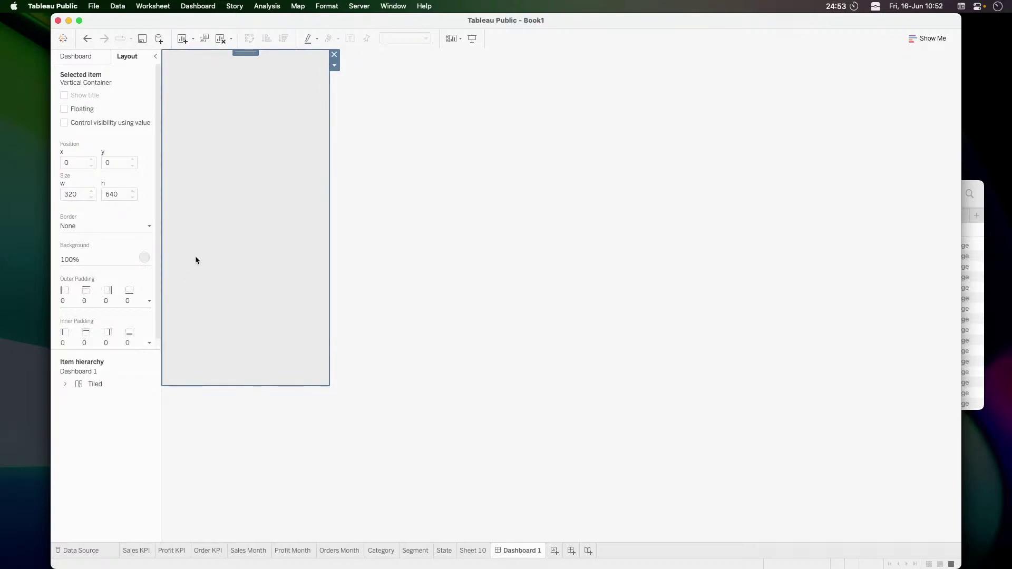
{"action": "left_click", "coordinate": [101, 343]}
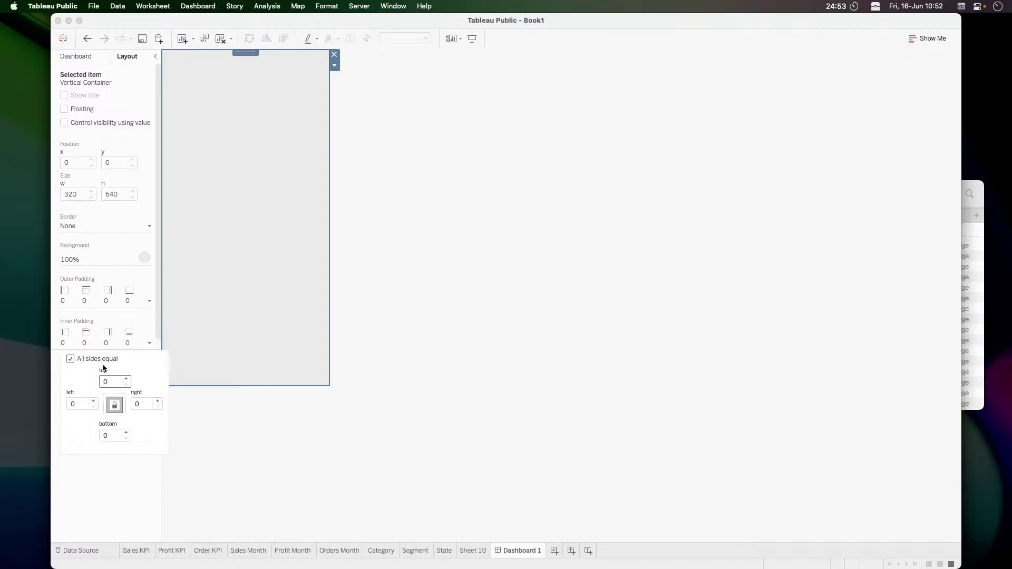
{"action": "type", "text": "8"}
{"action": "left_click", "coordinate": [220, 192]}
Add a centred text object reading "#WOW2023 | 24 | Mobile KPI App" as the title inside the vertical container
{"action": "key", "text": "super+Tab"}
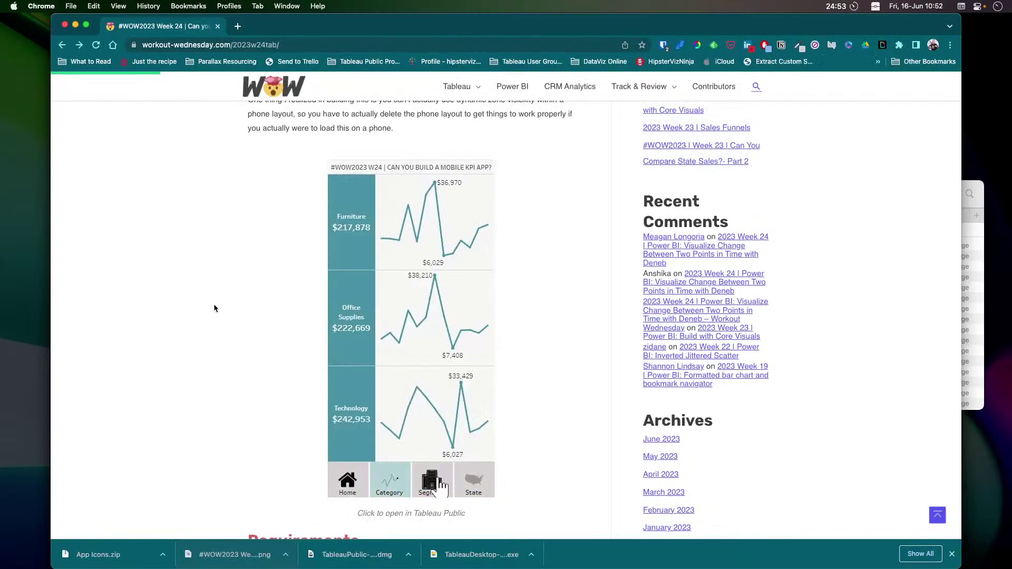
{"action": "key", "text": "super+Tab"}
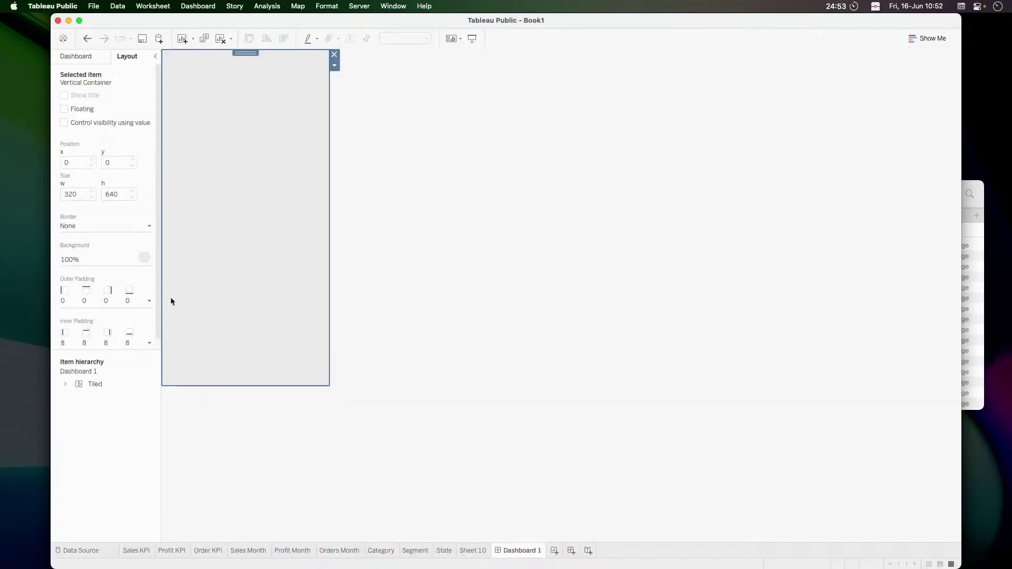
{"action": "left_click", "coordinate": [78, 57]}
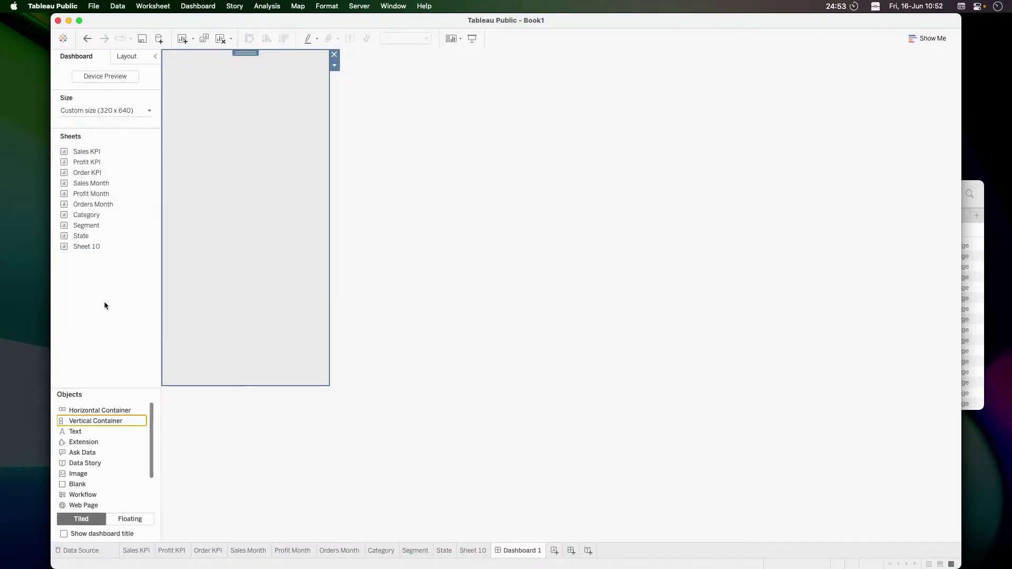
{"action": "left_click_drag", "start_coordinate": [92, 410], "coordinate": [265, 169]}
{"action": "left_click", "coordinate": [577, 232]}
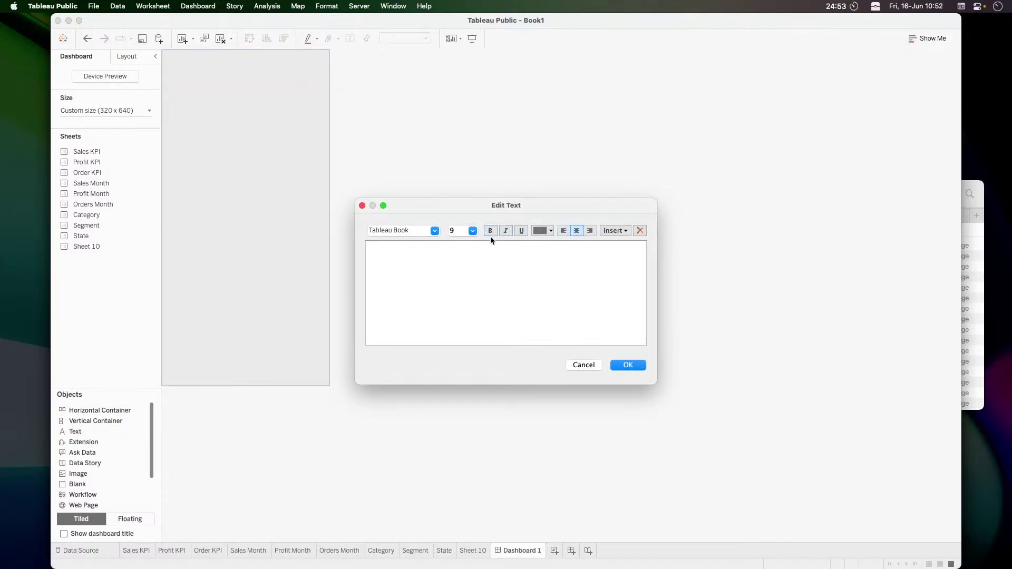
{"action": "type", "text": "#WOW2023 | 24 | Mobile KPI App"}
{"action": "left_click", "coordinate": [627, 366]}
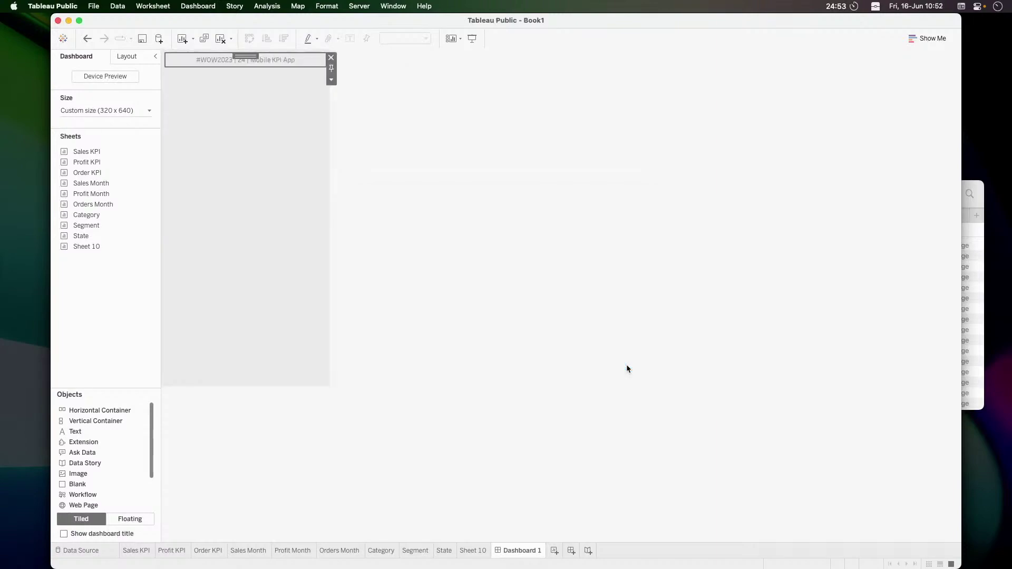
Change the dashboard title text to black and a larger font size
{"action": "key", "text": "super+Tab"}
{"action": "key", "text": "super+Tab"}
{"action": "double_click", "coordinate": [221, 60]}
{"action": "triple_click", "coordinate": [546, 258]}
{"action": "left_click", "coordinate": [546, 230]}
{"action": "left_click", "coordinate": [537, 242]}
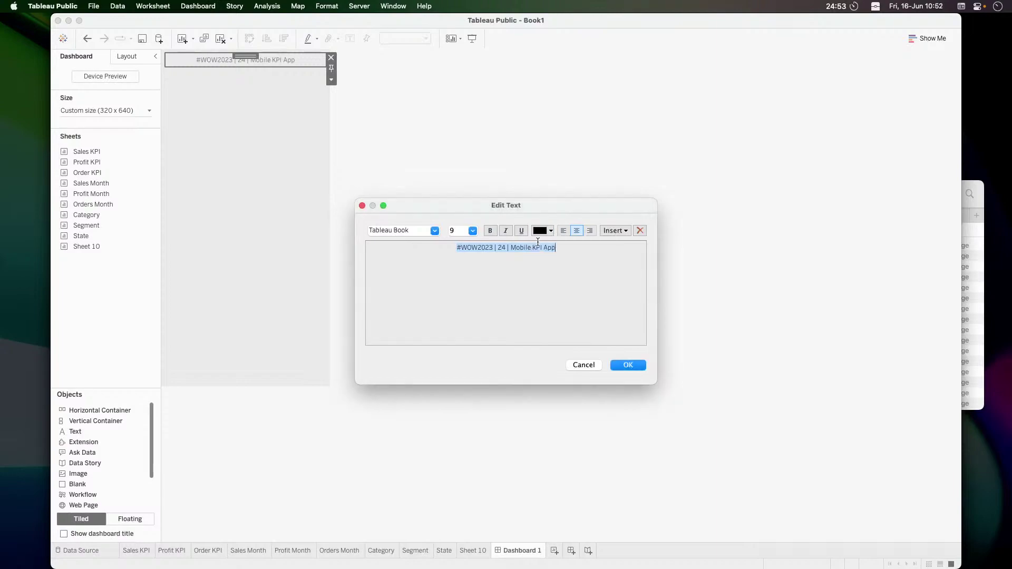
{"action": "left_click", "coordinate": [473, 231]}
{"action": "left_click", "coordinate": [458, 251]}
{"action": "left_click", "coordinate": [628, 366]}
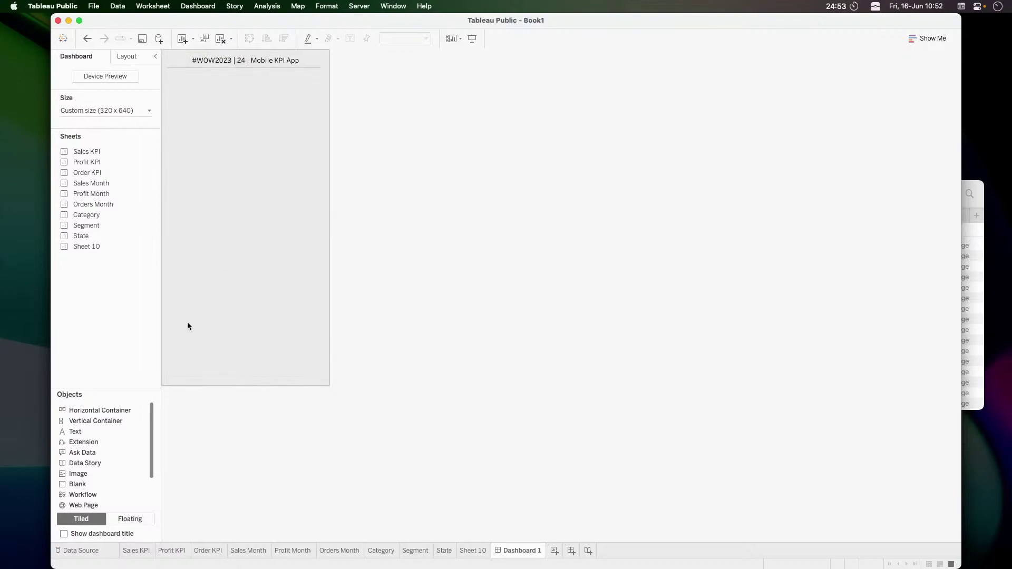
Compare with the reference app and add a vertical container filling the space below the dashboard title
{"action": "key", "text": "super+Tab"}
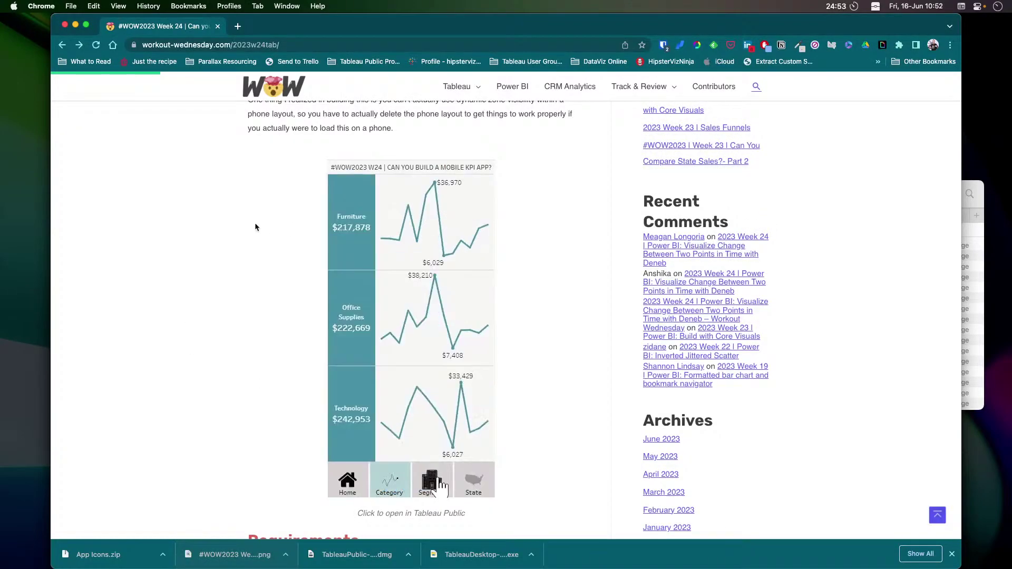
{"action": "key", "text": "super+Tab"}
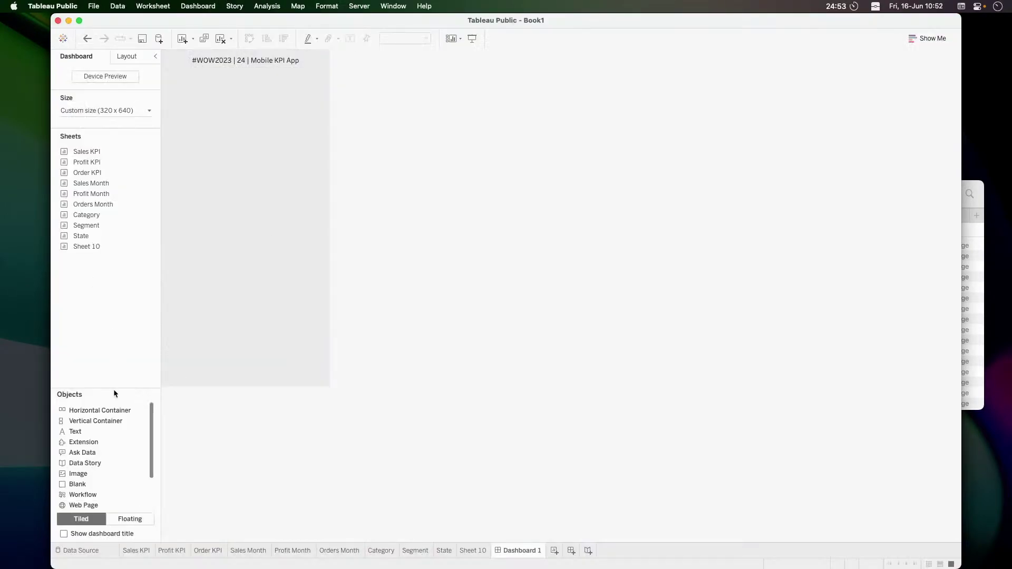
{"action": "left_click_drag", "start_coordinate": [103, 420], "coordinate": [247, 132]}
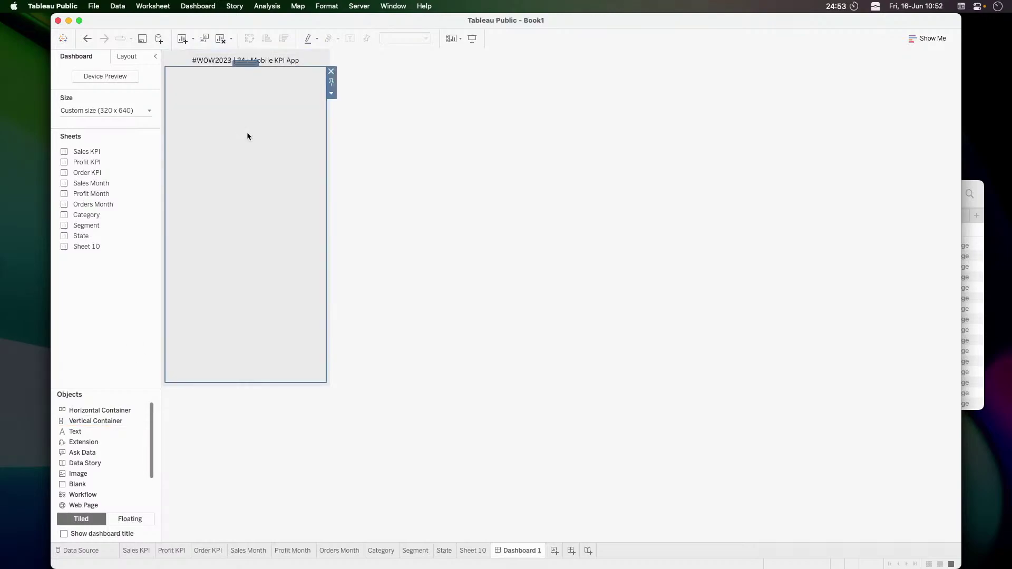
Stack the Sales KPI, Sales Month, Profit KPI, Profit Month, Order KPI and Orders Month sheets in the container below the title
{"action": "double_click", "coordinate": [103, 153]}
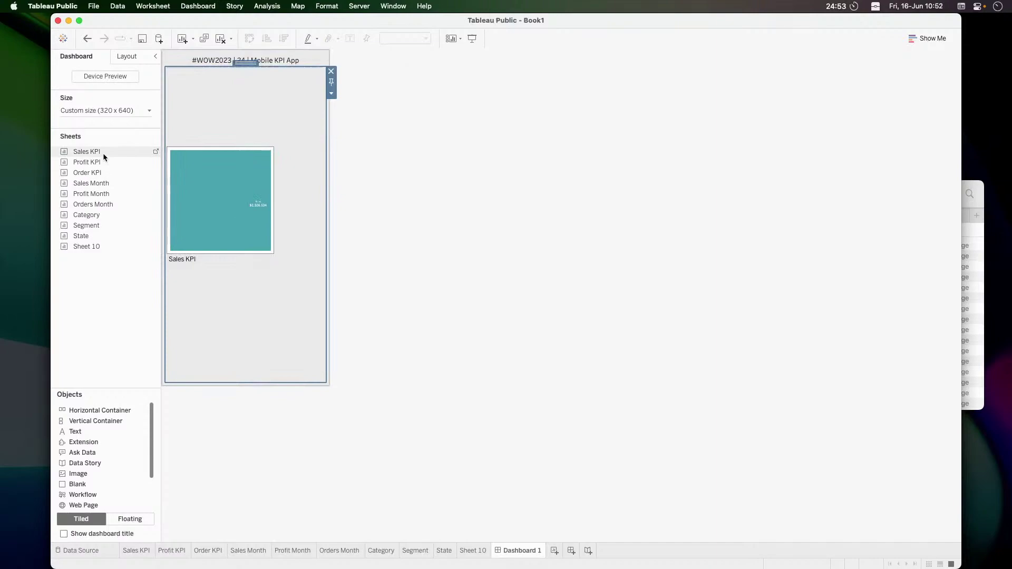
{"action": "left_click_drag", "start_coordinate": [103, 153], "coordinate": [255, 124]}
{"action": "left_click_drag", "start_coordinate": [105, 183], "coordinate": [249, 280]}
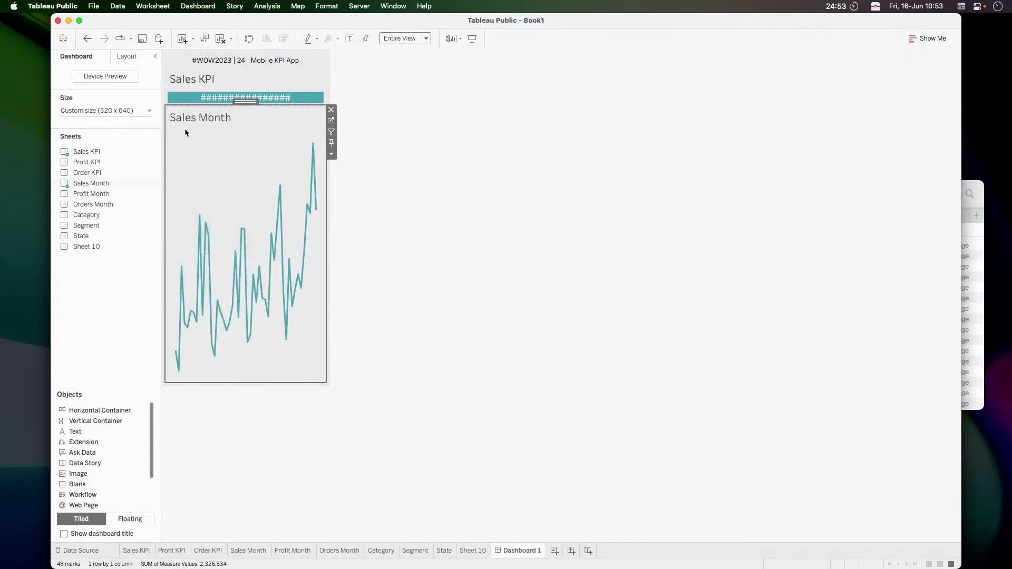
{"action": "left_click_drag", "start_coordinate": [91, 163], "coordinate": [242, 315]}
{"action": "left_click_drag", "start_coordinate": [98, 195], "coordinate": [244, 371]}
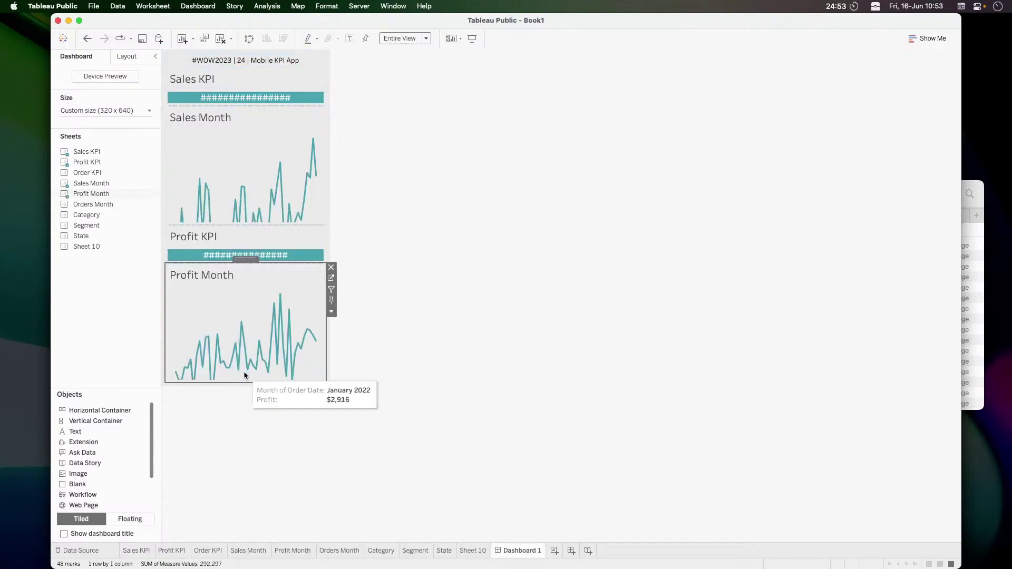
{"action": "left_click_drag", "start_coordinate": [87, 173], "coordinate": [233, 351]}
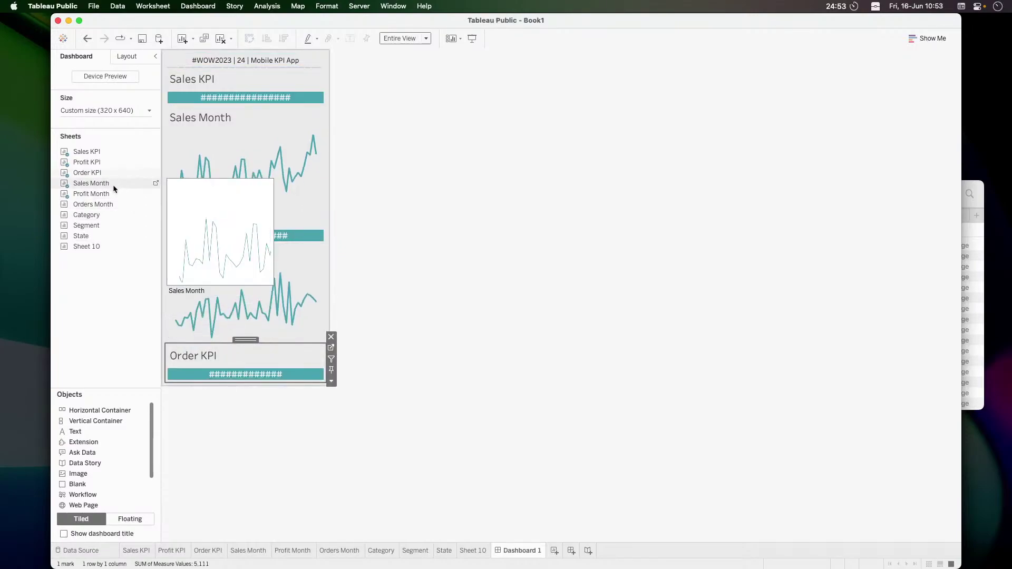
{"action": "left_click_drag", "start_coordinate": [106, 204], "coordinate": [230, 371]}
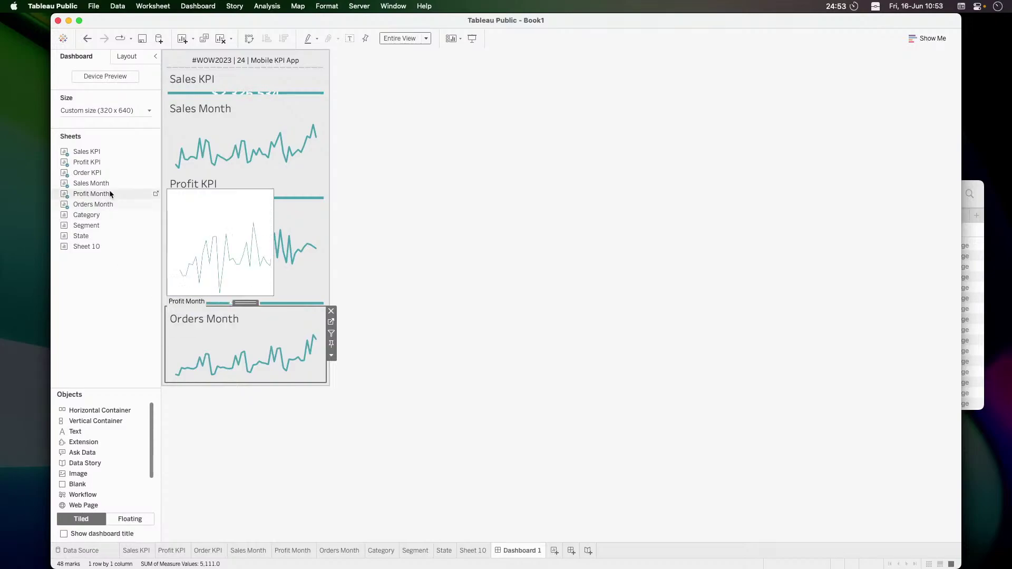
Place the icon navigation sheet, Sheet 10, across the bottom of the dashboard and try to resize it
{"action": "mouse_move", "coordinate": [102, 187]}
{"action": "mouse_move", "coordinate": [105, 248]}
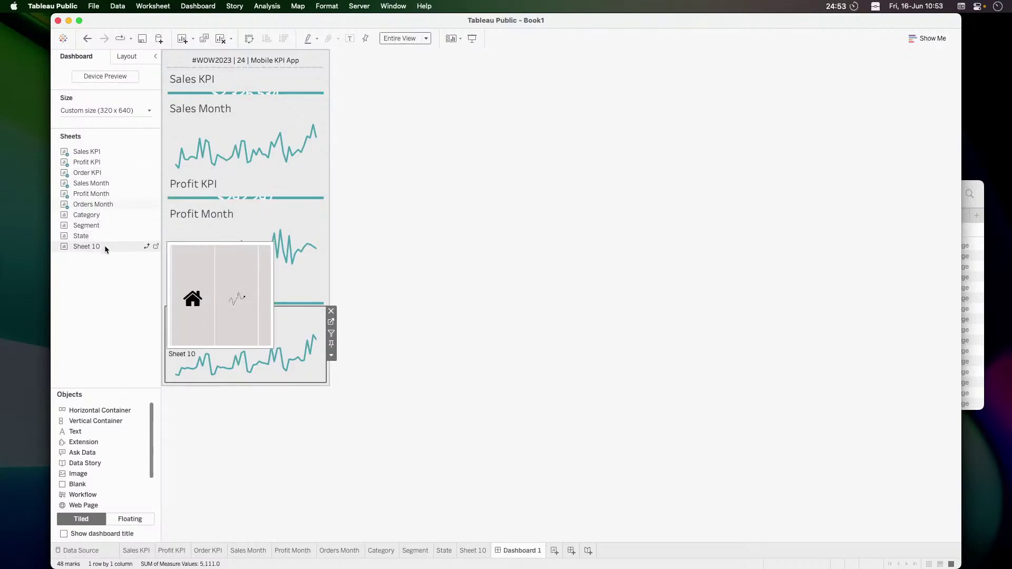
{"action": "left_click_drag", "start_coordinate": [105, 246], "coordinate": [249, 388]}
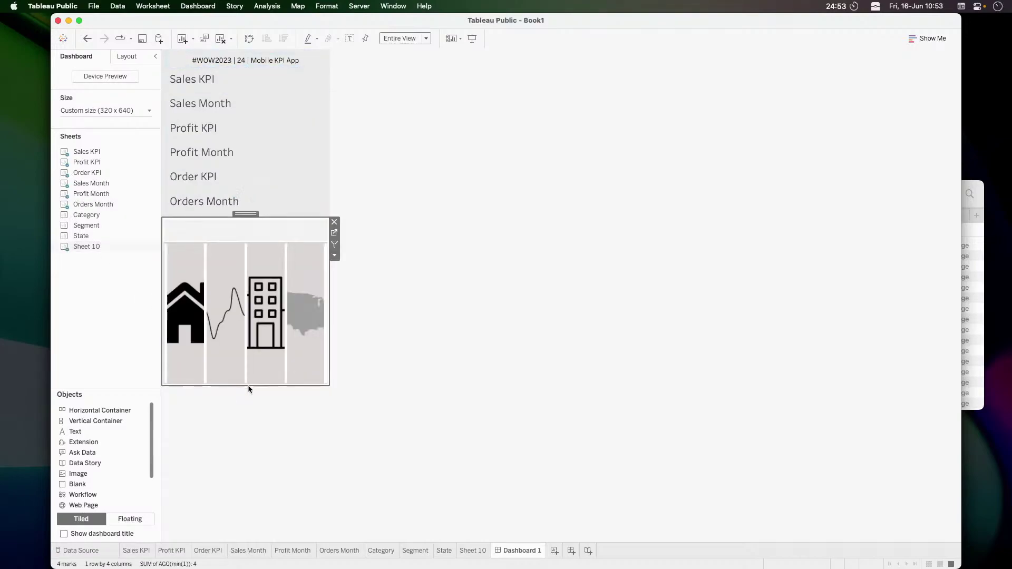
{"action": "left_click", "coordinate": [422, 313]}
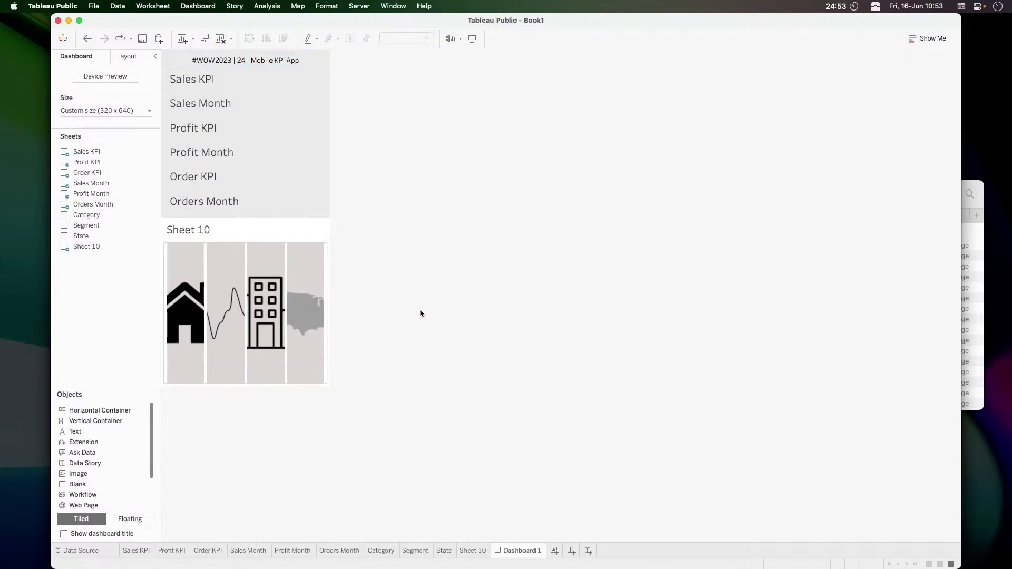
{"action": "left_click", "coordinate": [253, 230]}
{"action": "left_click_drag", "start_coordinate": [228, 226], "coordinate": [242, 212]}
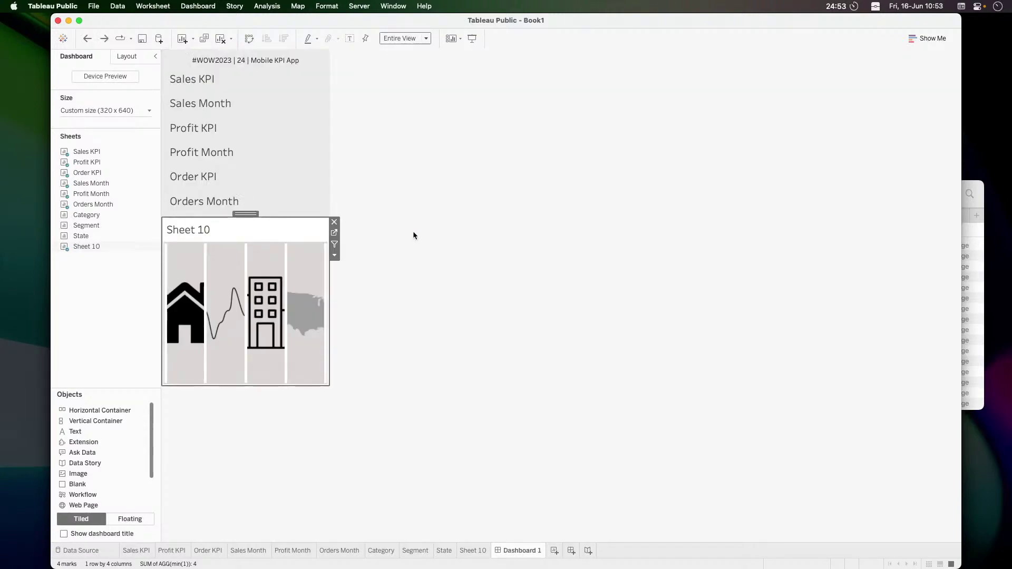
Undo the sheet placements until the container below the title is empty again
{"action": "key", "text": "super+z"}
{"action": "key", "text": "super+z"}
{"action": "key", "text": "super+z"}
{"action": "key", "text": "super+z"}
{"action": "key", "text": "super+z"}
{"action": "key", "text": "super+z"}
{"action": "key", "text": "super+z"}
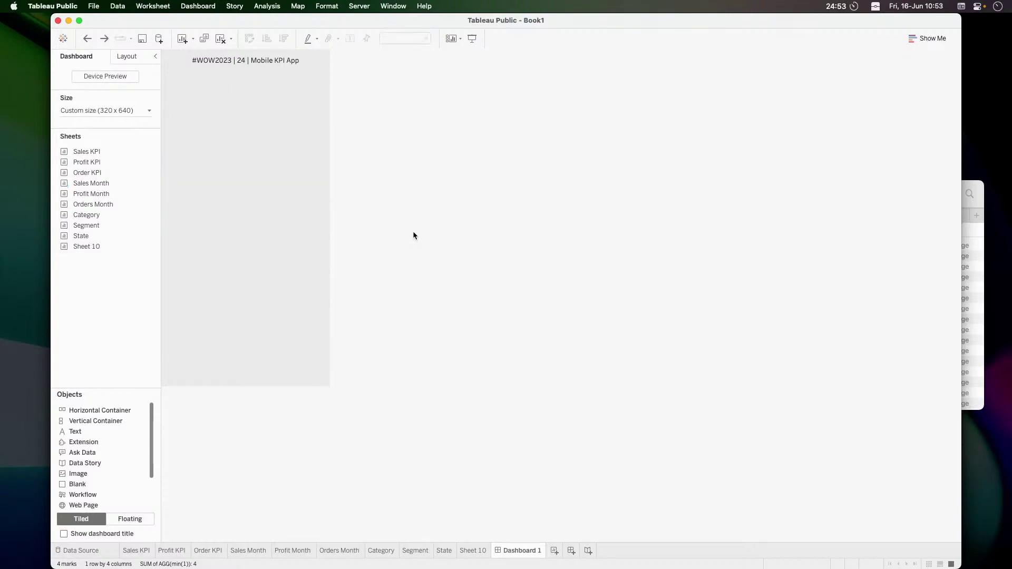
Examine the dashboard's item hierarchy, checking the outer vertical container, the title text and the nested vertical container
{"action": "left_click", "coordinate": [128, 57]}
{"action": "left_click", "coordinate": [66, 383]}
{"action": "left_click", "coordinate": [239, 261]}
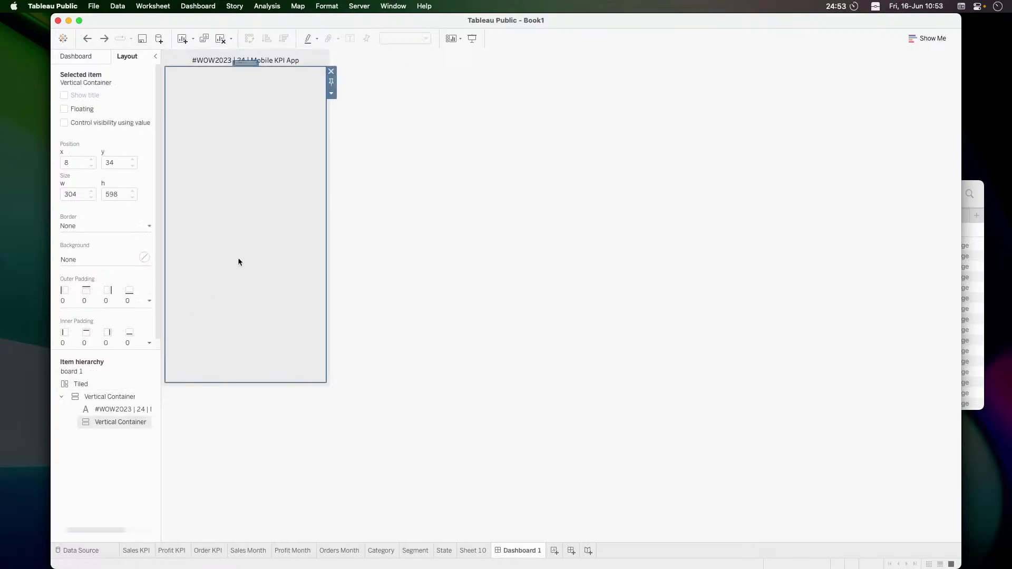
{"action": "left_click", "coordinate": [93, 409]}
{"action": "scroll", "coordinate": [95, 401], "scroll_direction": "right", "scroll_amount": 1}
{"action": "left_click", "coordinate": [100, 396]}
{"action": "scroll", "coordinate": [100, 395], "scroll_direction": "left", "scroll_amount": 1}
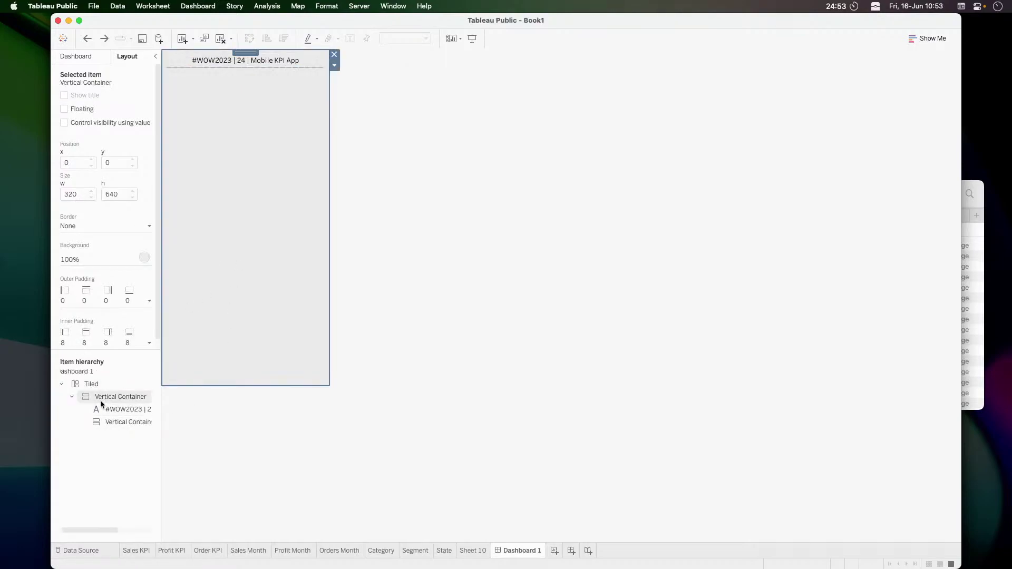
{"action": "left_click", "coordinate": [108, 411]}
{"action": "scroll", "coordinate": [108, 411], "scroll_direction": "right", "scroll_amount": 1}
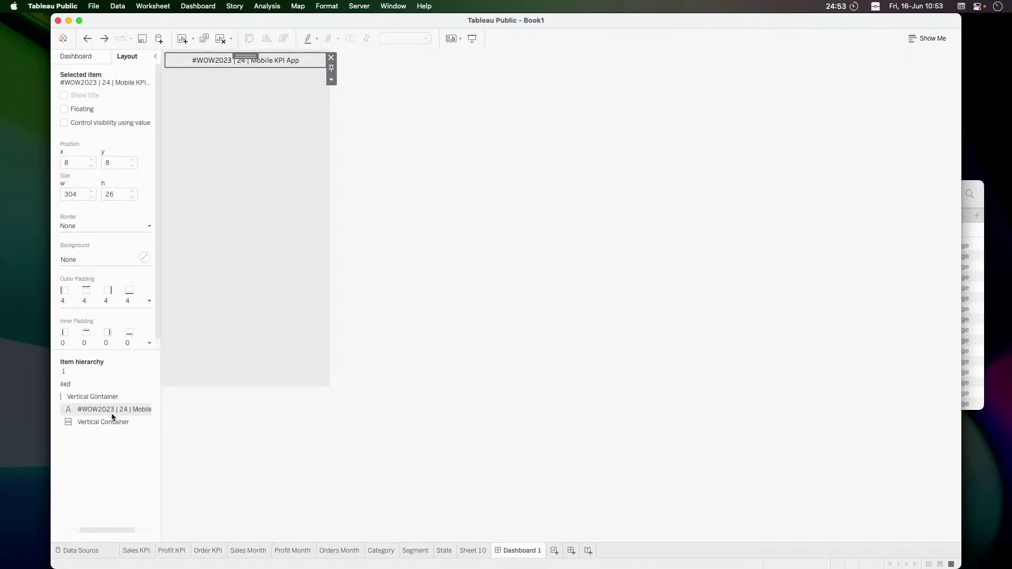
{"action": "left_click", "coordinate": [111, 423]}
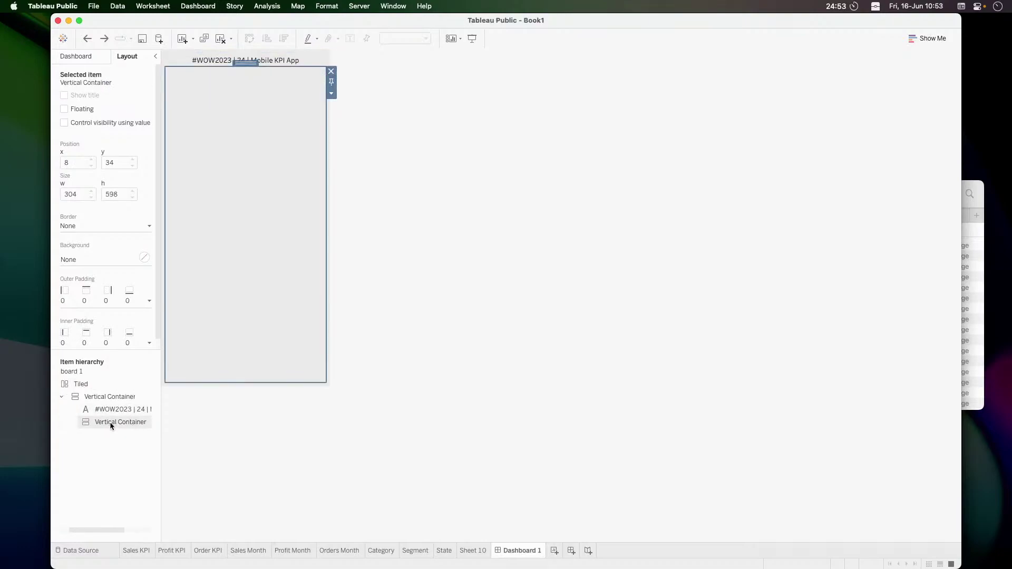
Add a horizontal container across the full width at the bottom of the dashboard, outside the vertical container
{"action": "left_click", "coordinate": [76, 56]}
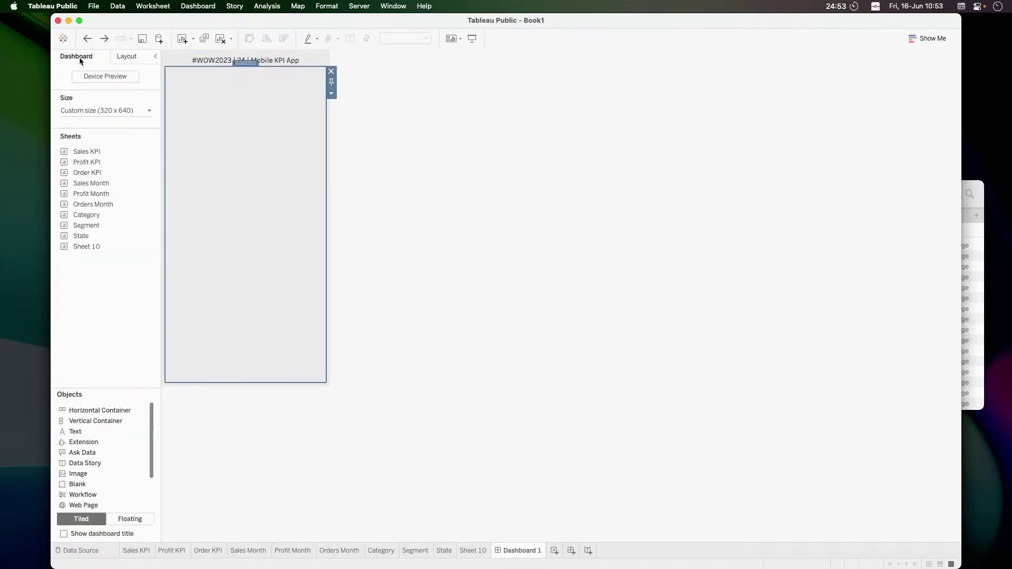
{"action": "left_click_drag", "start_coordinate": [96, 413], "coordinate": [228, 385]}
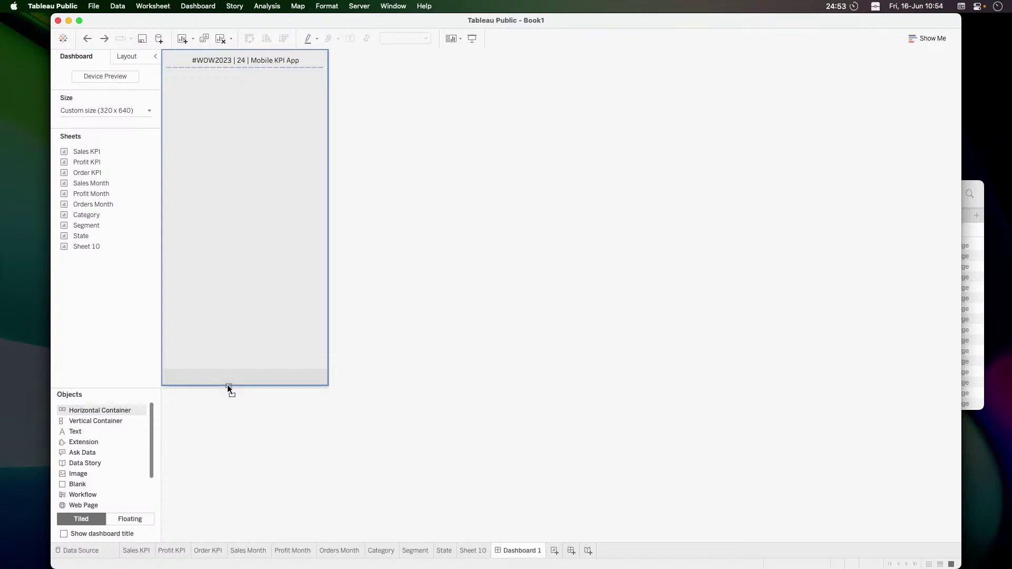
{"action": "left_click", "coordinate": [125, 57]}
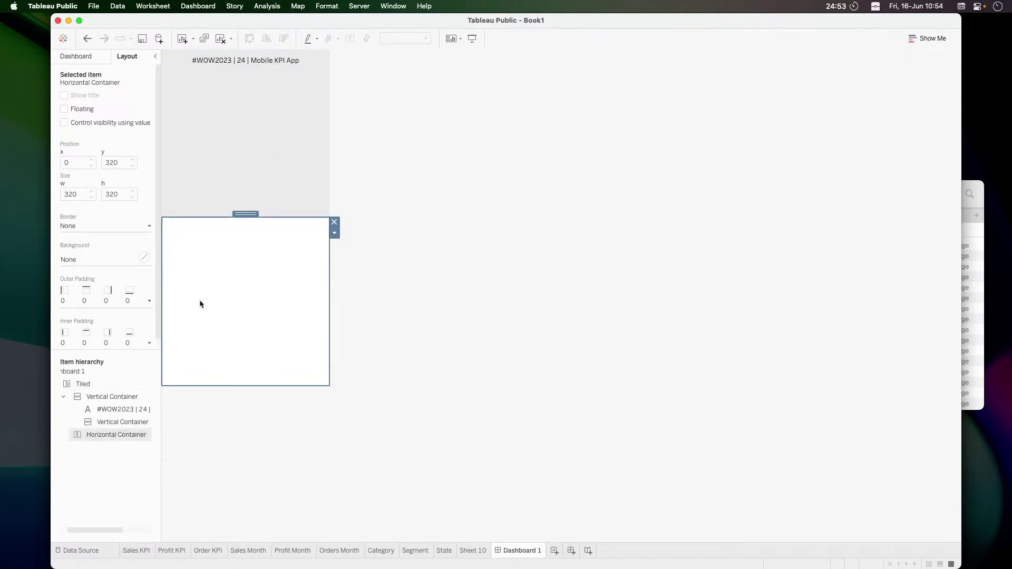
{"action": "mouse_move", "coordinate": [246, 214]}
{"action": "left_mouse_down"}
{"action": "mouse_move", "coordinate": [245, 198]}
{"action": "mouse_move", "coordinate": [245, 207]}
{"action": "left_mouse_up"}
{"action": "left_click", "coordinate": [238, 269]}
{"action": "key", "text": "super+z"}
Give the horizontal container a light grey background matching the vertical container, with no border
{"action": "left_click", "coordinate": [90, 227]}
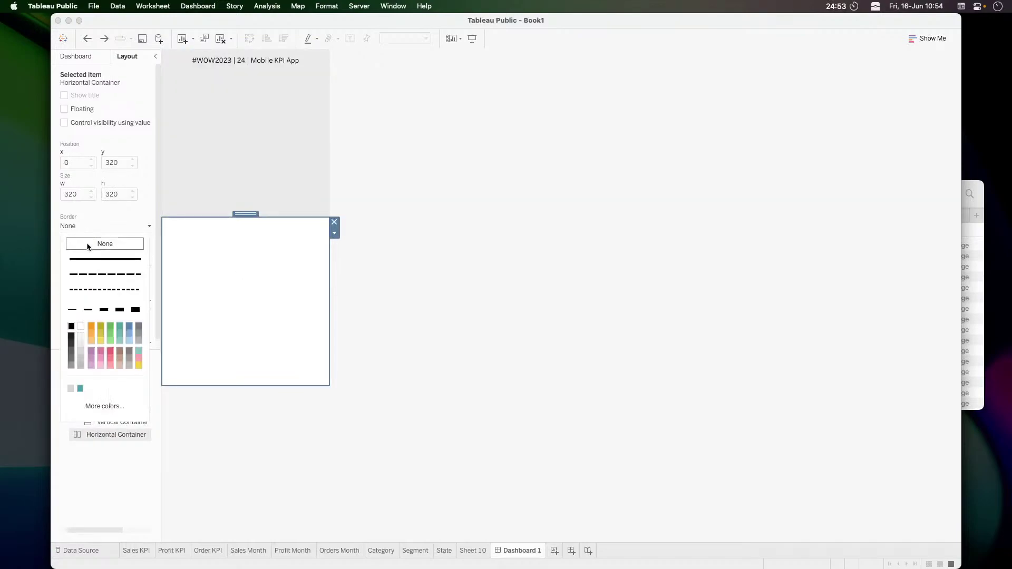
{"action": "left_click", "coordinate": [86, 234]}
{"action": "left_click", "coordinate": [72, 259]}
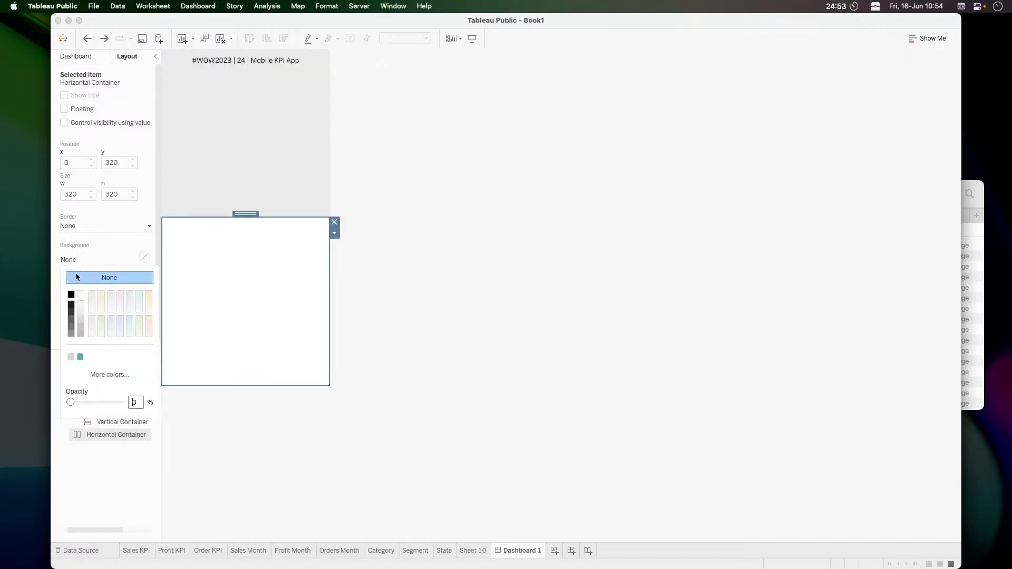
{"action": "left_click", "coordinate": [80, 312]}
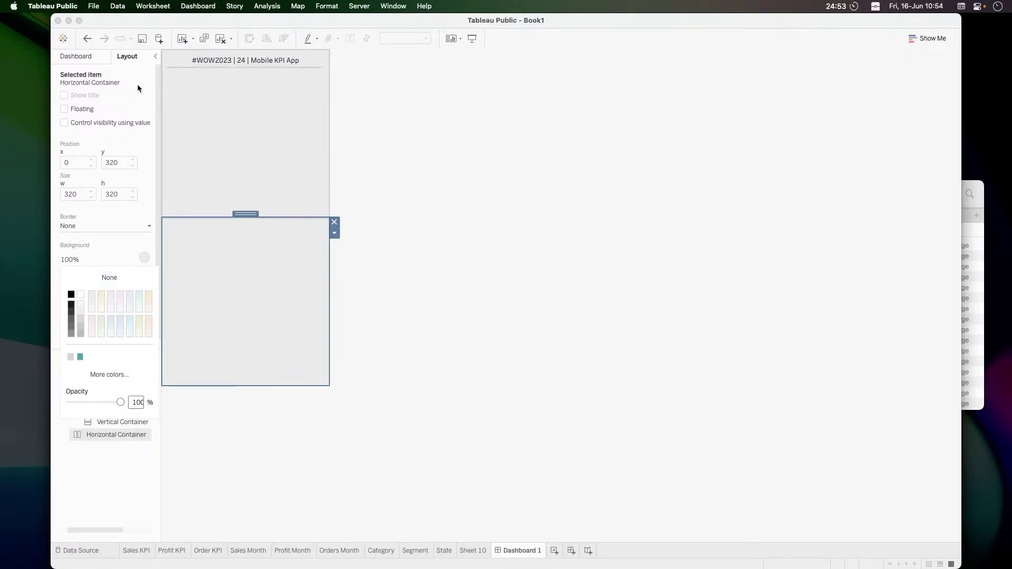
Place Sheet 10 in the horizontal container, hide its title and keep it fitted to Entire View
{"action": "left_click", "coordinate": [86, 55]}
{"action": "left_click_drag", "start_coordinate": [87, 246], "coordinate": [229, 287]}
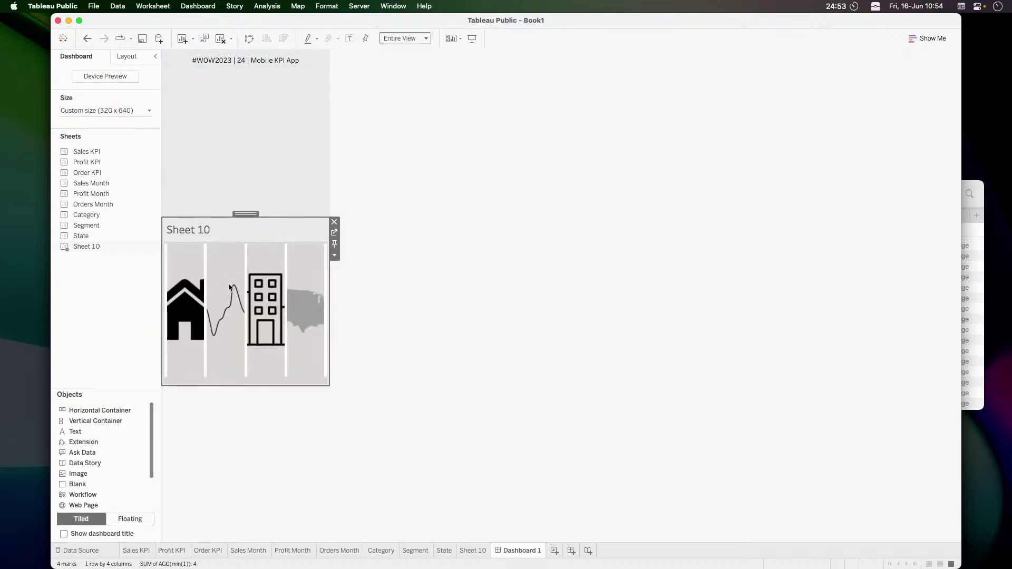
{"action": "right_click", "coordinate": [200, 238]}
{"action": "left_click", "coordinate": [214, 253]}
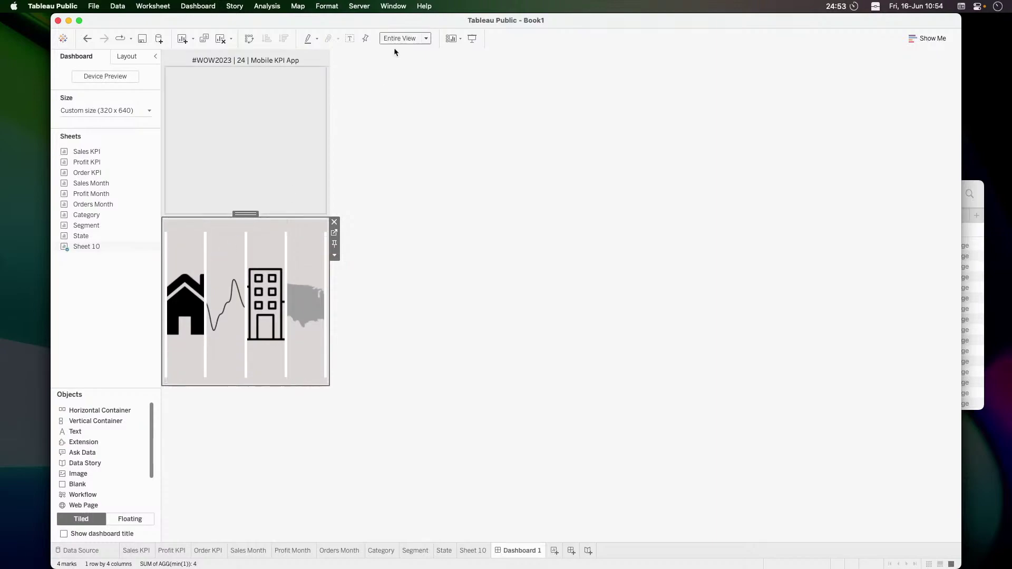
{"action": "left_click", "coordinate": [426, 38]}
{"action": "left_click", "coordinate": [406, 75]}
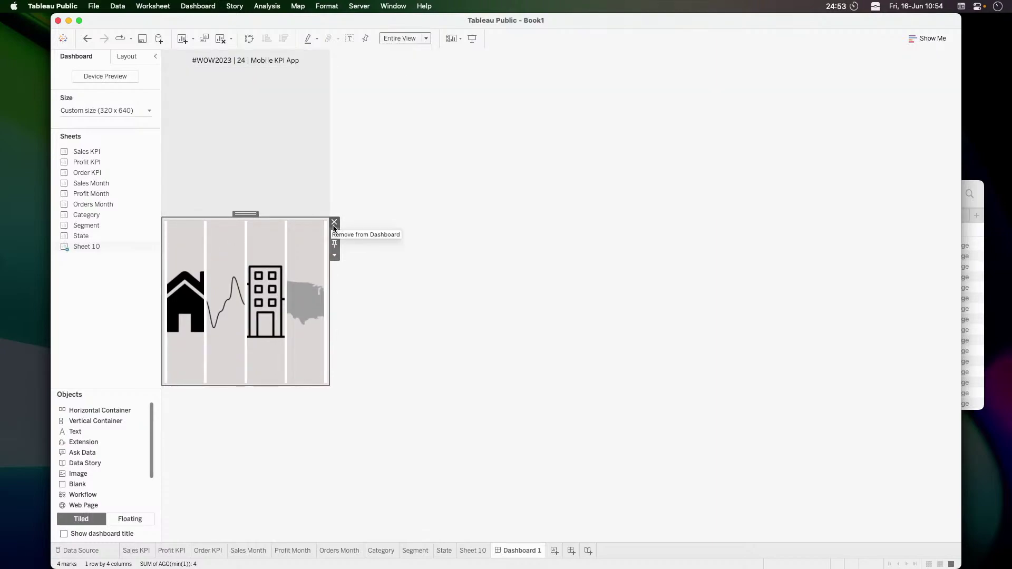
Reduce the size of all four icon marks on Sheet 10 and return to Dashboard 1
{"action": "left_click", "coordinate": [334, 232]}
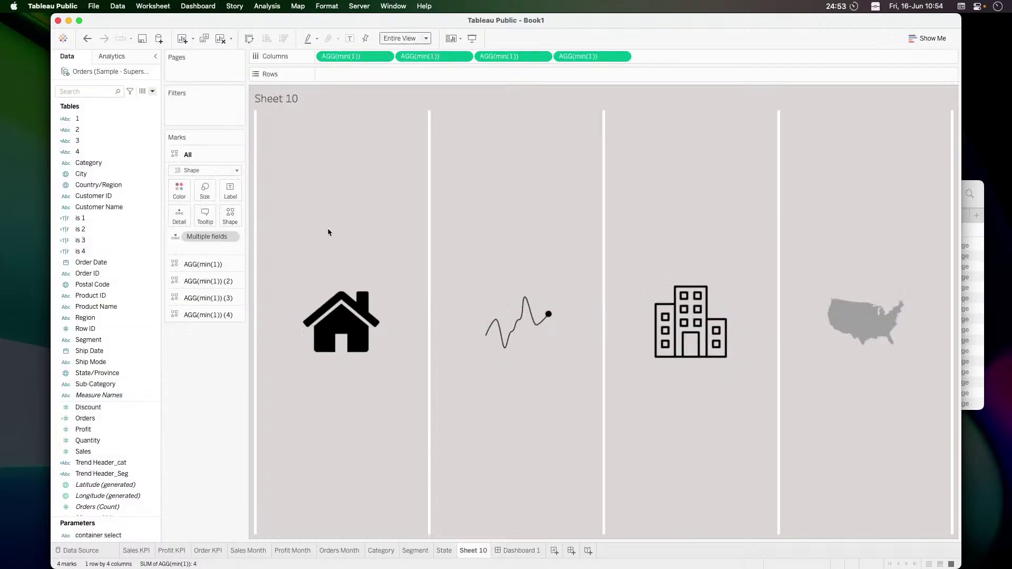
{"action": "left_click", "coordinate": [205, 191]}
{"action": "left_click", "coordinate": [269, 220]}
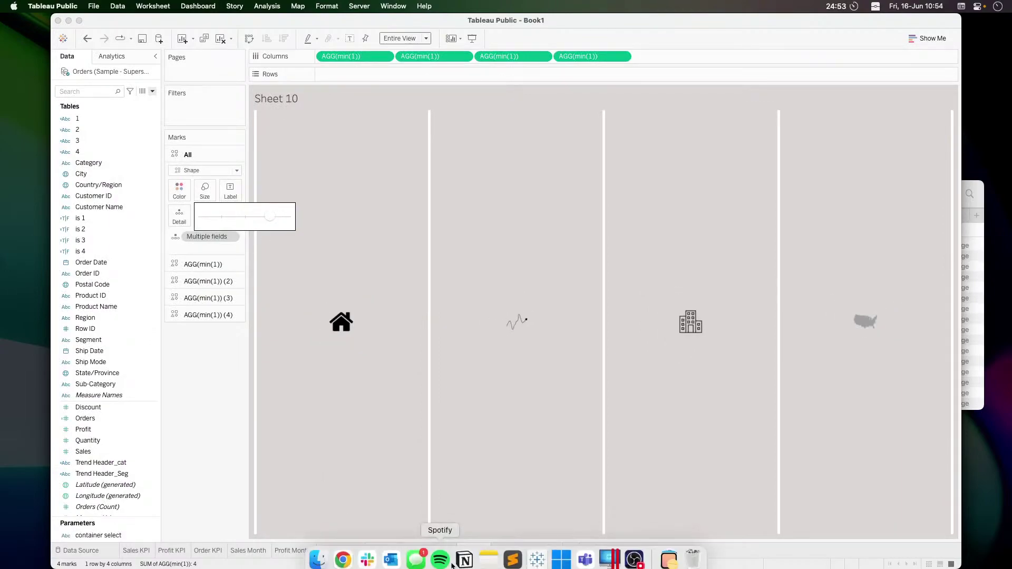
{"action": "left_click", "coordinate": [519, 551]}
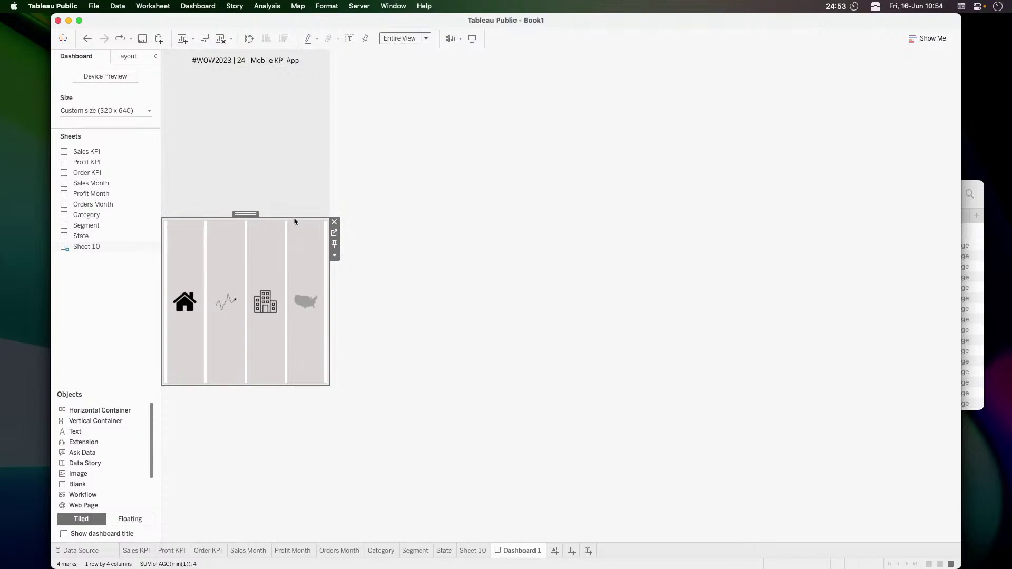
Set Sheet 10's outer padding to 0 on all sides in the dashboard
{"action": "left_click", "coordinate": [131, 55]}
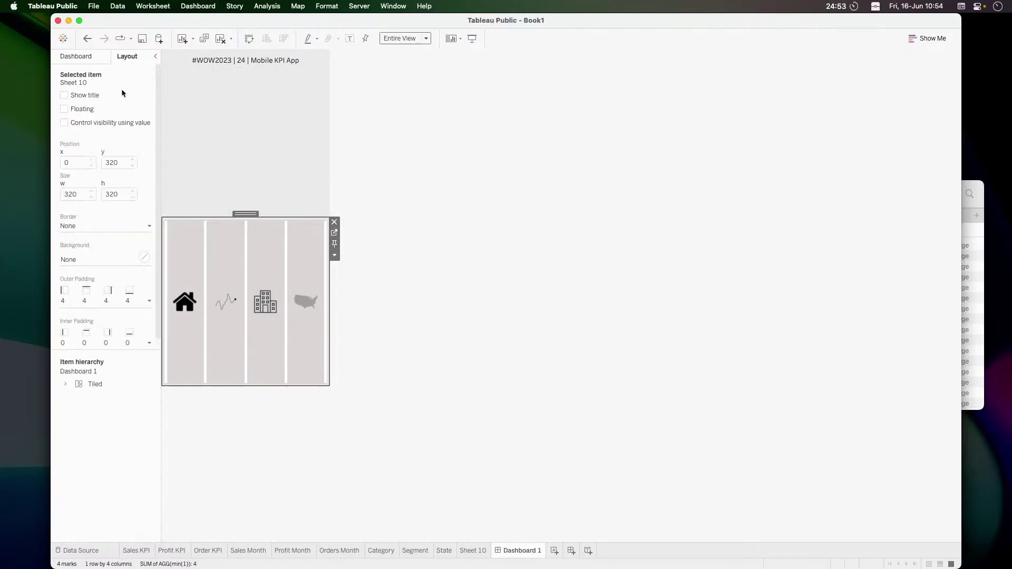
{"action": "left_click", "coordinate": [87, 301]}
{"action": "type", "text": "0"}
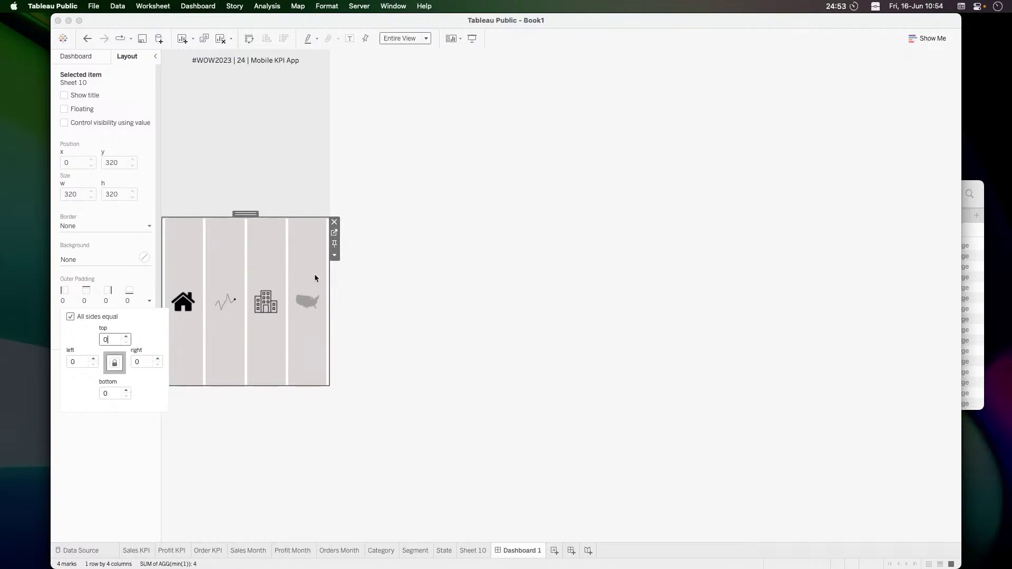
{"action": "left_click", "coordinate": [390, 247]}
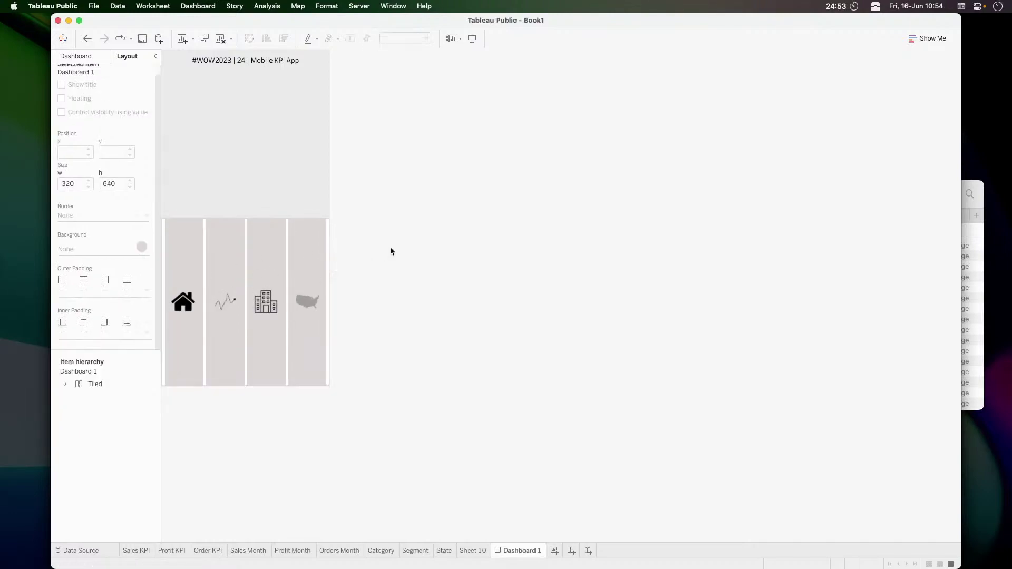
Try the Standard fit on Sheet 10 in the dashboard, then undo it
{"action": "left_click", "coordinate": [314, 239]}
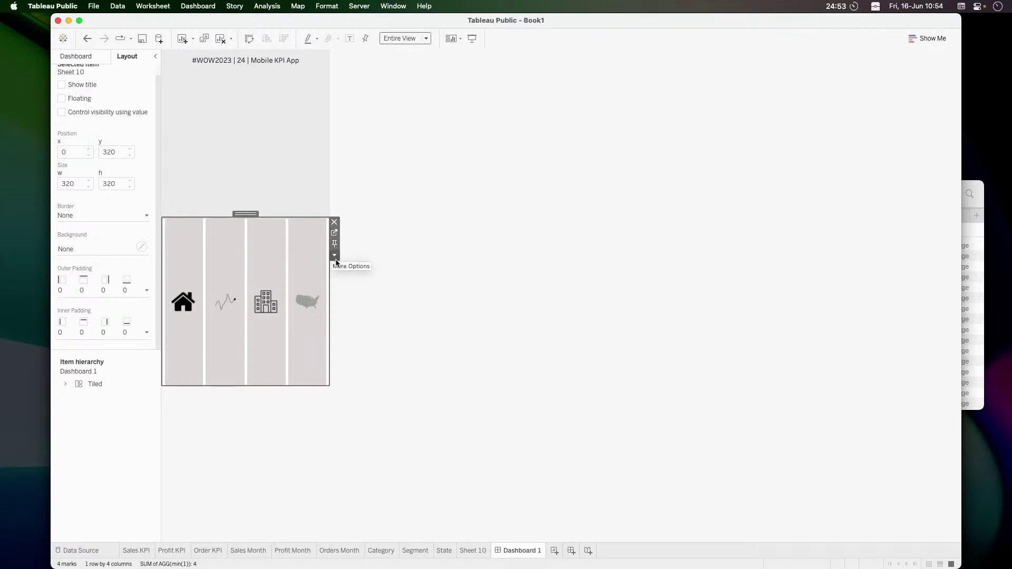
{"action": "left_click", "coordinate": [413, 39]}
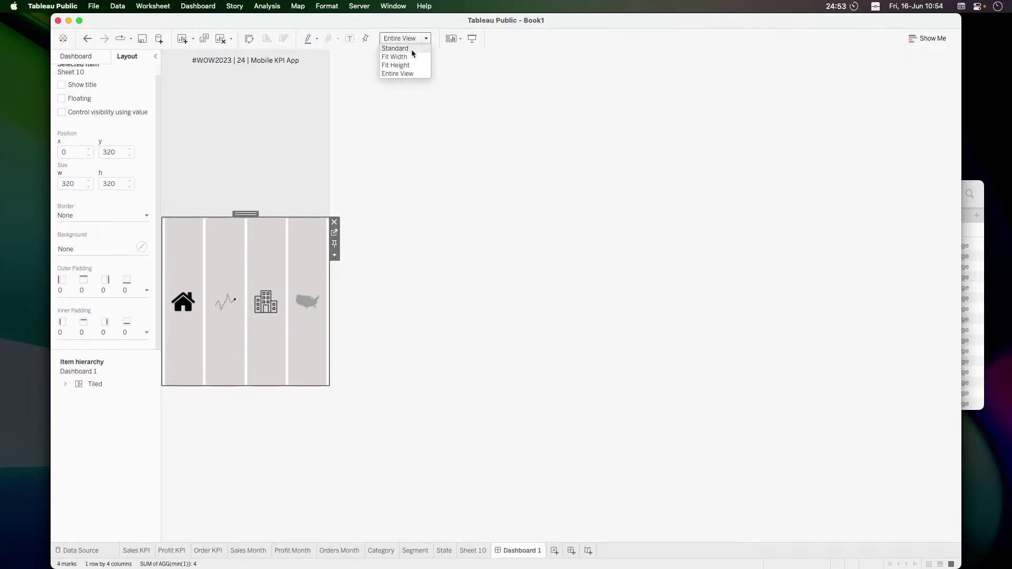
{"action": "left_click", "coordinate": [411, 48]}
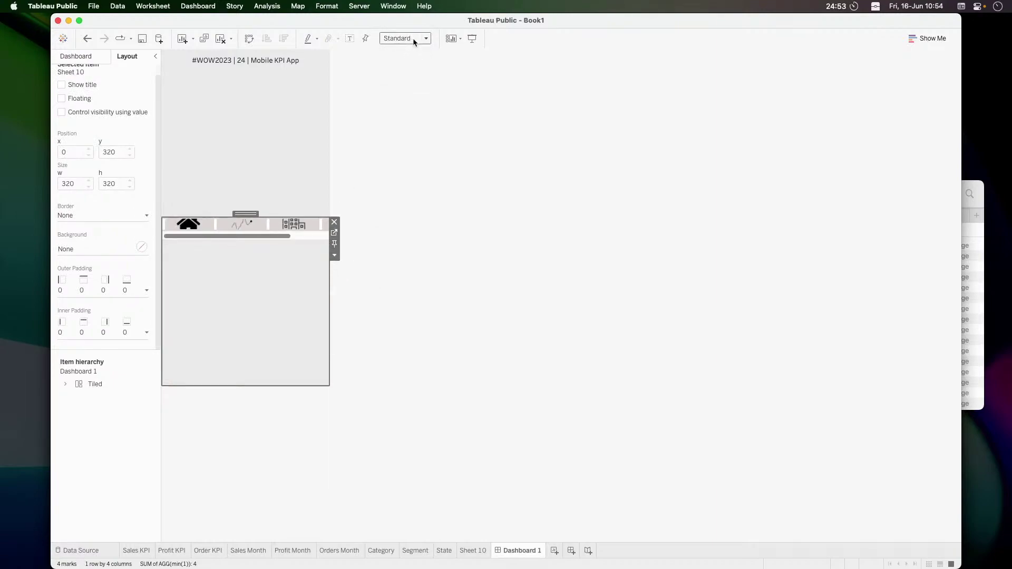
{"action": "key", "text": "super+z"}
Shrink the icon navigation area to a short bottom strip, leaving the nested vertical container above it 530 pixels high
{"action": "left_click_drag", "start_coordinate": [301, 218], "coordinate": [297, 350]}
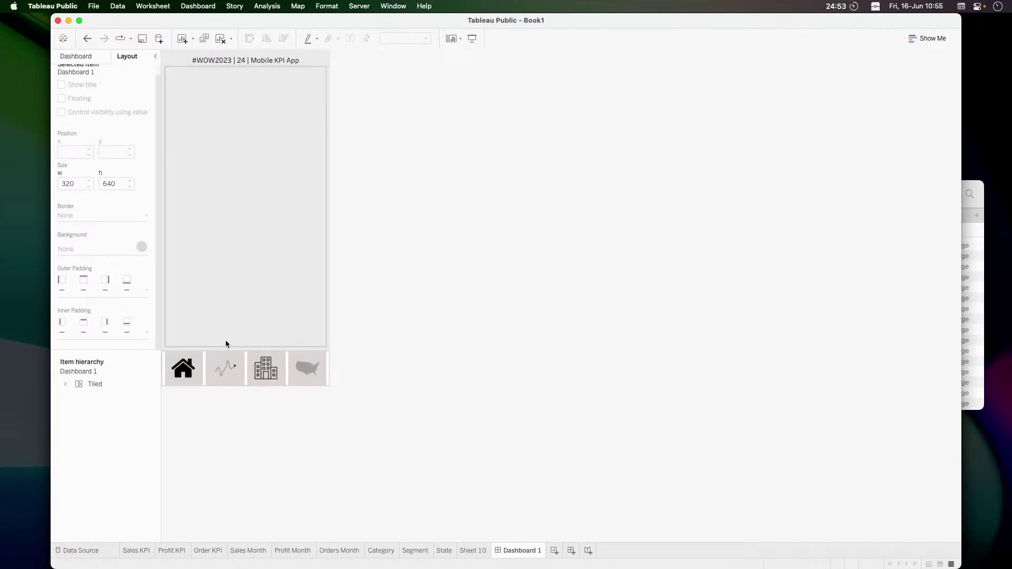
{"action": "left_click", "coordinate": [166, 344]}
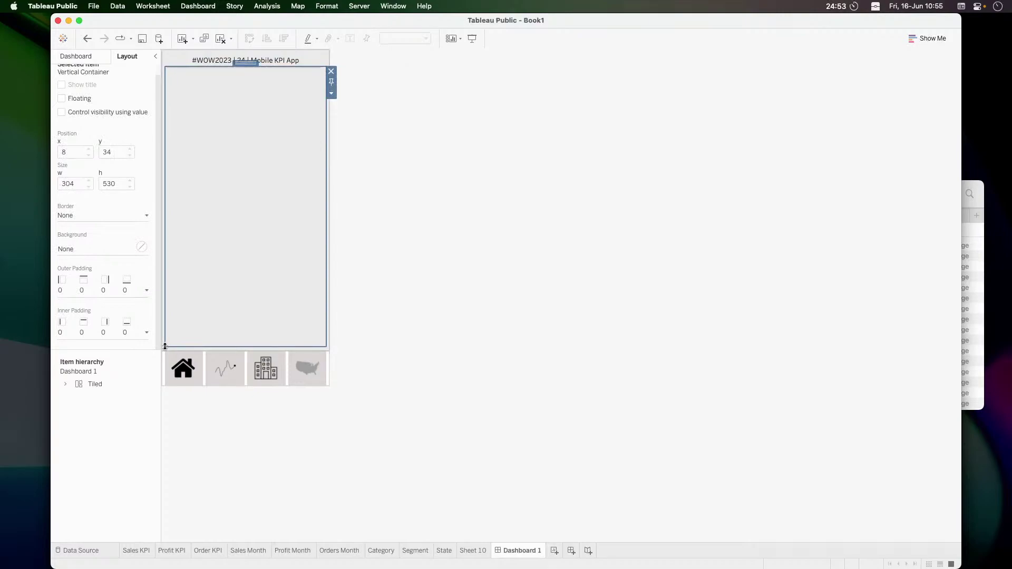
{"action": "left_click", "coordinate": [165, 350]}
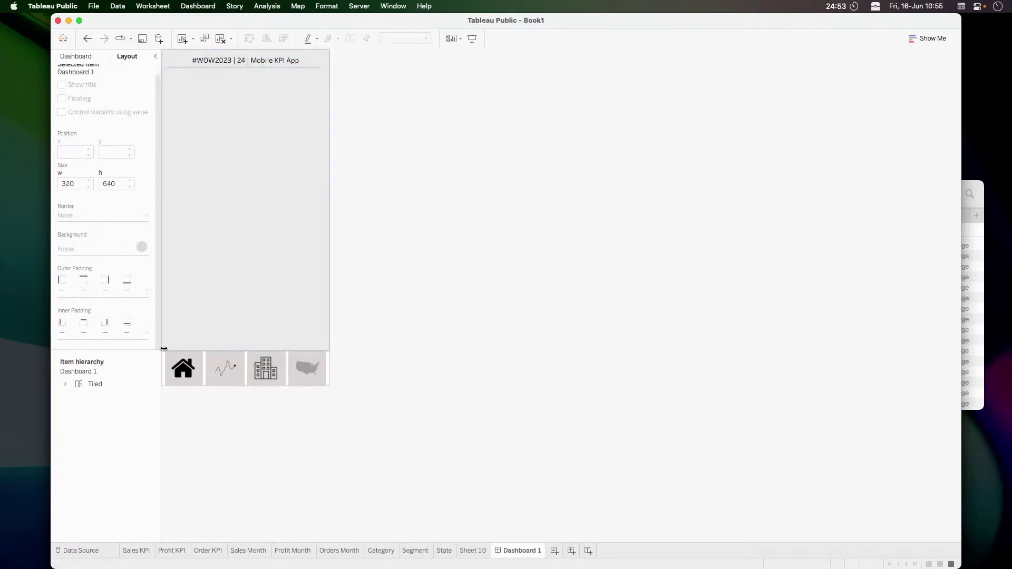
Try a thick white border around the Tiled root container, then set its border back to None
{"action": "left_click", "coordinate": [165, 358]}
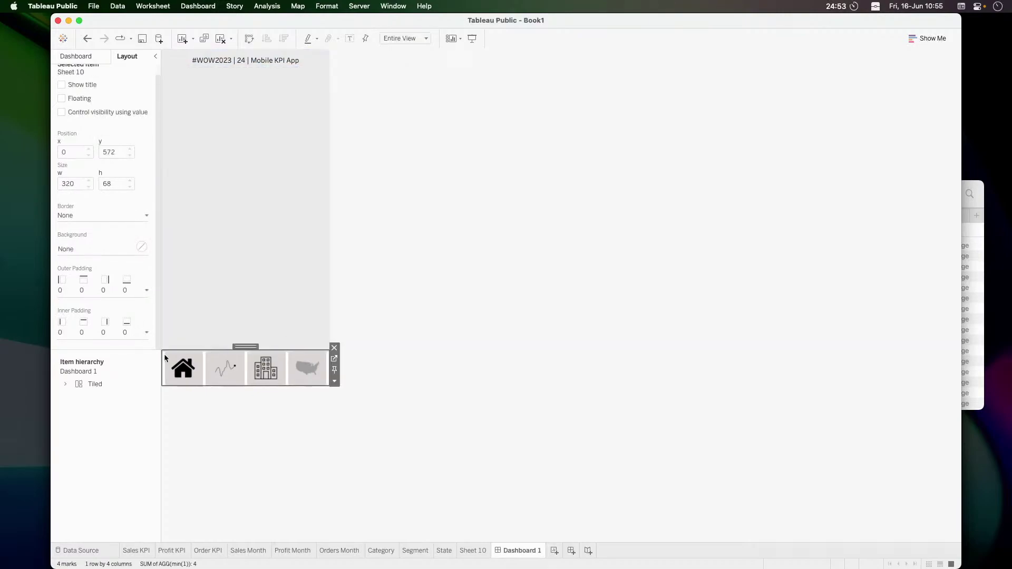
{"action": "double_click", "coordinate": [239, 347]}
{"action": "double_click", "coordinate": [239, 347]}
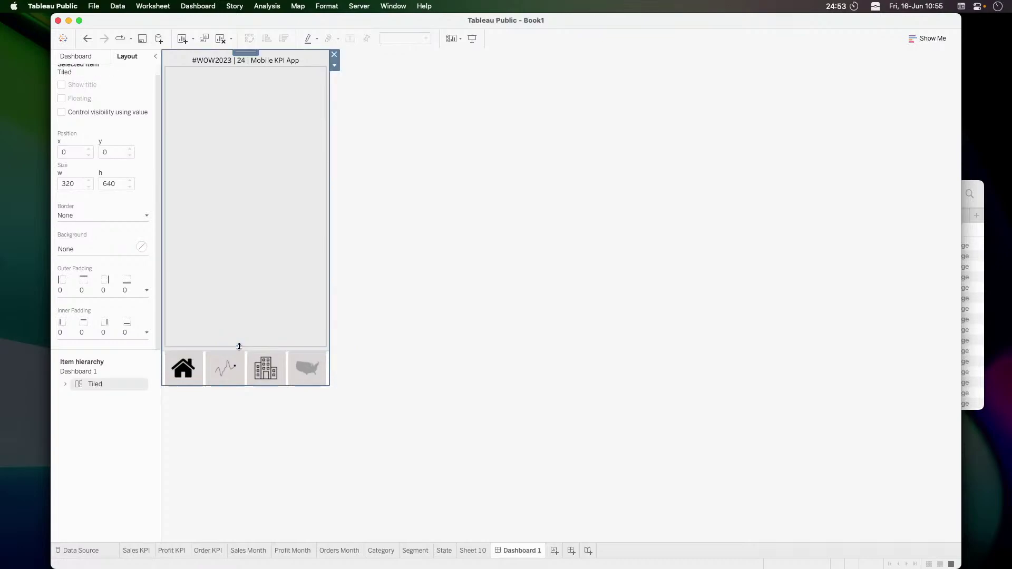
{"action": "left_click", "coordinate": [80, 218]}
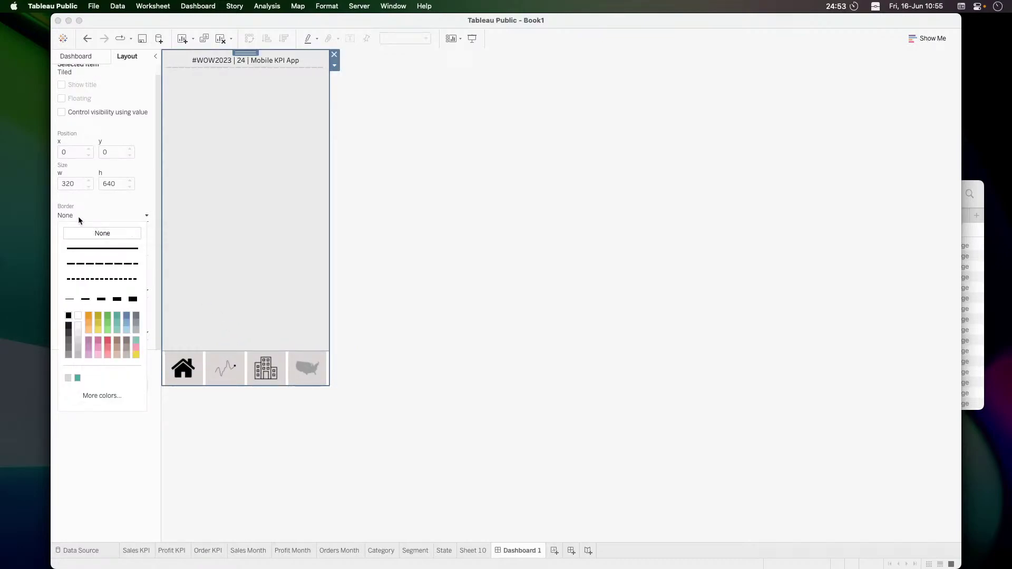
{"action": "left_click", "coordinate": [78, 317]}
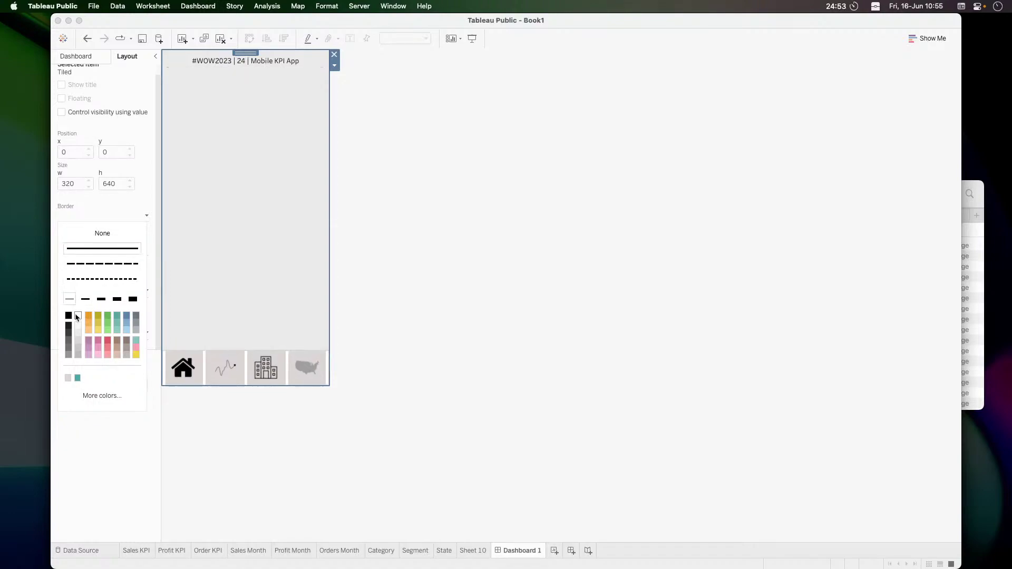
{"action": "left_click", "coordinate": [130, 300]}
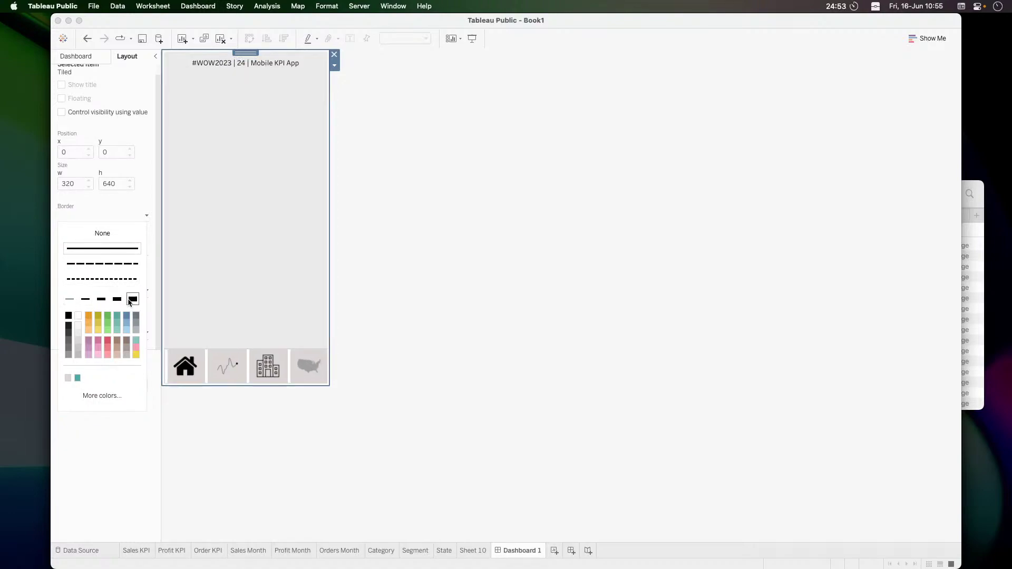
{"action": "left_click", "coordinate": [97, 234]}
{"action": "left_click", "coordinate": [403, 294]}
{"action": "left_click", "coordinate": [271, 330]}
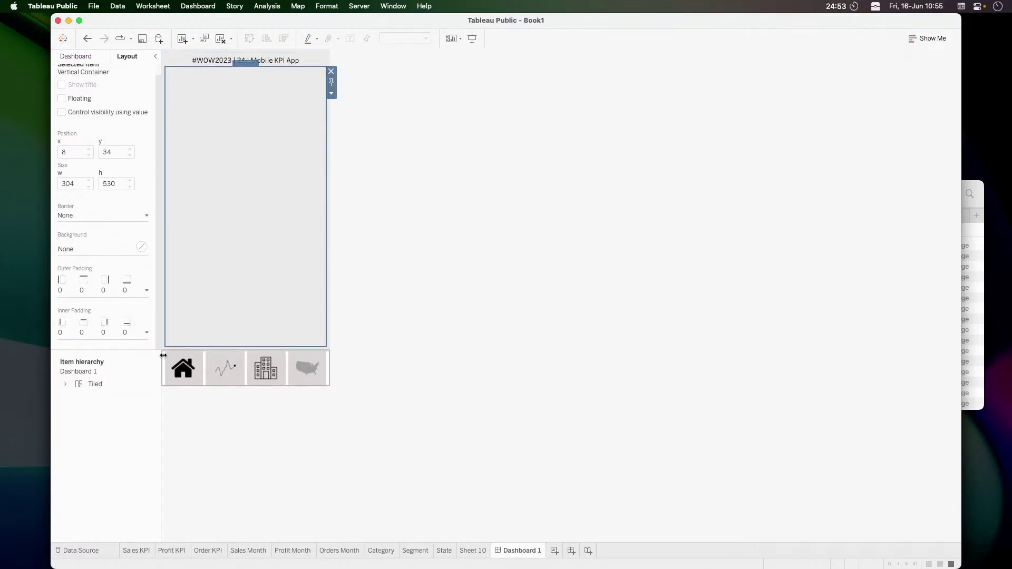
{"action": "left_click", "coordinate": [327, 341]}
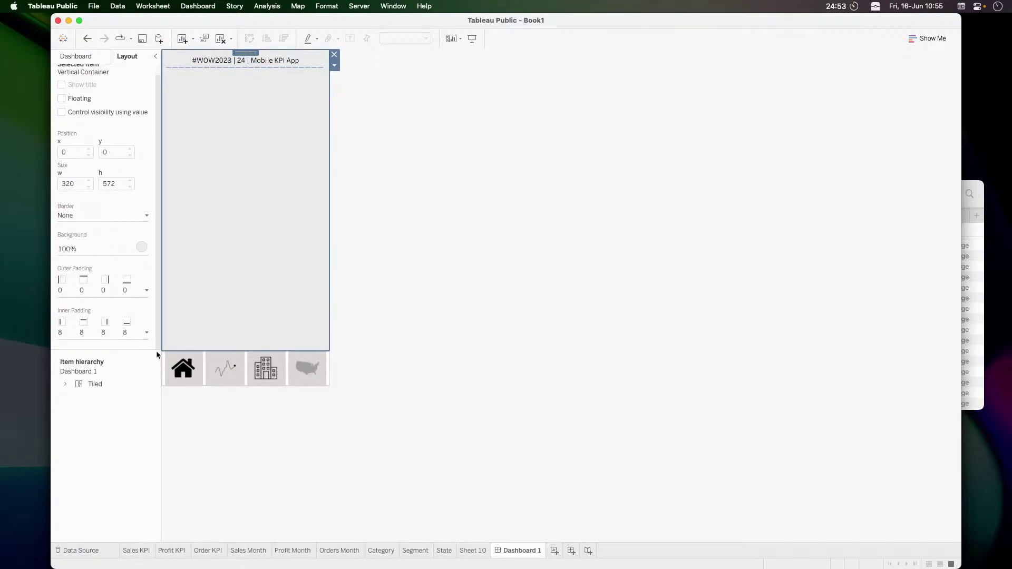
{"action": "left_click", "coordinate": [202, 330]}
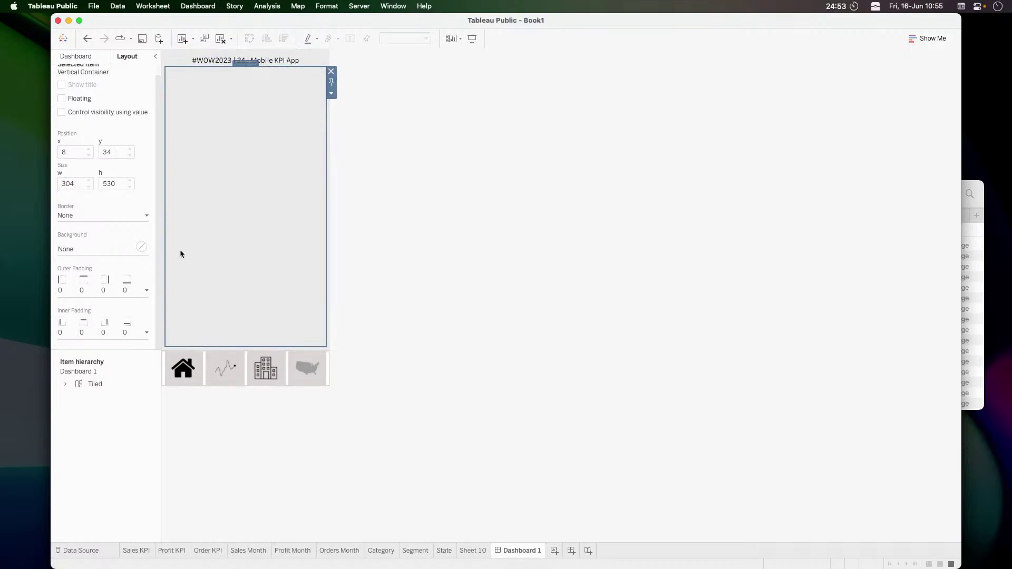
{"action": "left_click", "coordinate": [439, 284]}
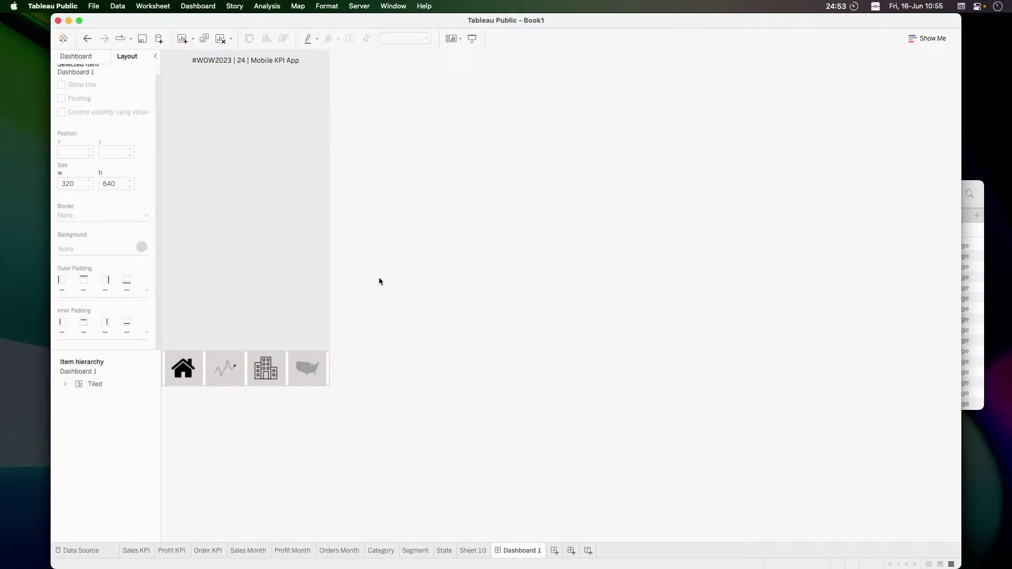
Rename the nested vertical container beneath the dashboard title text as Home
{"action": "left_click", "coordinate": [88, 58]}
{"action": "left_click", "coordinate": [125, 58]}
{"action": "left_click", "coordinate": [64, 384]}
{"action": "left_click", "coordinate": [113, 398]}
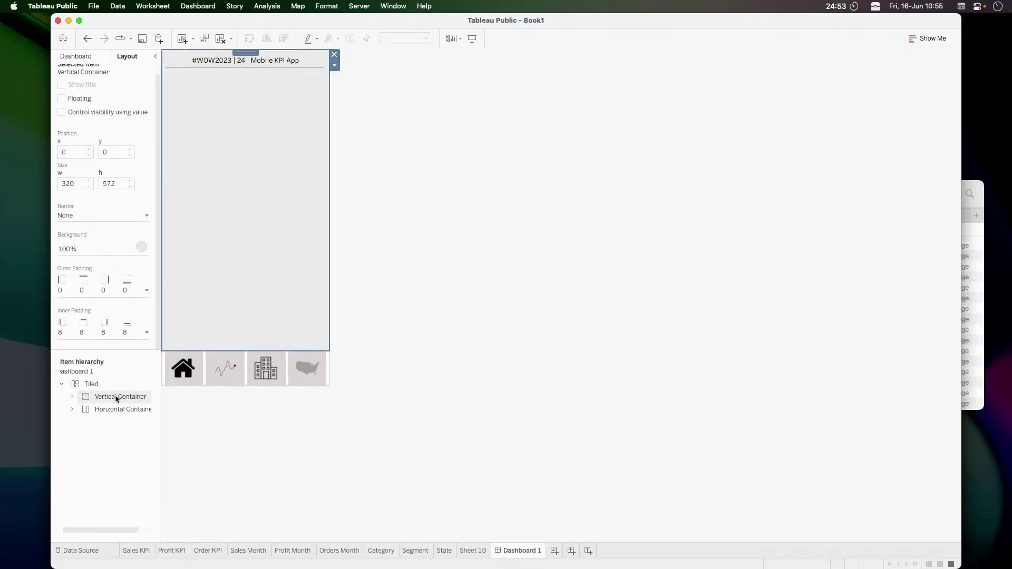
{"action": "left_click", "coordinate": [72, 397]}
{"action": "left_click", "coordinate": [122, 423]}
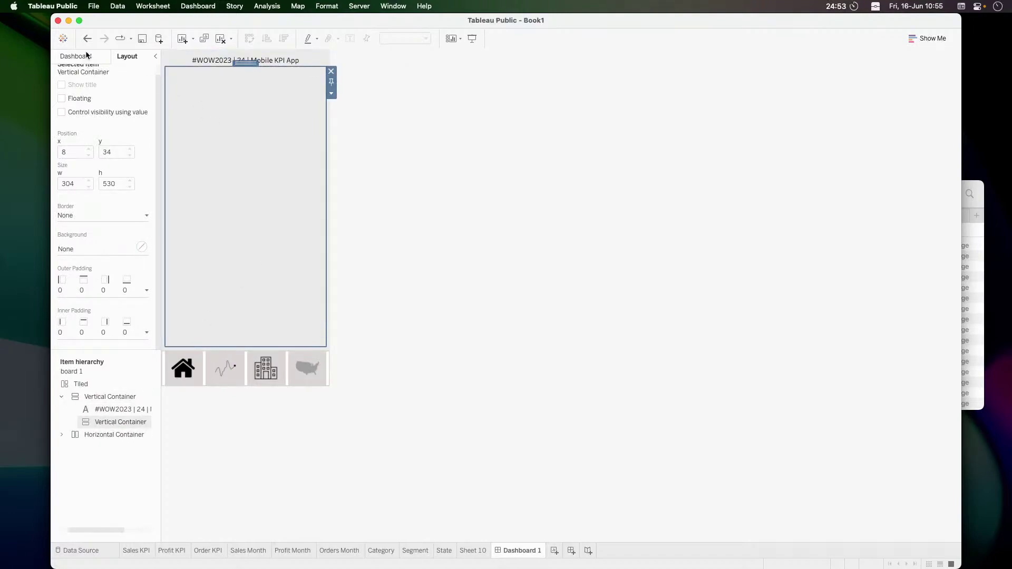
{"action": "right_click", "coordinate": [113, 424]}
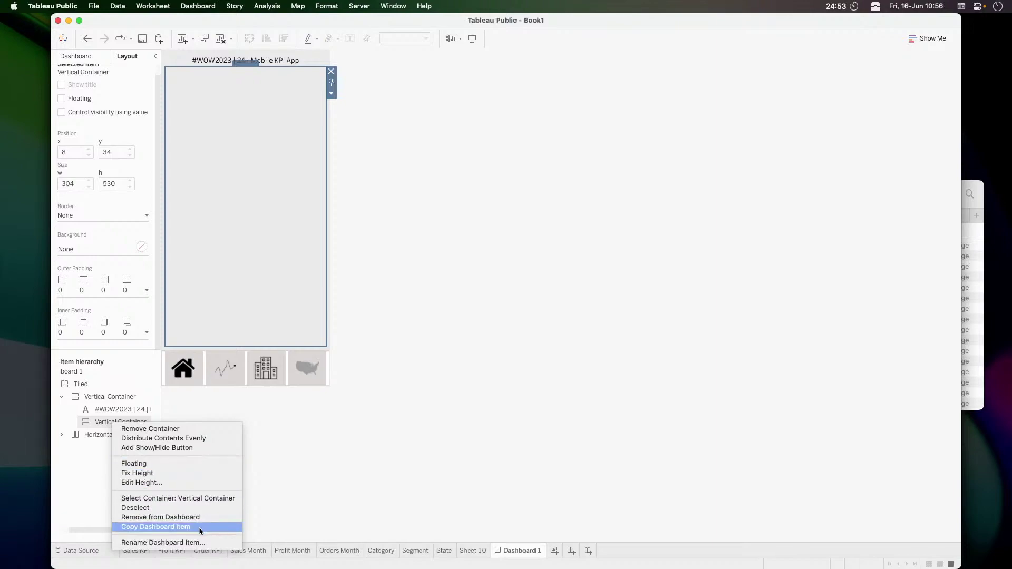
{"action": "left_click", "coordinate": [191, 543]}
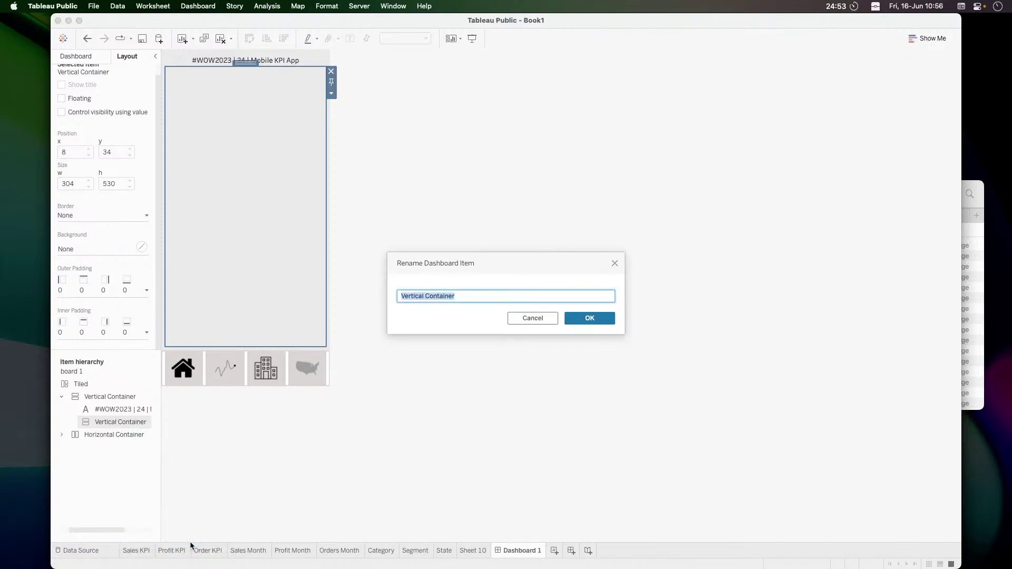
{"action": "type", "text": "Home"}
{"action": "left_click", "coordinate": [583, 318]}
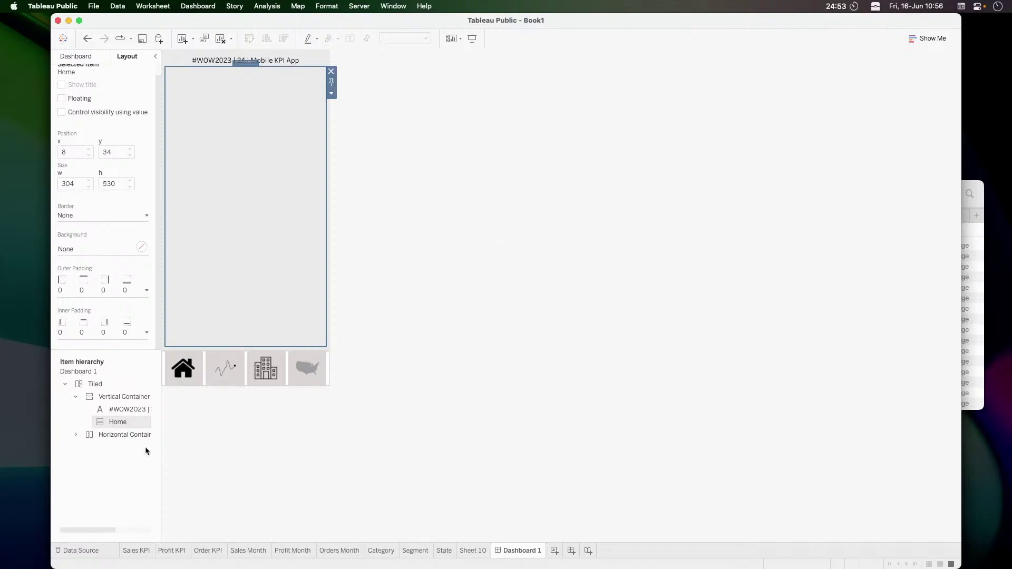
Add the Category sheet to the dashboard at full width, between the main vertical container and the icon navigation bar
{"action": "left_click", "coordinate": [81, 58]}
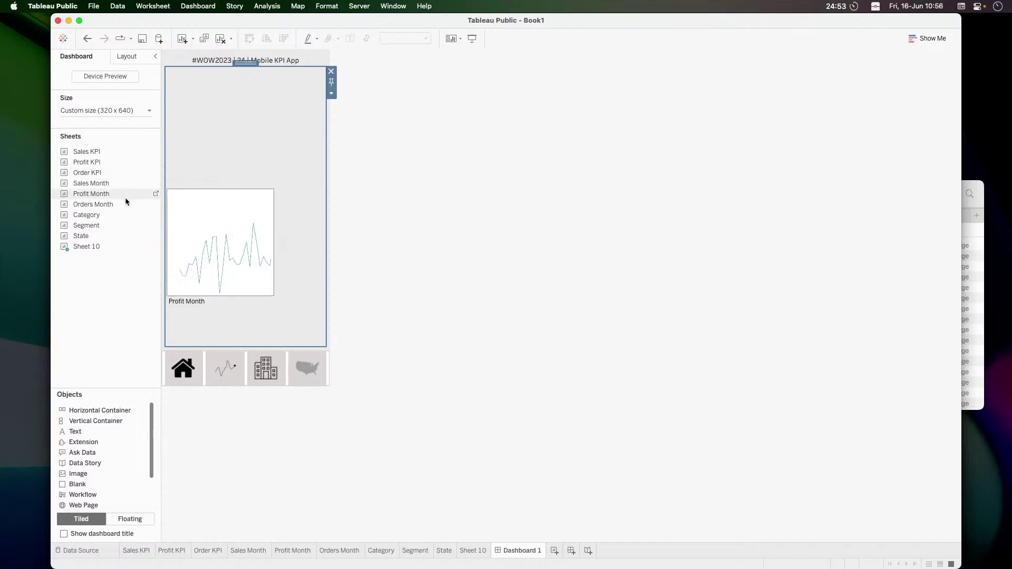
{"action": "mouse_move", "coordinate": [96, 216]}
{"action": "left_mouse_down"}
{"action": "mouse_move", "coordinate": [236, 352]}
{"action": "mouse_move", "coordinate": [236, 323]}
{"action": "mouse_move", "coordinate": [233, 343]}
{"action": "mouse_move", "coordinate": [81, 223]}
{"action": "left_mouse_up"}
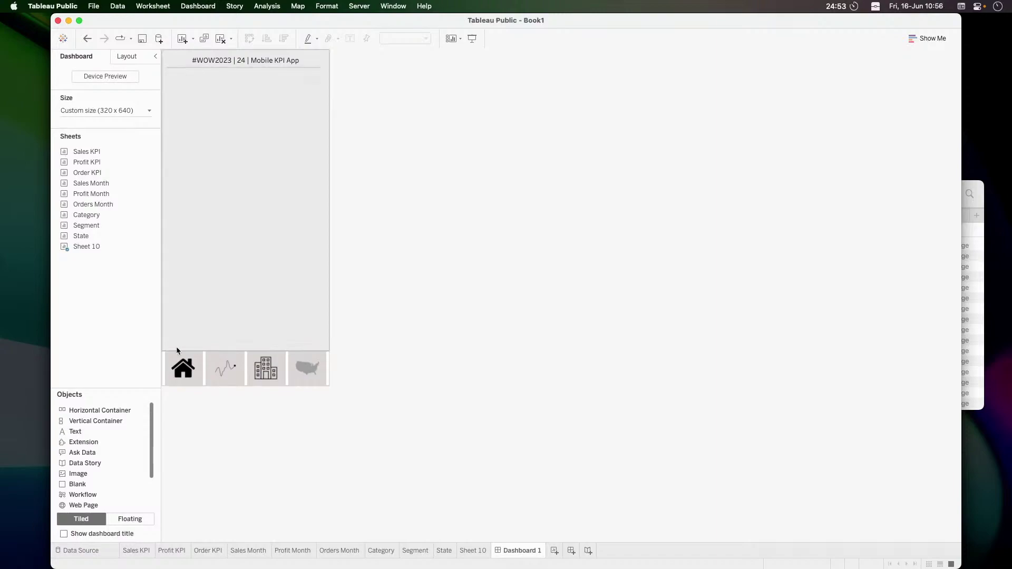
{"action": "mouse_move", "coordinate": [90, 215]}
{"action": "left_mouse_down"}
{"action": "mouse_move", "coordinate": [230, 369]}
{"action": "mouse_move", "coordinate": [231, 353]}
{"action": "mouse_move", "coordinate": [332, 353]}
{"action": "mouse_move", "coordinate": [325, 348]}
{"action": "left_mouse_up"}
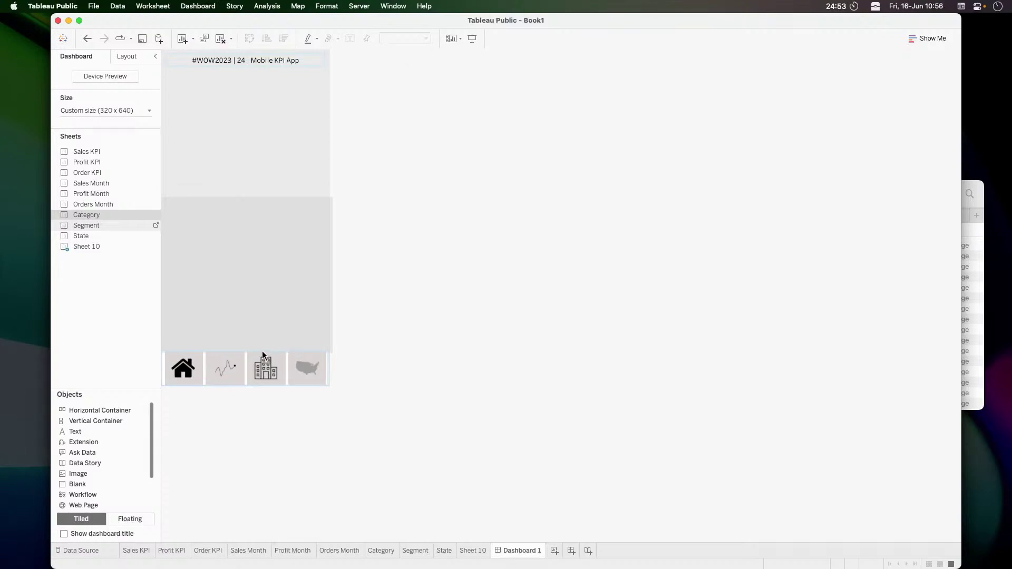
{"action": "left_click_drag", "start_coordinate": [262, 350], "coordinate": [263, 350]}
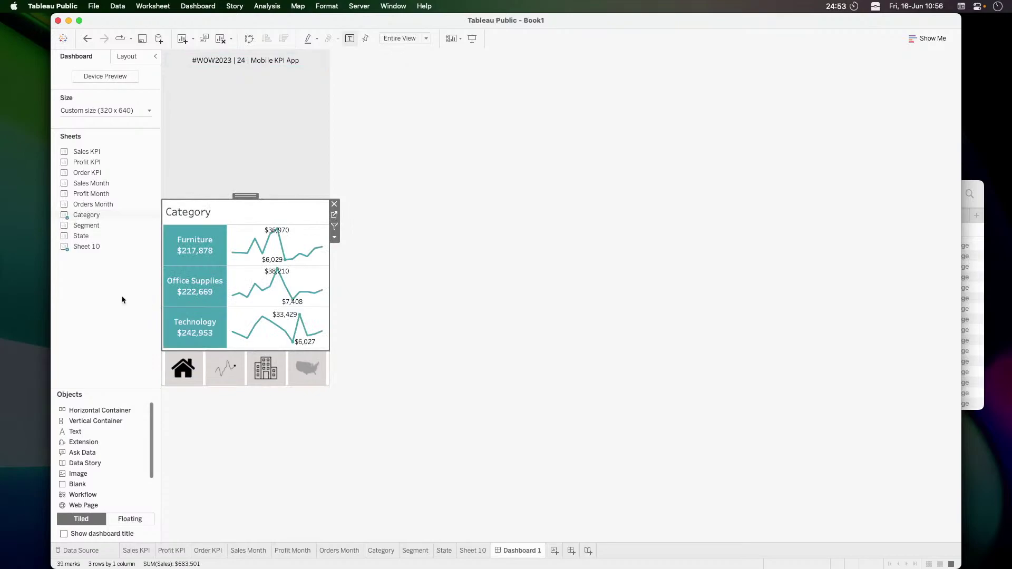
Stack Sales KPI, Sales Month, Profit KPI, Profit Month, Order KPI and Orders Month in that order inside the Home container
{"action": "left_click", "coordinate": [252, 157]}
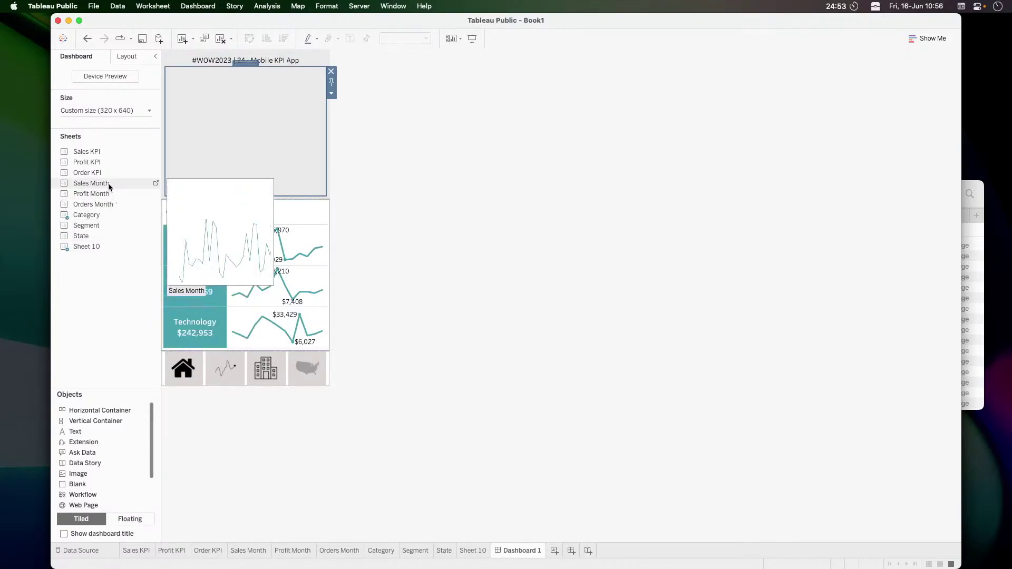
{"action": "left_click_drag", "start_coordinate": [102, 148], "coordinate": [232, 115]}
{"action": "left_click_drag", "start_coordinate": [141, 184], "coordinate": [221, 179]}
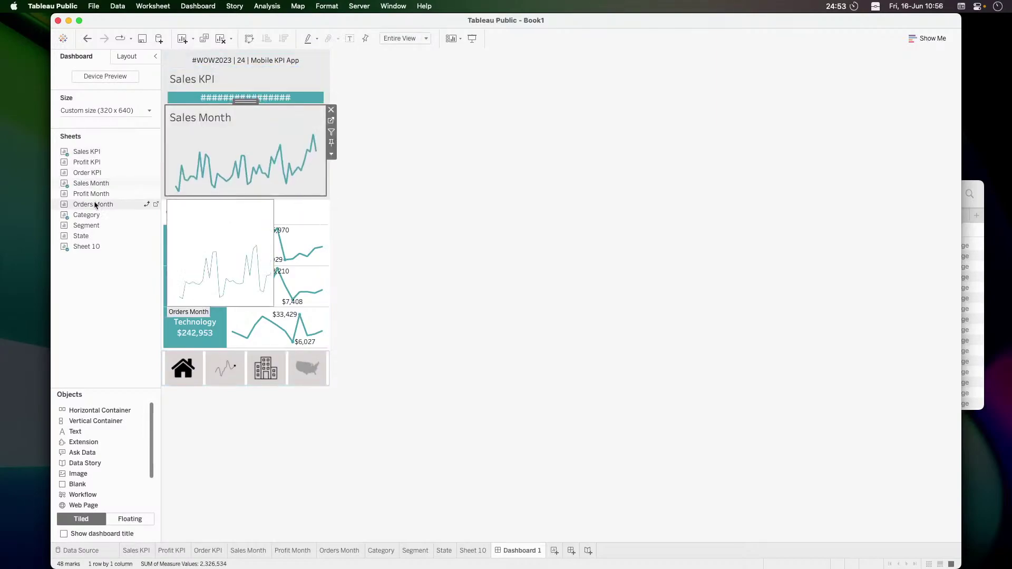
{"action": "left_click_drag", "start_coordinate": [87, 163], "coordinate": [241, 178]}
{"action": "left_click_drag", "start_coordinate": [105, 194], "coordinate": [242, 182]}
{"action": "left_click_drag", "start_coordinate": [242, 185], "coordinate": [242, 182]}
{"action": "left_click_drag", "start_coordinate": [87, 172], "coordinate": [238, 185]}
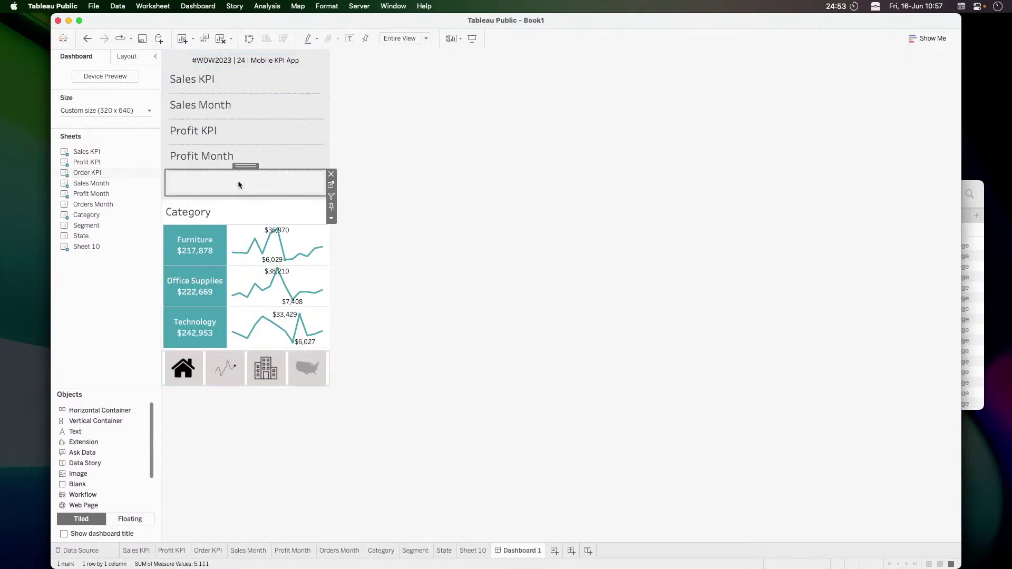
{"action": "left_click_drag", "start_coordinate": [143, 204], "coordinate": [224, 181]}
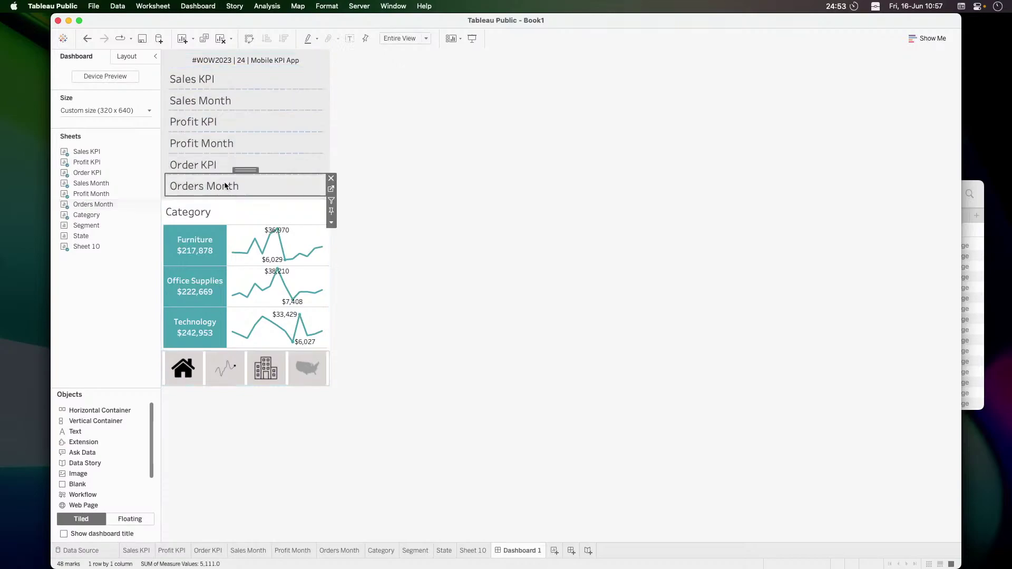
Hide the titles of all six KPI and month sheets in the Home container
{"action": "right_click", "coordinate": [226, 186]}
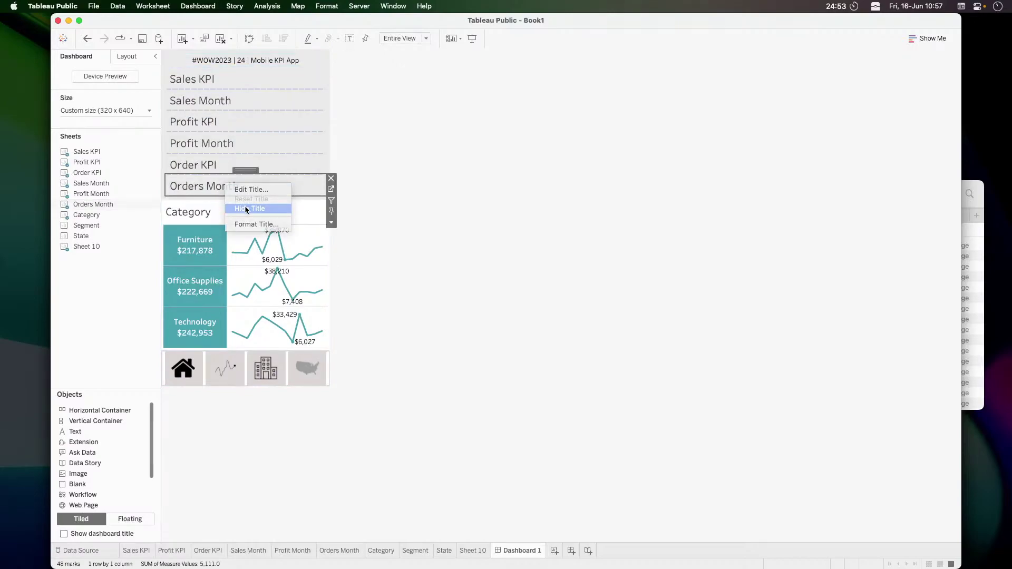
{"action": "left_click", "coordinate": [245, 207]}
{"action": "right_click", "coordinate": [195, 164]}
{"action": "left_click", "coordinate": [208, 181]}
{"action": "right_click", "coordinate": [200, 144]}
{"action": "left_click", "coordinate": [214, 172]}
{"action": "right_click", "coordinate": [200, 130]}
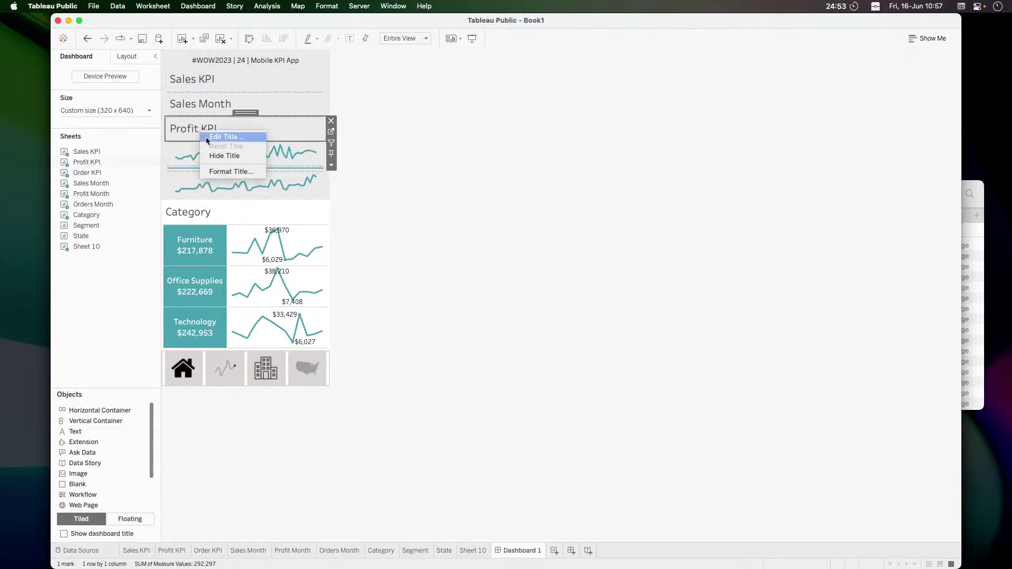
{"action": "left_click", "coordinate": [215, 155]}
{"action": "right_click", "coordinate": [200, 114]}
{"action": "left_click", "coordinate": [213, 140]}
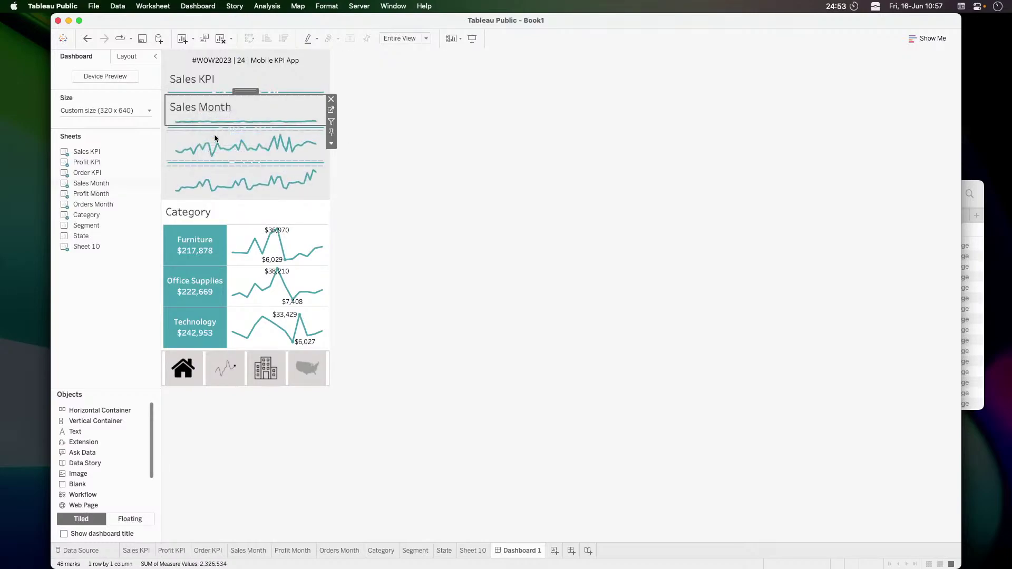
{"action": "right_click", "coordinate": [197, 81]}
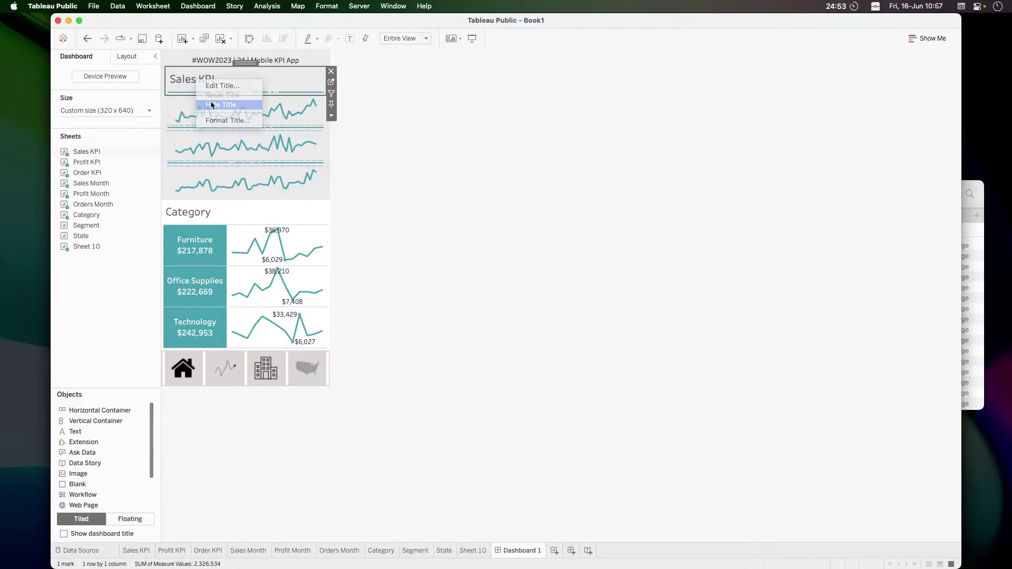
{"action": "left_click", "coordinate": [209, 101]}
Distribute the contents of the Home container evenly
{"action": "double_click", "coordinate": [246, 63]}
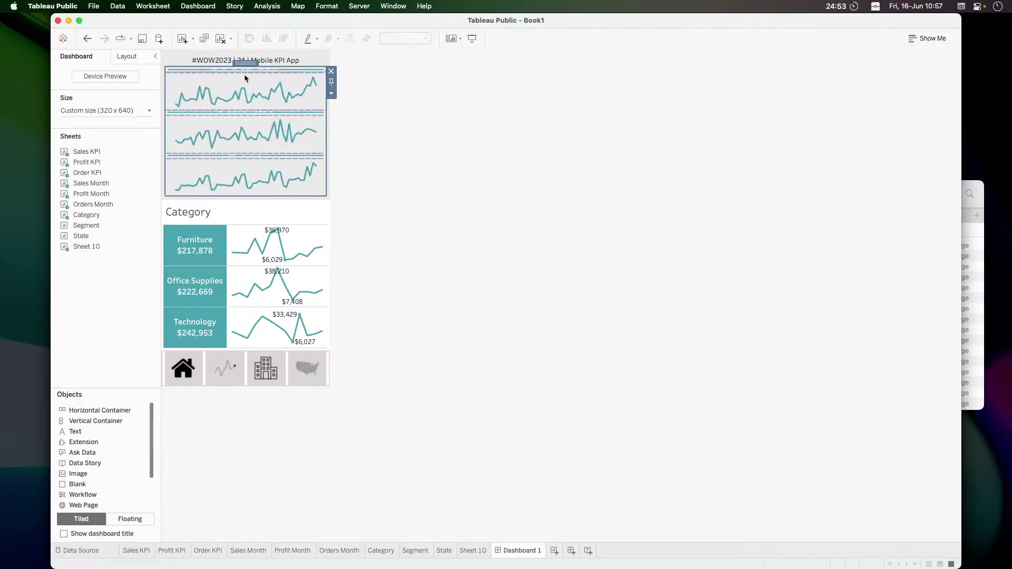
{"action": "left_click", "coordinate": [331, 93]}
{"action": "left_click", "coordinate": [362, 117]}
{"action": "left_click", "coordinate": [379, 169]}
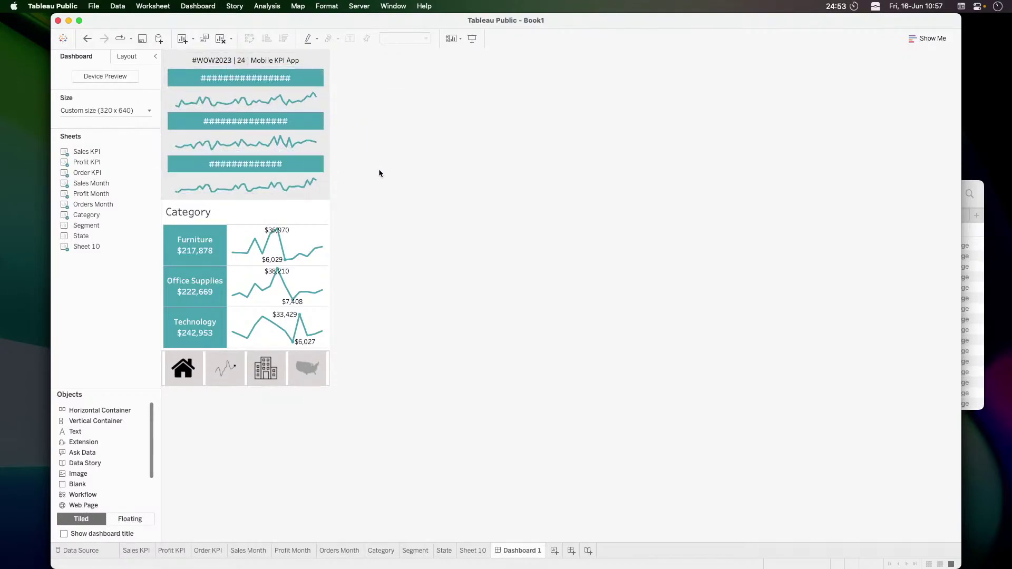
Hide the Category sheet's title and give its dashboard item a light grey background at 100% opacity
{"action": "right_click", "coordinate": [184, 209]}
{"action": "left_click", "coordinate": [203, 229]}
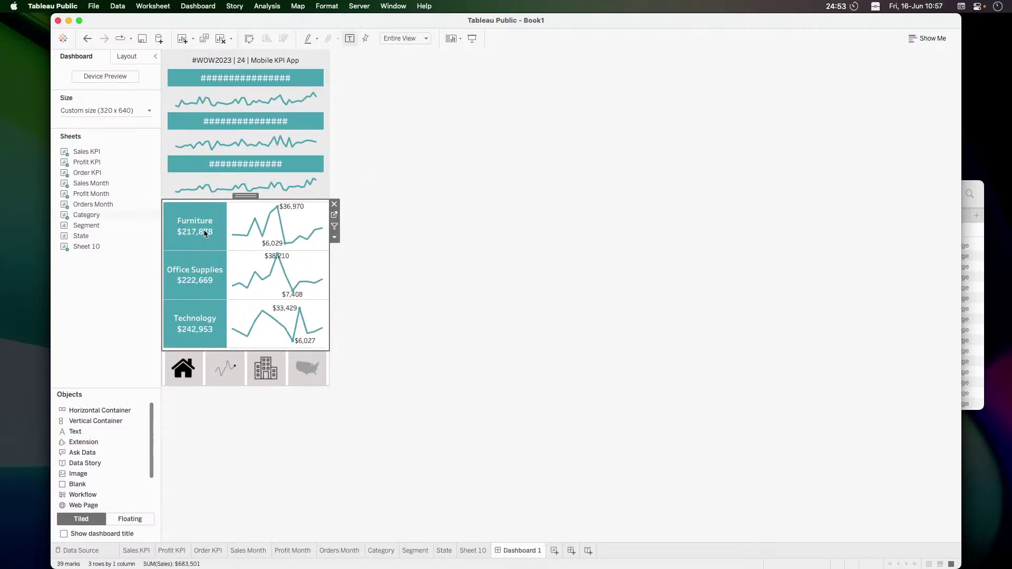
{"action": "left_click", "coordinate": [126, 59]}
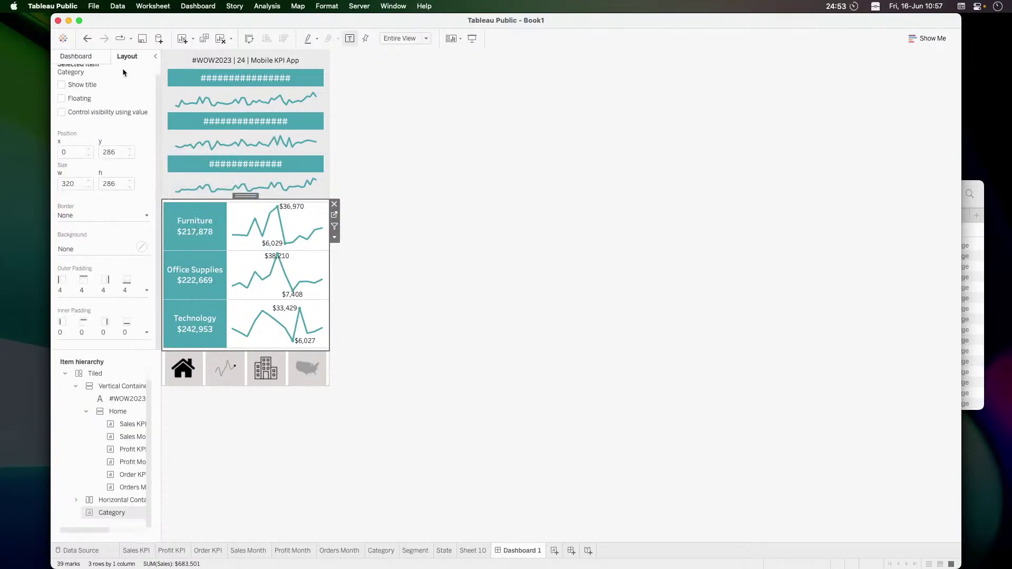
{"action": "left_click", "coordinate": [75, 250]}
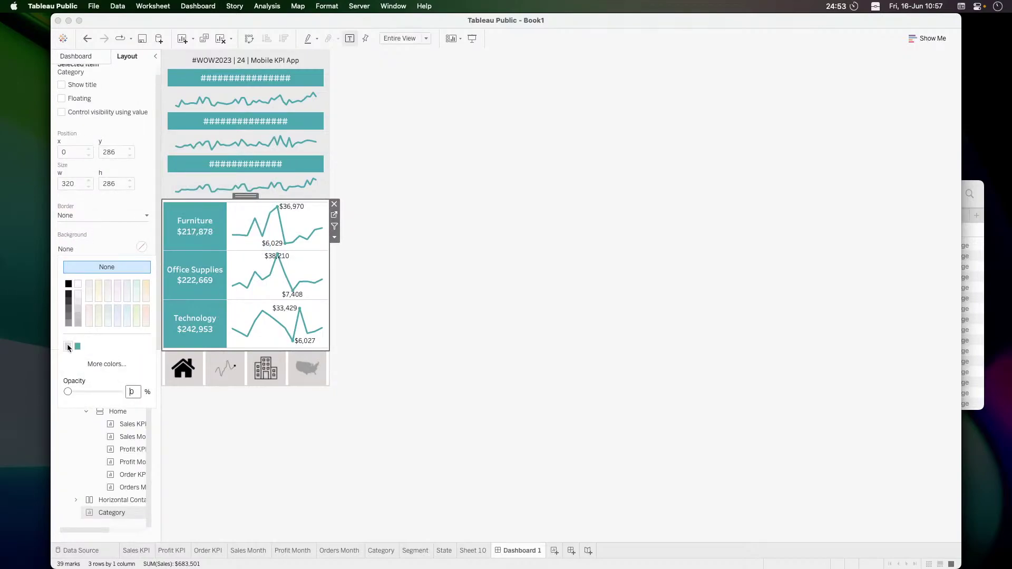
{"action": "left_click", "coordinate": [78, 301]}
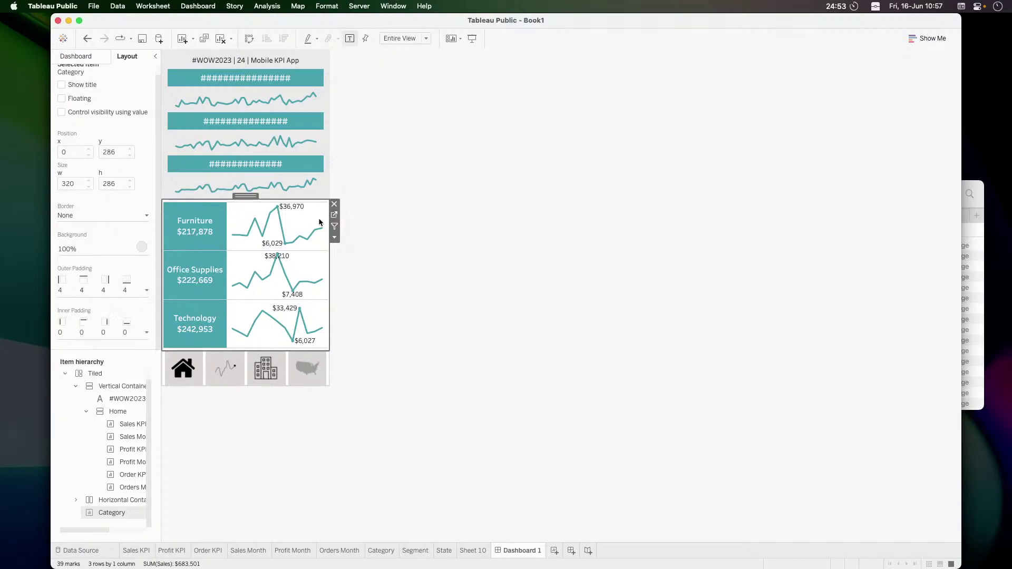
Set the Category sheet's default worksheet shading to None
{"action": "right_click", "coordinate": [303, 221]}
{"action": "left_click", "coordinate": [325, 251]}
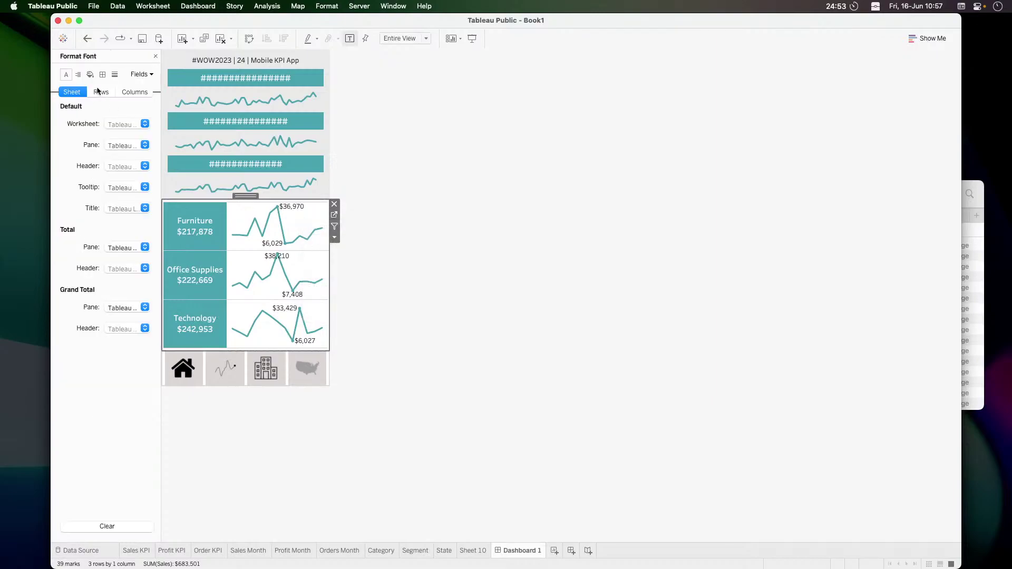
{"action": "left_click", "coordinate": [90, 75]}
{"action": "left_click", "coordinate": [125, 124]}
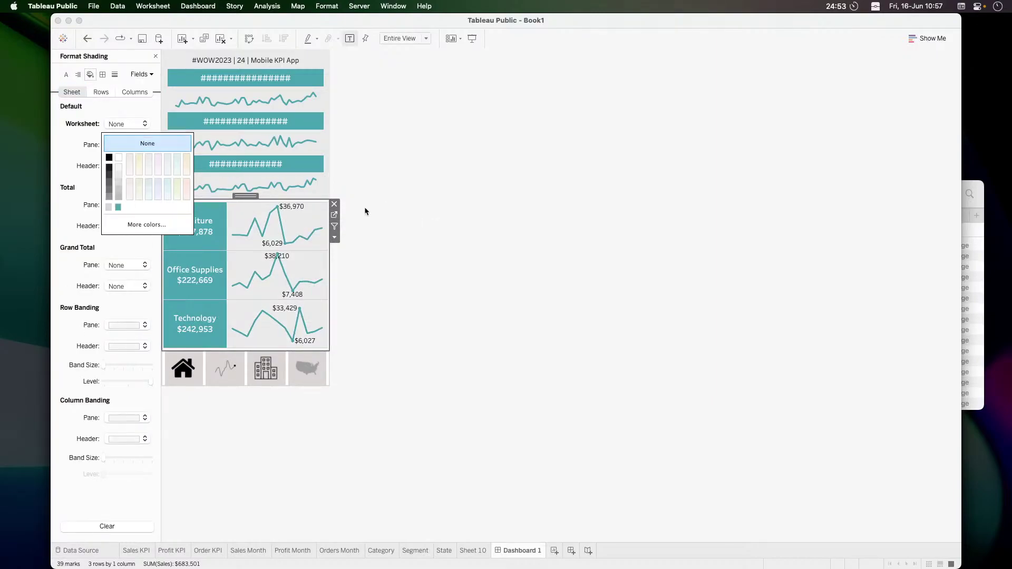
{"action": "left_click", "coordinate": [155, 56]}
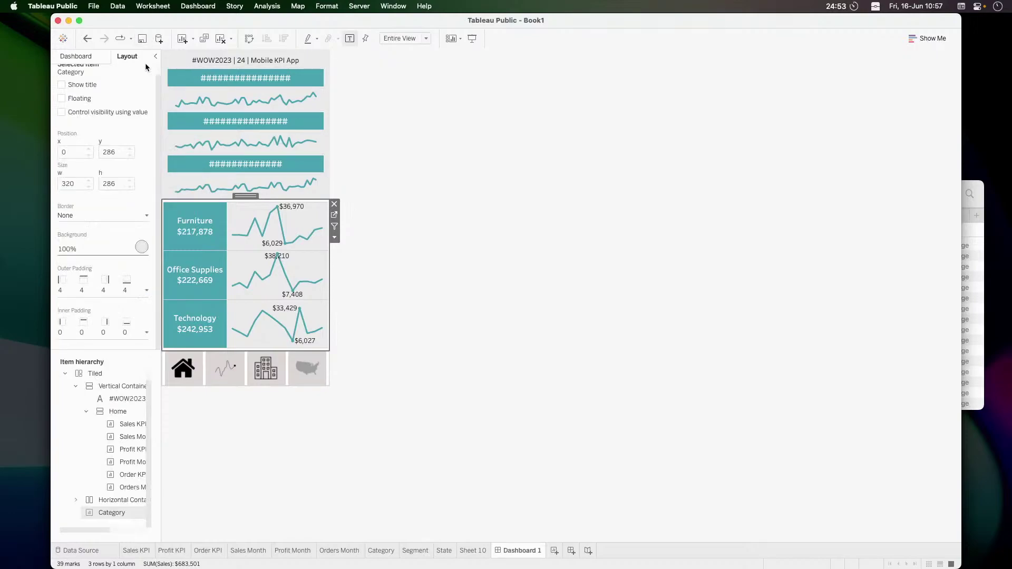
Set the Category sheet's outer padding to 0 and its inner padding to 4 on all sides
{"action": "left_click", "coordinate": [122, 278]}
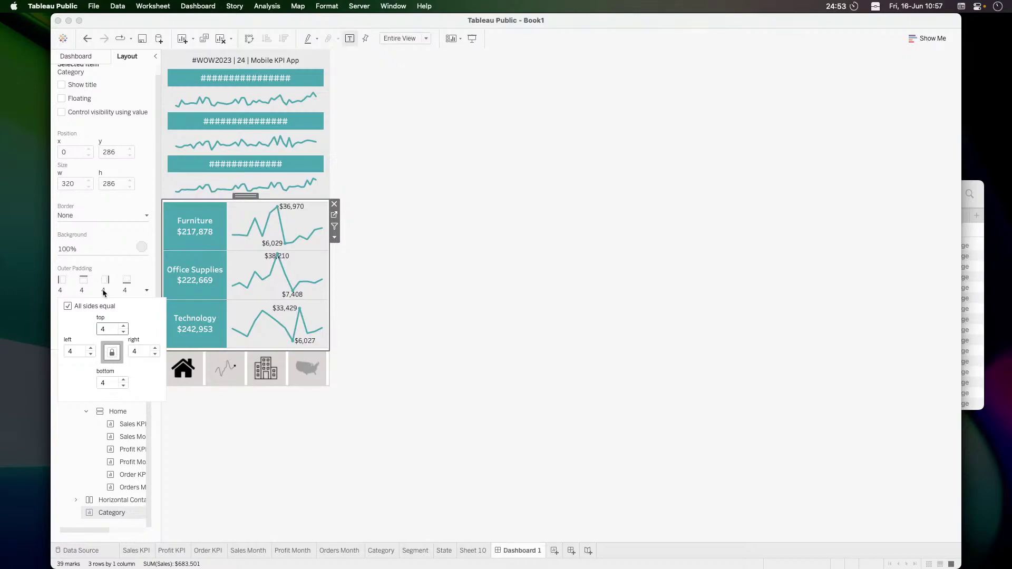
{"action": "double_click", "coordinate": [108, 329]}
{"action": "type", "text": "0"}
{"action": "key", "text": "Return"}
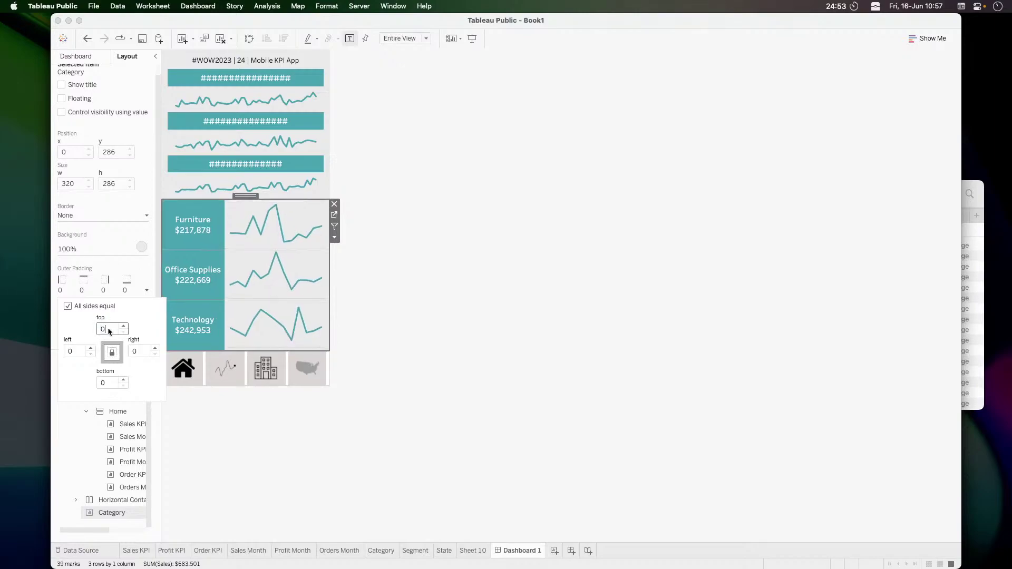
{"action": "left_click", "coordinate": [105, 291]}
{"action": "left_click", "coordinate": [104, 333]}
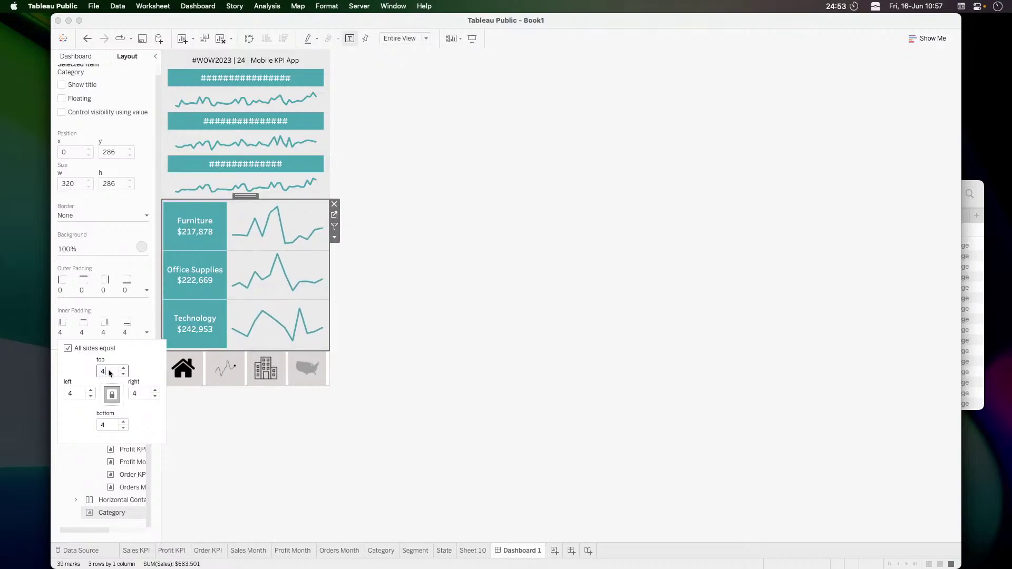
{"action": "left_click", "coordinate": [372, 291]}
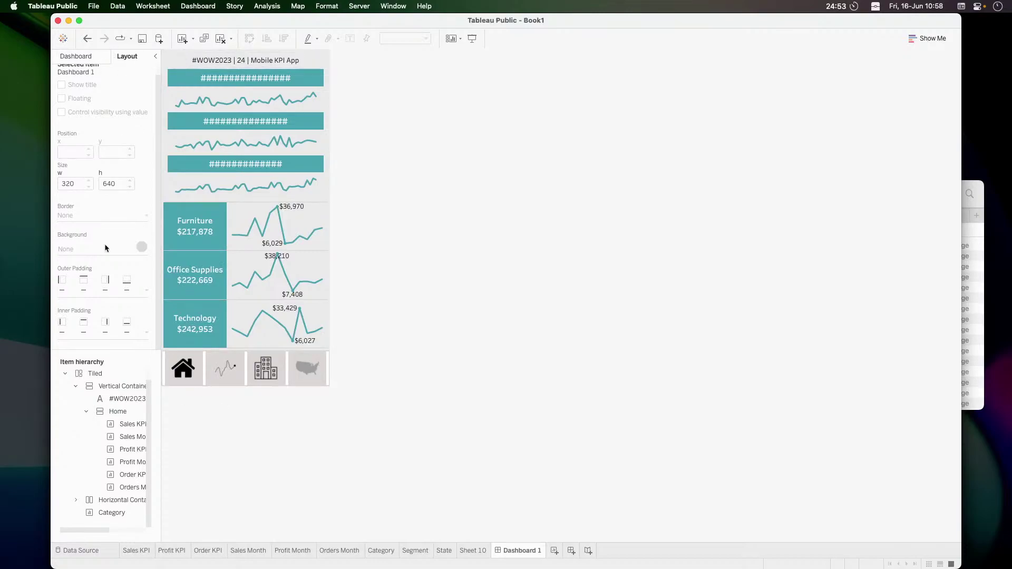
Control the Home container's visibility using a value, showing it when the value is 1
{"action": "left_click", "coordinate": [117, 416]}
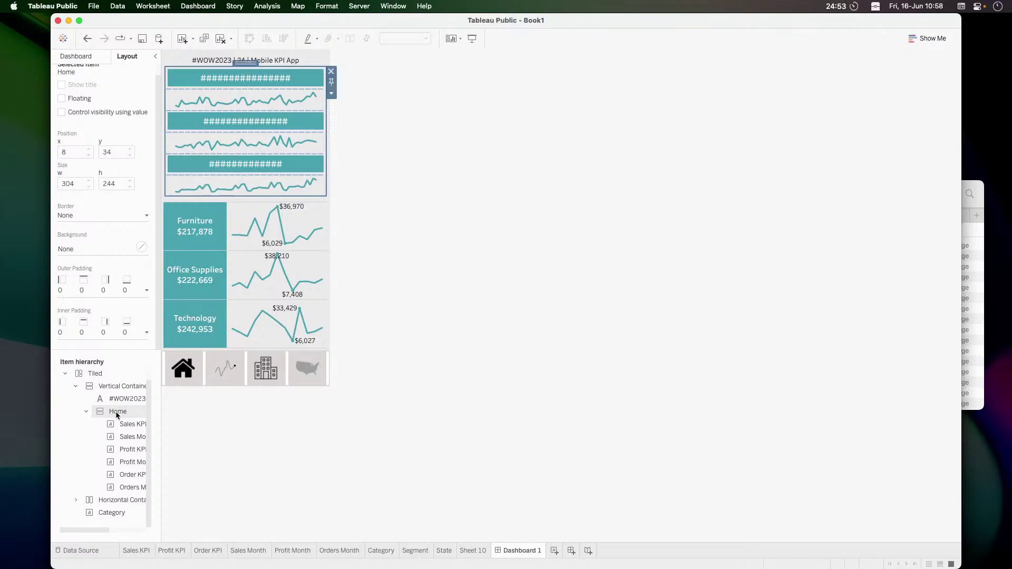
{"action": "left_click", "coordinate": [117, 114]}
{"action": "left_click", "coordinate": [107, 127]}
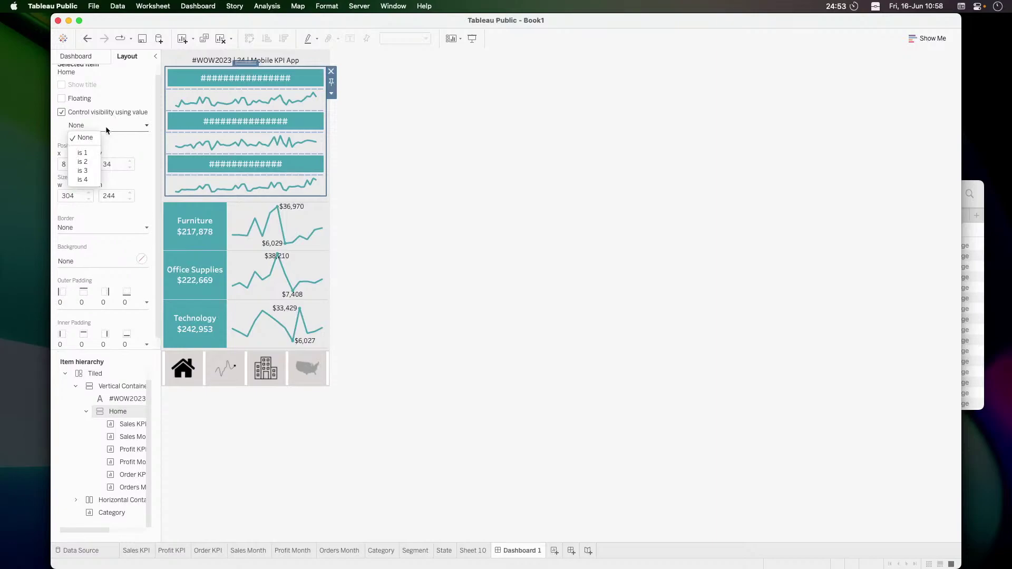
{"action": "left_click", "coordinate": [87, 153]}
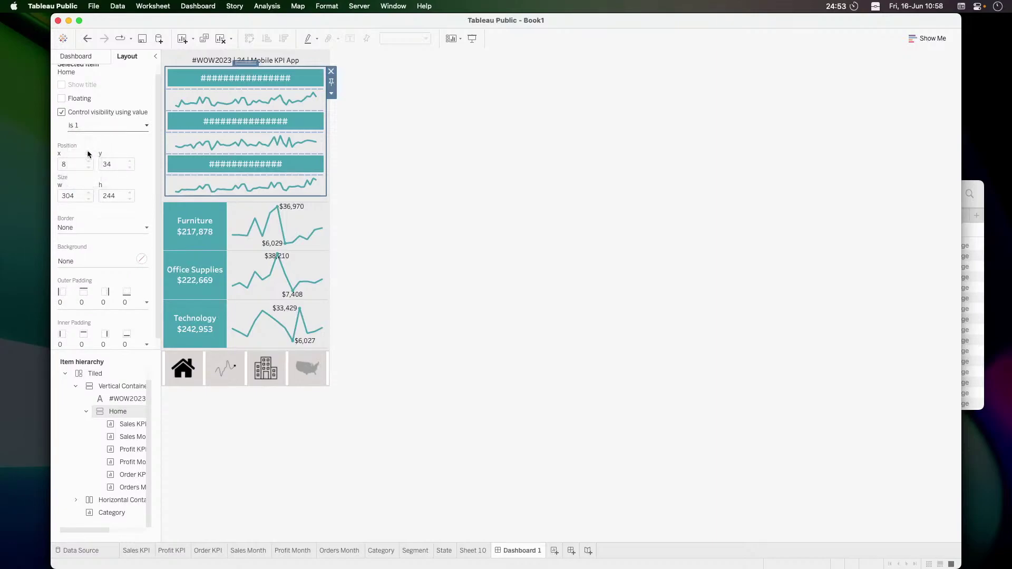
Control the Category sheet's visibility using a value, showing it when the value is 2
{"action": "left_click", "coordinate": [324, 220]}
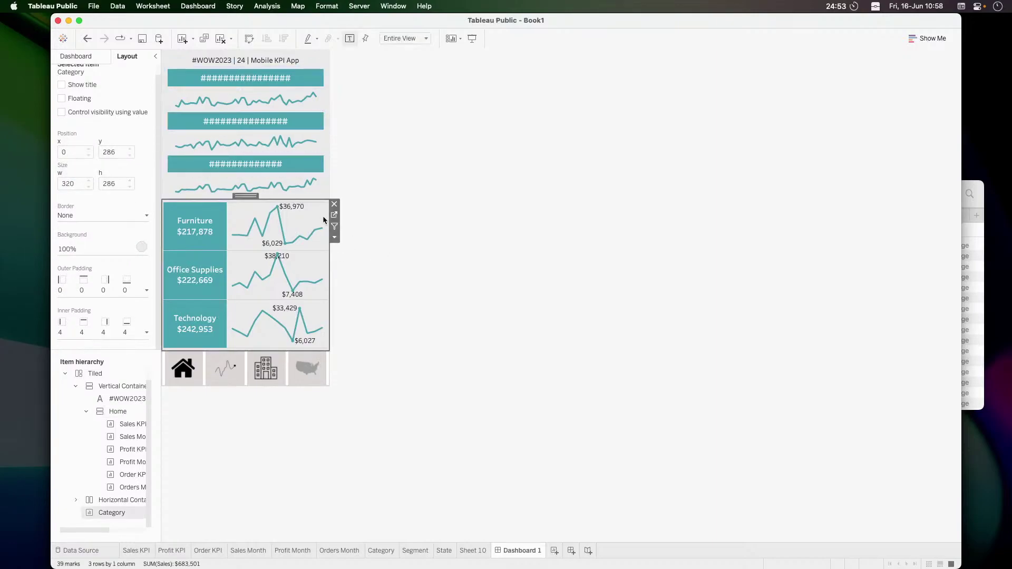
{"action": "left_click", "coordinate": [100, 113]}
{"action": "left_click", "coordinate": [91, 127]}
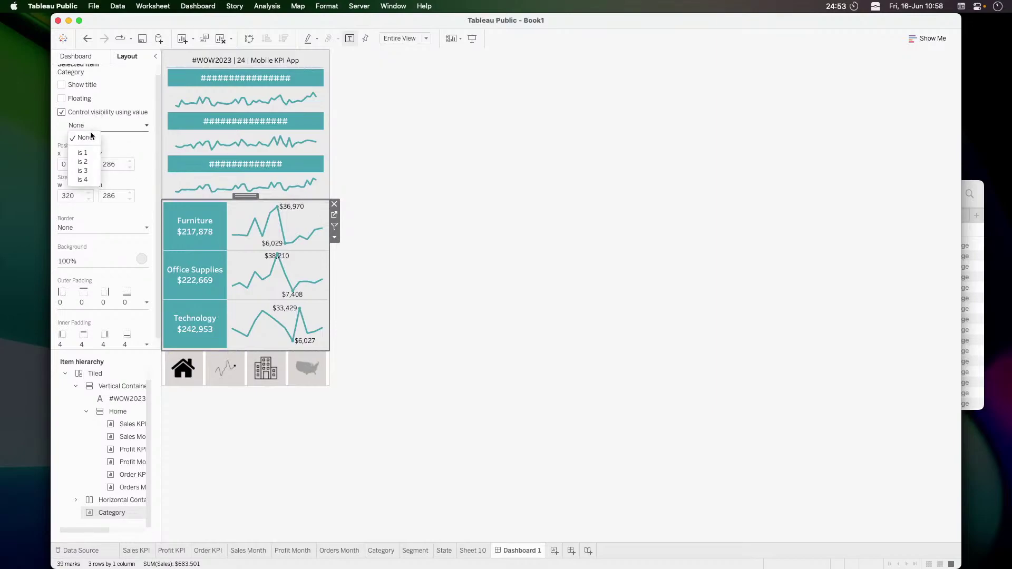
{"action": "left_click", "coordinate": [83, 161]}
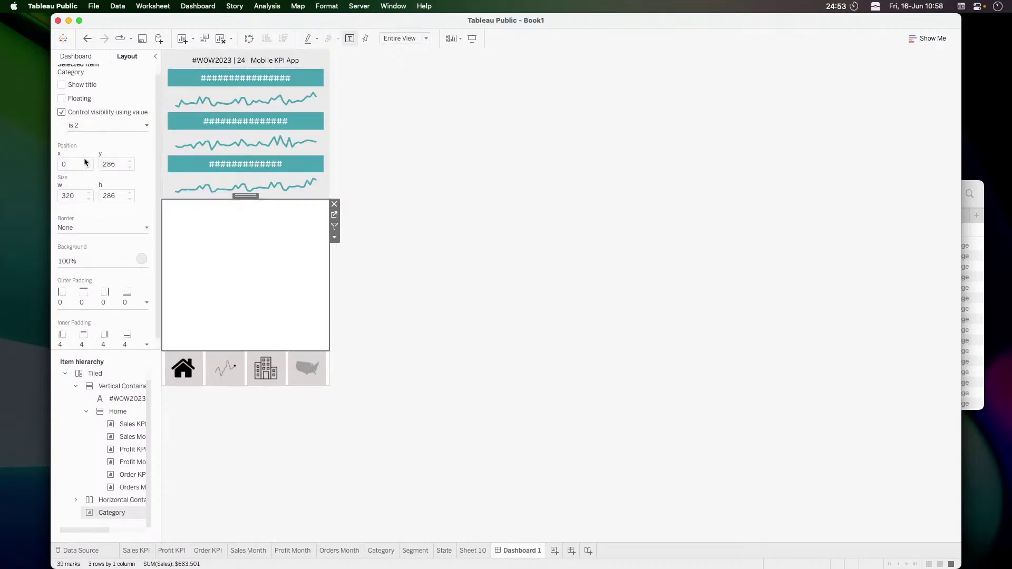
{"action": "left_click", "coordinate": [376, 257]}
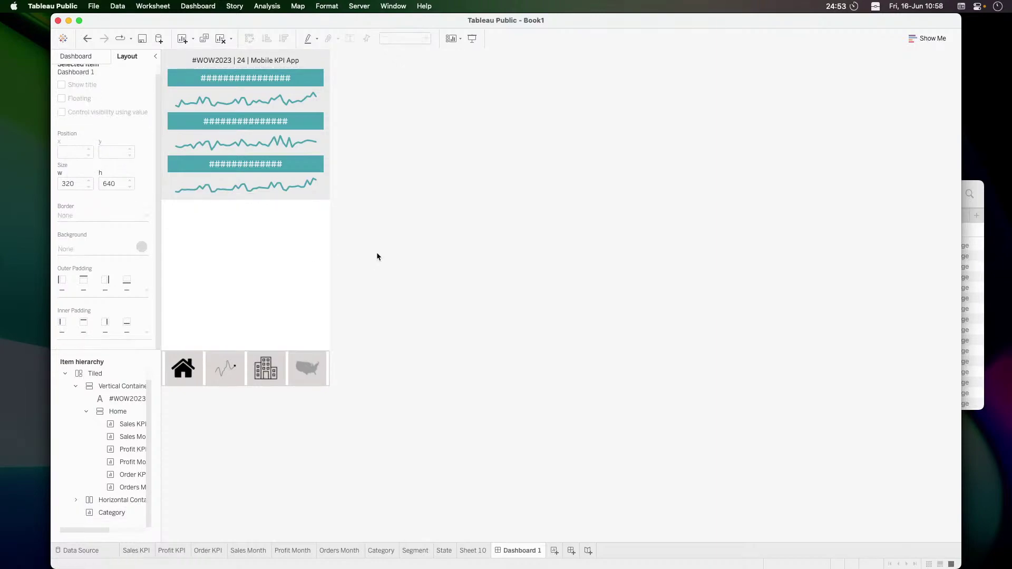
Examine how the vertical container, the Home container and the navigation container are nested in the dashboard layout
{"action": "left_click", "coordinate": [312, 200]}
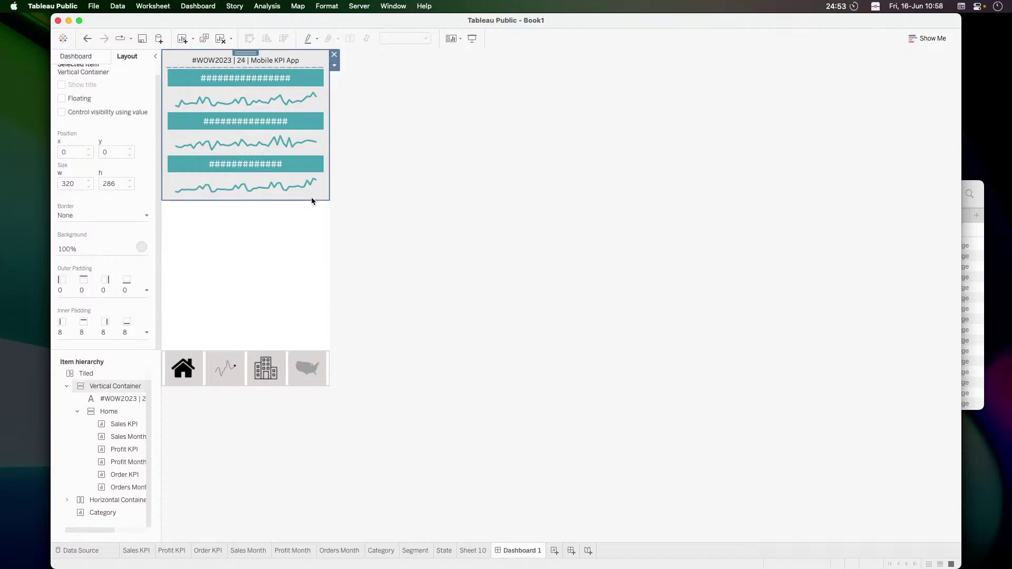
{"action": "left_click", "coordinate": [285, 215]}
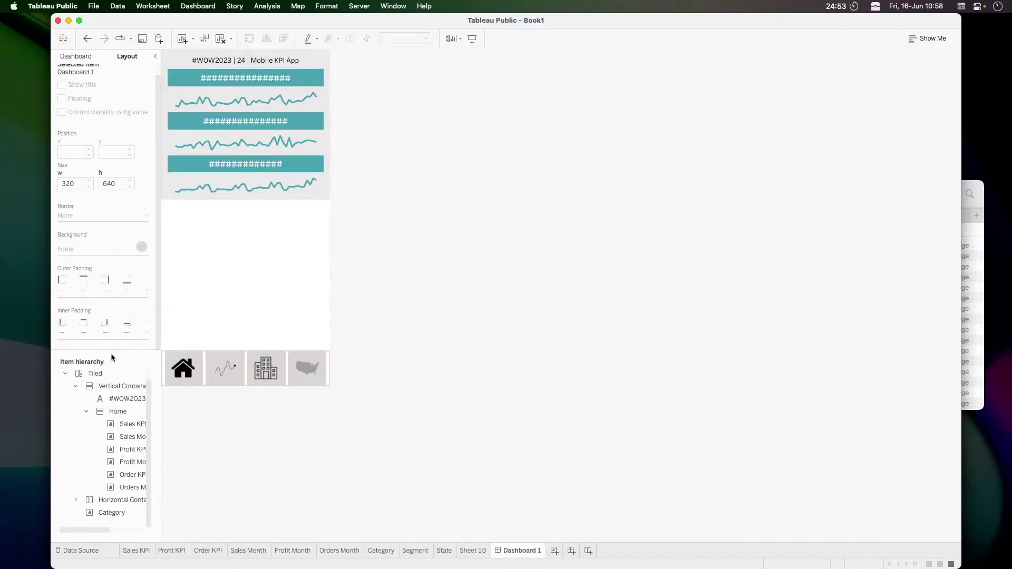
{"action": "left_click", "coordinate": [113, 502]}
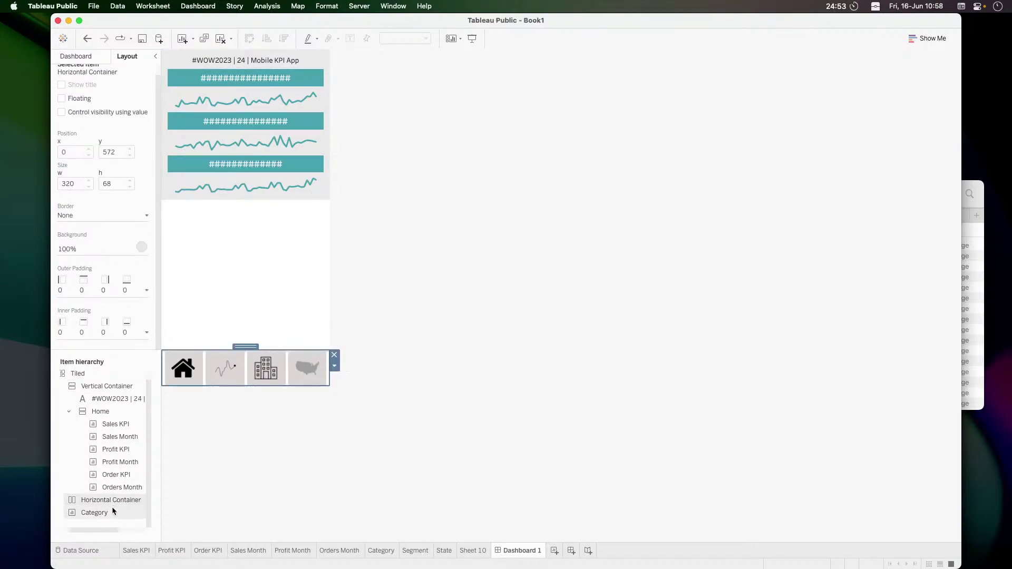
{"action": "left_click", "coordinate": [112, 510]}
{"action": "left_click", "coordinate": [110, 506]}
{"action": "left_click", "coordinate": [110, 409]}
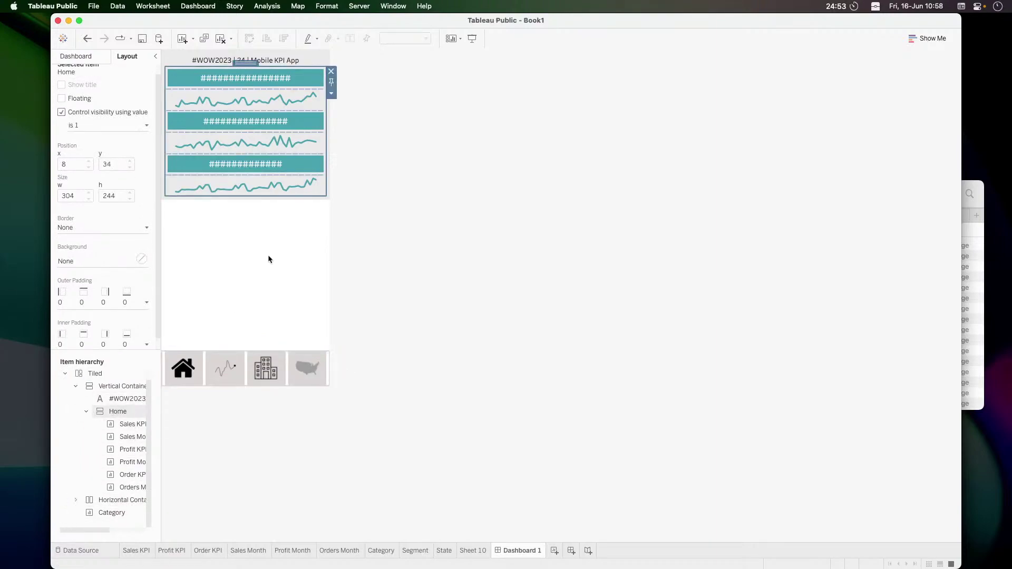
{"action": "double_click", "coordinate": [247, 62]}
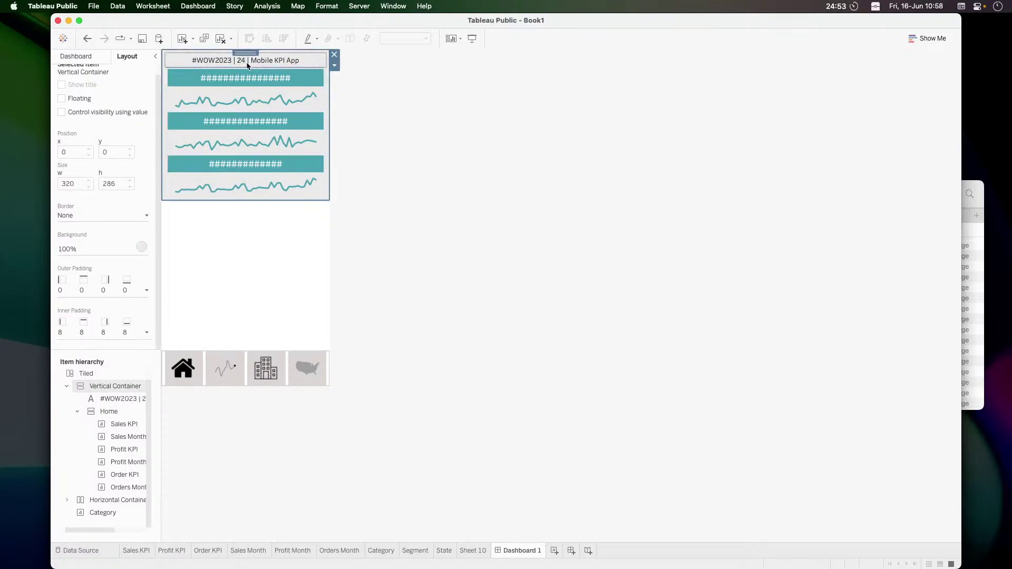
{"action": "left_click", "coordinate": [397, 278]}
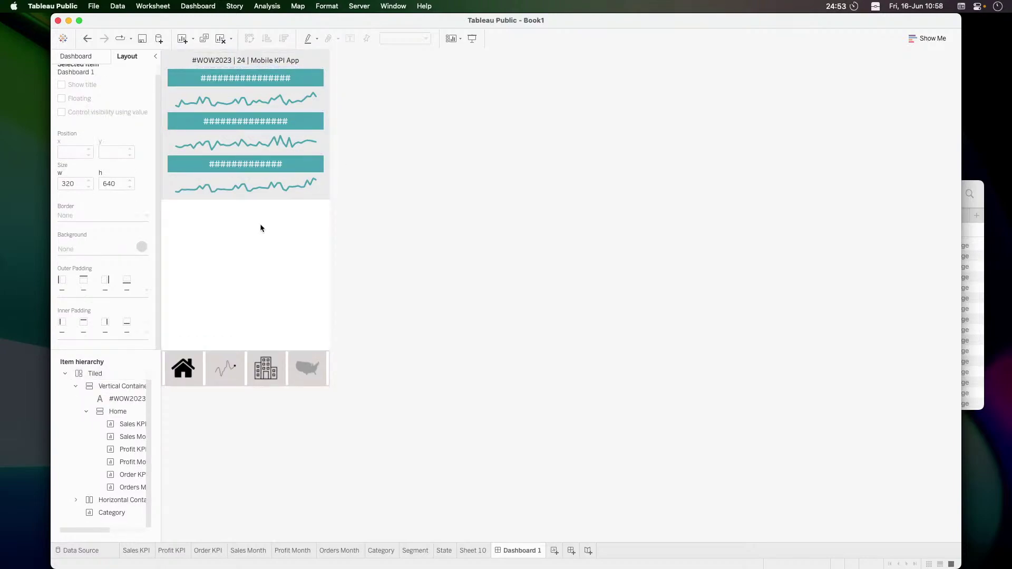
Turn off value-controlled visibility for the Category sheet
{"action": "left_click", "coordinate": [111, 513]}
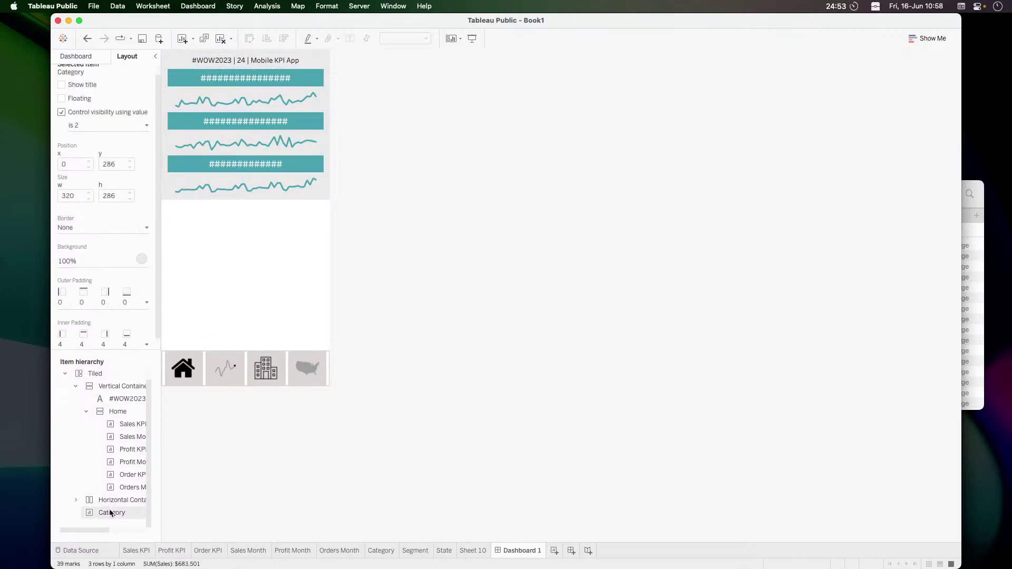
{"action": "left_click", "coordinate": [89, 125]}
{"action": "left_click", "coordinate": [88, 125]}
{"action": "left_click", "coordinate": [61, 112]}
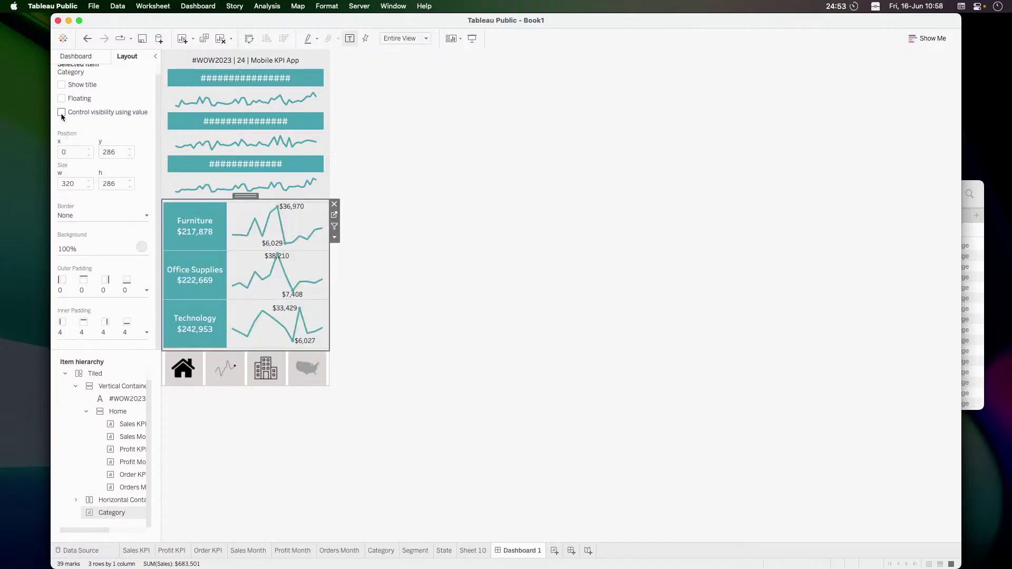
Move the Category sheet into the Home container, placing it below the Orders Month chart
{"action": "left_click_drag", "start_coordinate": [246, 196], "coordinate": [246, 186]}
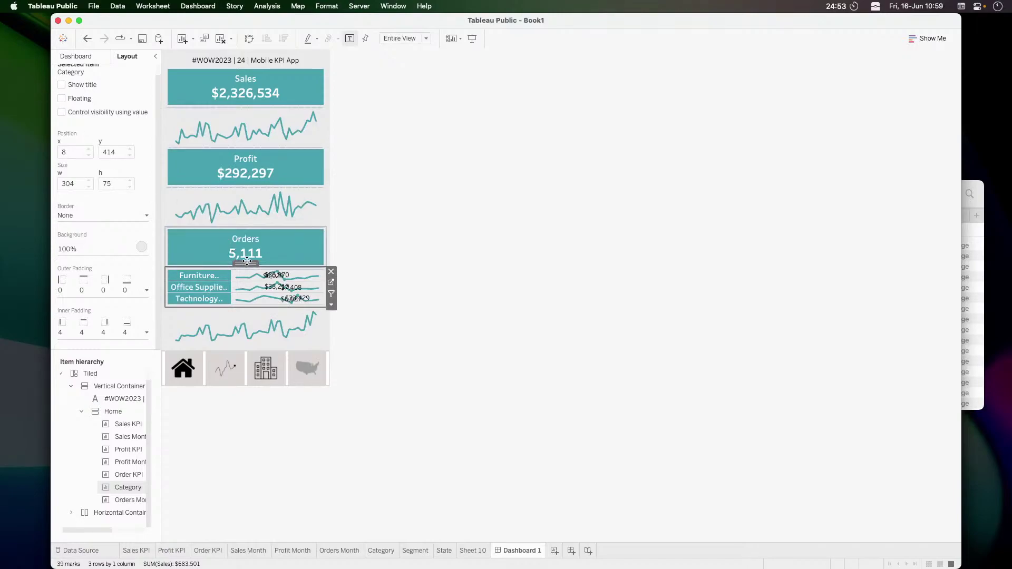
{"action": "left_click_drag", "start_coordinate": [246, 263], "coordinate": [245, 333]}
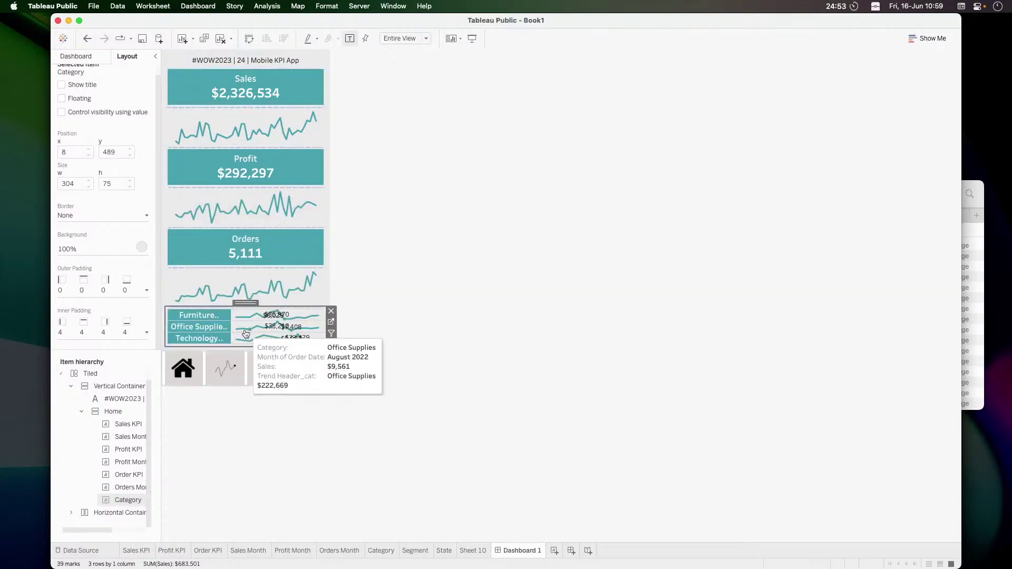
{"action": "double_click", "coordinate": [249, 305]}
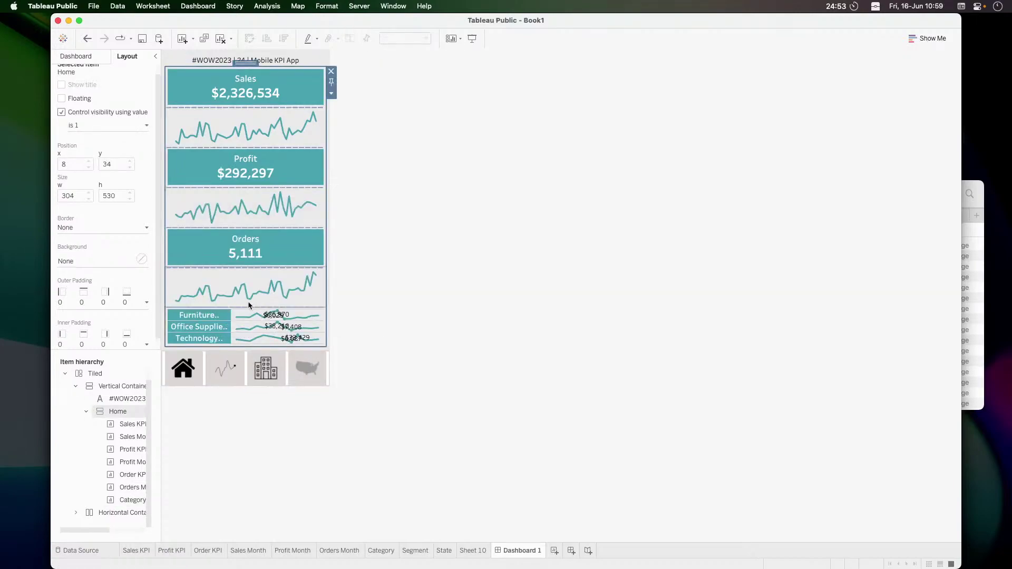
Set the Orders Month and Order KPI sheets to show only when the visibility value is 1
{"action": "left_click", "coordinate": [280, 304]}
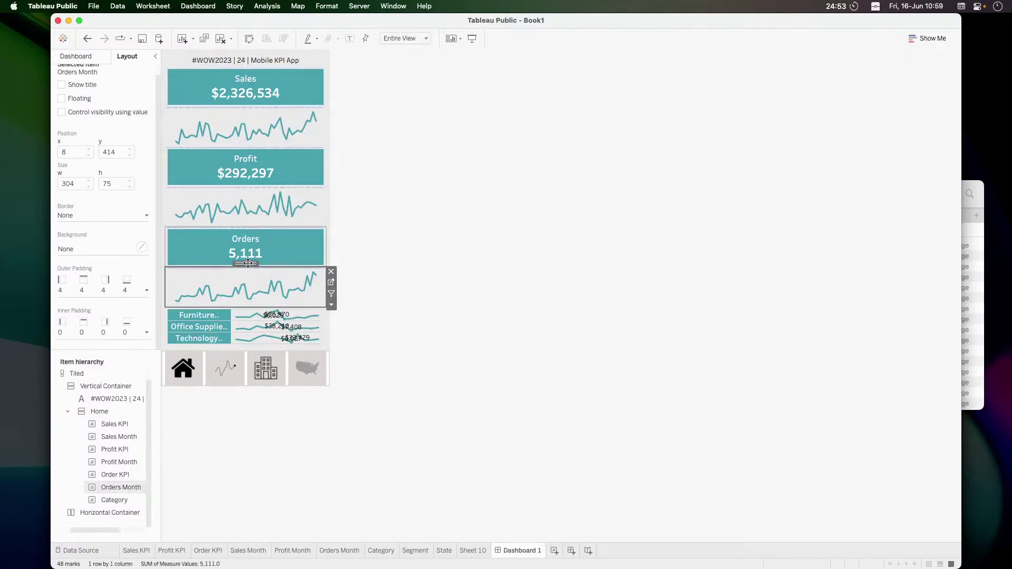
{"action": "left_click", "coordinate": [62, 112]}
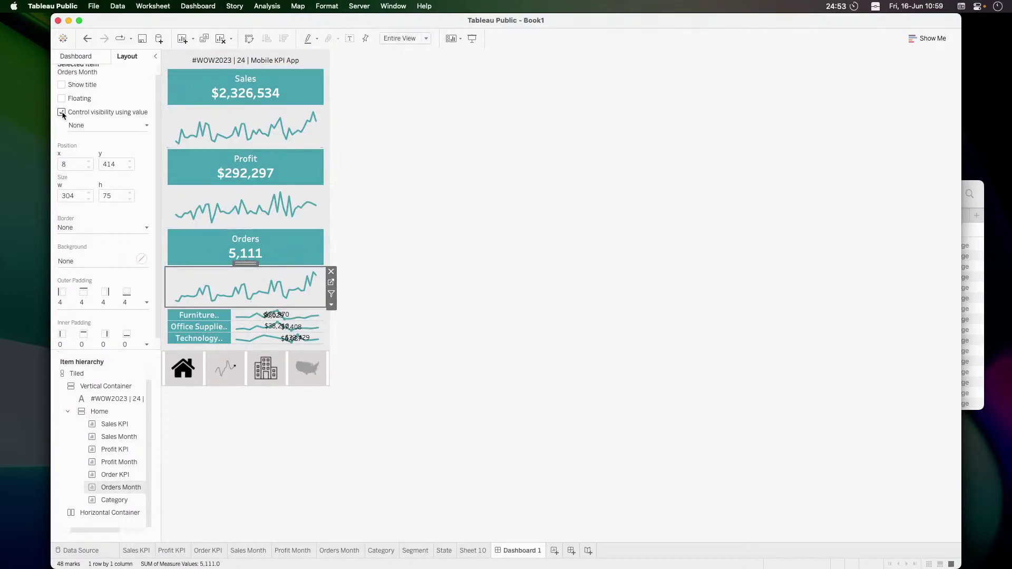
{"action": "left_click", "coordinate": [79, 125]}
{"action": "left_click", "coordinate": [81, 153]}
{"action": "left_click", "coordinate": [204, 243]}
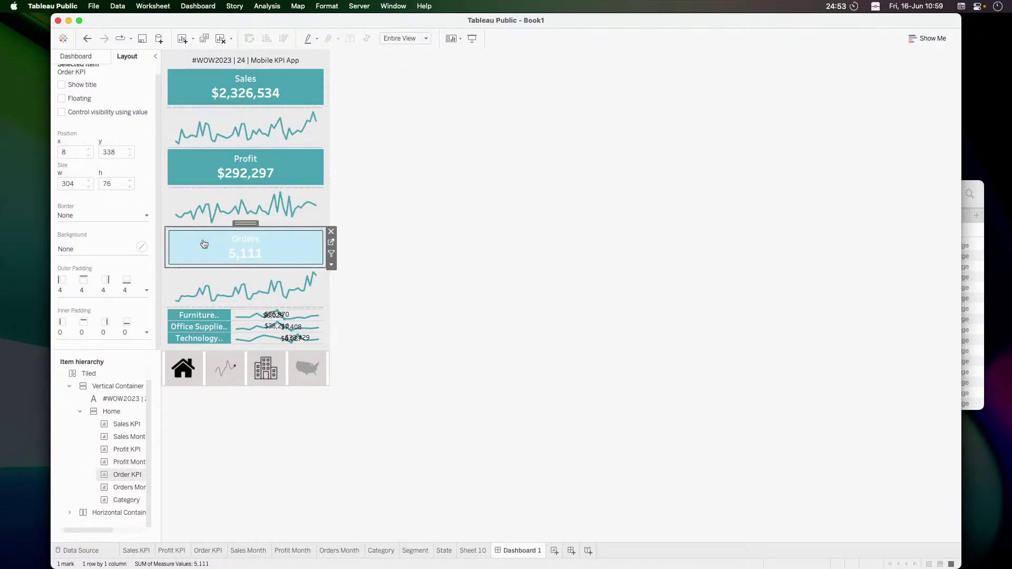
{"action": "left_click", "coordinate": [80, 115]}
{"action": "left_click", "coordinate": [91, 127]}
{"action": "left_click", "coordinate": [85, 152]}
Set the Profit Month and Profit KPI sheets to show only when the visibility value is 1
{"action": "left_click", "coordinate": [202, 196]}
{"action": "left_click", "coordinate": [92, 113]}
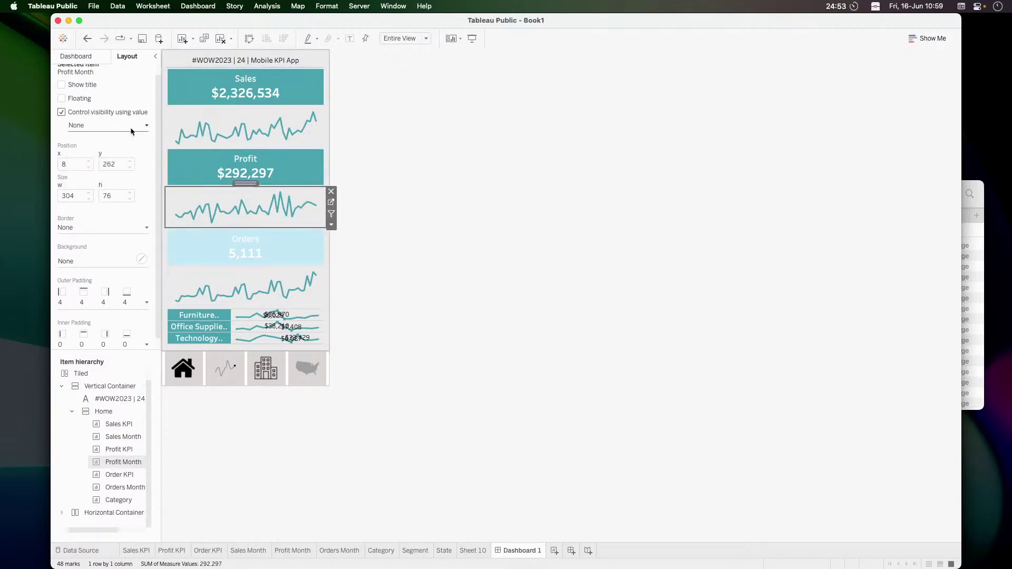
{"action": "left_click", "coordinate": [80, 127]}
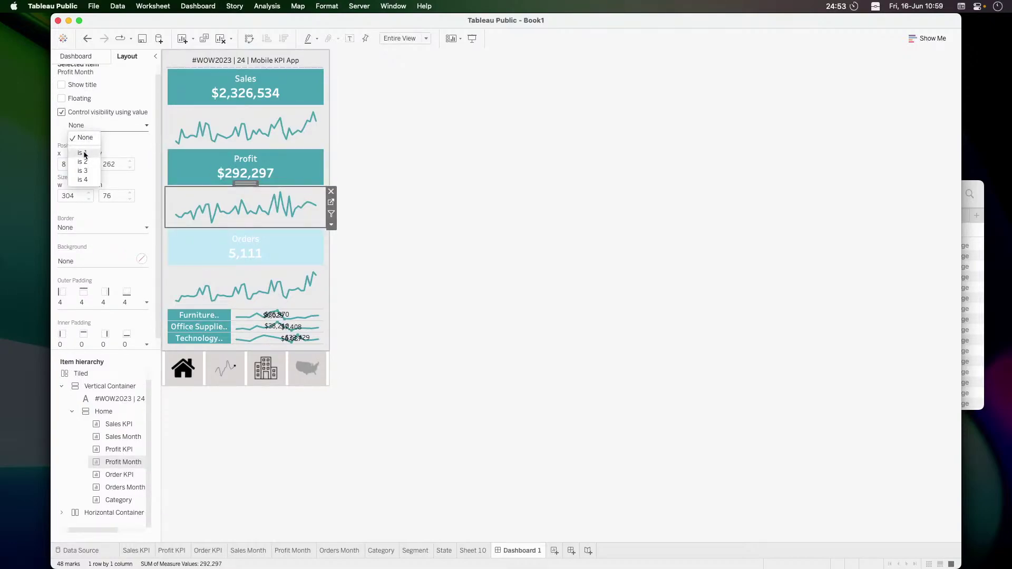
{"action": "left_click", "coordinate": [84, 153]}
{"action": "left_click", "coordinate": [204, 164]}
{"action": "left_click", "coordinate": [62, 113]}
{"action": "left_click", "coordinate": [87, 126]}
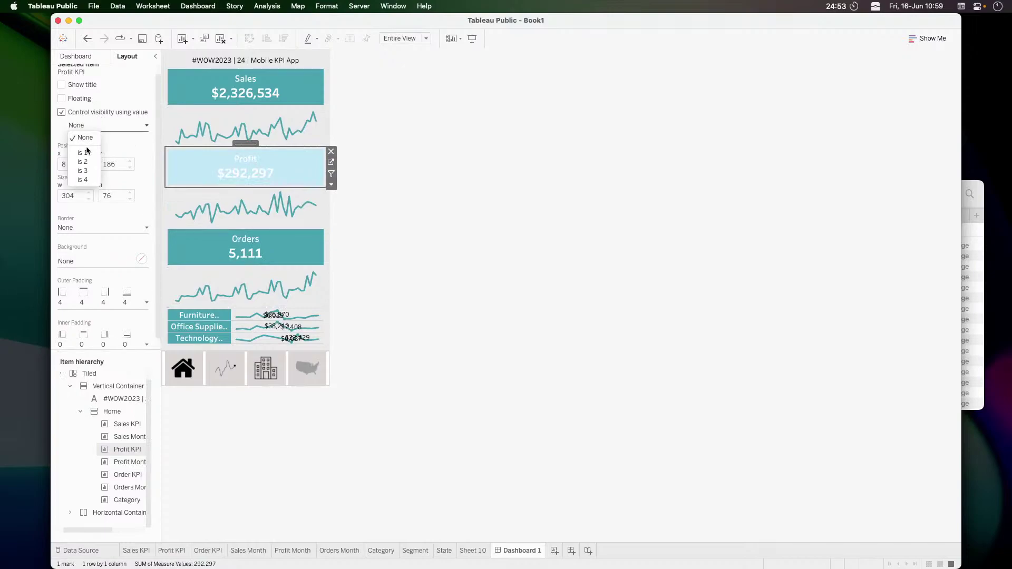
{"action": "left_click", "coordinate": [85, 153]}
Set the Sales Month and Sales KPI sheets to show only when the visibility value is 1
{"action": "left_click", "coordinate": [181, 115]}
{"action": "left_click", "coordinate": [110, 113]}
{"action": "left_click", "coordinate": [84, 126]}
{"action": "left_click", "coordinate": [85, 152]}
{"action": "left_click", "coordinate": [179, 80]}
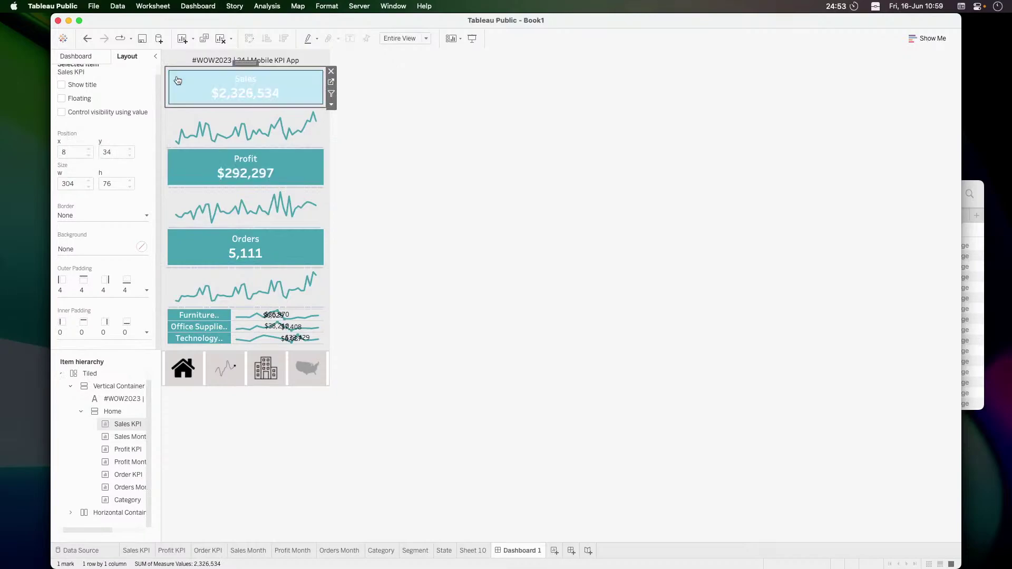
{"action": "left_click", "coordinate": [111, 112]}
{"action": "left_click", "coordinate": [89, 126]}
{"action": "left_click", "coordinate": [84, 153]}
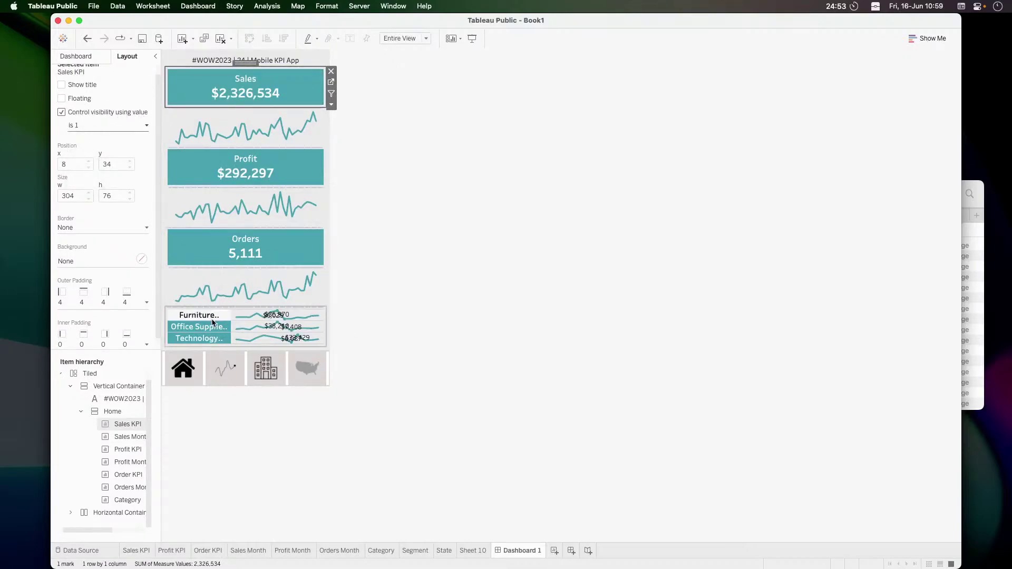
Set the Category sheet inside the Home container to show only when the visibility value is 2
{"action": "left_click", "coordinate": [322, 321]}
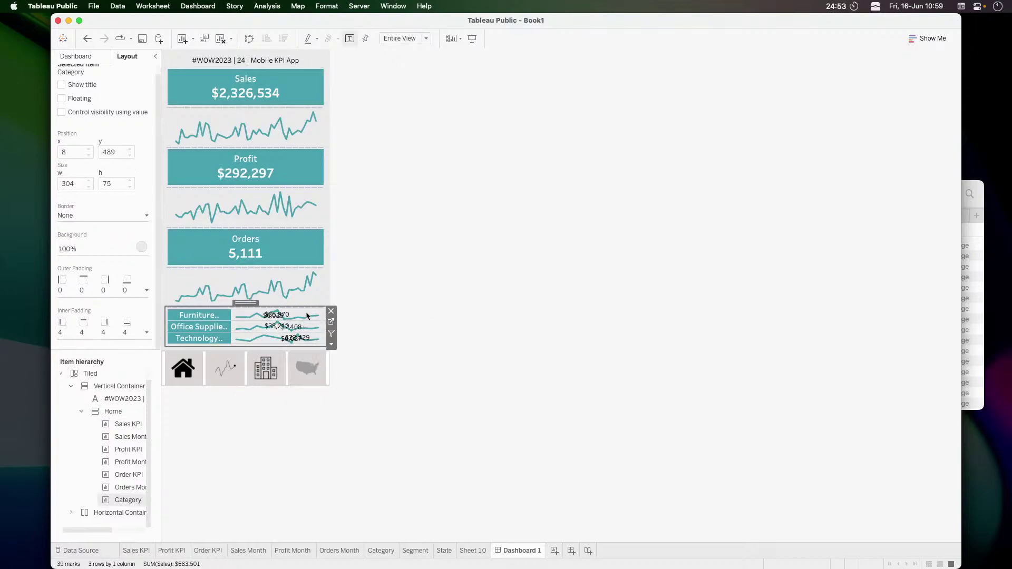
{"action": "left_click", "coordinate": [61, 112]}
{"action": "left_click", "coordinate": [87, 125]}
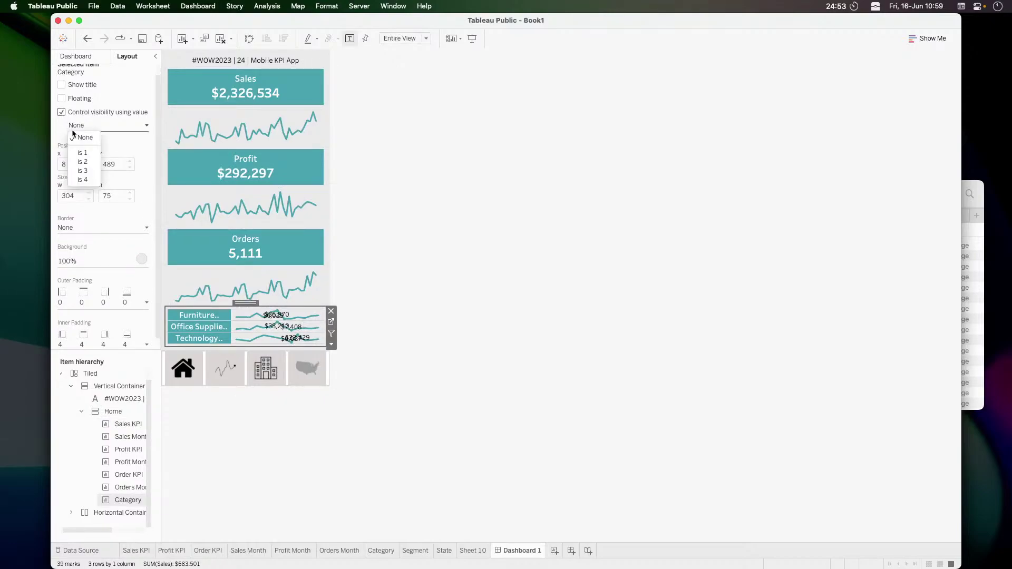
{"action": "left_click", "coordinate": [80, 161]}
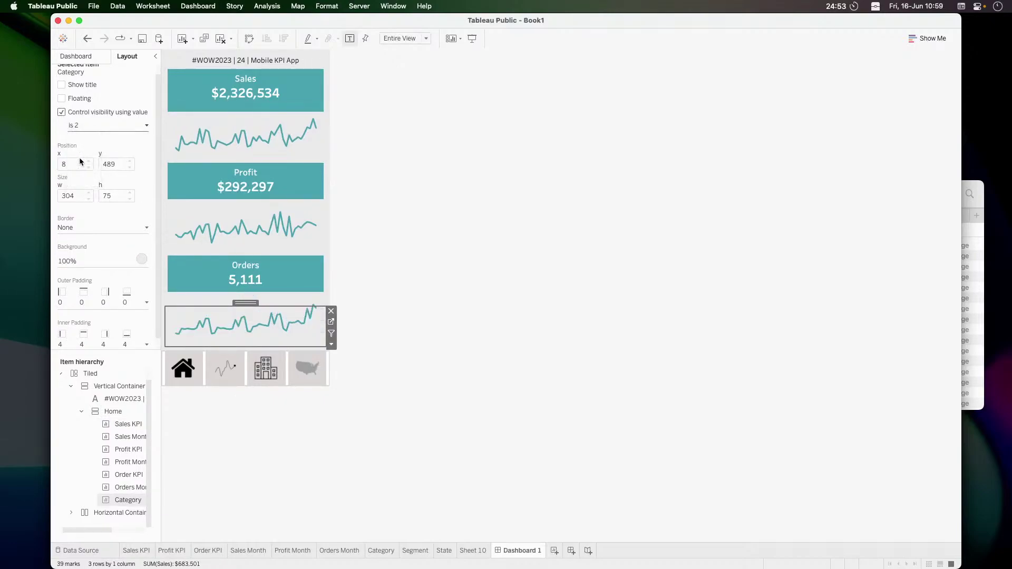
{"action": "left_click", "coordinate": [420, 360]}
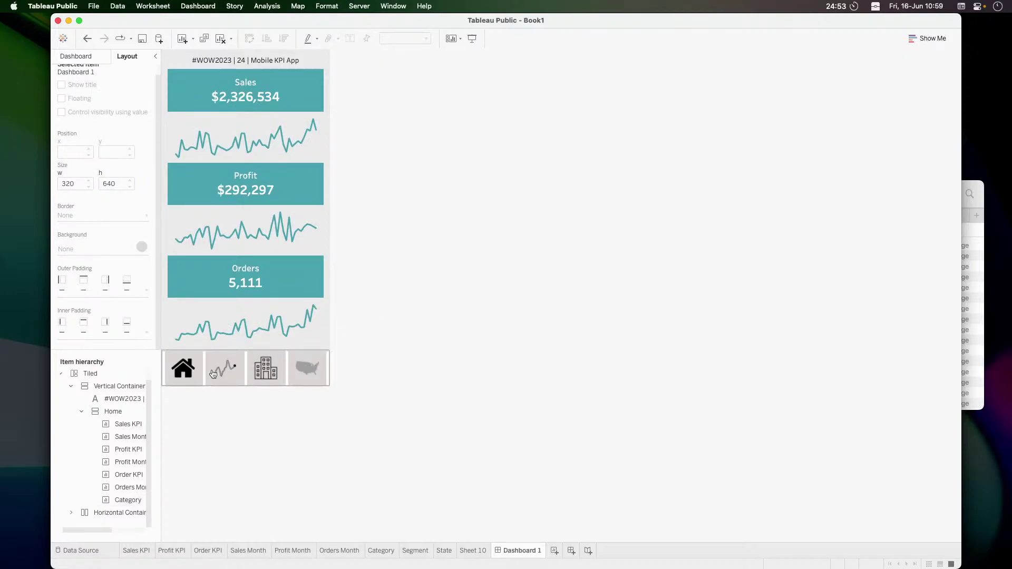
Add a dashboard parameter action that uses only Sheet 10 of Dashboard 1 as its source and runs on select
{"action": "left_click", "coordinate": [193, 6]}
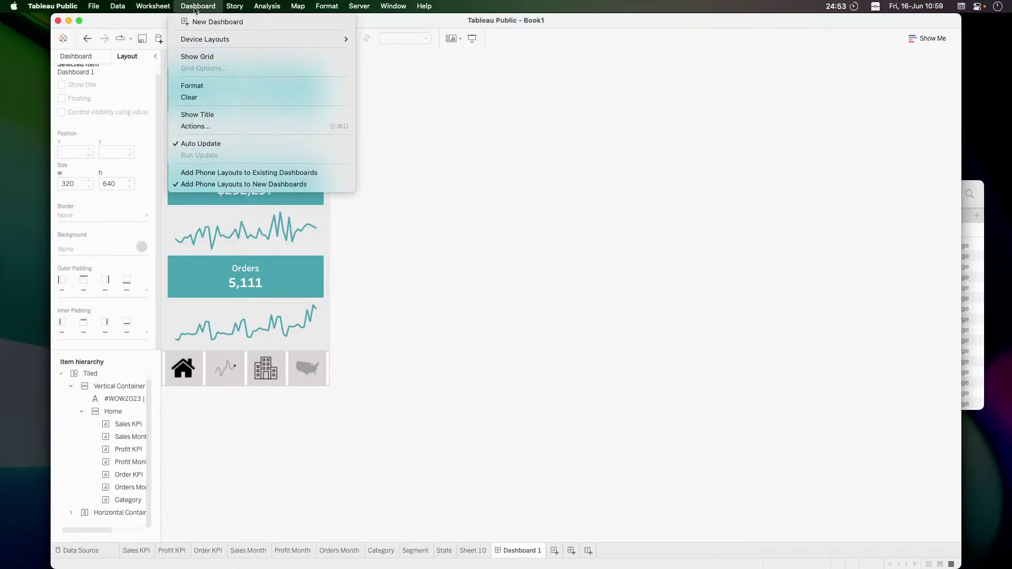
{"action": "left_click", "coordinate": [225, 127]}
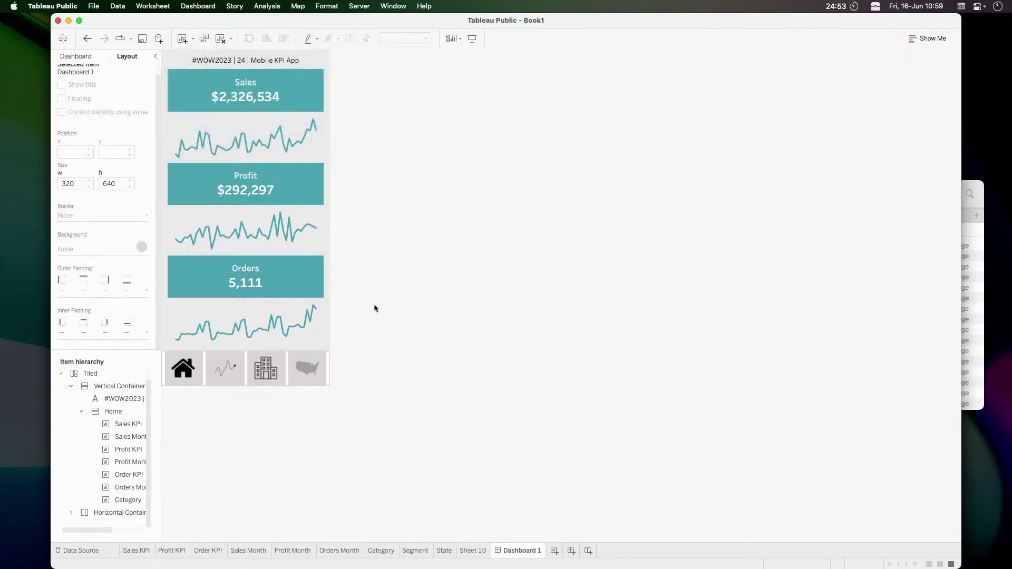
{"action": "left_click", "coordinate": [393, 371]}
{"action": "left_click", "coordinate": [407, 345]}
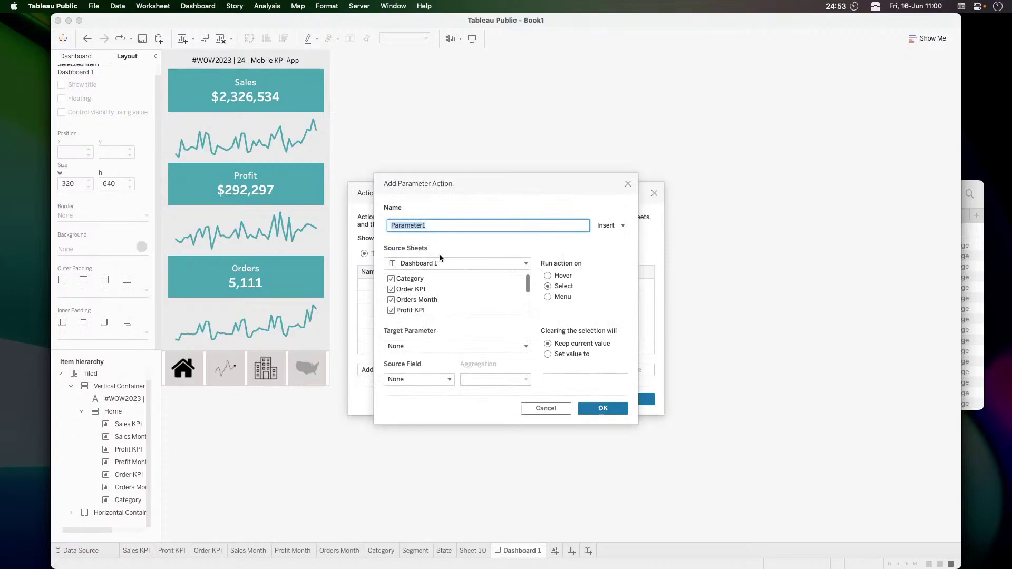
{"action": "scroll", "coordinate": [414, 281], "scroll_direction": "down", "scroll_amount": 3}
{"action": "scroll", "coordinate": [413, 290], "scroll_direction": "up", "scroll_amount": 3}
{"action": "left_click", "coordinate": [410, 282]}
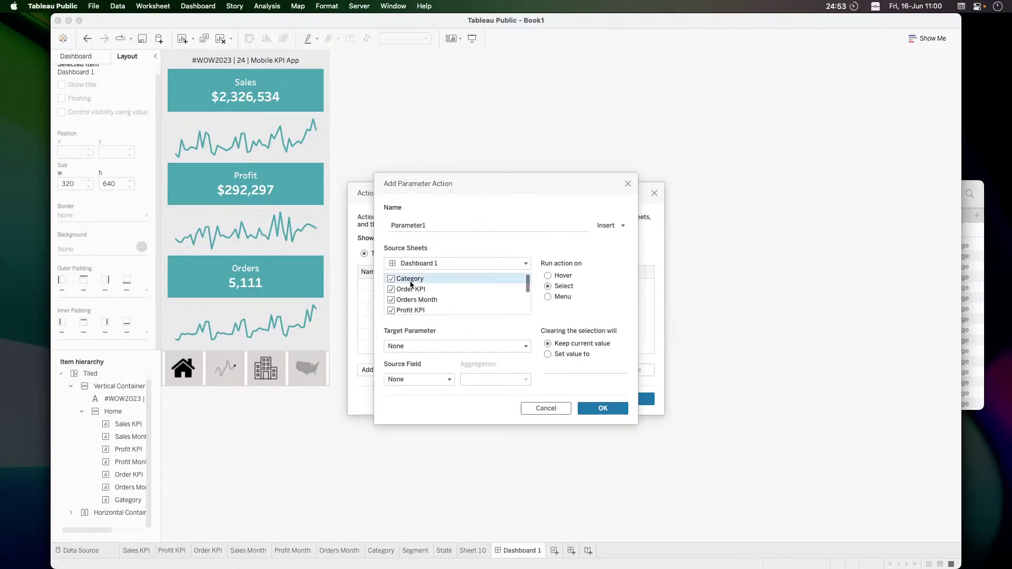
{"action": "key", "text": "super+a"}
{"action": "scroll", "coordinate": [411, 286], "scroll_direction": "down", "scroll_amount": 3}
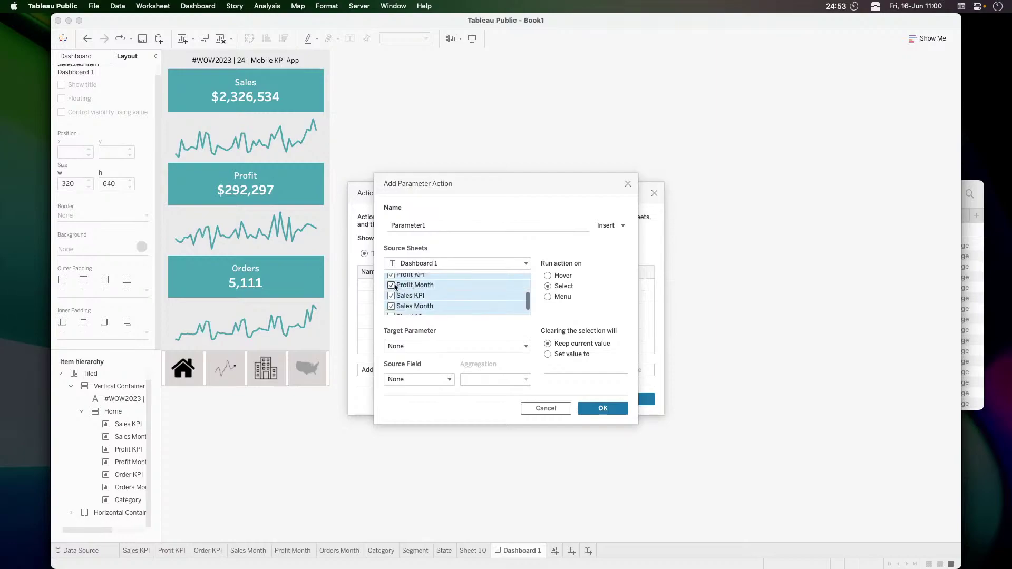
{"action": "left_click", "coordinate": [392, 286]}
{"action": "left_click", "coordinate": [422, 305]}
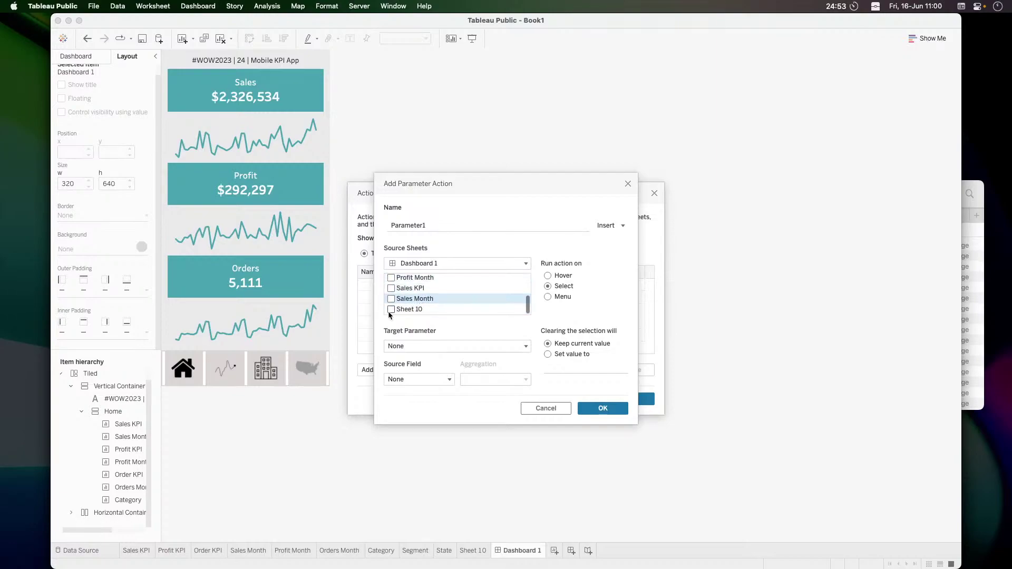
Target the container select parameter with source field 1, no aggregation, and keep the current value when the selection is cleared
{"action": "left_click", "coordinate": [405, 348]}
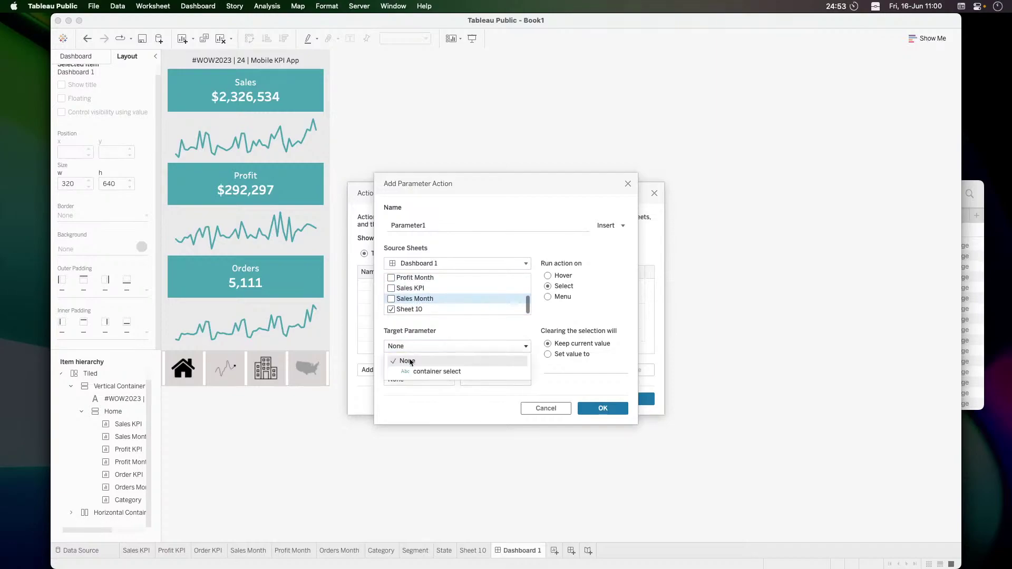
{"action": "left_click", "coordinate": [441, 371]}
{"action": "left_click", "coordinate": [422, 380]}
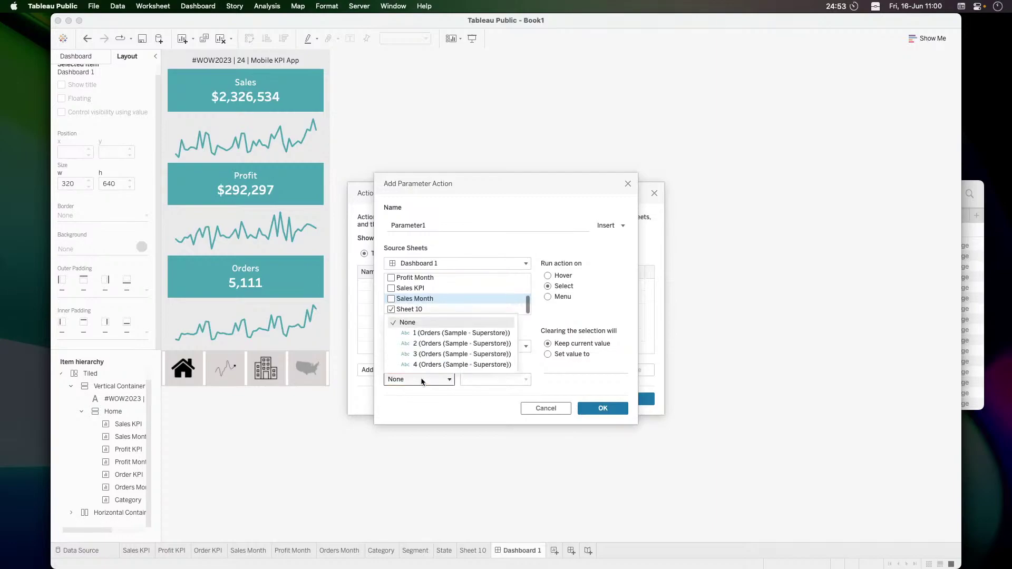
{"action": "left_click", "coordinate": [443, 335]}
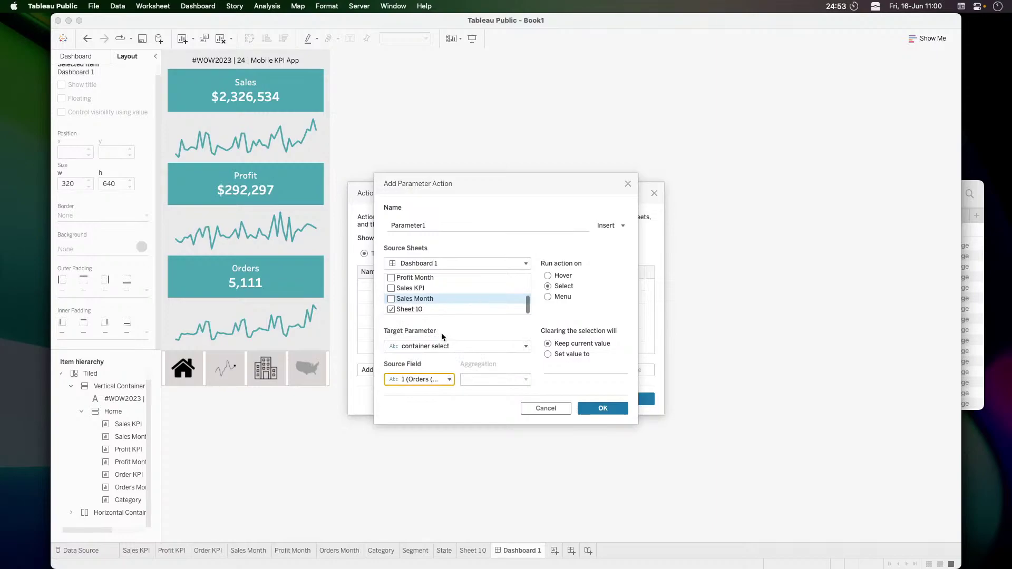
{"action": "left_click", "coordinate": [480, 382]}
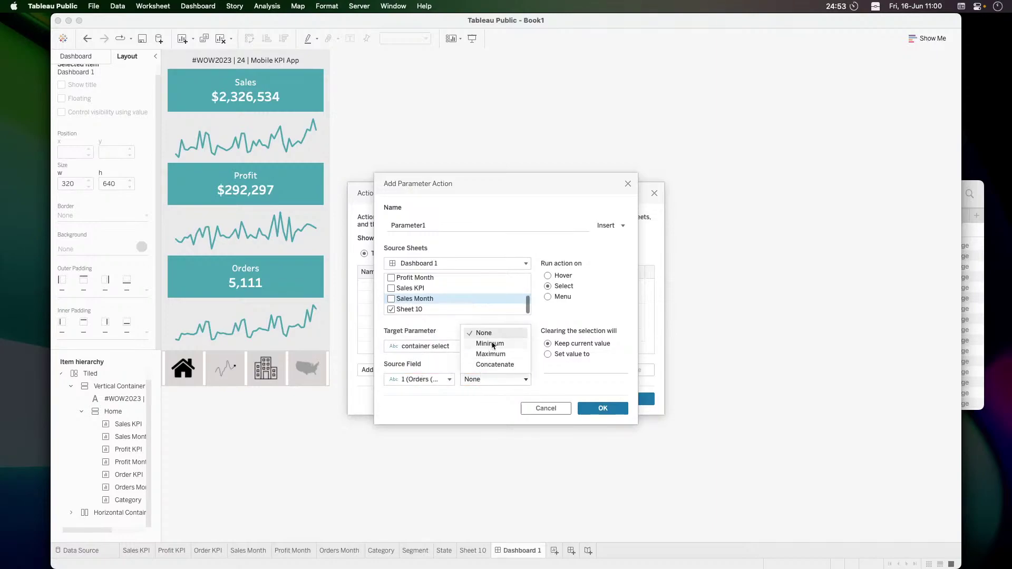
{"action": "left_click", "coordinate": [606, 357]}
{"action": "left_click", "coordinate": [580, 348]}
Name the parameter action 1 and save it
{"action": "left_click", "coordinate": [441, 225]}
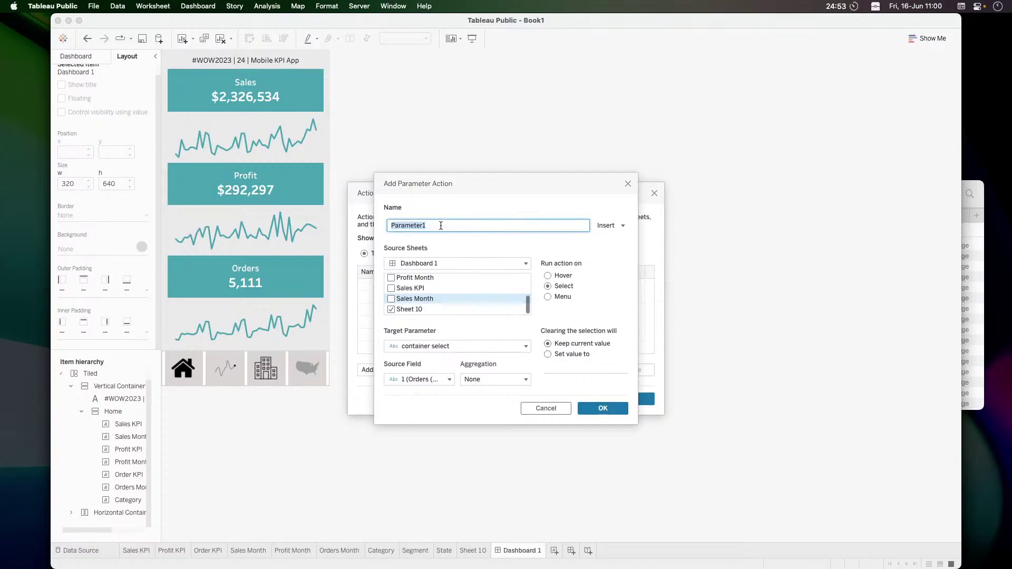
{"action": "type", "text": "1"}
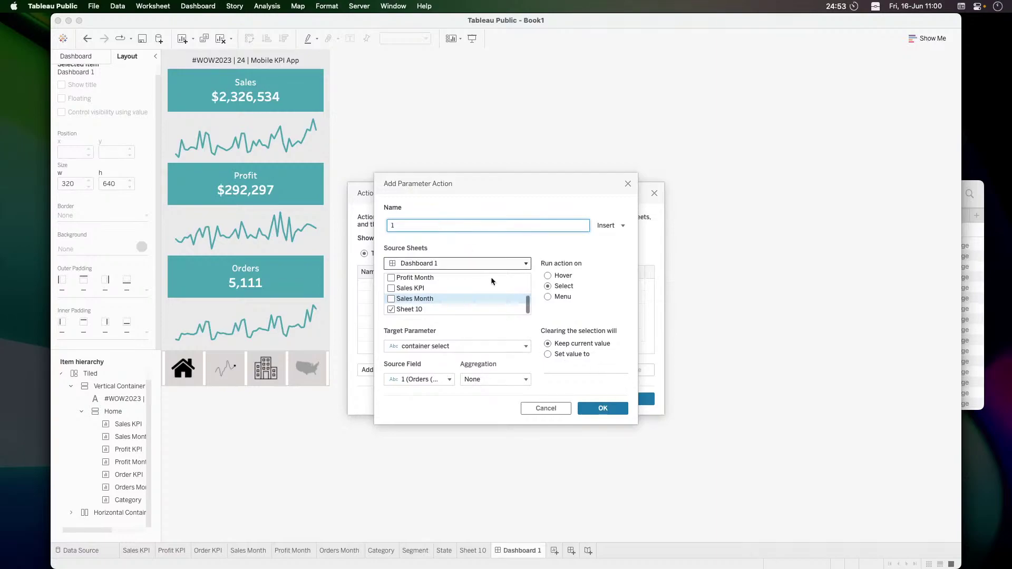
{"action": "left_click", "coordinate": [599, 409]}
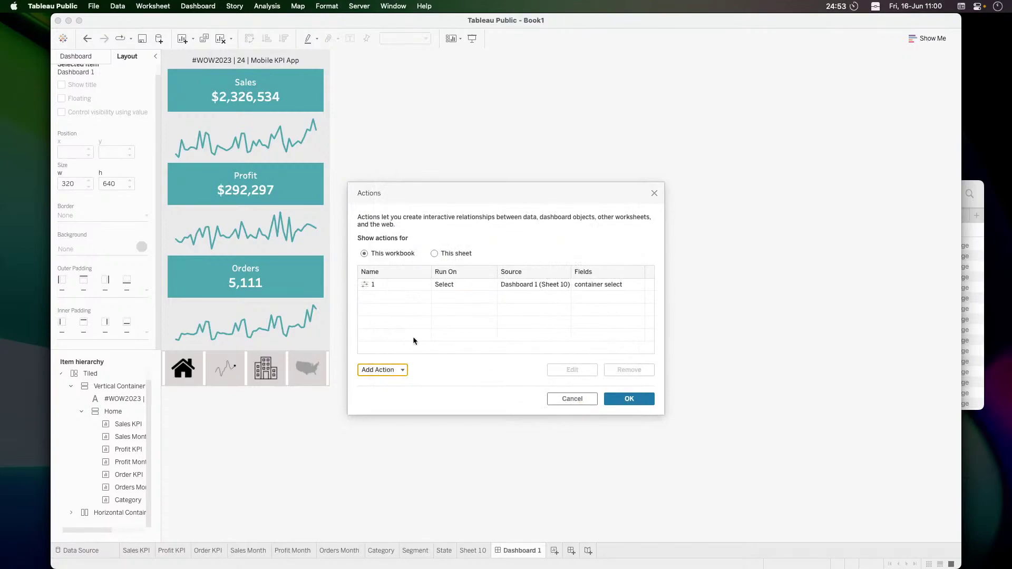
Add a second parameter action on Dashboard 1 with only Sheet 10 as its source sheet
{"action": "left_click", "coordinate": [380, 369]}
{"action": "left_click", "coordinate": [409, 347]}
{"action": "left_click", "coordinate": [424, 279]}
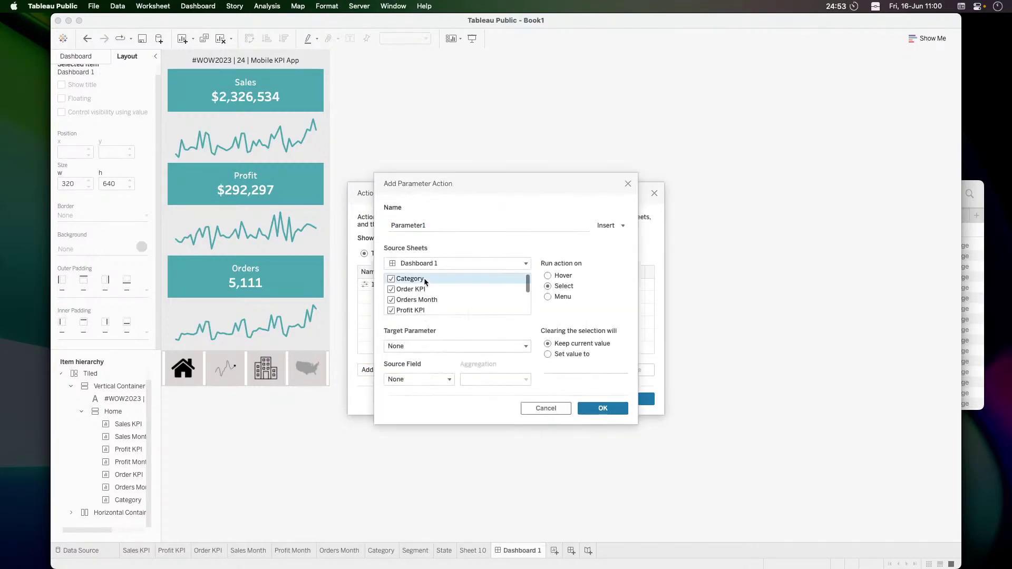
{"action": "key", "text": "super+a"}
{"action": "scroll", "coordinate": [424, 277], "scroll_direction": "down", "scroll_amount": 3}
{"action": "left_click", "coordinate": [390, 307]}
{"action": "scroll", "coordinate": [391, 307], "scroll_direction": "down", "scroll_amount": 1}
{"action": "left_click", "coordinate": [407, 312]}
{"action": "left_click", "coordinate": [391, 310]}
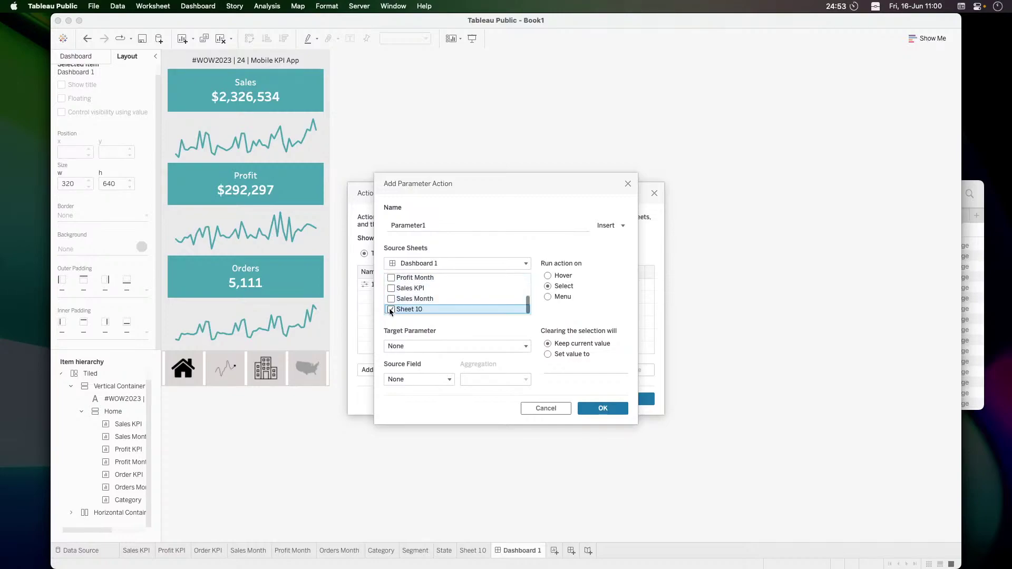
Target the container select parameter with source field 2 and no aggregation, and save the second action
{"action": "left_click", "coordinate": [414, 347]}
{"action": "left_click", "coordinate": [414, 370]}
{"action": "left_click", "coordinate": [409, 381]}
{"action": "left_click", "coordinate": [433, 344]}
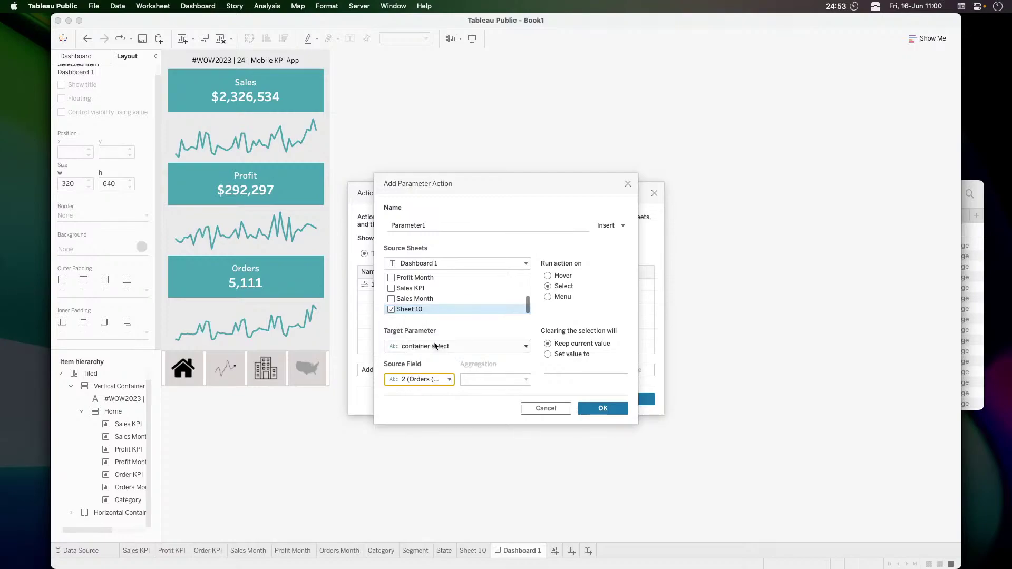
{"action": "left_click", "coordinate": [482, 380]}
{"action": "left_click", "coordinate": [573, 372]}
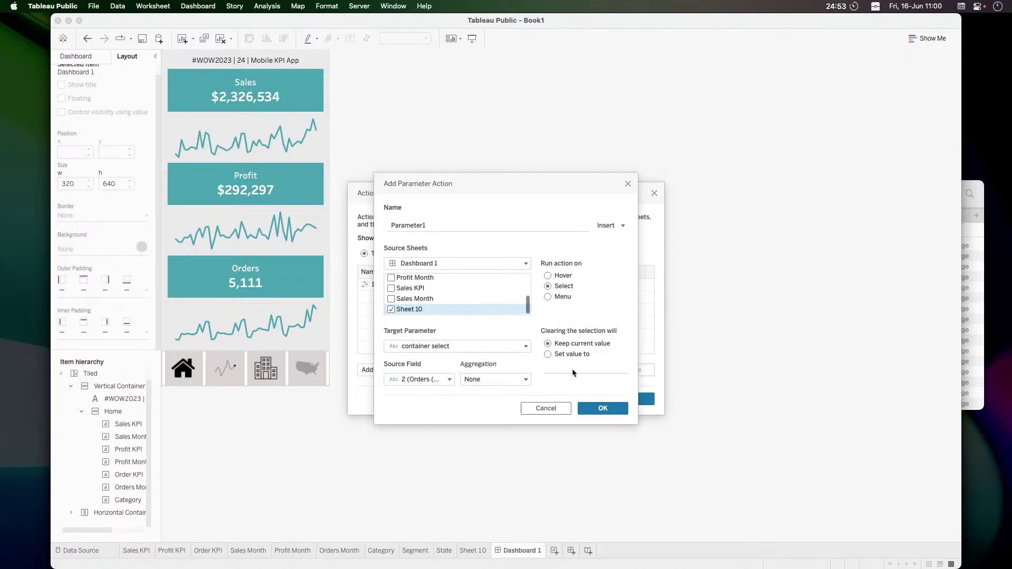
{"action": "left_click", "coordinate": [598, 409]}
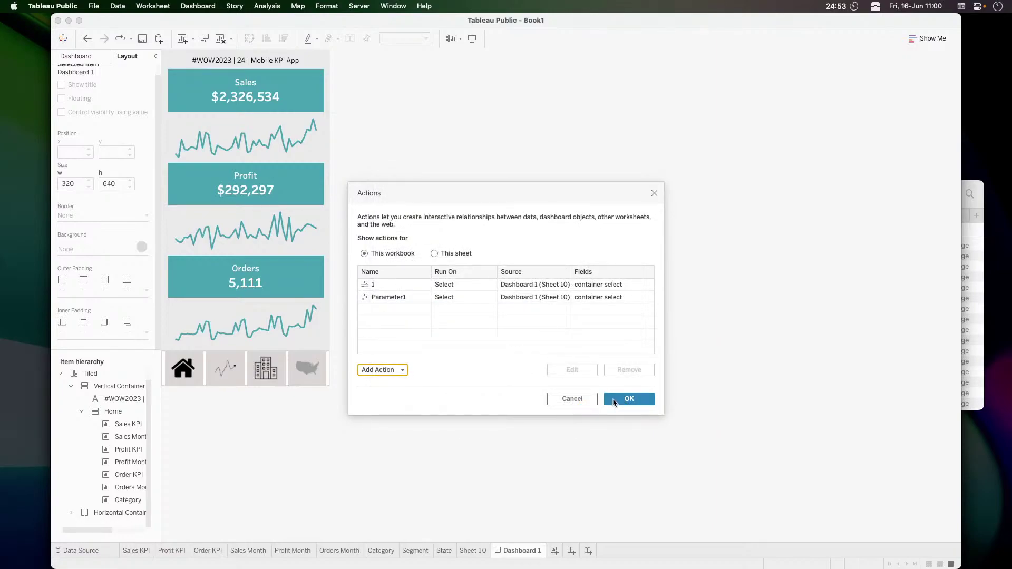
Rename the second parameter action to 2 and apply the dashboard actions
{"action": "left_click", "coordinate": [372, 284]}
{"action": "double_click", "coordinate": [388, 296]}
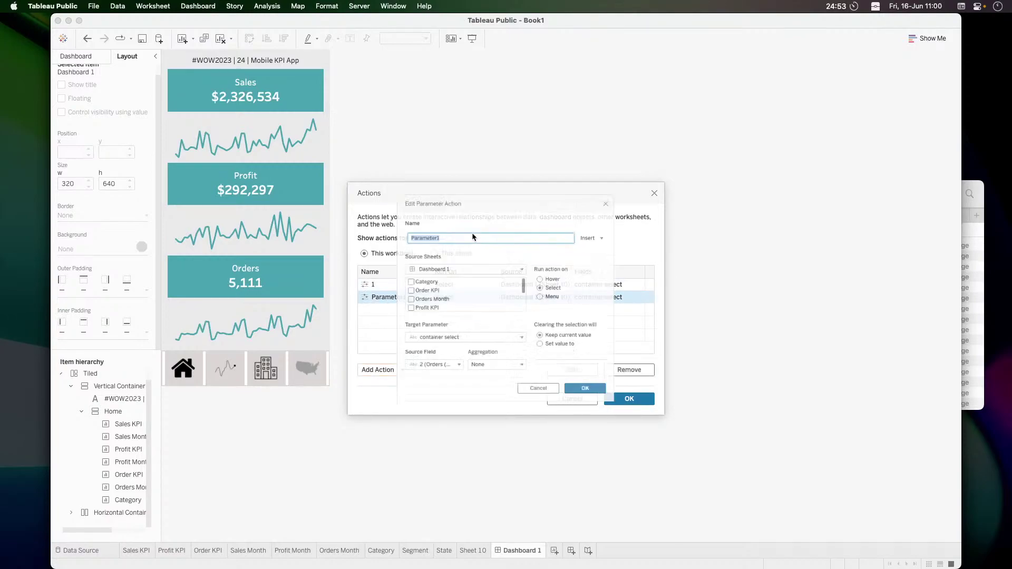
{"action": "type", "text": "2"}
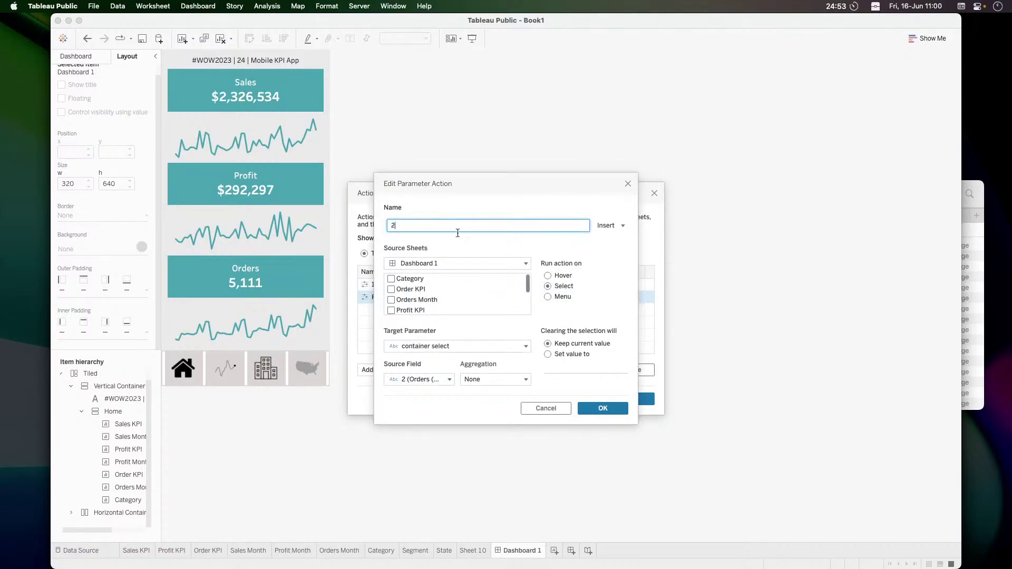
{"action": "left_click", "coordinate": [609, 406]}
{"action": "left_click", "coordinate": [621, 399]}
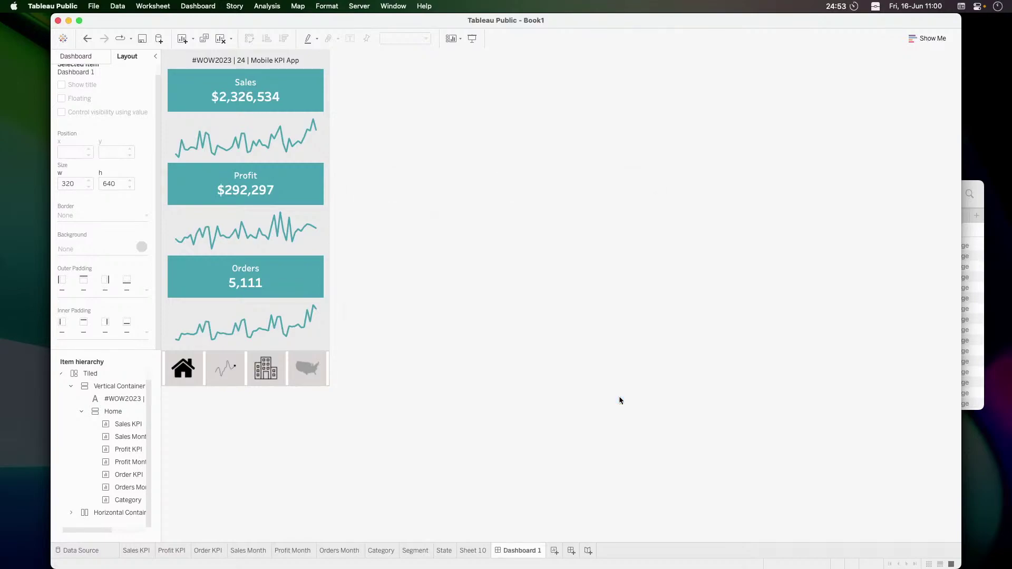
Test the navigation bar by switching between the line chart and home icons
{"action": "left_click", "coordinate": [220, 373]}
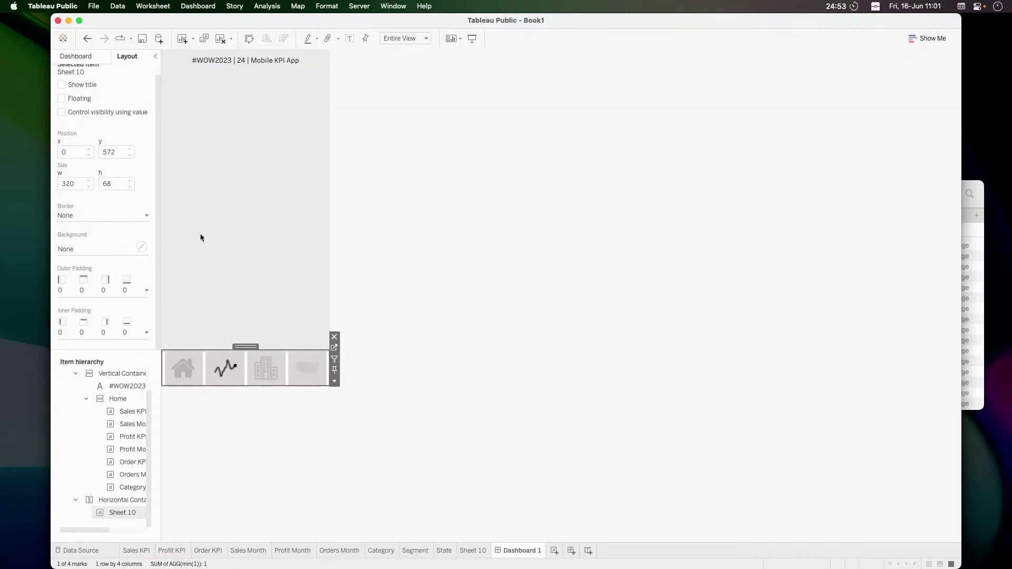
{"action": "left_click", "coordinate": [185, 375]}
{"action": "left_click", "coordinate": [216, 375]}
{"action": "left_click", "coordinate": [208, 315]}
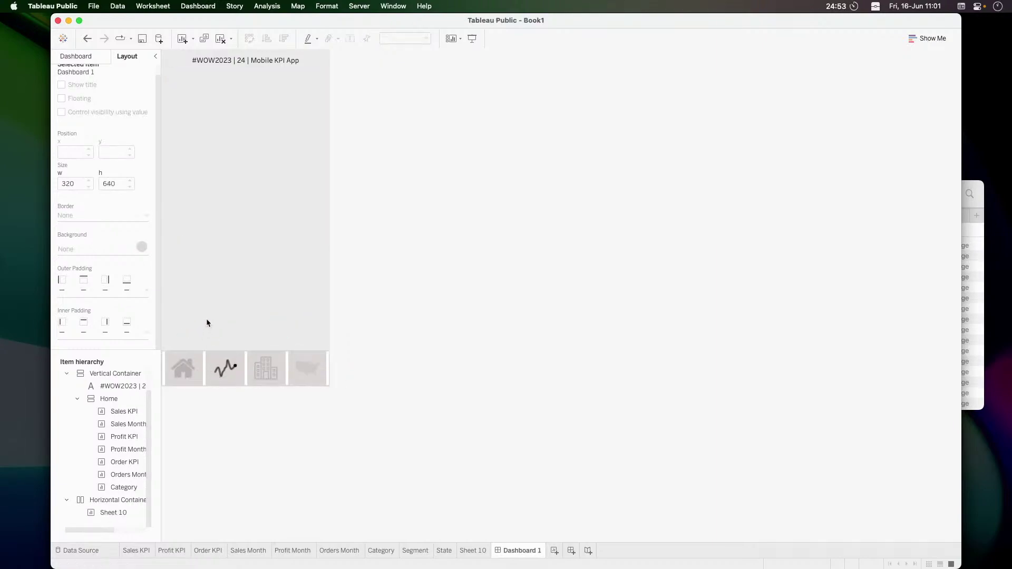
Try visibility values 1, 3 and 4 on the Category sheet, and set it back to 2
{"action": "left_click", "coordinate": [117, 510]}
{"action": "left_click", "coordinate": [120, 489]}
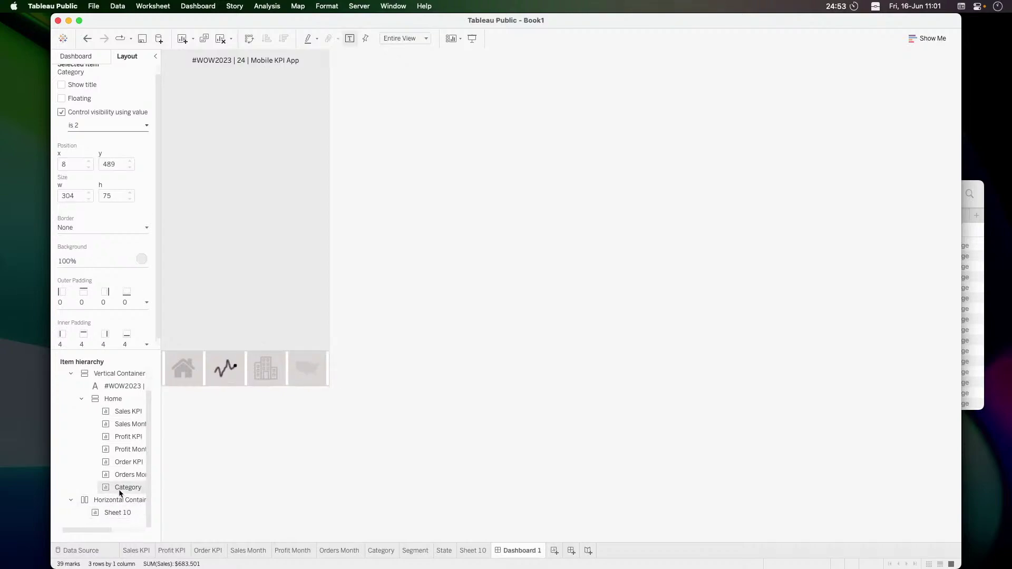
{"action": "left_click", "coordinate": [99, 125]}
{"action": "left_click", "coordinate": [85, 154]}
{"action": "left_click", "coordinate": [86, 130]}
{"action": "left_click", "coordinate": [84, 171]}
{"action": "left_click", "coordinate": [89, 129]}
{"action": "left_click", "coordinate": [85, 177]}
{"action": "left_click", "coordinate": [83, 128]}
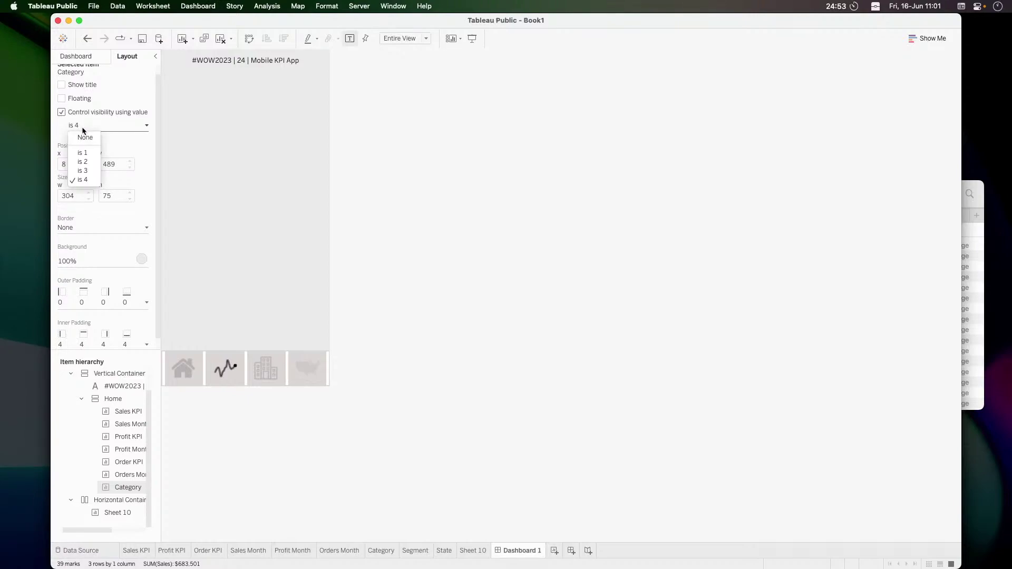
{"action": "left_click", "coordinate": [83, 162]}
{"action": "left_click", "coordinate": [390, 315]}
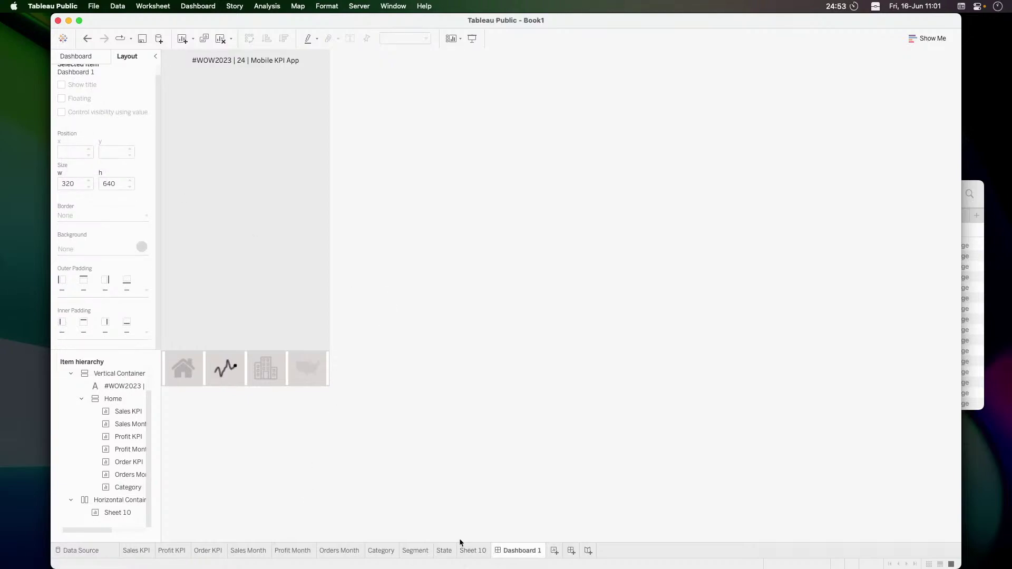
Show the container select parameter control on the dashboard from the Sheet 10 icon bar
{"action": "left_click", "coordinate": [325, 372]}
{"action": "left_click", "coordinate": [335, 381]}
{"action": "mouse_move", "coordinate": [395, 420]}
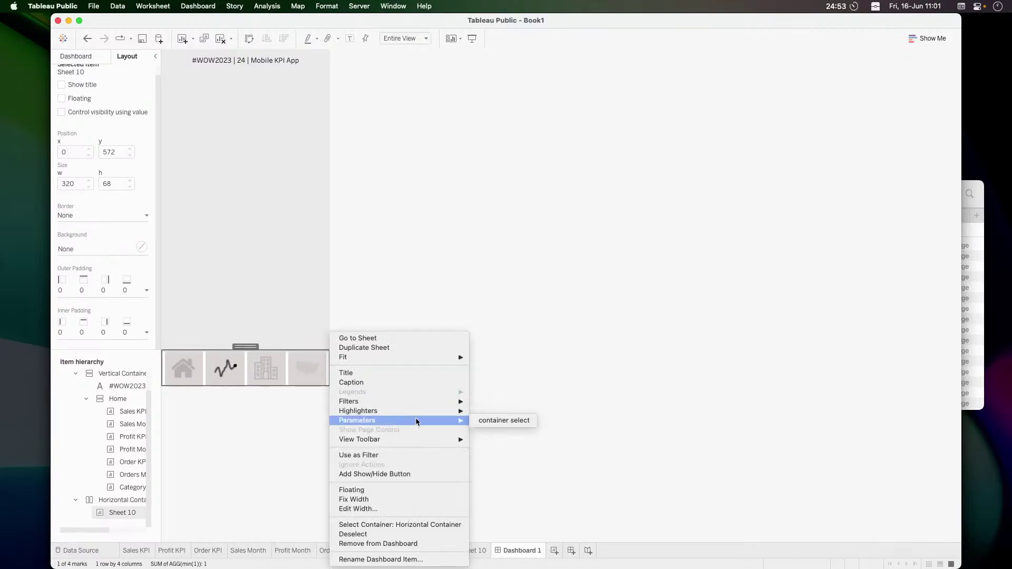
{"action": "left_click", "coordinate": [498, 421]}
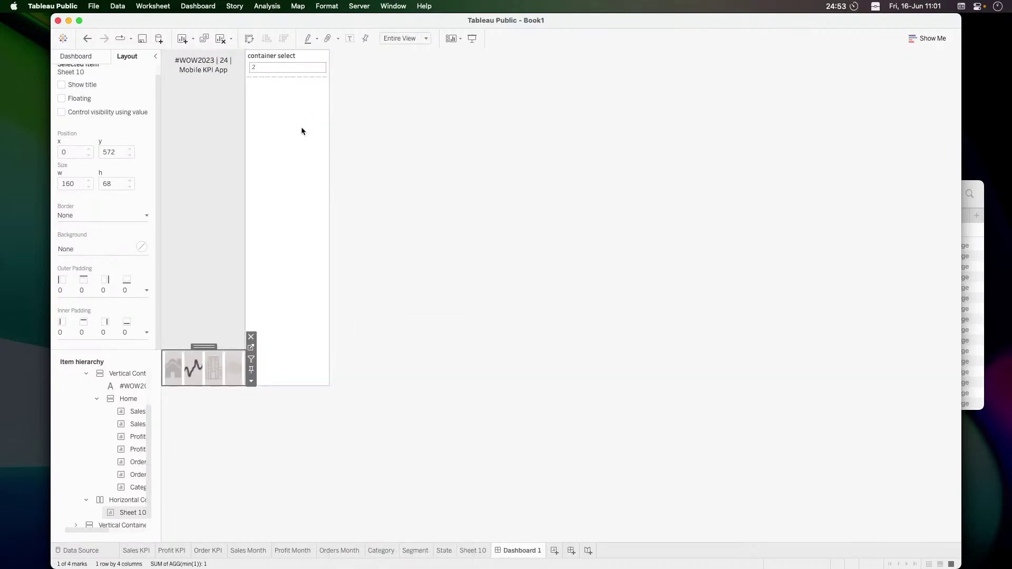
Make the container holding the container select parameter control floating
{"action": "left_click", "coordinate": [203, 142]}
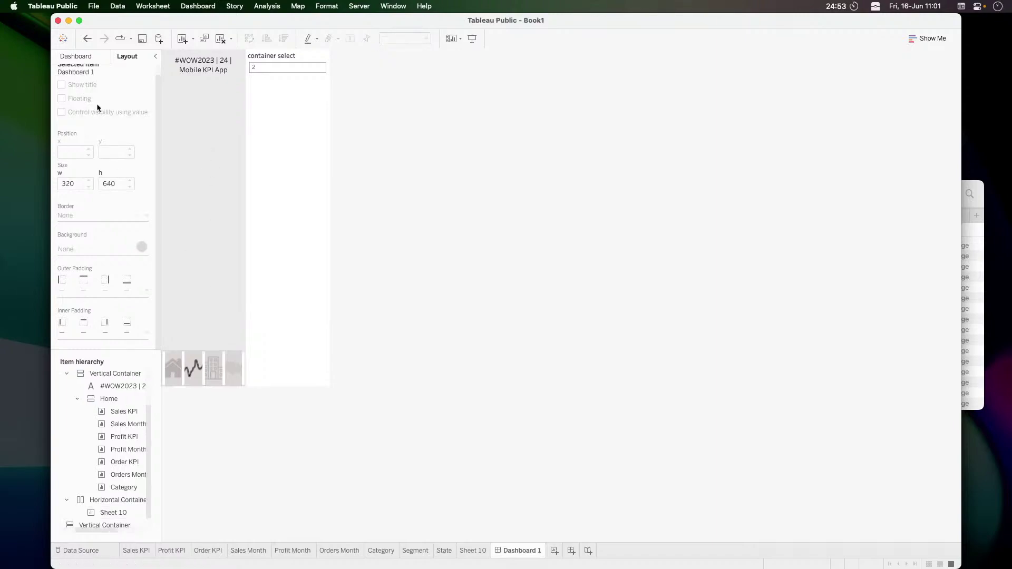
{"action": "left_click", "coordinate": [77, 56]}
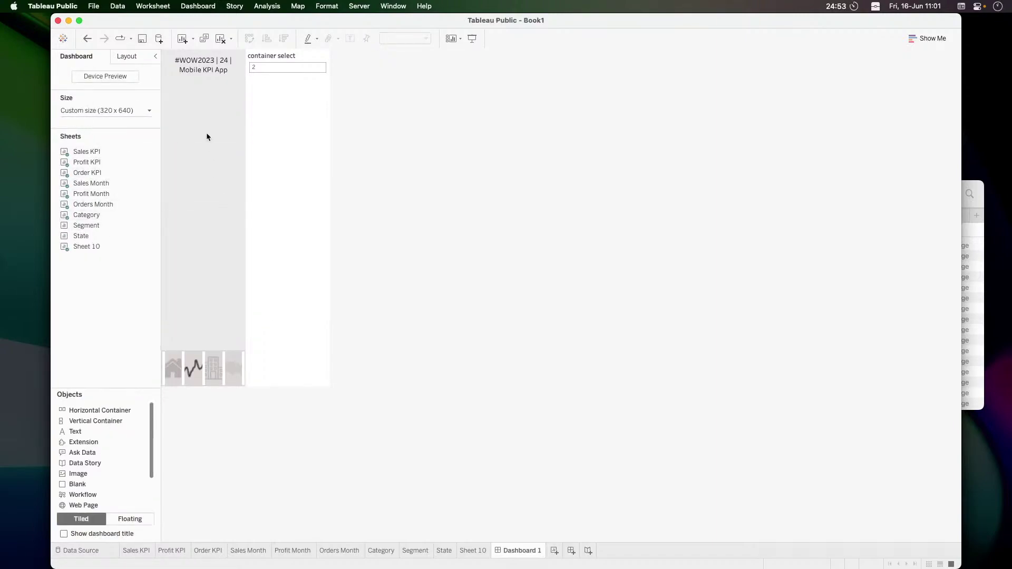
{"action": "left_click", "coordinate": [286, 118]}
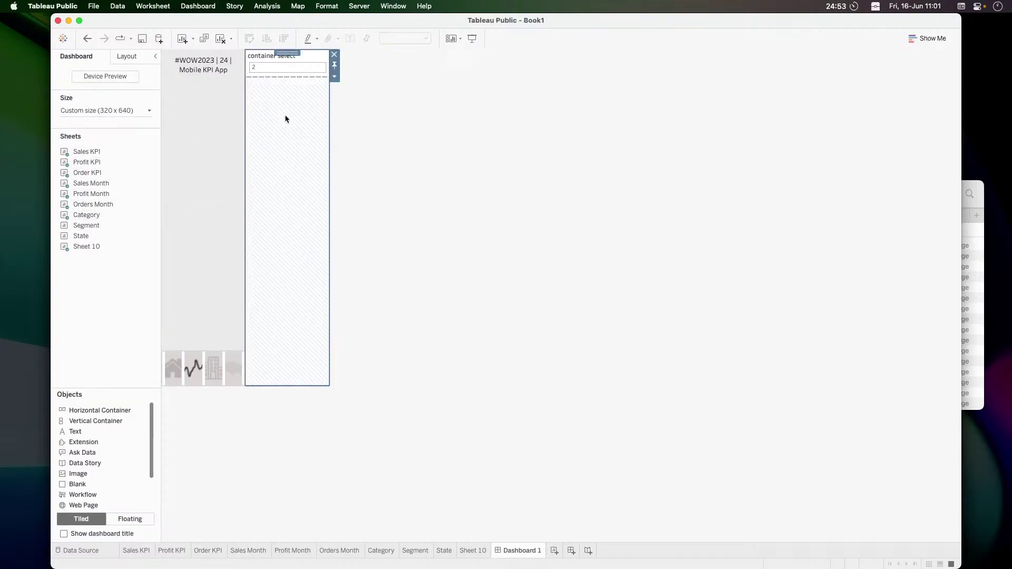
{"action": "left_click", "coordinate": [335, 76]}
{"action": "left_click", "coordinate": [368, 124]}
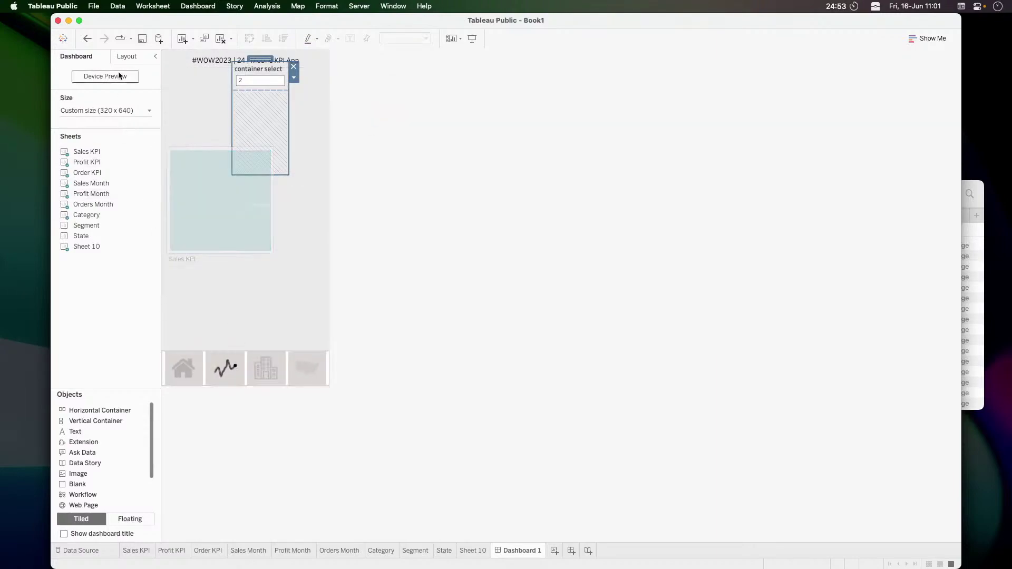
Switch between the home and line chart icons and check the Category sheet's visibility setting each time
{"action": "left_click", "coordinate": [185, 371]}
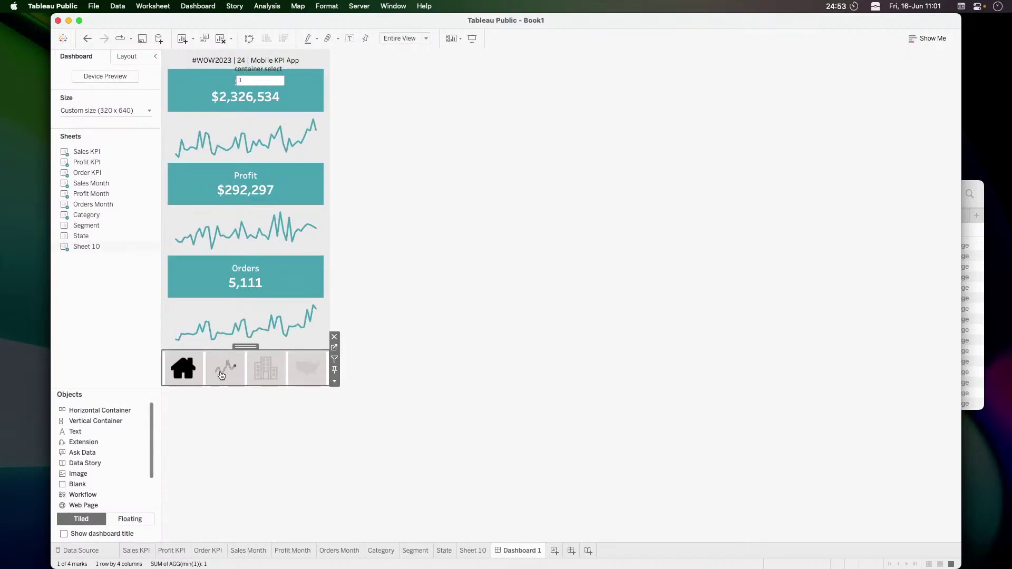
{"action": "left_click", "coordinate": [134, 56]}
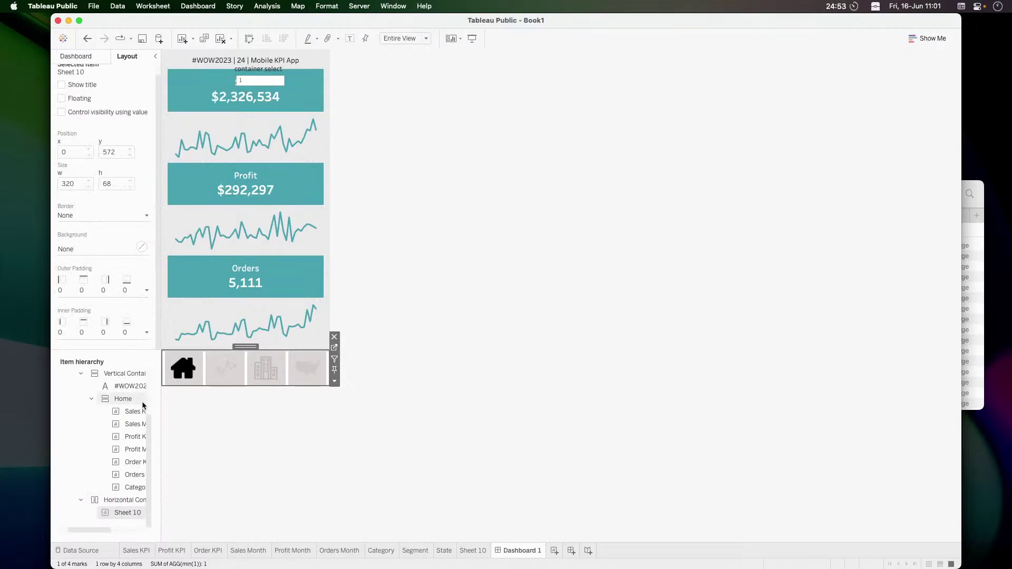
{"action": "left_click", "coordinate": [131, 488]}
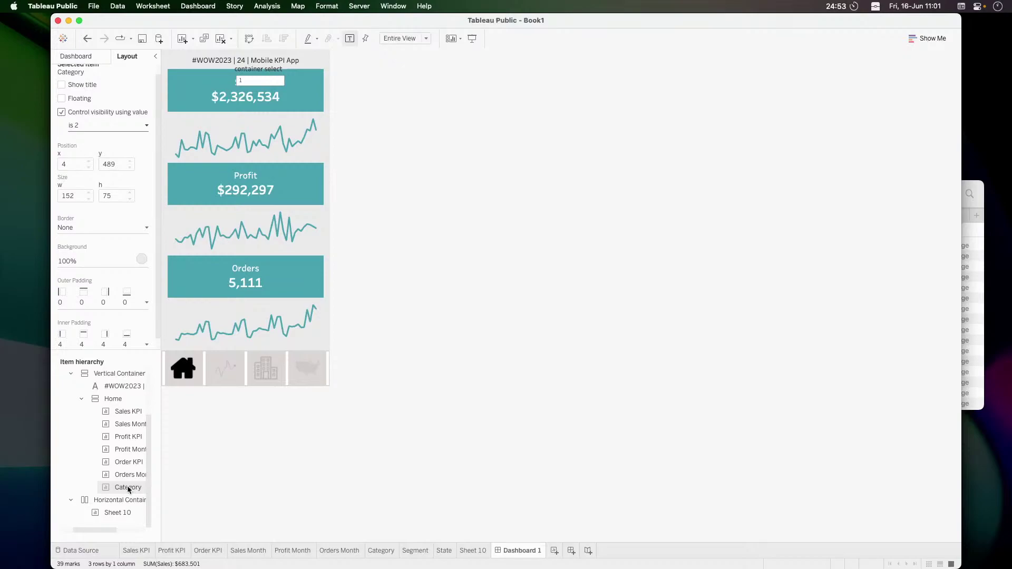
{"action": "left_click", "coordinate": [225, 371]}
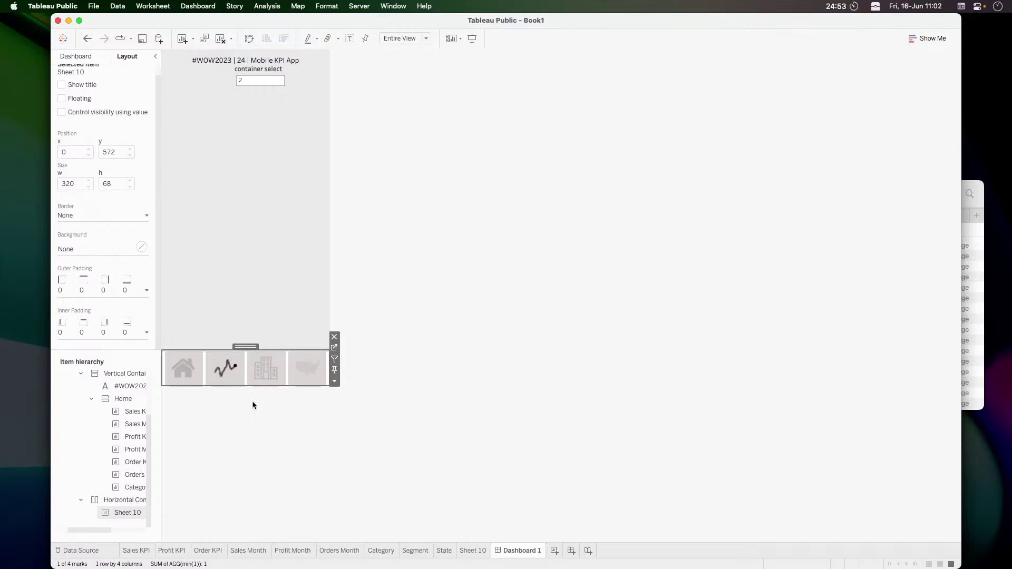
{"action": "left_click", "coordinate": [133, 491]}
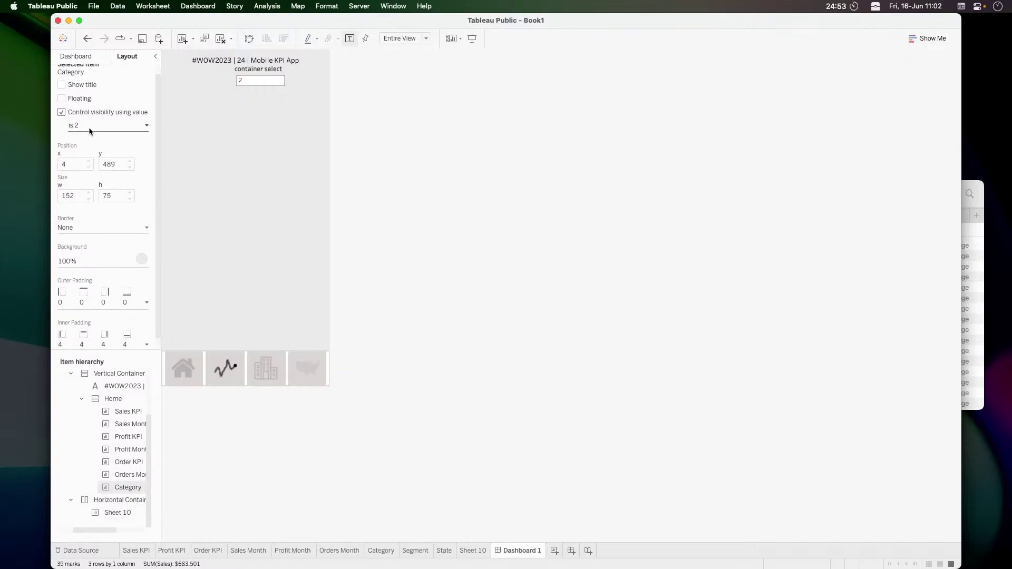
Turn off value-controlled visibility for the Category sheet, look at its worksheet, and select the Home container on the dashboard
{"action": "left_click", "coordinate": [61, 112]}
{"action": "left_click", "coordinate": [61, 112]}
{"action": "left_click", "coordinate": [61, 112]}
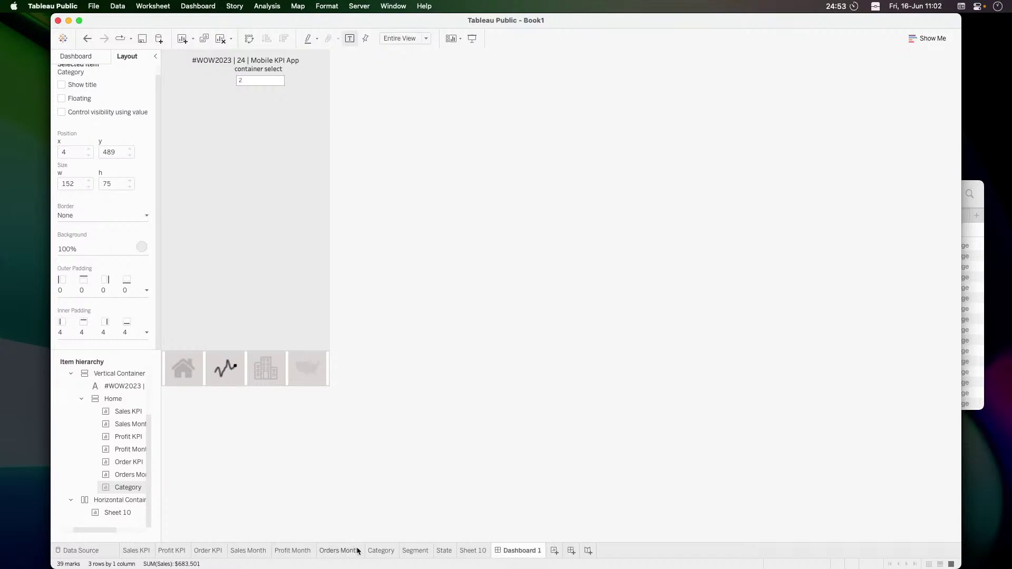
{"action": "left_click", "coordinate": [378, 552]}
{"action": "left_click", "coordinate": [517, 551]}
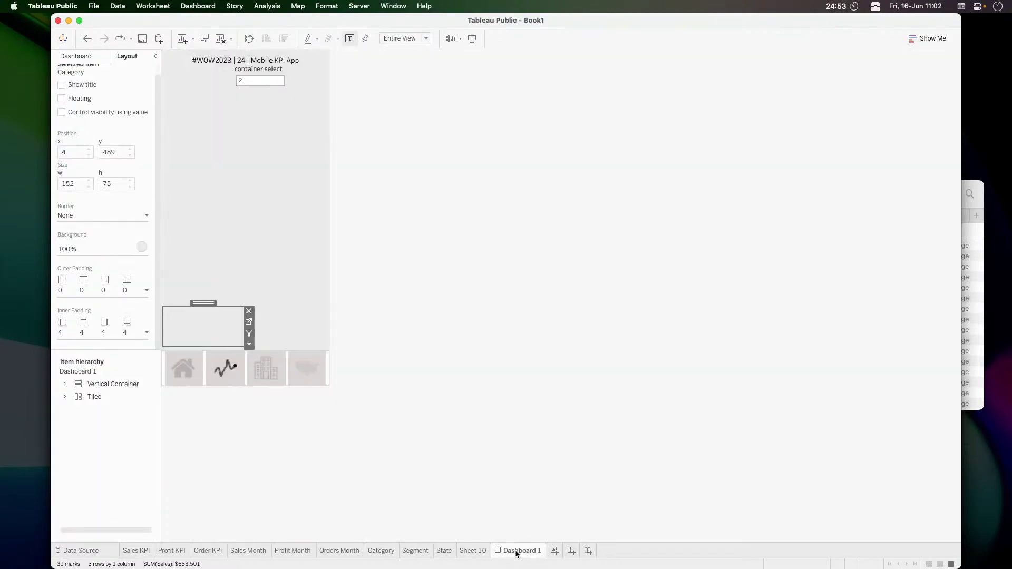
{"action": "left_click", "coordinate": [201, 301]}
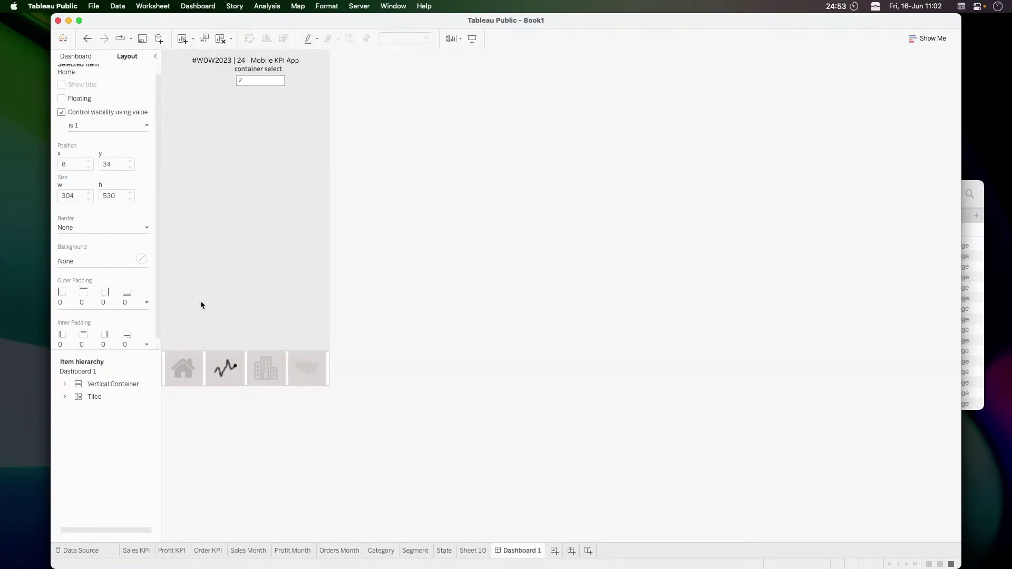
Find the Category sheet inside the Home container in the item hierarchy and re-enable its value-controlled visibility with no value chosen
{"action": "left_click", "coordinate": [64, 385]}
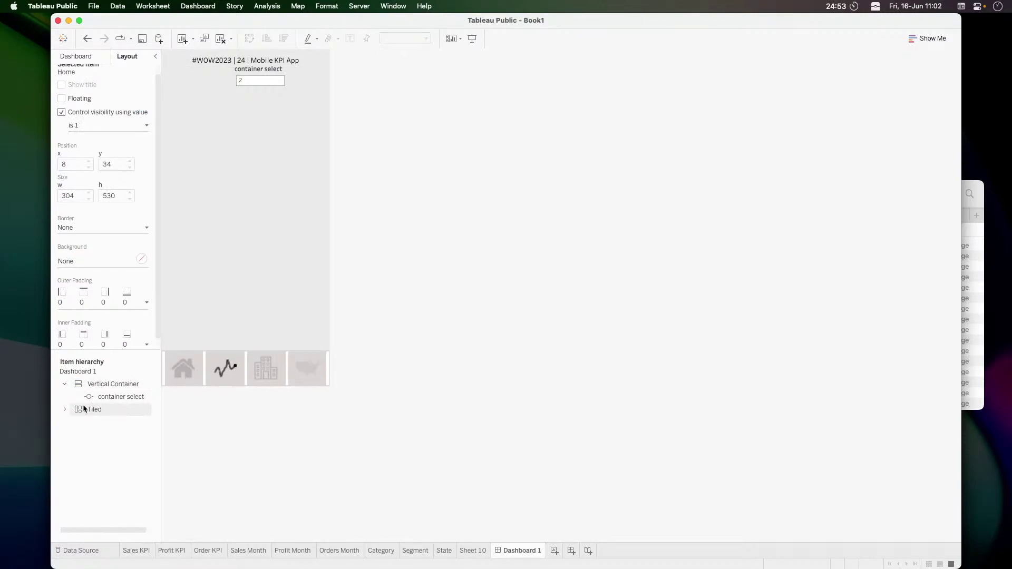
{"action": "left_click", "coordinate": [65, 410]}
{"action": "left_click", "coordinate": [76, 421]}
{"action": "left_click", "coordinate": [63, 422]}
{"action": "left_click", "coordinate": [74, 435]}
{"action": "left_click", "coordinate": [85, 460]}
{"action": "left_click", "coordinate": [85, 447]}
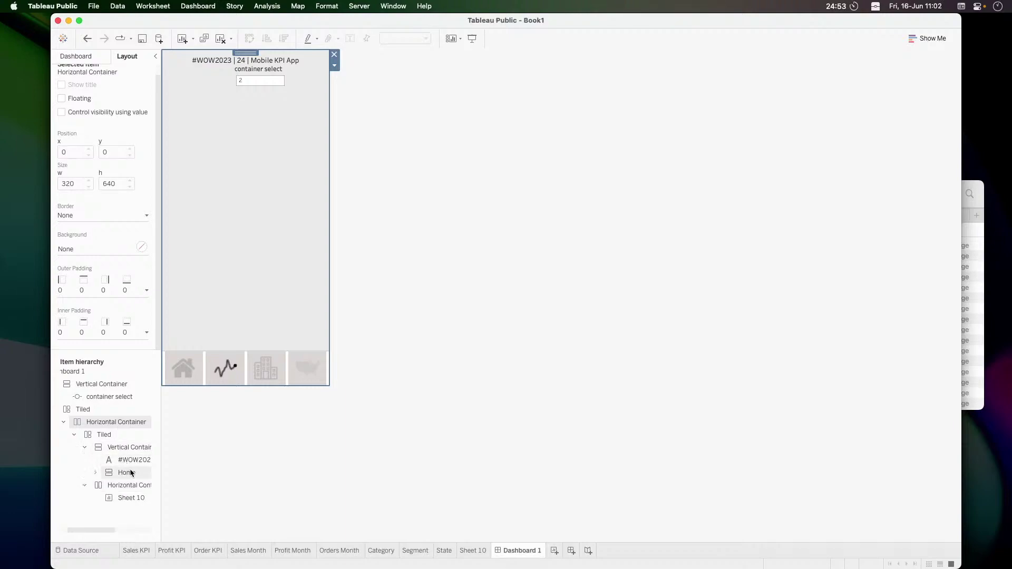
{"action": "left_click", "coordinate": [95, 472]}
{"action": "scroll", "coordinate": [96, 470], "scroll_direction": "down", "scroll_amount": 3}
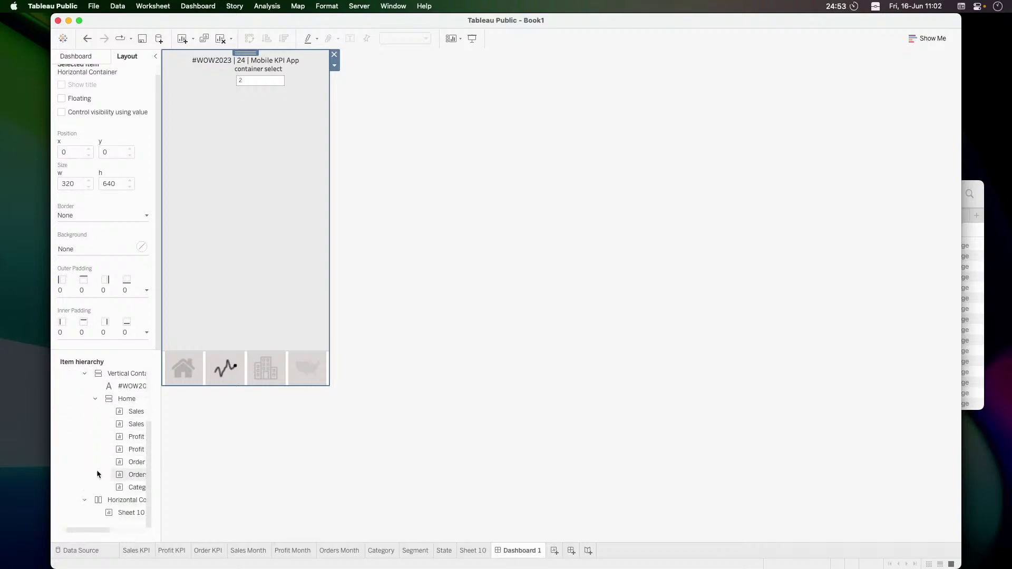
{"action": "left_click", "coordinate": [126, 486]}
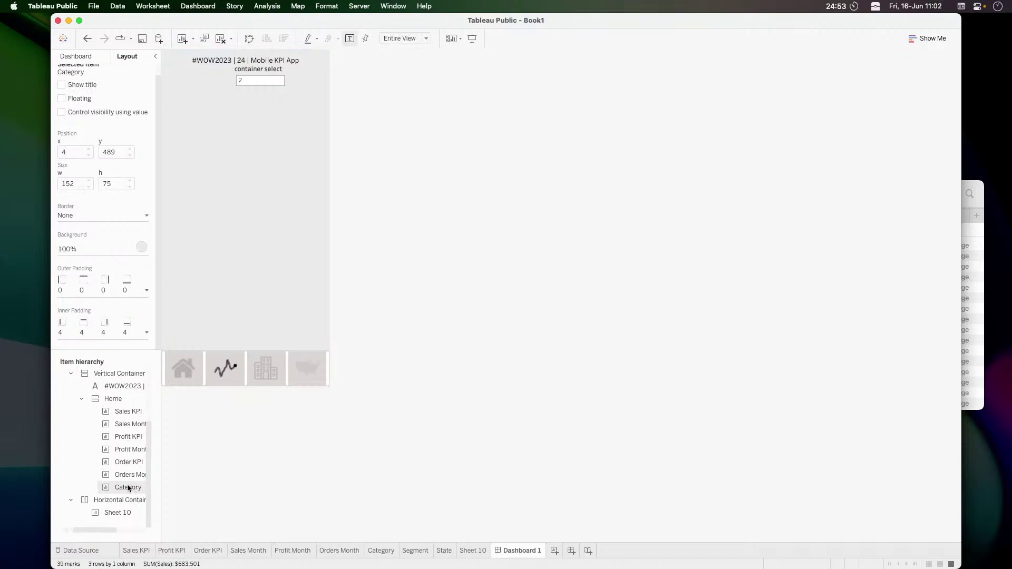
{"action": "left_click", "coordinate": [62, 113]}
{"action": "left_click", "coordinate": [75, 125]}
{"action": "left_click", "coordinate": [76, 125]}
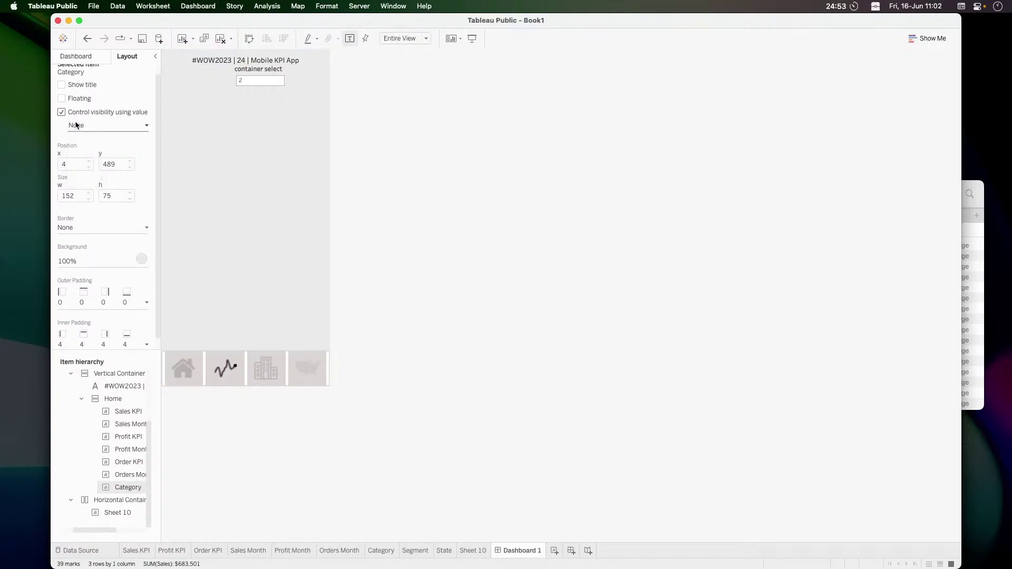
{"action": "left_click", "coordinate": [367, 161]}
Remove the Category sheet from the dashboard and place it again as a floating object outside the Home container
{"action": "left_click", "coordinate": [81, 61]}
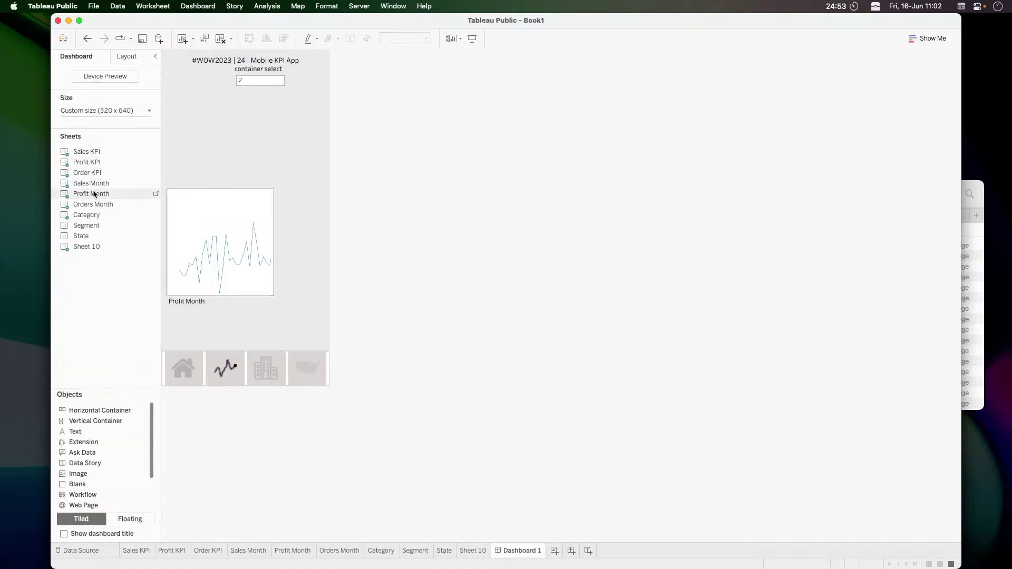
{"action": "right_click", "coordinate": [125, 215]}
{"action": "left_click", "coordinate": [141, 228]}
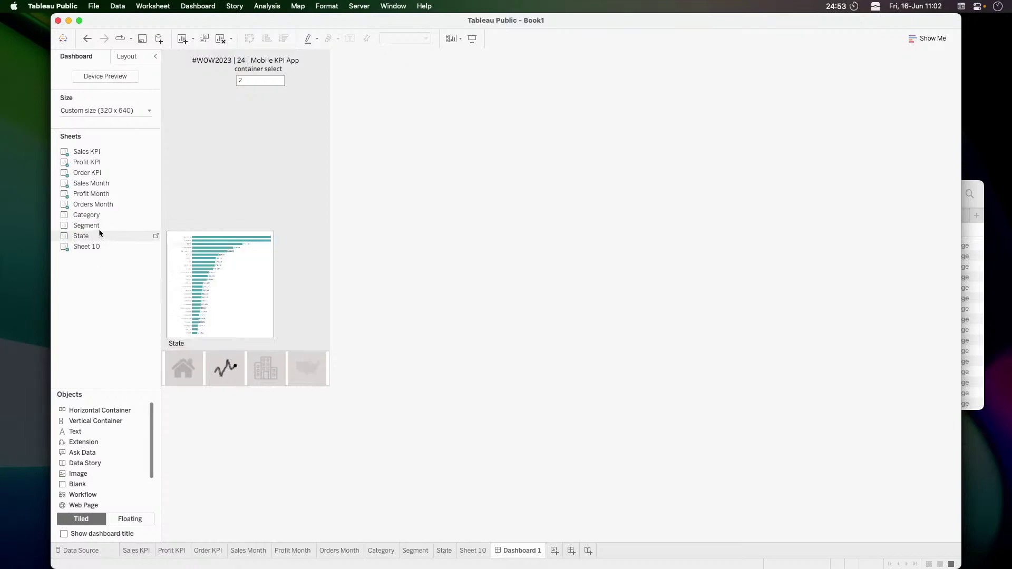
{"action": "left_click_drag", "start_coordinate": [125, 215], "coordinate": [226, 157]}
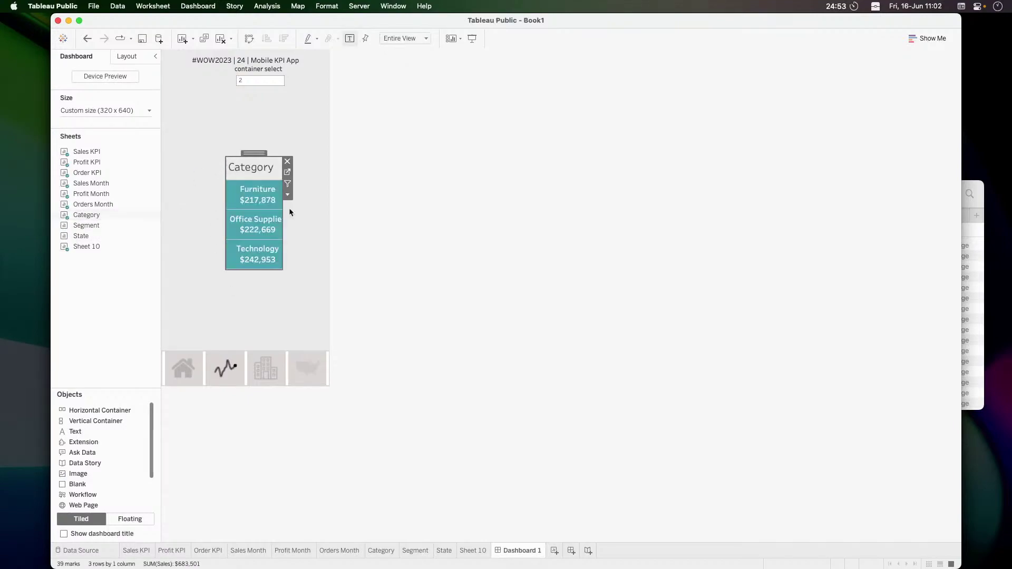
Make the floating Category sheet visible only for value 2, and test it with the home and line chart icons
{"action": "left_click", "coordinate": [137, 56]}
{"action": "left_click", "coordinate": [62, 112]}
{"action": "left_click", "coordinate": [80, 125]}
{"action": "left_click", "coordinate": [84, 161]}
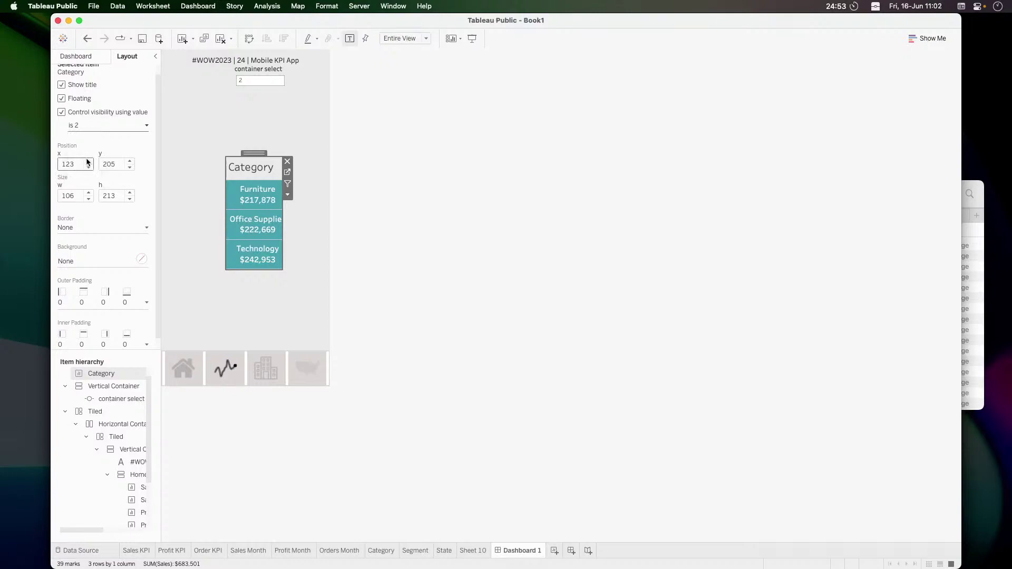
{"action": "left_click", "coordinate": [192, 372]}
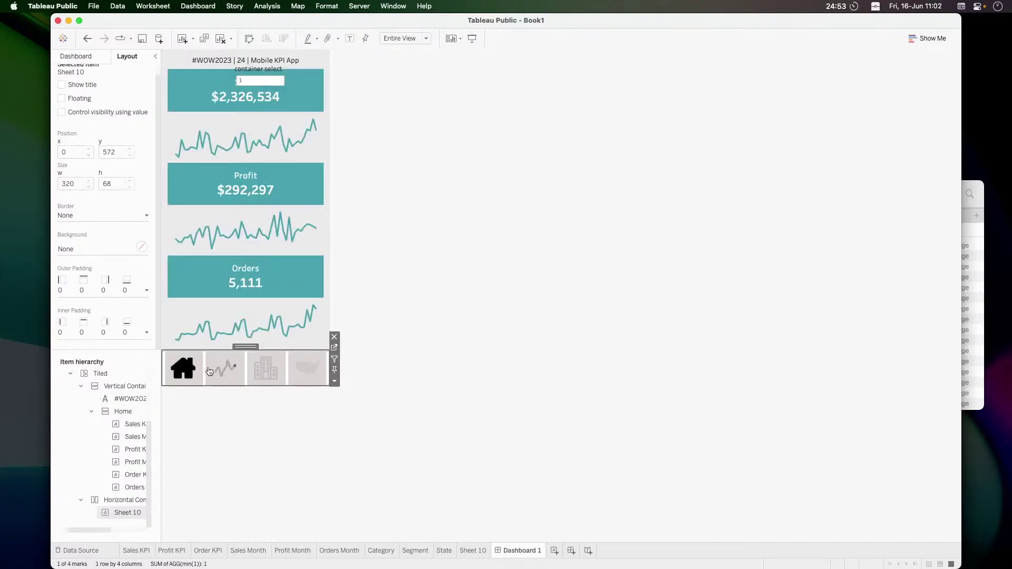
{"action": "left_click", "coordinate": [220, 372]}
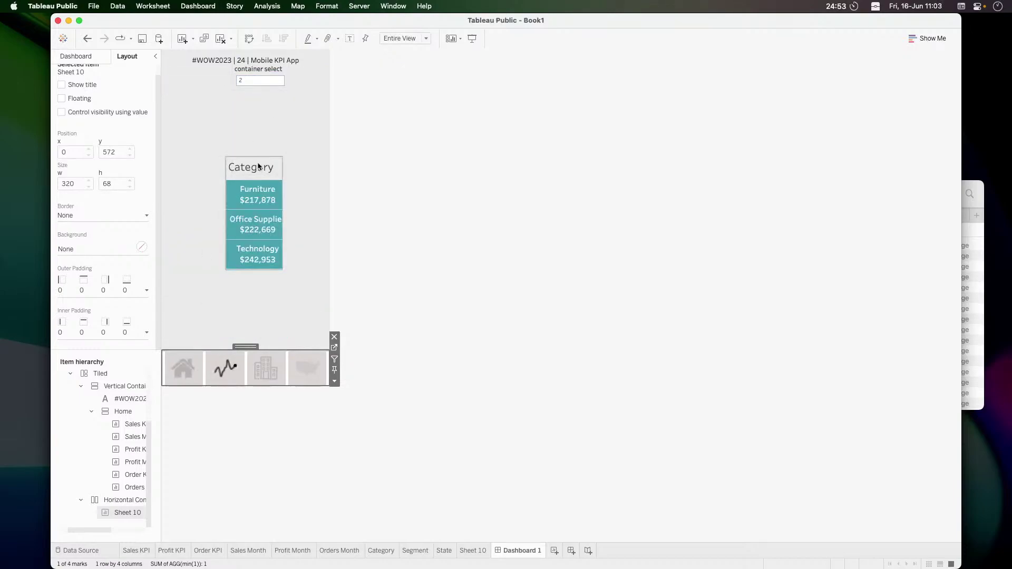
Remove the container select parameter control from the dashboard and hide the Category sheet's title
{"action": "left_click", "coordinate": [269, 70]}
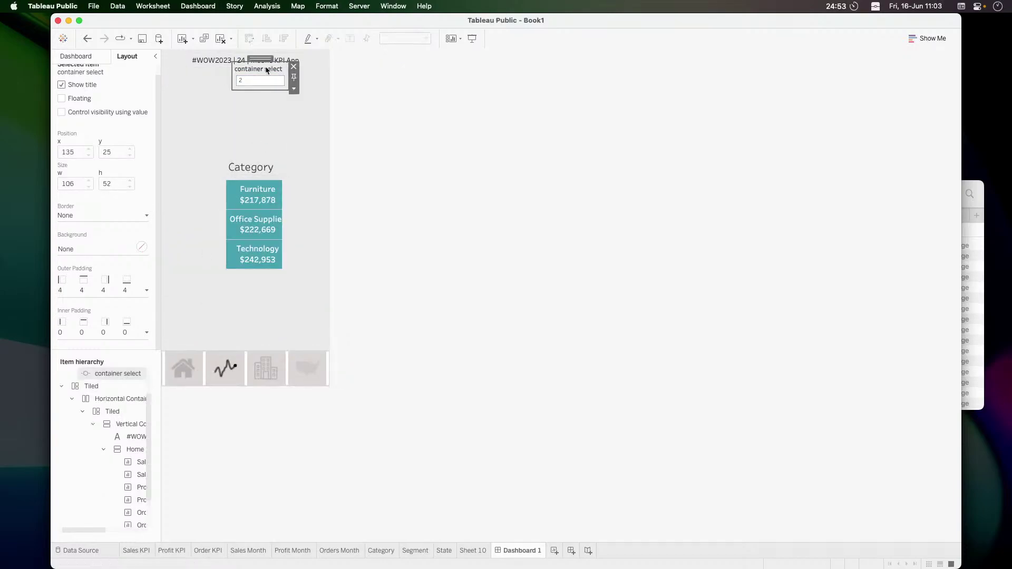
{"action": "left_click", "coordinate": [294, 68]}
{"action": "left_click", "coordinate": [257, 167]}
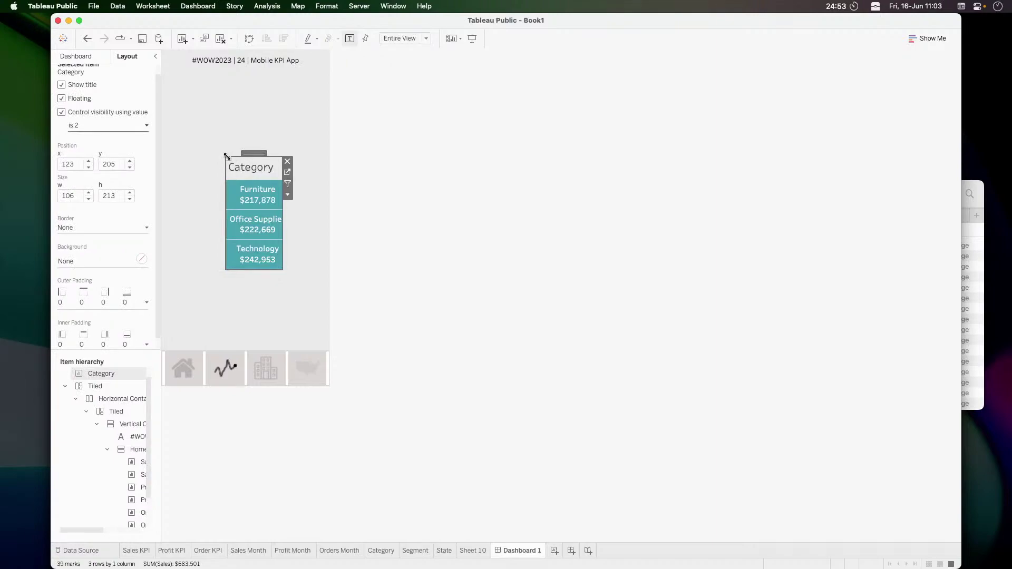
{"action": "right_click", "coordinate": [252, 167]}
{"action": "left_click", "coordinate": [268, 190]}
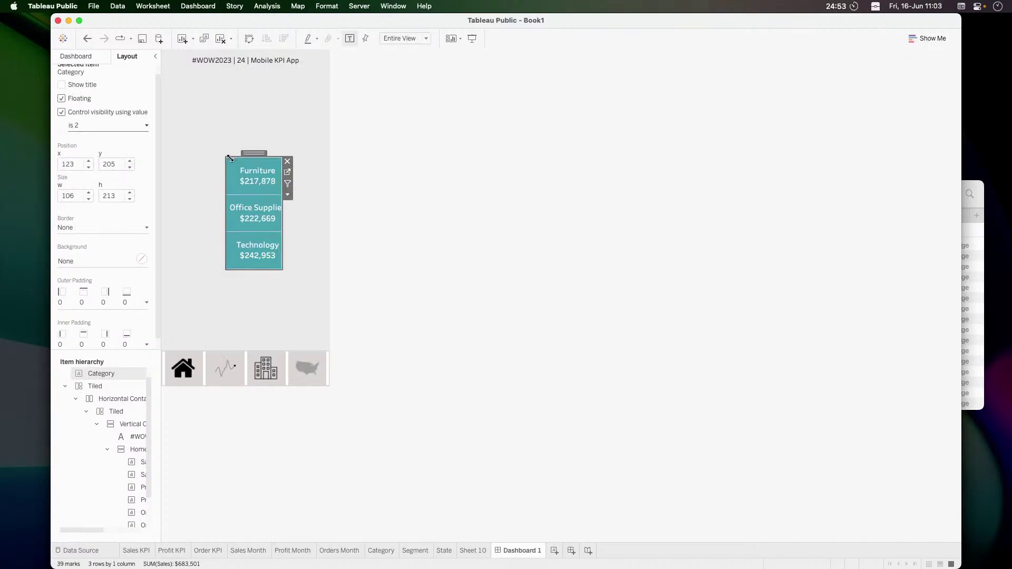
Resize the floating Category sheet to fill the full area between the dashboard title and the icon bar
{"action": "left_click_drag", "start_coordinate": [228, 159], "coordinate": [161, 67]}
{"action": "left_click_drag", "start_coordinate": [282, 270], "coordinate": [328, 349]}
{"action": "left_click", "coordinate": [409, 321]}
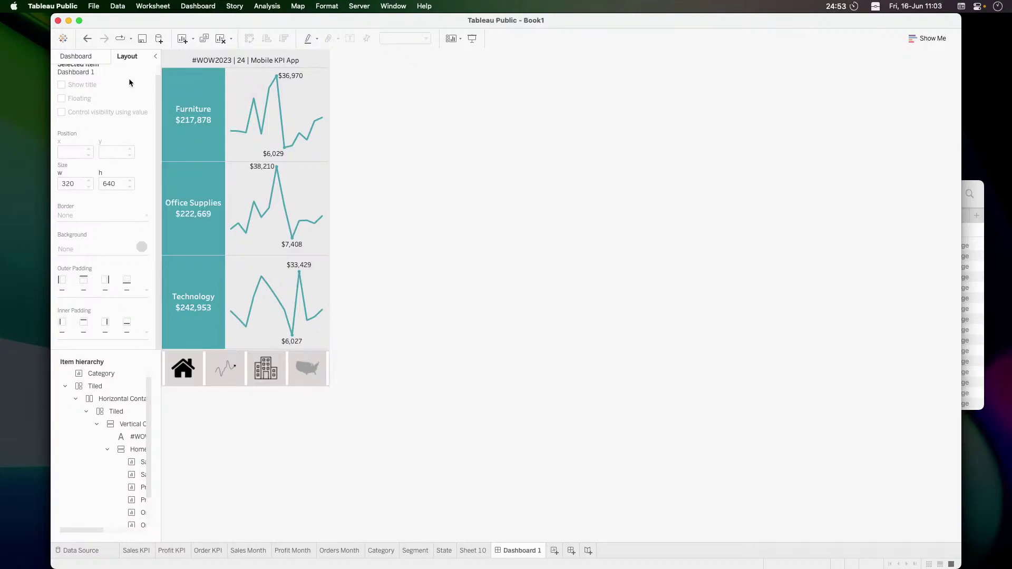
Add the Segment sheet to the dashboard as a floating object over the Category sheet, at about x 40, y 73
{"action": "left_click", "coordinate": [90, 60]}
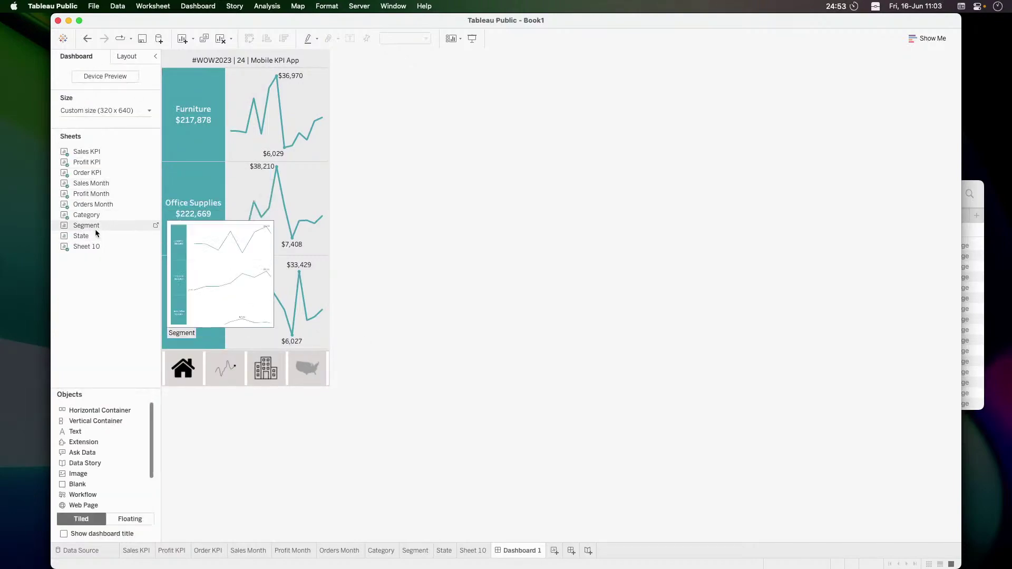
{"action": "left_click_drag", "start_coordinate": [183, 86], "coordinate": [183, 88]}
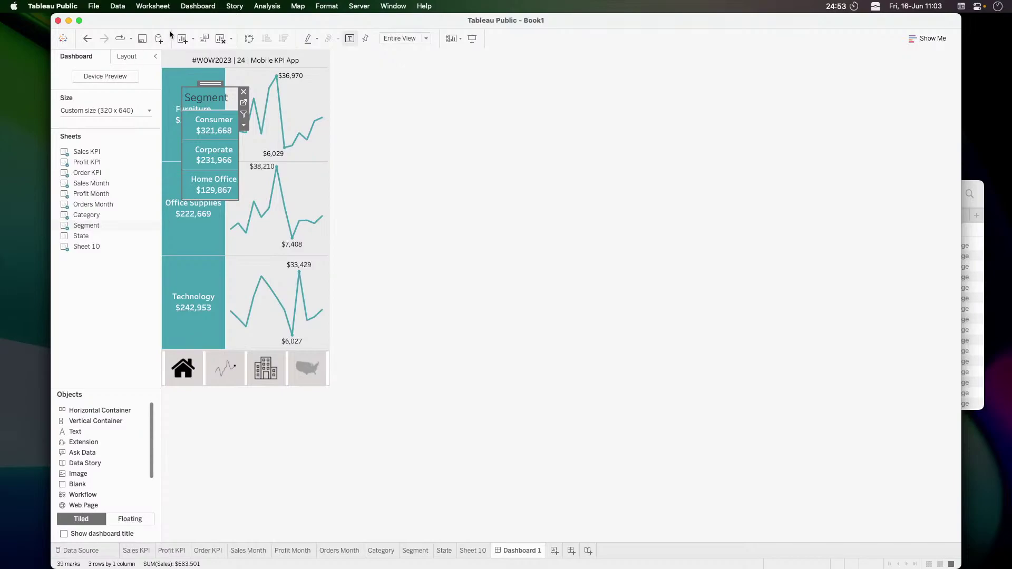
Start a new change-parameter dashboard action that runs on select, with Sheet 10 as its only source sheet
{"action": "left_click", "coordinate": [199, 6]}
{"action": "left_click", "coordinate": [215, 116]}
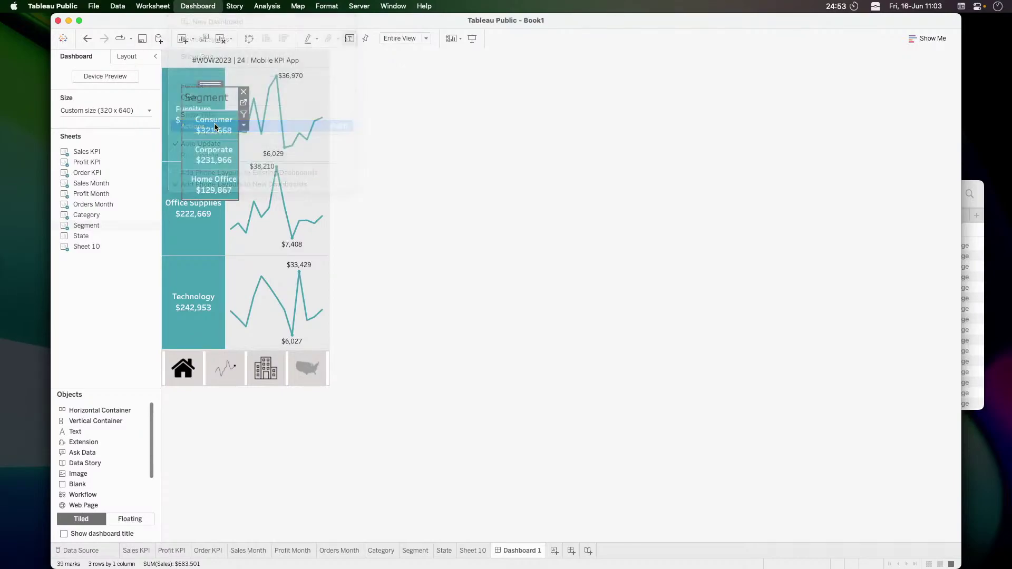
{"action": "key", "text": "super+shift+d"}
{"action": "left_click", "coordinate": [381, 370]}
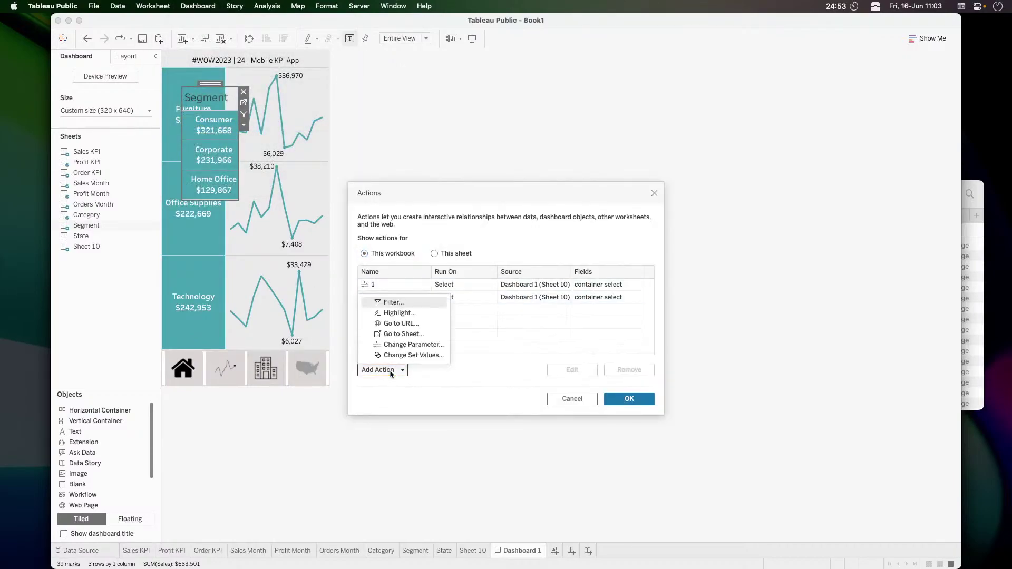
{"action": "left_click", "coordinate": [419, 344]}
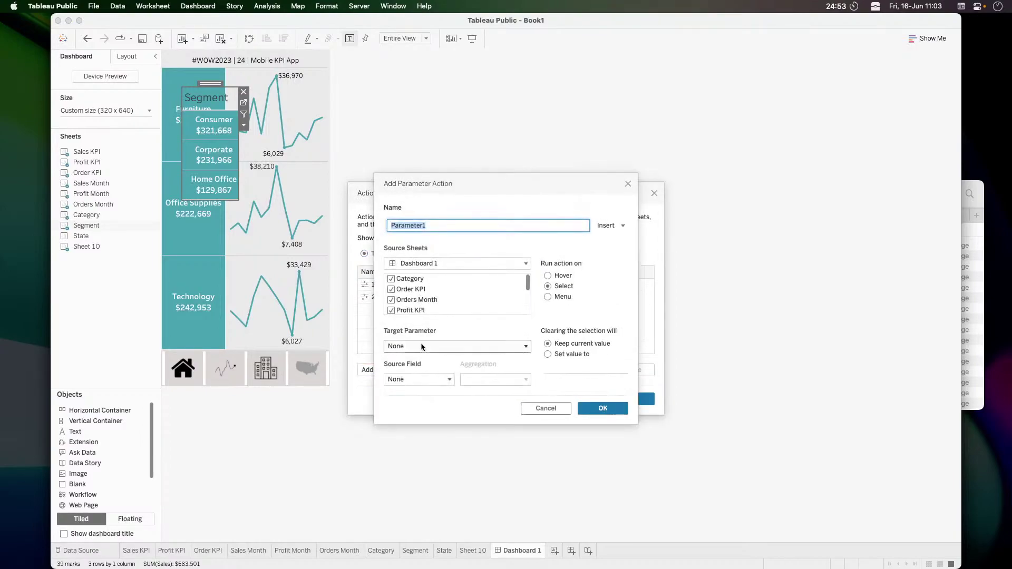
{"action": "left_click", "coordinate": [417, 280]}
{"action": "key", "text": "super+a"}
{"action": "scroll", "coordinate": [417, 294], "scroll_direction": "down", "scroll_amount": 2}
{"action": "scroll", "coordinate": [417, 294], "scroll_direction": "down", "scroll_amount": 2}
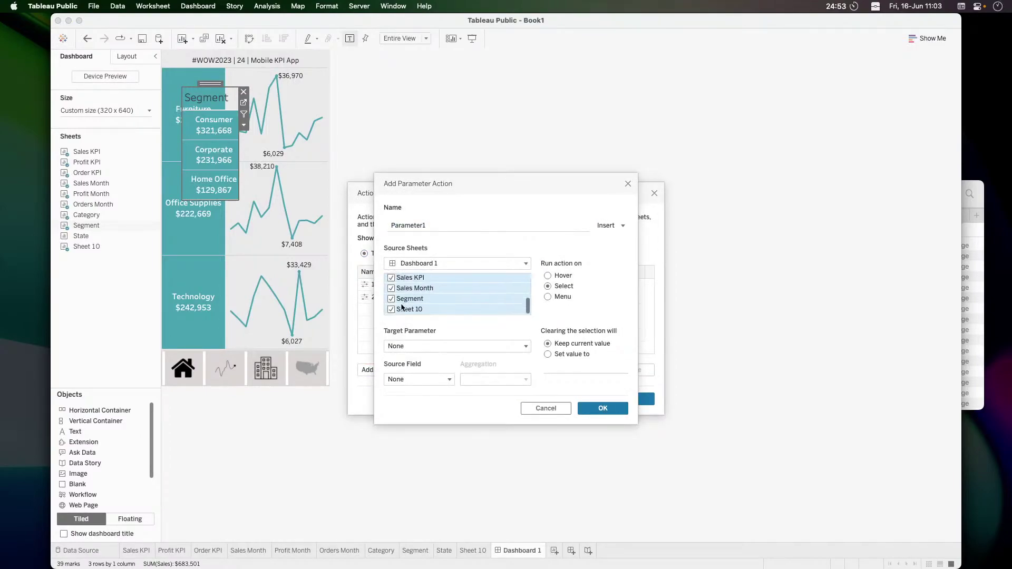
{"action": "left_click", "coordinate": [405, 311]}
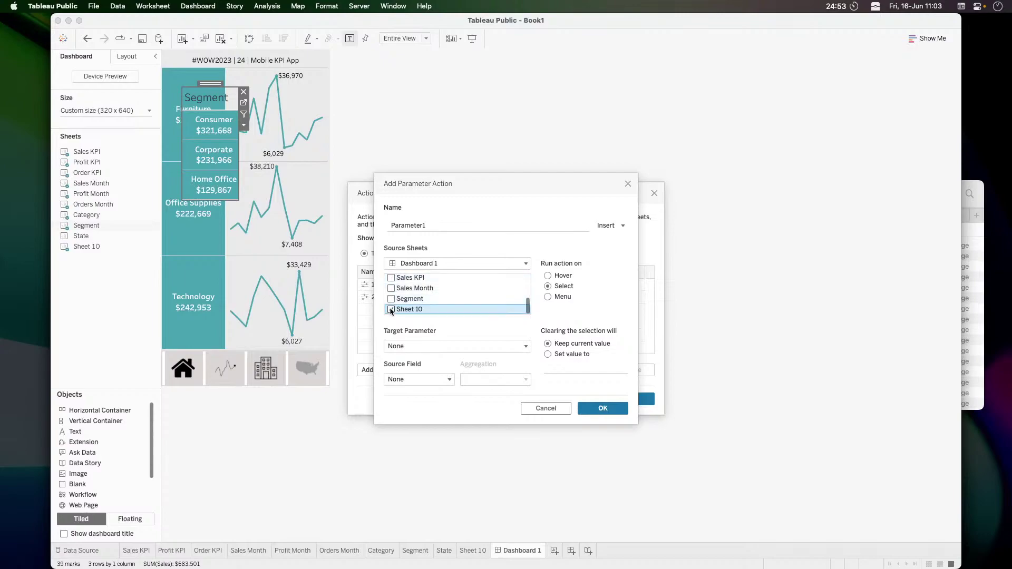
Set the action's target parameter to container select and its source field to 3, and save the action
{"action": "left_click", "coordinate": [409, 346]}
{"action": "left_click", "coordinate": [413, 372]}
{"action": "left_click", "coordinate": [414, 377]}
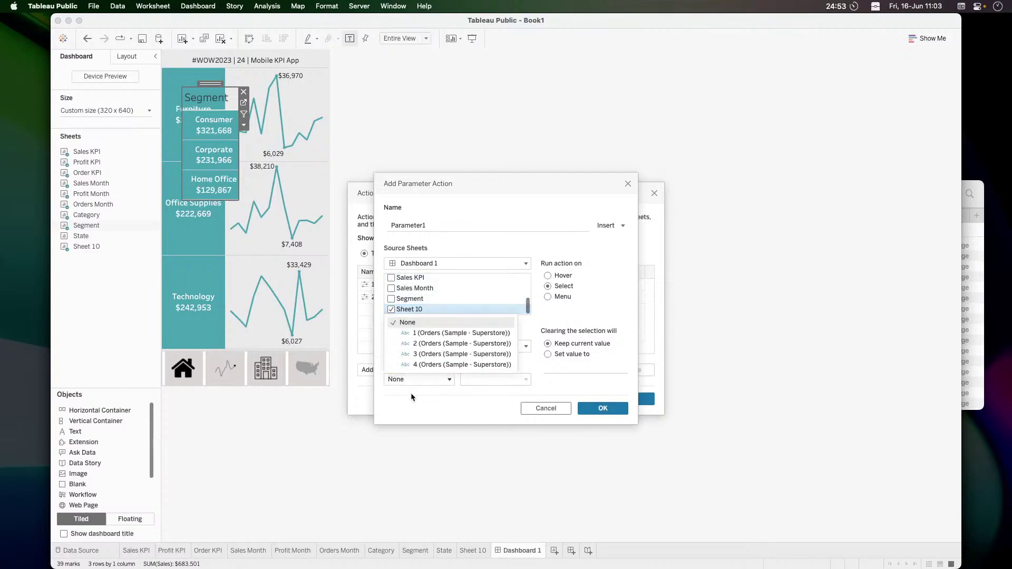
{"action": "left_click", "coordinate": [422, 343]}
{"action": "left_click", "coordinate": [425, 380]}
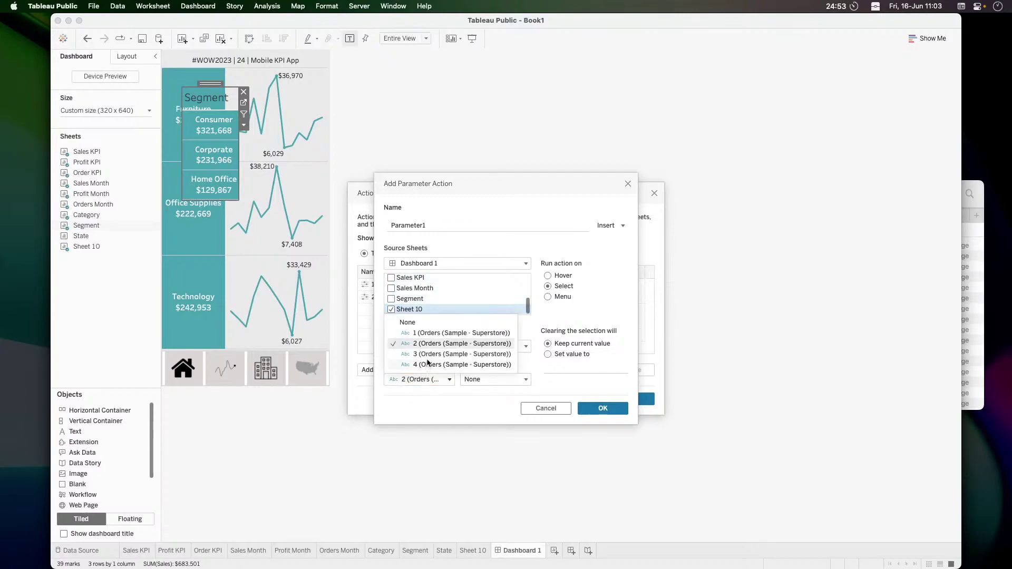
{"action": "left_click", "coordinate": [428, 354]}
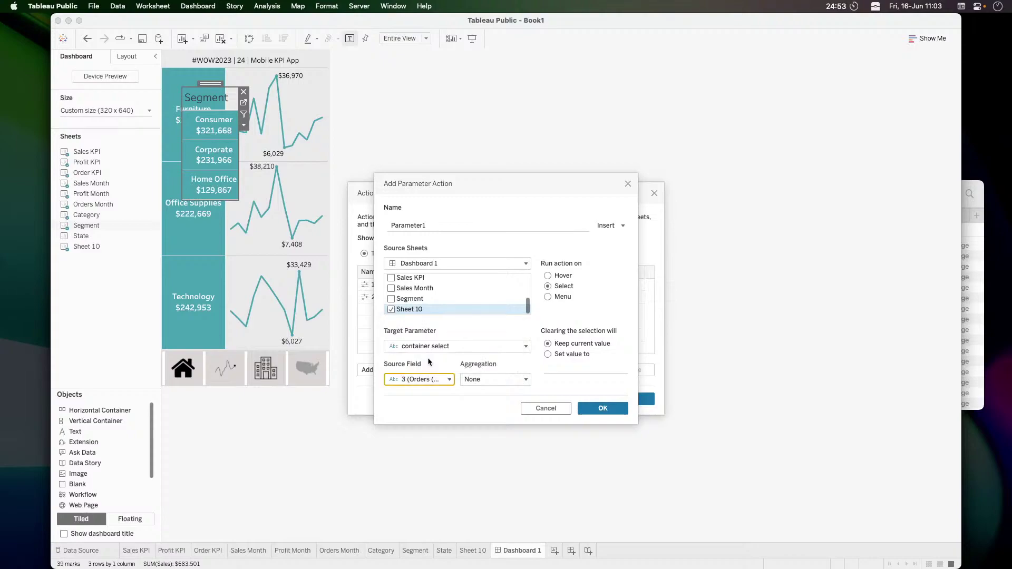
{"action": "left_click", "coordinate": [601, 410]}
{"action": "left_click", "coordinate": [606, 397]}
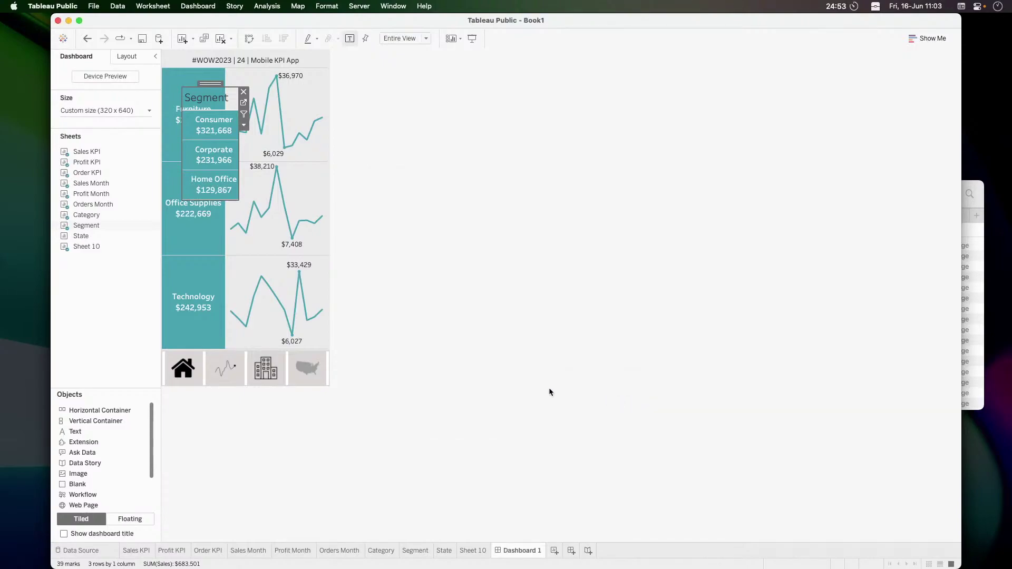
Make the floating Segment sheet's visibility depend on the "is 3" field, and select the buildings icon to show the sheet
{"action": "left_click", "coordinate": [126, 57]}
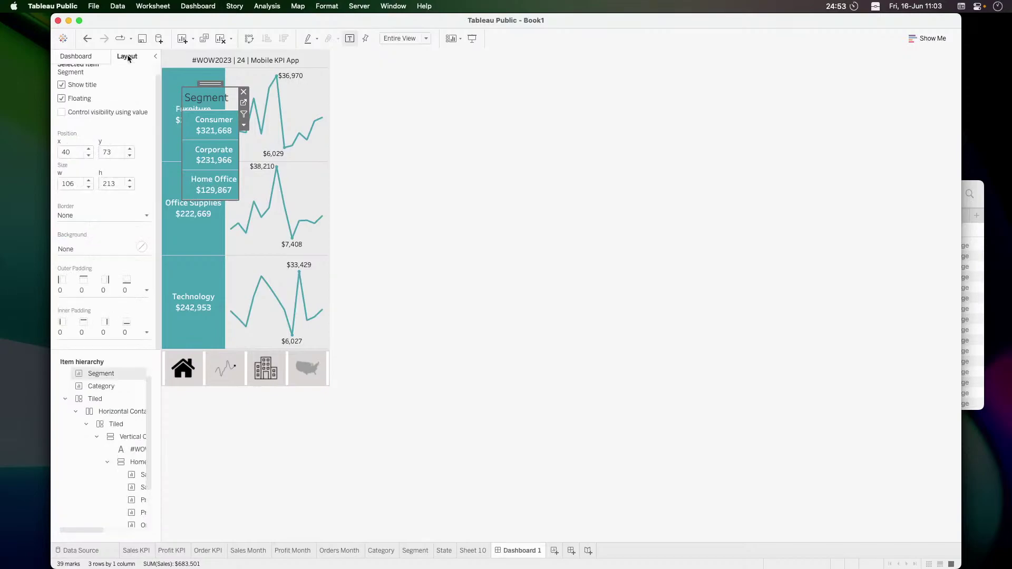
{"action": "left_click", "coordinate": [94, 114]}
{"action": "left_click", "coordinate": [85, 126]}
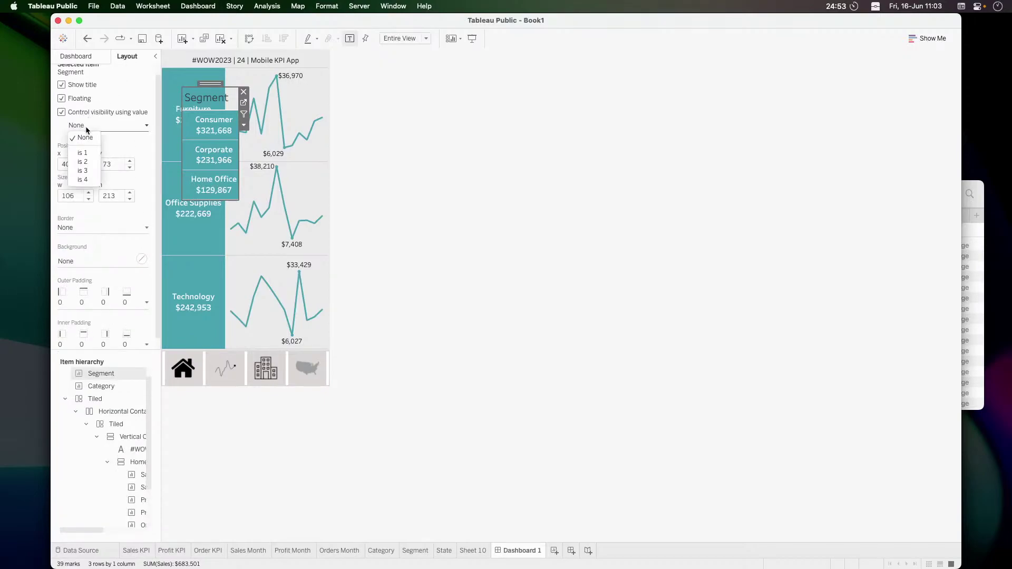
{"action": "left_click", "coordinate": [88, 170]}
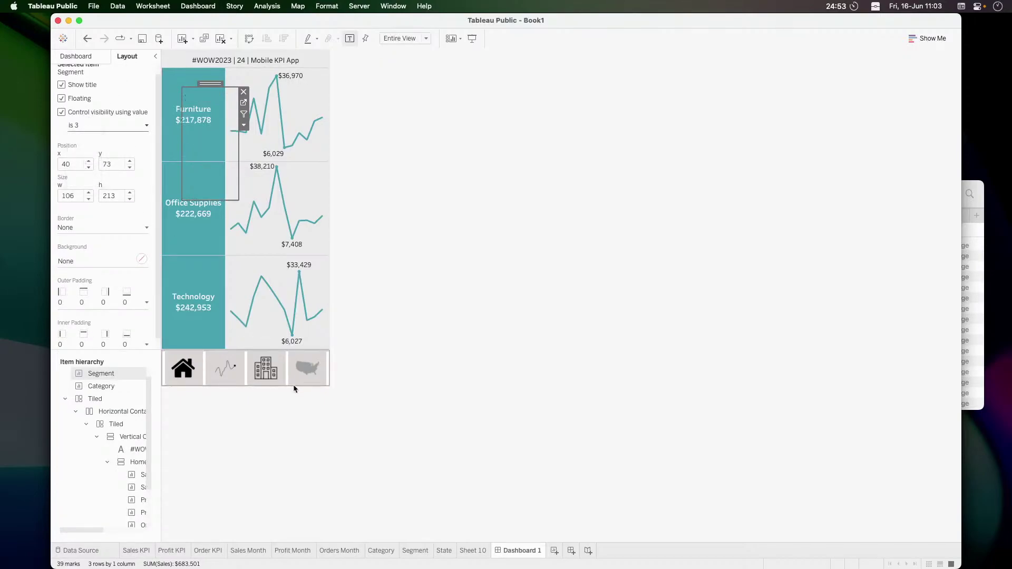
{"action": "left_click", "coordinate": [224, 120]}
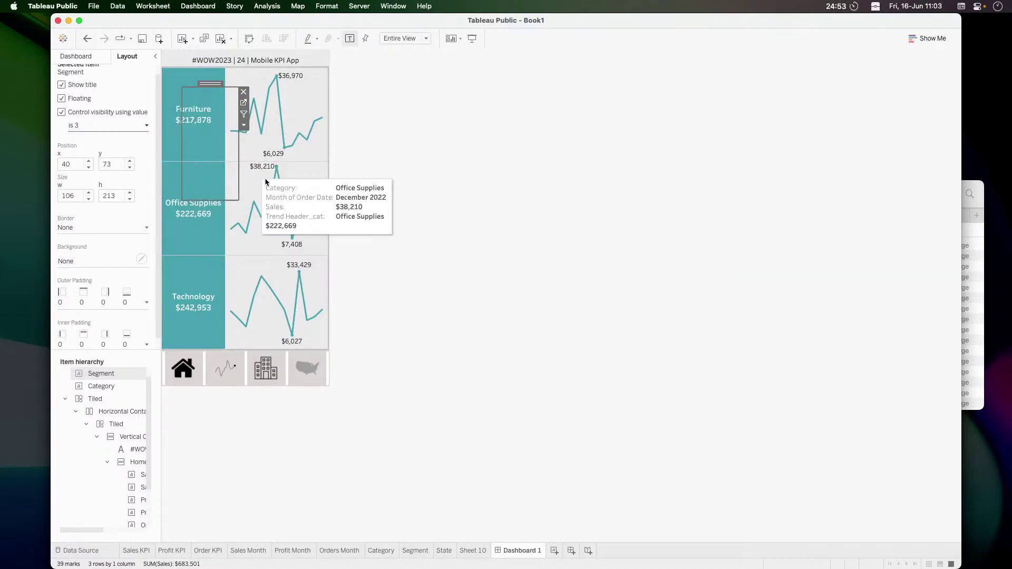
{"action": "left_click", "coordinate": [267, 374]}
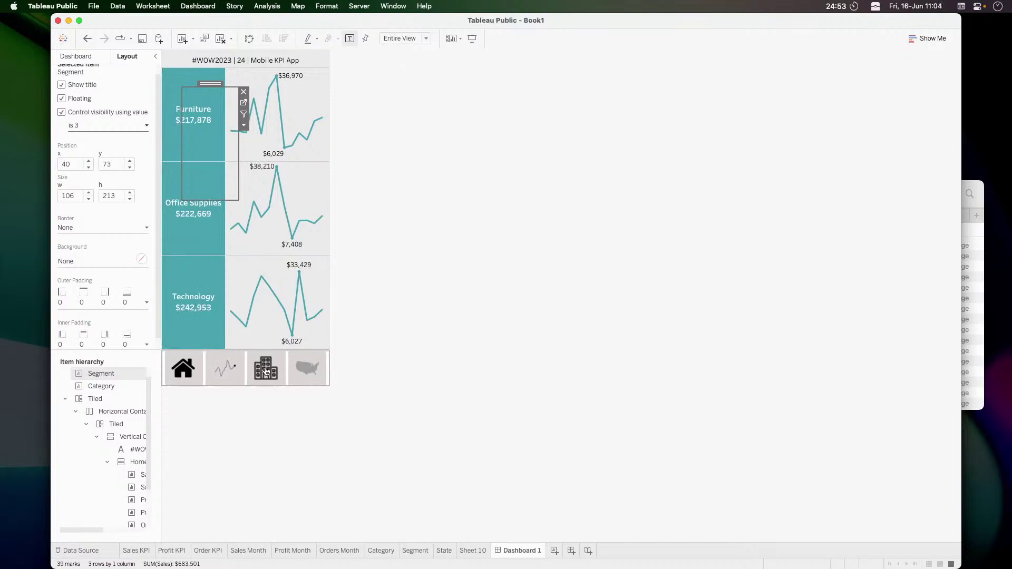
Hide the Segment sheet's title and enlarge the sheet to fill the area between the dashboard title and the icon bar
{"action": "left_click", "coordinate": [203, 114]}
{"action": "right_click", "coordinate": [197, 96]}
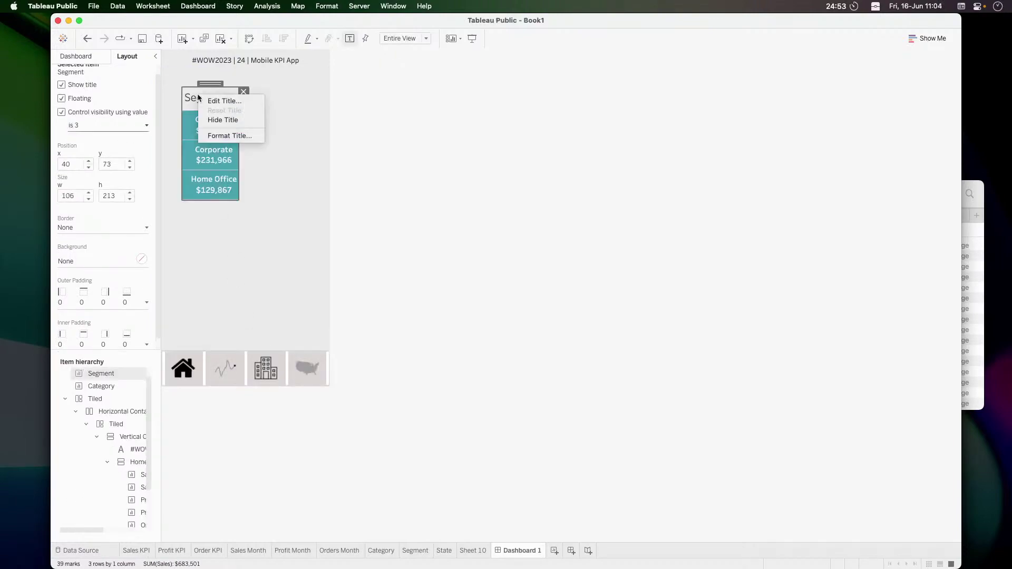
{"action": "left_click", "coordinate": [220, 118]}
{"action": "left_click_drag", "start_coordinate": [184, 88], "coordinate": [162, 65]}
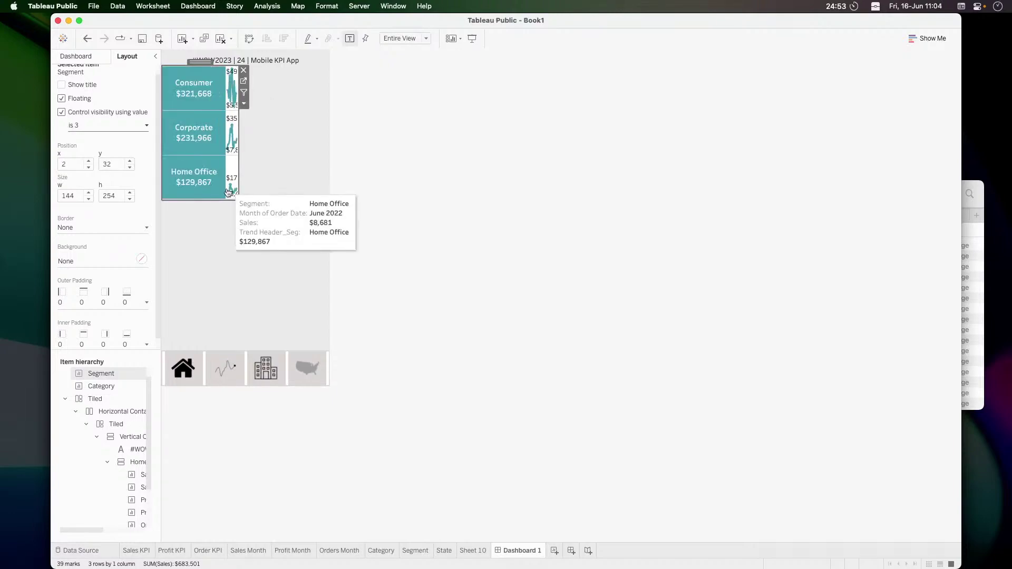
{"action": "left_click_drag", "start_coordinate": [239, 200], "coordinate": [329, 349]}
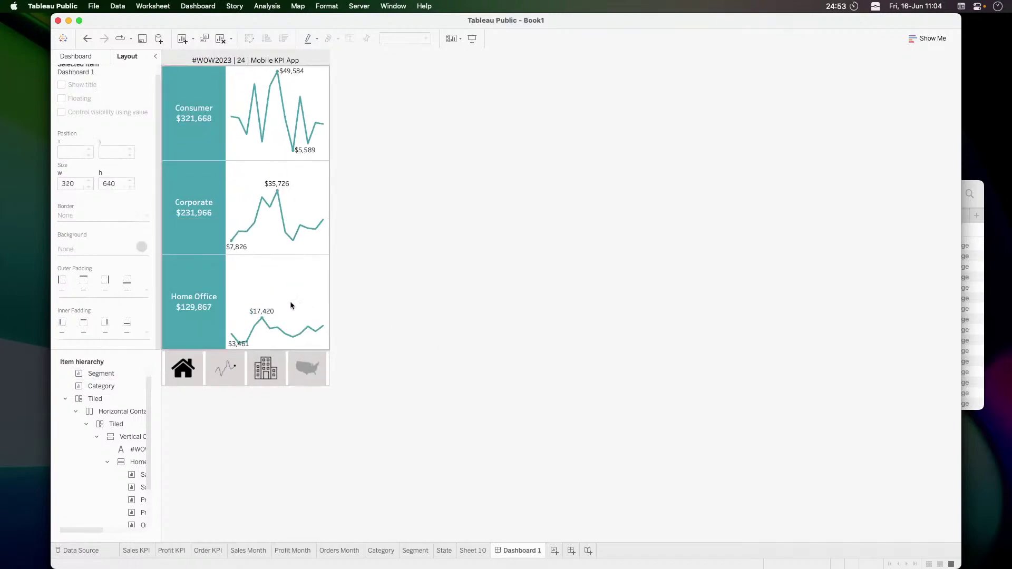
Set the Segment sheet's worksheet shading to None
{"action": "right_click", "coordinate": [290, 301]}
{"action": "left_click", "coordinate": [313, 334]}
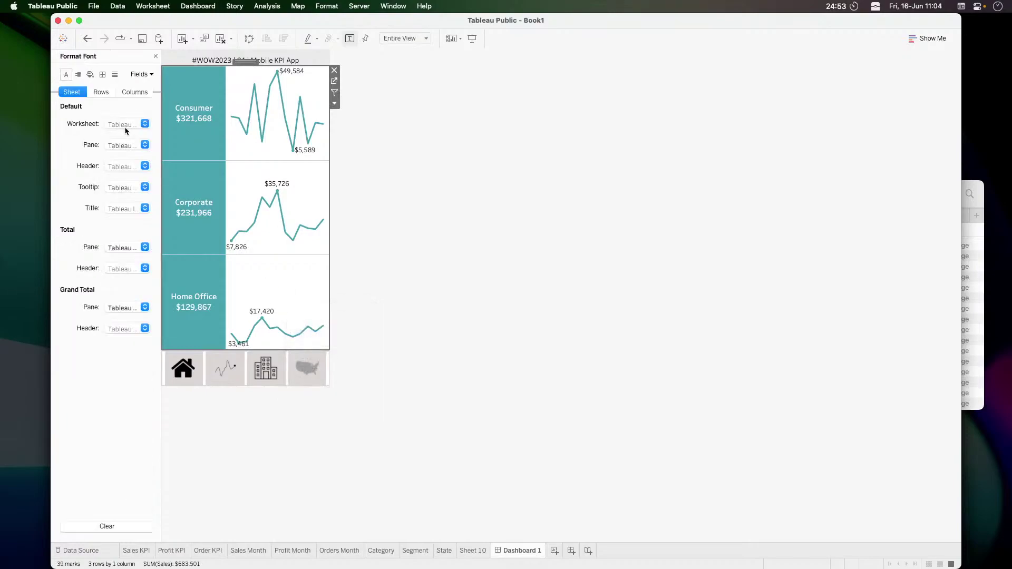
{"action": "left_click", "coordinate": [89, 74]}
{"action": "left_click", "coordinate": [126, 145]}
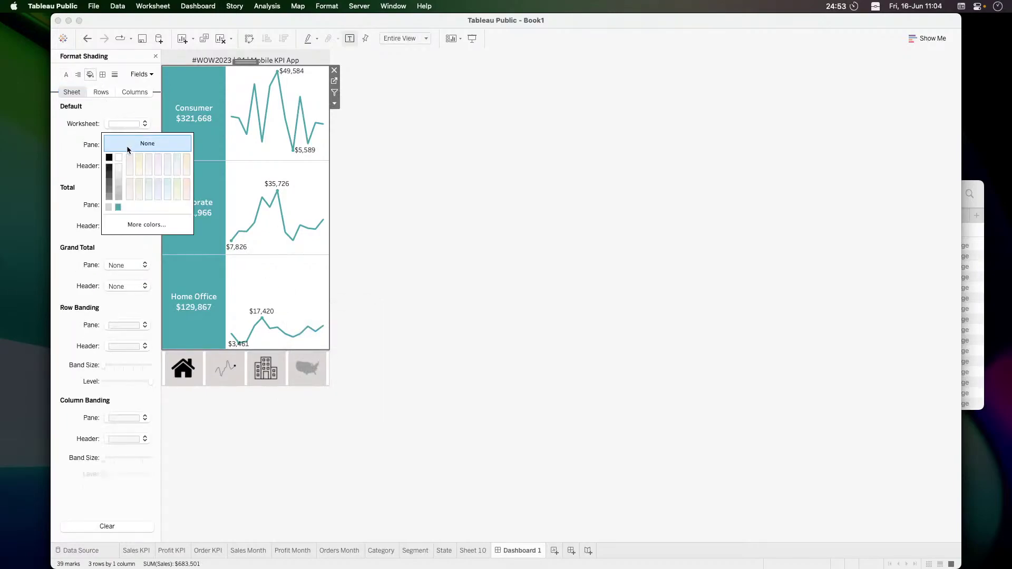
{"action": "left_click", "coordinate": [129, 147]}
{"action": "left_click", "coordinate": [354, 267]}
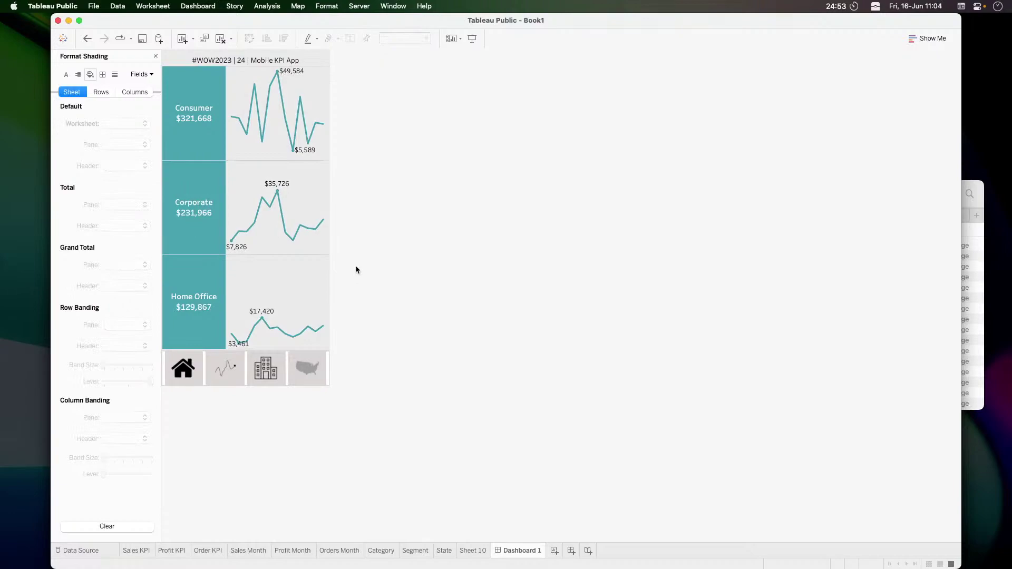
Test the map, buildings and trend-line icons to check which sheet each one displays
{"action": "left_click", "coordinate": [309, 372]}
{"action": "left_click", "coordinate": [266, 369]}
{"action": "left_click", "coordinate": [240, 373]}
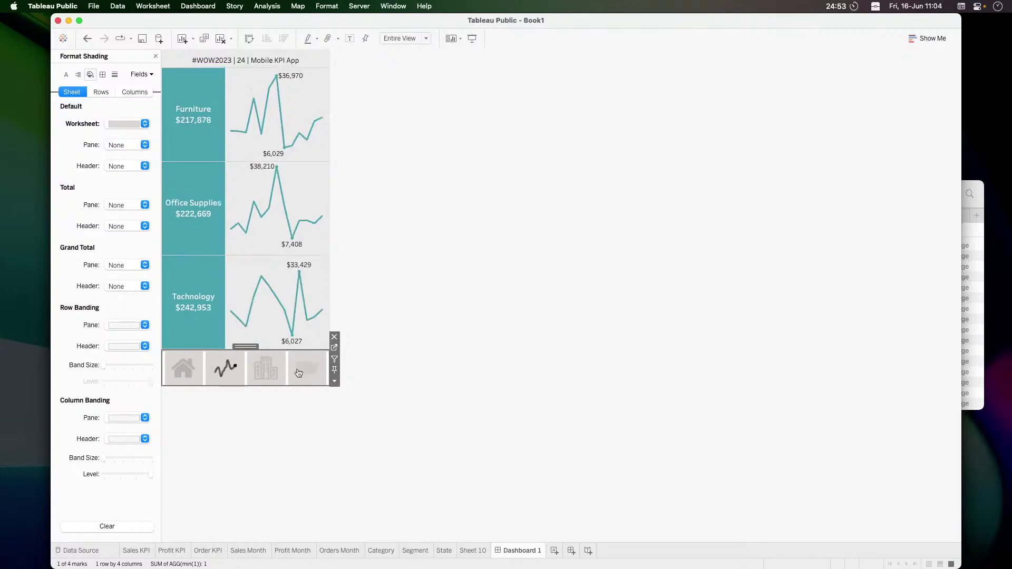
{"action": "left_click", "coordinate": [274, 375]}
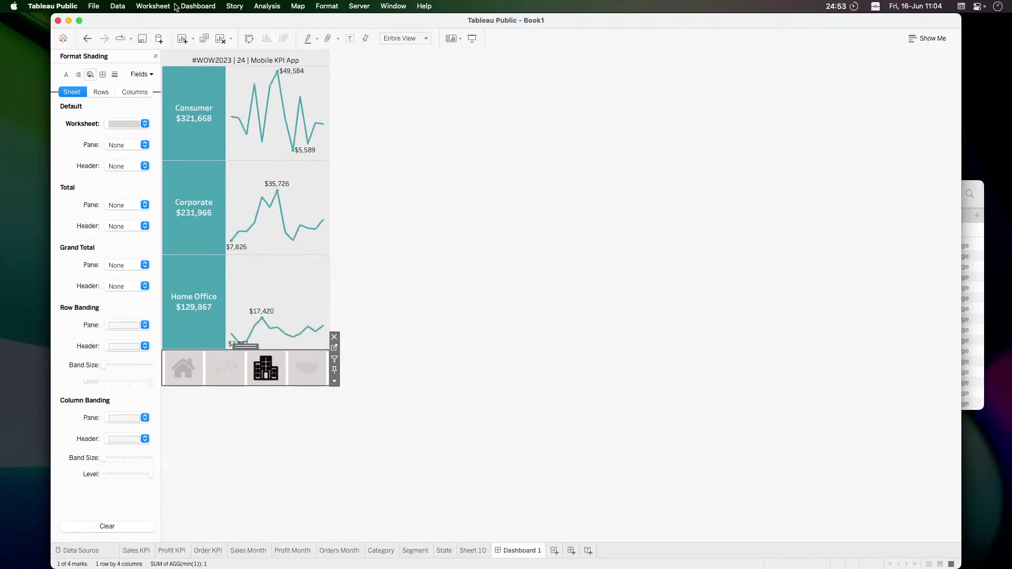
Rename the dashboard action Parameter1 as 3
{"action": "left_click", "coordinate": [199, 6]}
{"action": "left_click", "coordinate": [216, 126]}
{"action": "double_click", "coordinate": [390, 310]}
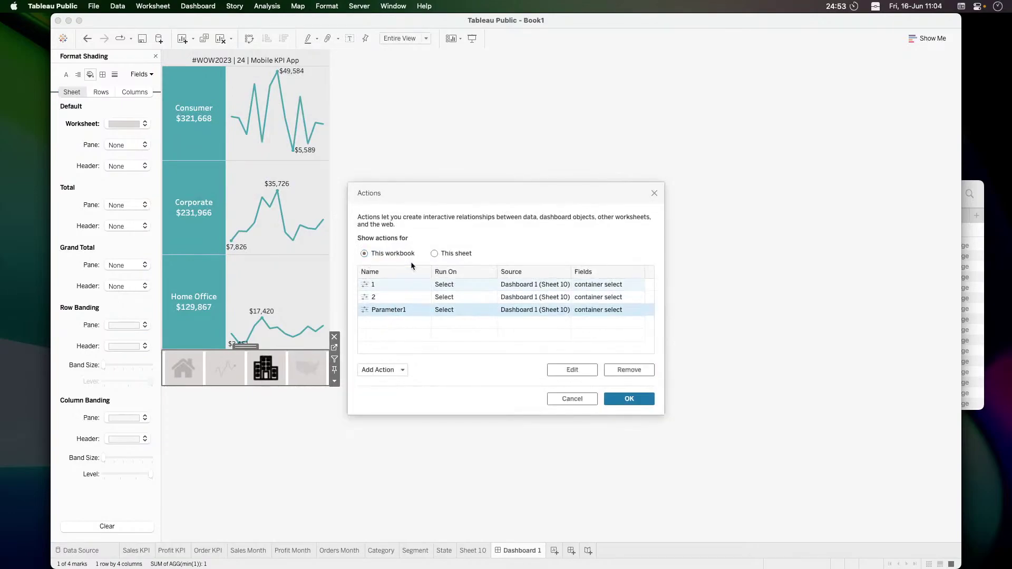
{"action": "type", "text": "3"}
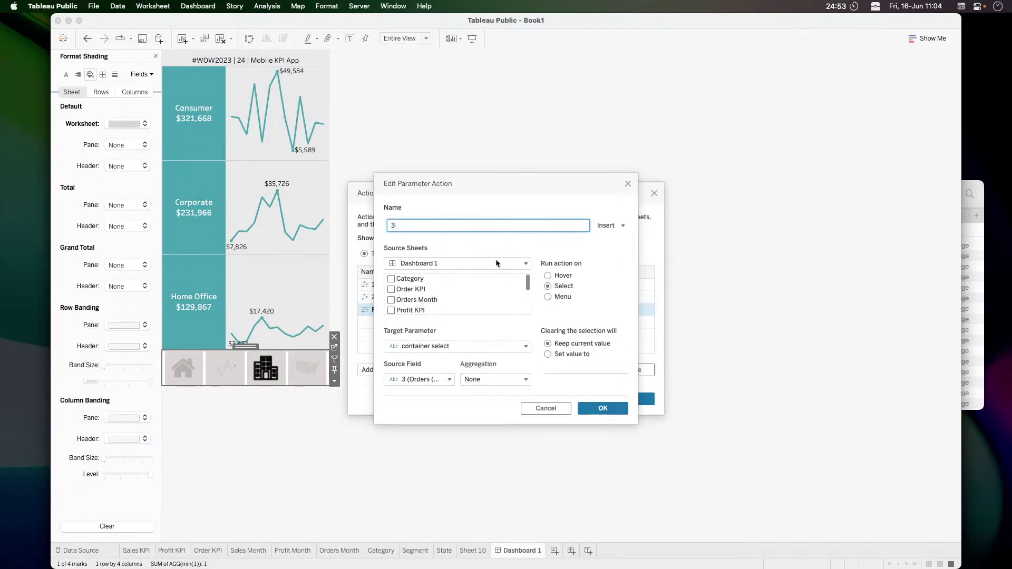
{"action": "left_click", "coordinate": [603, 408]}
Start a new change-parameter action named 4 with Sheet 10 as its only source sheet
{"action": "left_click", "coordinate": [383, 369]}
{"action": "left_click", "coordinate": [412, 345]}
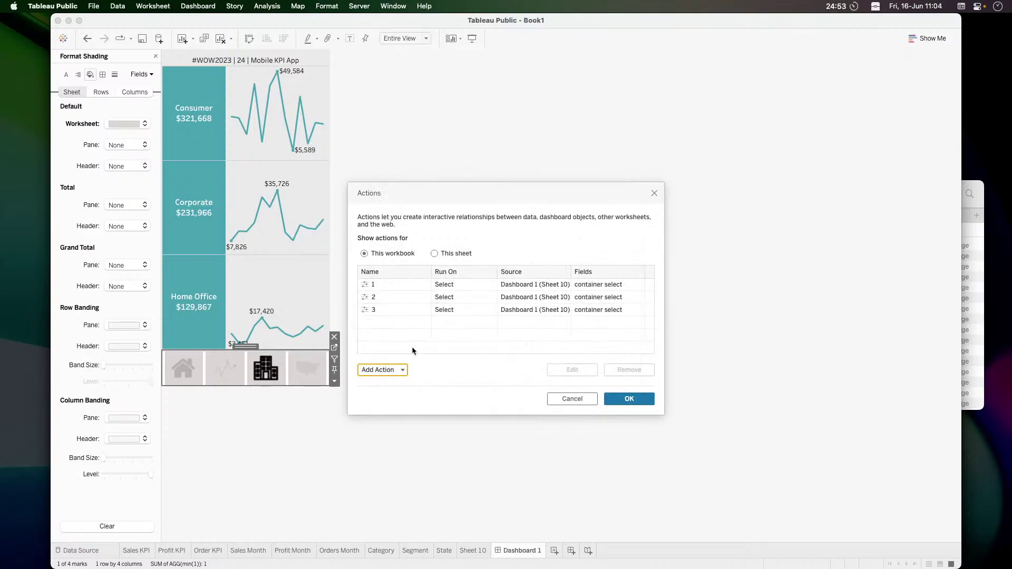
{"action": "type", "text": "4"}
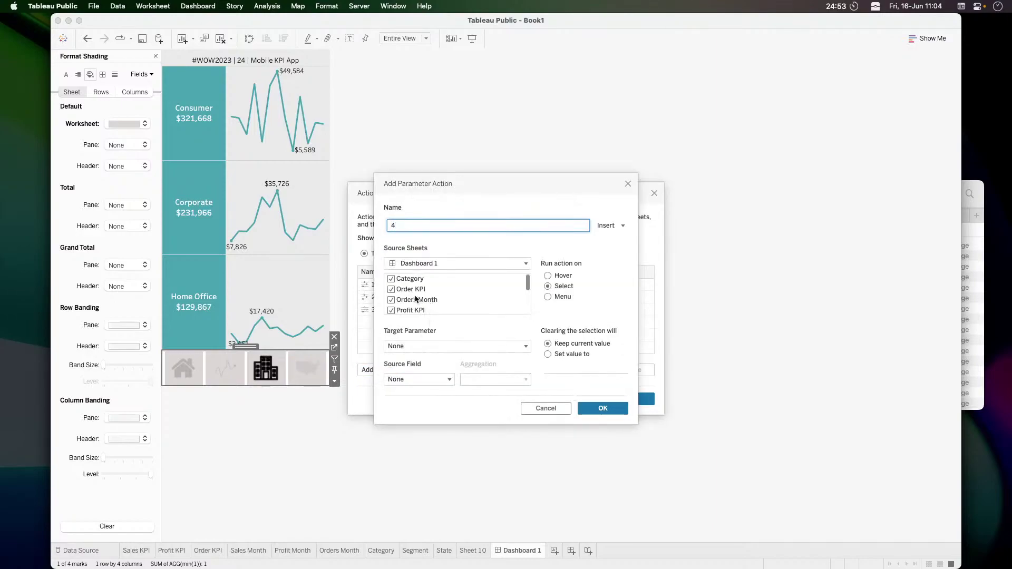
{"action": "left_click", "coordinate": [414, 282]}
{"action": "key", "text": "super+a"}
{"action": "scroll", "coordinate": [414, 282], "scroll_direction": "down", "scroll_amount": 2}
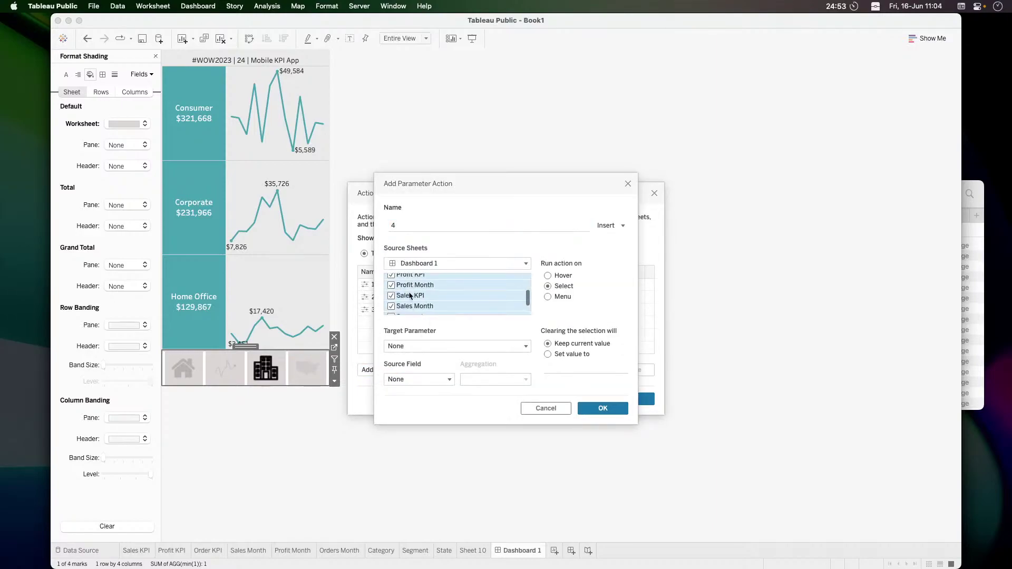
{"action": "scroll", "coordinate": [411, 297], "scroll_direction": "down", "scroll_amount": 2}
{"action": "left_click", "coordinate": [392, 310]}
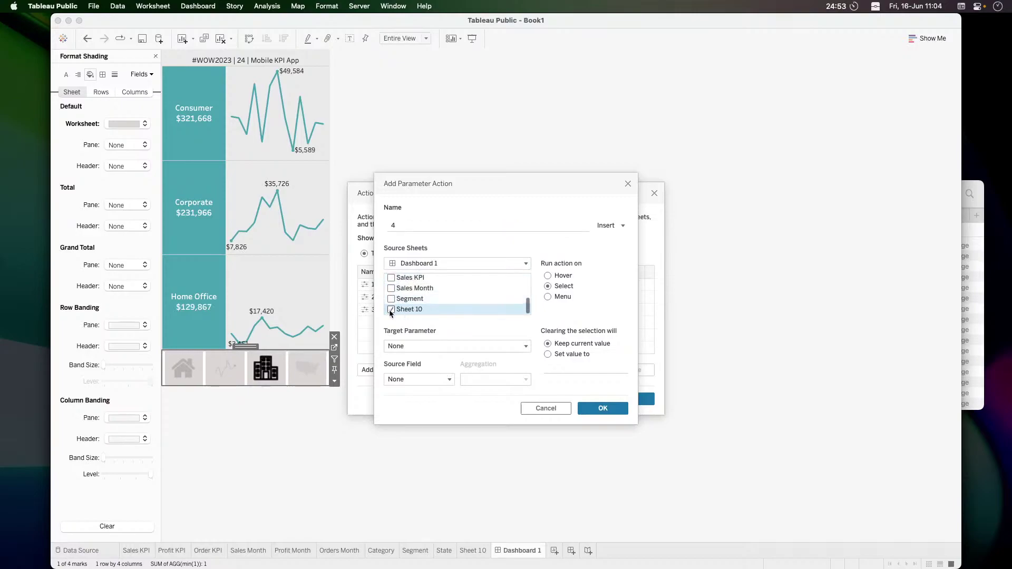
Set action 4's target parameter to container select and its source field to 4, and save the dashboard actions
{"action": "left_click", "coordinate": [411, 346]}
{"action": "left_click", "coordinate": [414, 369]}
{"action": "left_click", "coordinate": [414, 380]}
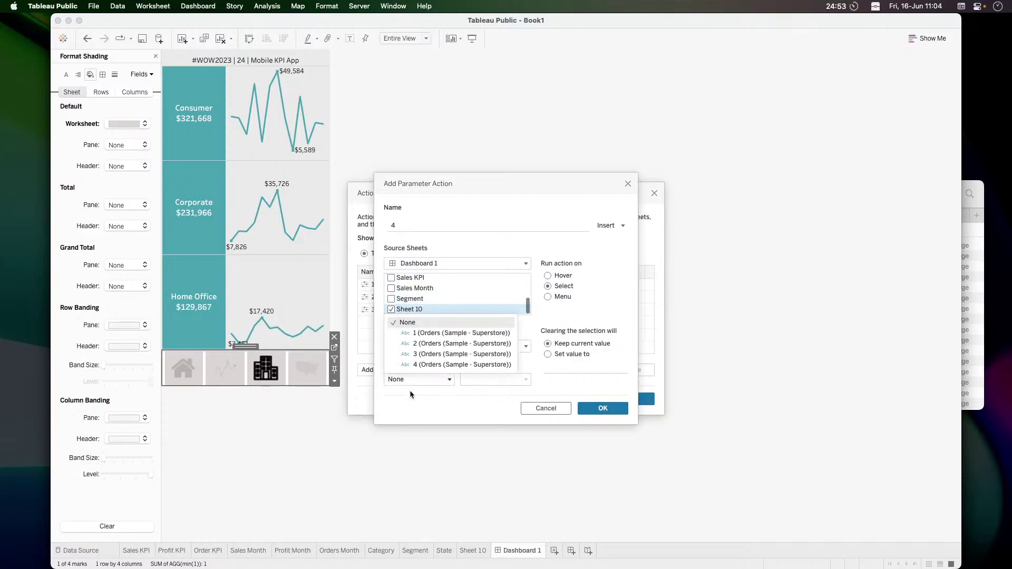
{"action": "left_click", "coordinate": [425, 366]}
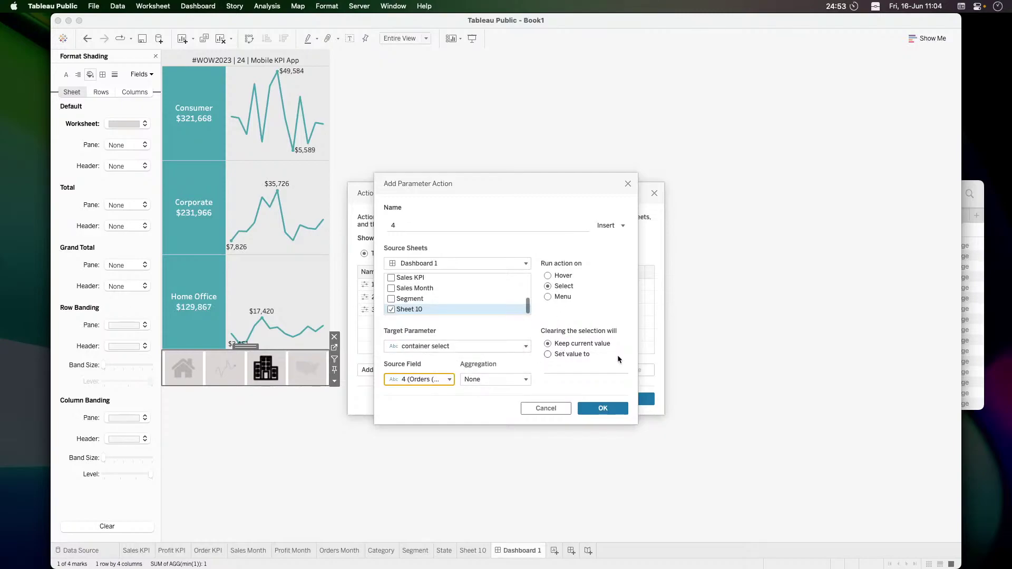
{"action": "left_click", "coordinate": [589, 412]}
{"action": "left_click", "coordinate": [624, 402]}
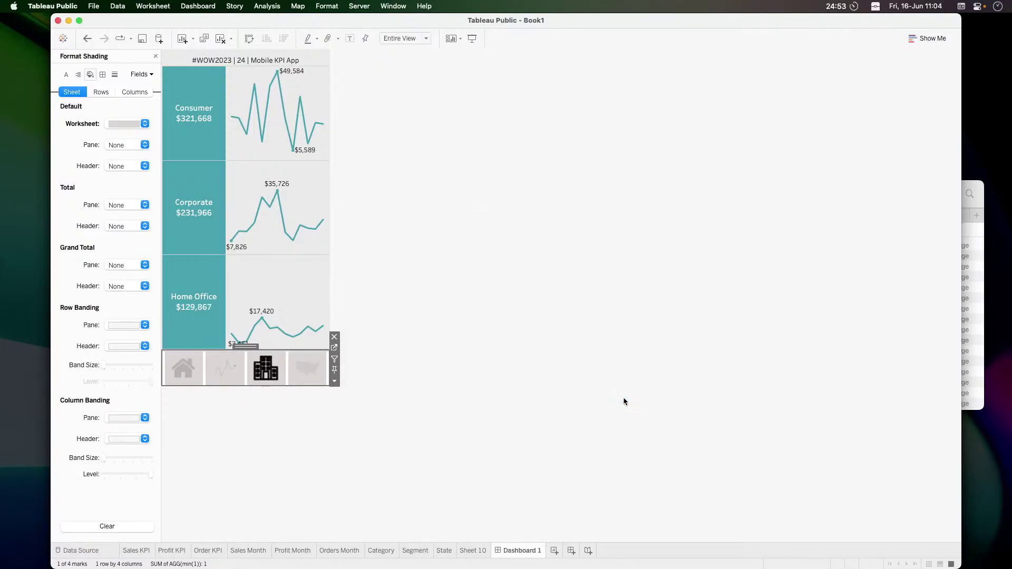
With the map icon selected, add the State sheet as a floating object filling the area between the dashboard title and the icon bar
{"action": "left_click", "coordinate": [308, 368]}
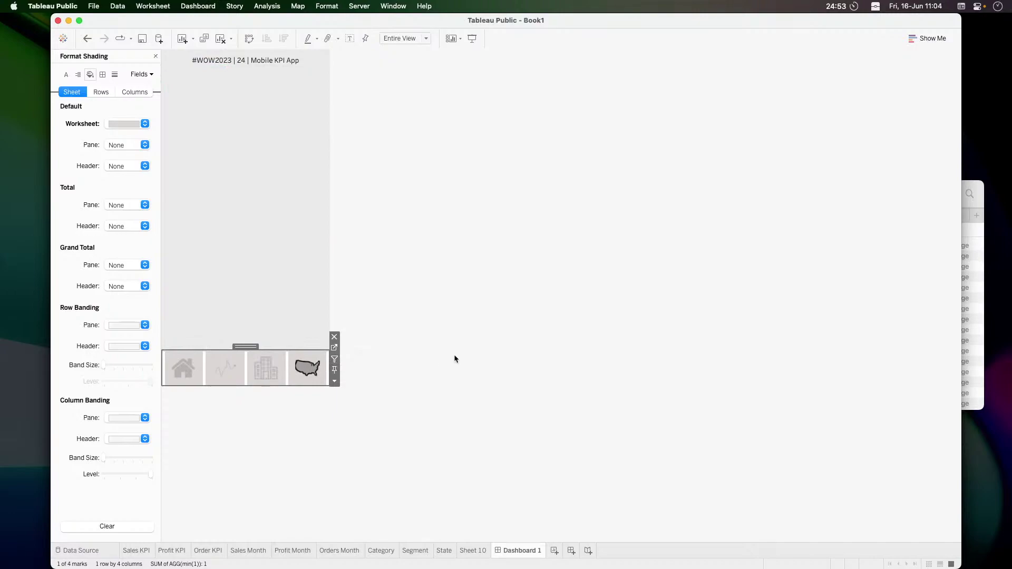
{"action": "left_click", "coordinate": [156, 56]}
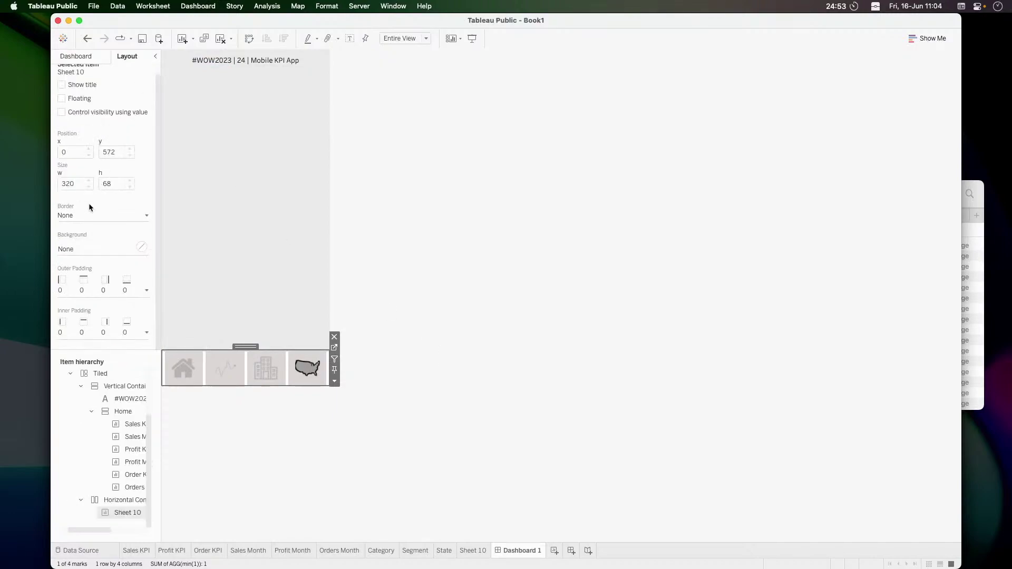
{"action": "left_click", "coordinate": [79, 56]}
{"action": "left_click_drag", "start_coordinate": [116, 225], "coordinate": [162, 67]}
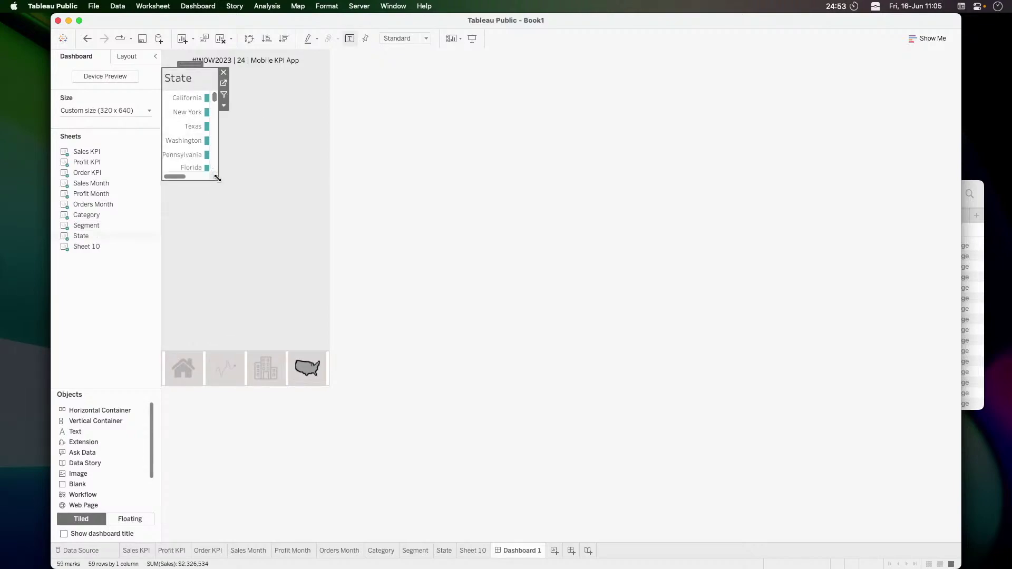
{"action": "left_click_drag", "start_coordinate": [217, 181], "coordinate": [328, 349]}
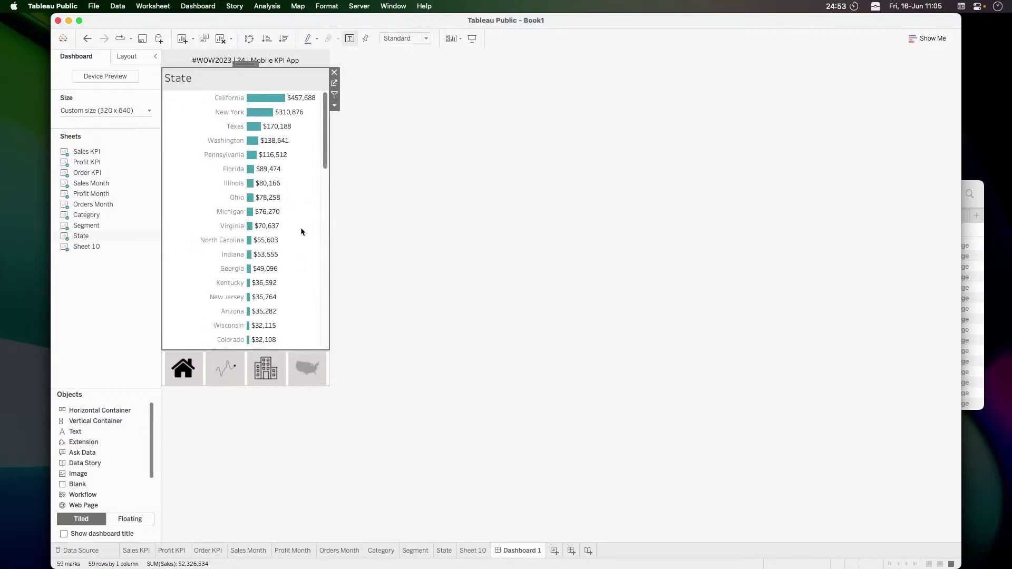
Set the State sheet's worksheet shading to None
{"action": "right_click", "coordinate": [300, 246]}
{"action": "left_click", "coordinate": [323, 278]}
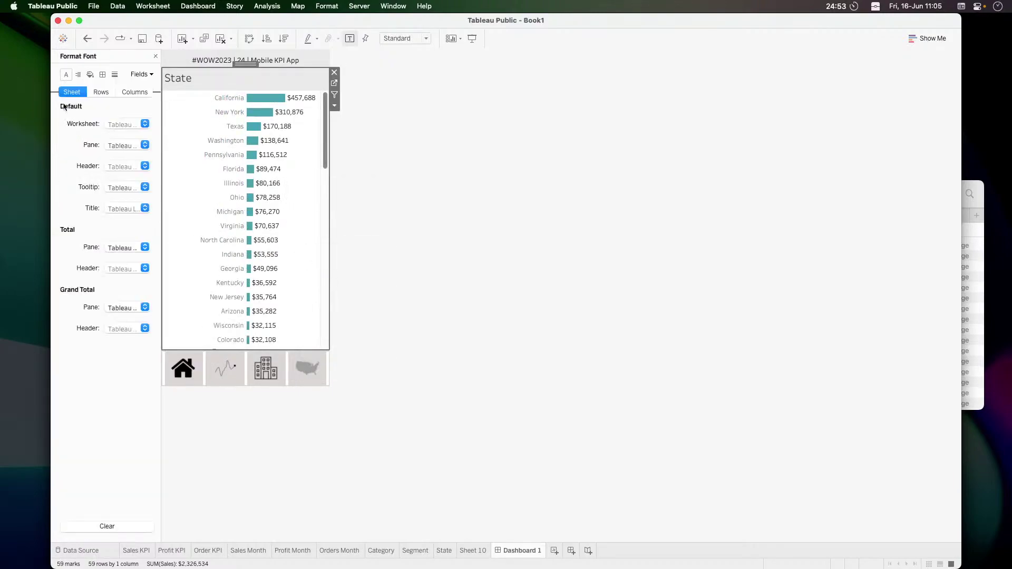
{"action": "left_click", "coordinate": [90, 74]}
{"action": "left_click", "coordinate": [123, 124]}
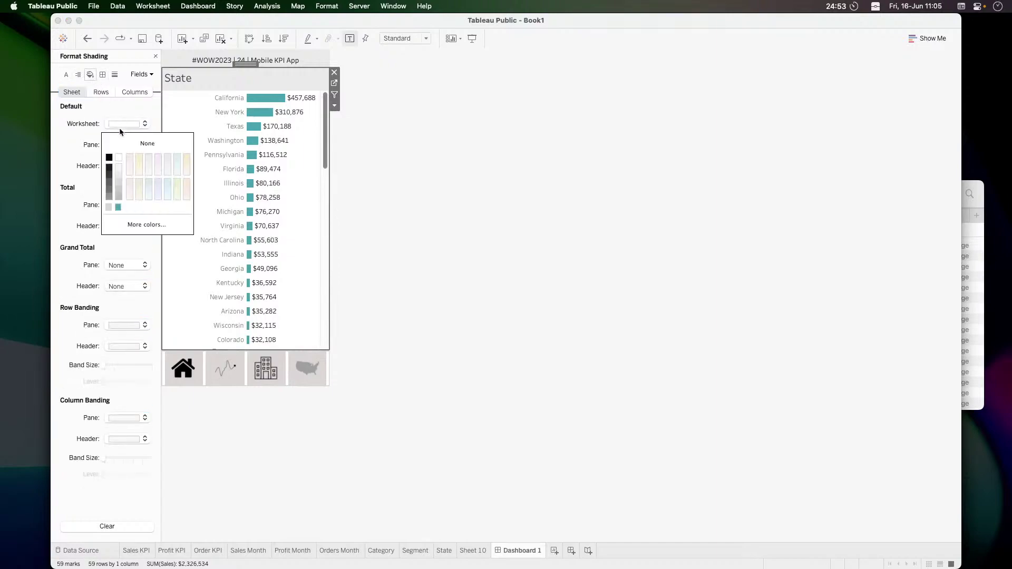
{"action": "left_click", "coordinate": [121, 146]}
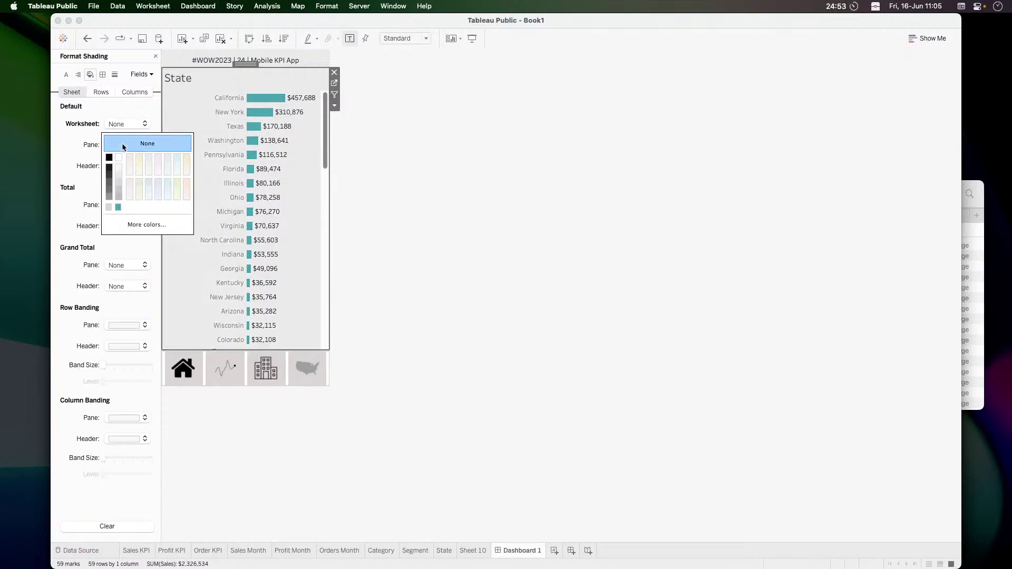
Hide the State sheet's title and narrow its state-name column to give the bars more width
{"action": "left_click", "coordinate": [188, 78]}
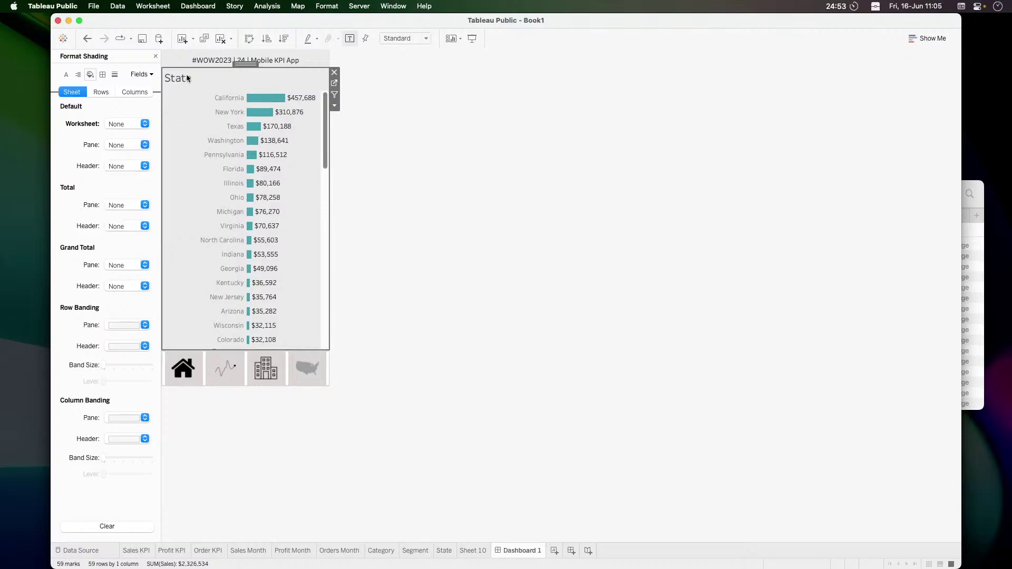
{"action": "right_click", "coordinate": [189, 85]}
{"action": "left_click", "coordinate": [200, 104]}
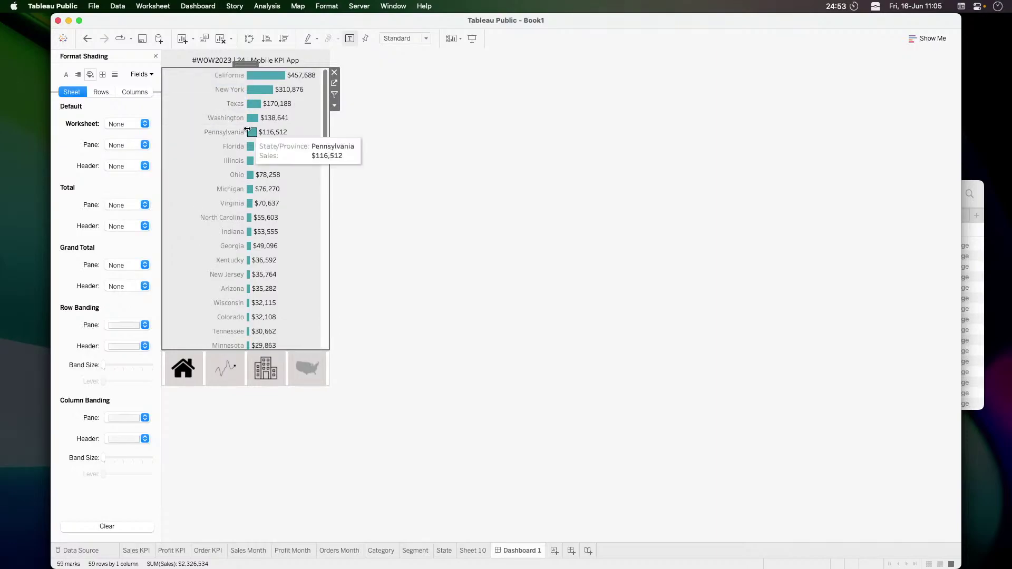
{"action": "left_click_drag", "start_coordinate": [218, 132], "coordinate": [211, 132]}
{"action": "left_click", "coordinate": [418, 203]}
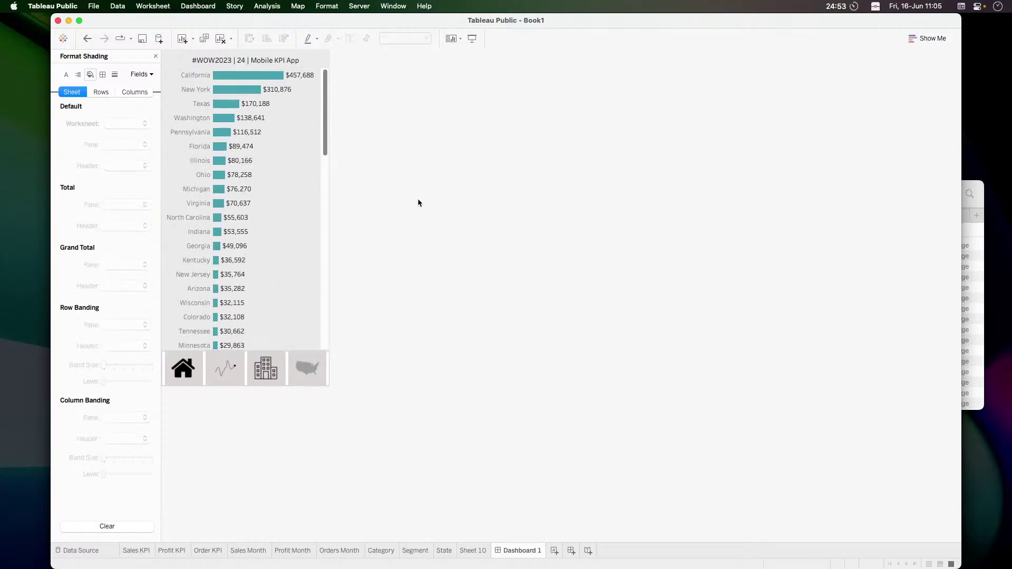
Select the map icon and make the floating State sheet's visibility depend on the "is 4" field
{"action": "left_click", "coordinate": [306, 368]}
{"action": "left_click", "coordinate": [307, 370]}
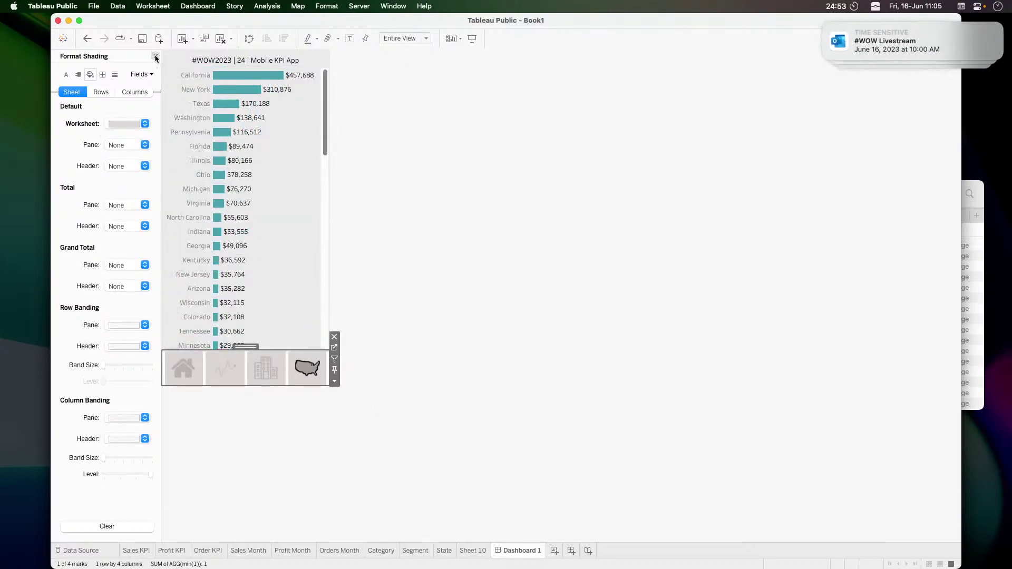
{"action": "left_click", "coordinate": [155, 55]}
{"action": "left_click", "coordinate": [289, 200]}
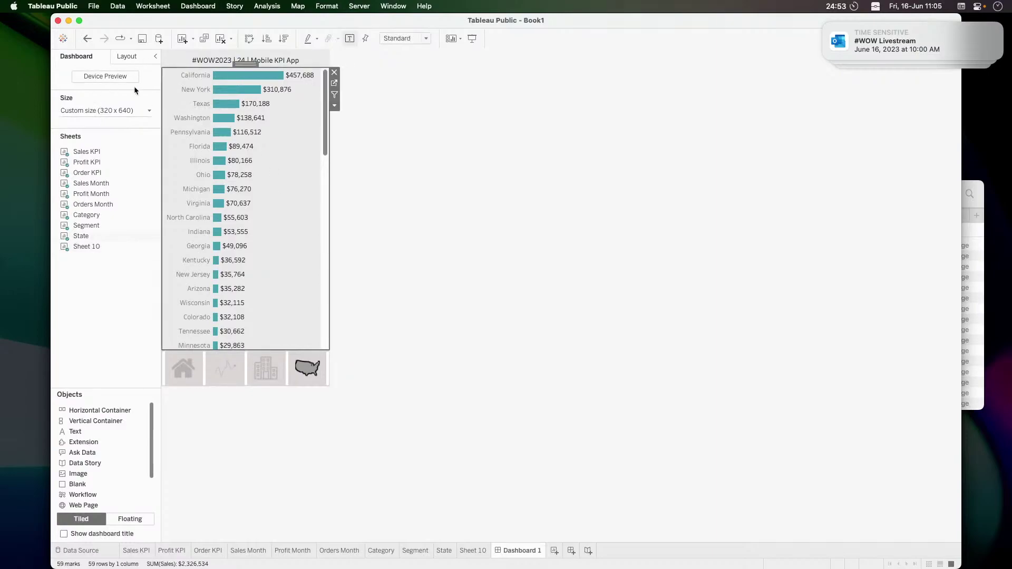
{"action": "left_click", "coordinate": [135, 60]}
{"action": "left_click", "coordinate": [77, 113]}
{"action": "left_click", "coordinate": [81, 126]}
{"action": "left_click", "coordinate": [83, 179]}
{"action": "left_click", "coordinate": [407, 185]}
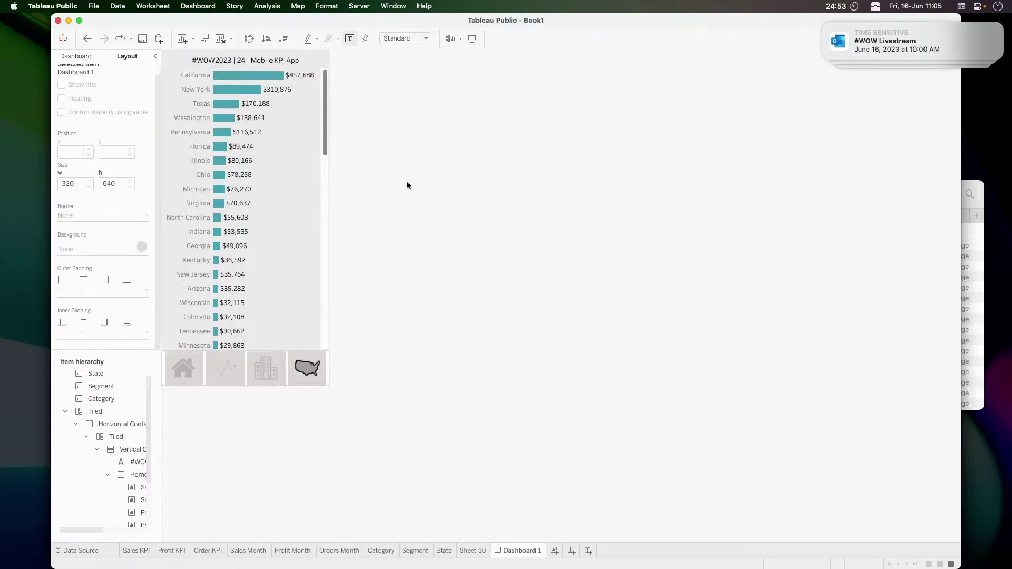
Test the buildings, trend-line and home icons to check that each one switches to its own view
{"action": "left_click", "coordinate": [278, 376]}
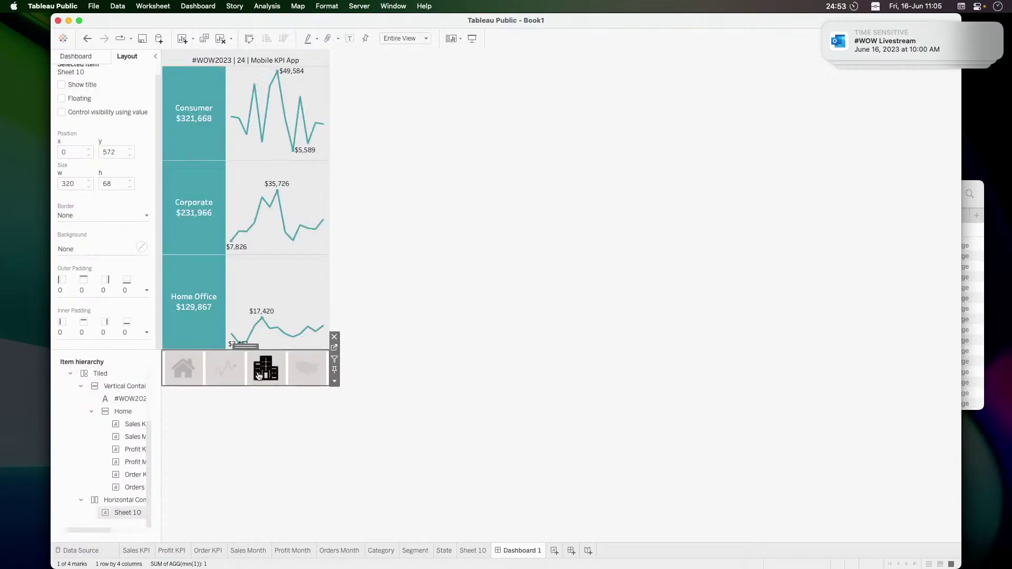
{"action": "left_click", "coordinate": [229, 376]}
{"action": "left_click", "coordinate": [183, 368]}
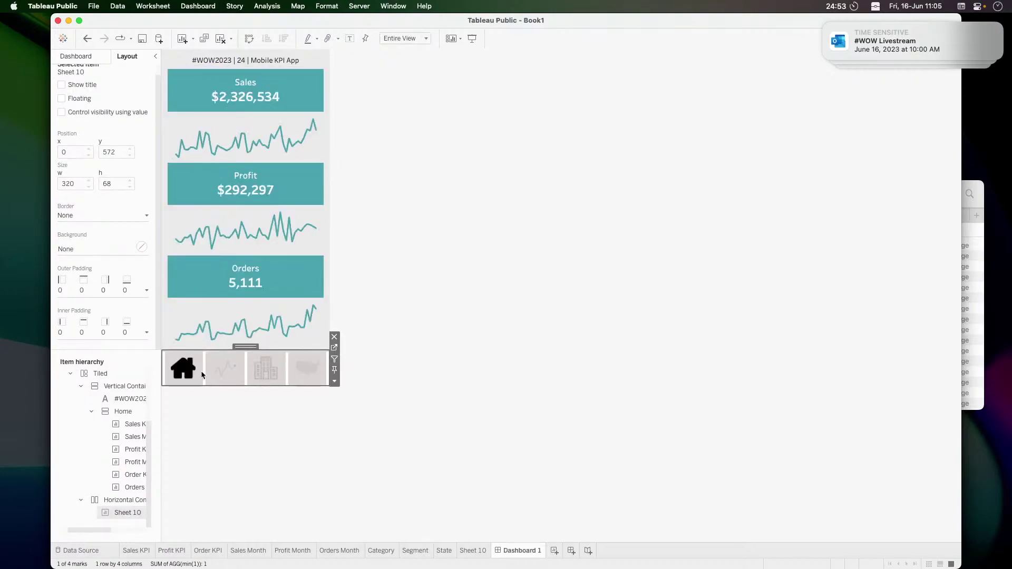
{"action": "left_click", "coordinate": [498, 350]}
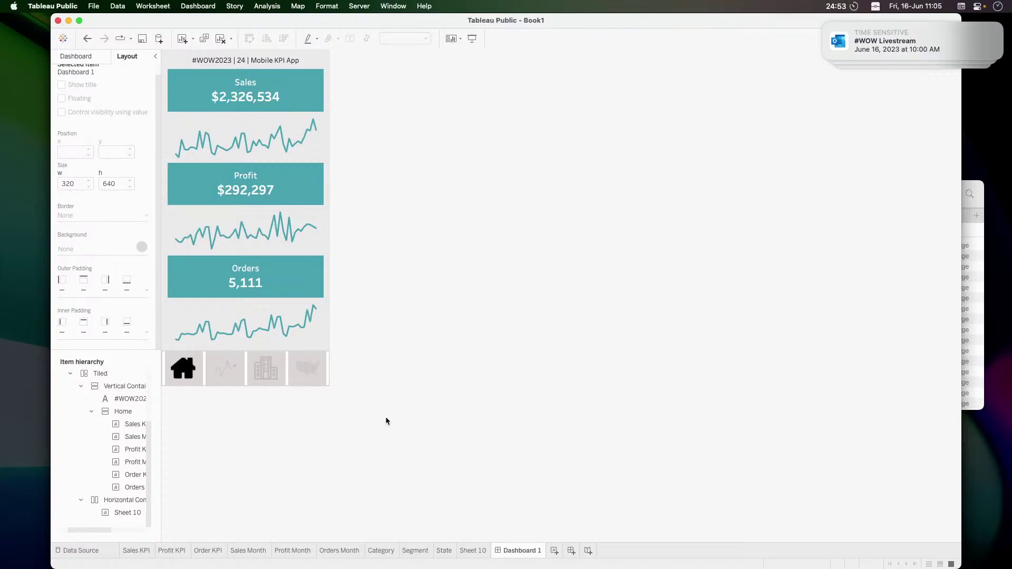
{"action": "left_click", "coordinate": [188, 369]}
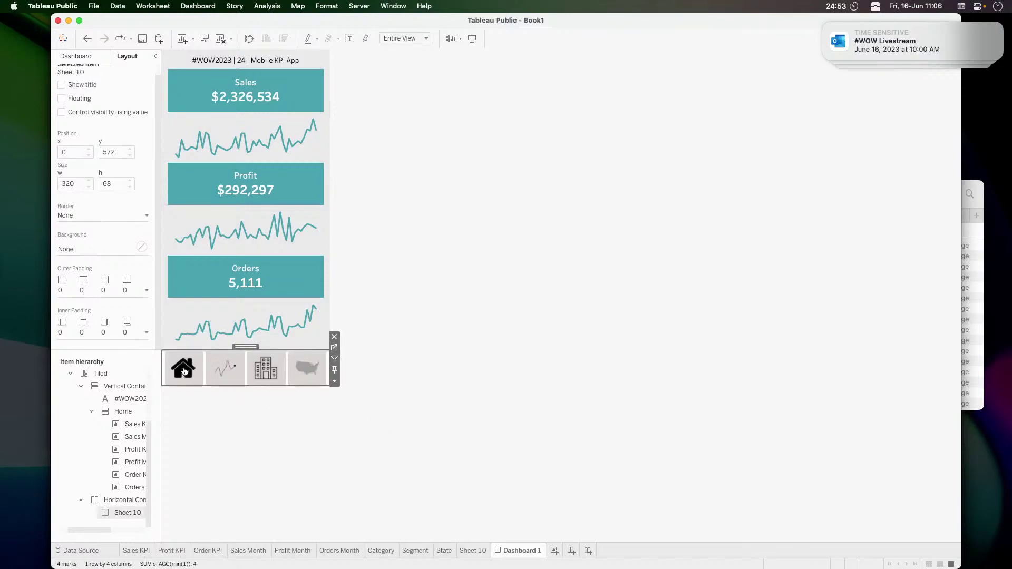
{"action": "left_click", "coordinate": [208, 494]}
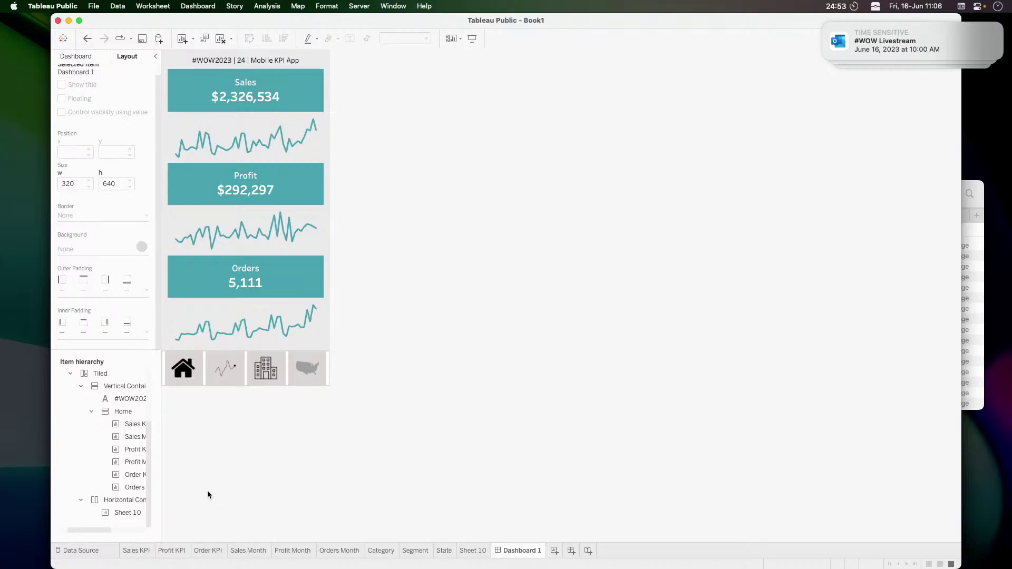